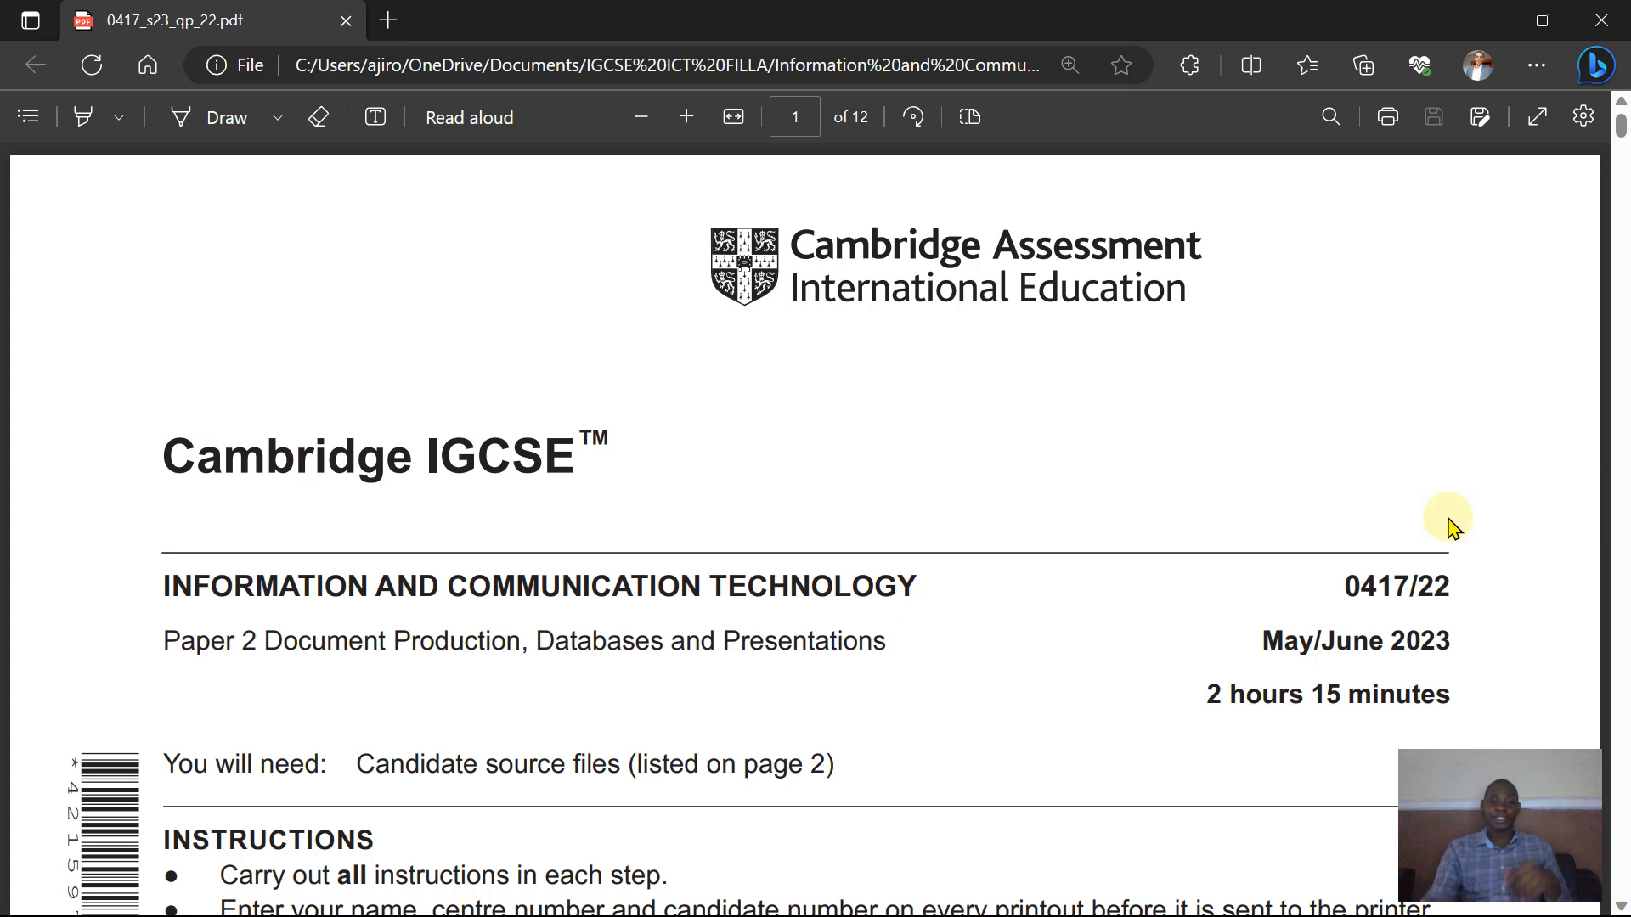
# - Scroll through the question paper's cover page and source file list to read the Task 1 instructions
pyautogui.scroll(-5, 1451, 520)
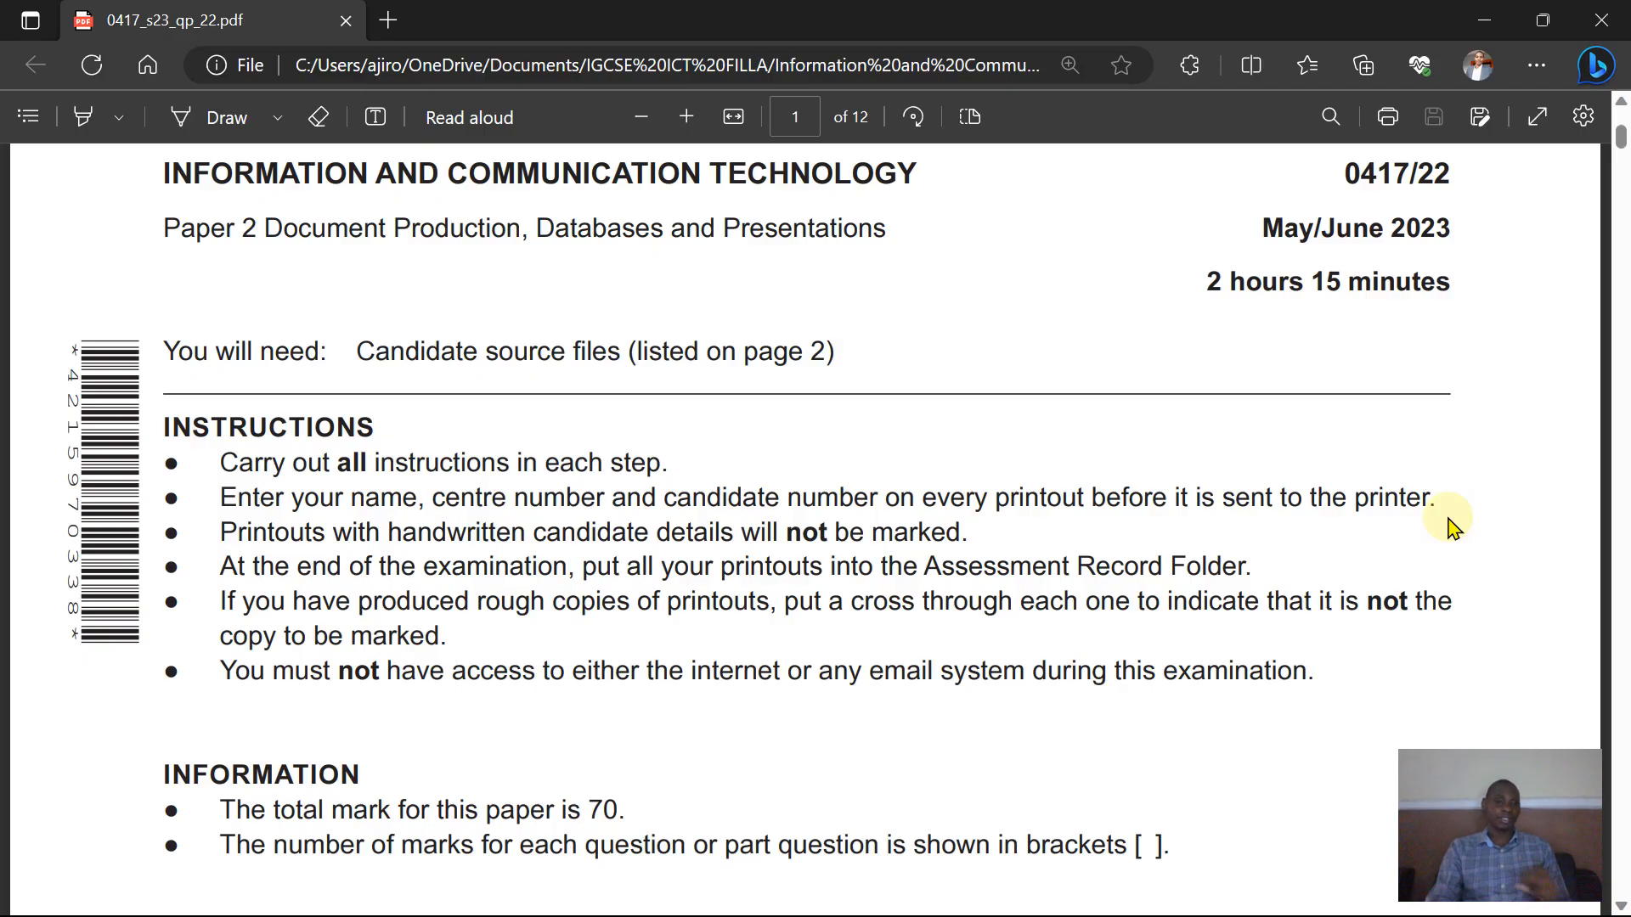
pyautogui.scroll(-1, 1450, 520)
pyautogui.scroll(-10, 1450, 520)
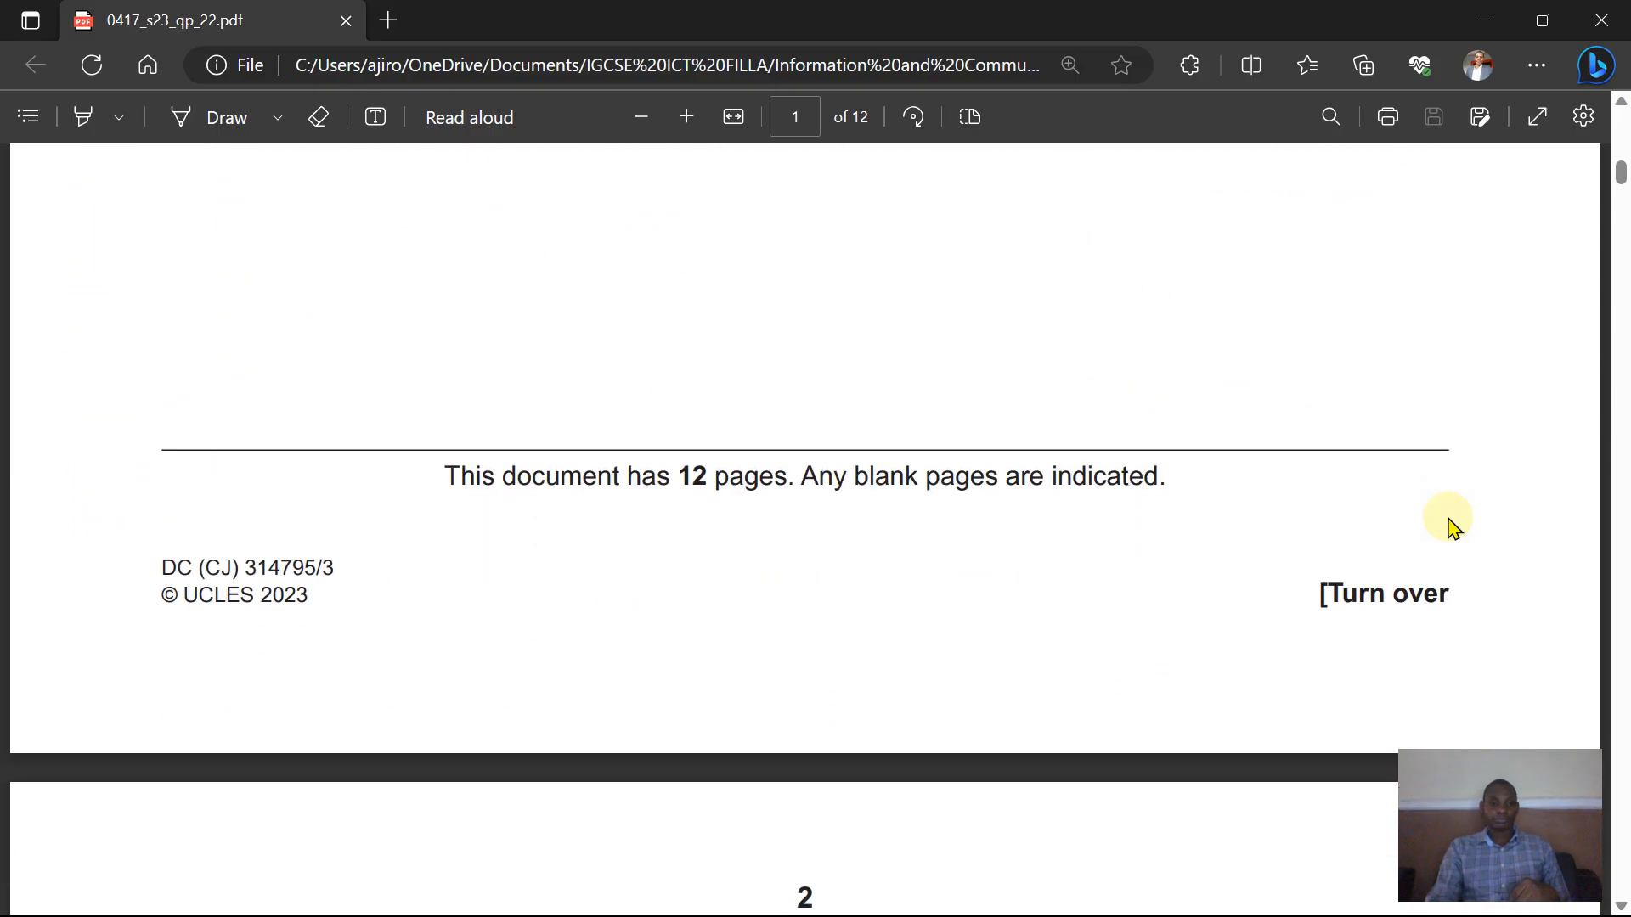
pyautogui.scroll(-8, 1450, 520)
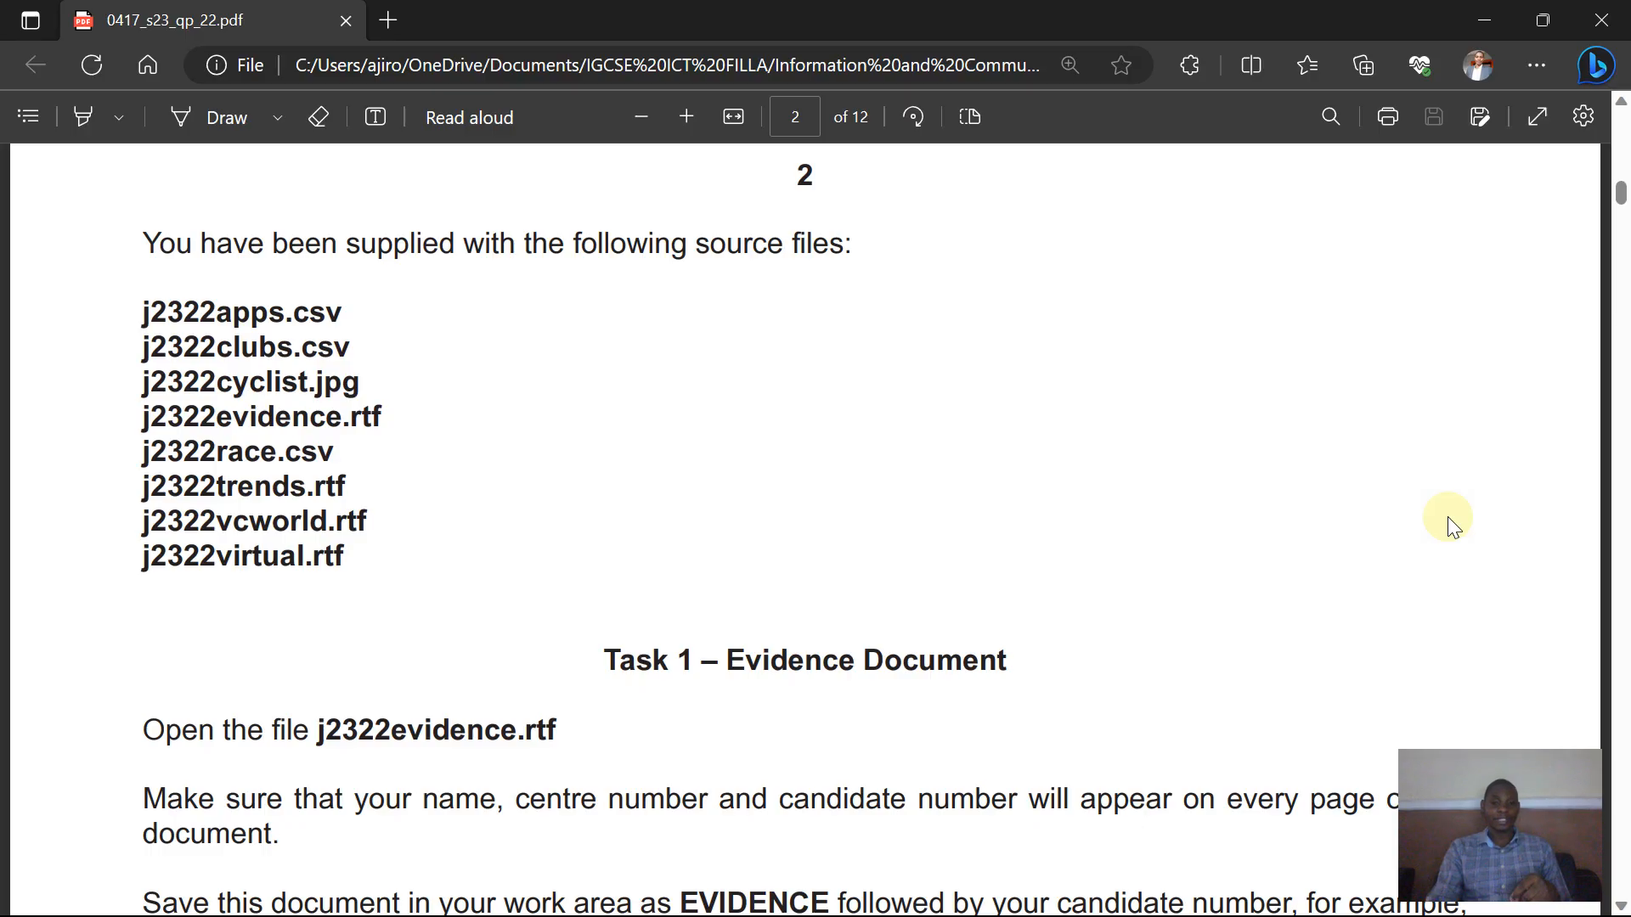
pyautogui.scroll(-1, 1447, 516)
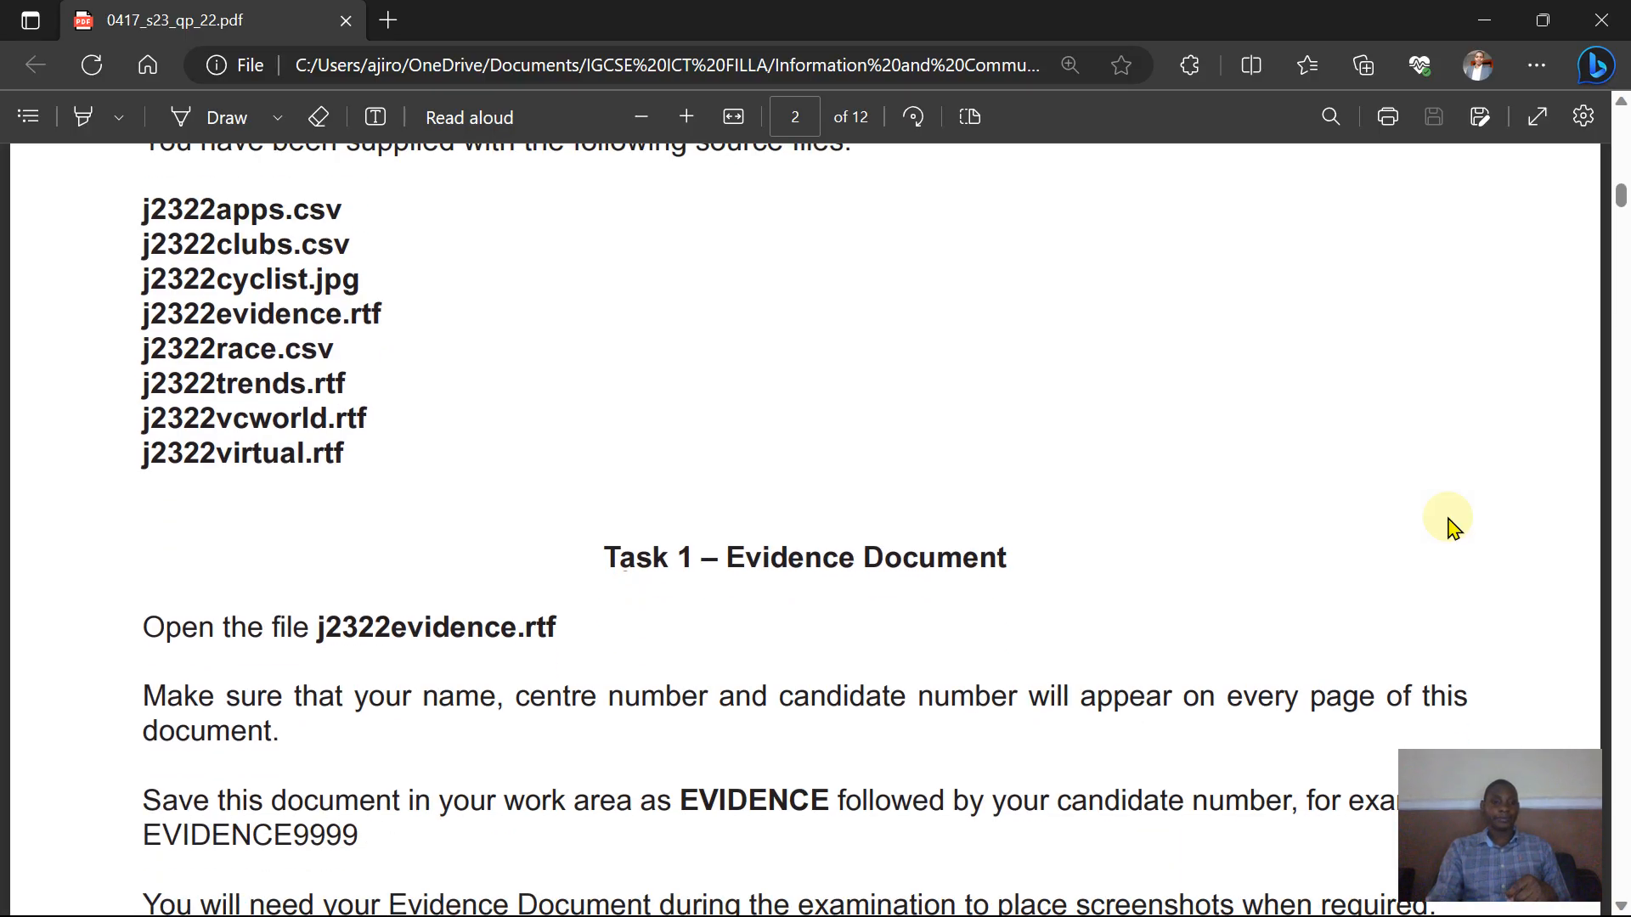
pyautogui.scroll(-2, 1450, 521)
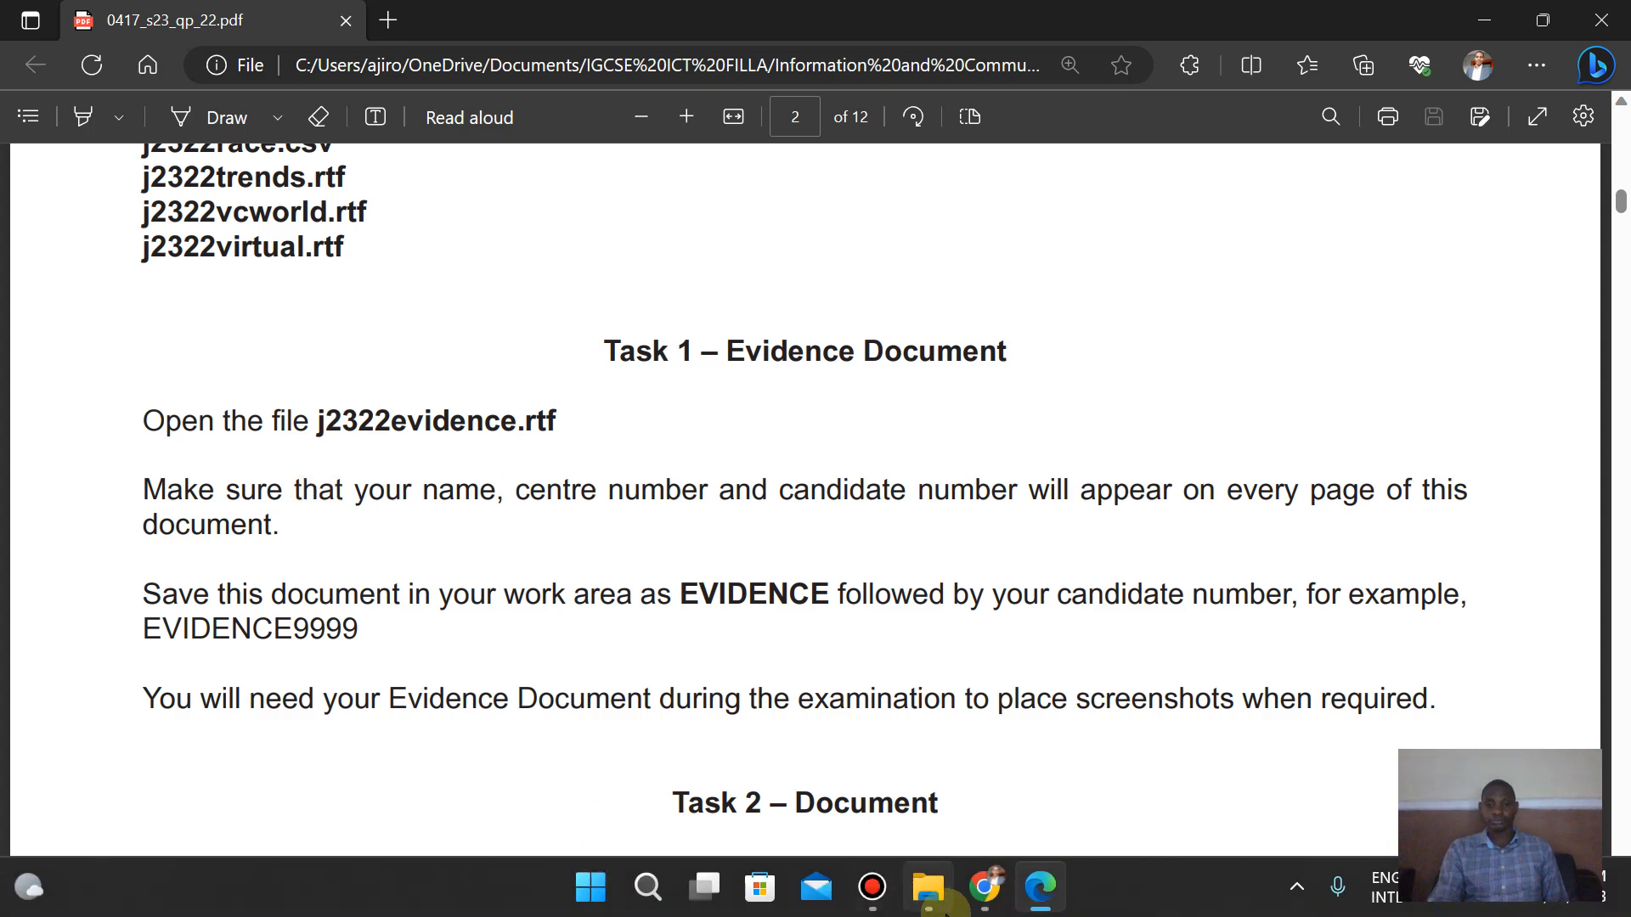
# - Open j2322evidence from the 06_0417_22_Confidential Source Files June 2023 folder inside 0417_s23_sf_22
pyautogui.click(929, 887)
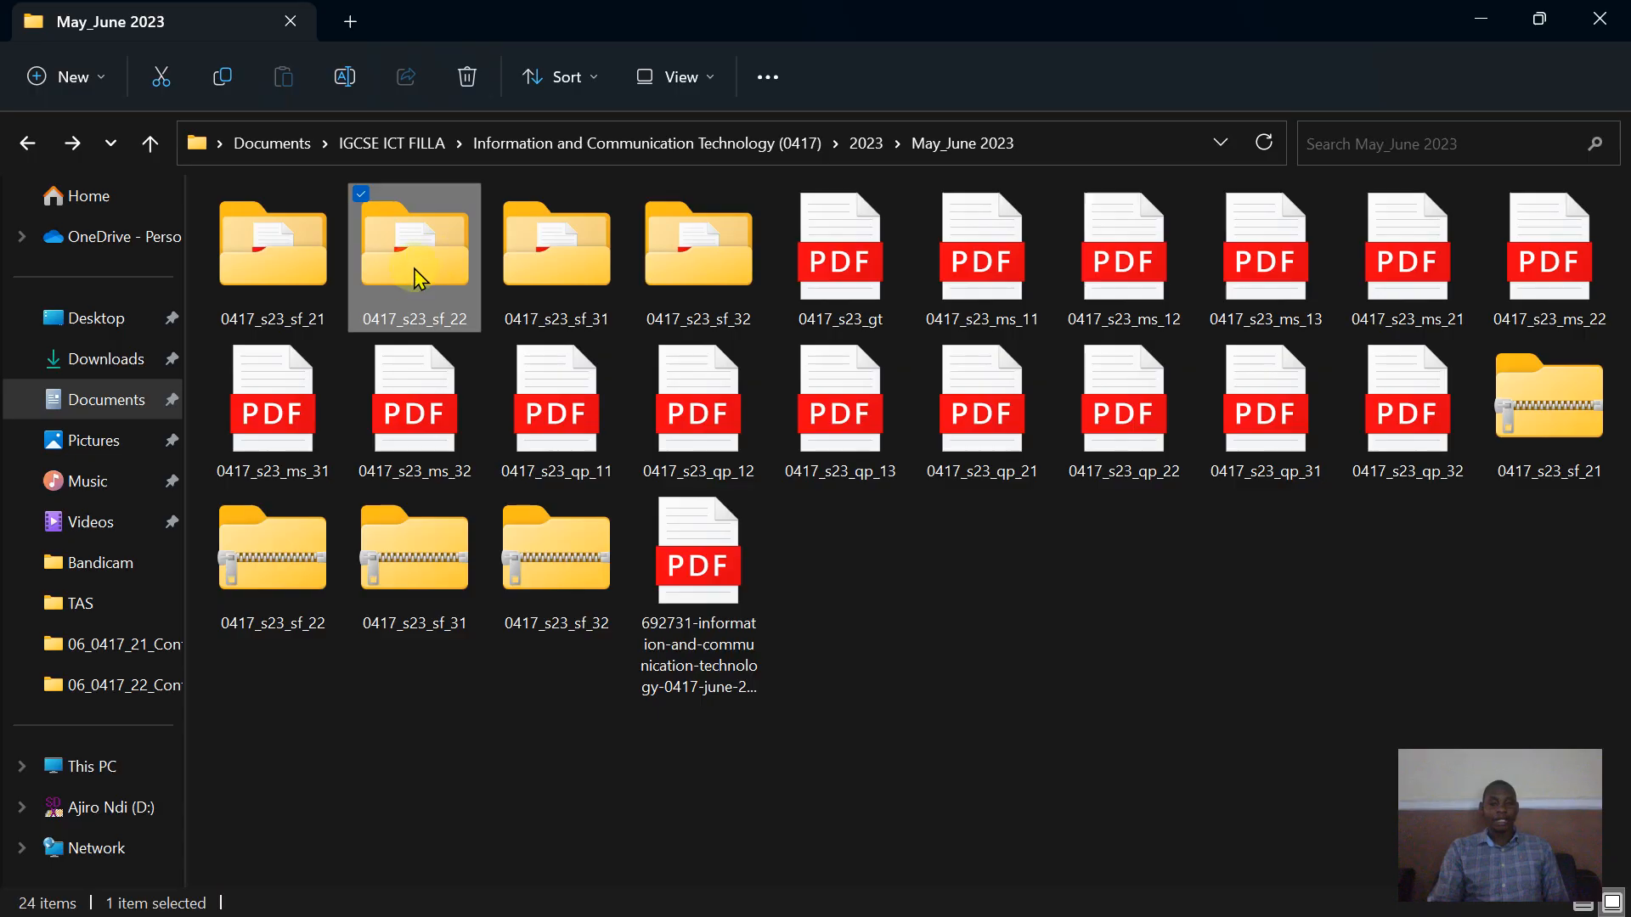
pyautogui.moveTo(402, 273)
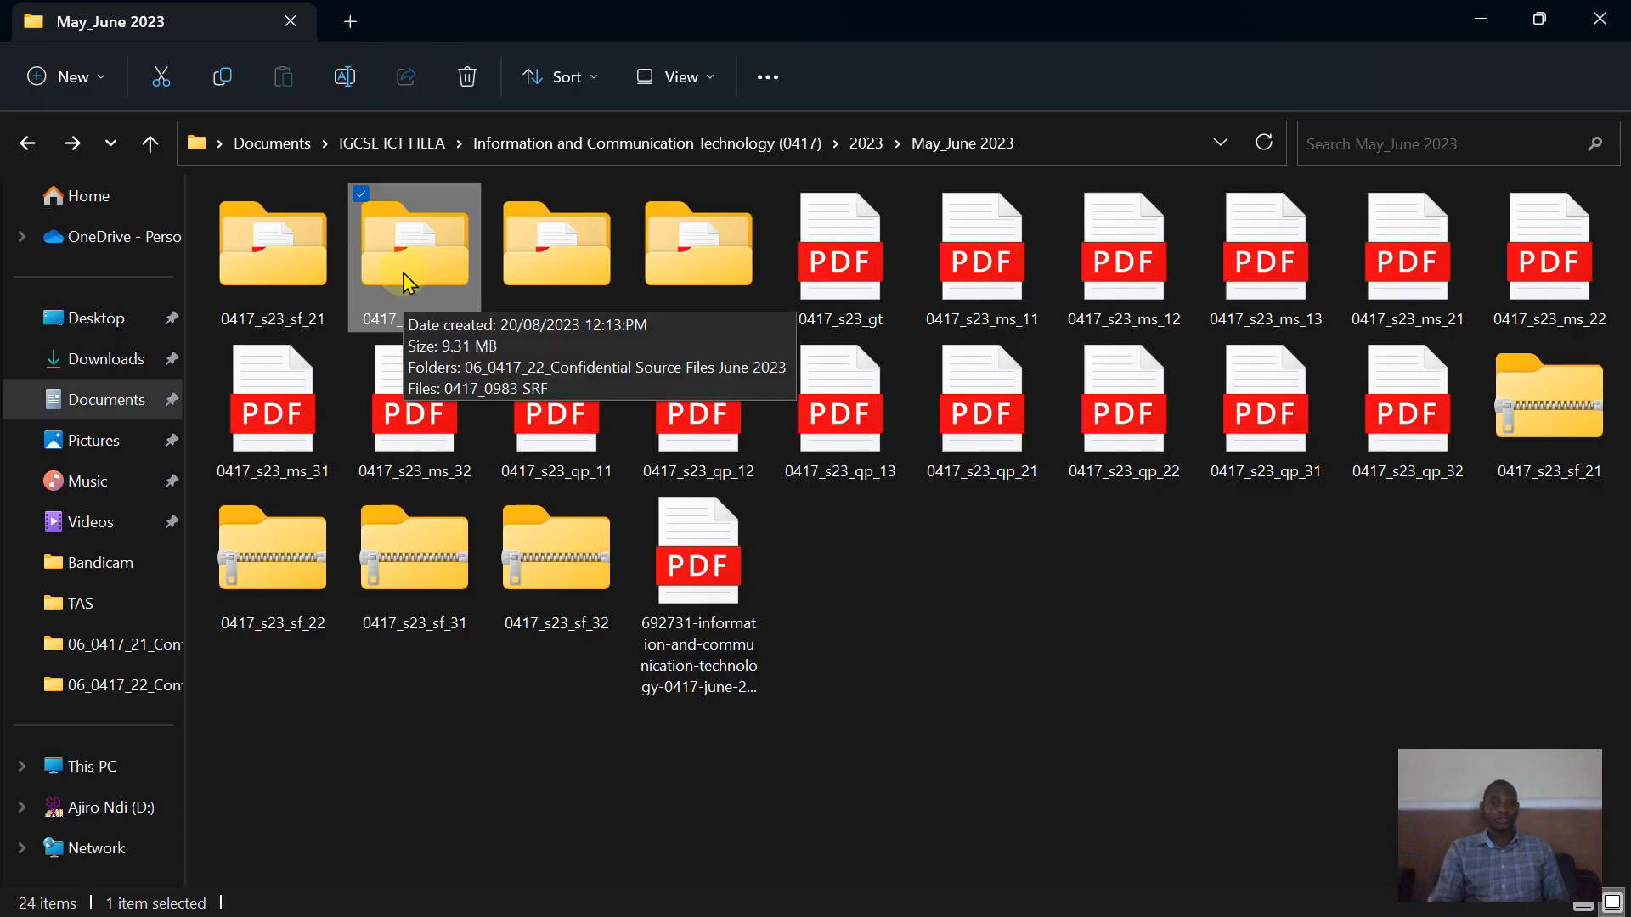
pyautogui.doubleClick(393, 272)
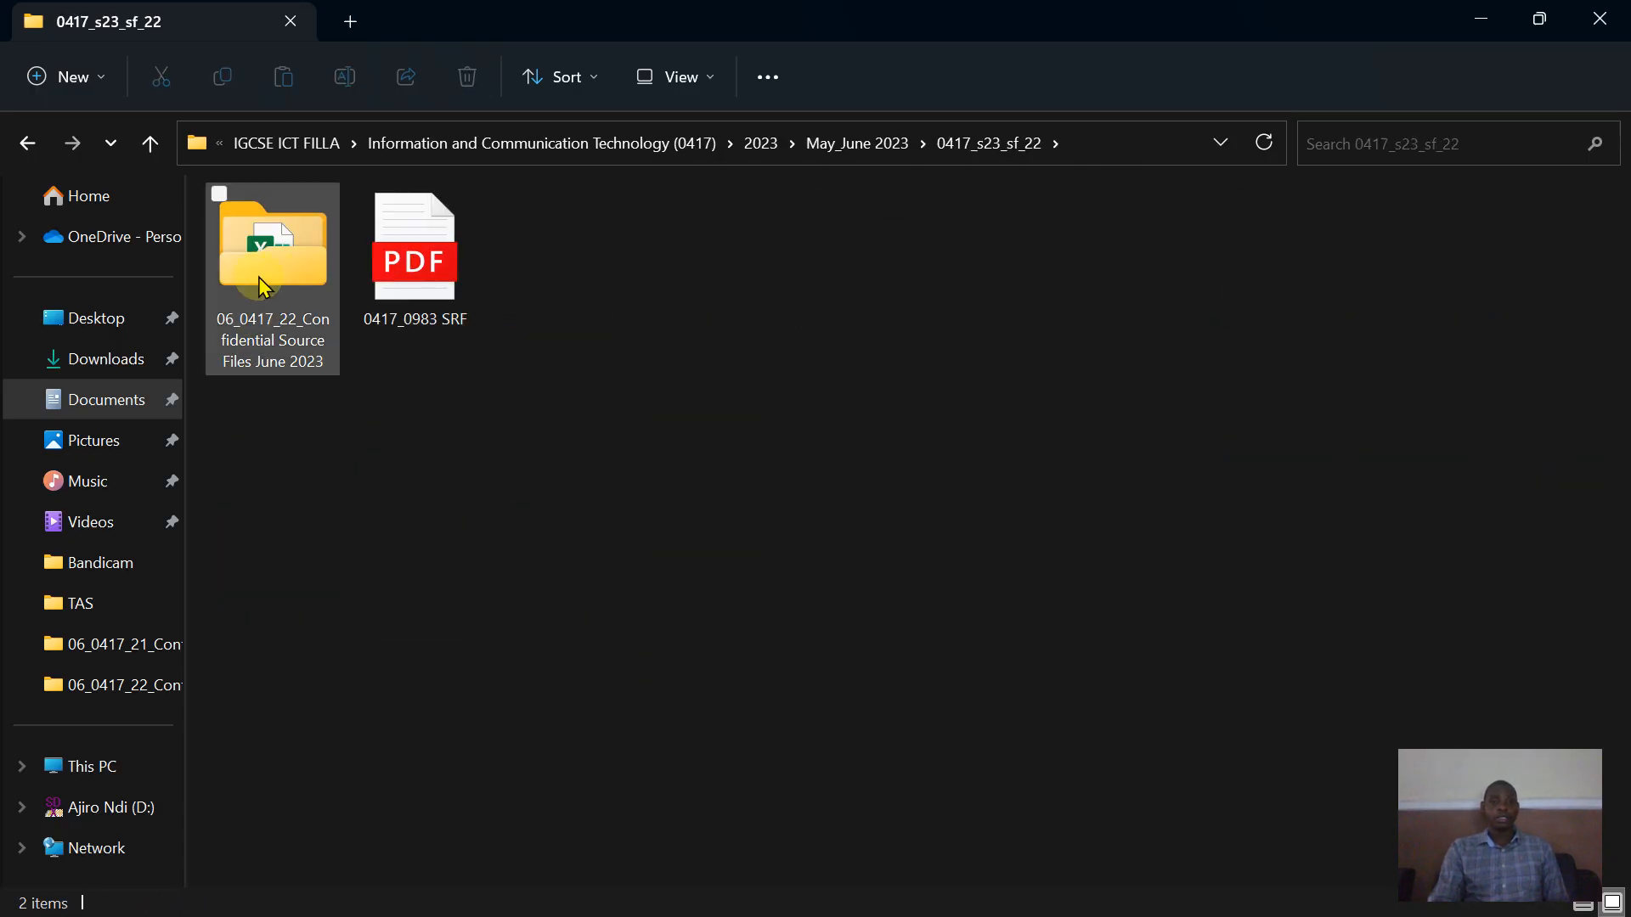
pyautogui.doubleClick(258, 277)
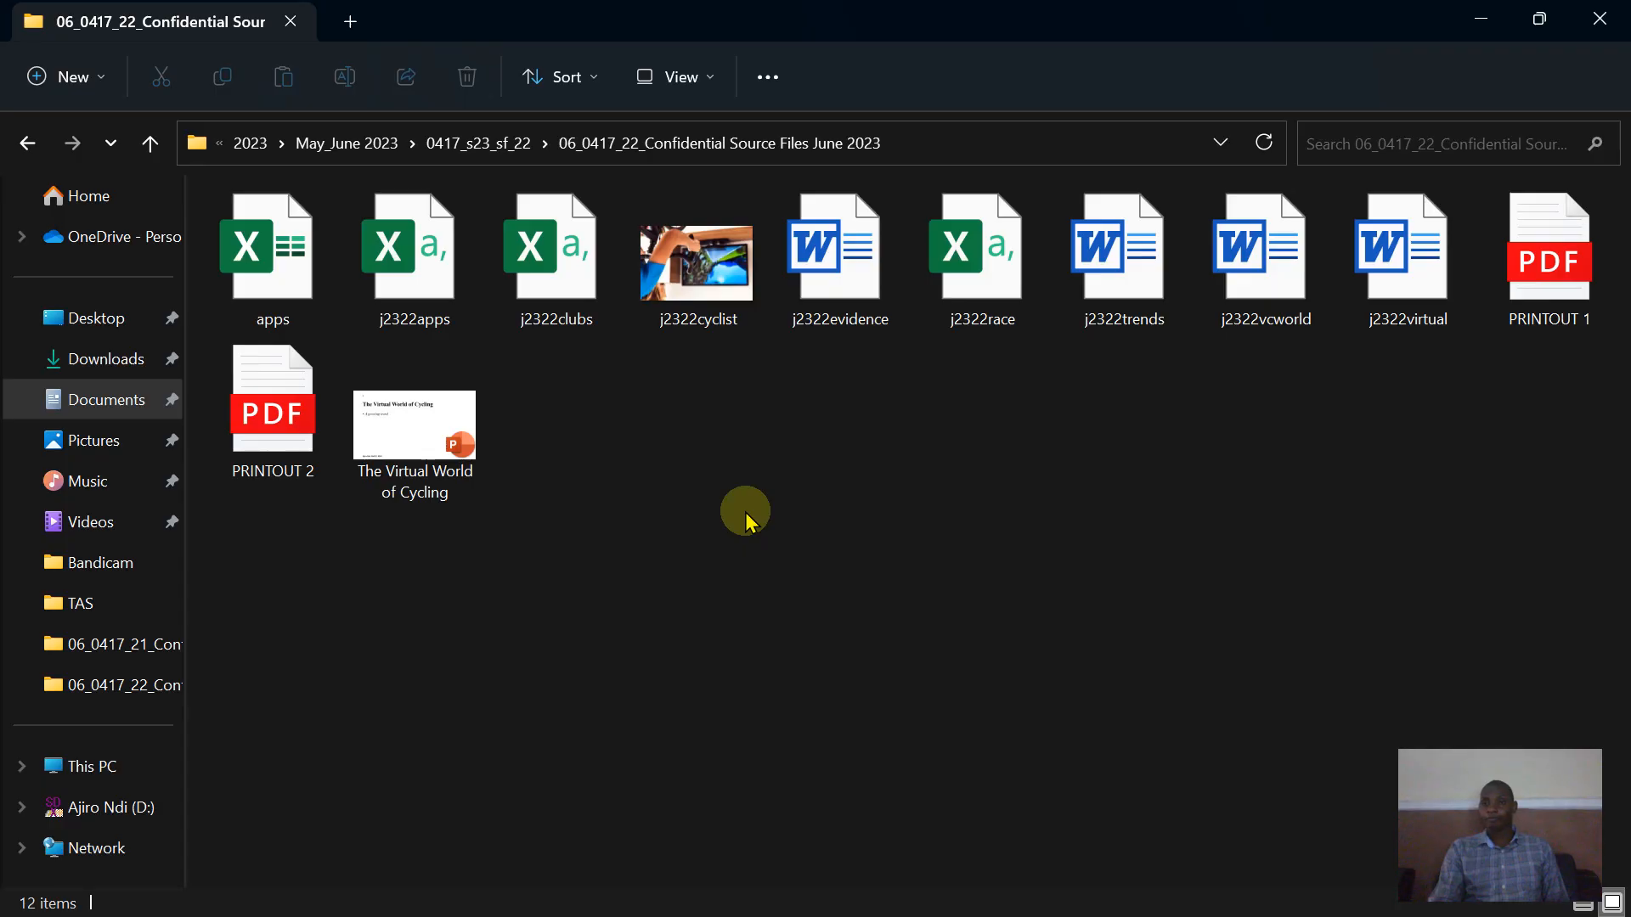
pyautogui.doubleClick(841, 286)
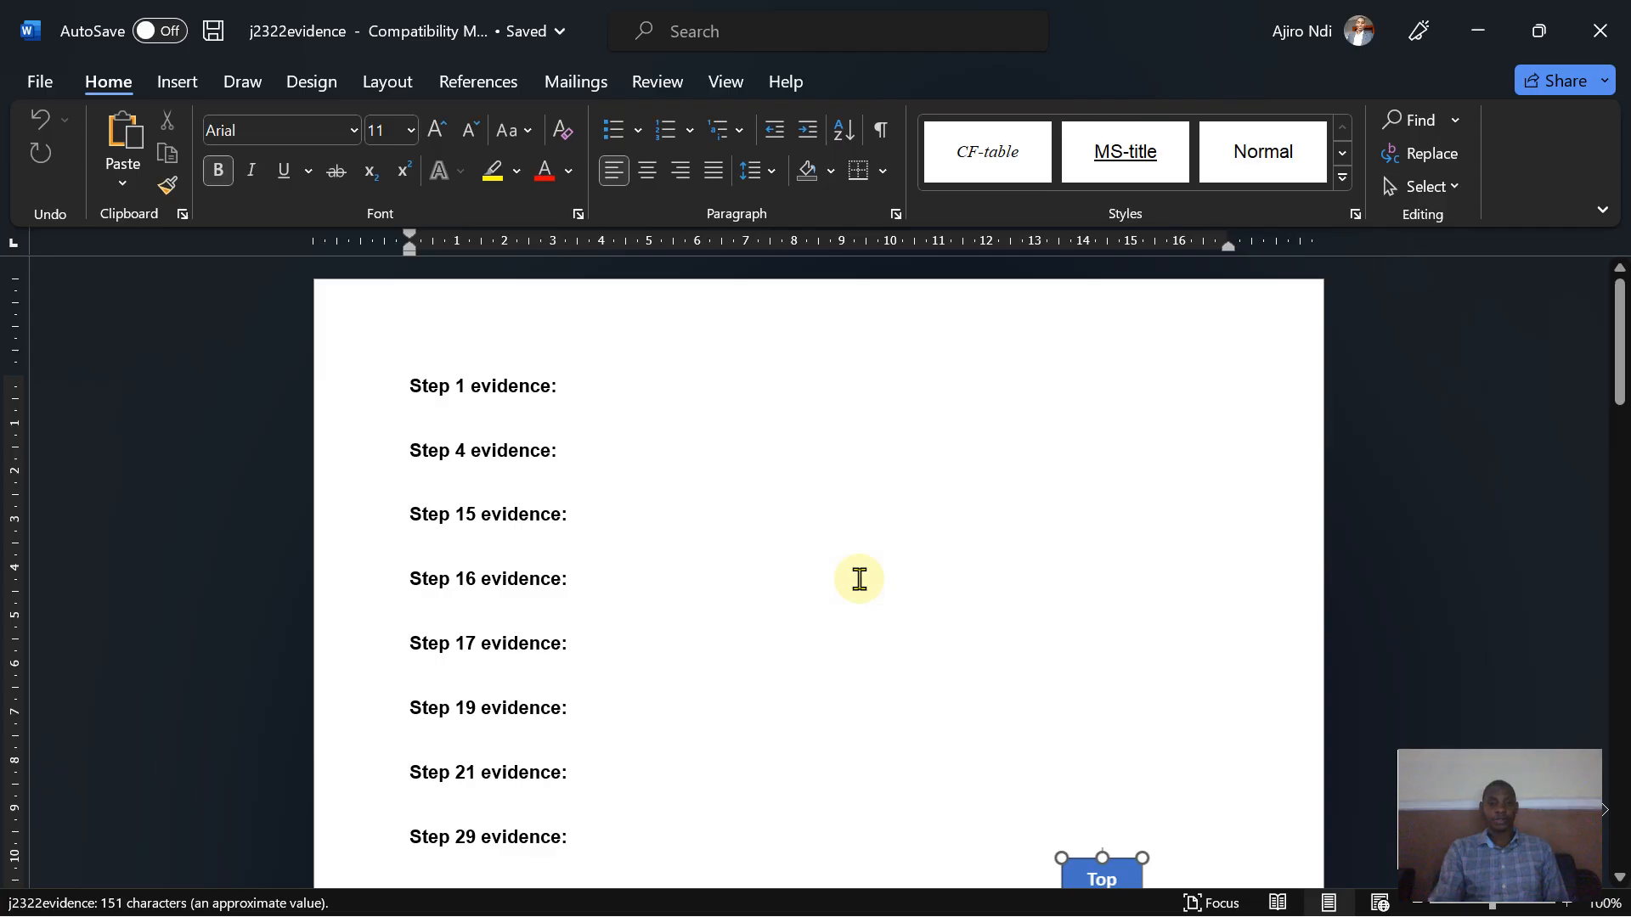
# - Insert a blank three-column header and enter the candidate's name, centre number and candidate number in its centre section
pyautogui.moveTo(973, 909)
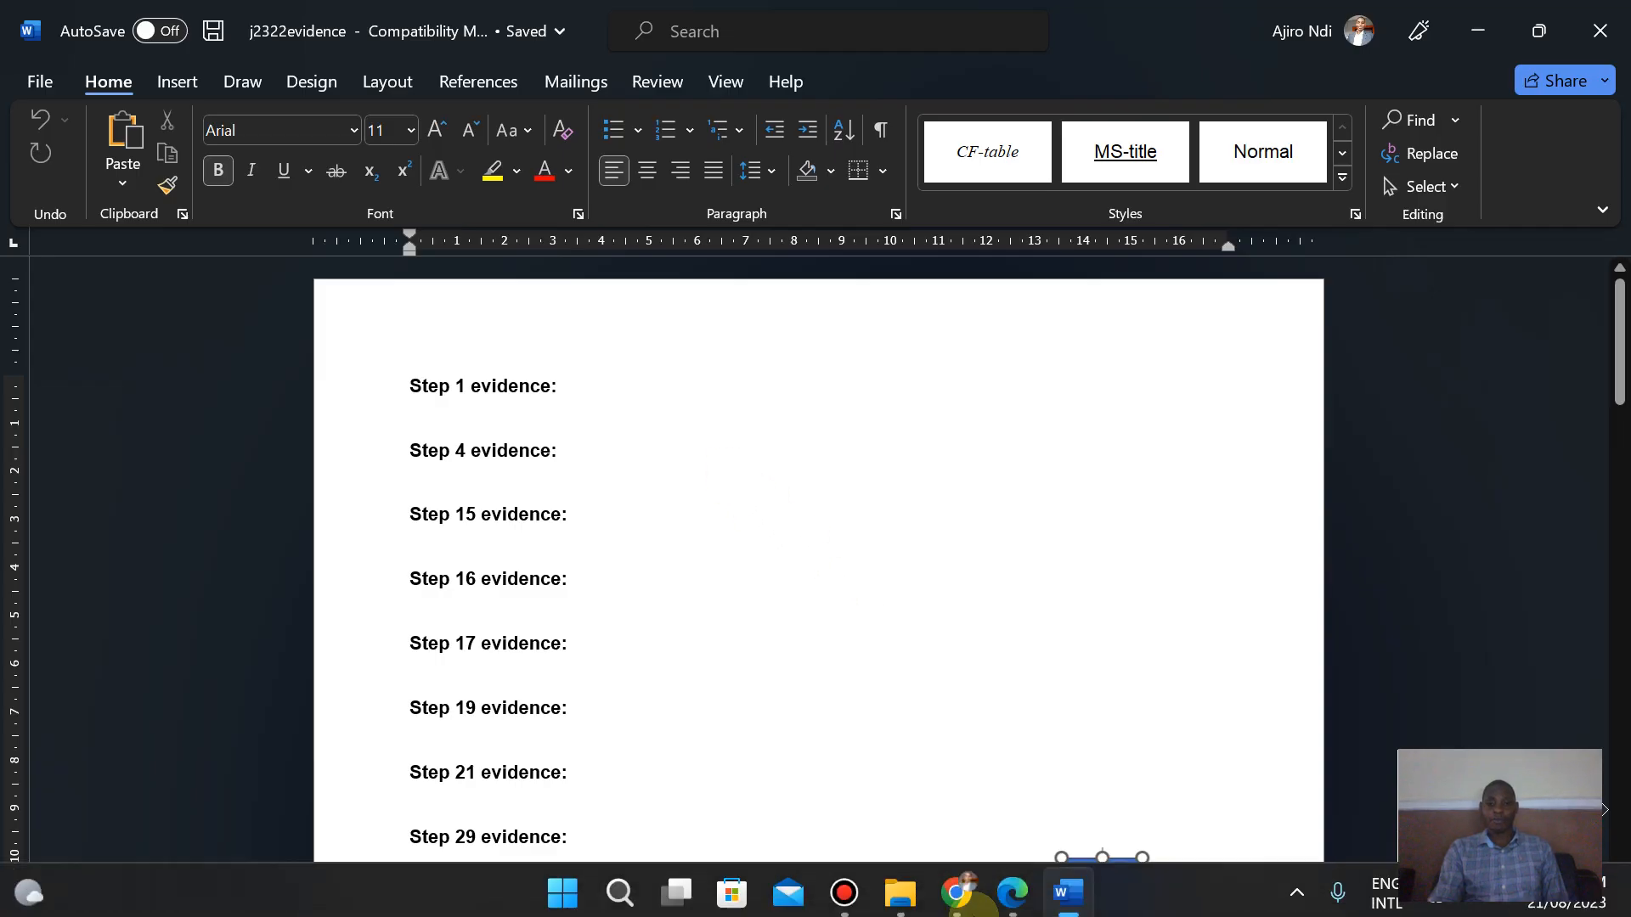
pyautogui.click(1013, 889)
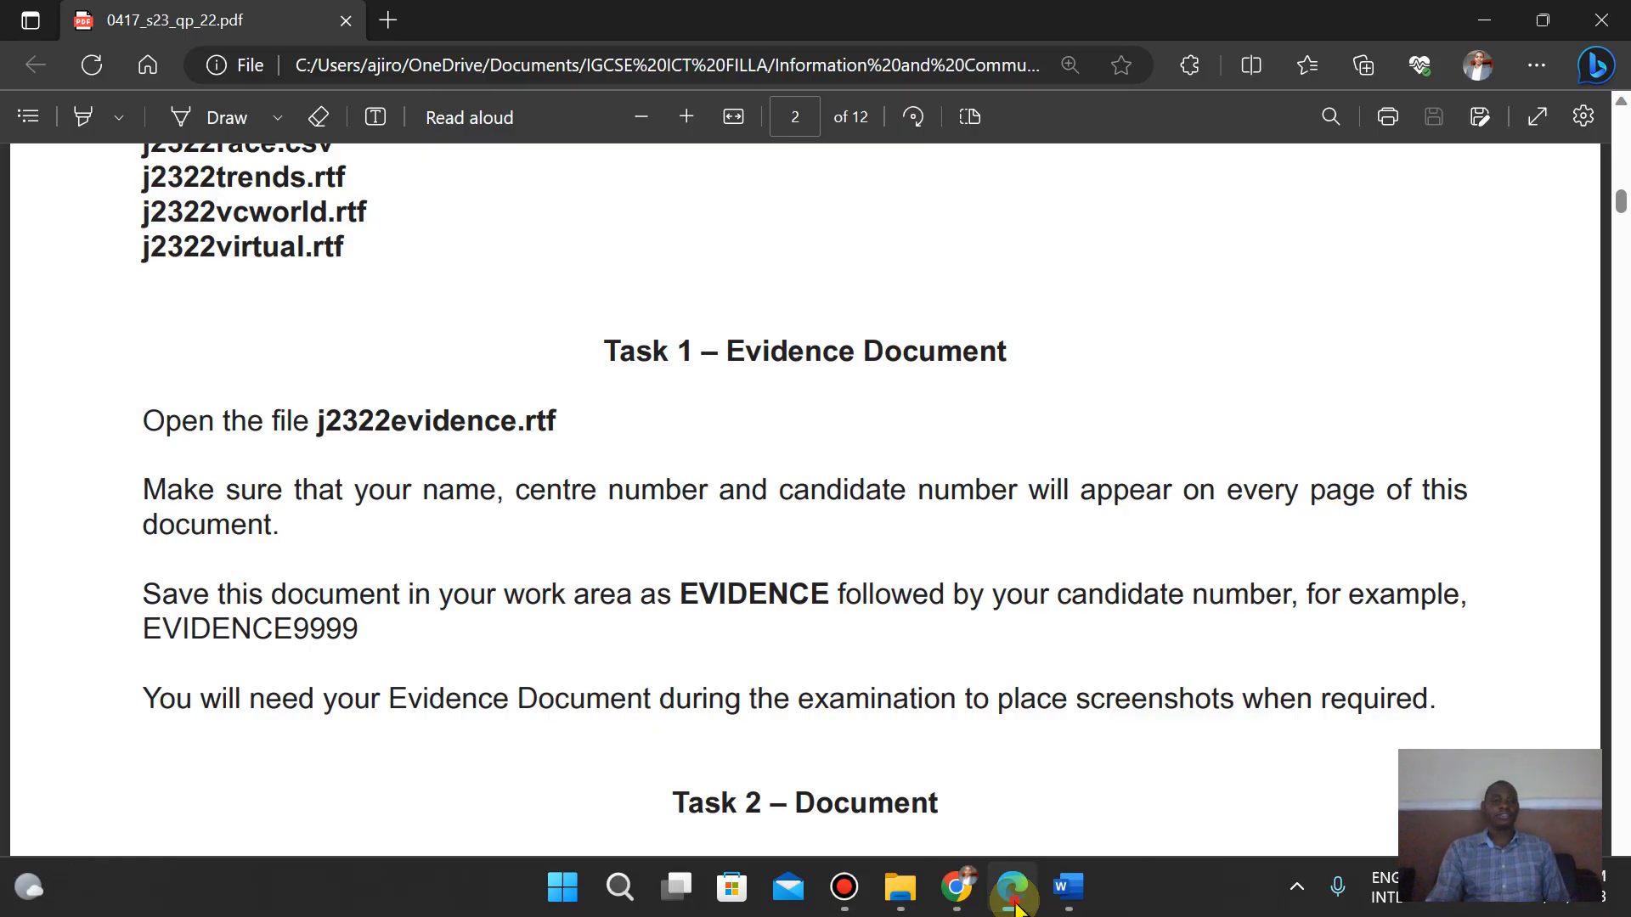
pyautogui.click(1013, 890)
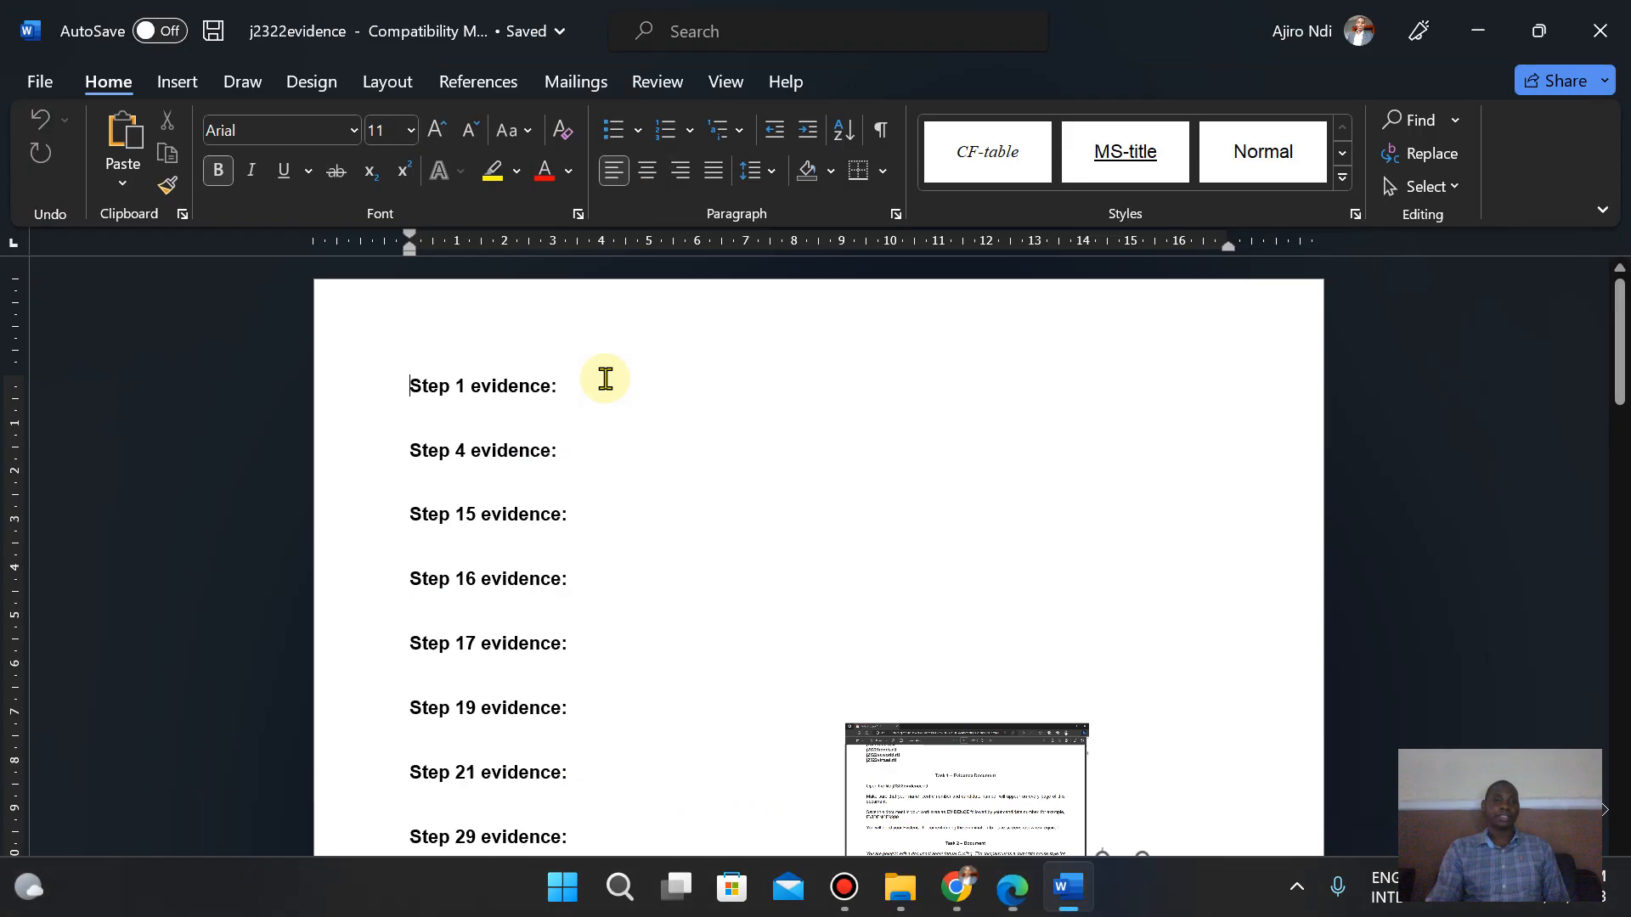
pyautogui.click(170, 85)
pyautogui.click(1138, 121)
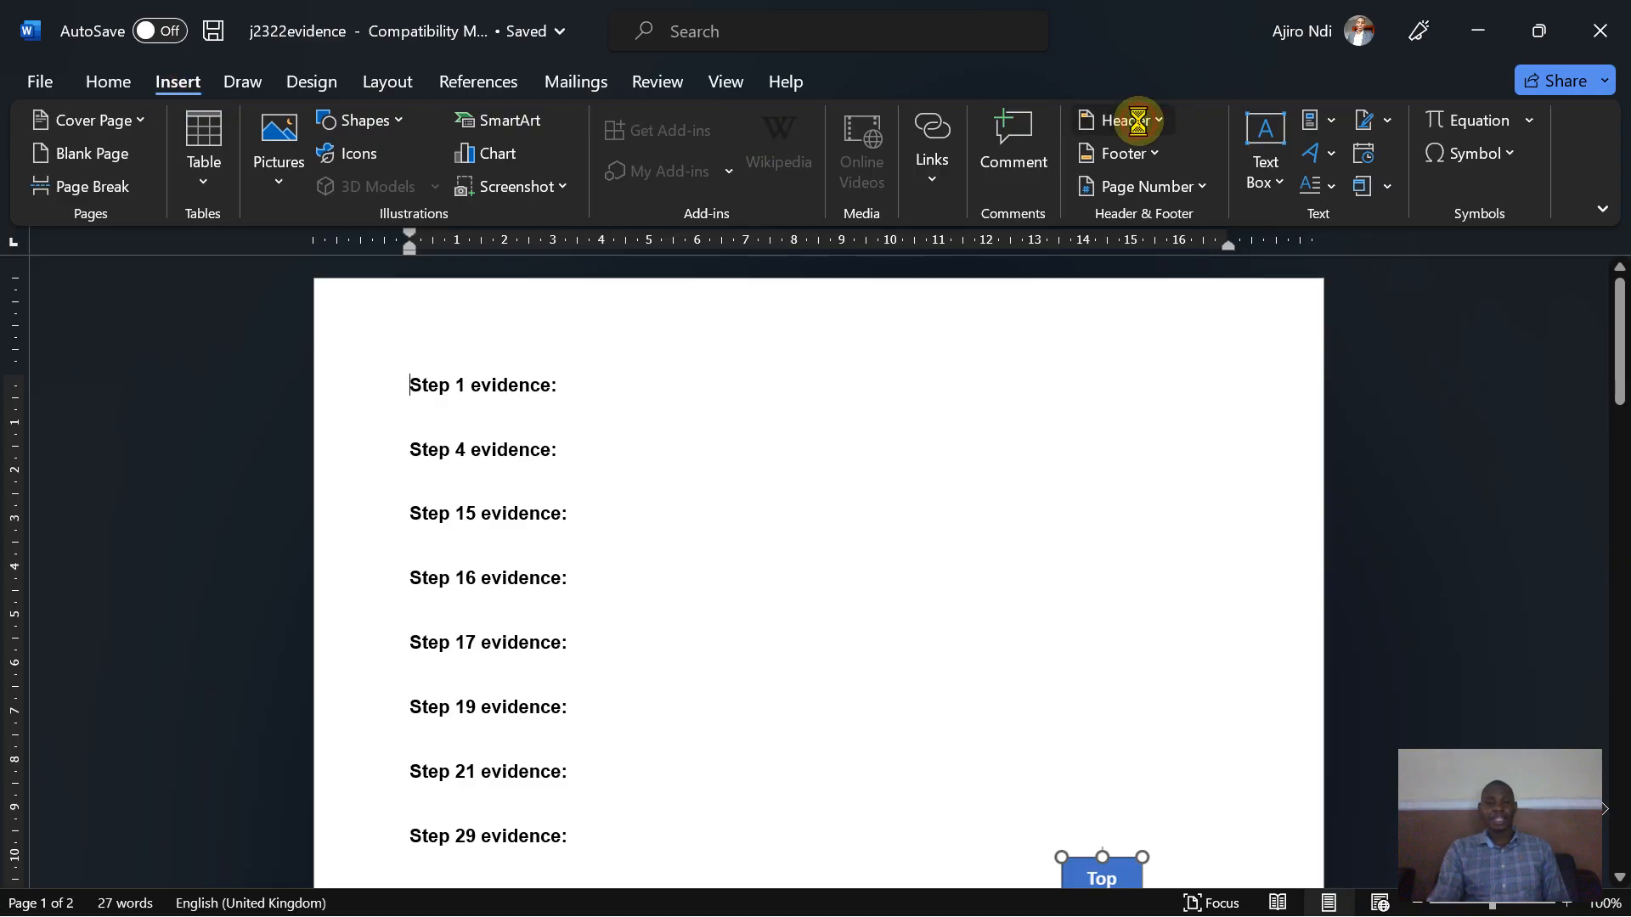
pyautogui.click(1336, 379)
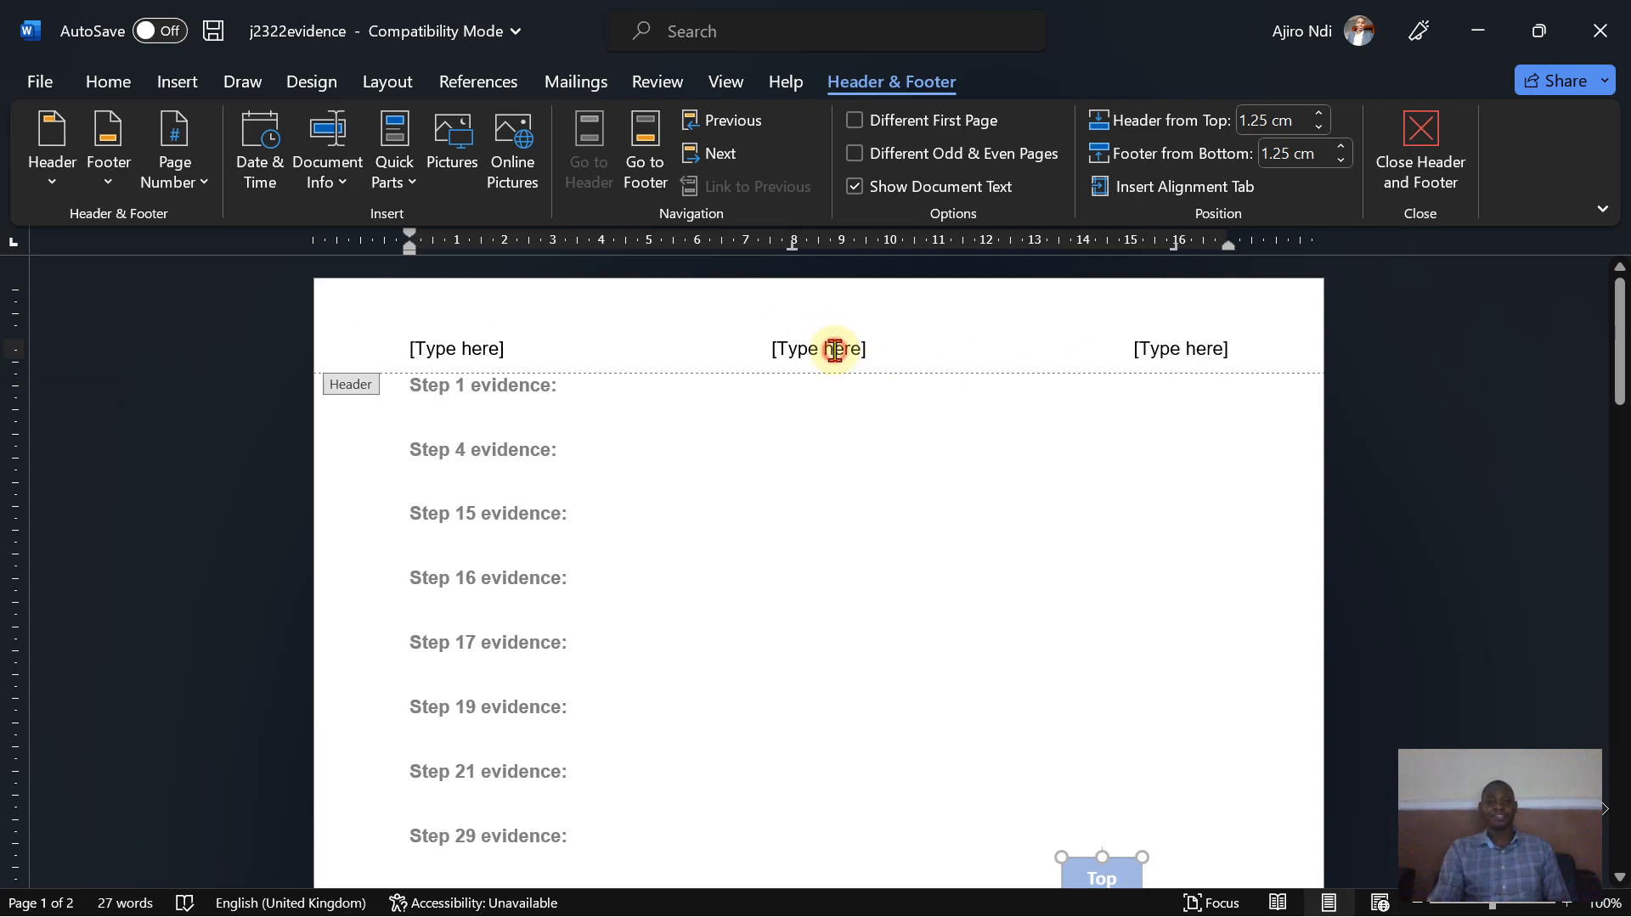
pyautogui.click(833, 349)
pyautogui.write('Ajir')
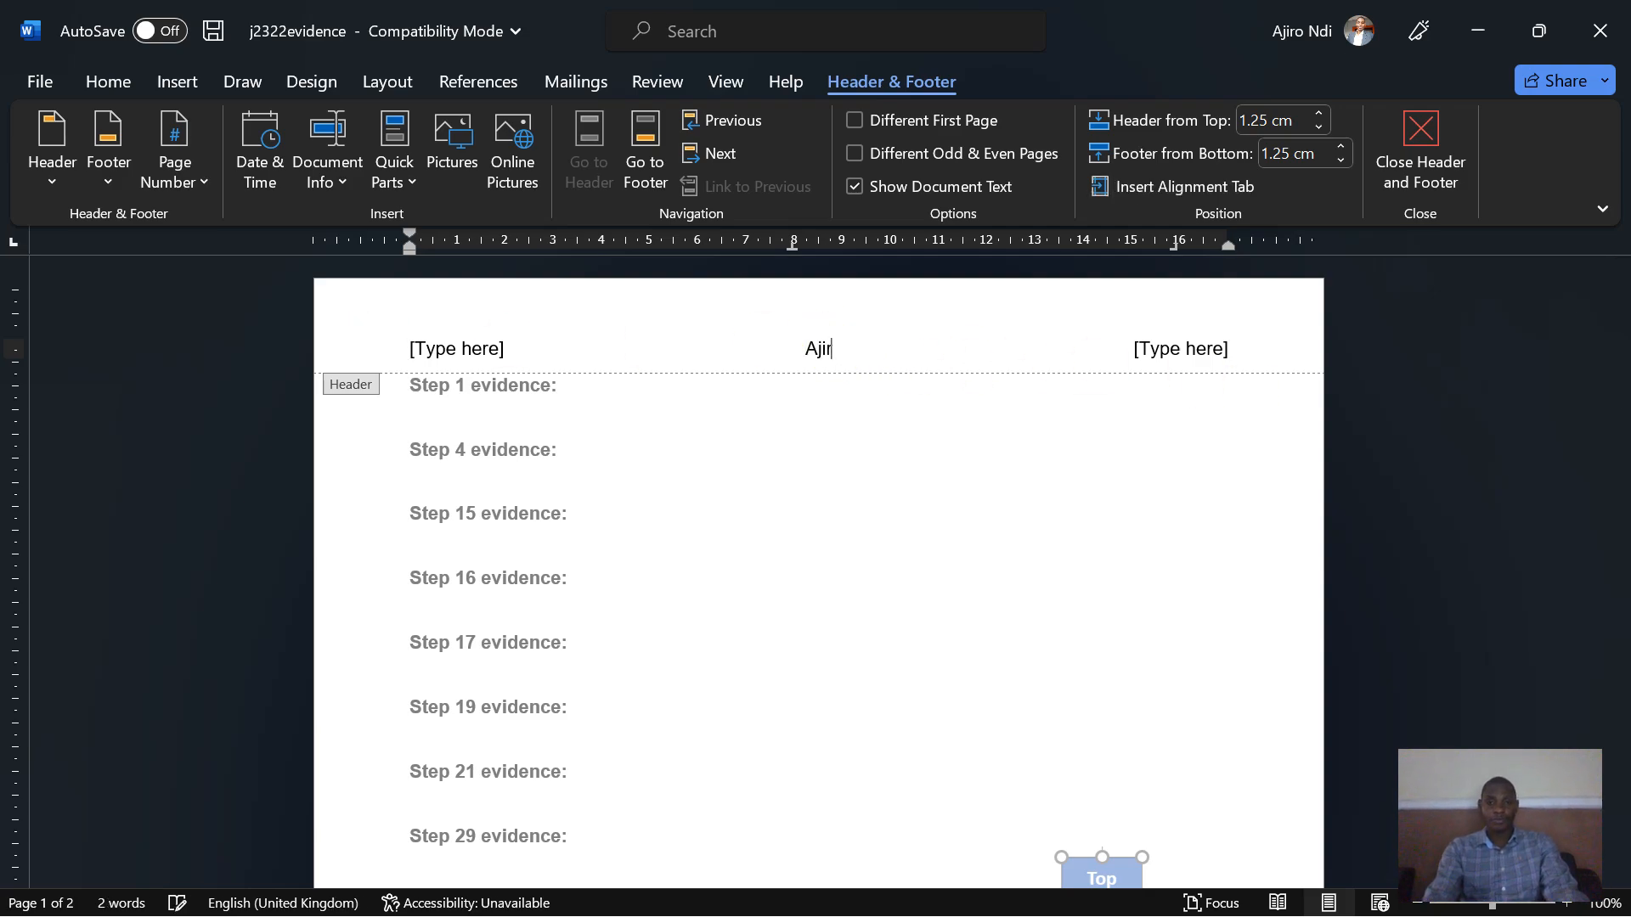
pyautogui.write('o N')
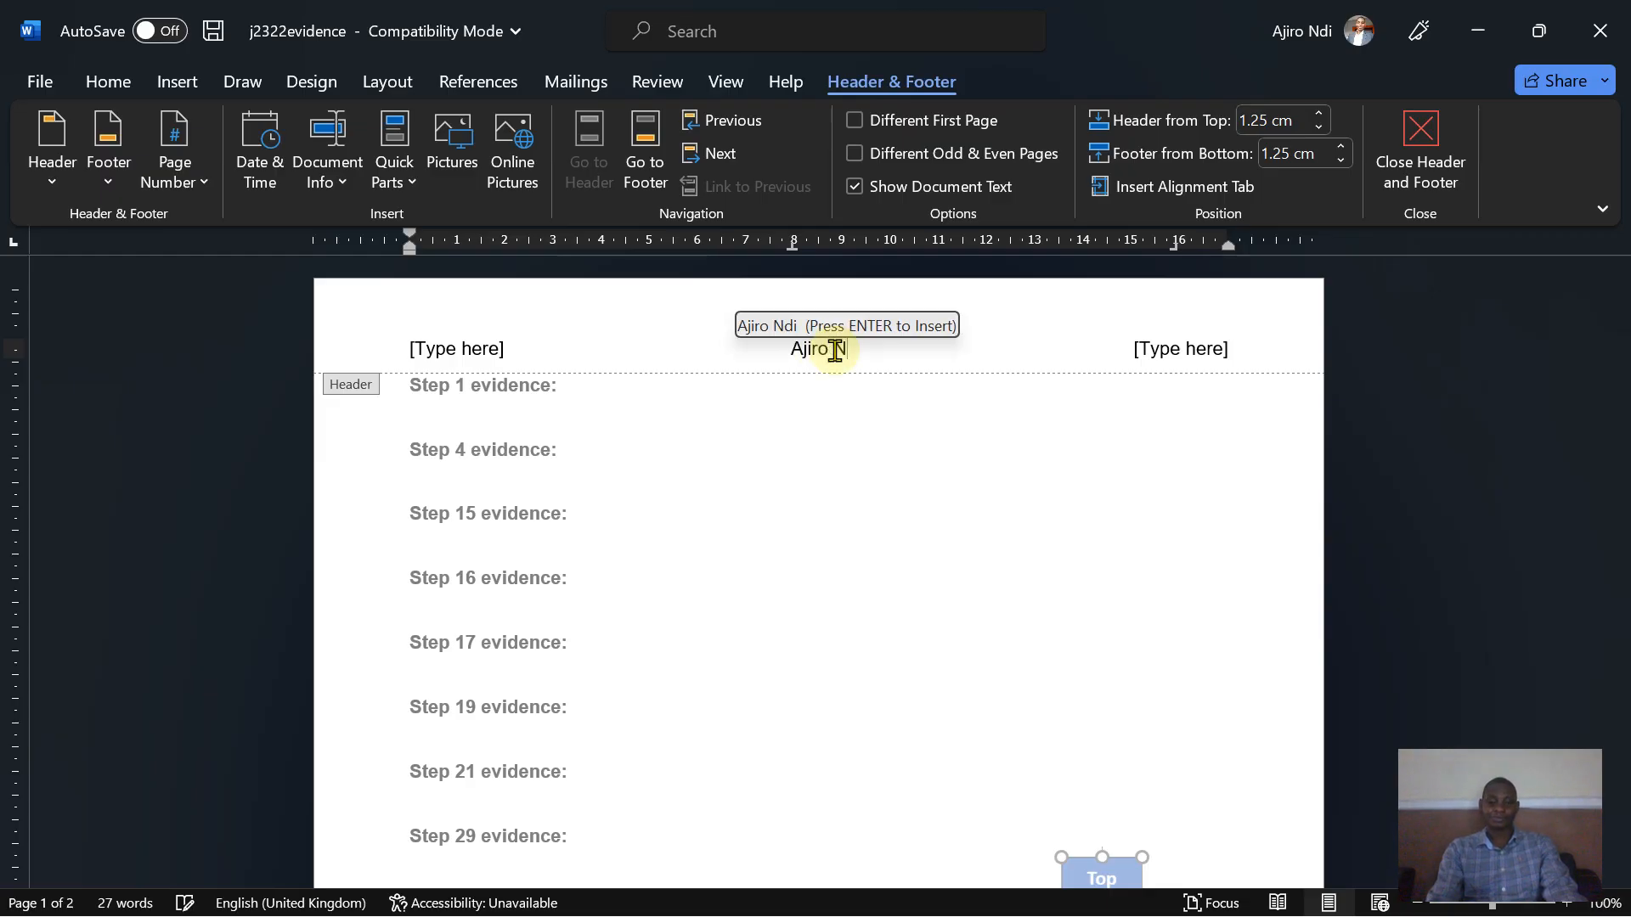
pyautogui.press('Return')
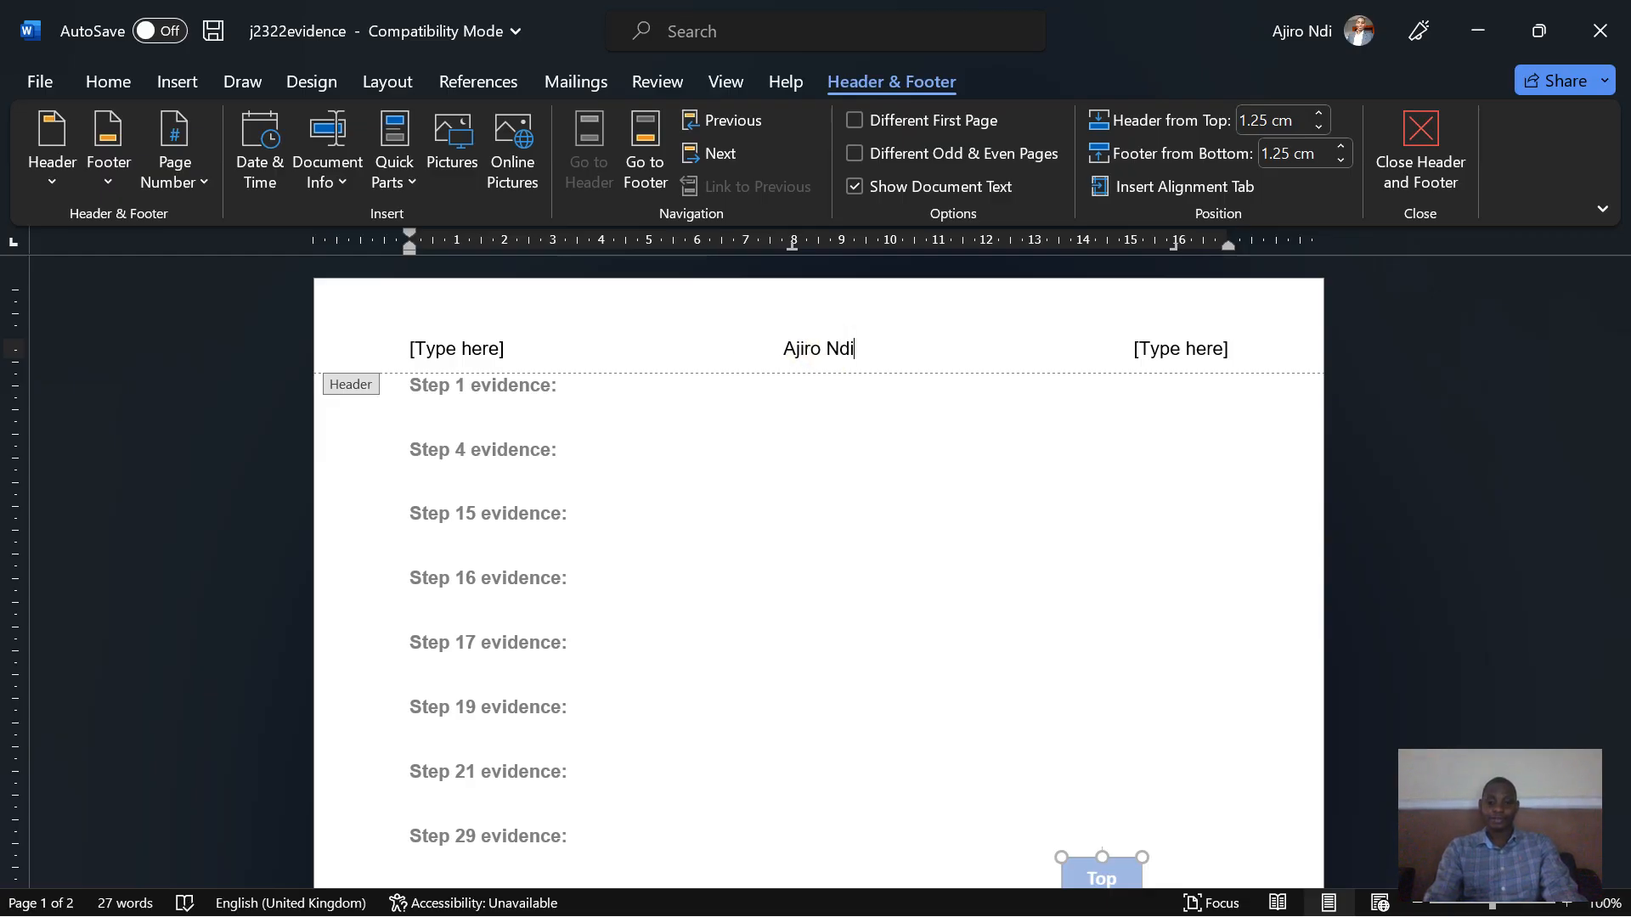
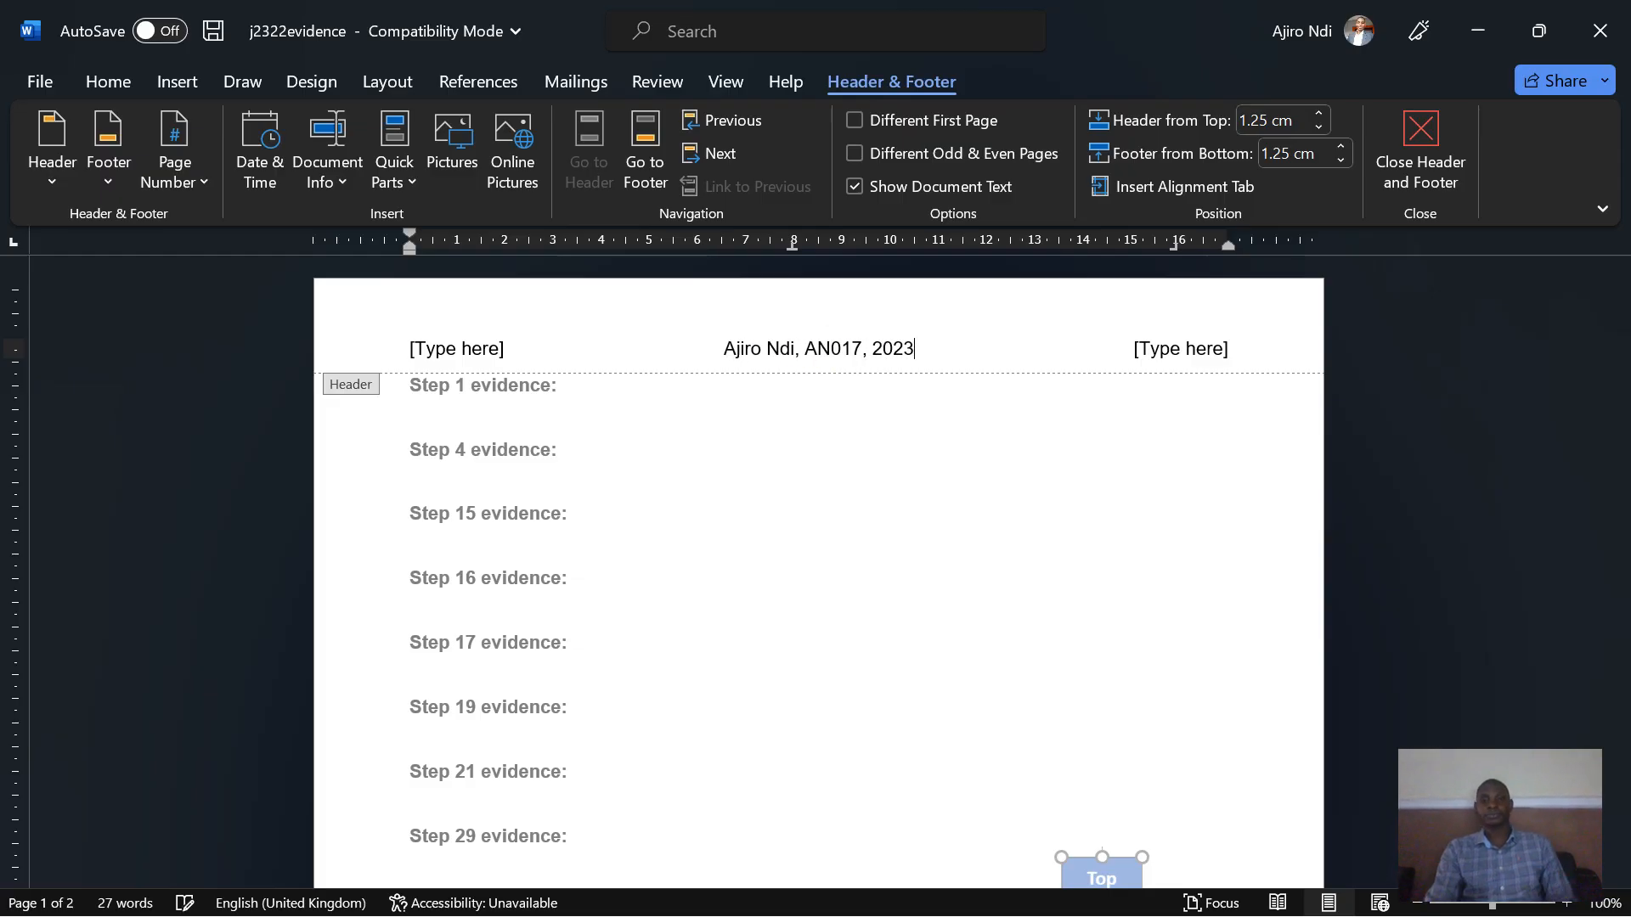
# - Delete the left and right header placeholders and close the header and footer
pyautogui.click(1170, 357)
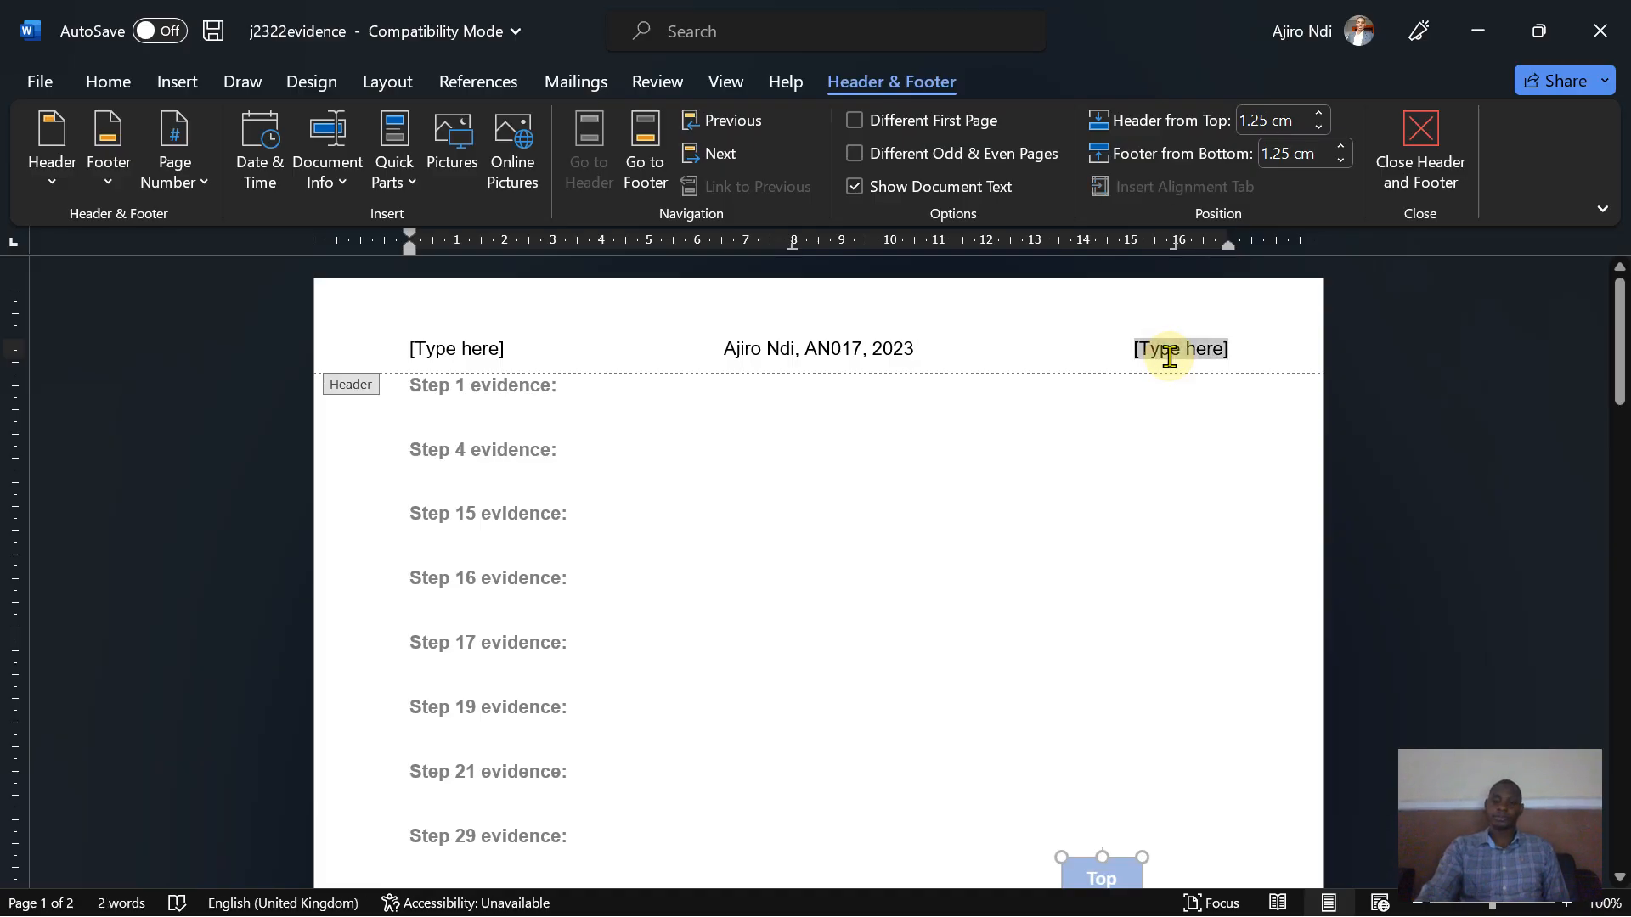
pyautogui.press('Delete')
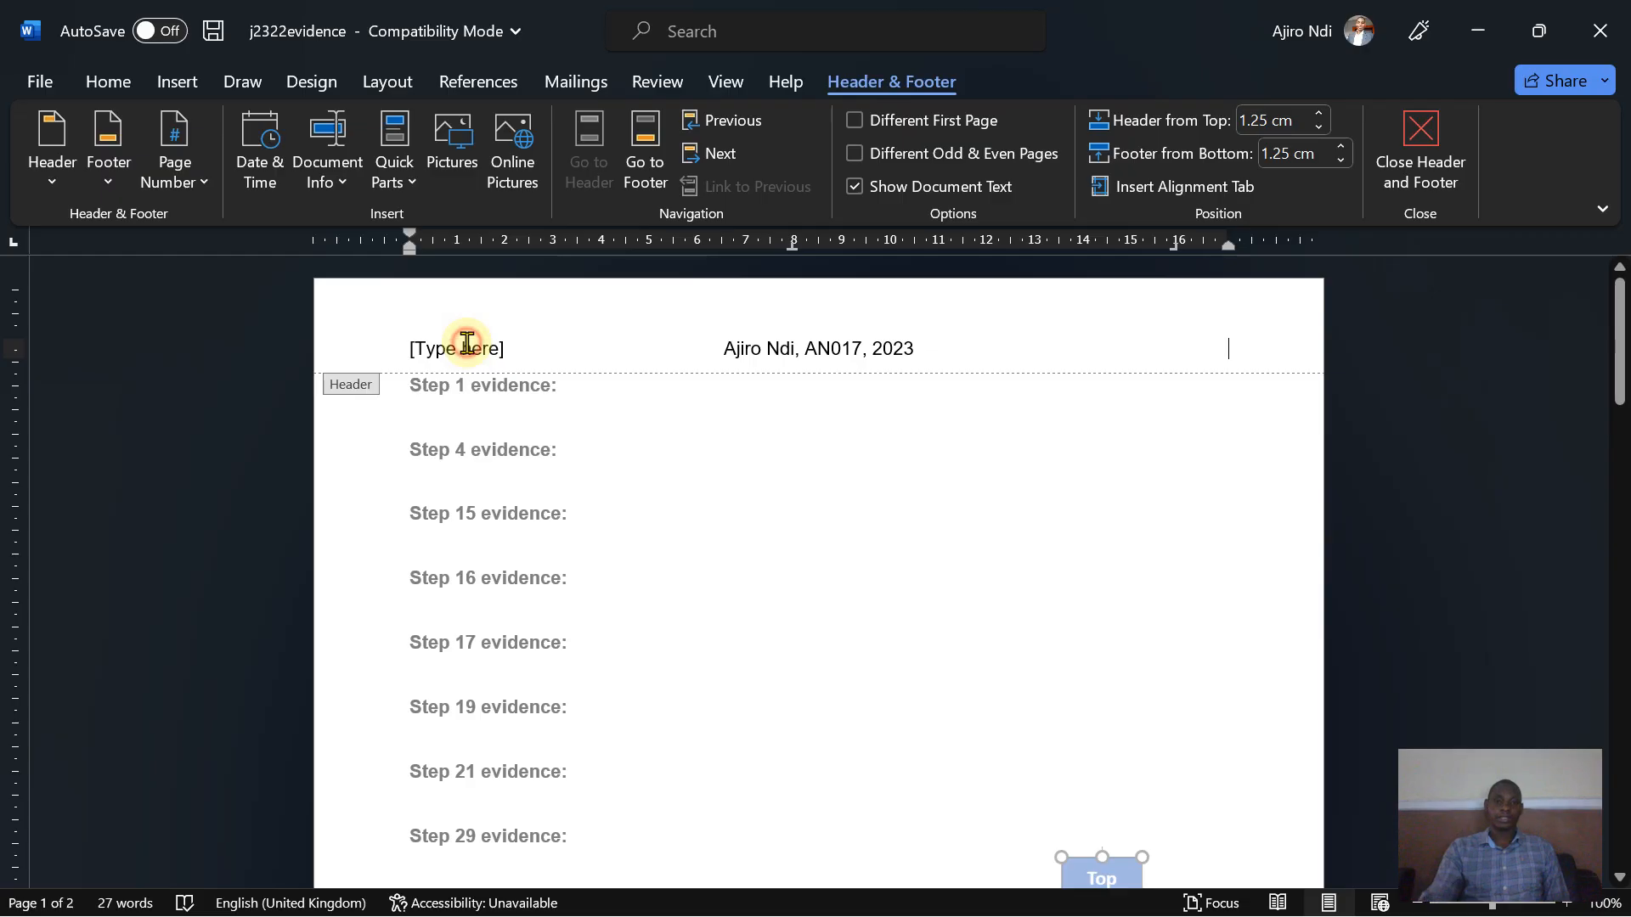
pyautogui.click(468, 342)
pyautogui.press('Delete')
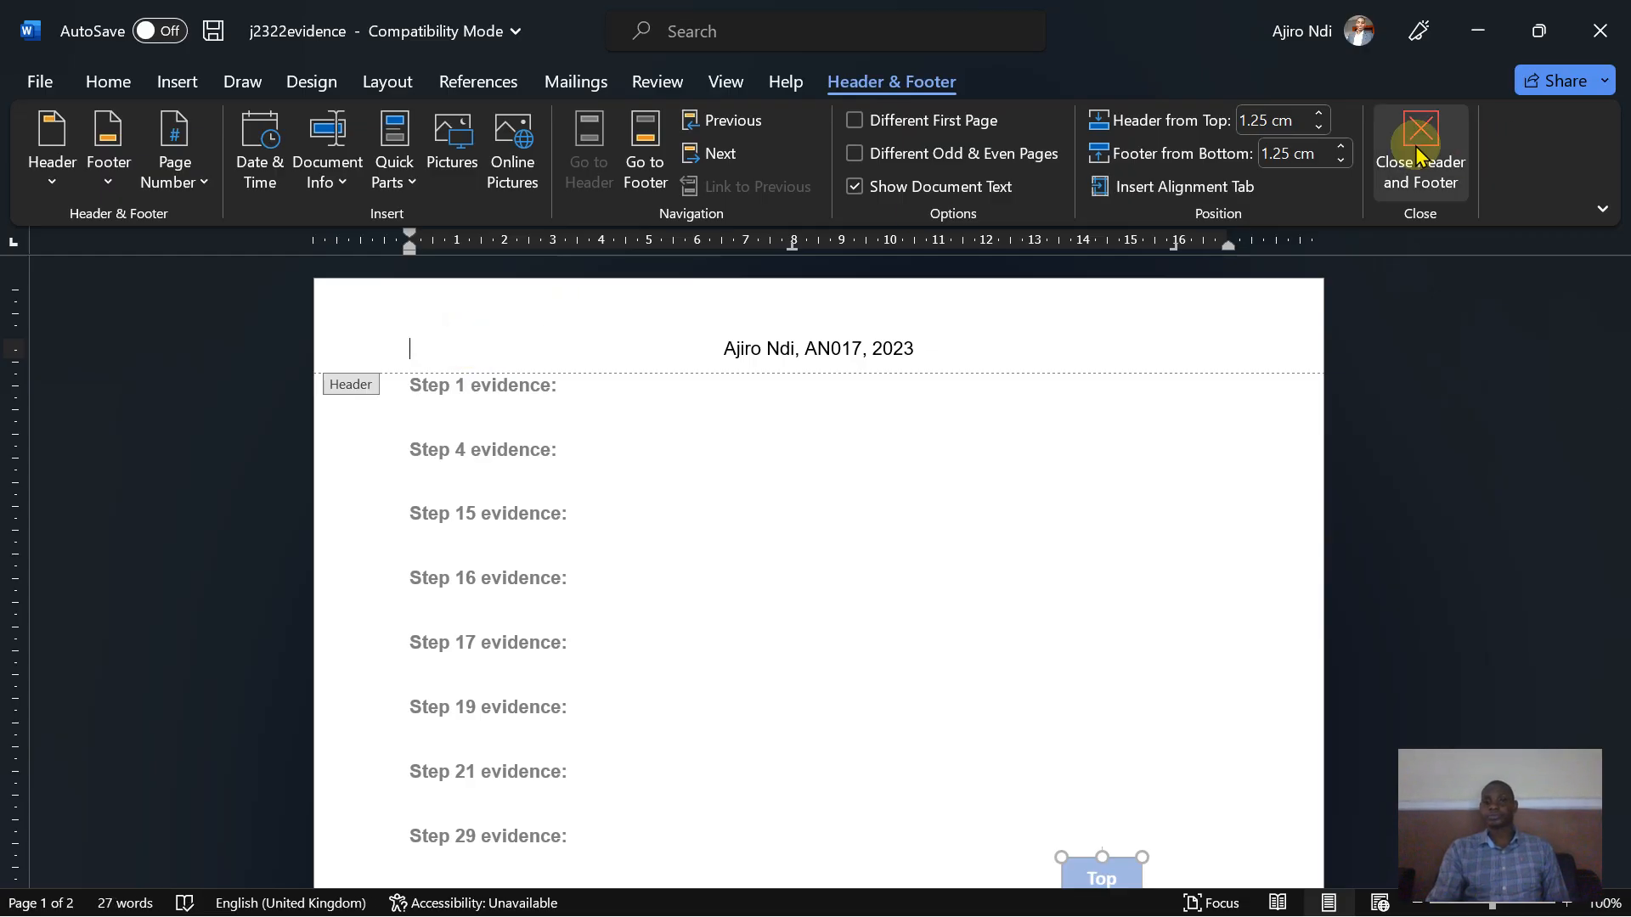
pyautogui.click(1417, 155)
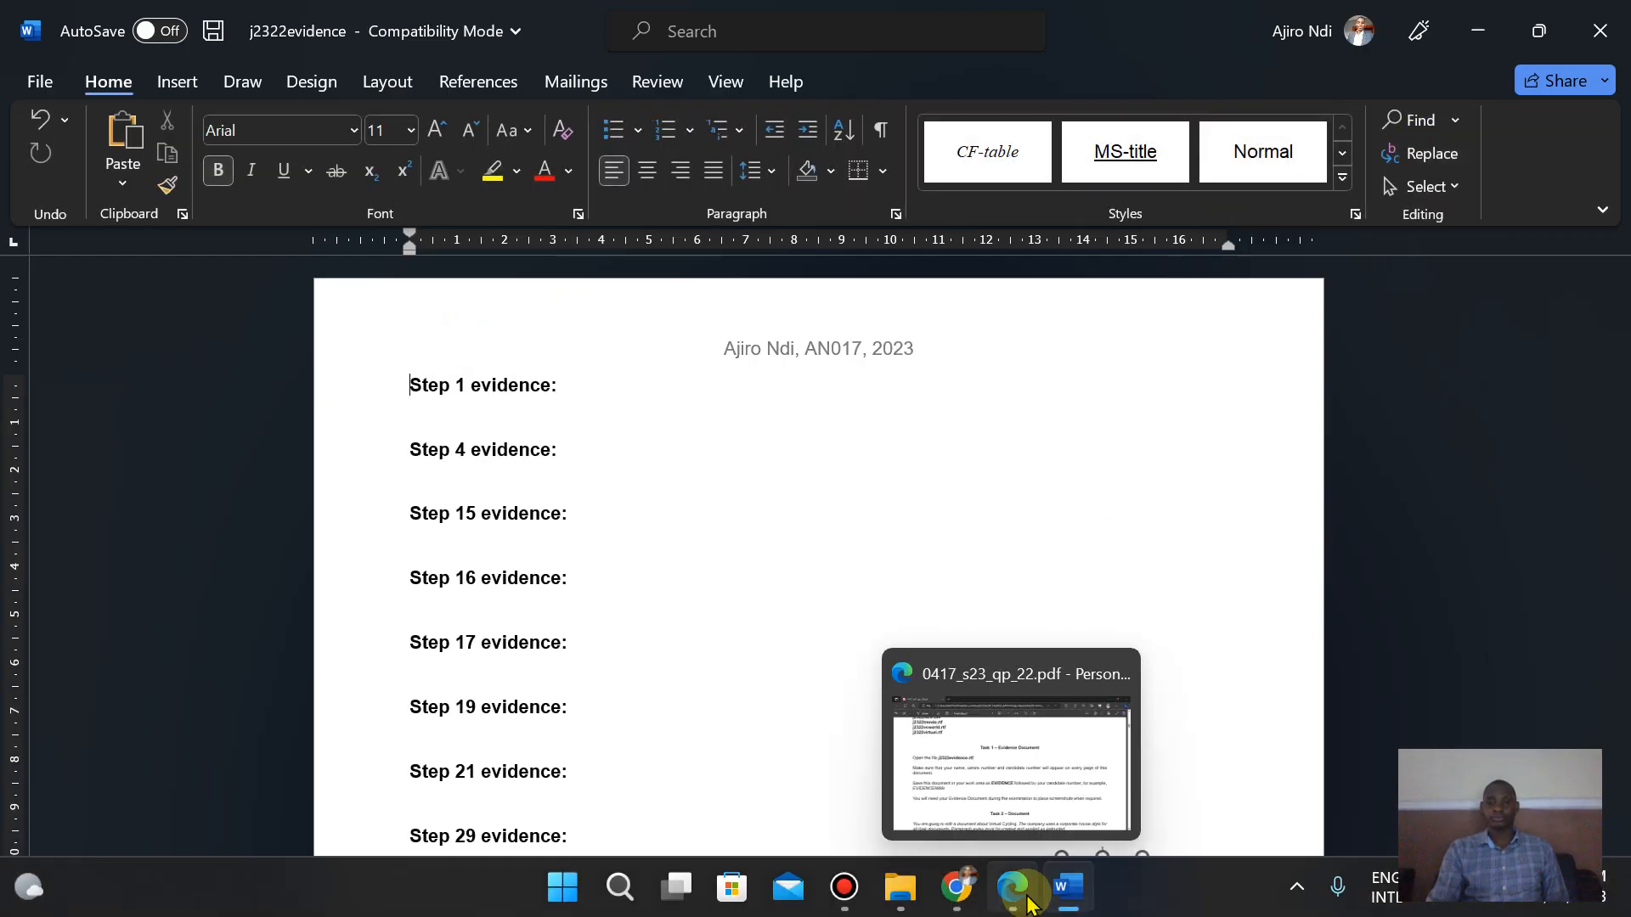
# - Copy the example file name EVIDENCE9999 from the Task 1 instructions in the question paper
pyautogui.click(1013, 888)
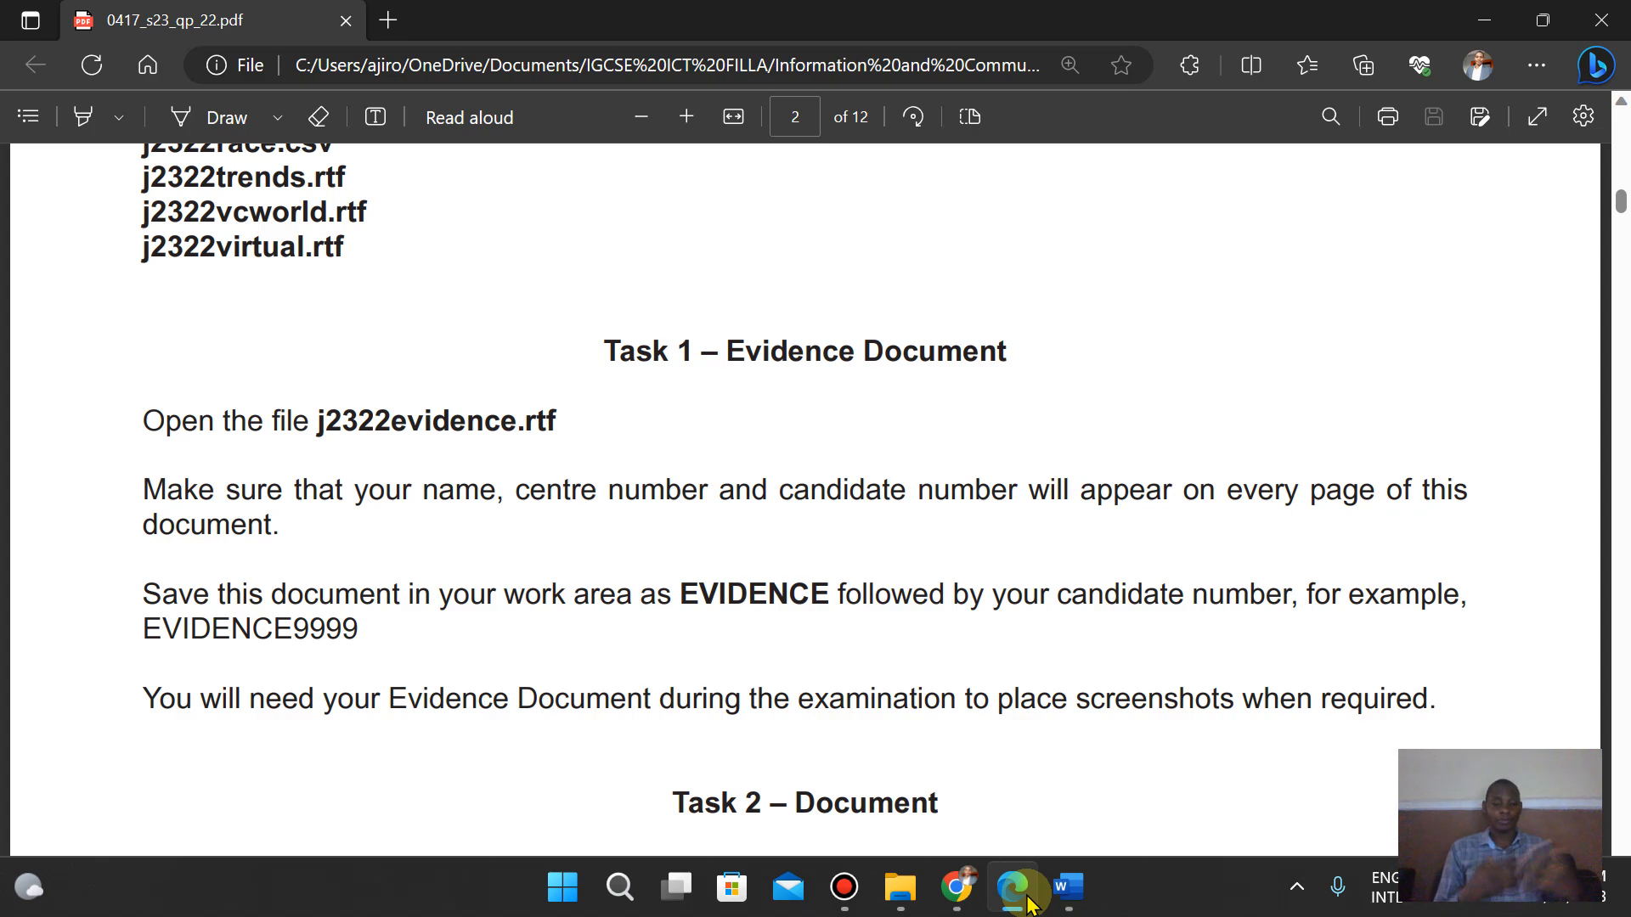
pyautogui.click(150, 630)
pyautogui.moveTo(150, 630); pyautogui.dragTo(360, 629)
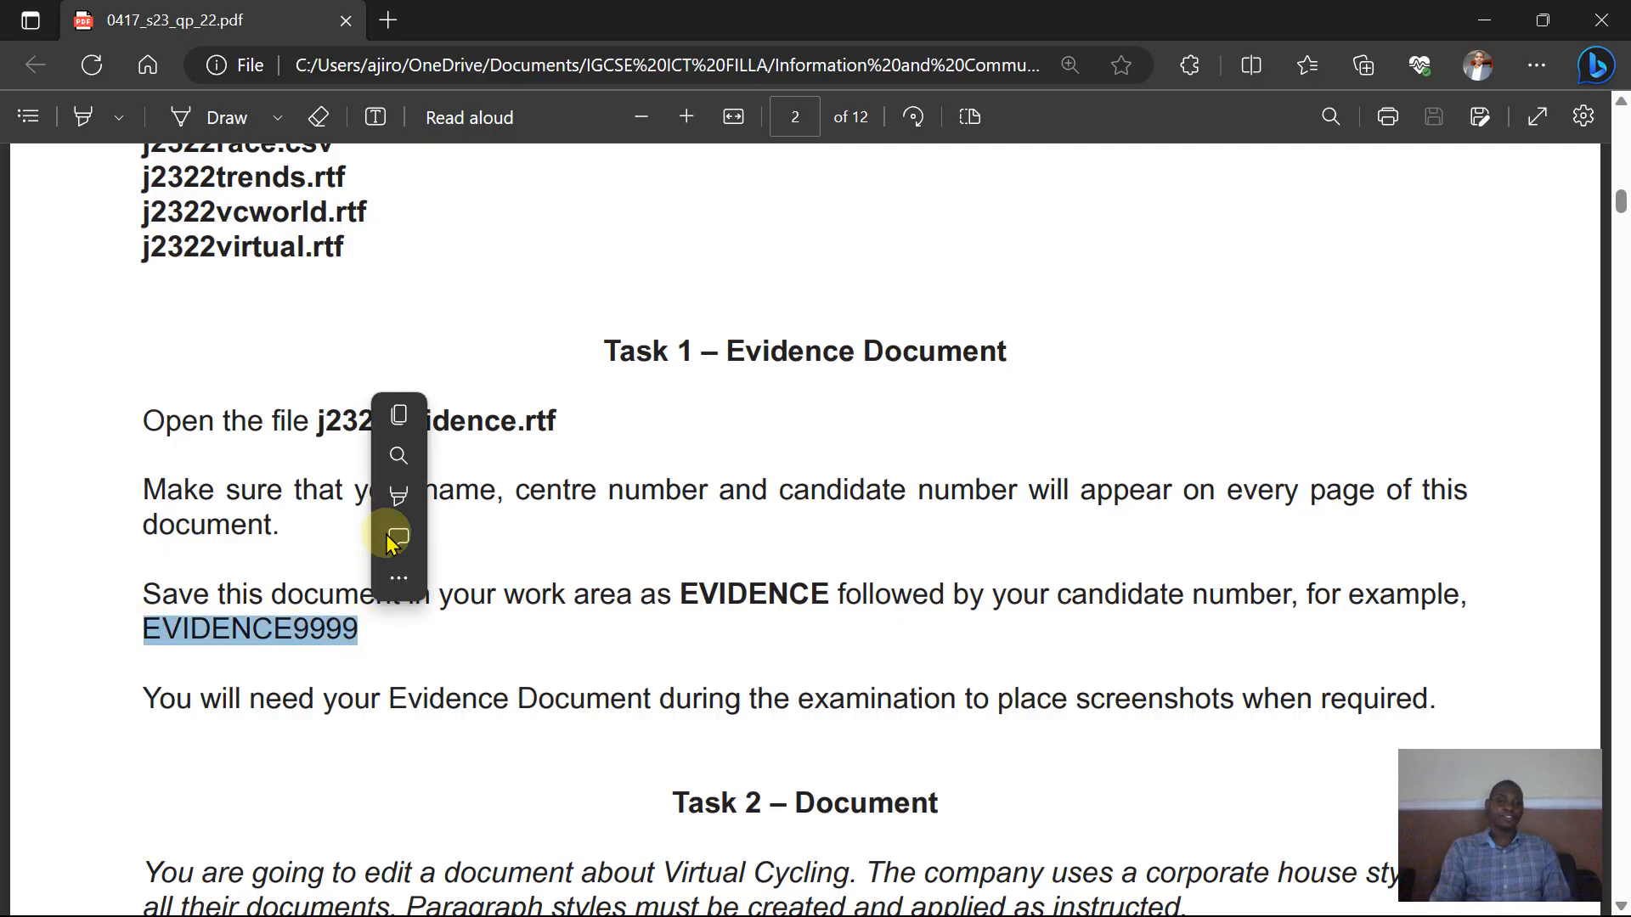
pyautogui.click(397, 413)
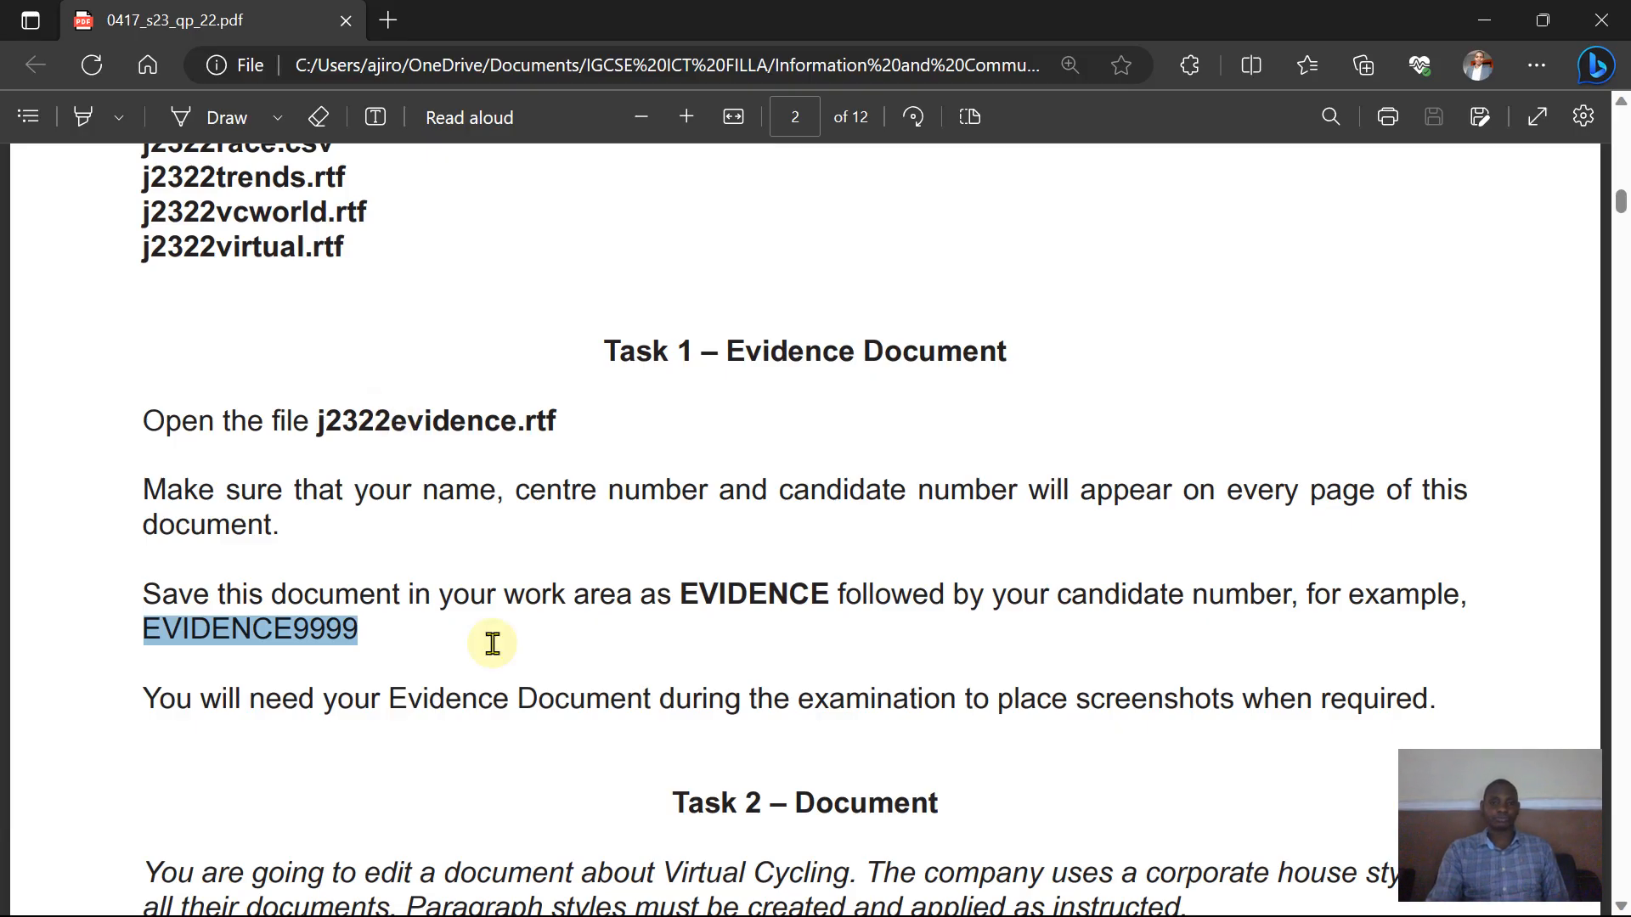
pyautogui.rightClick(273, 630)
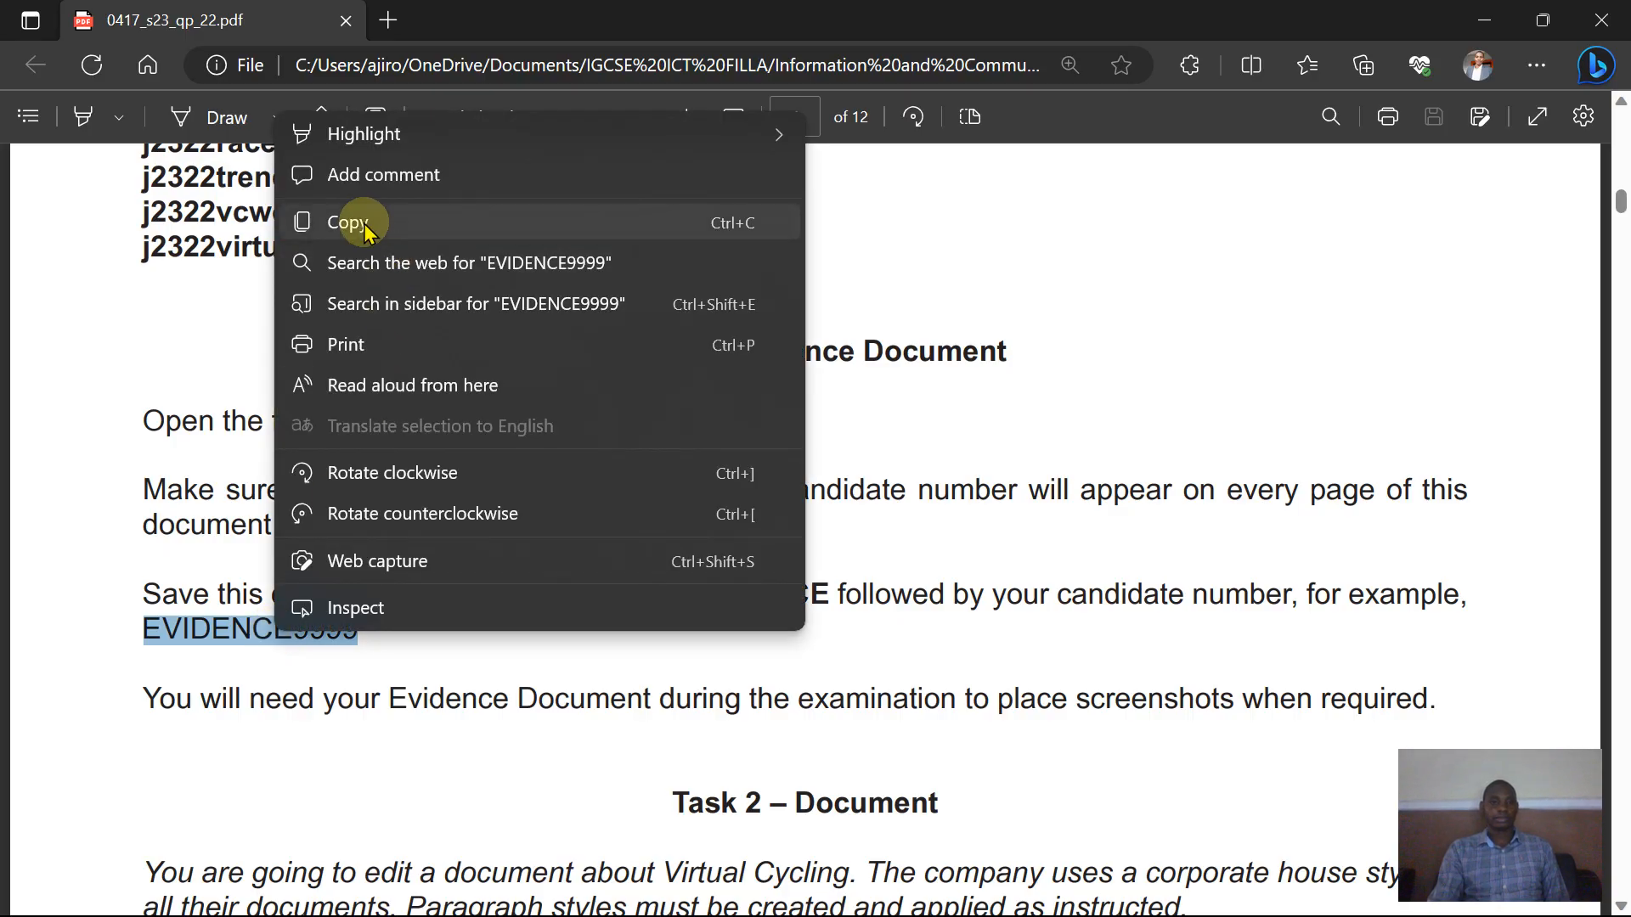
pyautogui.click(365, 223)
# - Start a Save As of the evidence document into the 06_0417_22 Confidential Source Files folder, pasting EVIDENCE9999 as the file name
pyautogui.click(1066, 899)
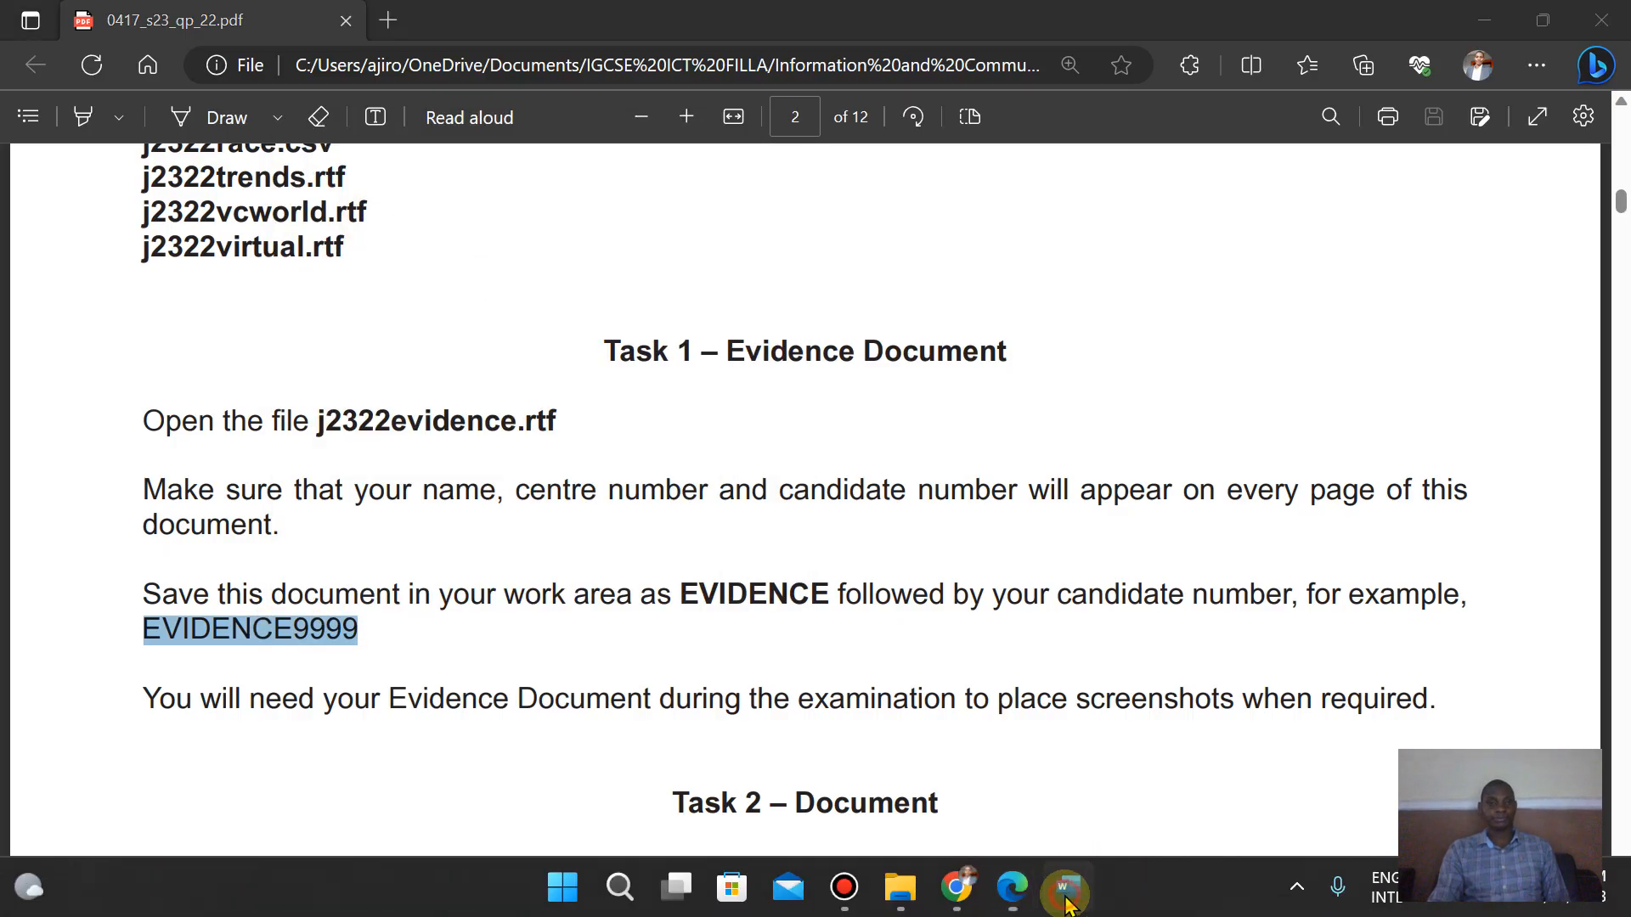
pyautogui.click(39, 78)
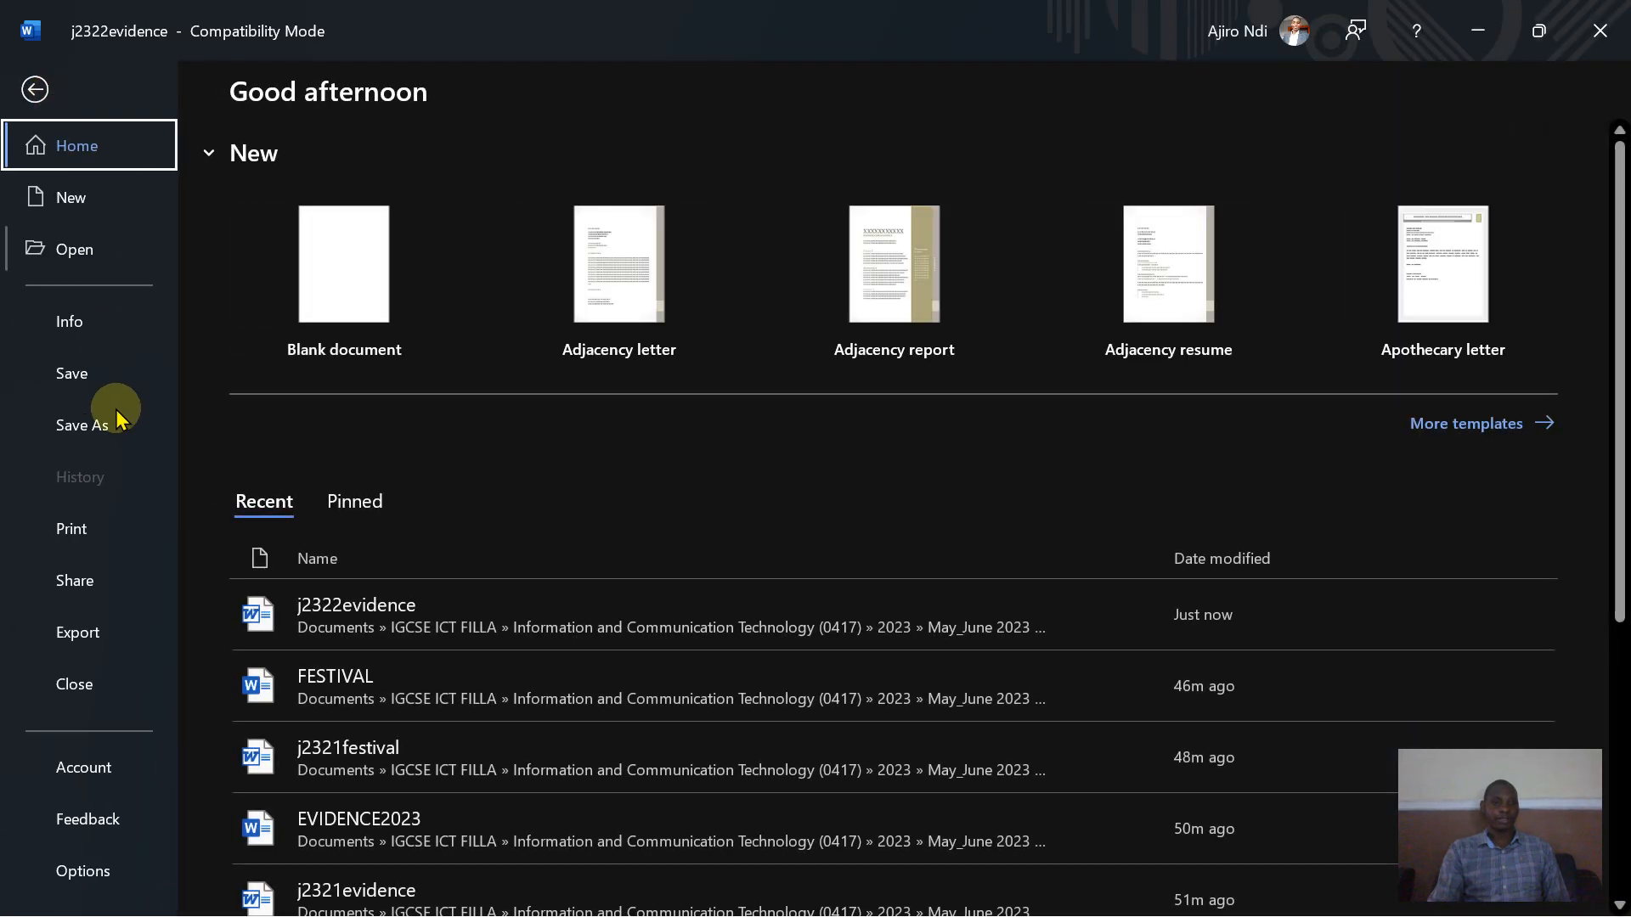
pyautogui.click(119, 418)
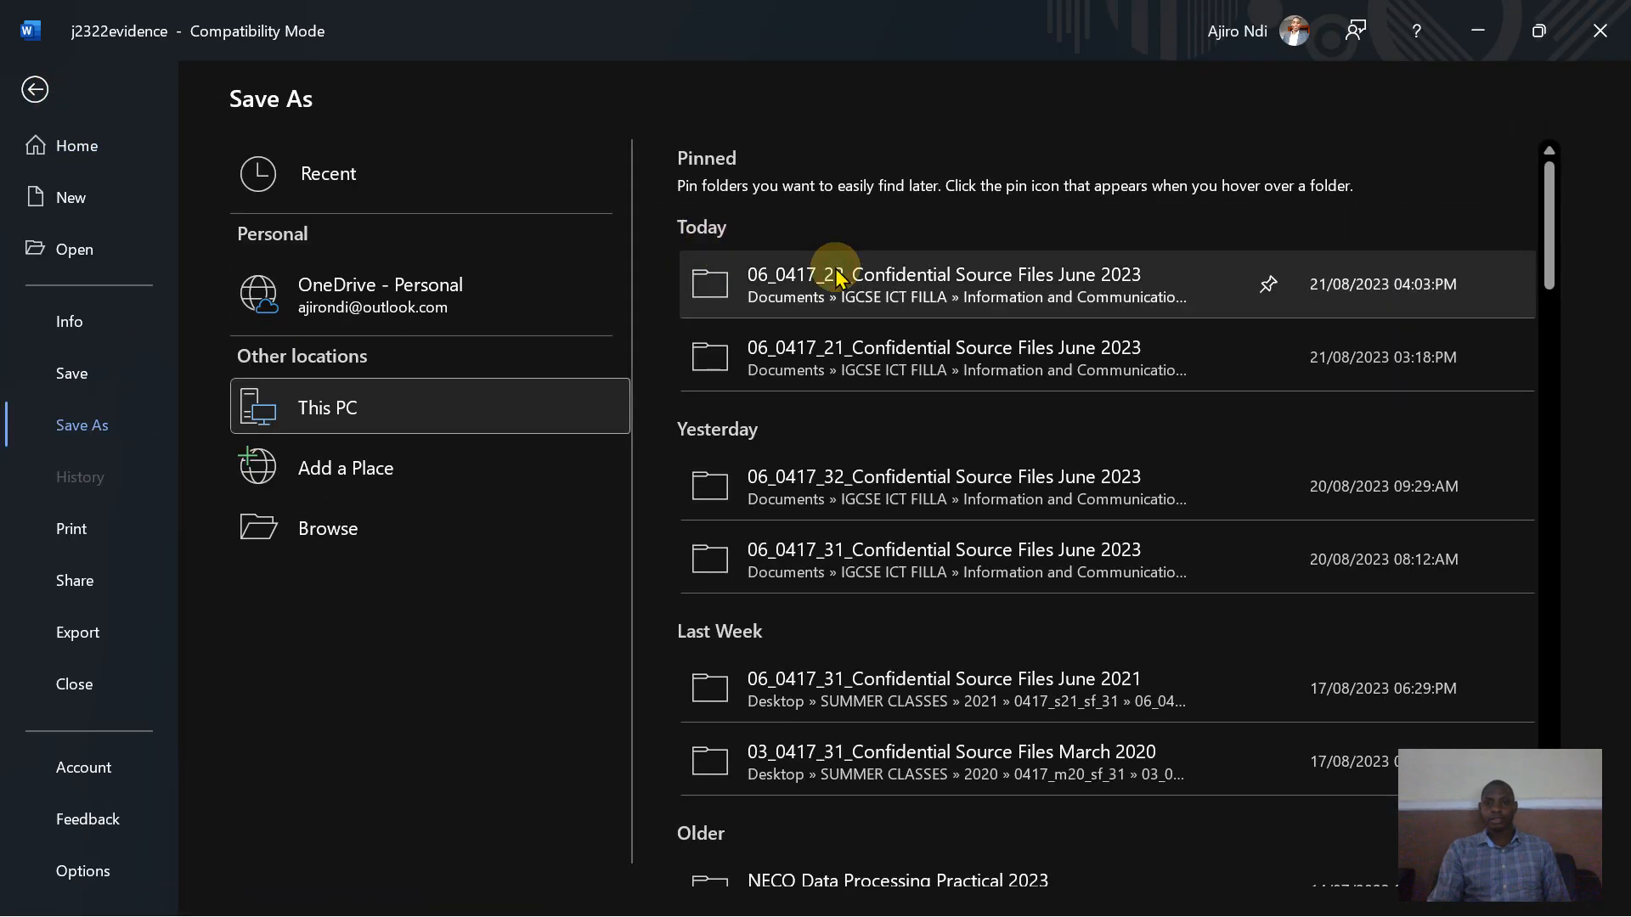
pyautogui.click(836, 276)
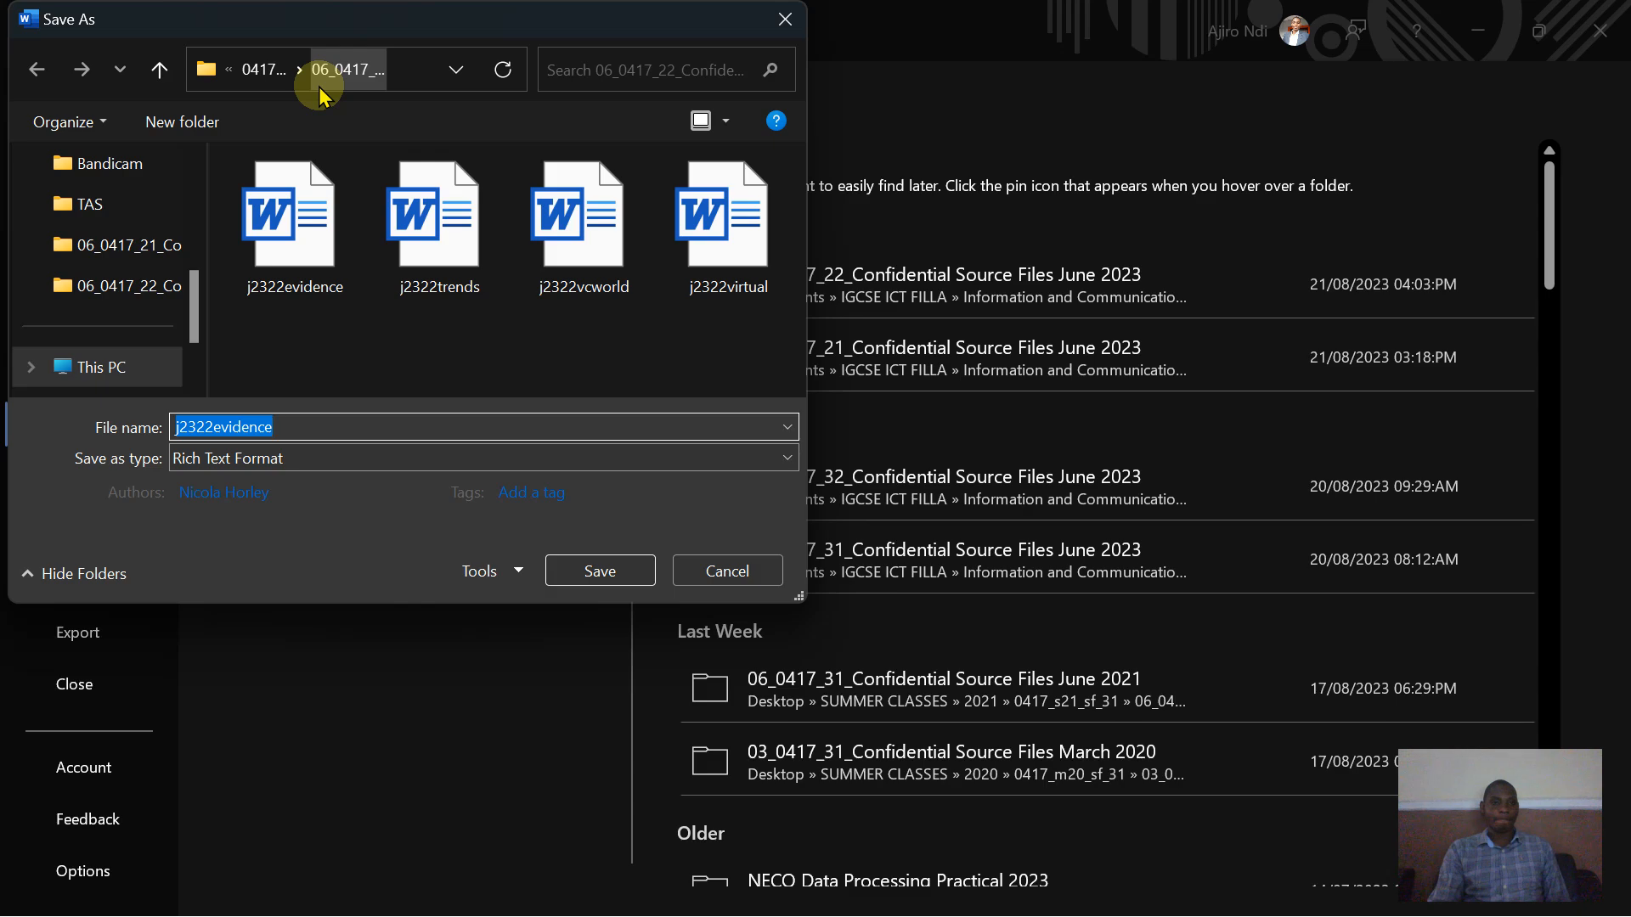
pyautogui.rightClick(224, 427)
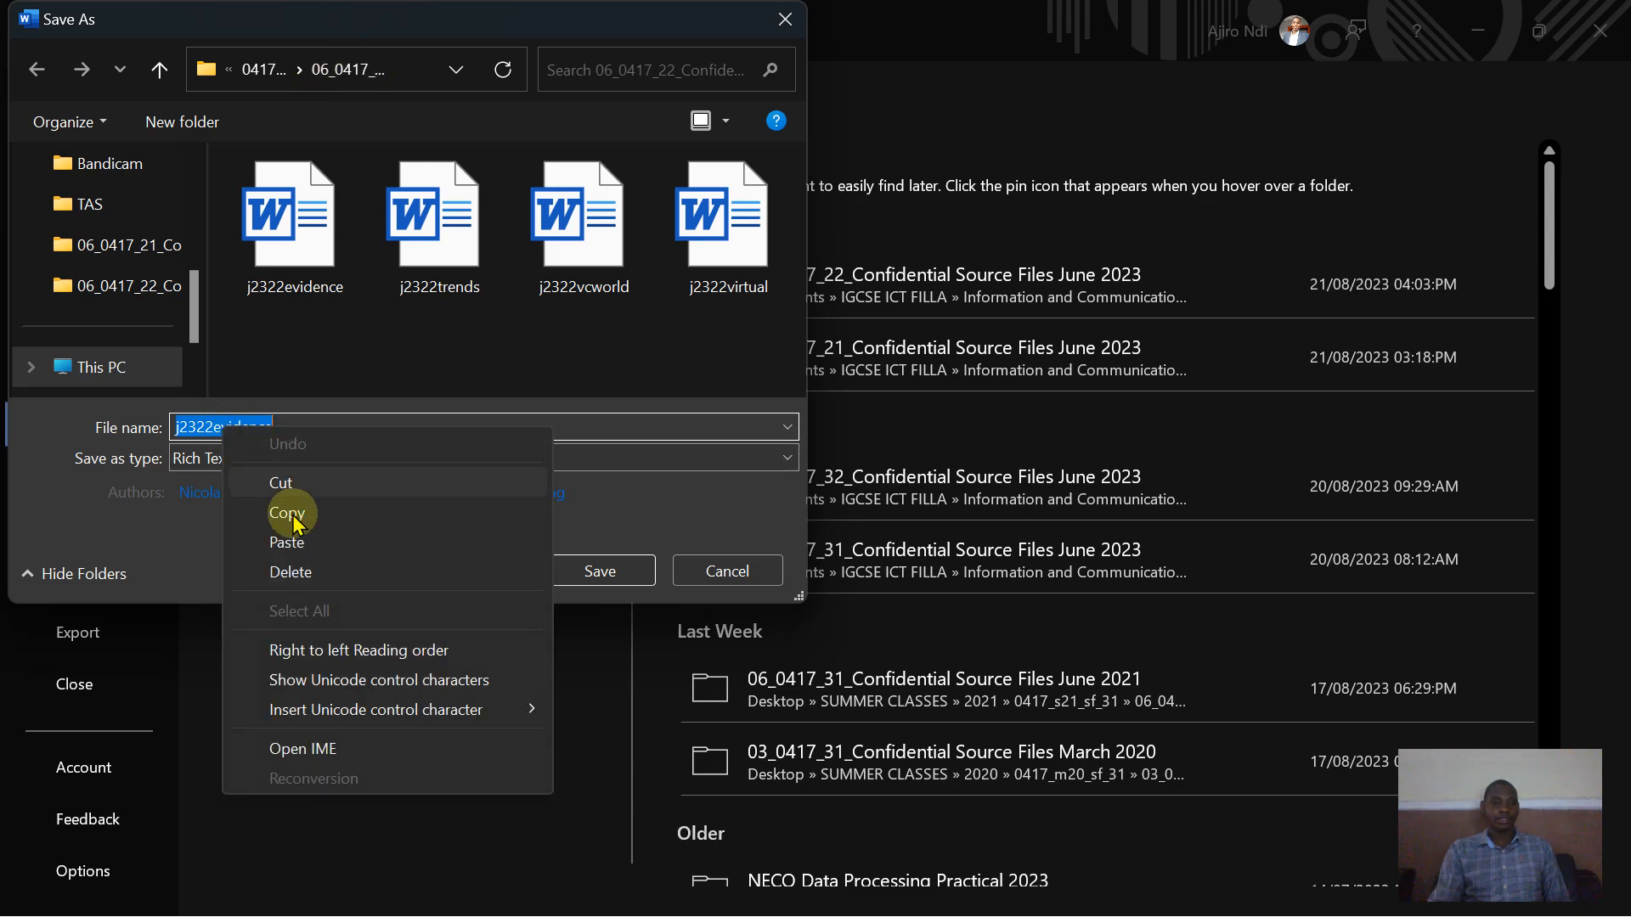
pyautogui.click(294, 552)
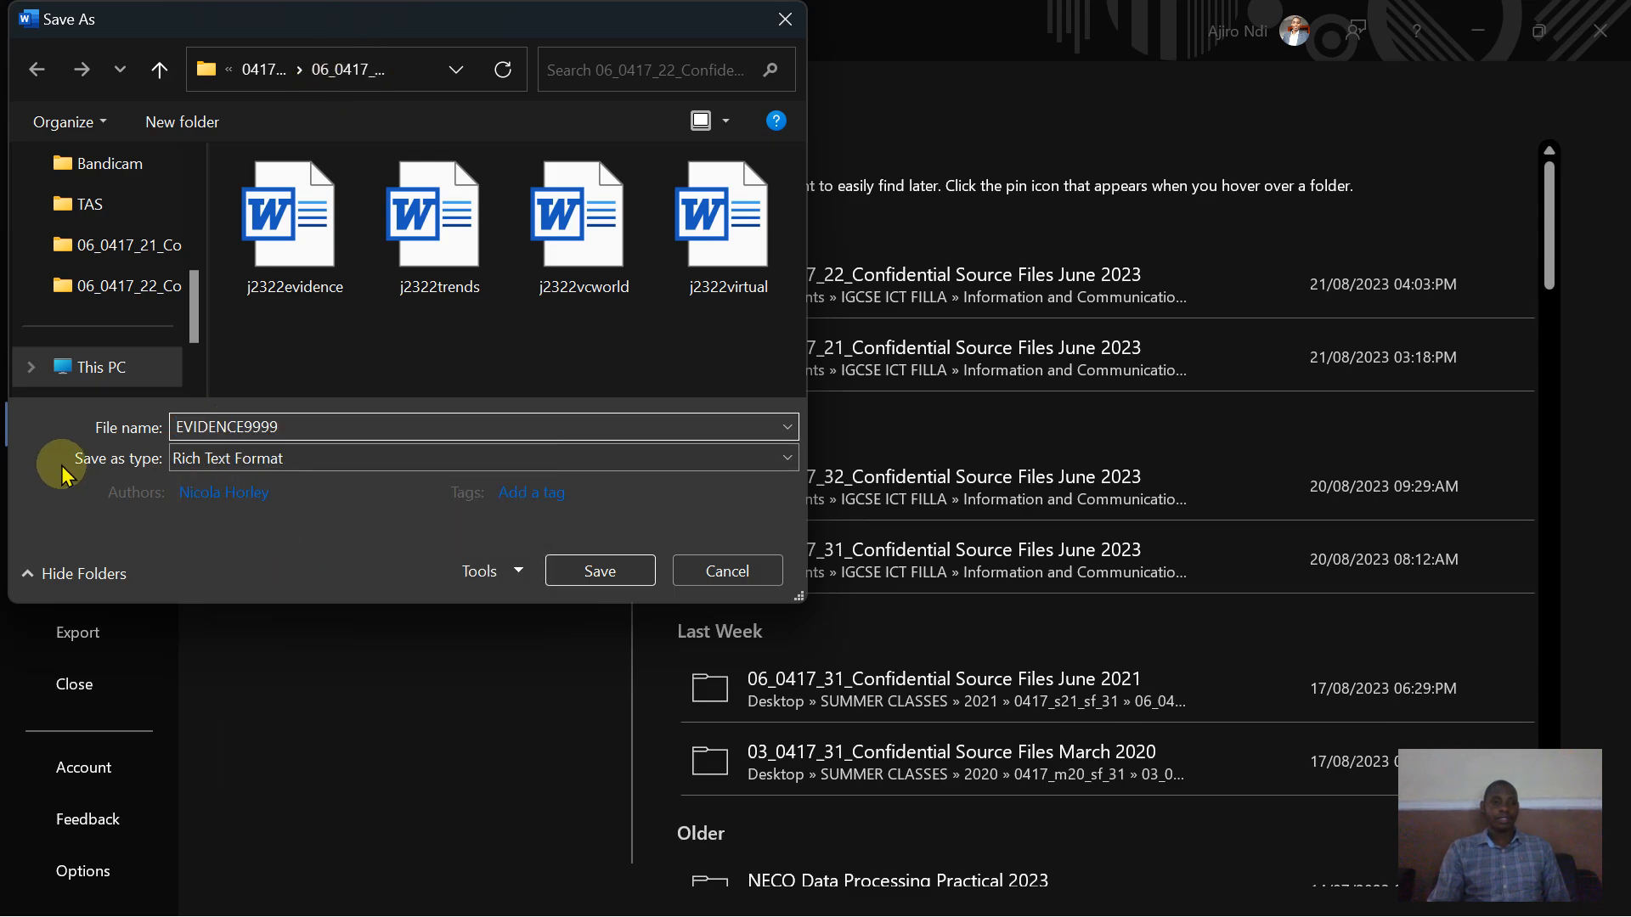
# - Set the file type to Word Document, replace 9999 with the candidate number after EVIDENCE, and save
pyautogui.click(202, 458)
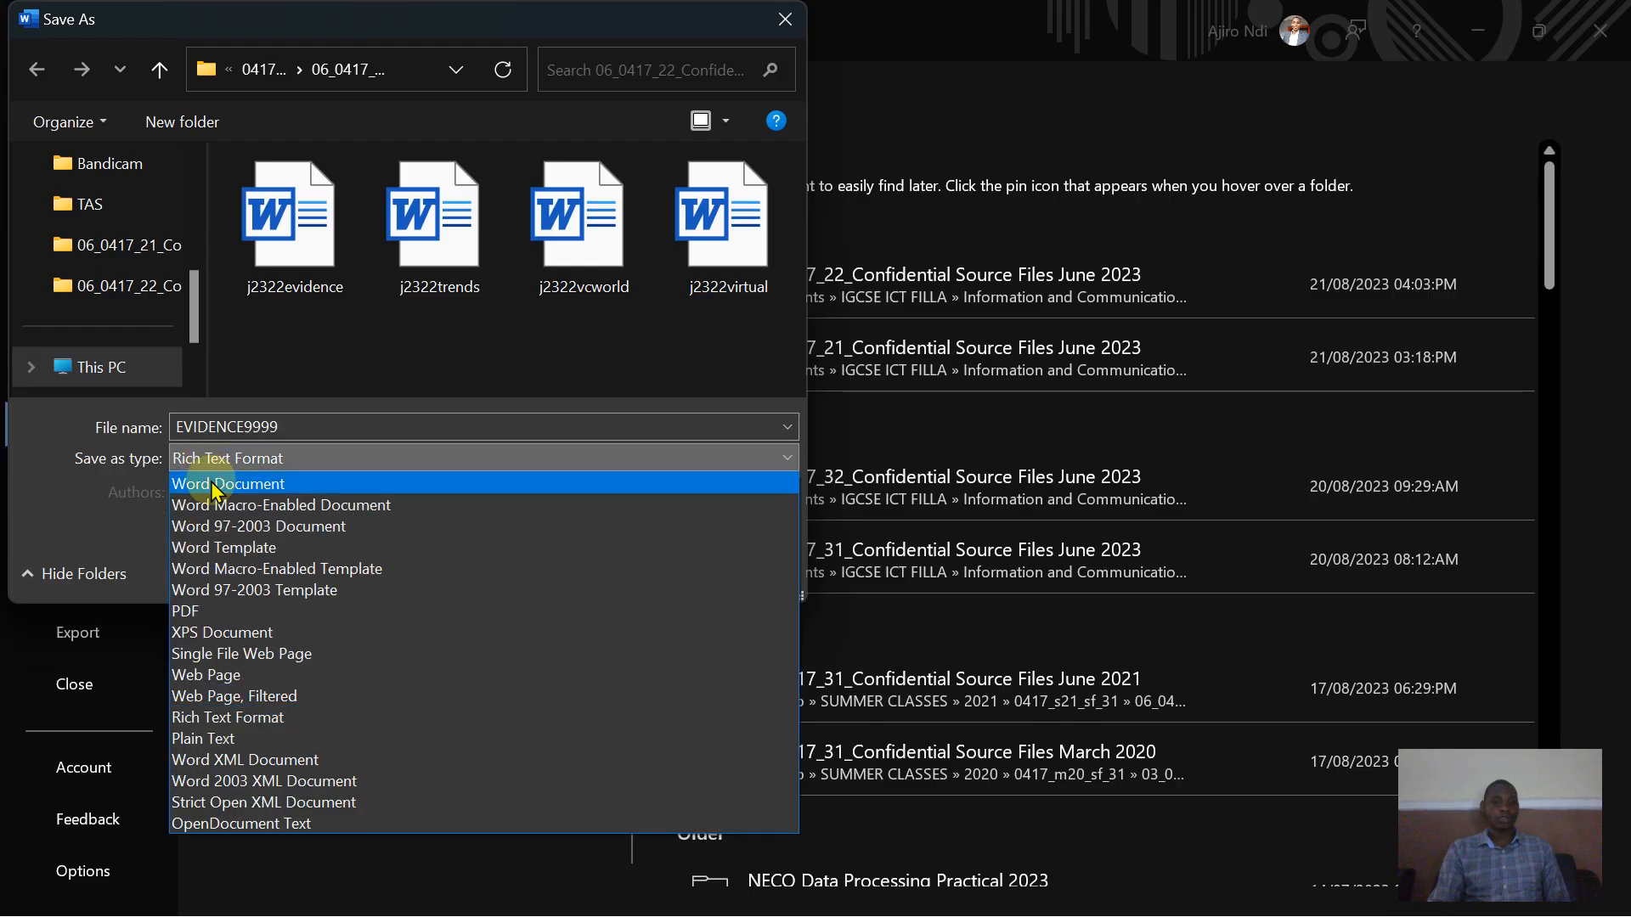
pyautogui.click(211, 482)
pyautogui.click(290, 433)
pyautogui.click(291, 432)
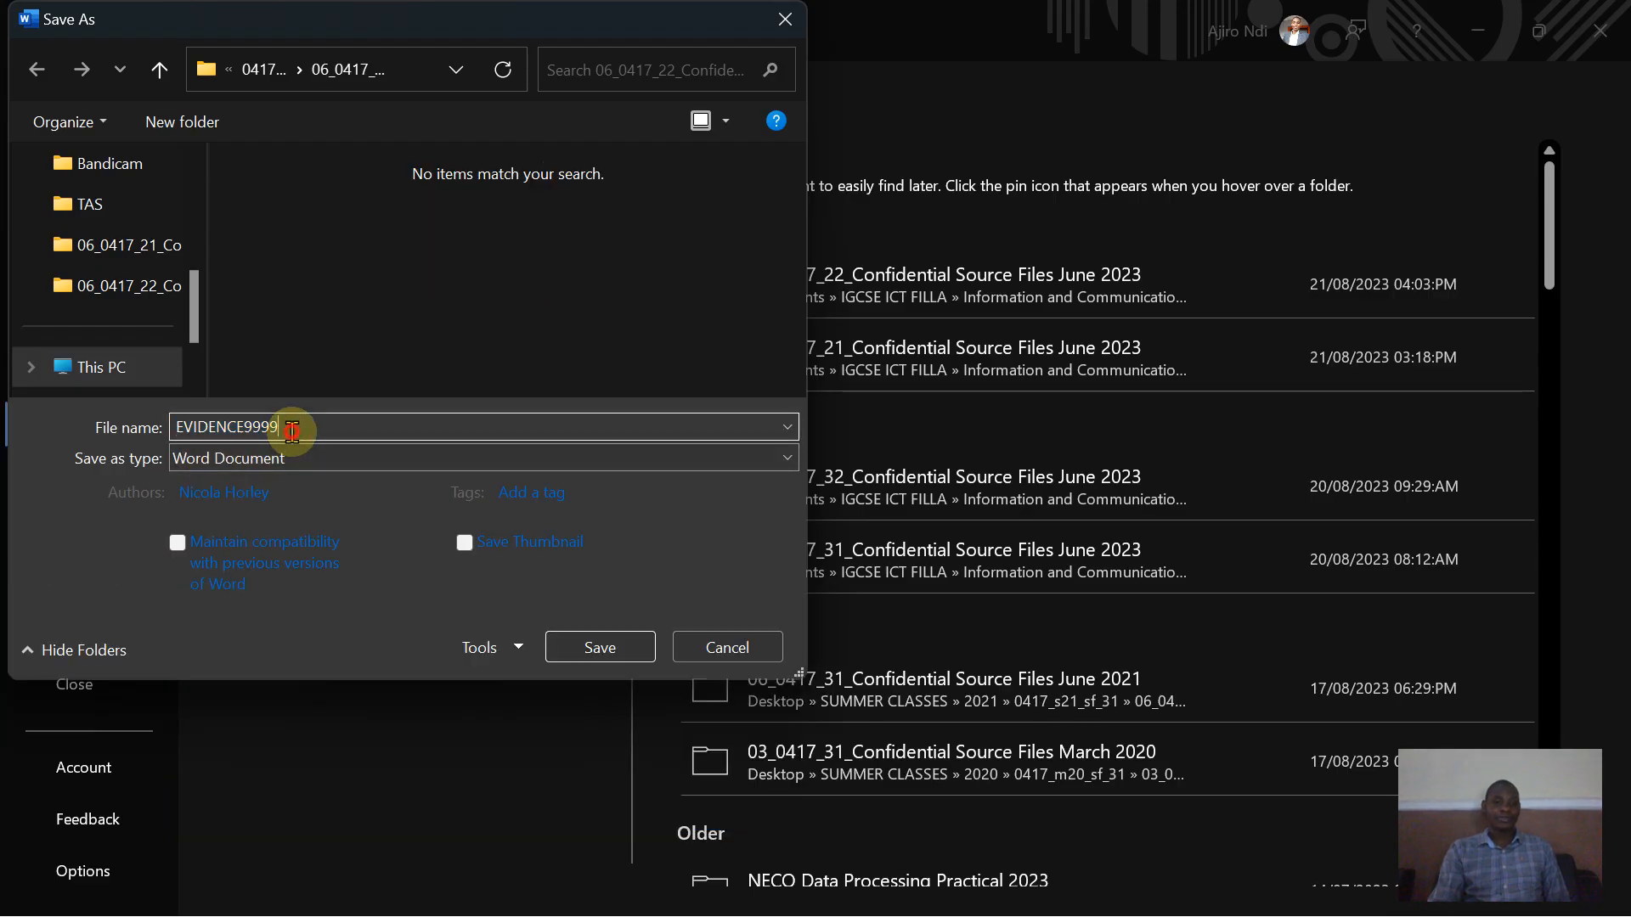
pyautogui.press('BackSpace')
pyautogui.press('BackSpace')
pyautogui.press('BackSpace')
pyautogui.press('BackSpace')
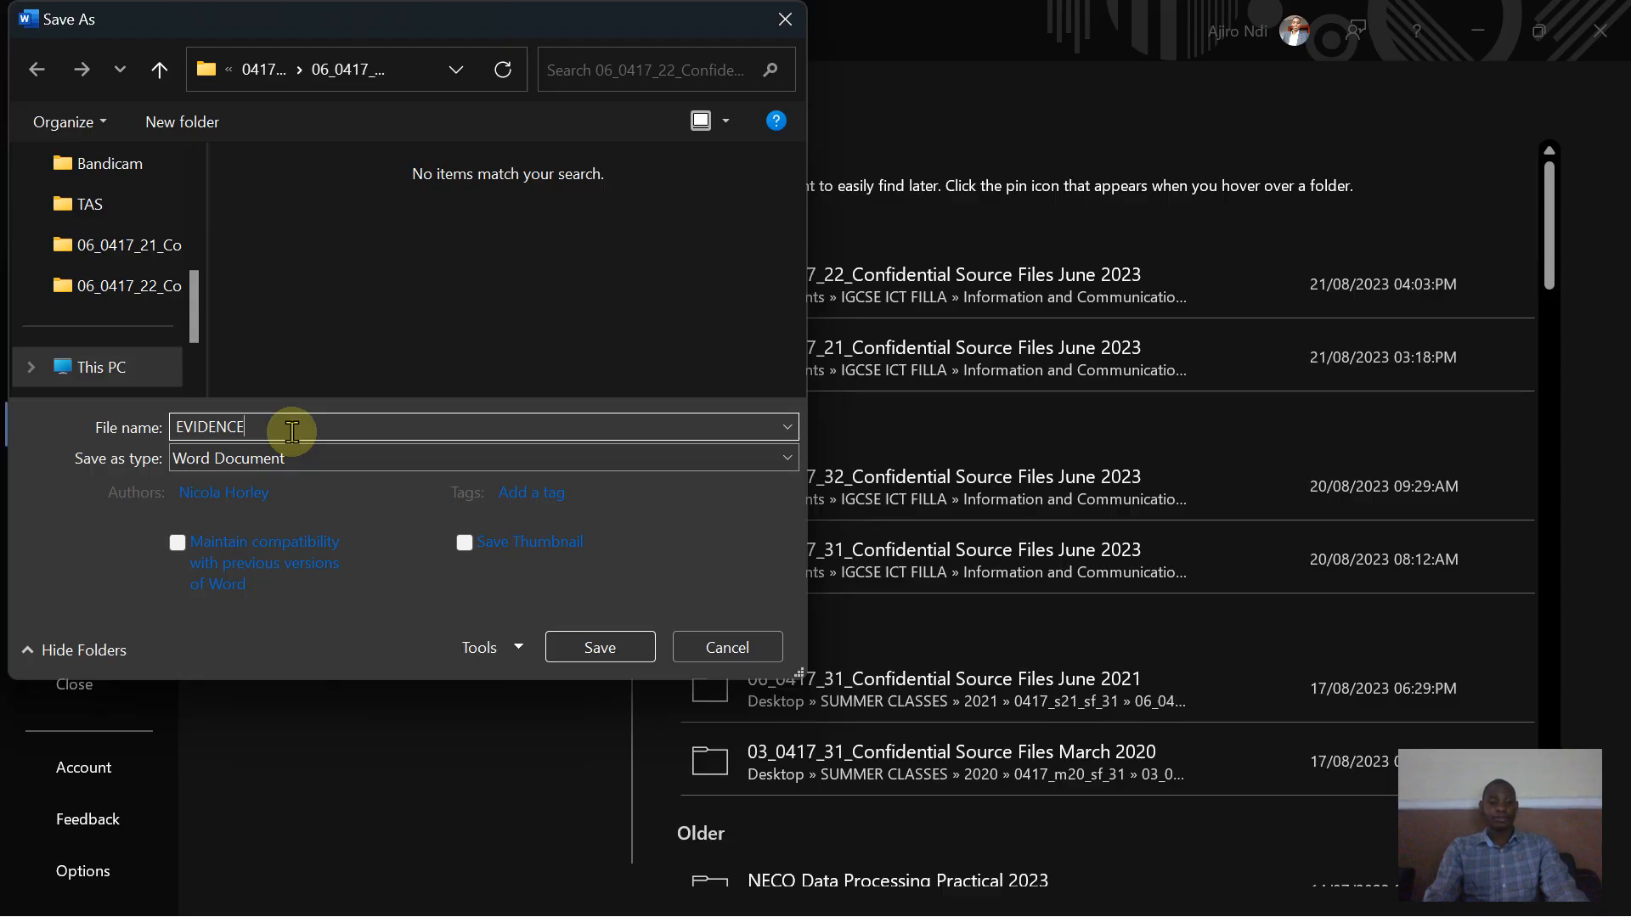
pyautogui.write('2023')
pyautogui.click(604, 645)
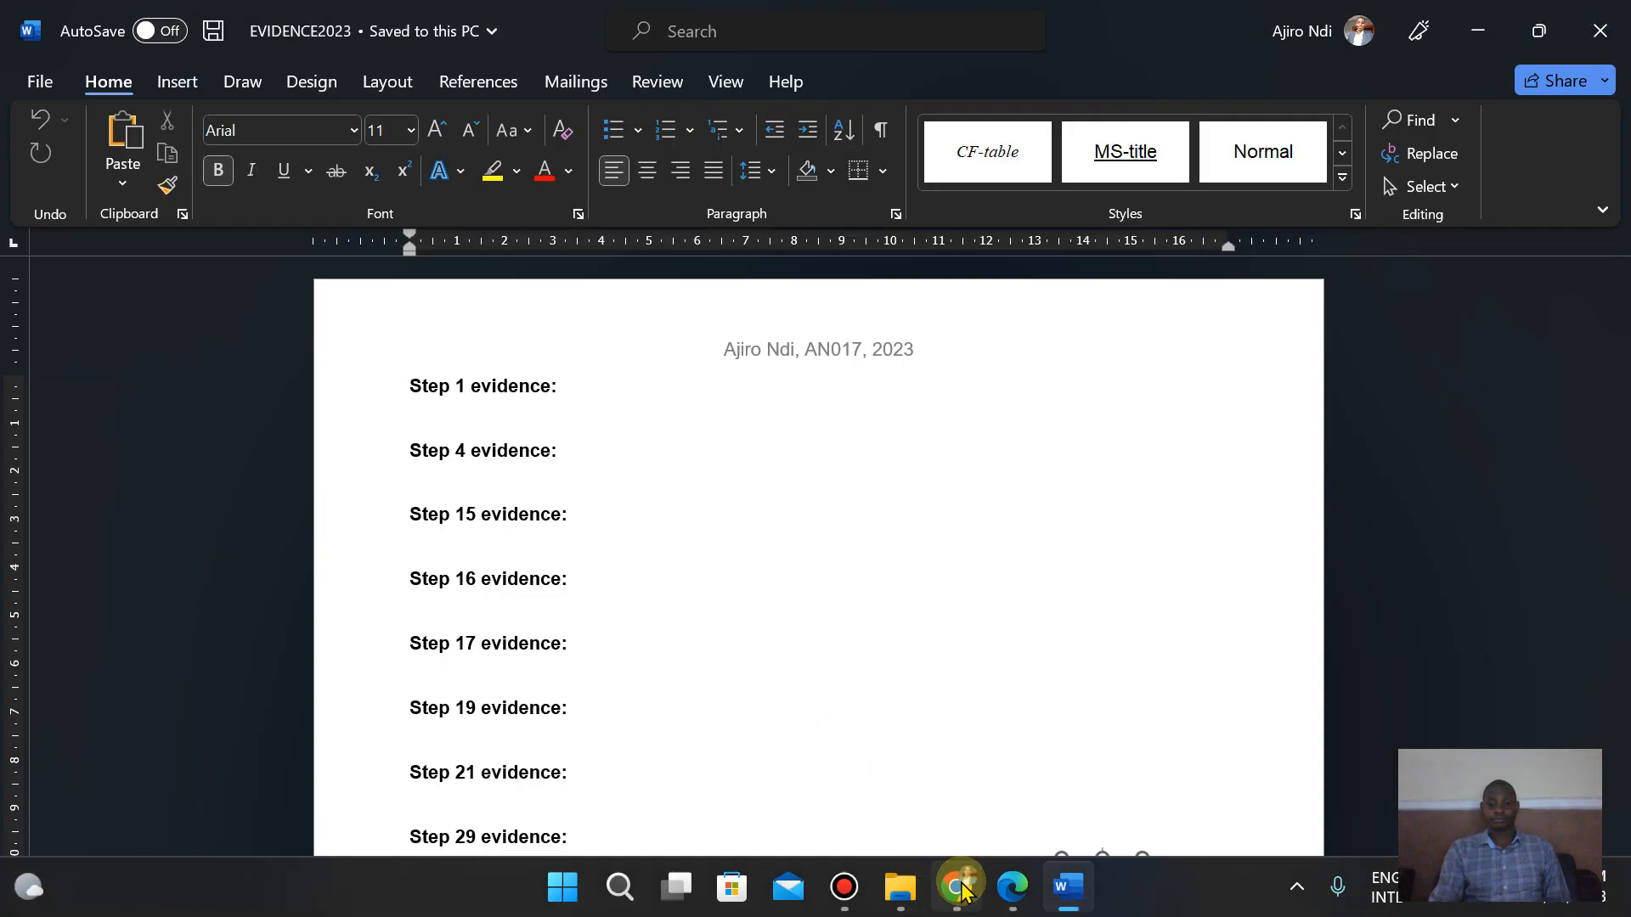
# - Read Task 2 step 1 in the question paper and open j2322virtual from the source files folder
pyautogui.click(1009, 900)
pyautogui.press('Down')
pyautogui.press('Down')
pyautogui.press('Down')
pyautogui.press('Down')
pyautogui.press('Down')
pyautogui.press('Down')
pyautogui.press('Down')
pyautogui.press('Down')
pyautogui.press('Down')
pyautogui.press('Down')
pyautogui.press('Down')
pyautogui.press('Down')
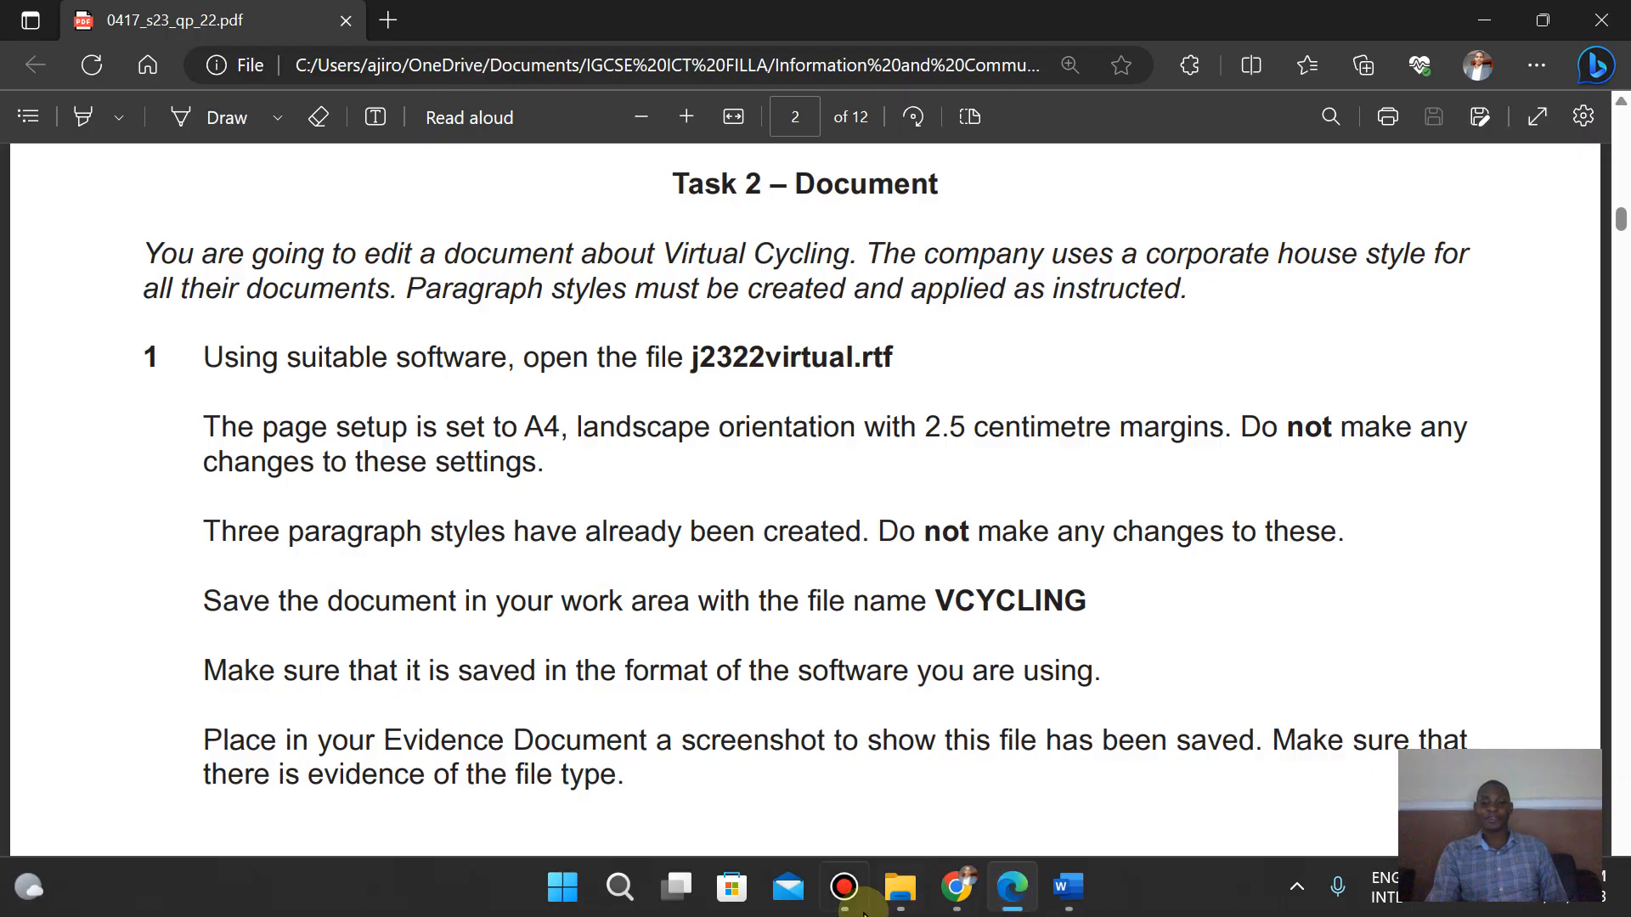
pyautogui.click(901, 888)
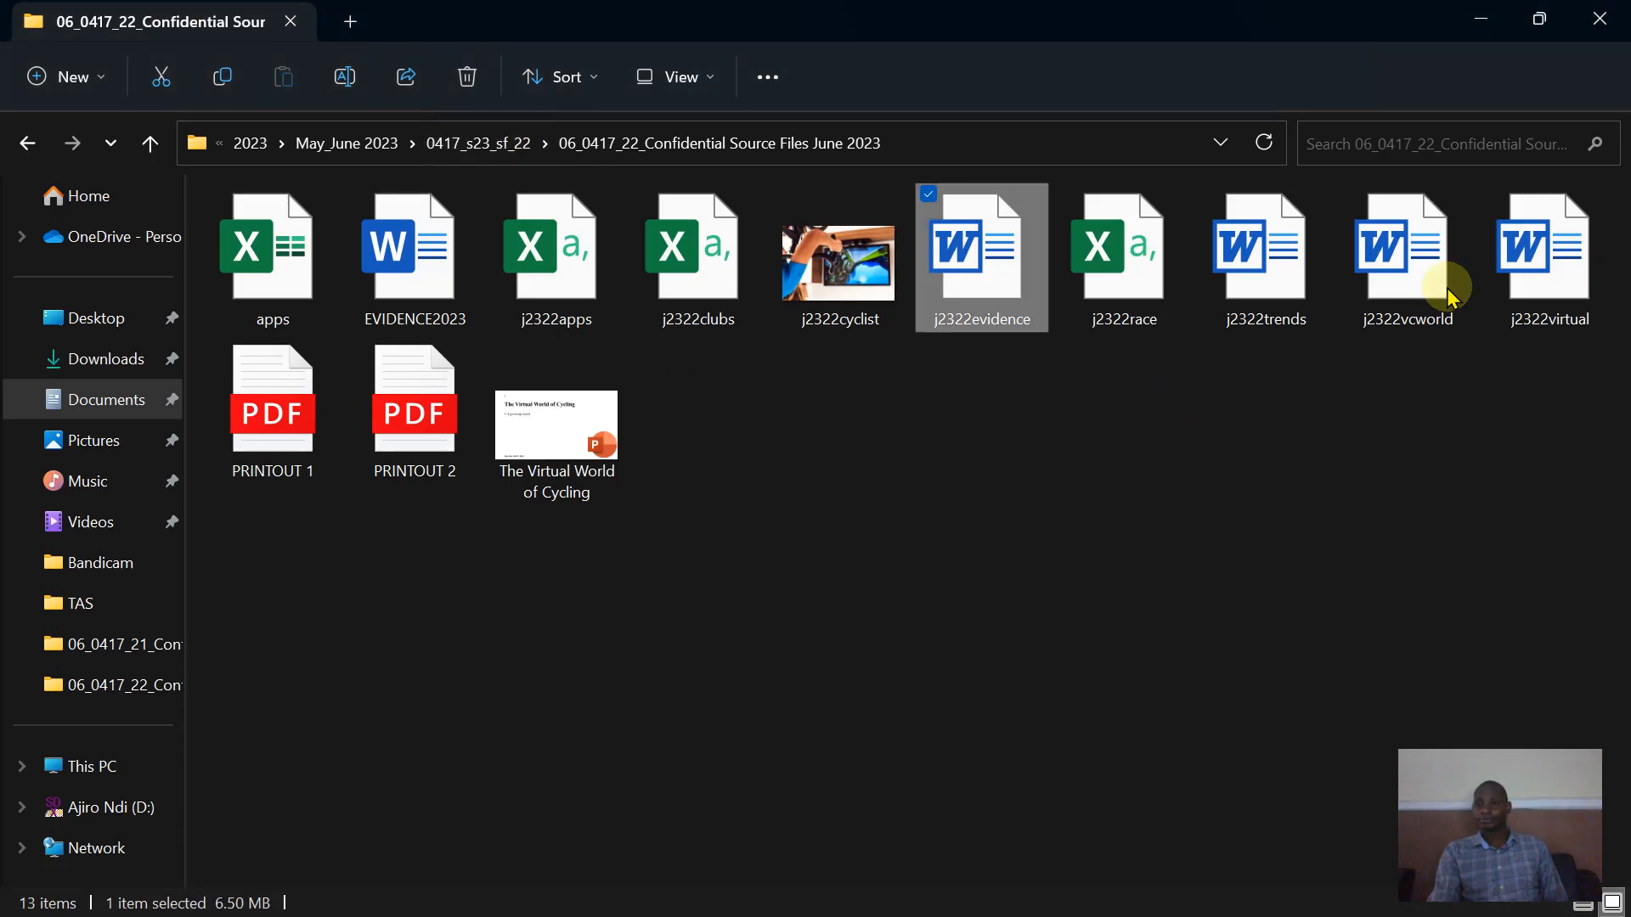
pyautogui.doubleClick(1558, 272)
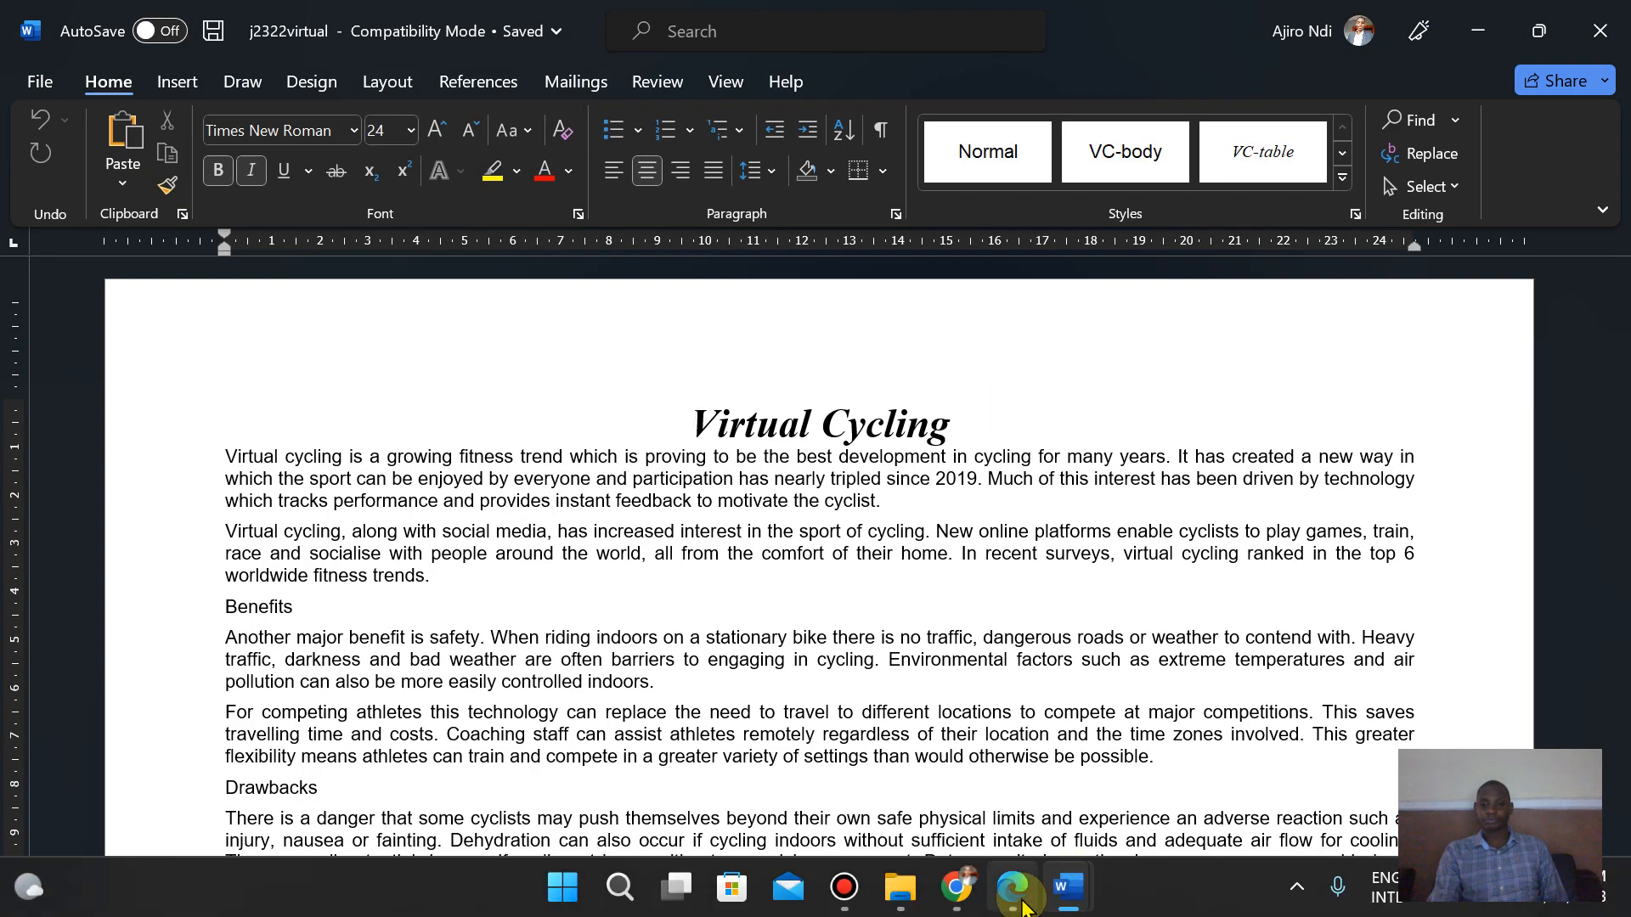
# - Inspect the document's page setup margins, orientation and paper size without changing them
pyautogui.click(1023, 902)
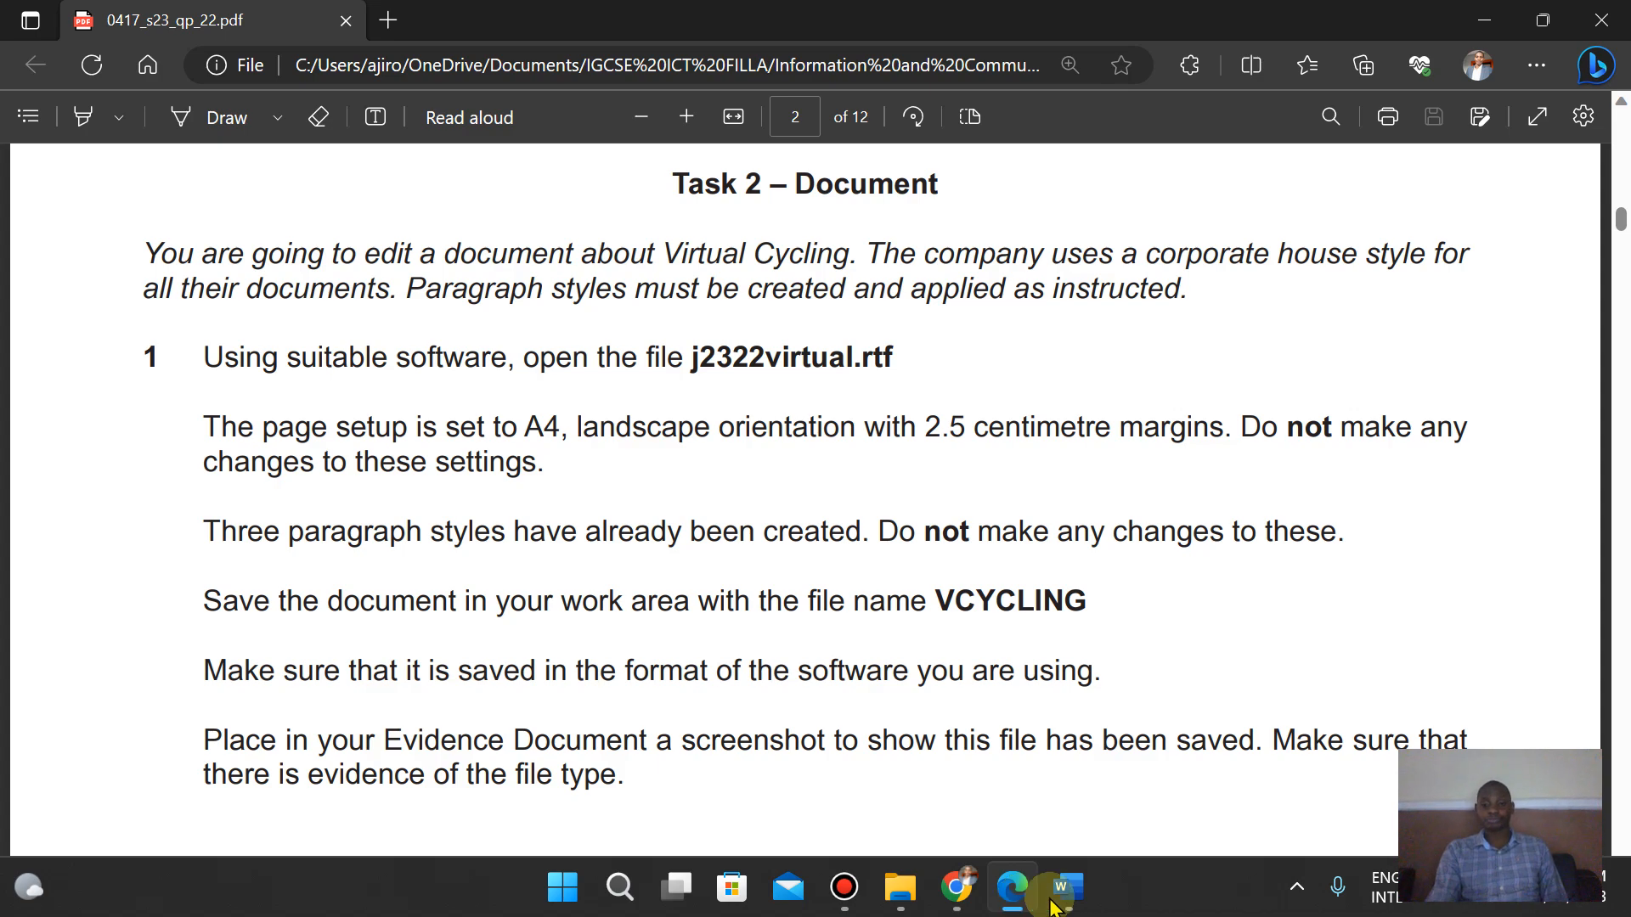
pyautogui.moveTo(1068, 888)
pyautogui.click(1146, 785)
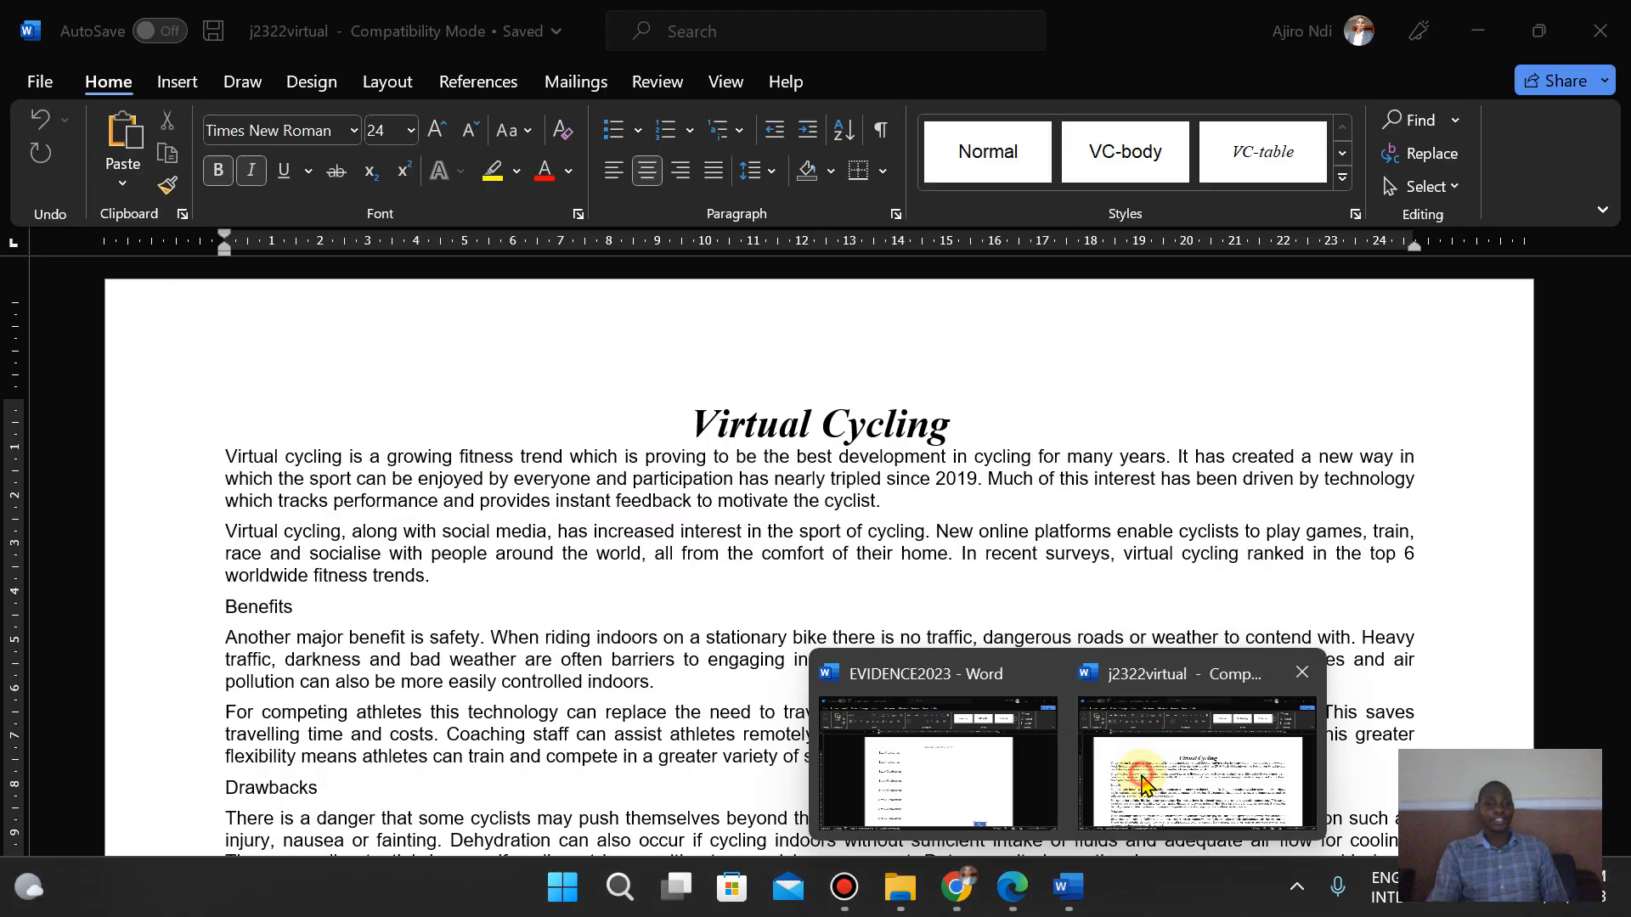
pyautogui.click(383, 85)
pyautogui.click(444, 216)
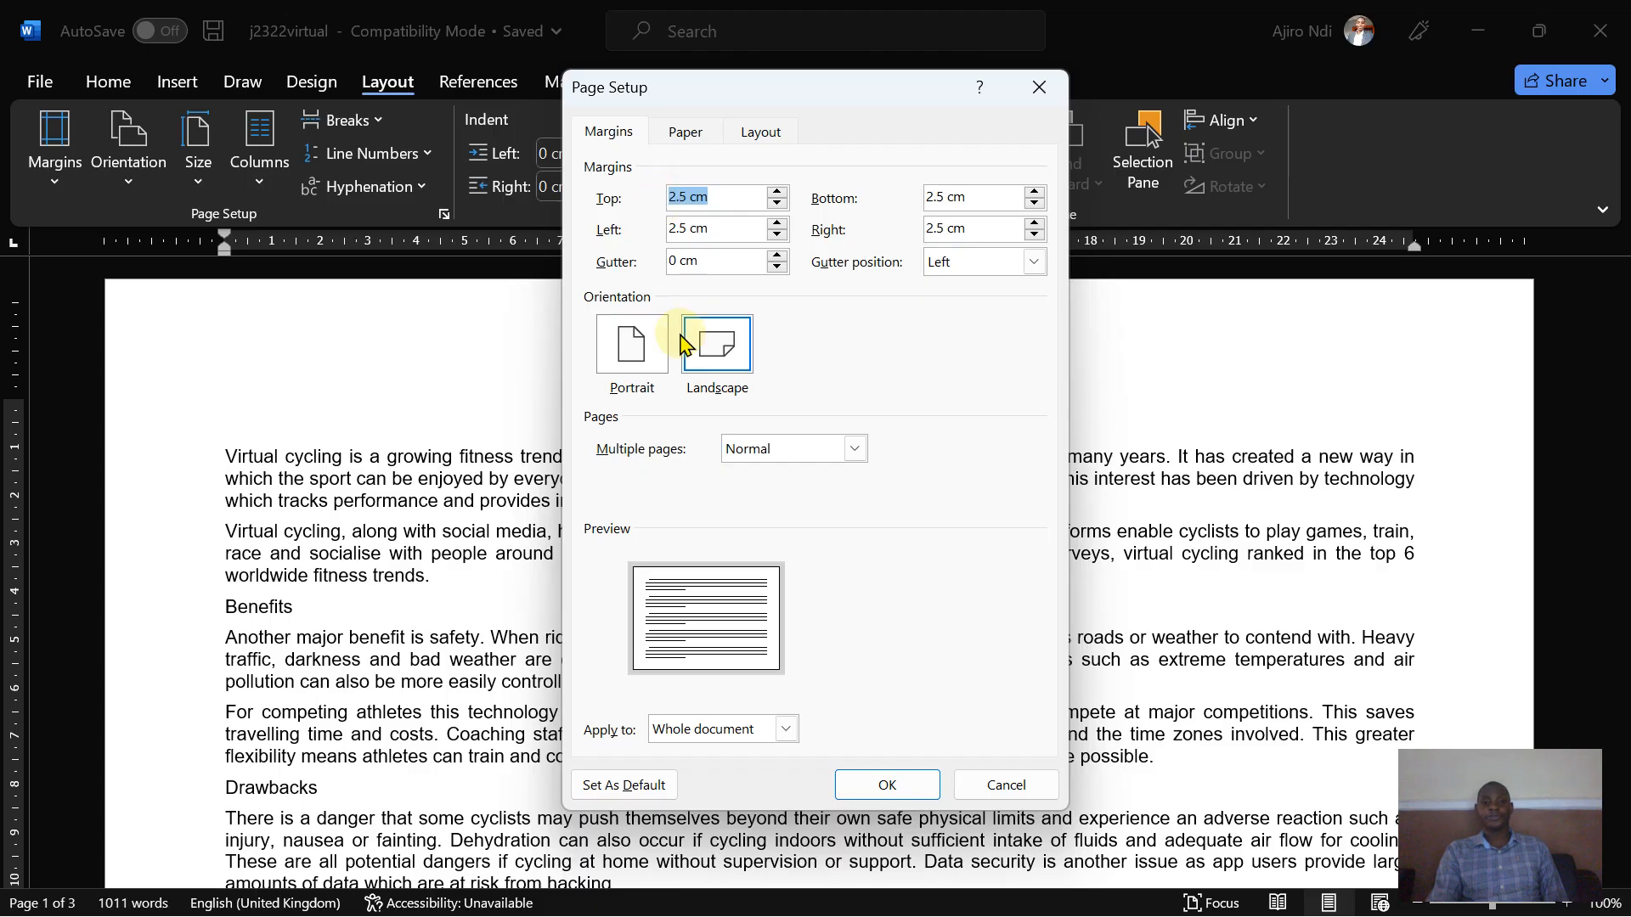
pyautogui.click(685, 131)
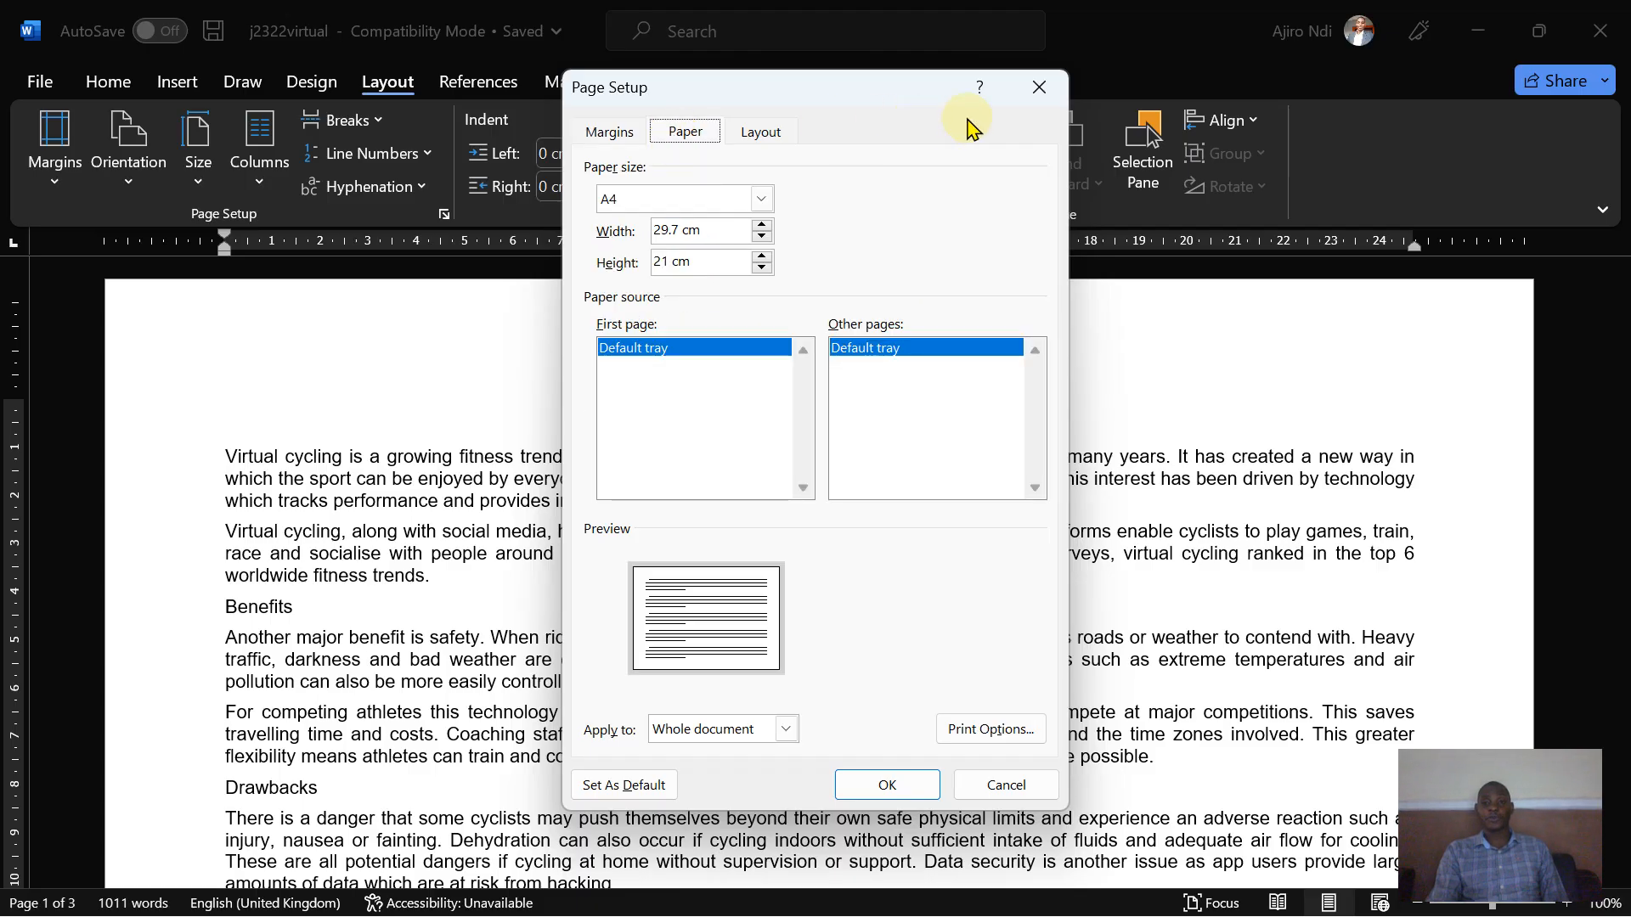
pyautogui.click(607, 136)
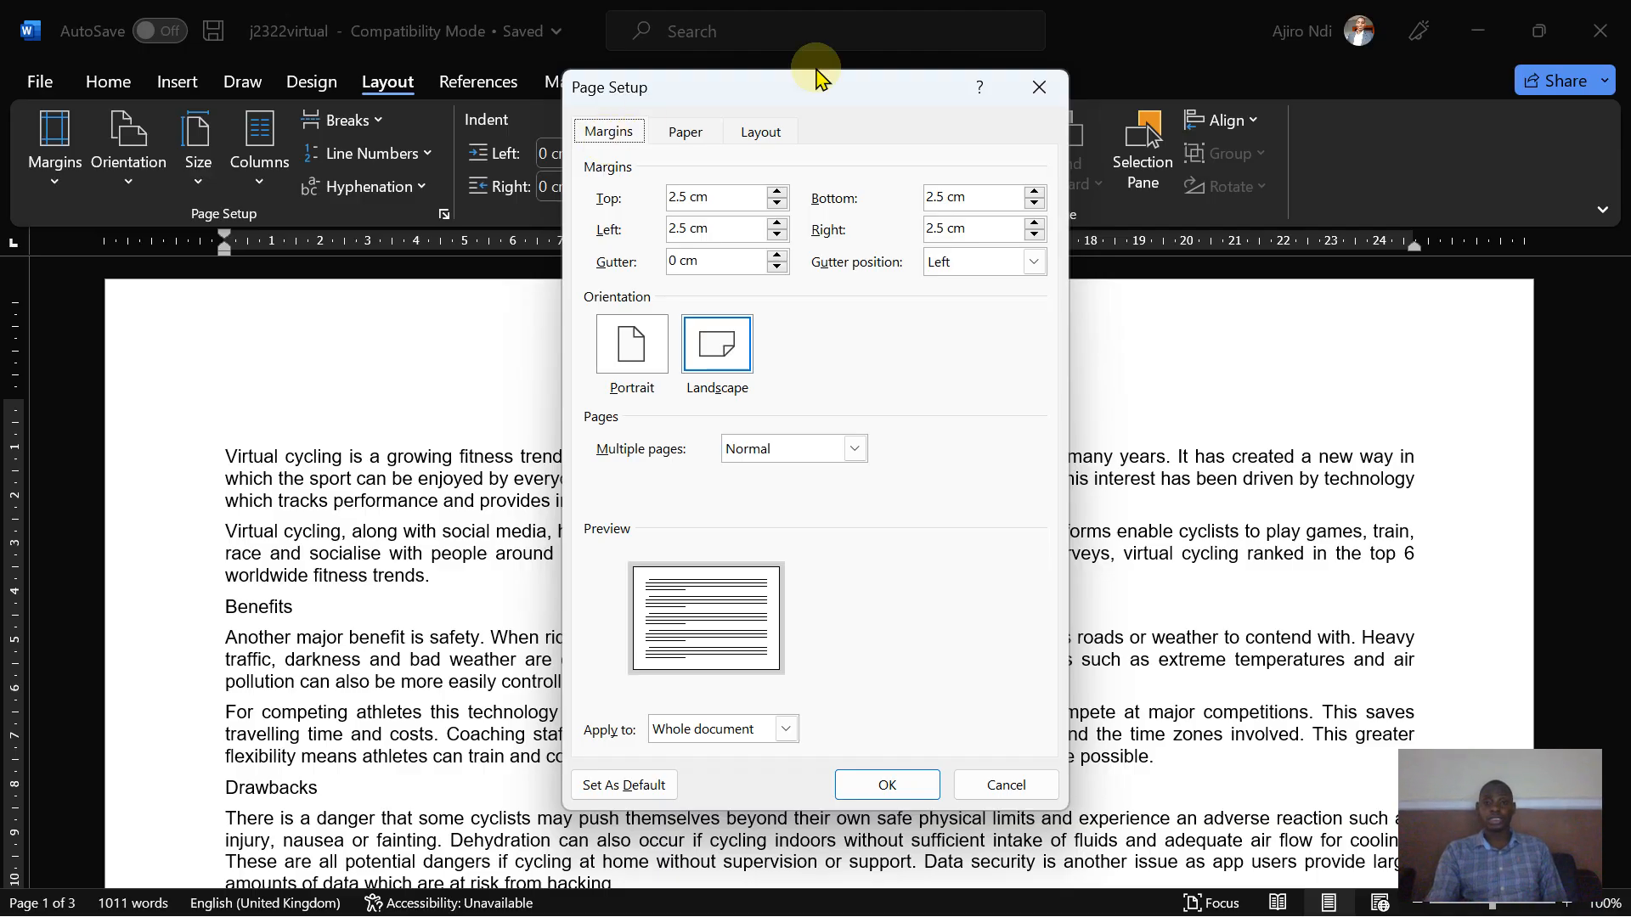
pyautogui.click(1036, 89)
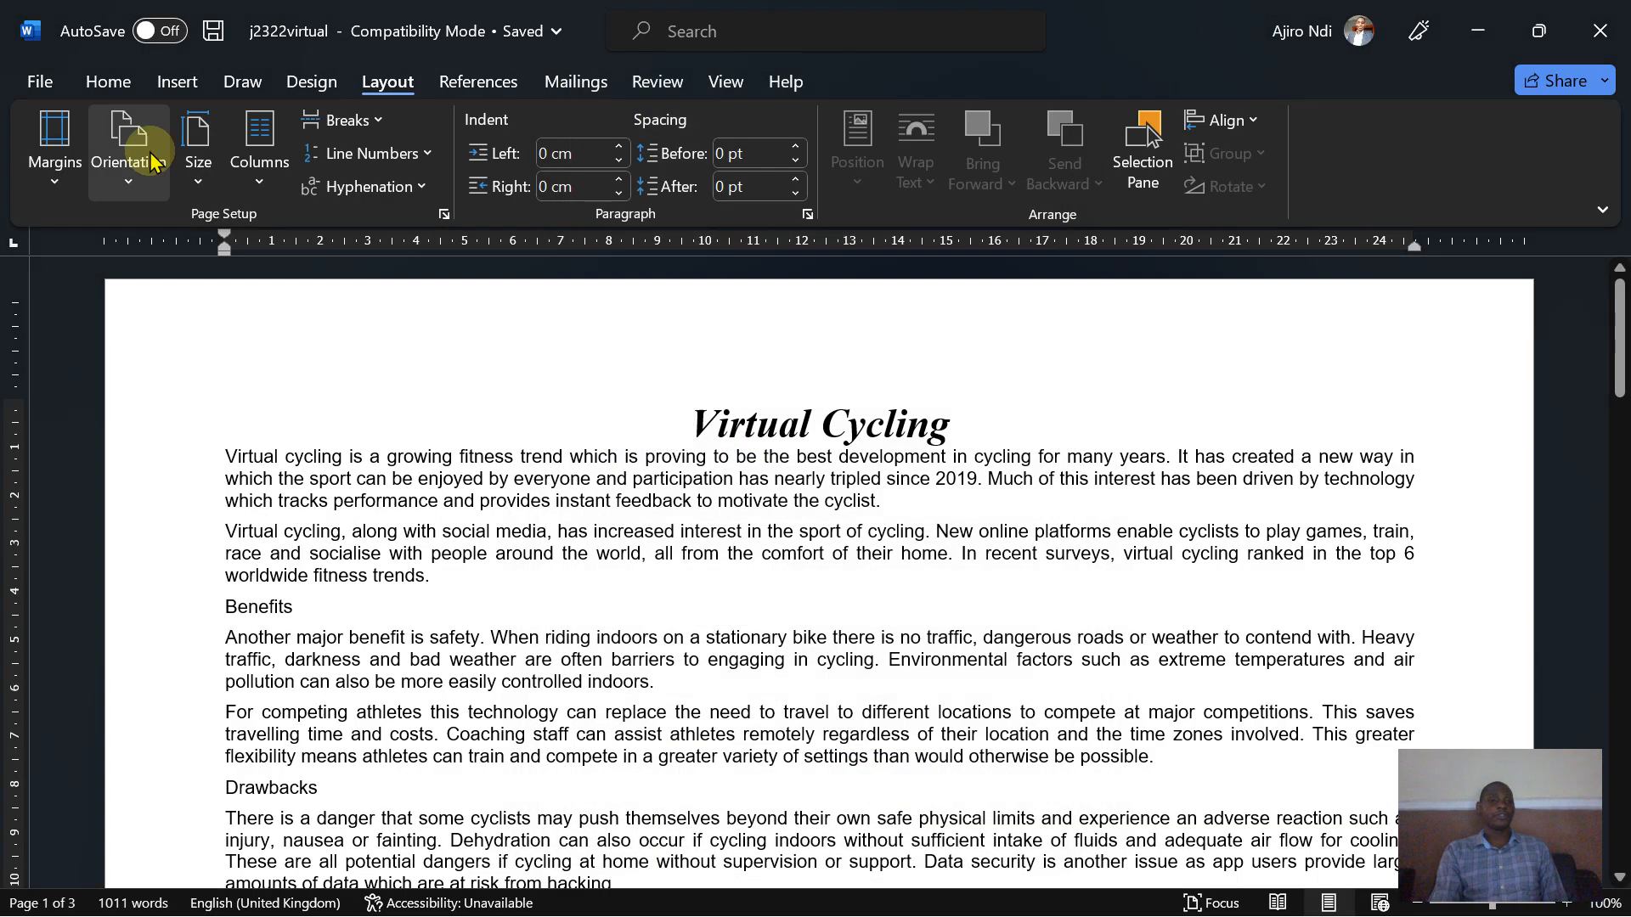
# - Check the measurement units in Word's advanced options, then close the options without changes
pyautogui.click(34, 81)
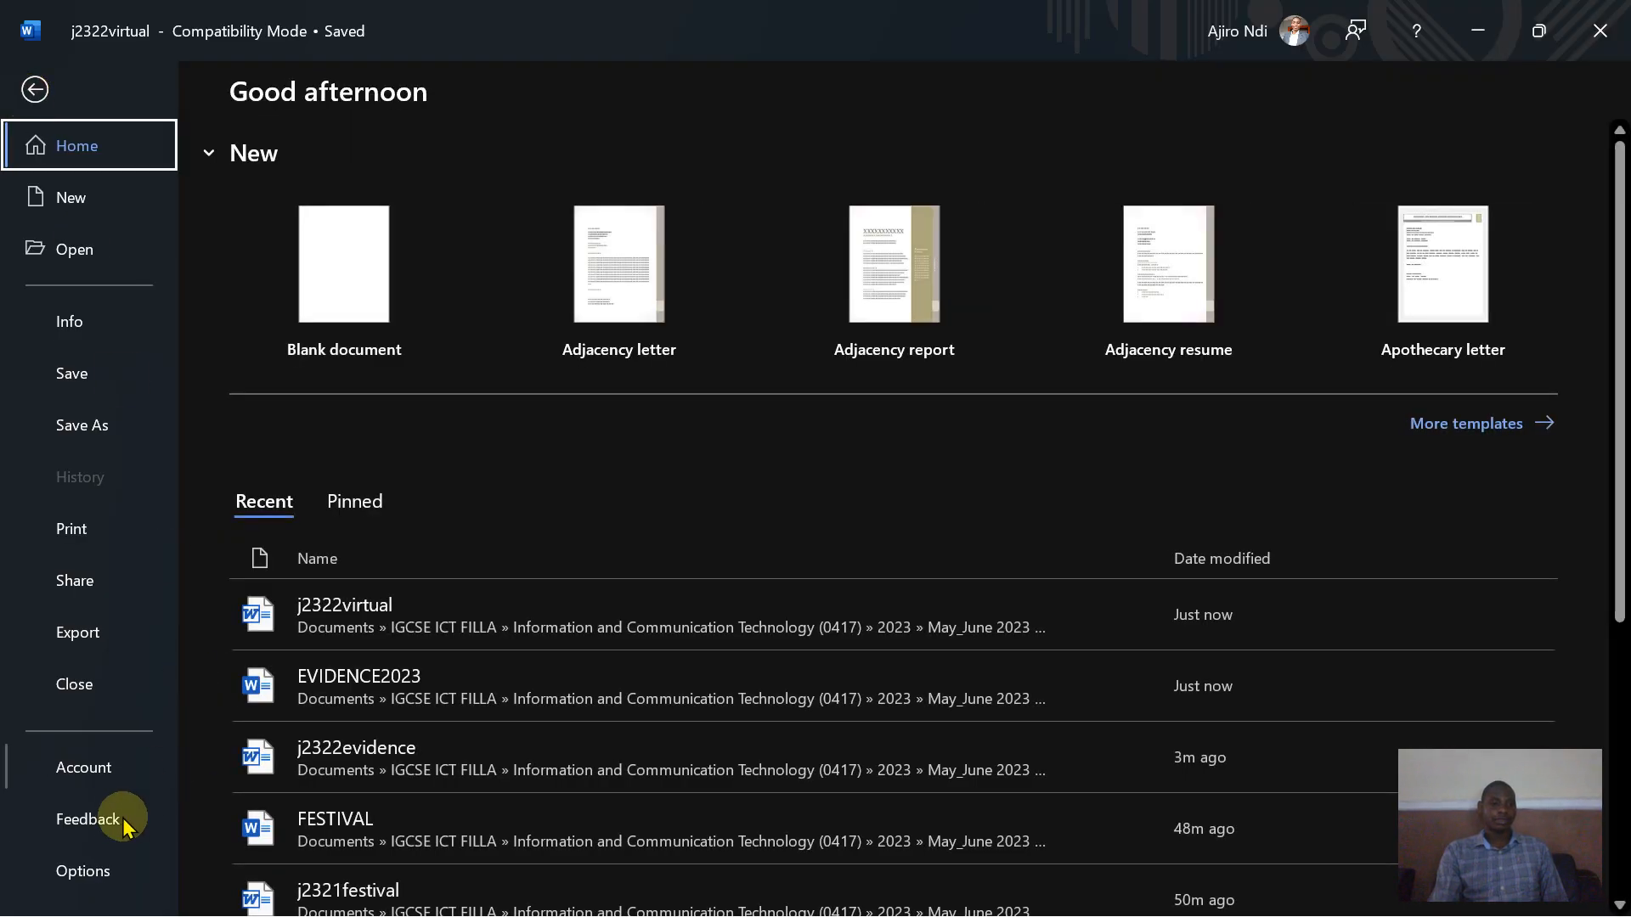
pyautogui.click(107, 870)
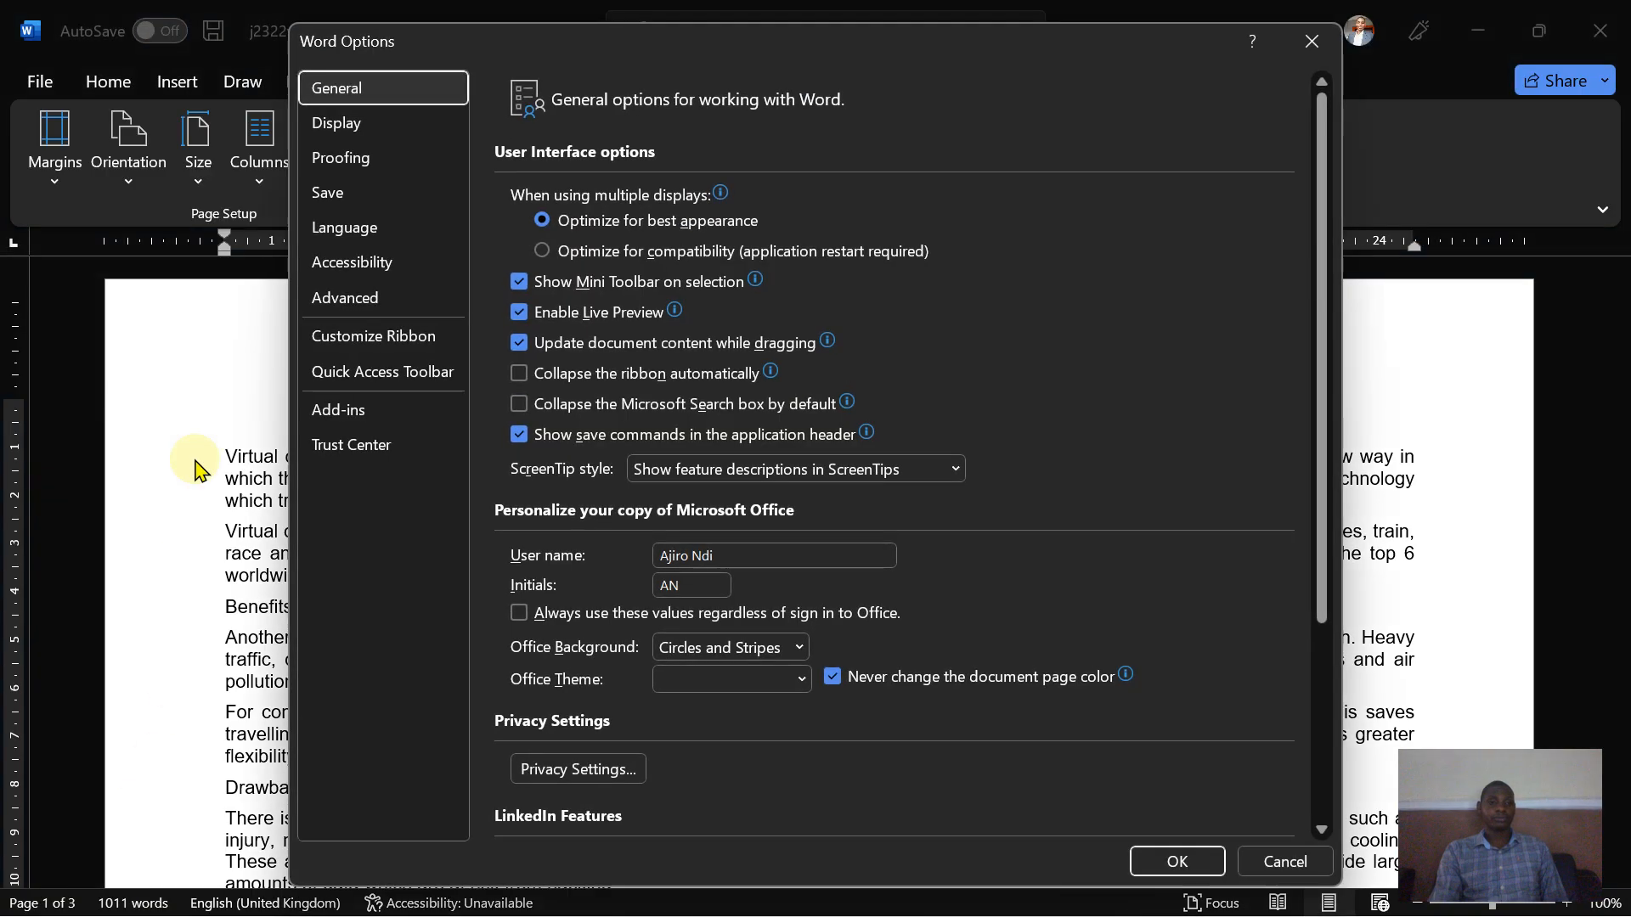
pyautogui.click(374, 310)
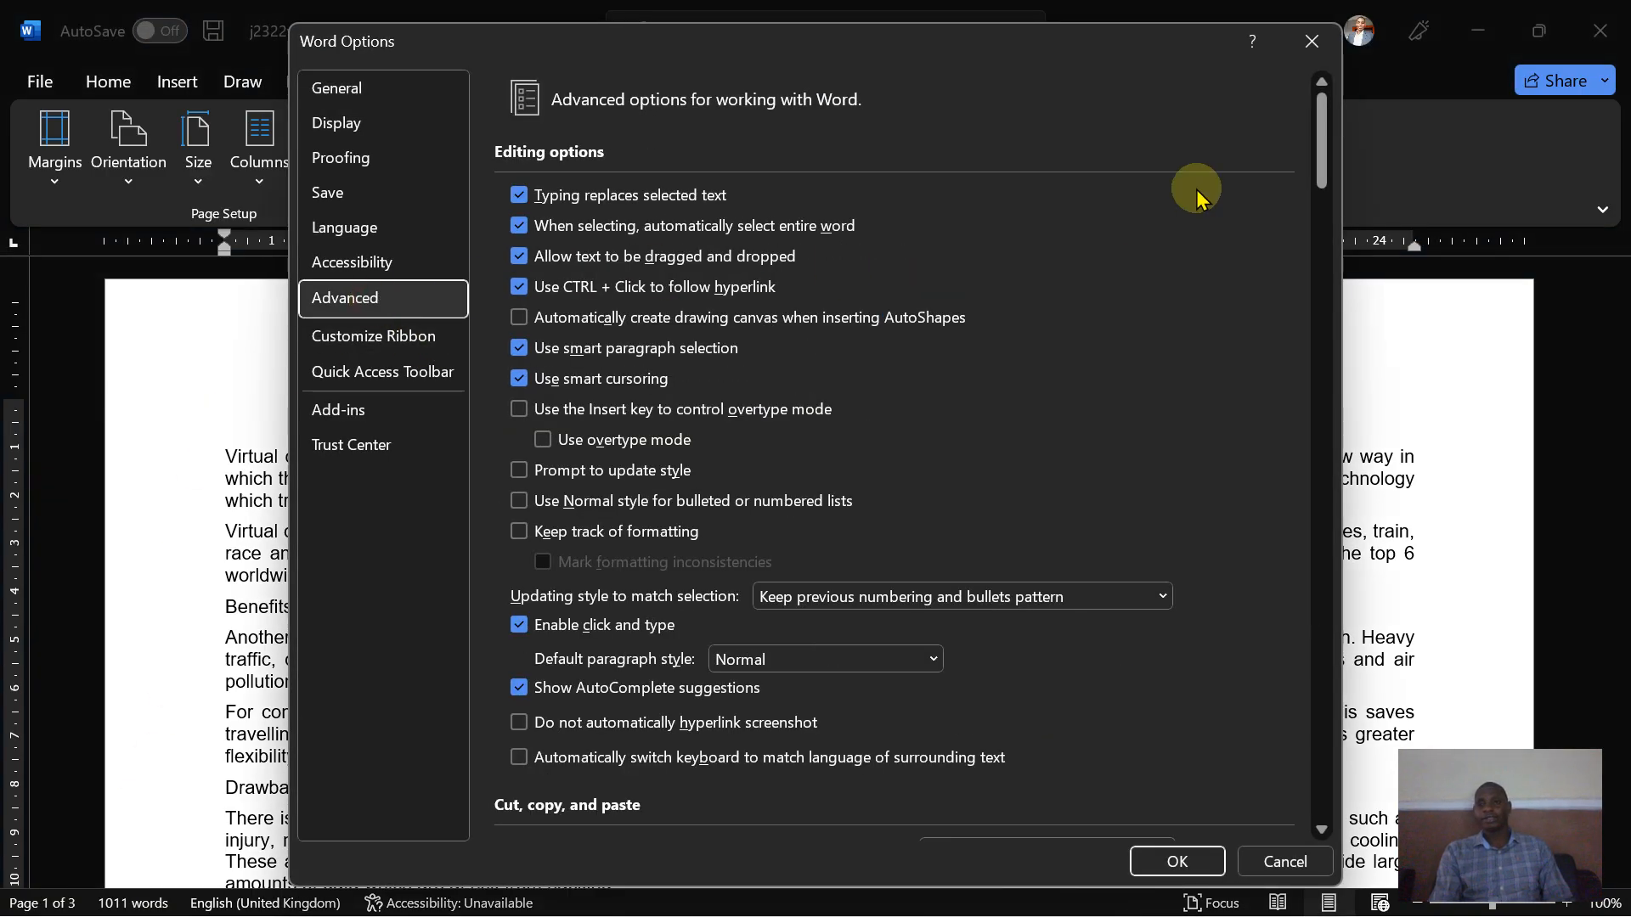
pyautogui.moveTo(1321, 158); pyautogui.dragTo(1315, 346)
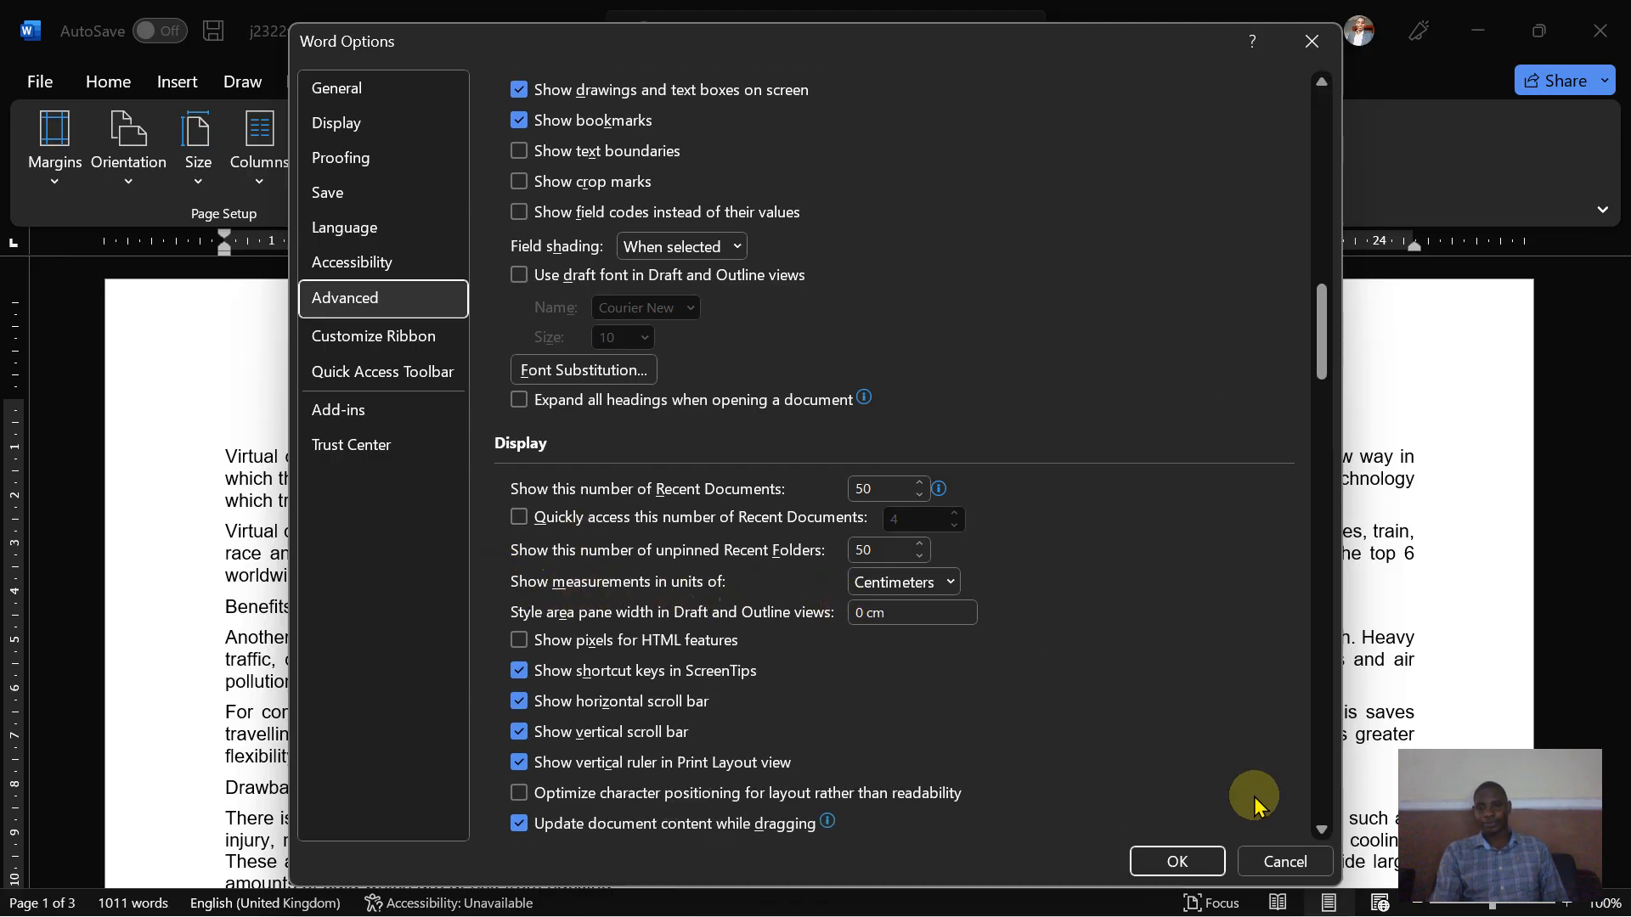
pyautogui.click(1284, 862)
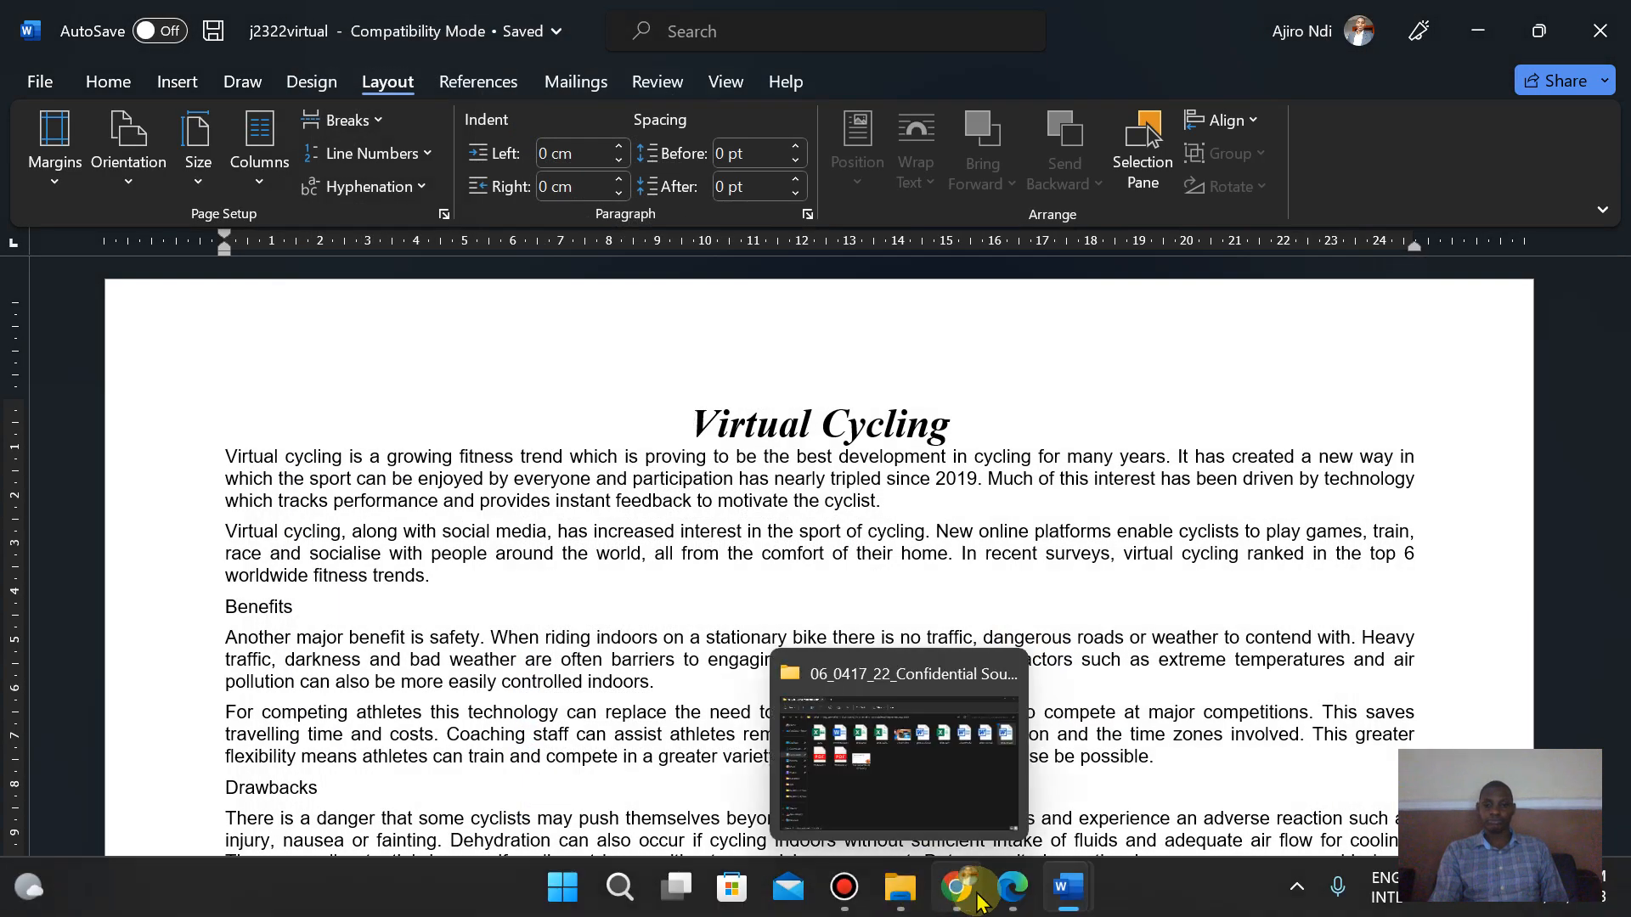
# - Open the Styles pane to view the existing paragraph styles and dock it at the document's right edge
pyautogui.click(1011, 903)
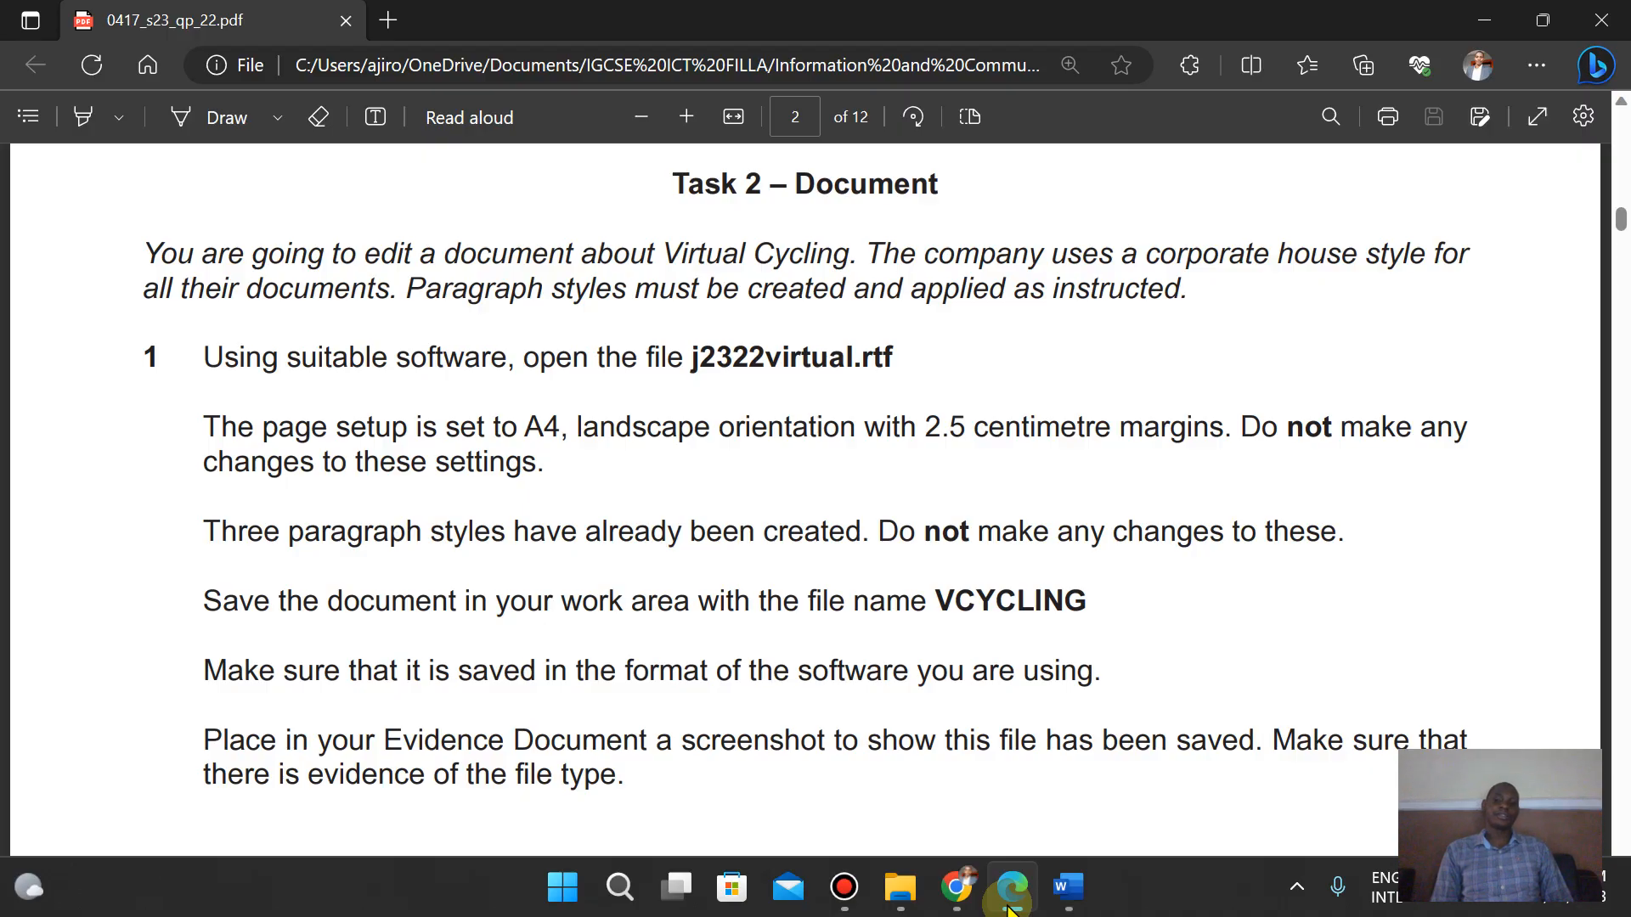
pyautogui.click(1009, 907)
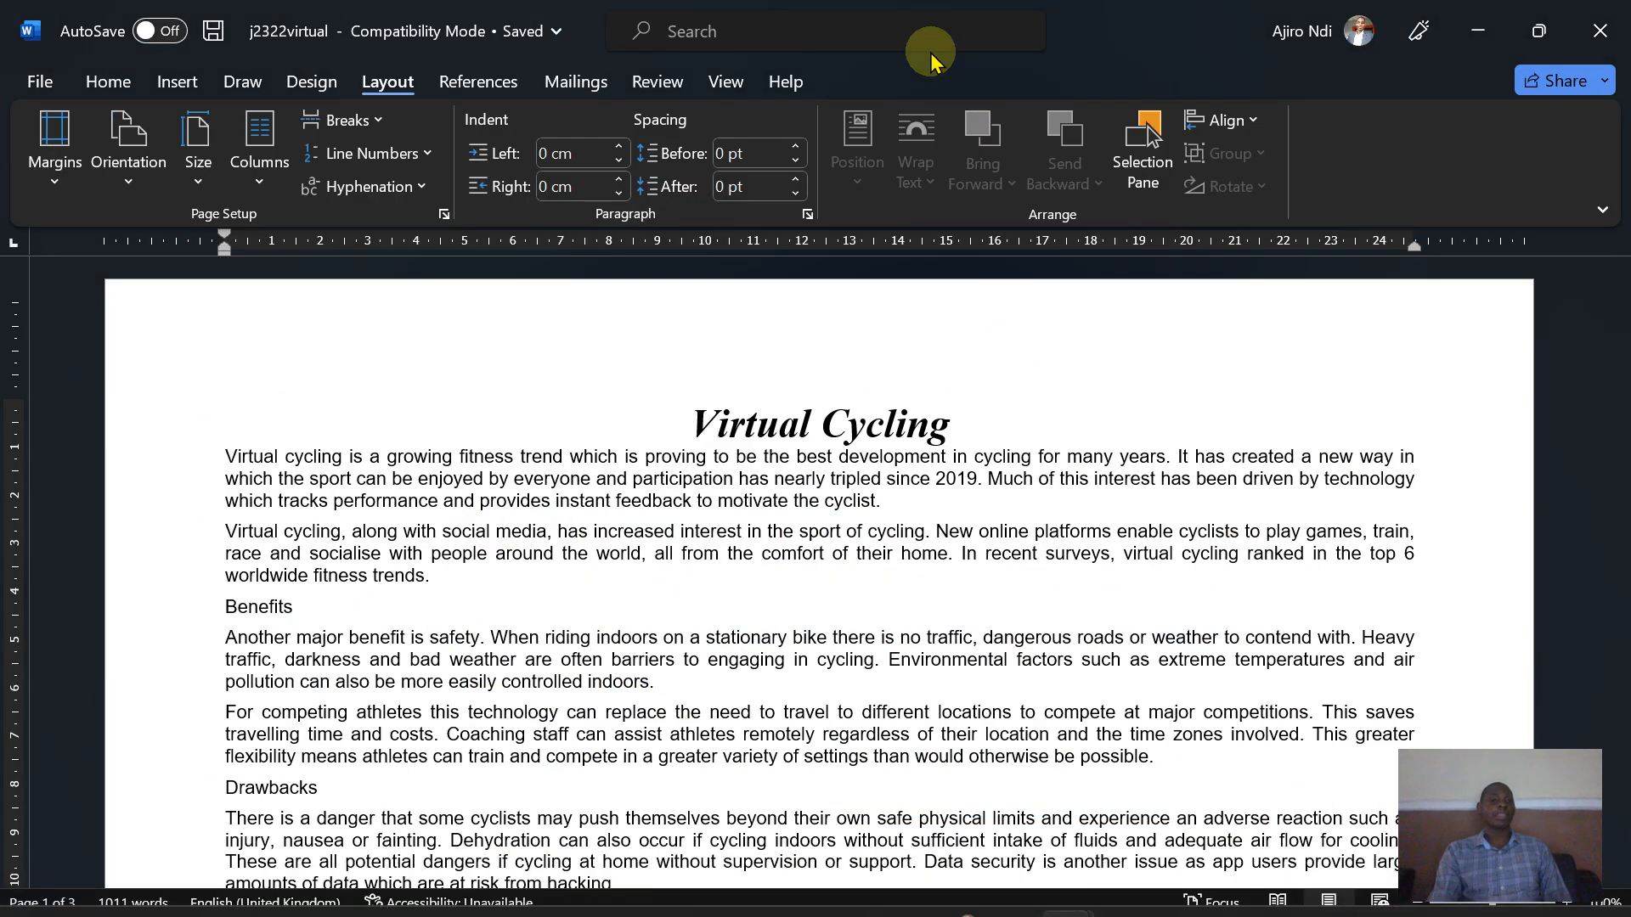
pyautogui.click(106, 89)
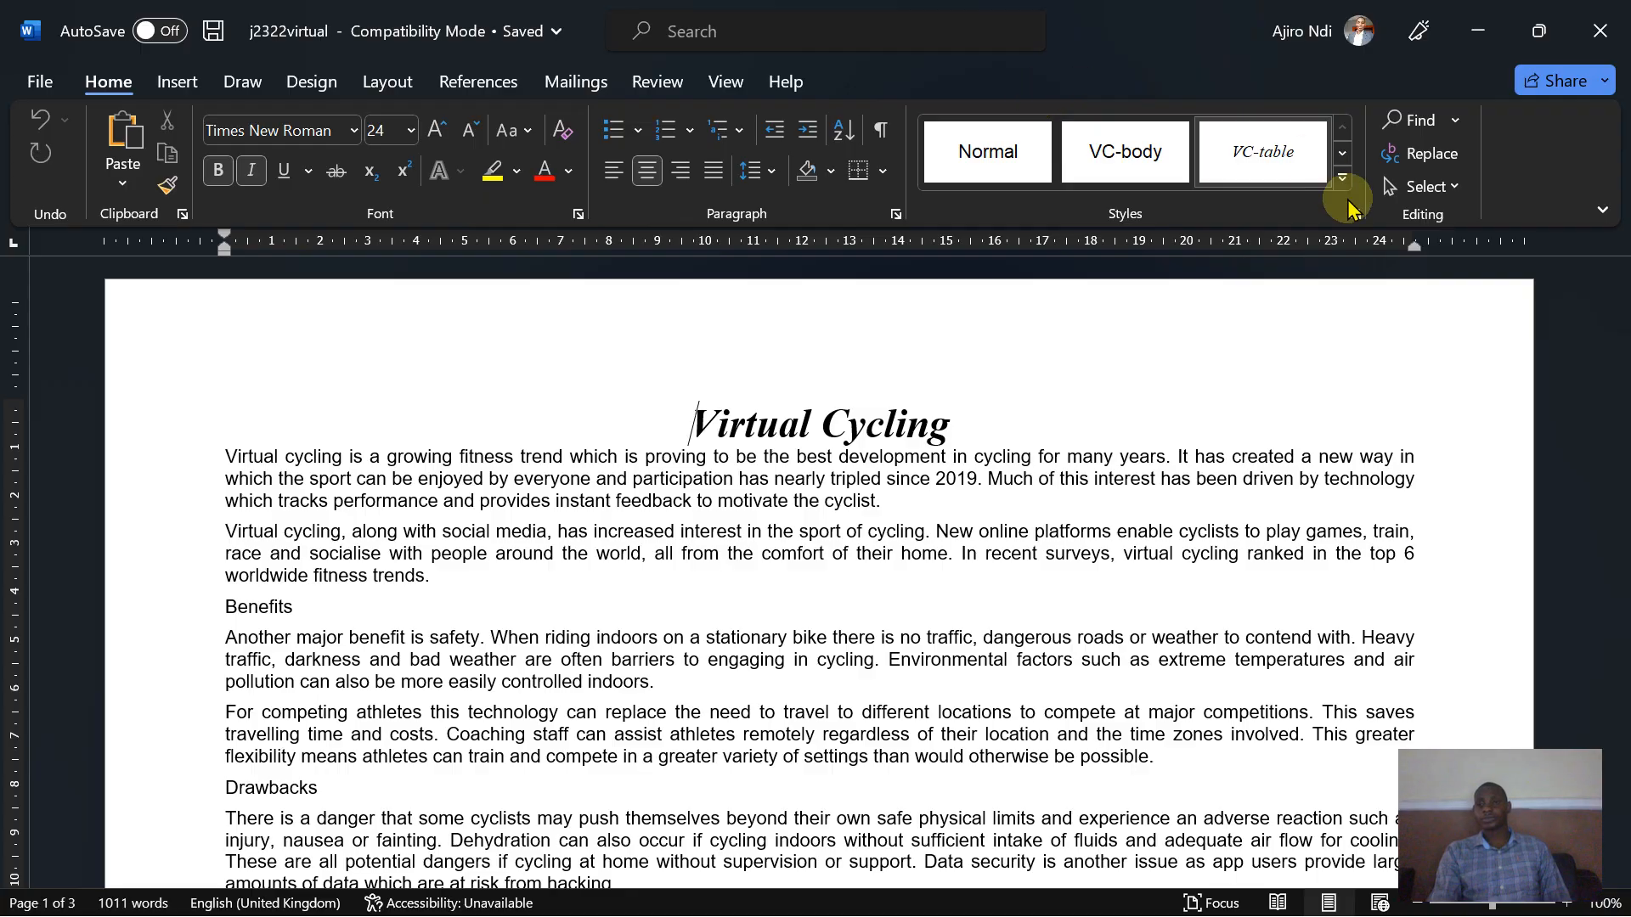
pyautogui.click(1355, 214)
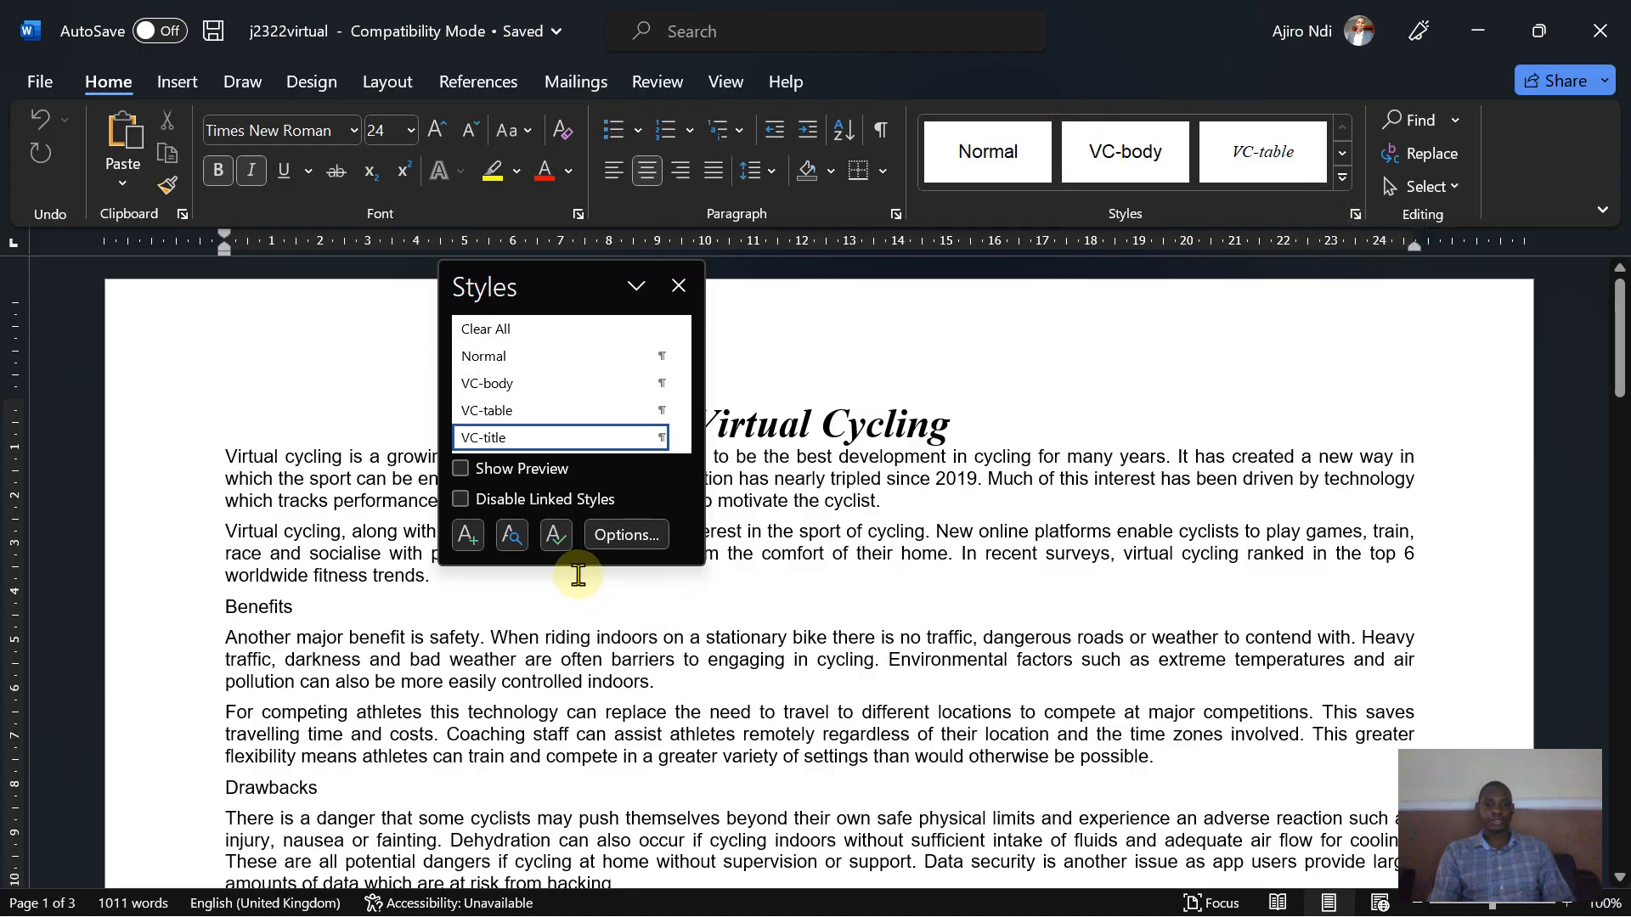
pyautogui.moveTo(566, 565); pyautogui.dragTo(573, 619)
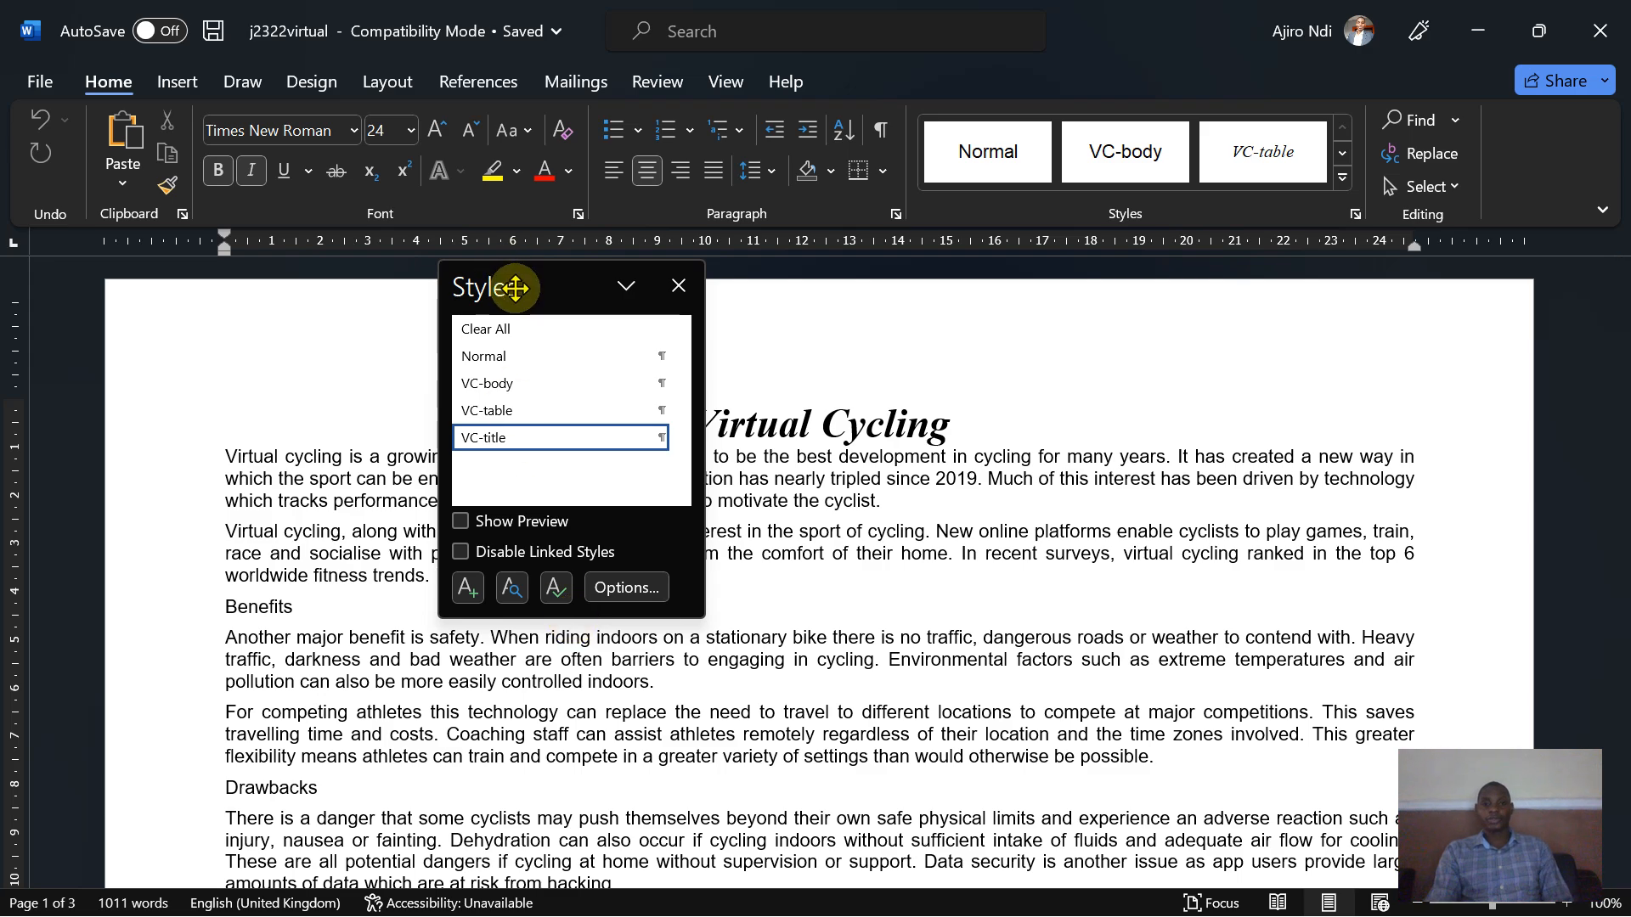
pyautogui.moveTo(515, 288); pyautogui.dragTo(1414, 325)
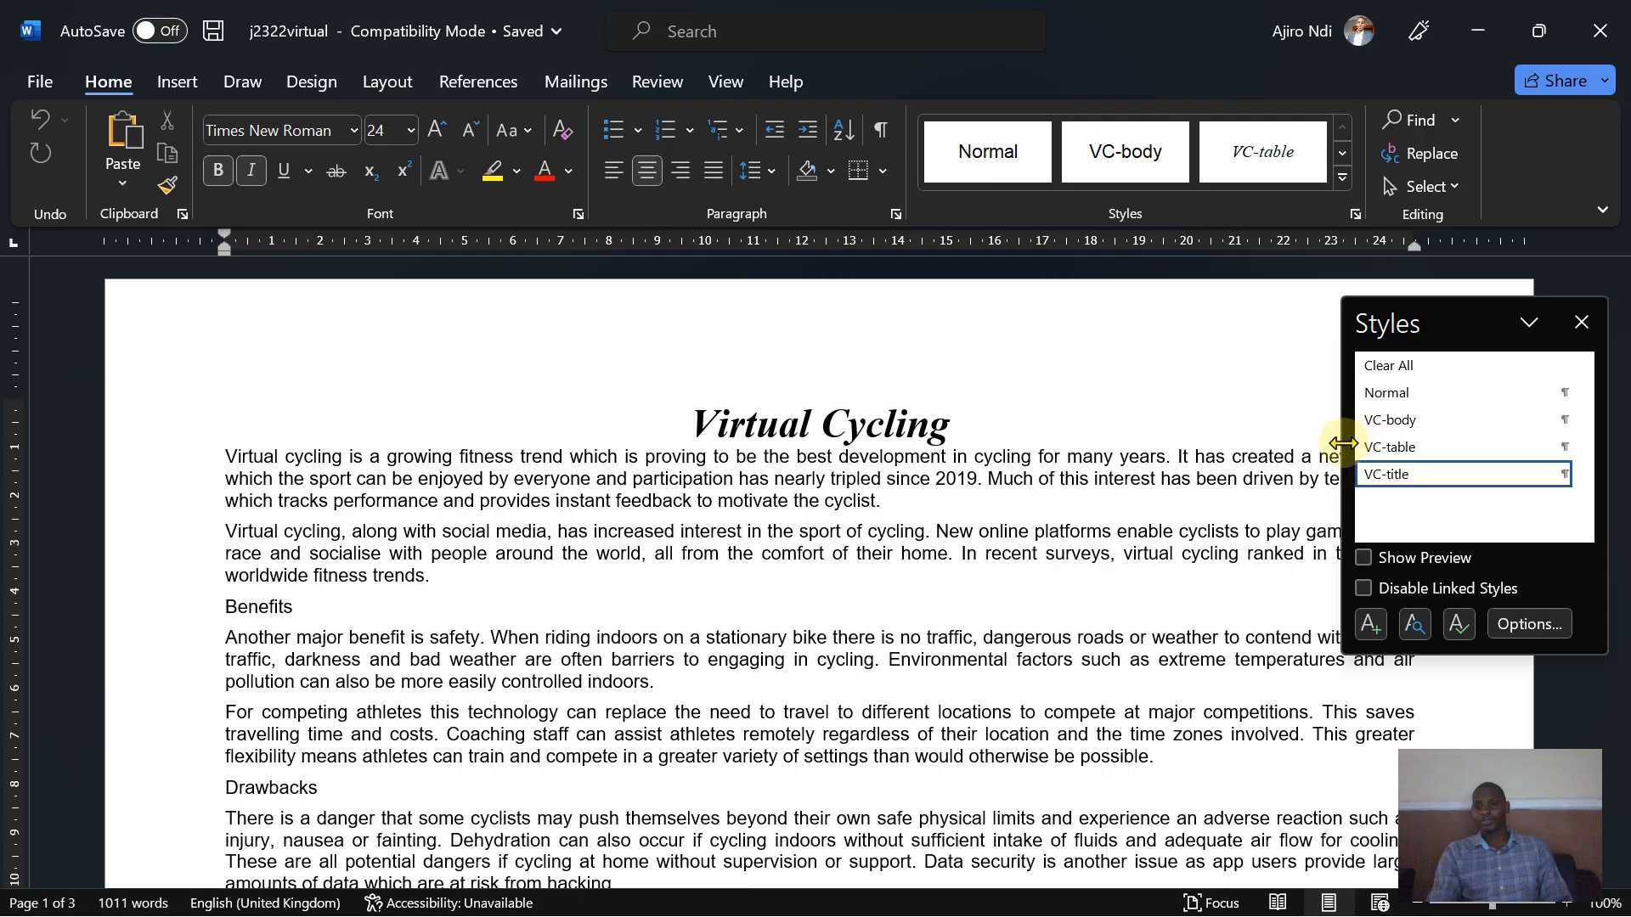
pyautogui.moveTo(1342, 443); pyautogui.dragTo(1430, 459)
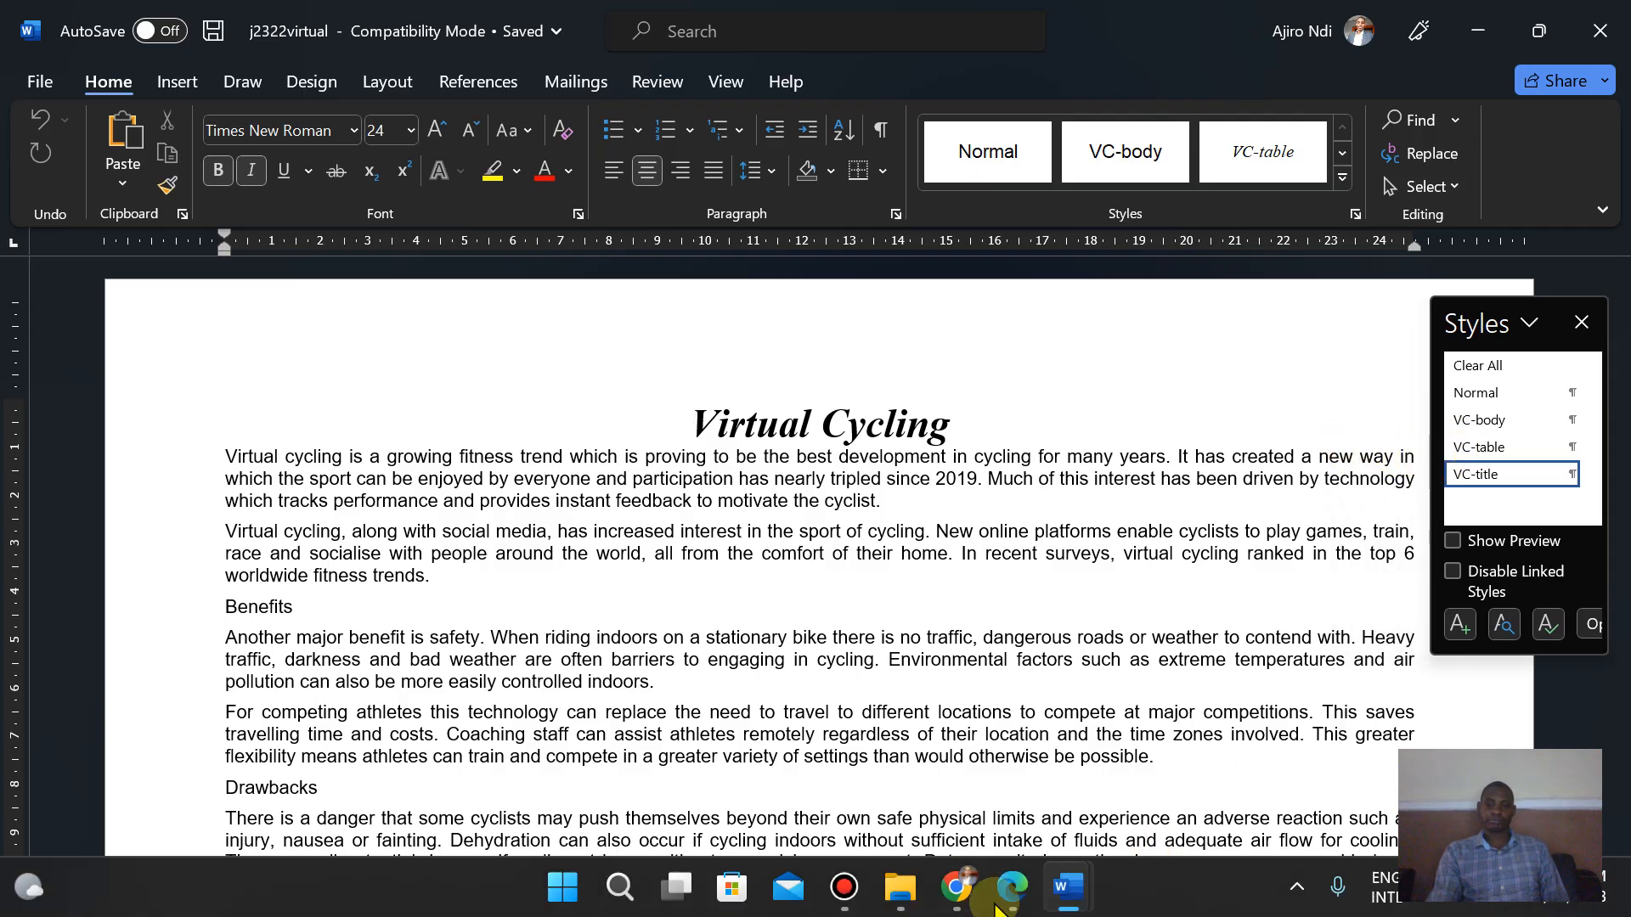
# - Copy the file name VCYCLING from the Task 2 instructions in the question paper
pyautogui.click(1010, 892)
pyautogui.press('Down')
pyautogui.press('Down')
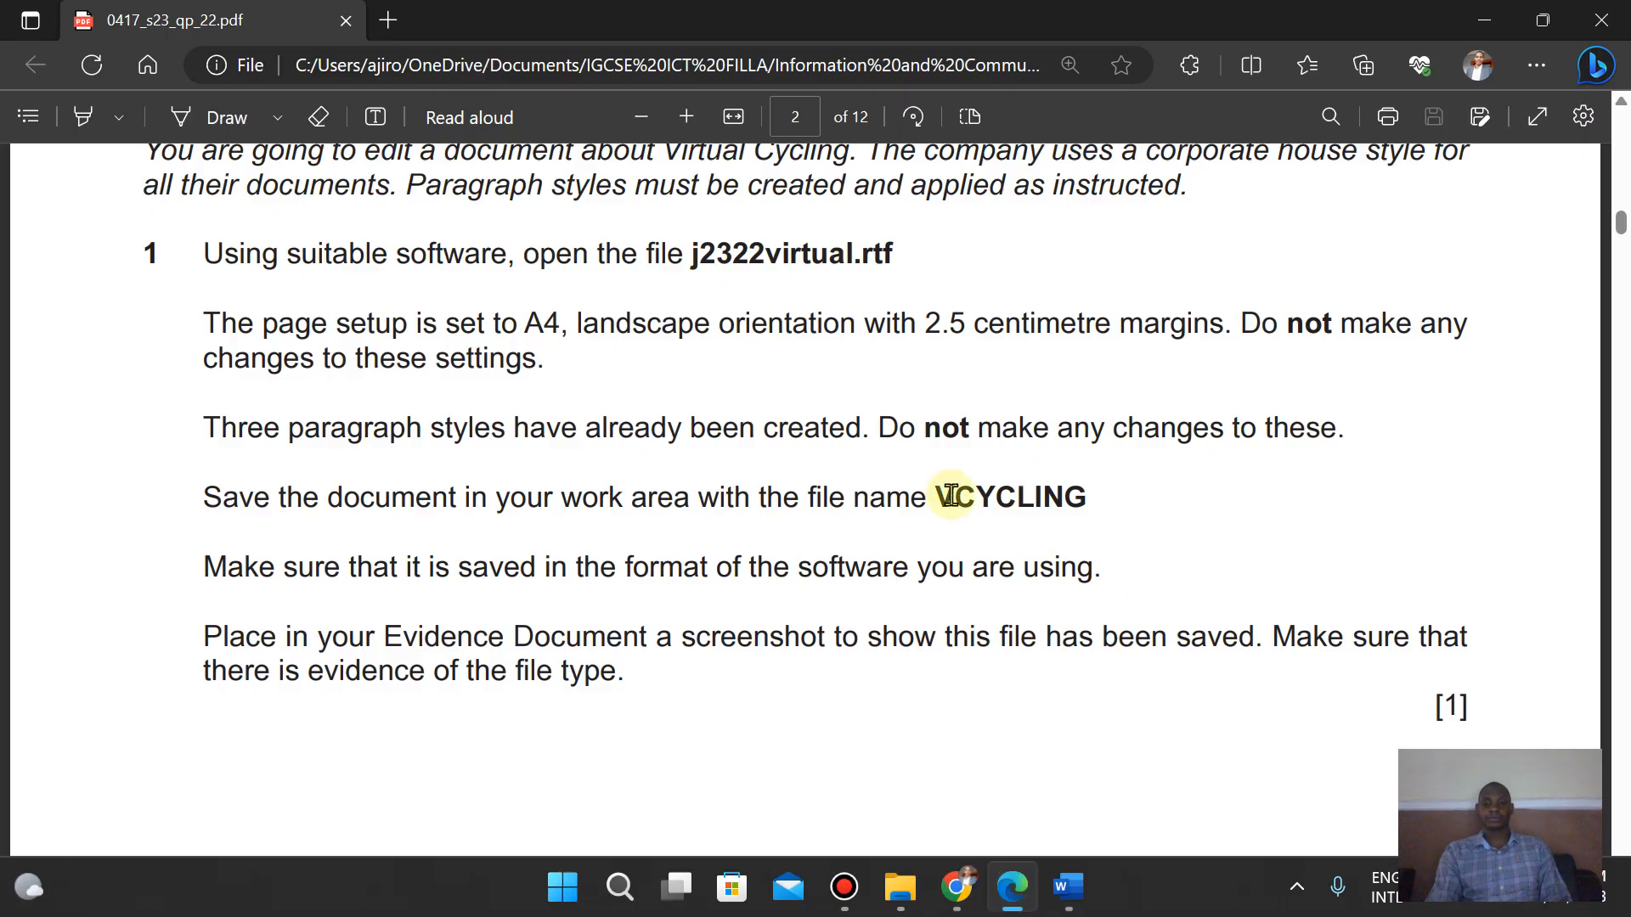
pyautogui.moveTo(935, 501); pyautogui.dragTo(1089, 515)
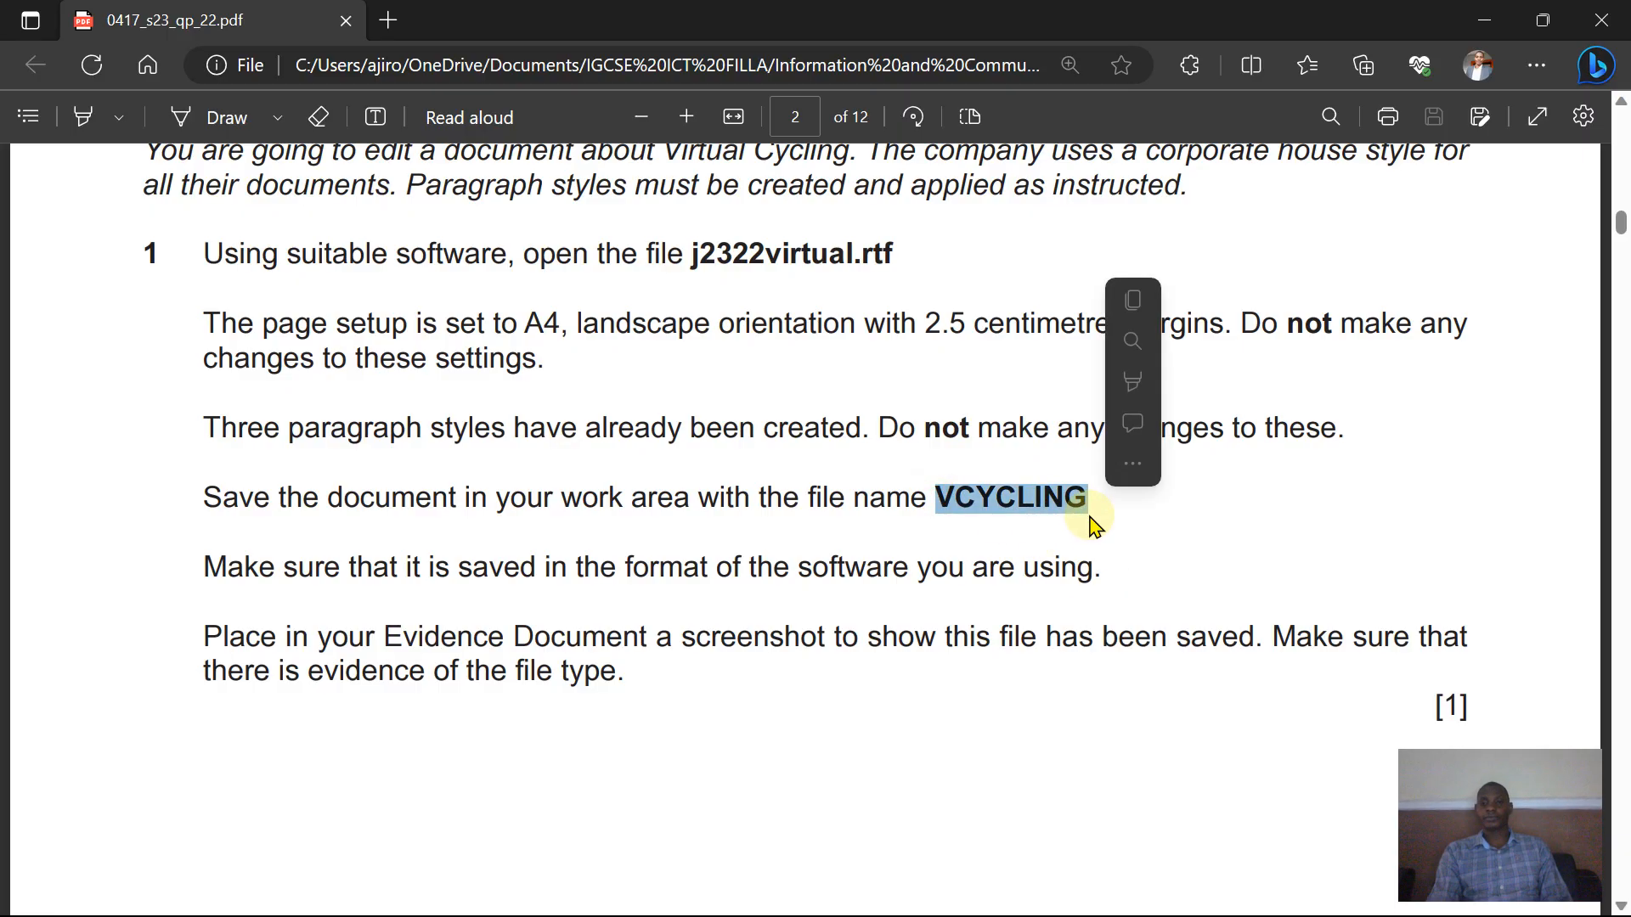
pyautogui.click(1136, 298)
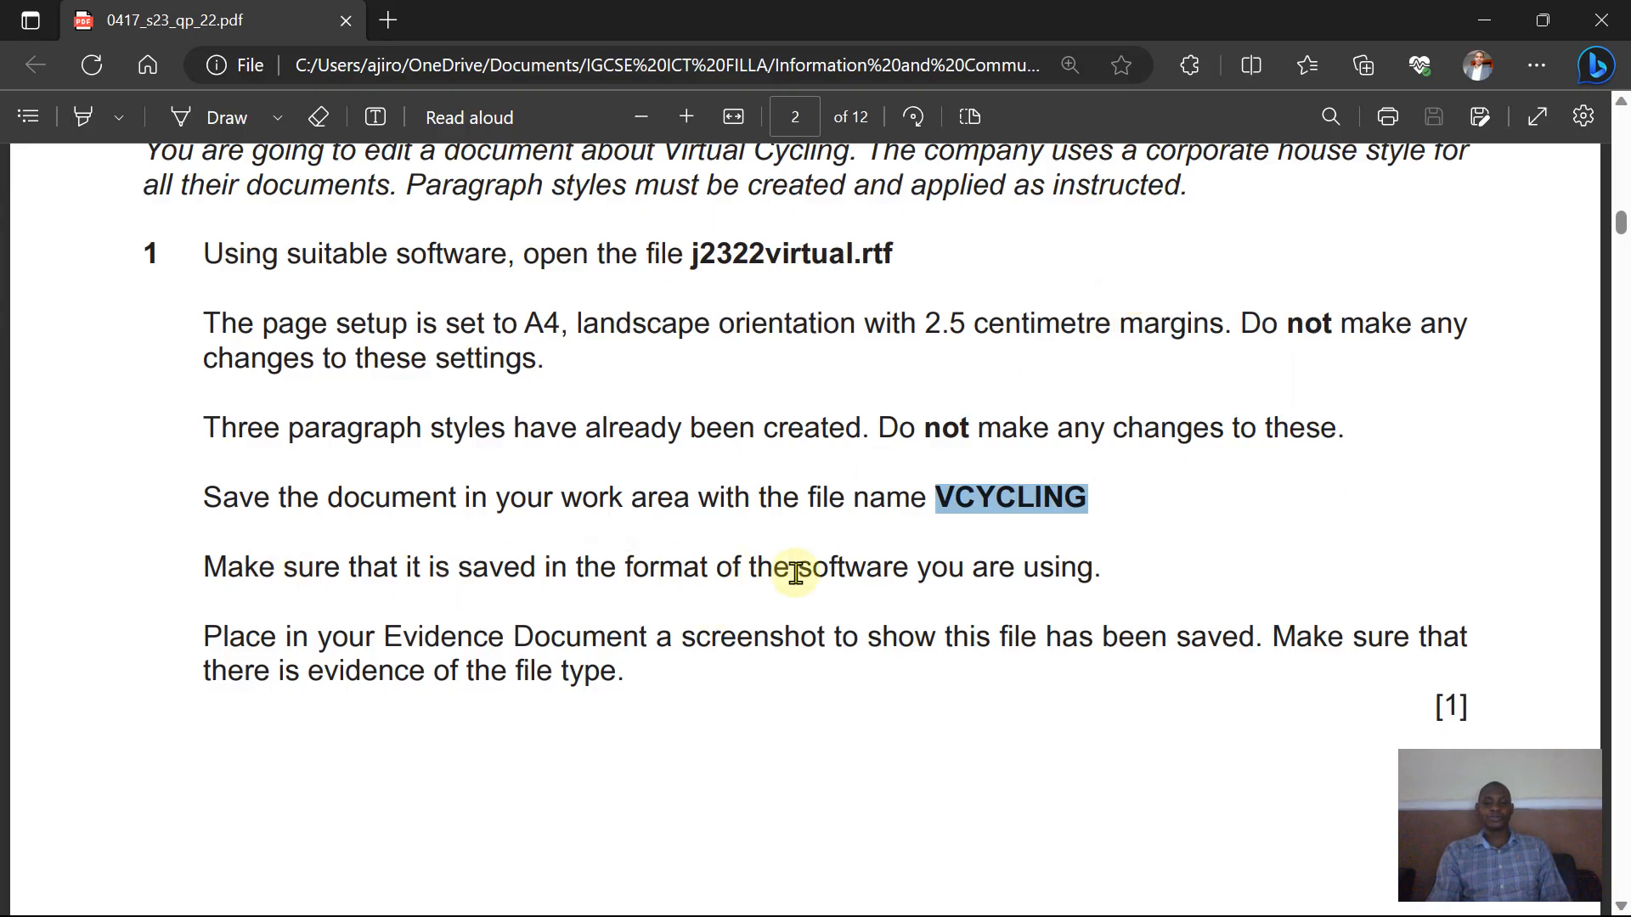
pyautogui.moveTo(1064, 890)
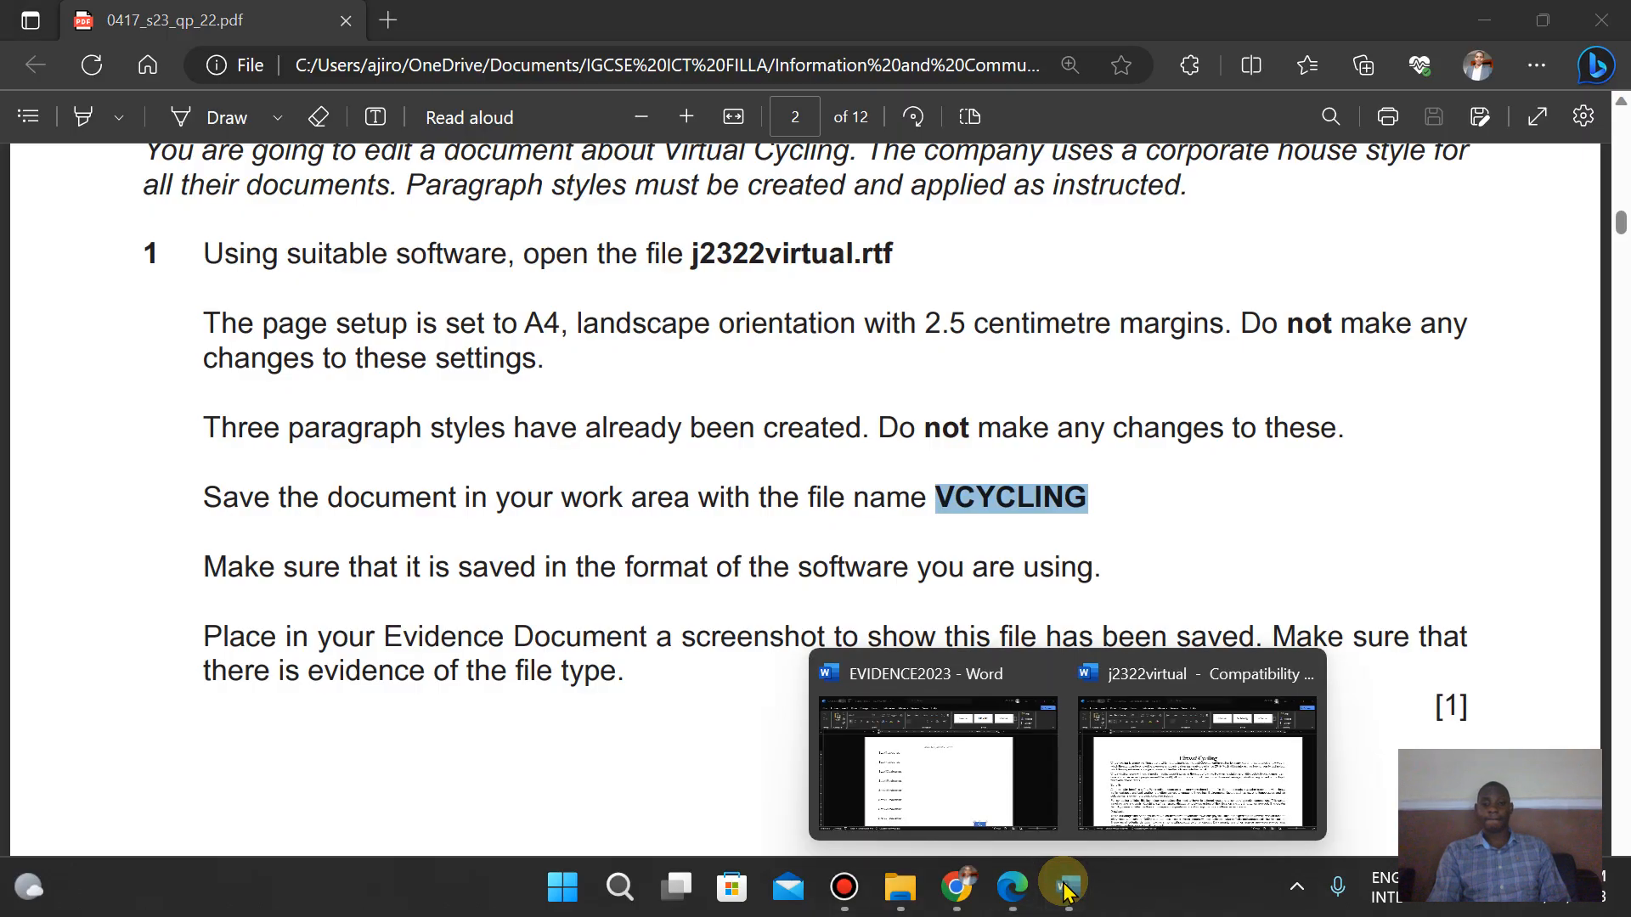
# - Save j2322virtual as VCYCLING in Word Document format in the 06_0417_22_Confidential Source Files June 2023 folder
pyautogui.click(1185, 769)
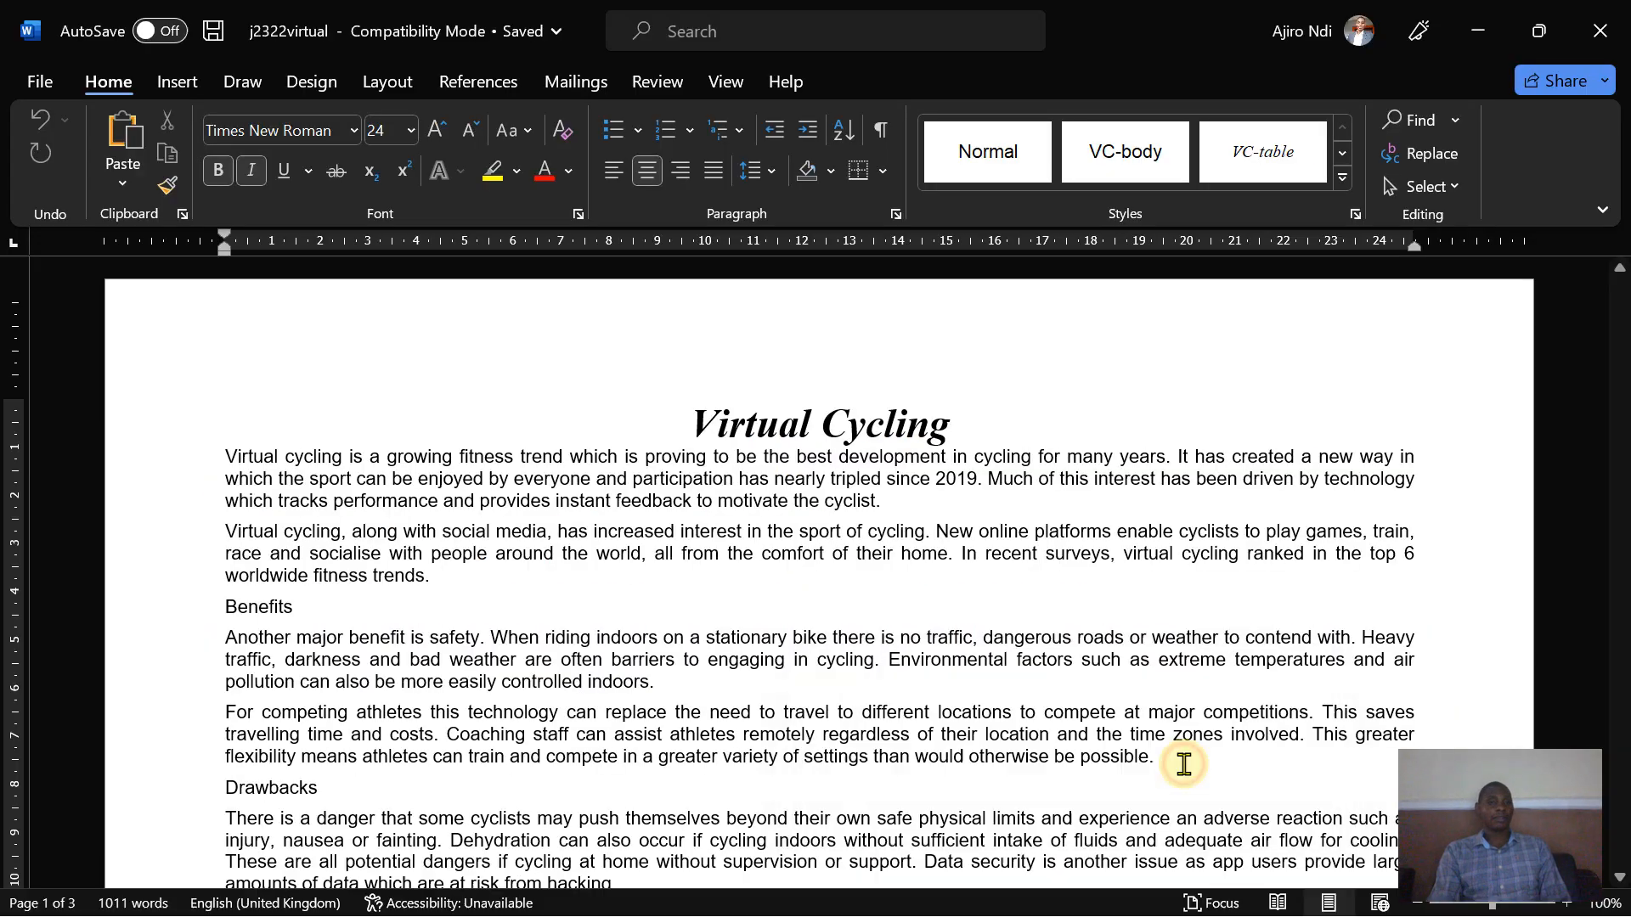
pyautogui.click(47, 89)
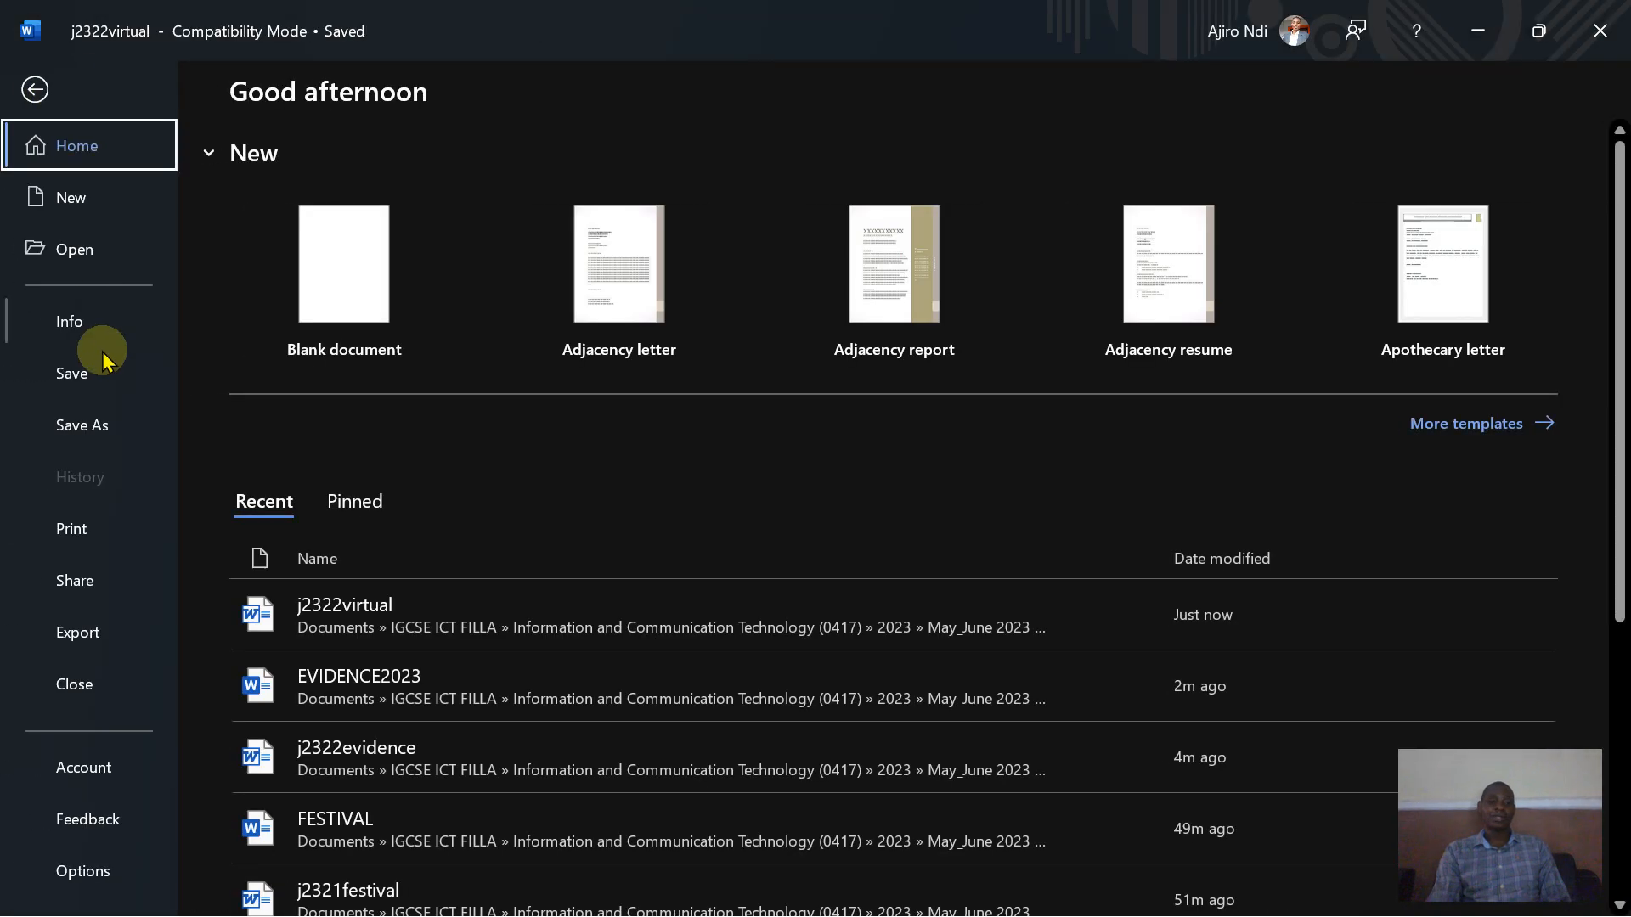
pyautogui.click(92, 424)
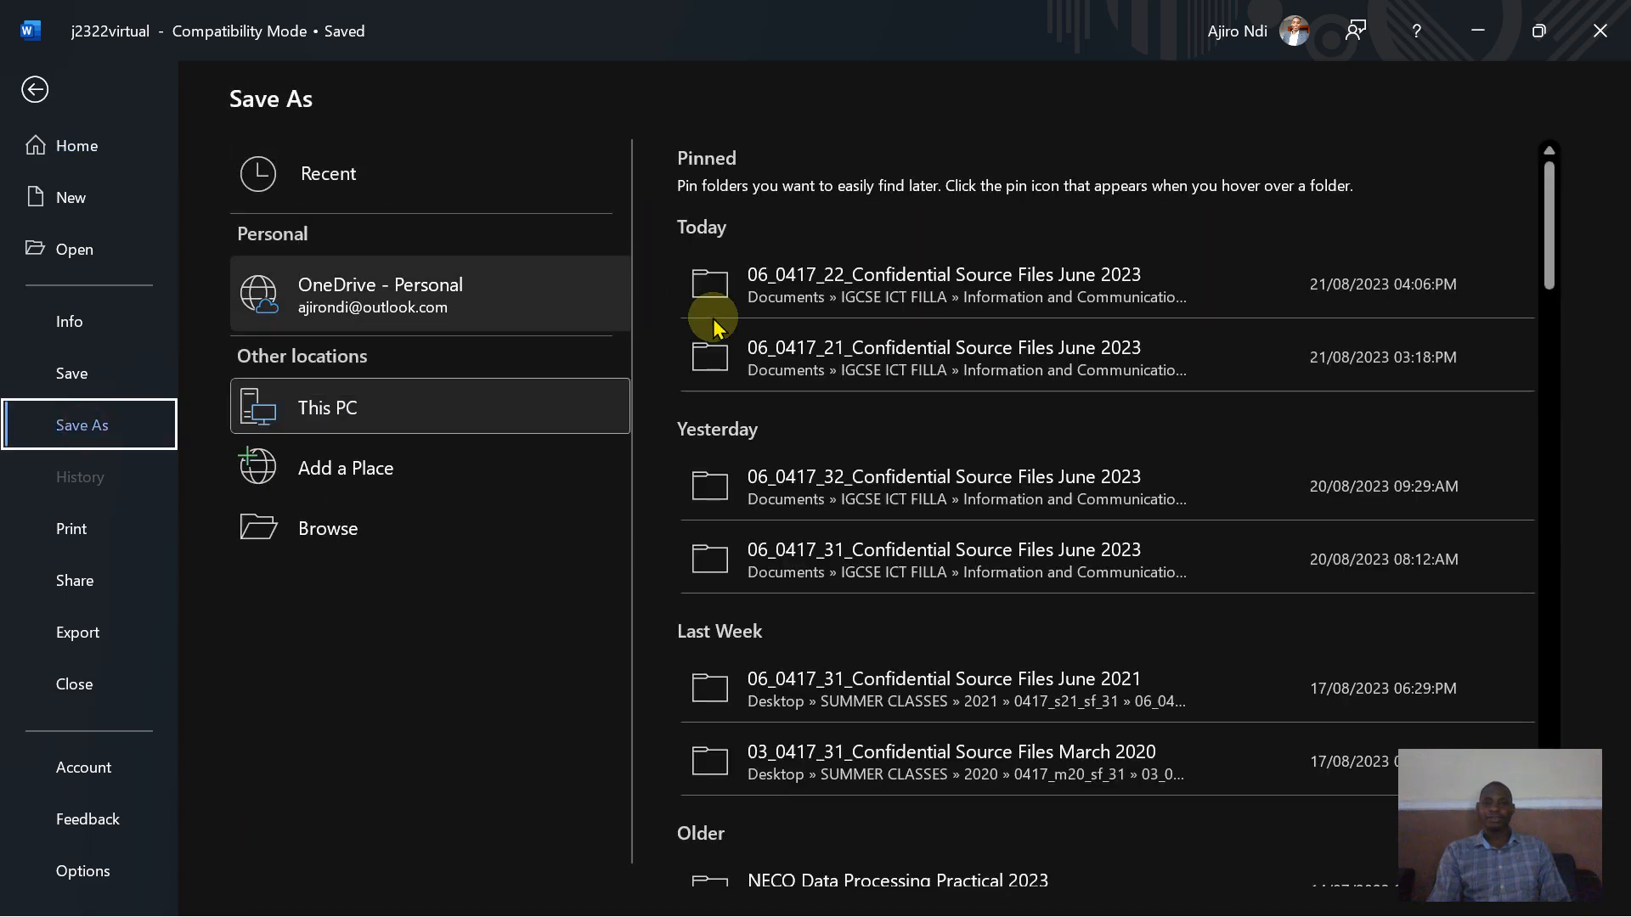
pyautogui.click(939, 280)
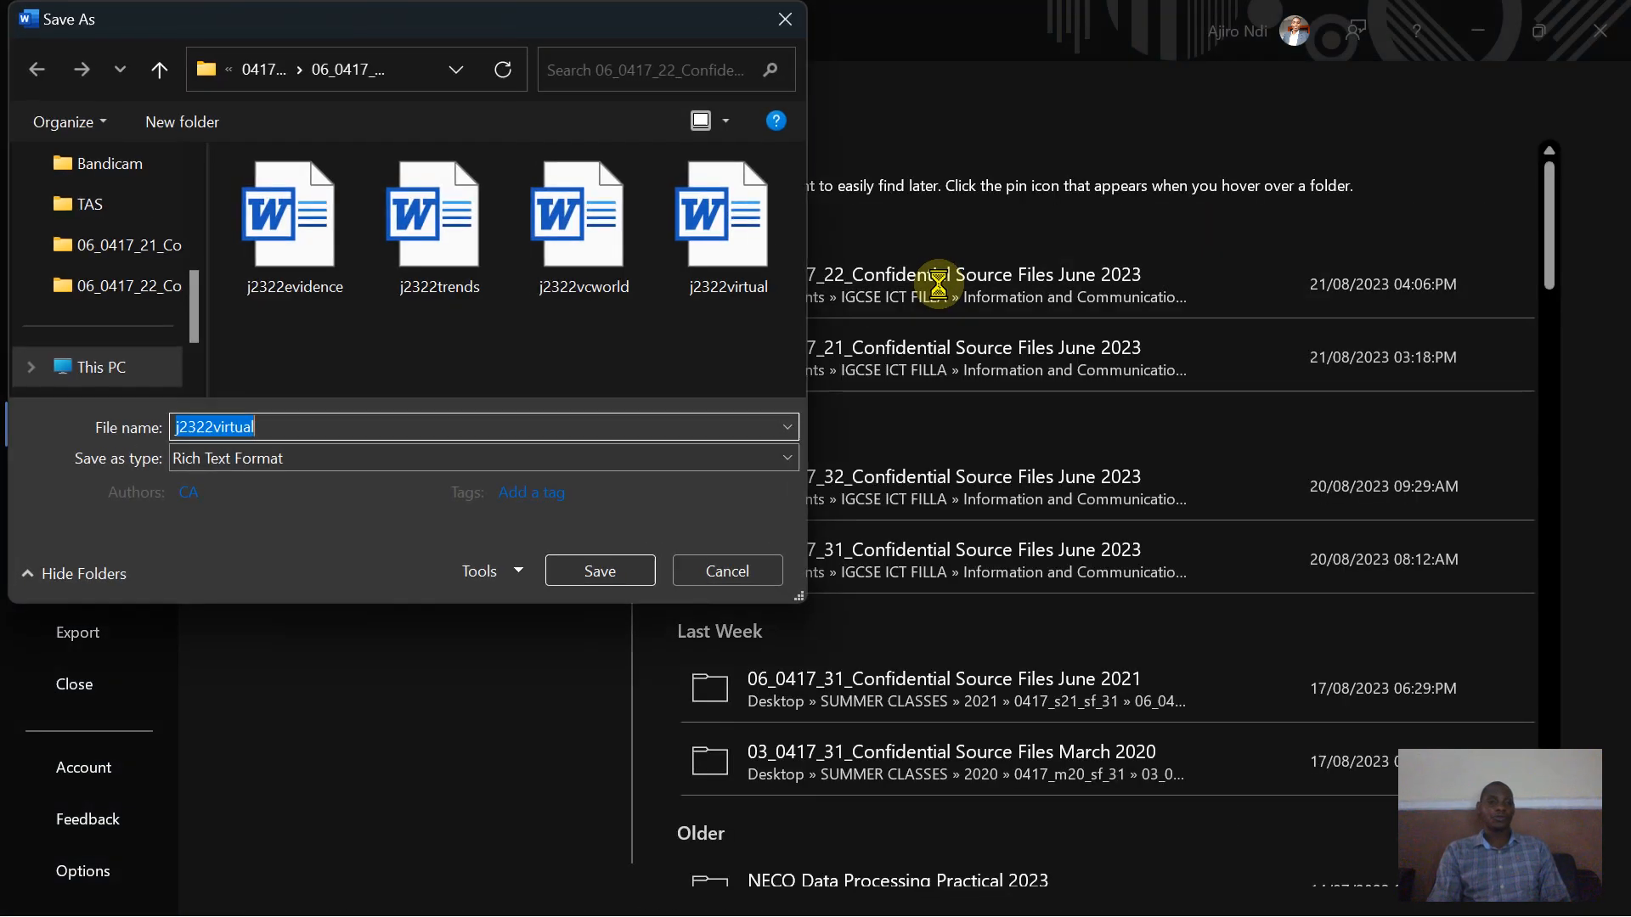
pyautogui.rightClick(211, 425)
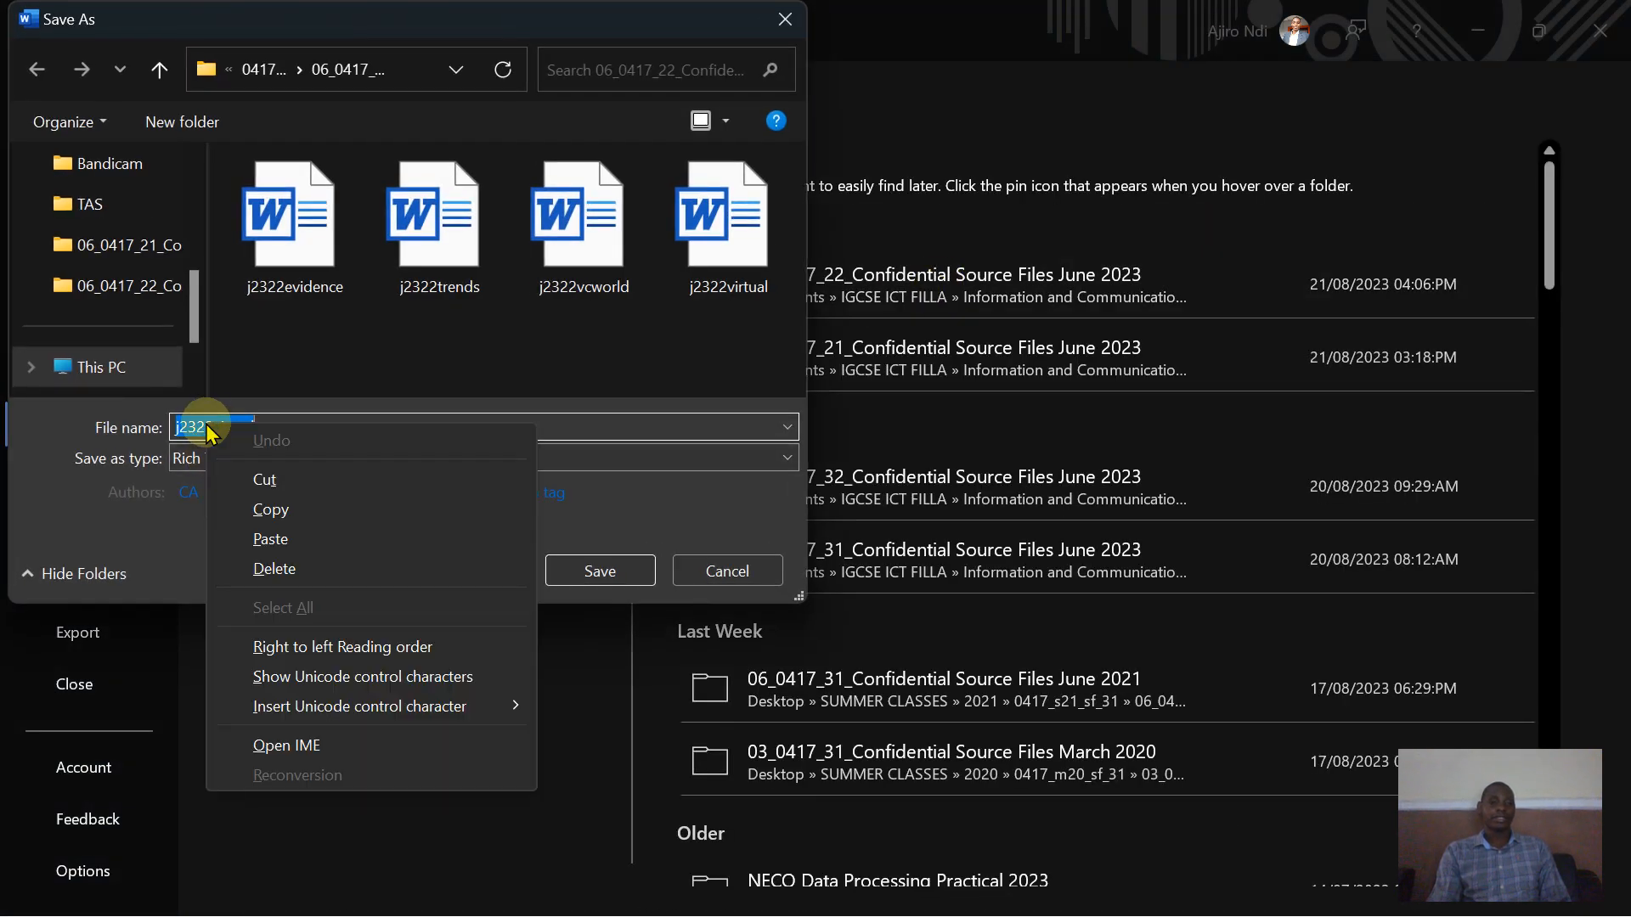
pyautogui.click(272, 546)
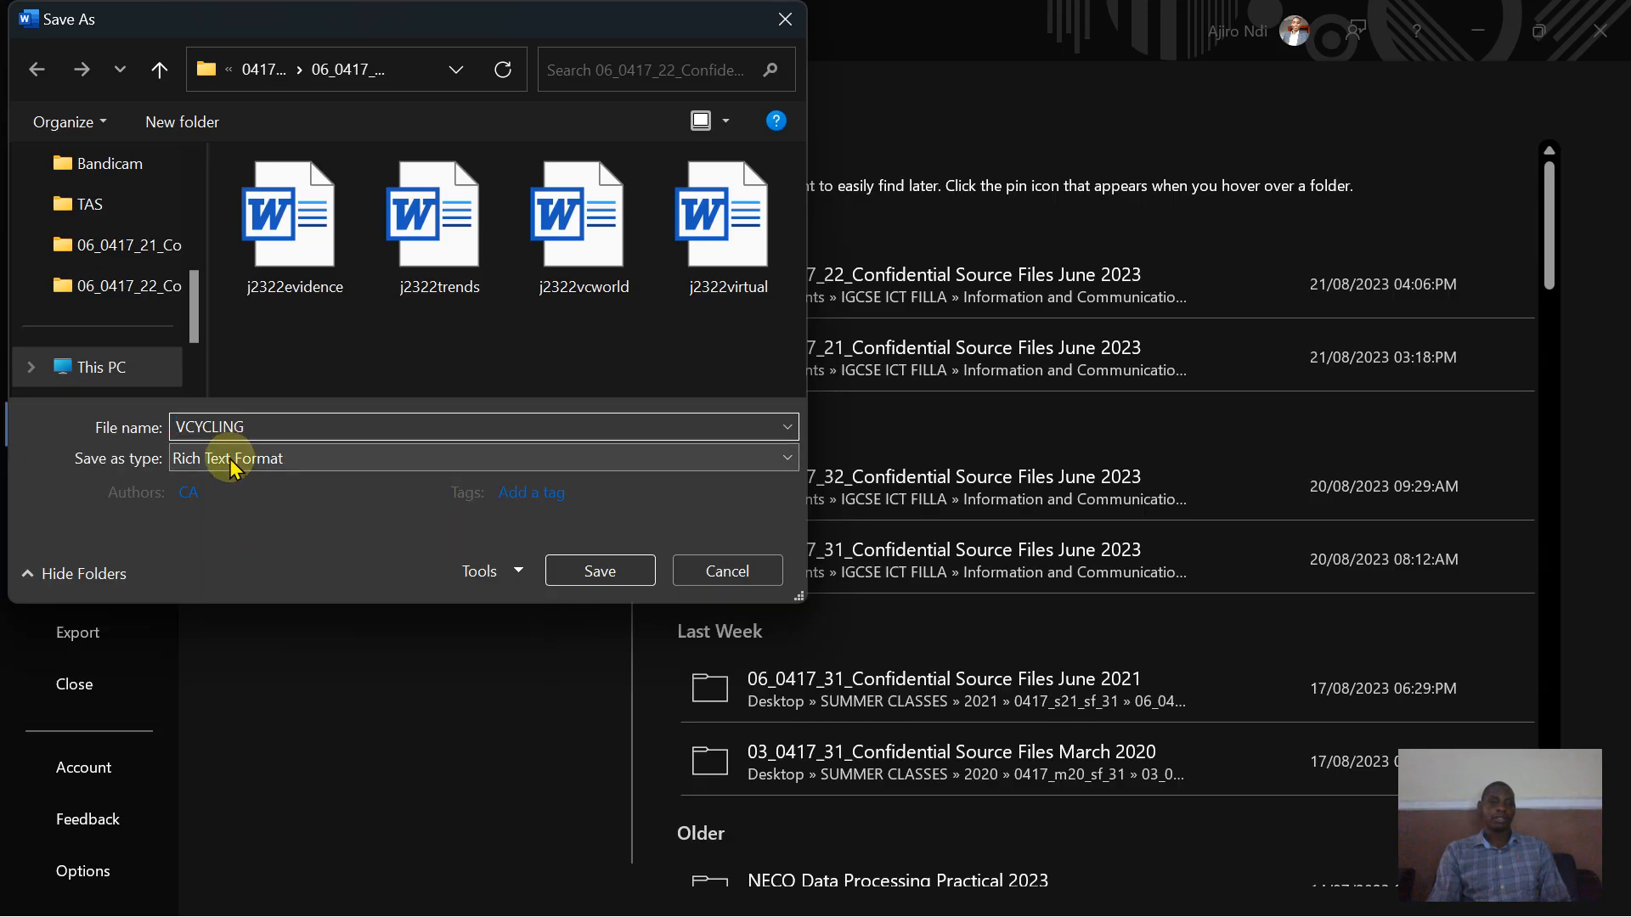
pyautogui.click(235, 466)
pyautogui.click(236, 477)
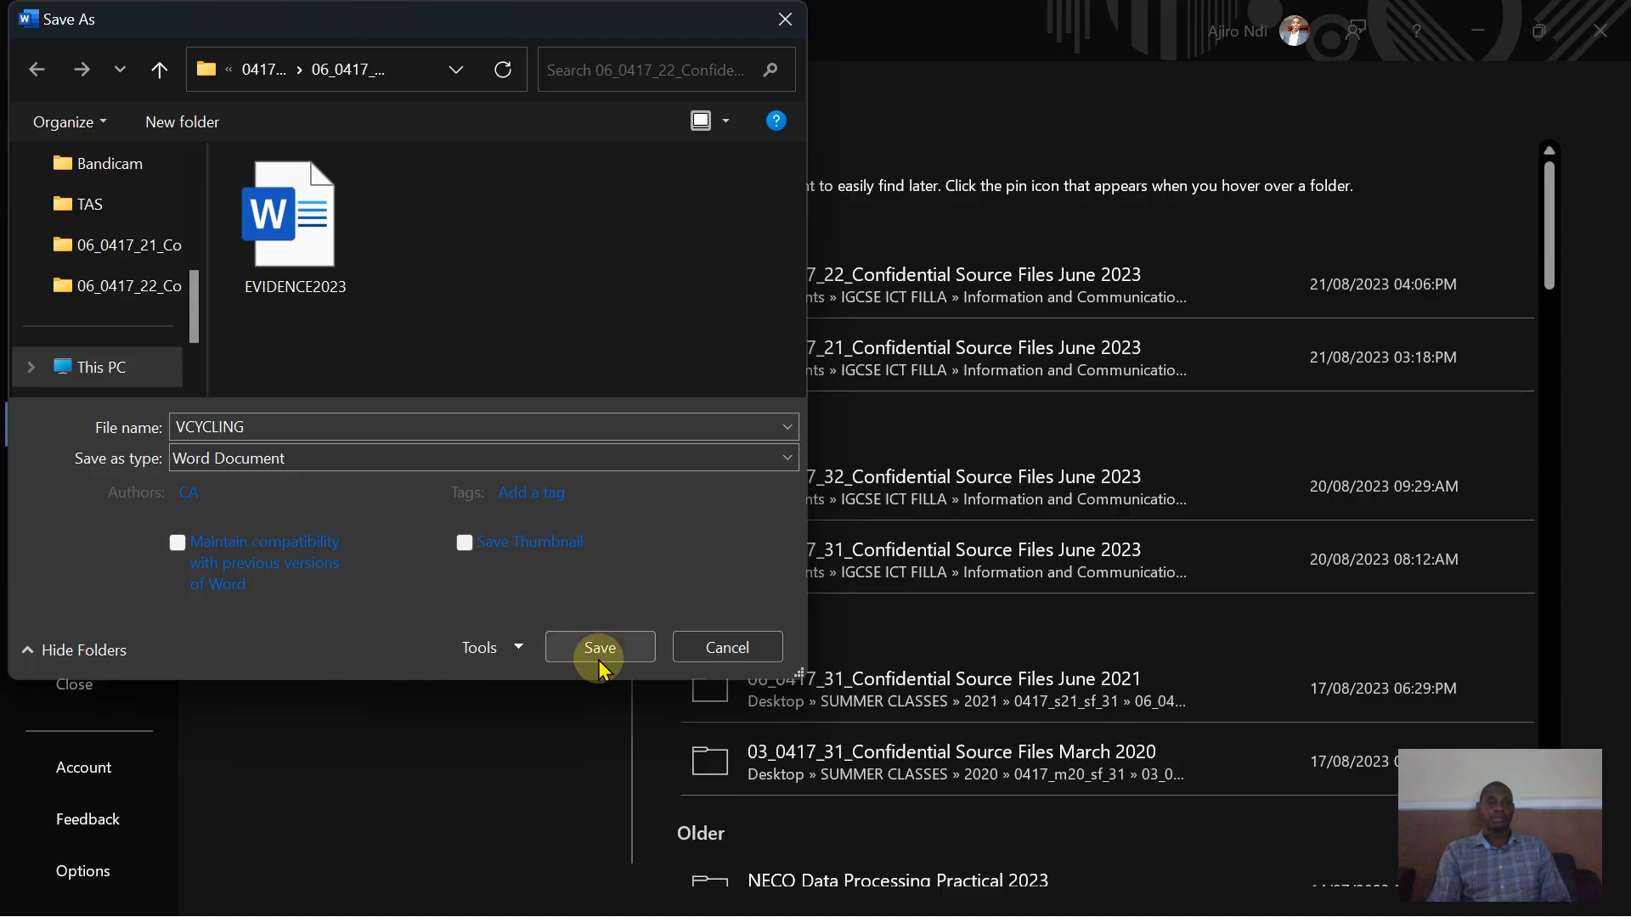
pyautogui.click(600, 649)
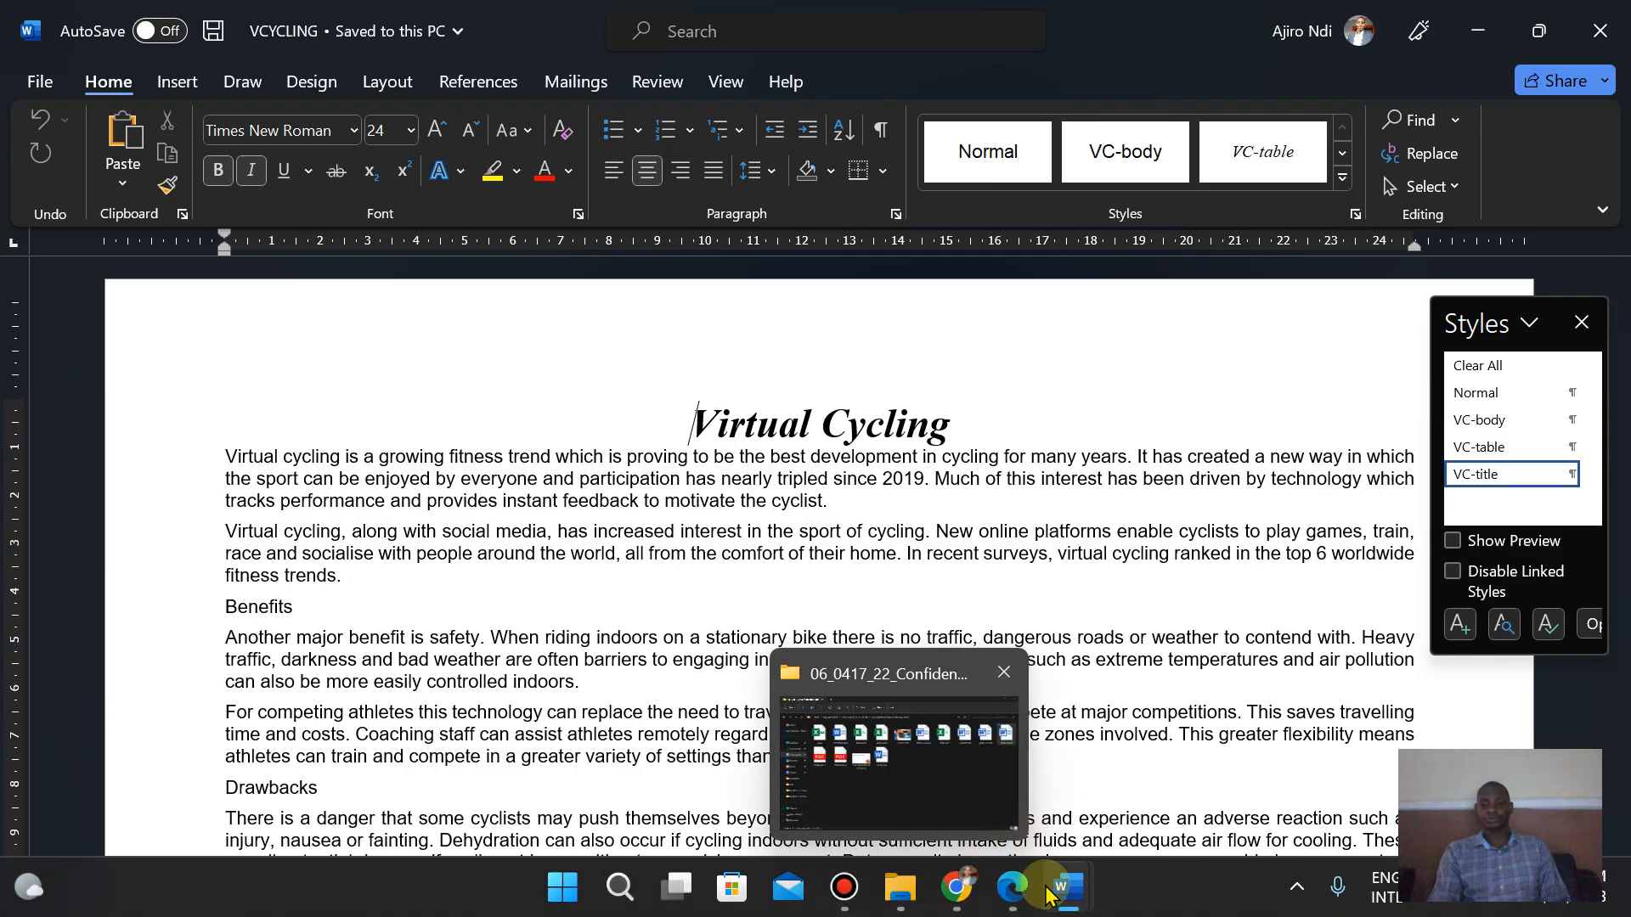
# - Check the saved document's file name and extension, and glance back at the question paper
pyautogui.click(345, 22)
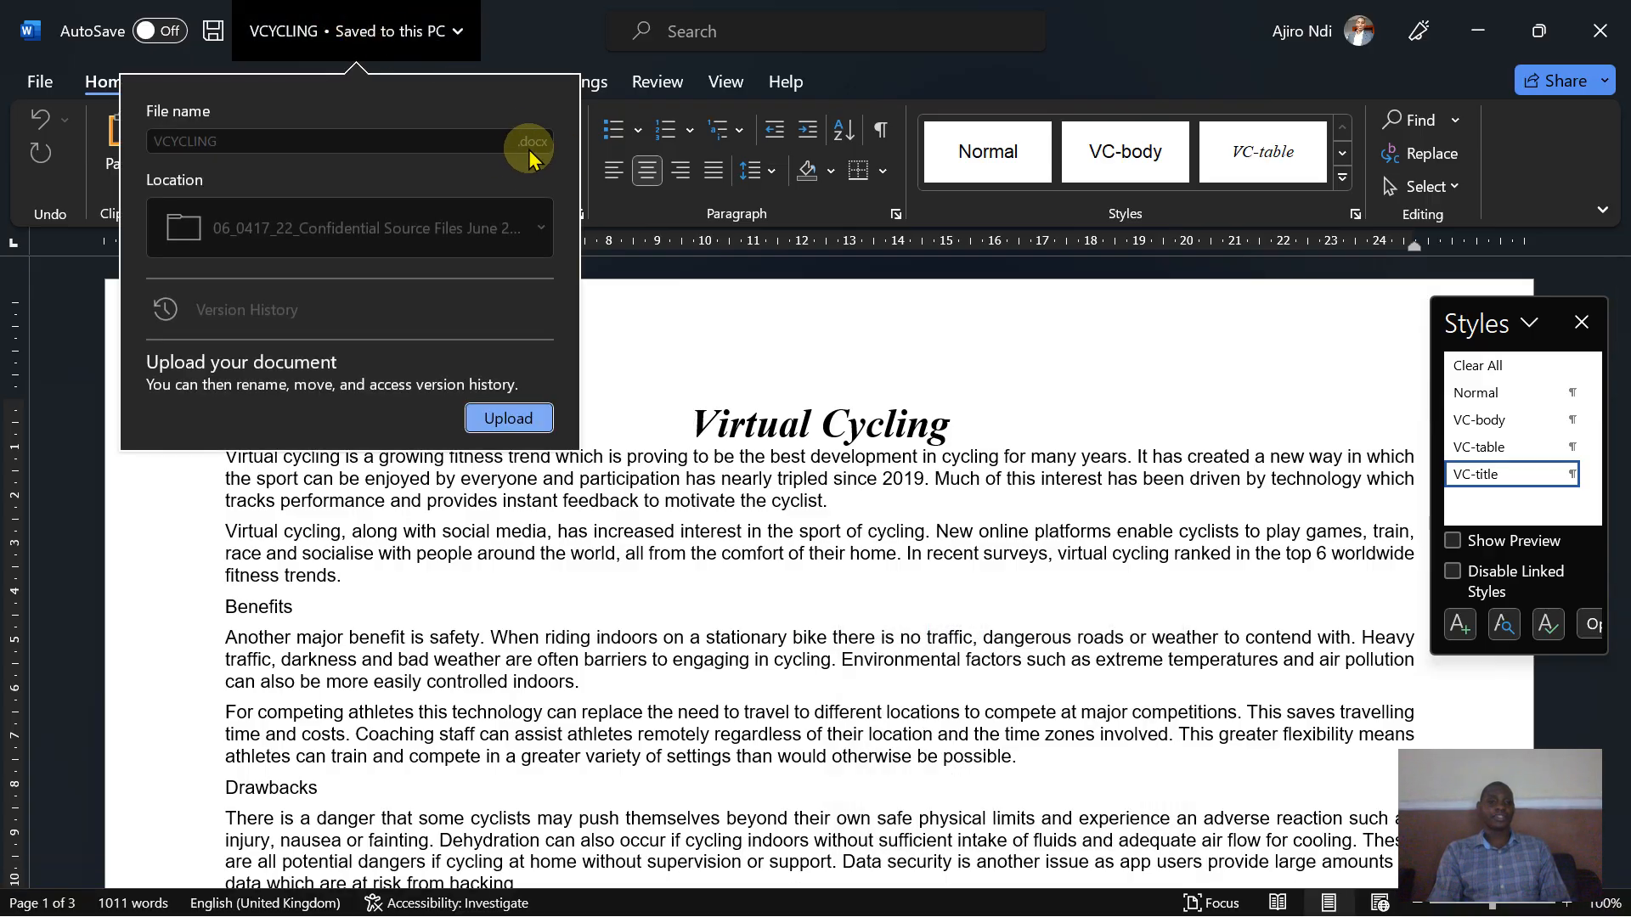
pyautogui.click(620, 357)
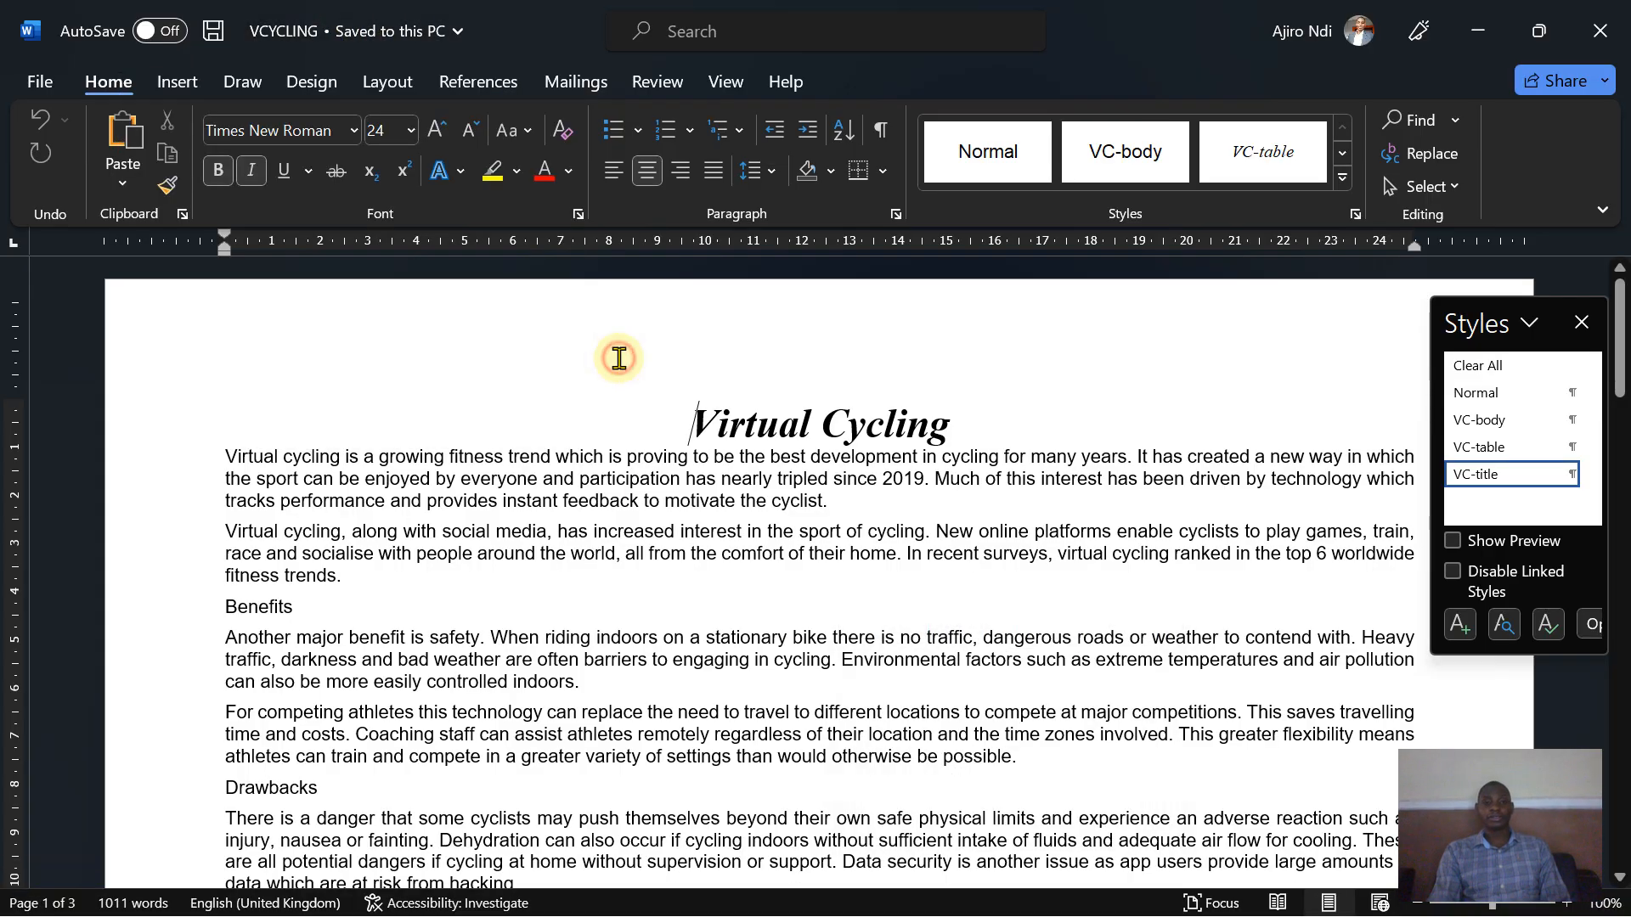
pyautogui.click(1014, 901)
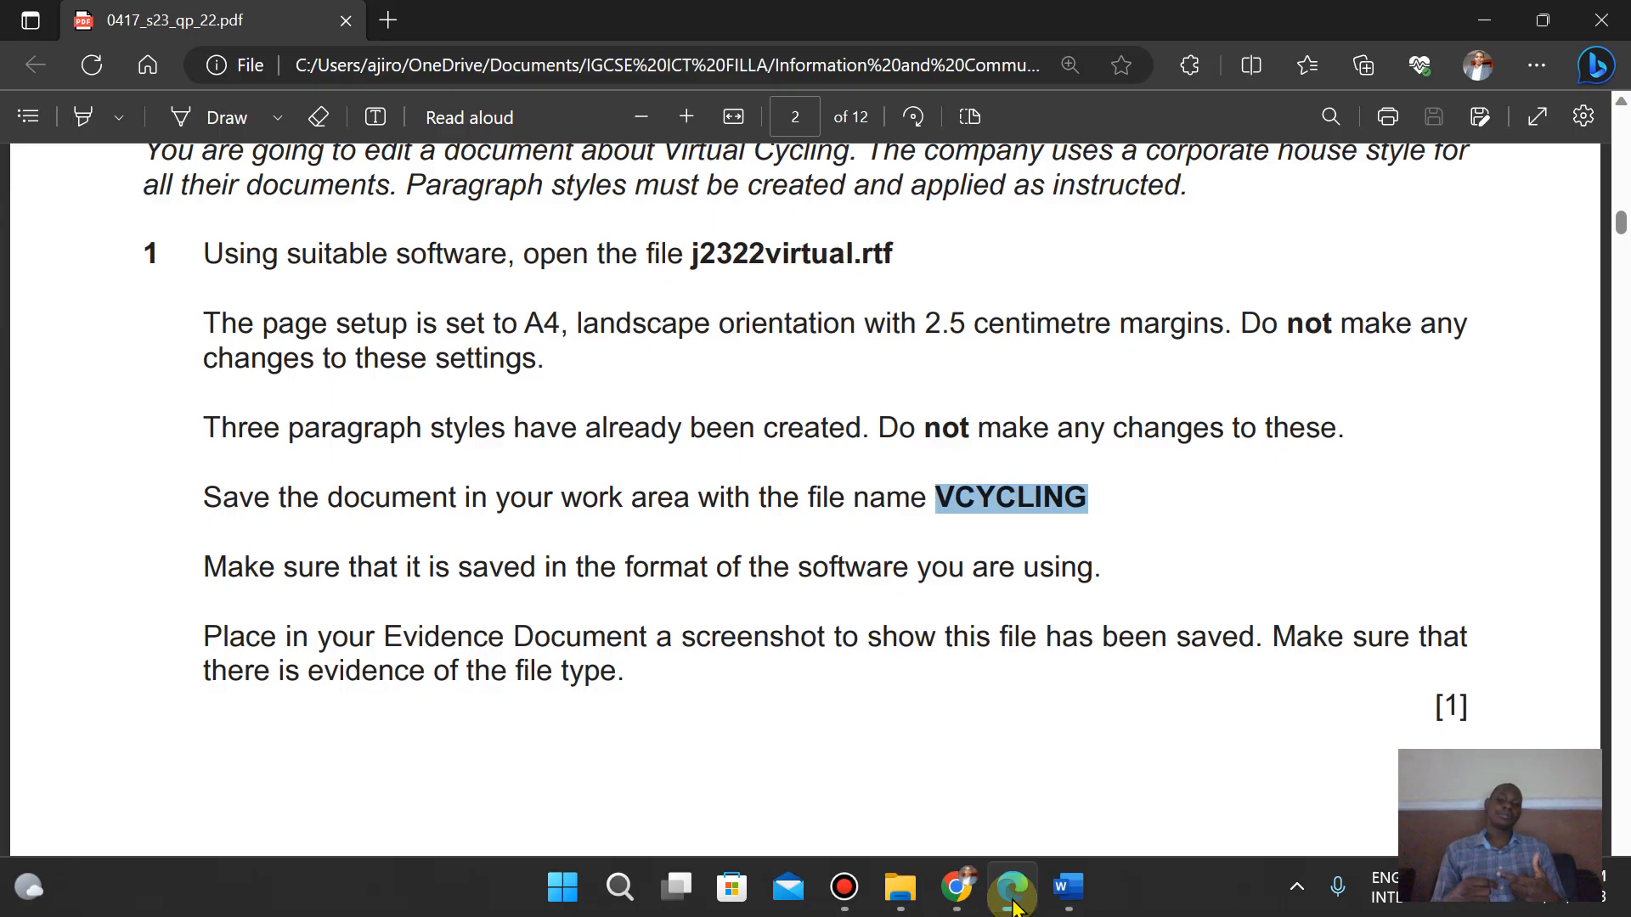
pyautogui.click(1013, 907)
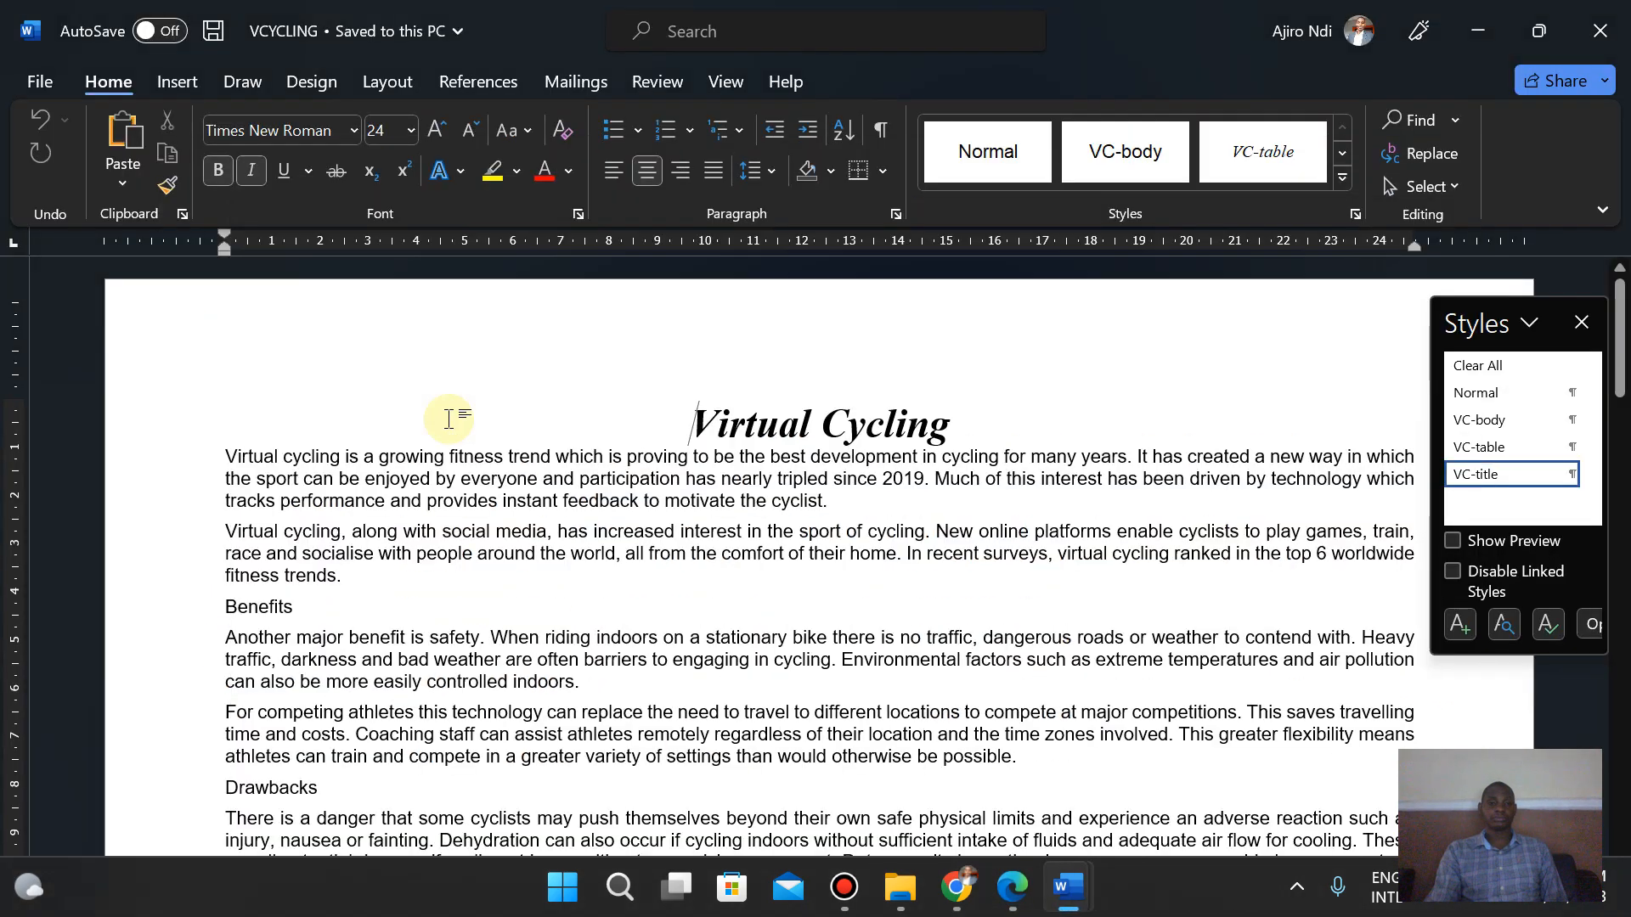
# - Show the source files folder in Details view with autofitted columns, sorted by date modified
pyautogui.click(896, 892)
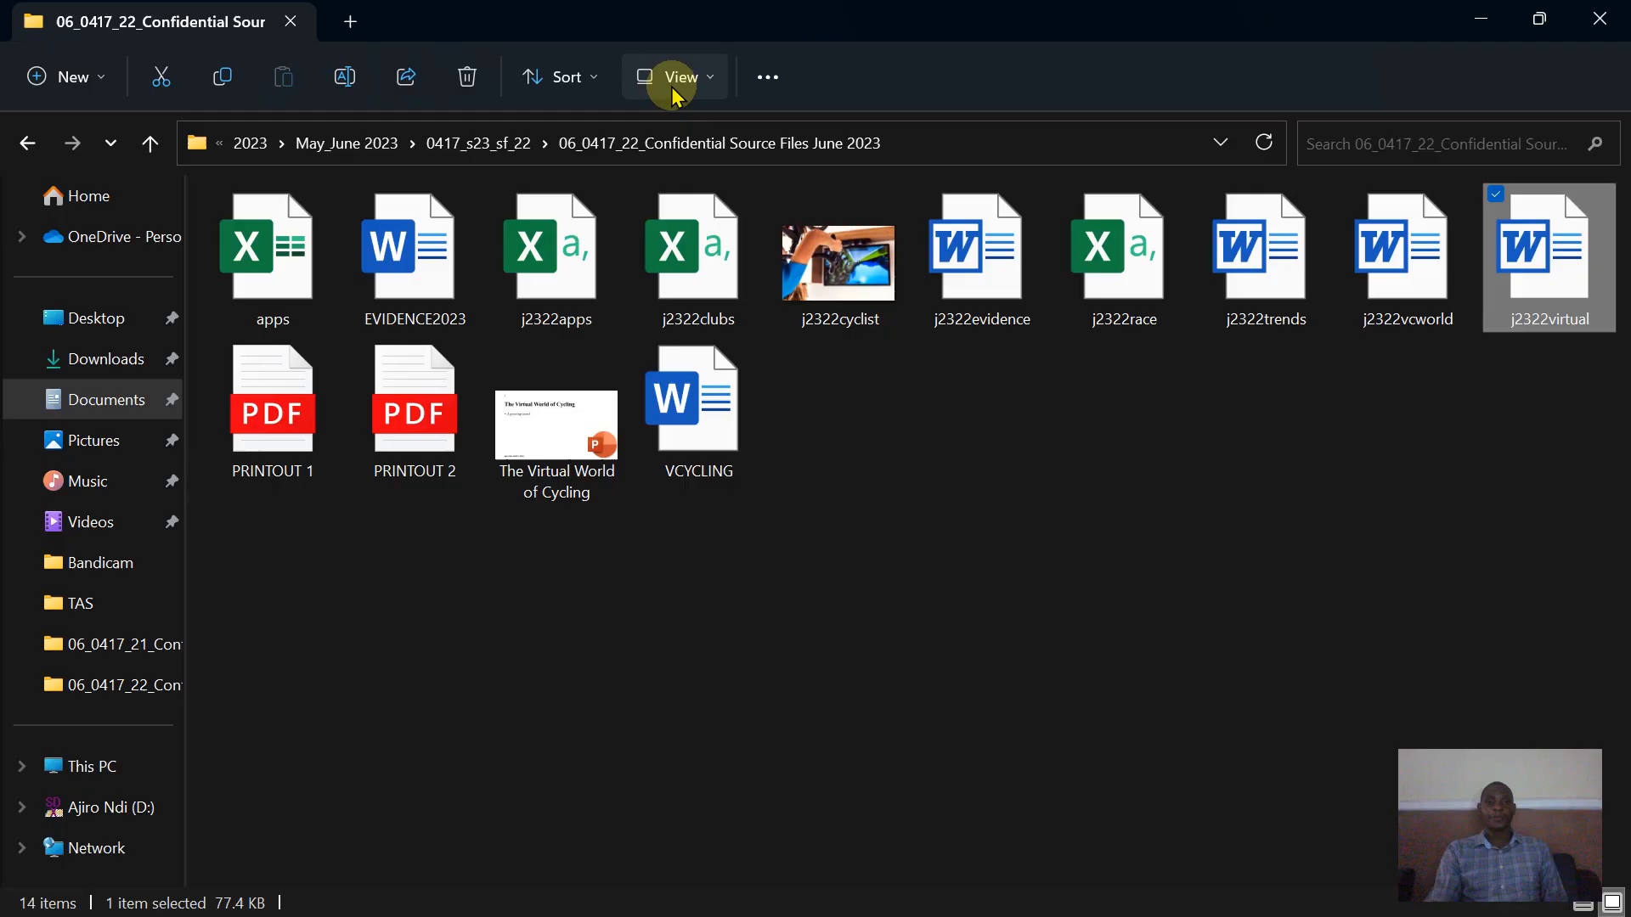
pyautogui.click(677, 85)
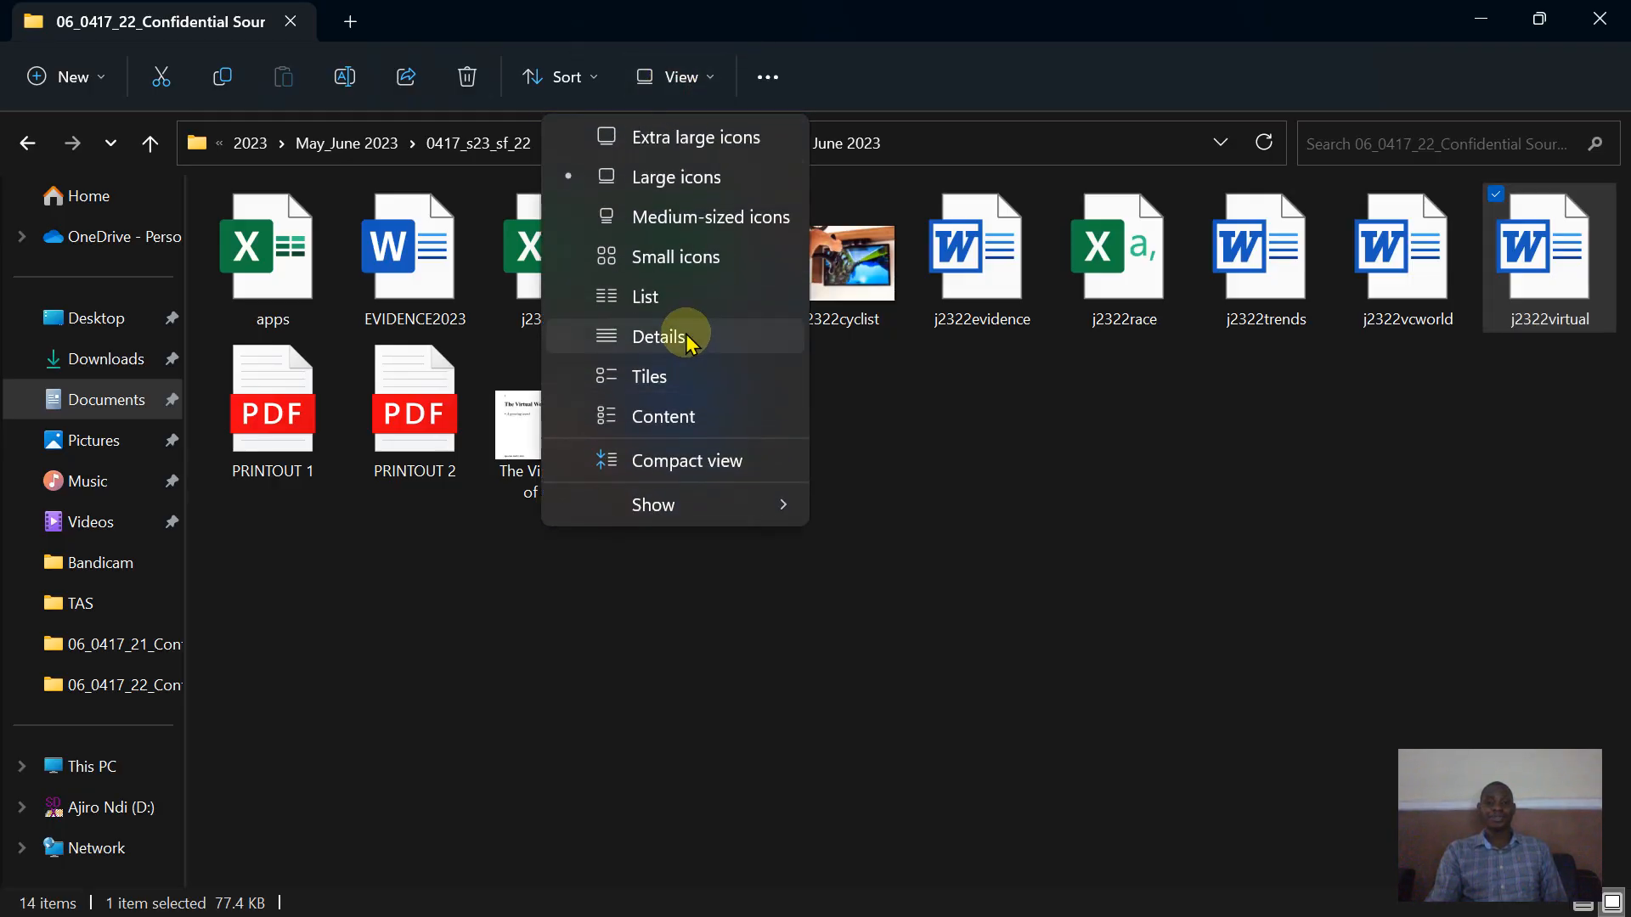
pyautogui.click(684, 337)
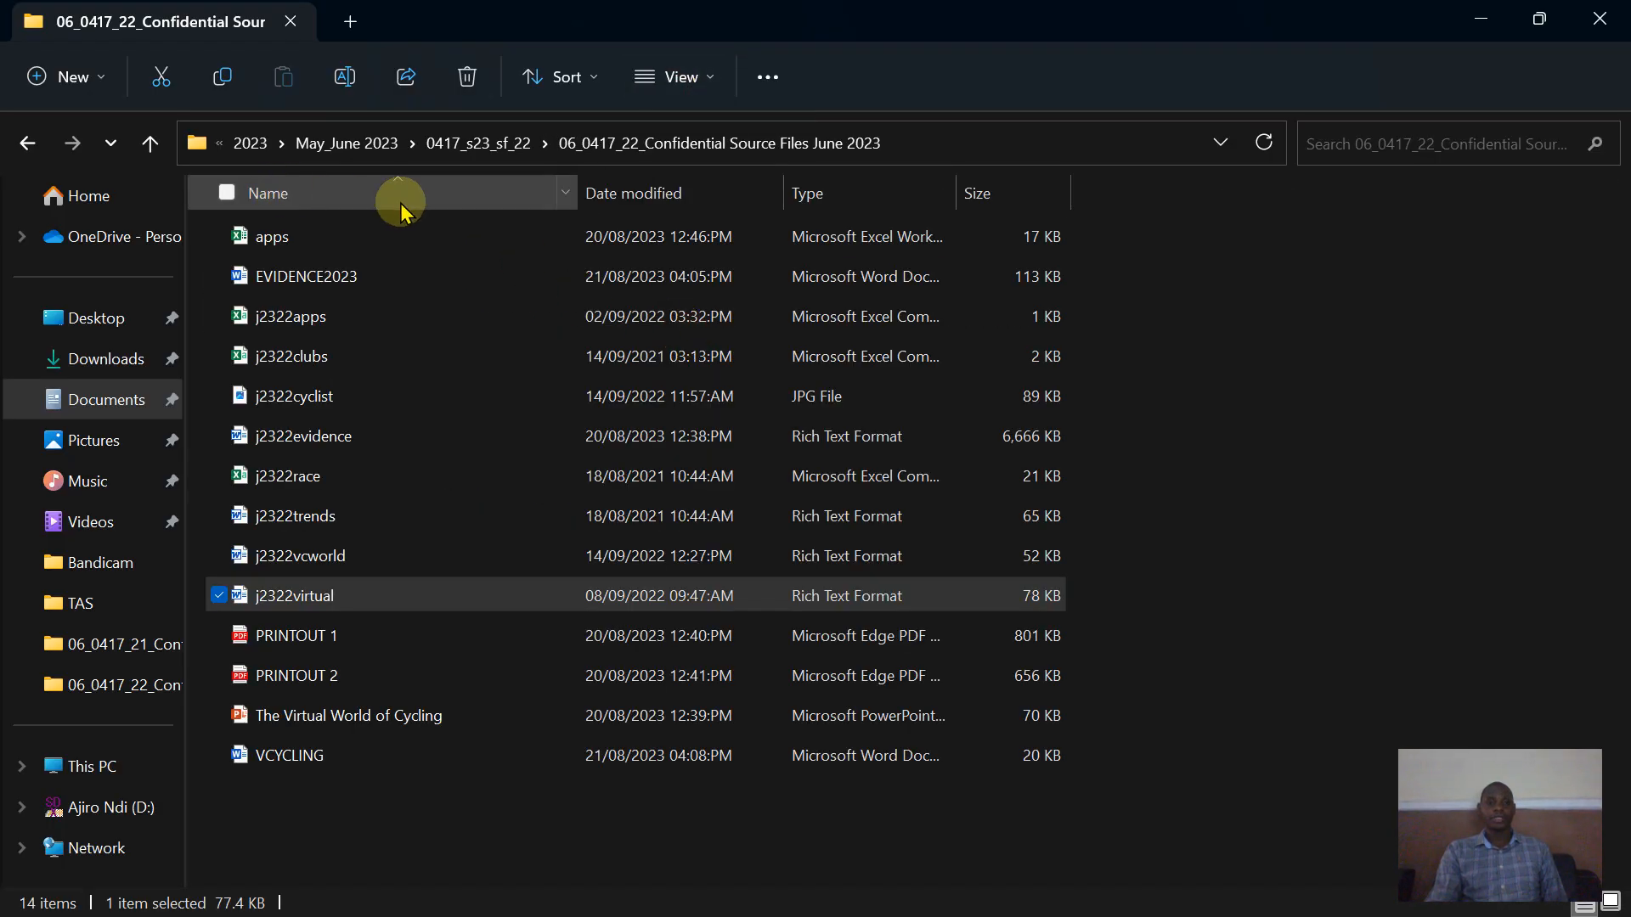
pyautogui.doubleClick(581, 185)
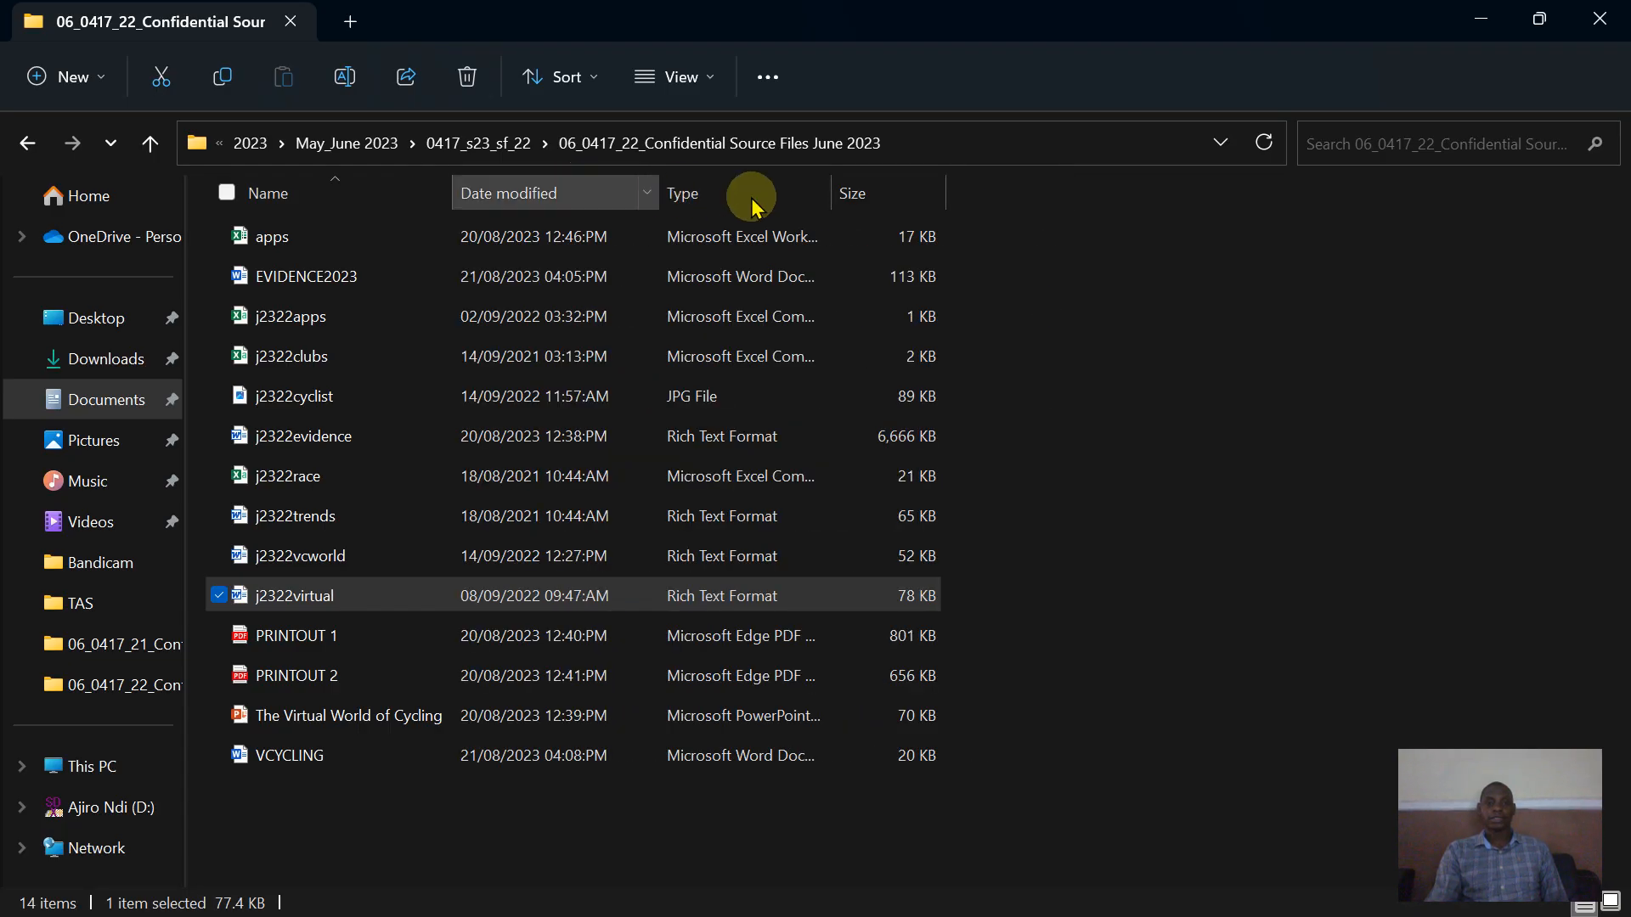
pyautogui.doubleClick(836, 191)
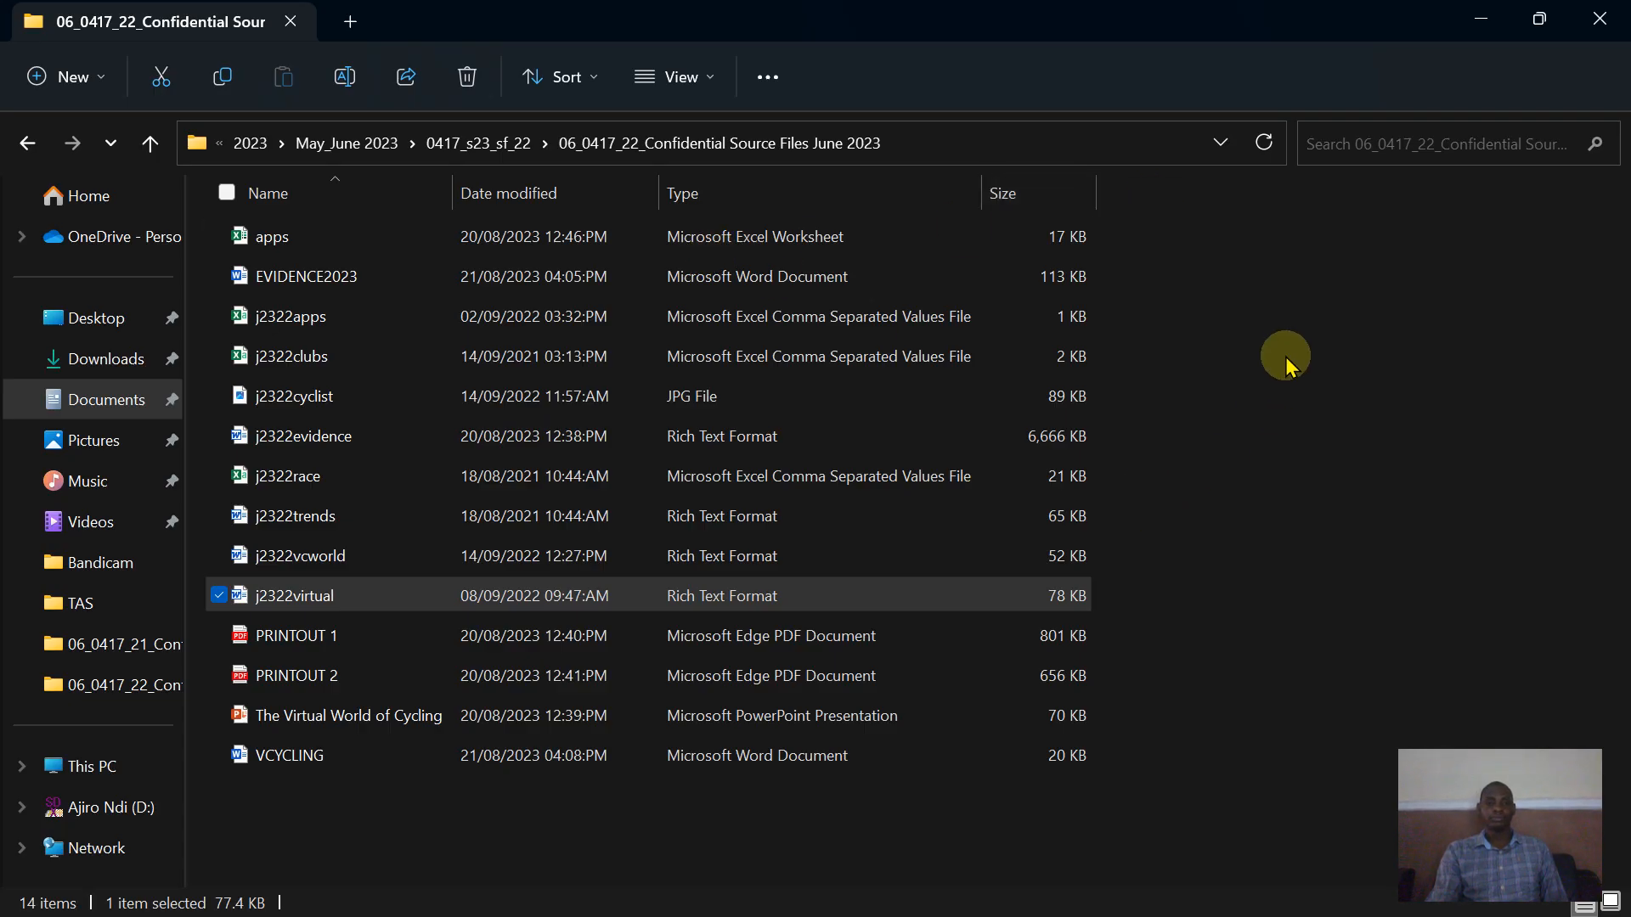
pyautogui.rightClick(1272, 334)
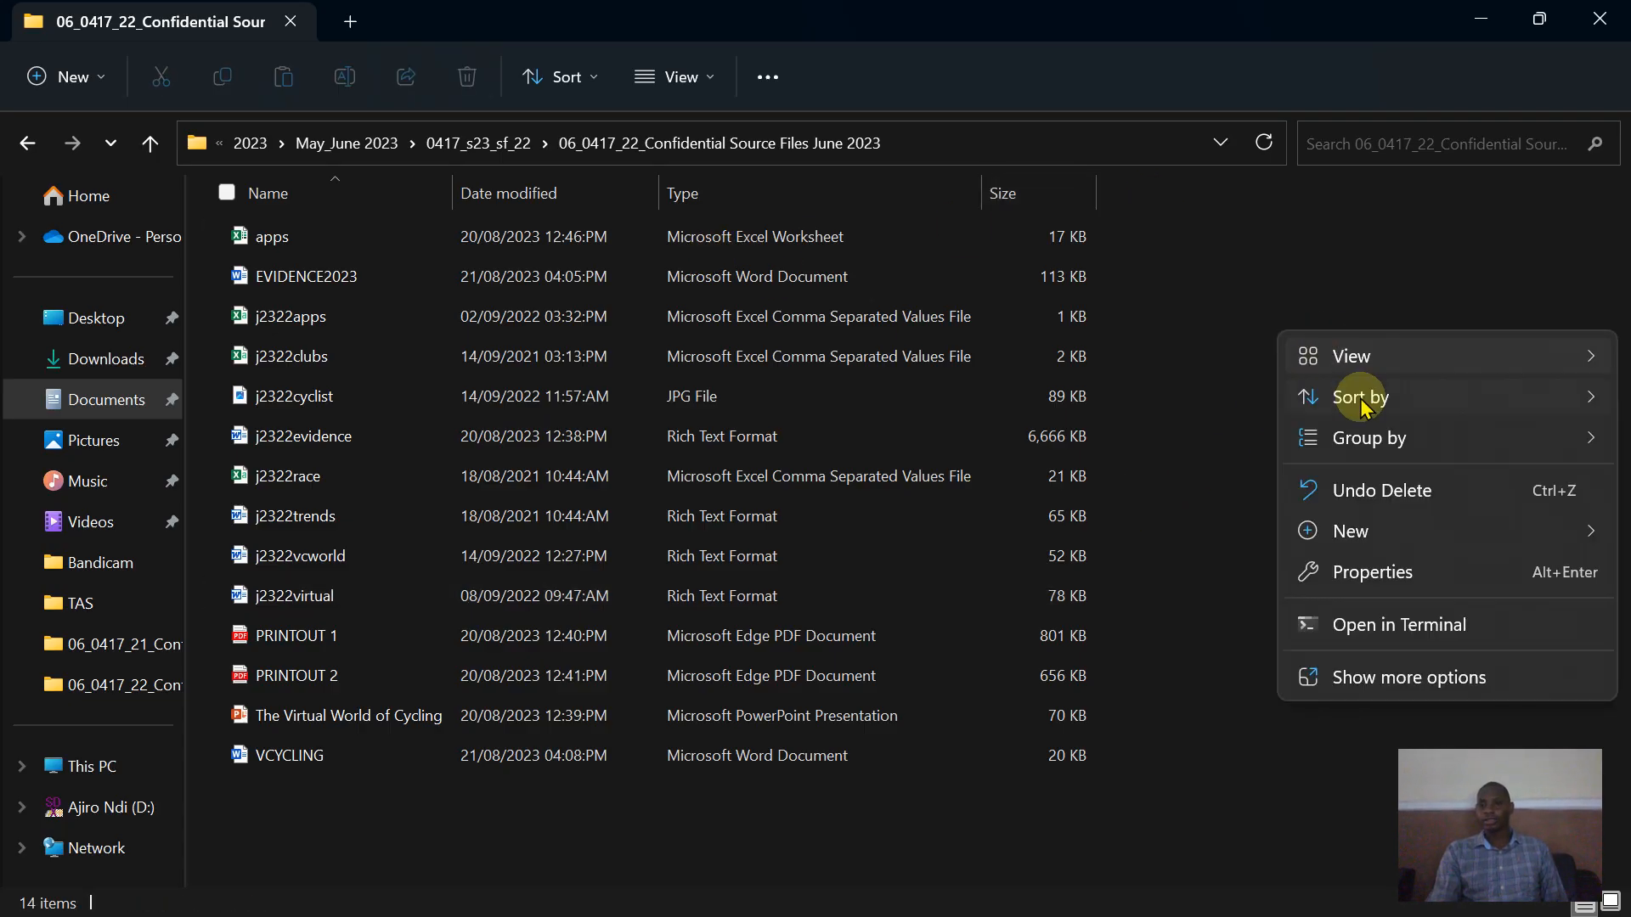
pyautogui.moveTo(1359, 397)
pyautogui.click(1230, 441)
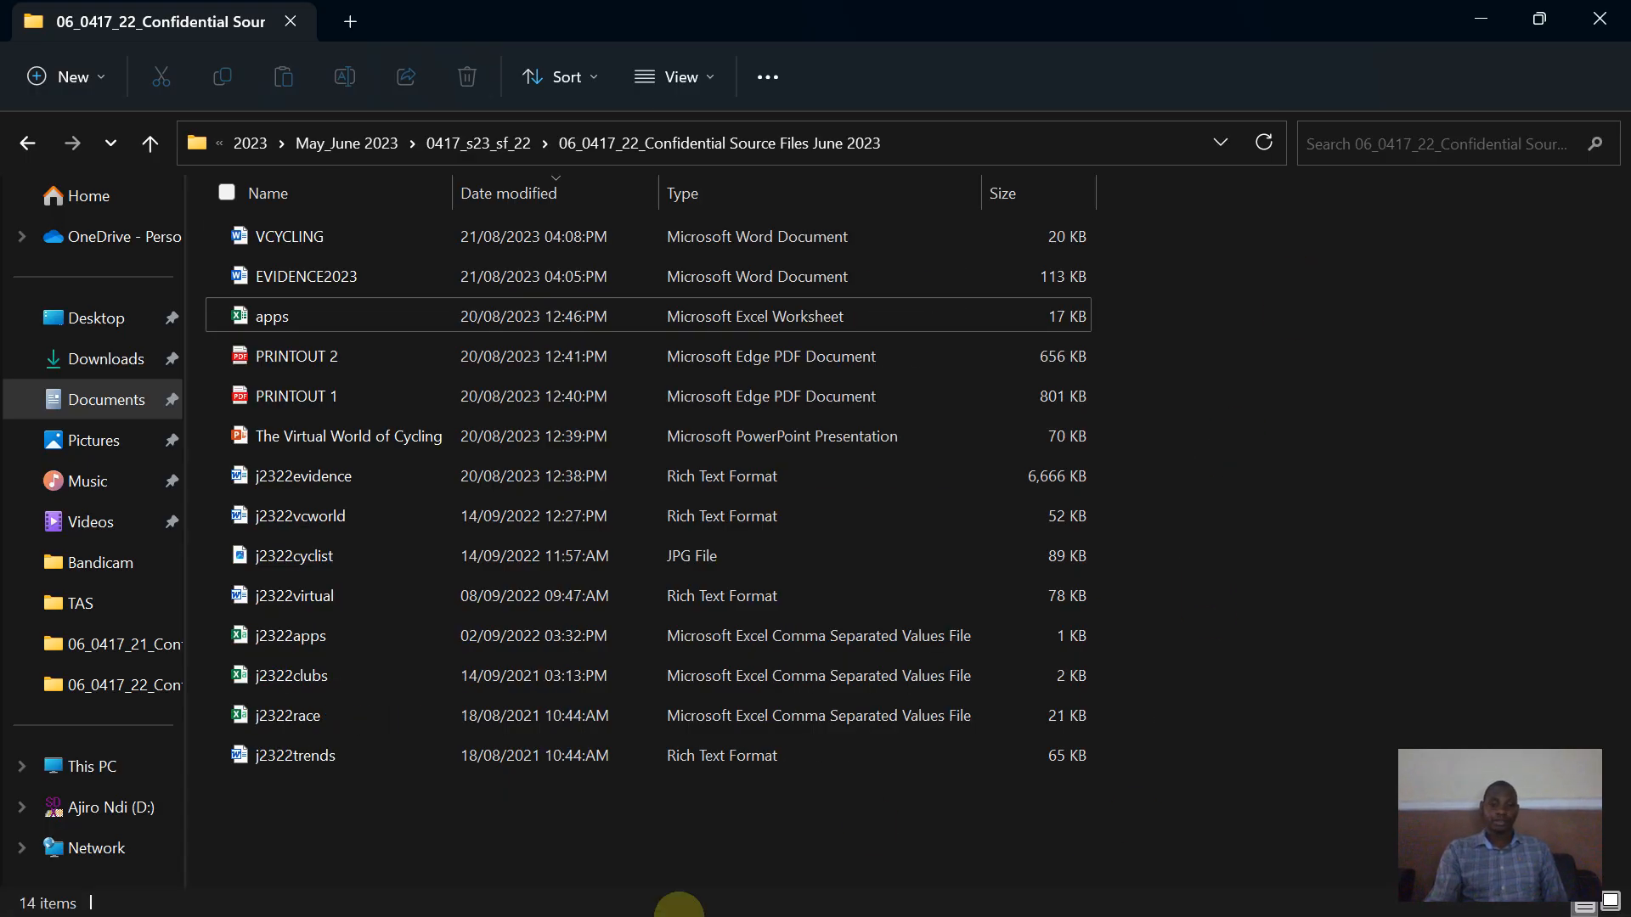
# - Snip a screenshot of the folder path, column headings and the VCYCLING file row with its type
pyautogui.click(548, 894)
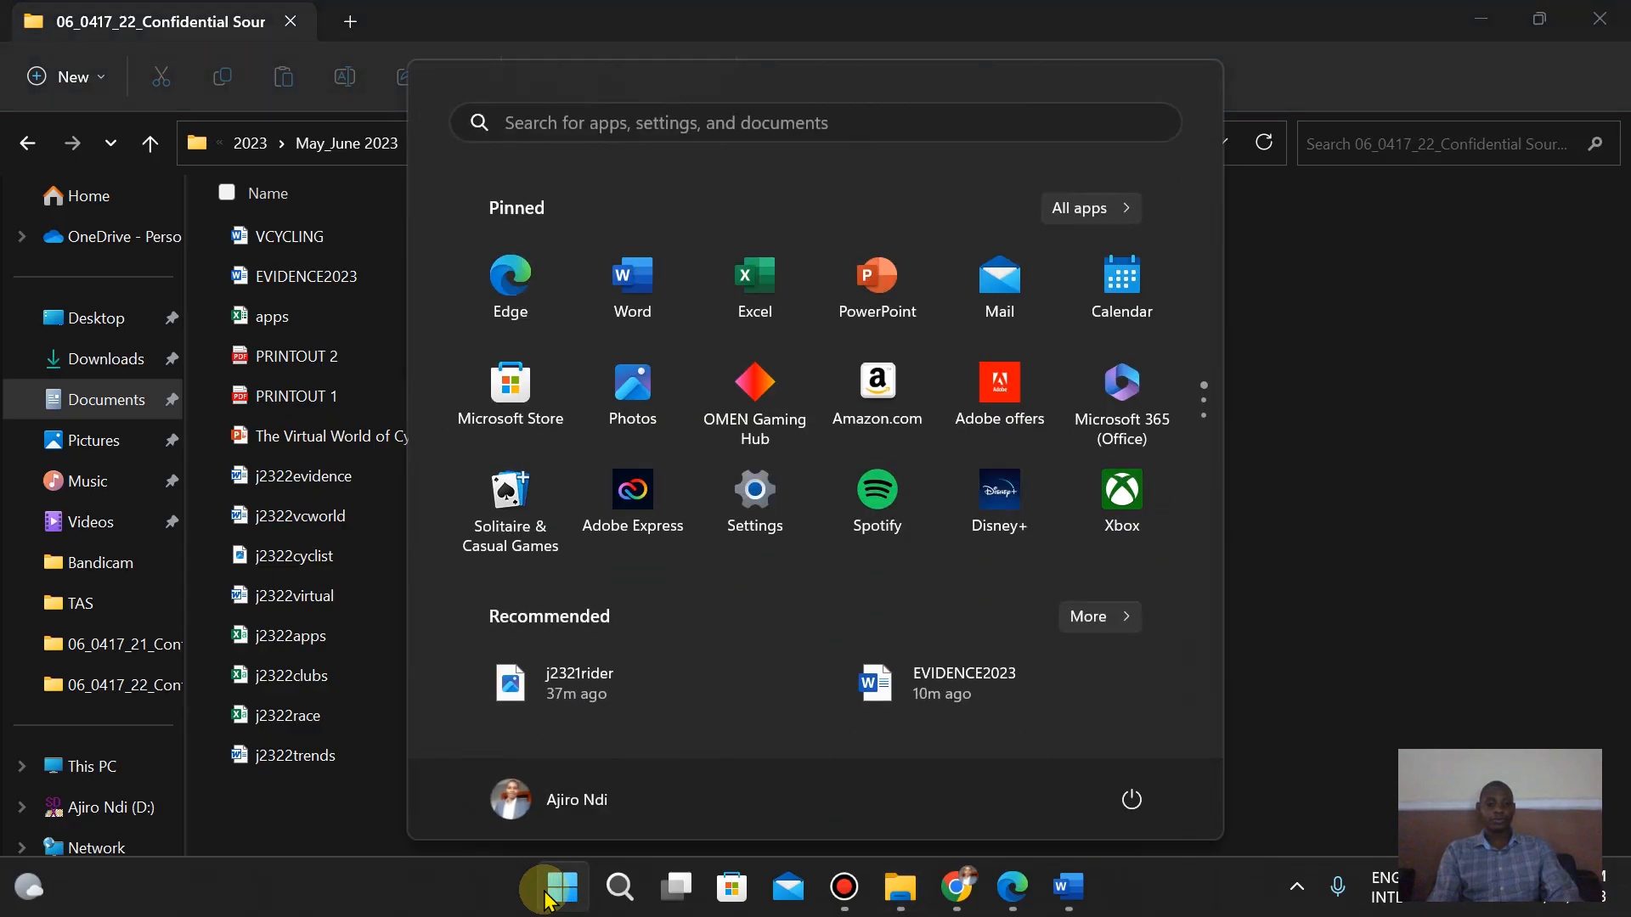
pyautogui.write('sn')
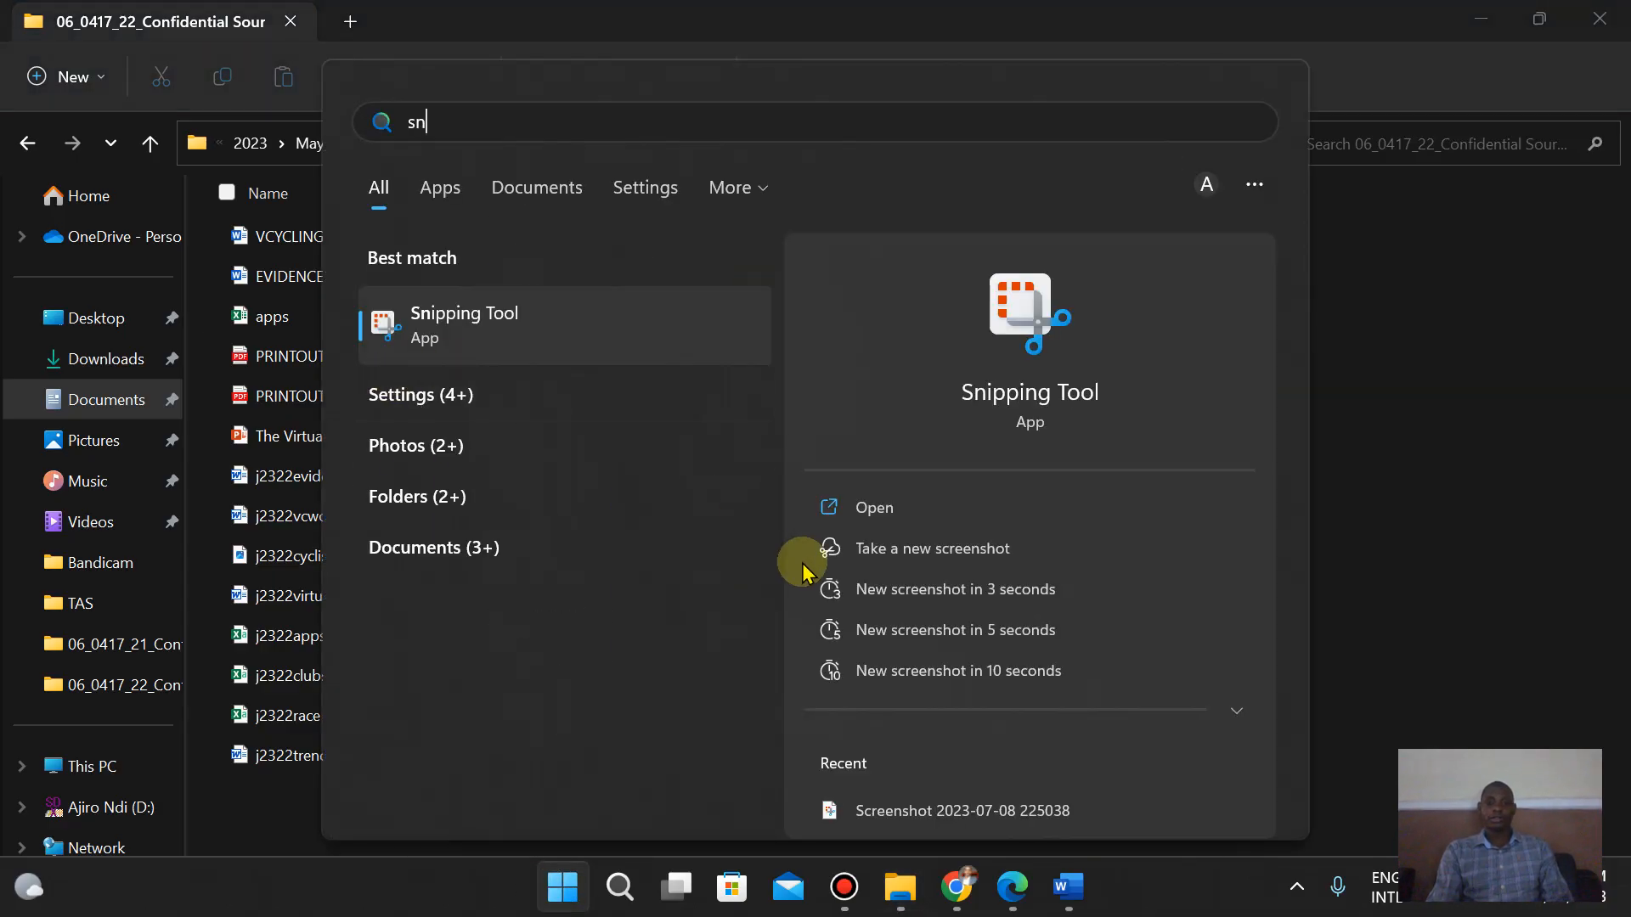
pyautogui.click(539, 311)
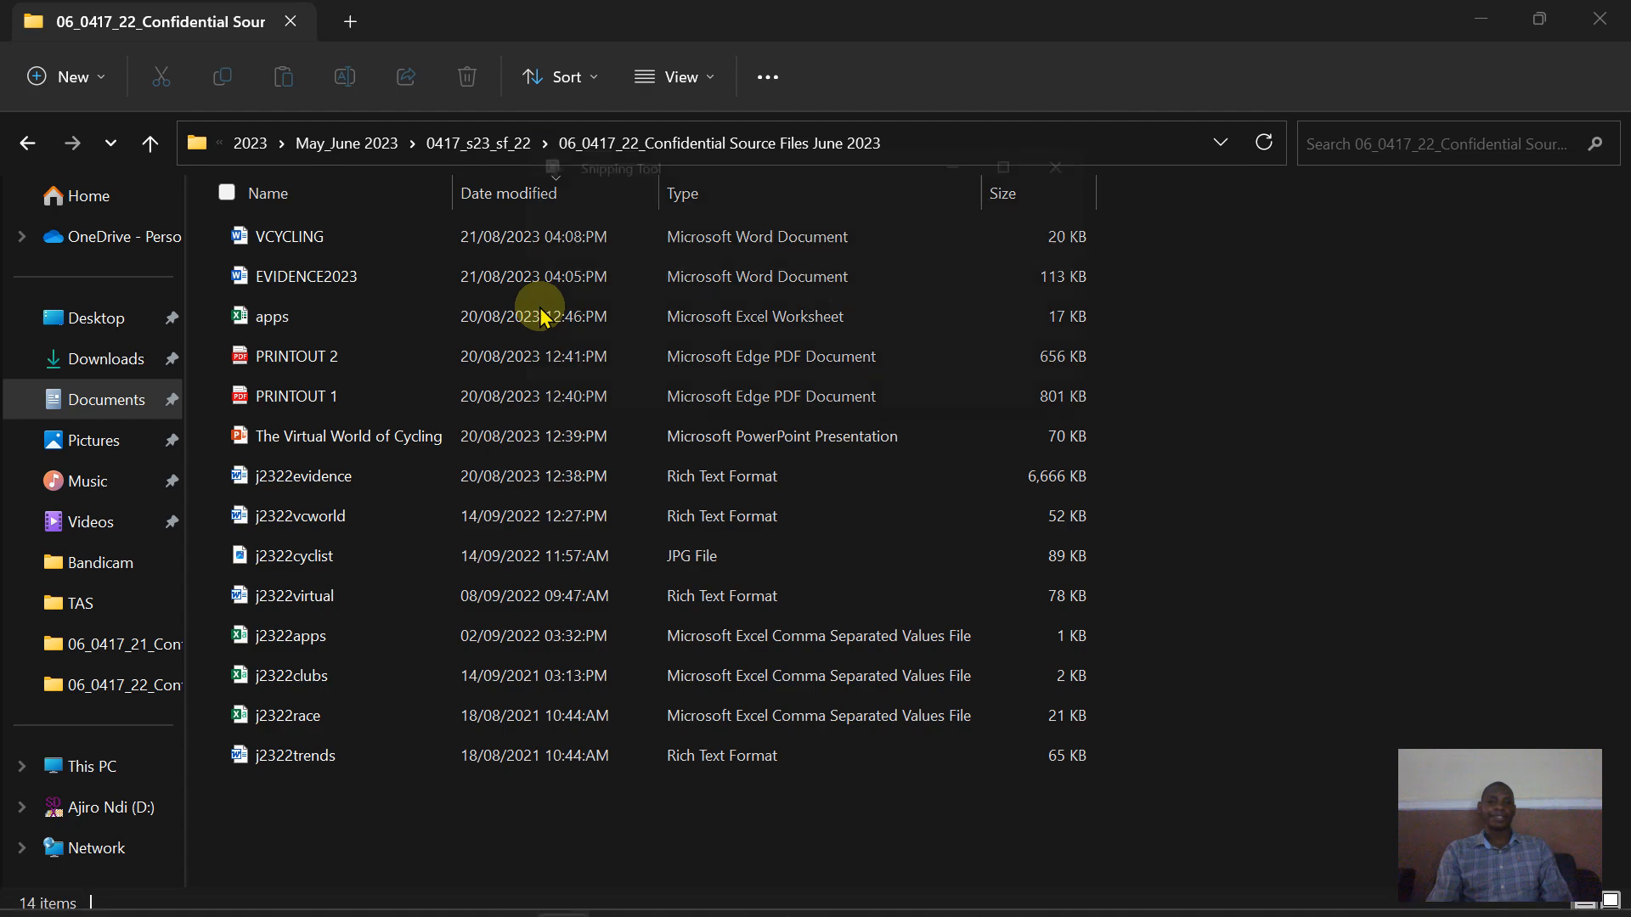
pyautogui.click(548, 208)
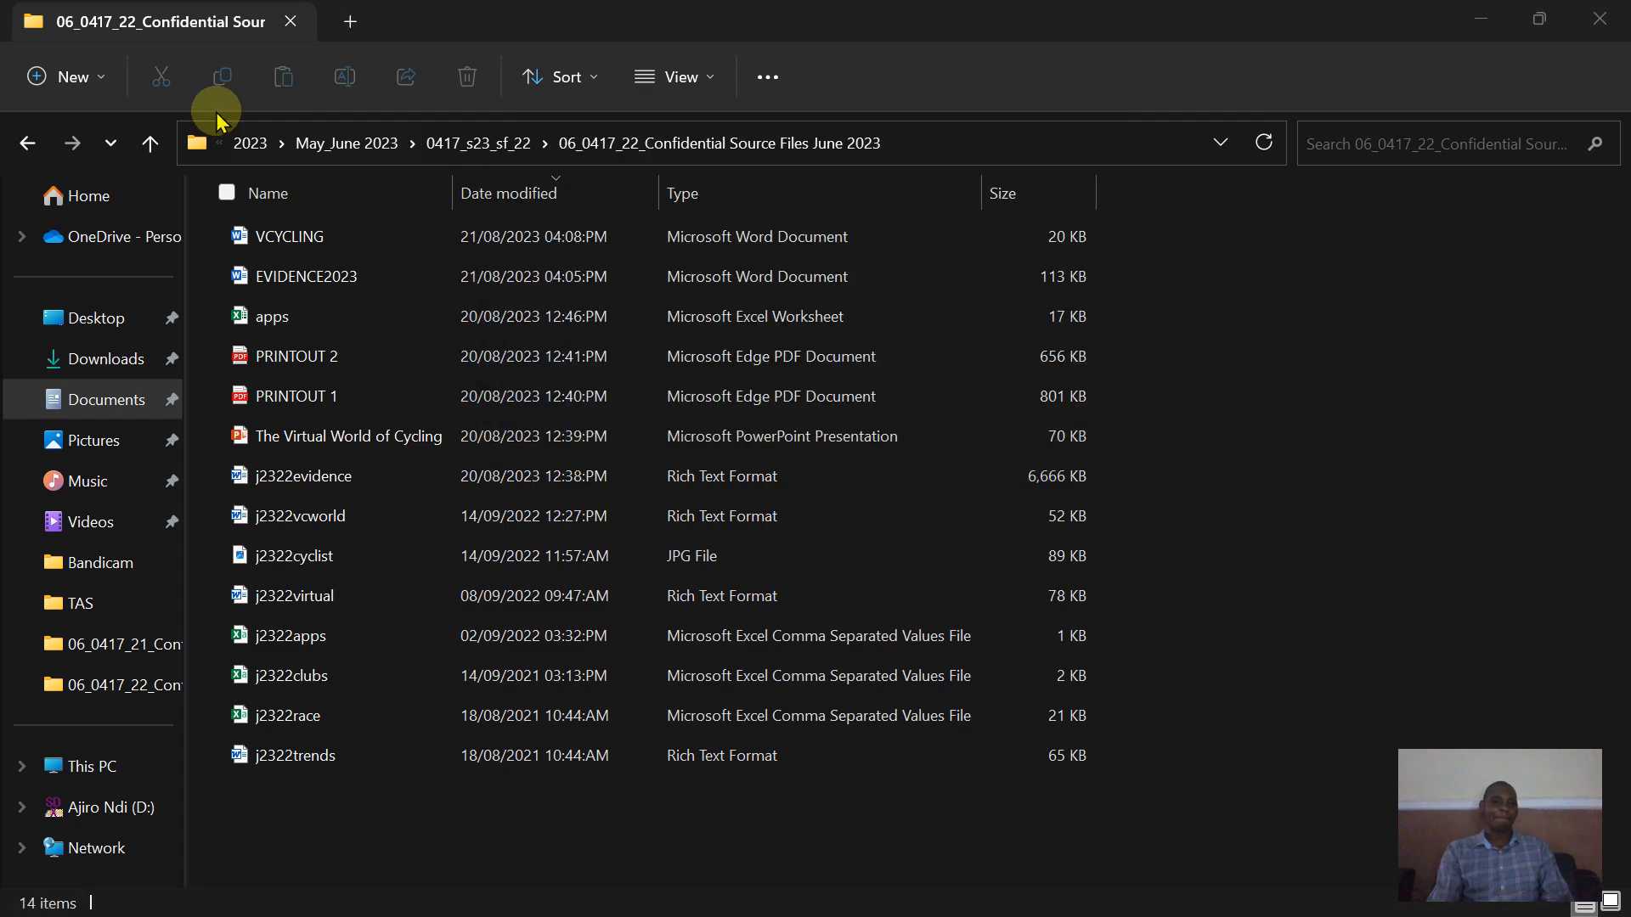
pyautogui.moveTo(170, 118); pyautogui.dragTo(1116, 259)
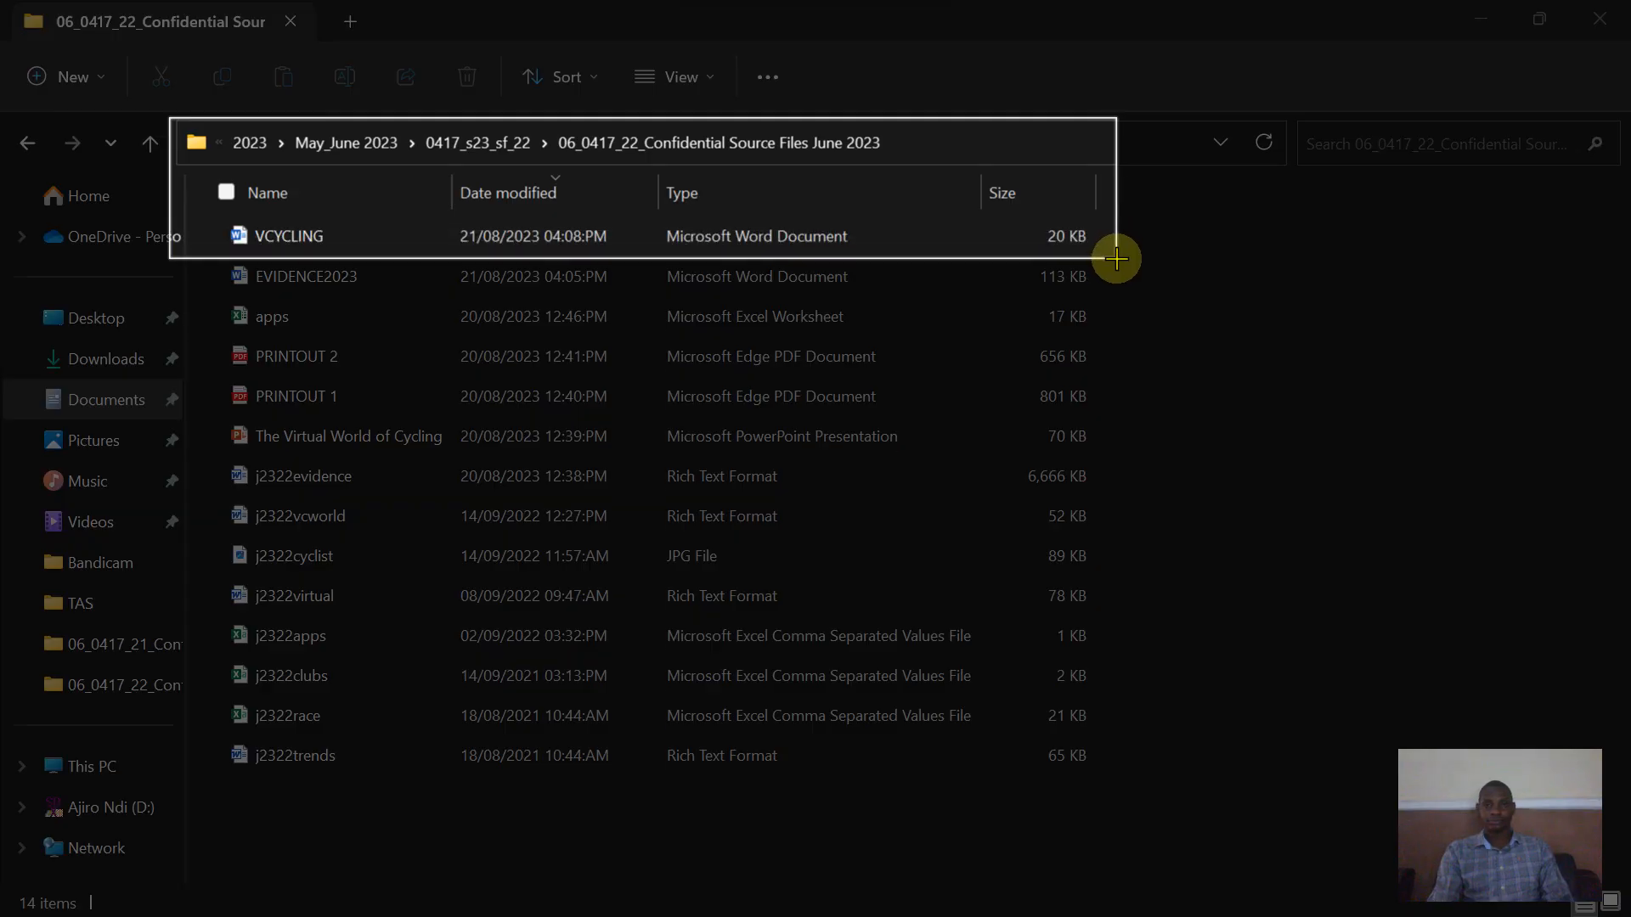
pyautogui.moveTo(1116, 258); pyautogui.dragTo(1116, 268)
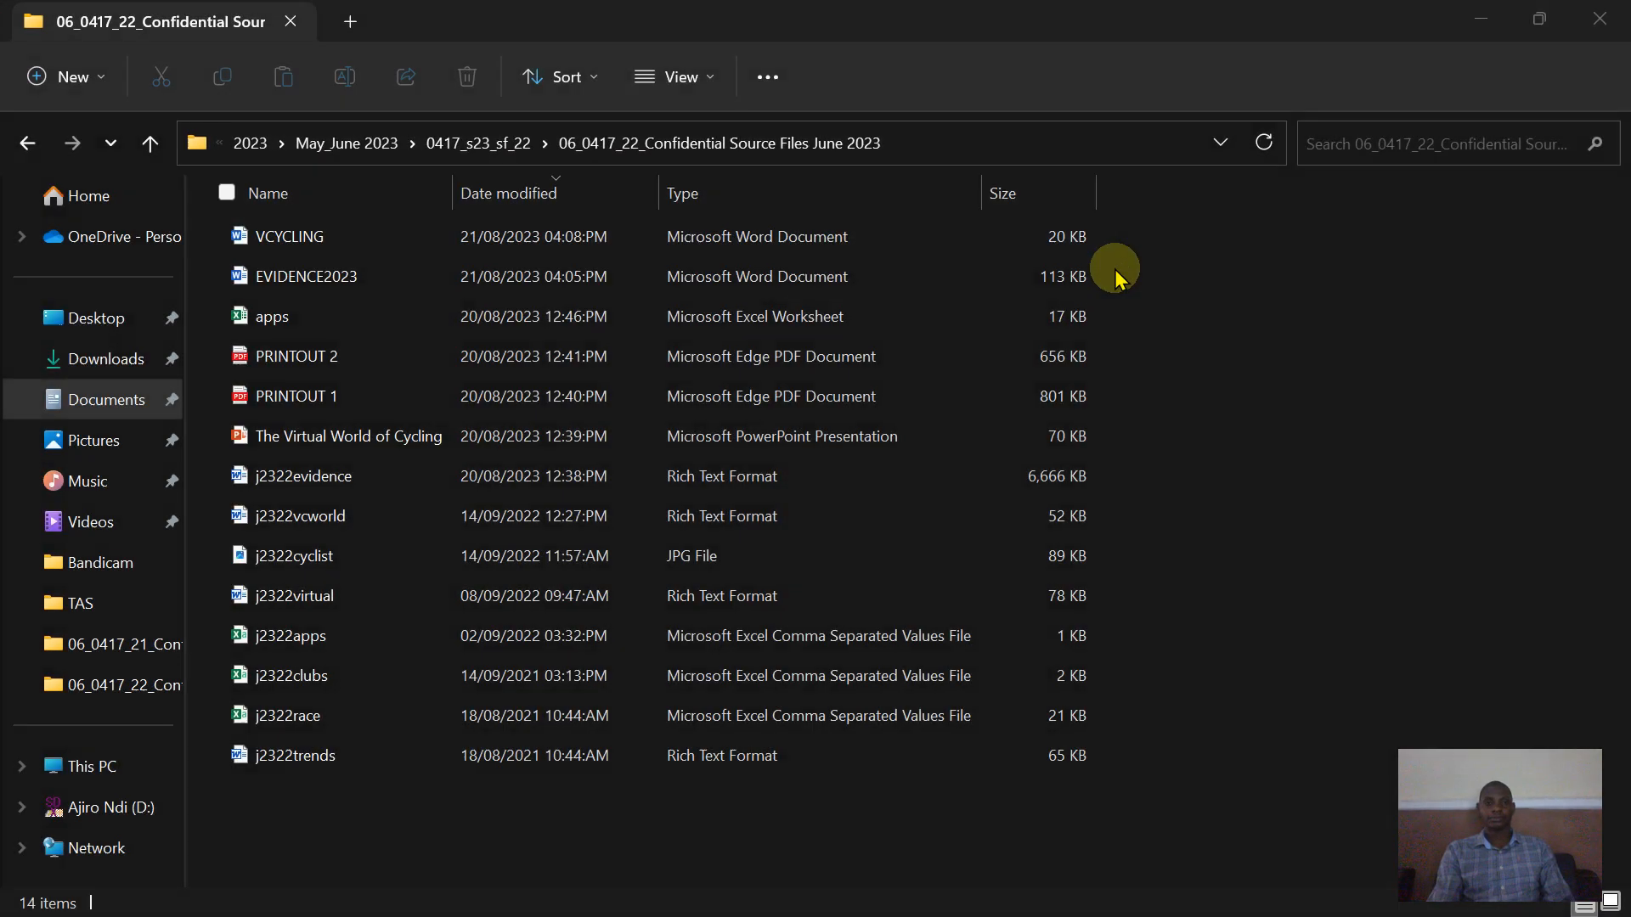
# - Paste the screenshot on a new line below Step 1 evidence in EVIDENCE2023
pyautogui.moveTo(1044, 902)
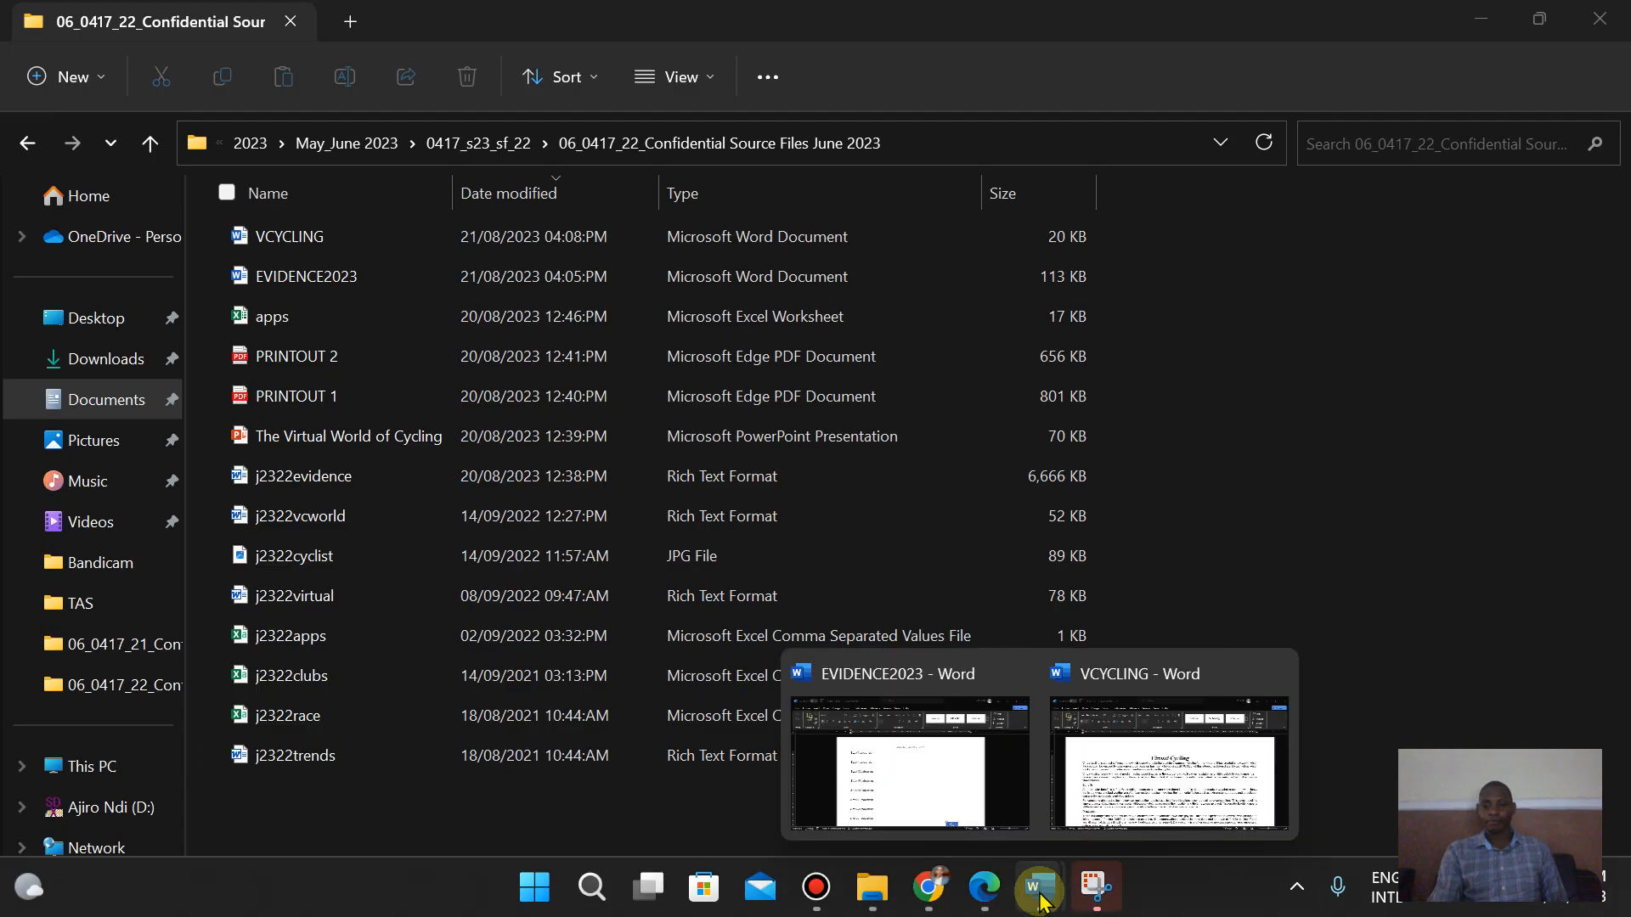
pyautogui.click(875, 743)
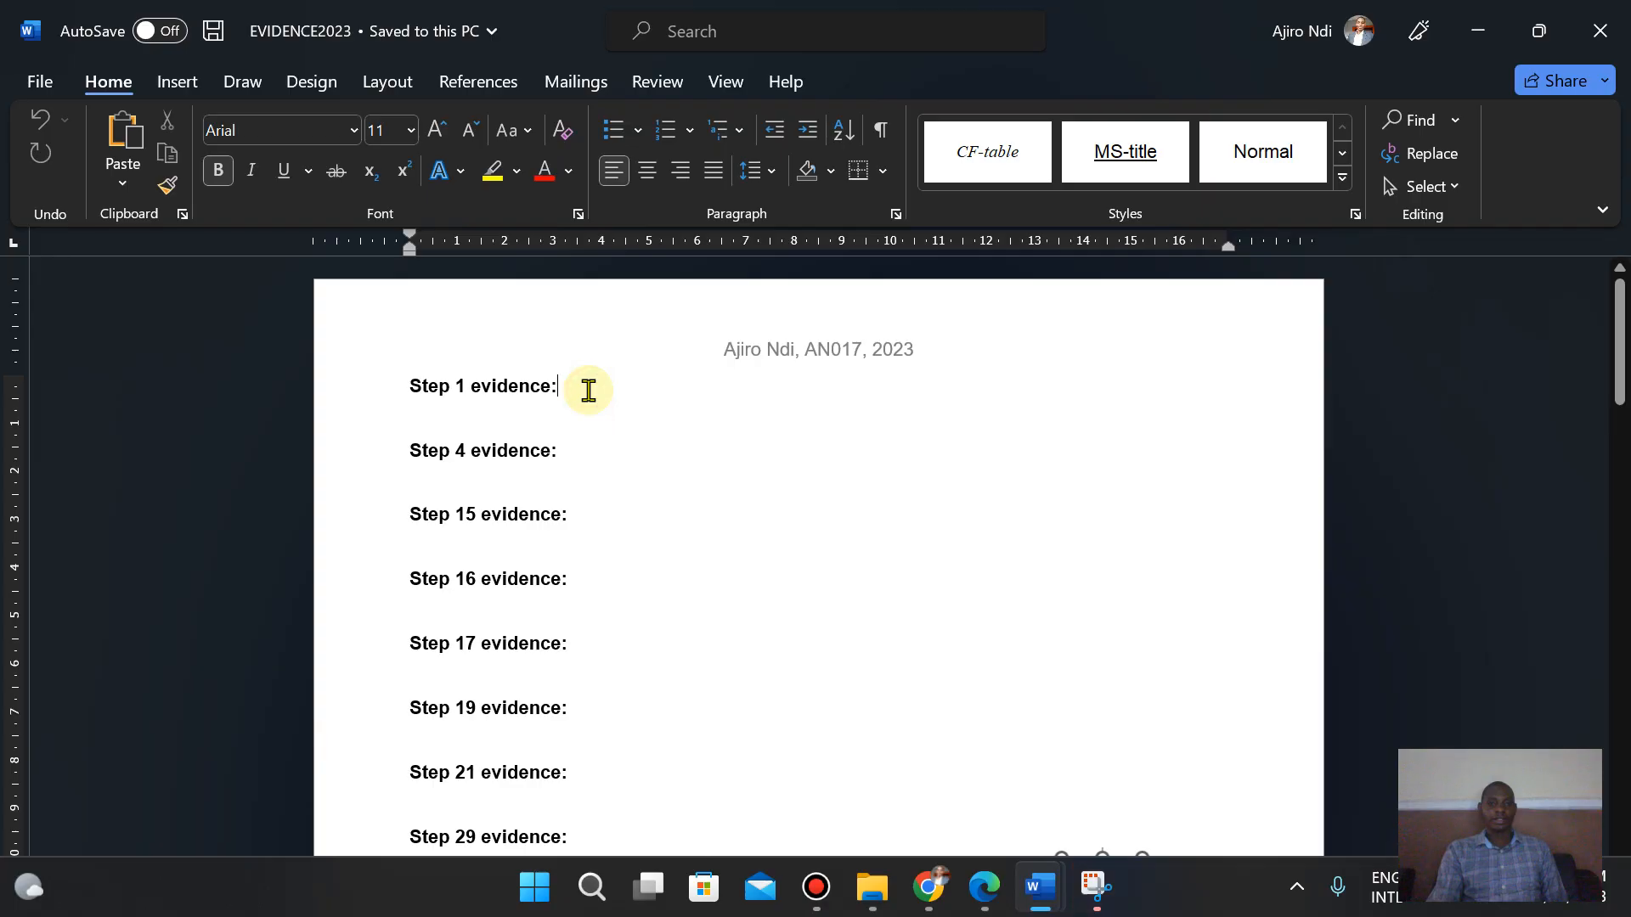
pyautogui.press('Return')
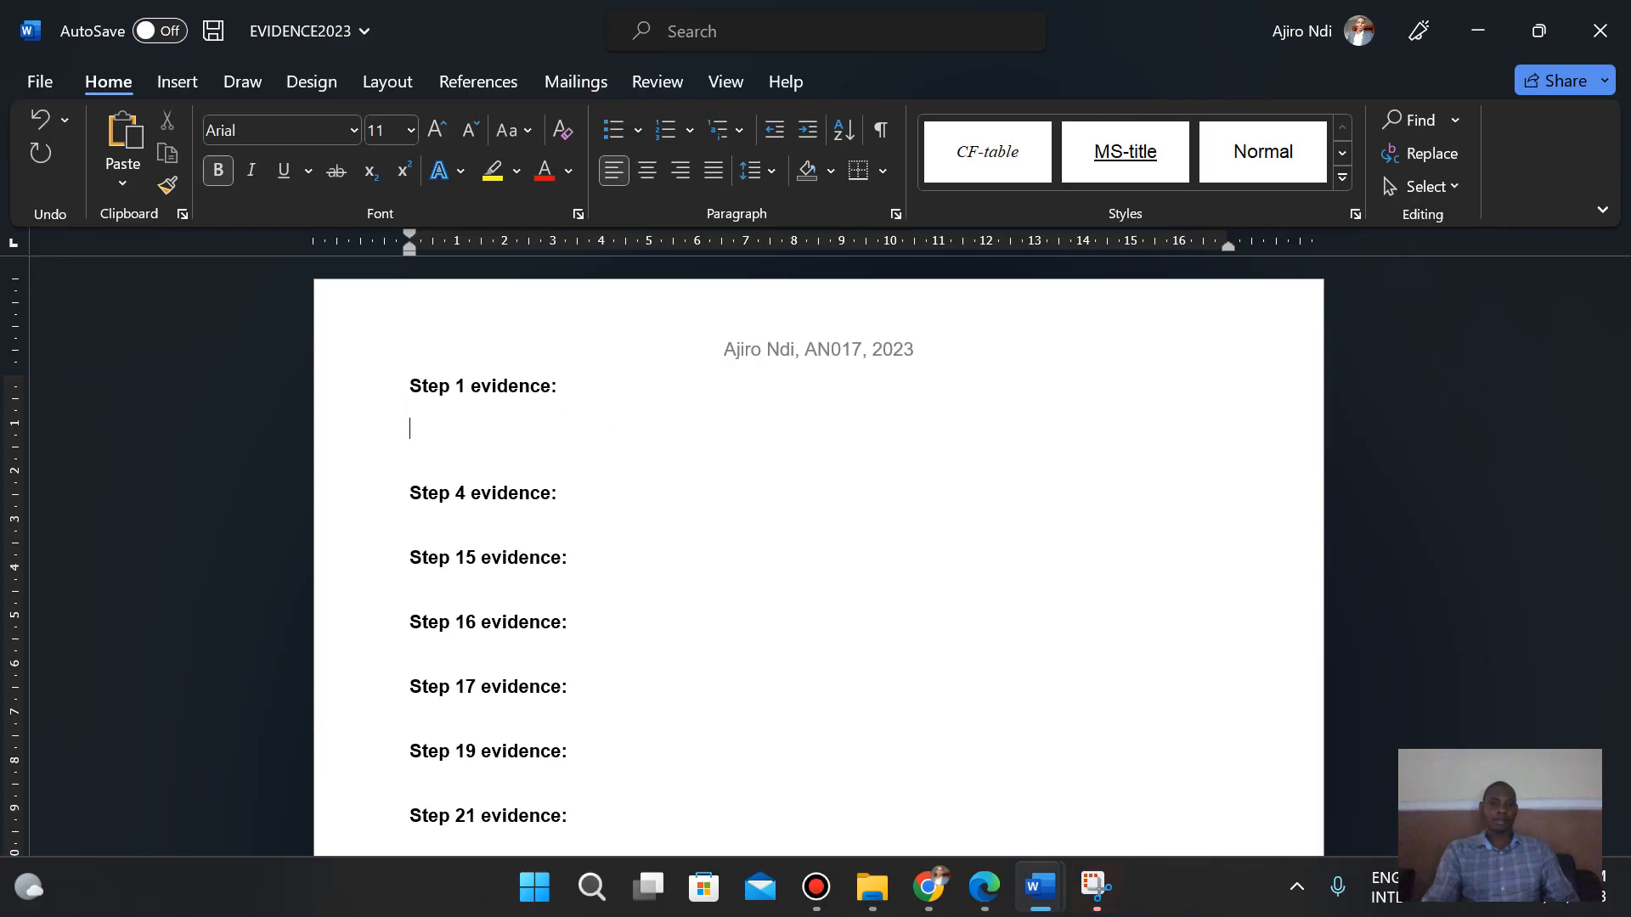
pyautogui.rightClick(414, 430)
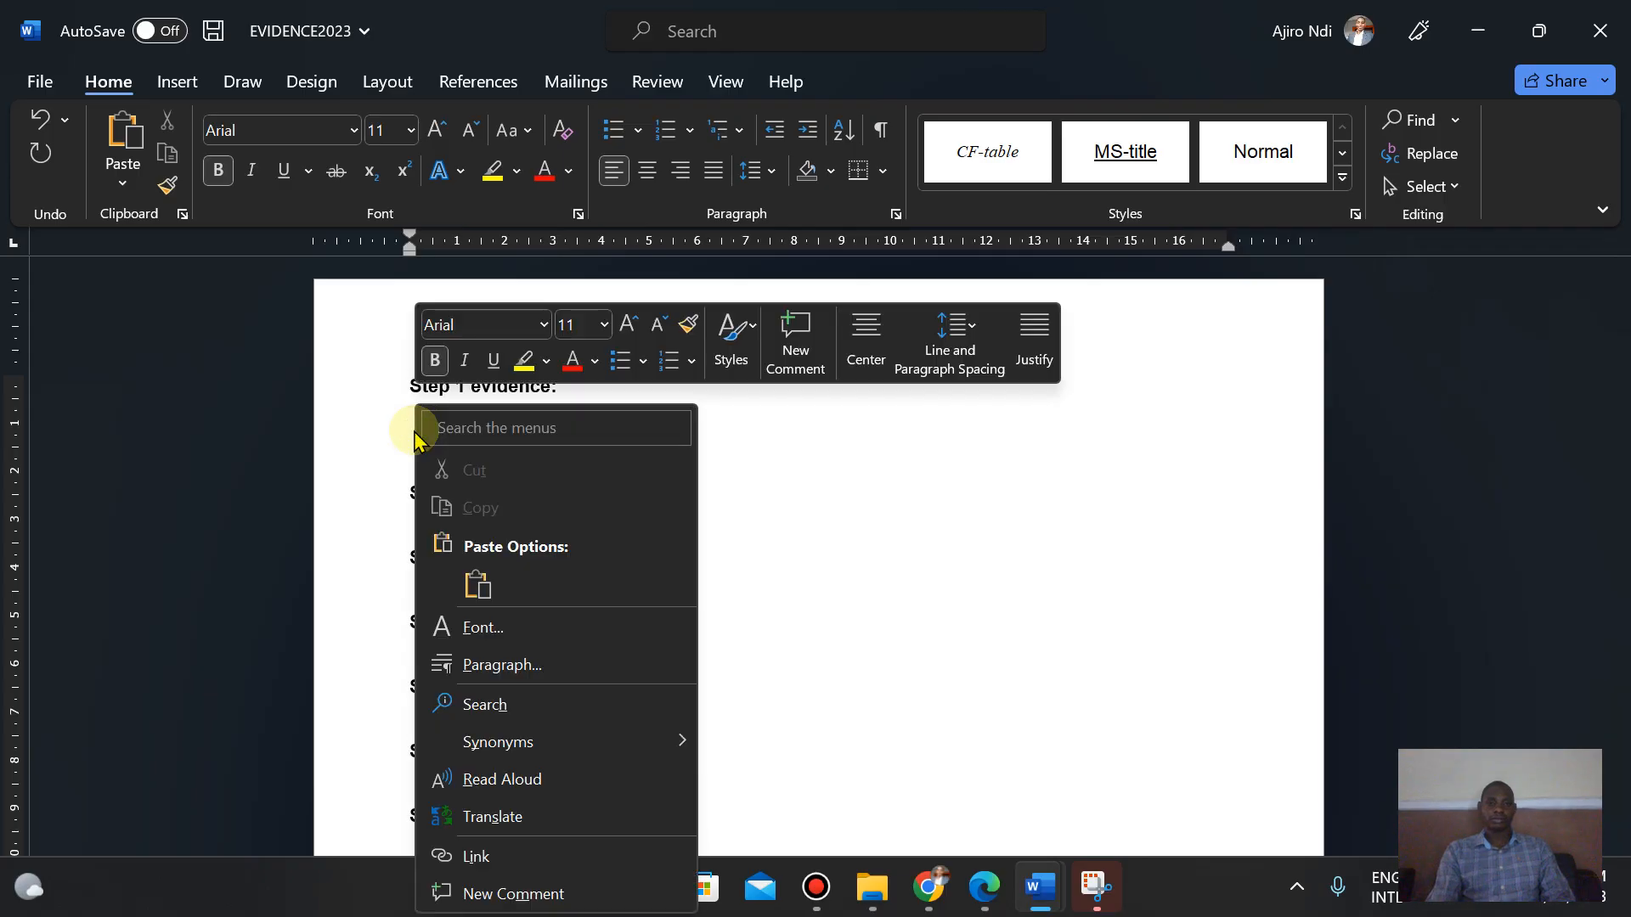
pyautogui.click(478, 570)
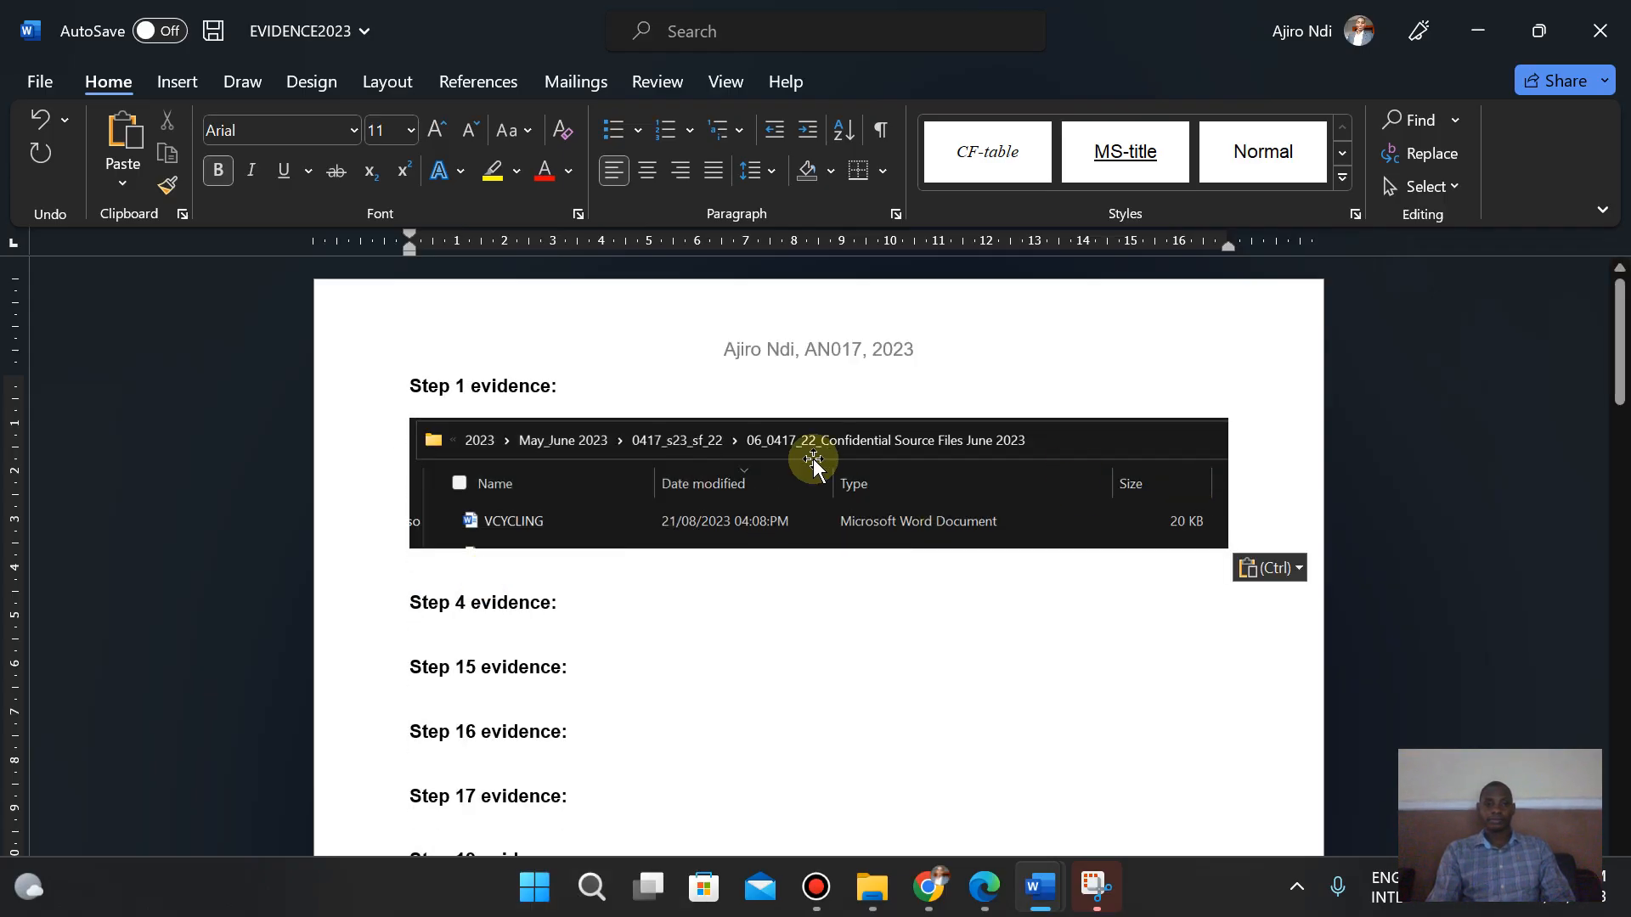
# - Crop a thin strip off the left edge of the pasted screenshot
pyautogui.click(633, 483)
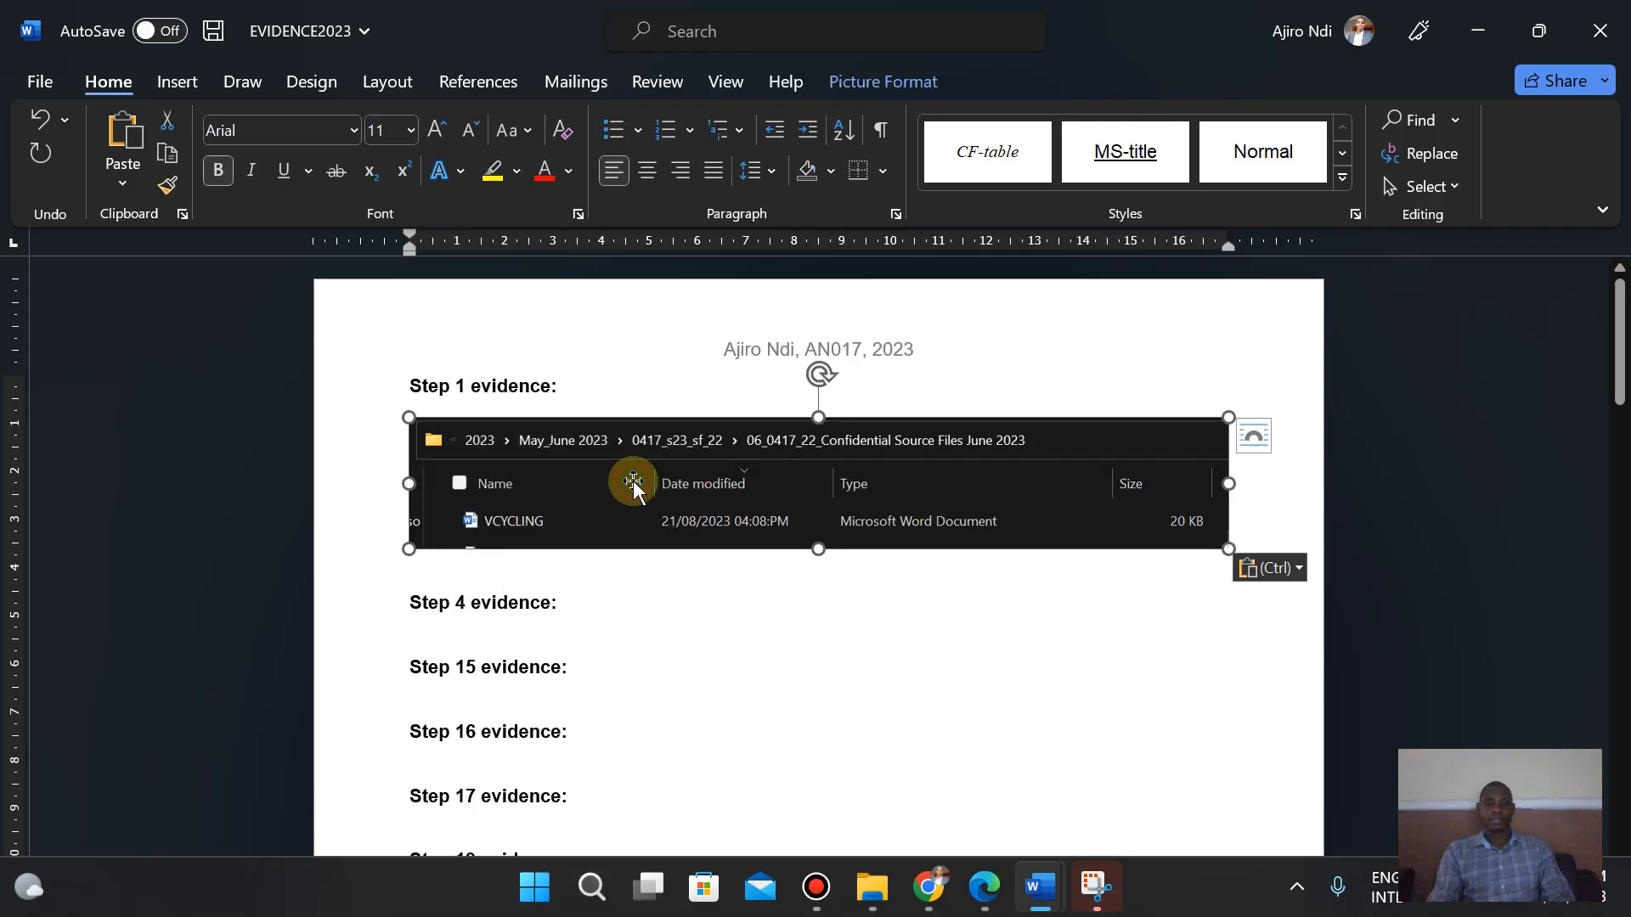
pyautogui.click(883, 80)
pyautogui.click(1383, 127)
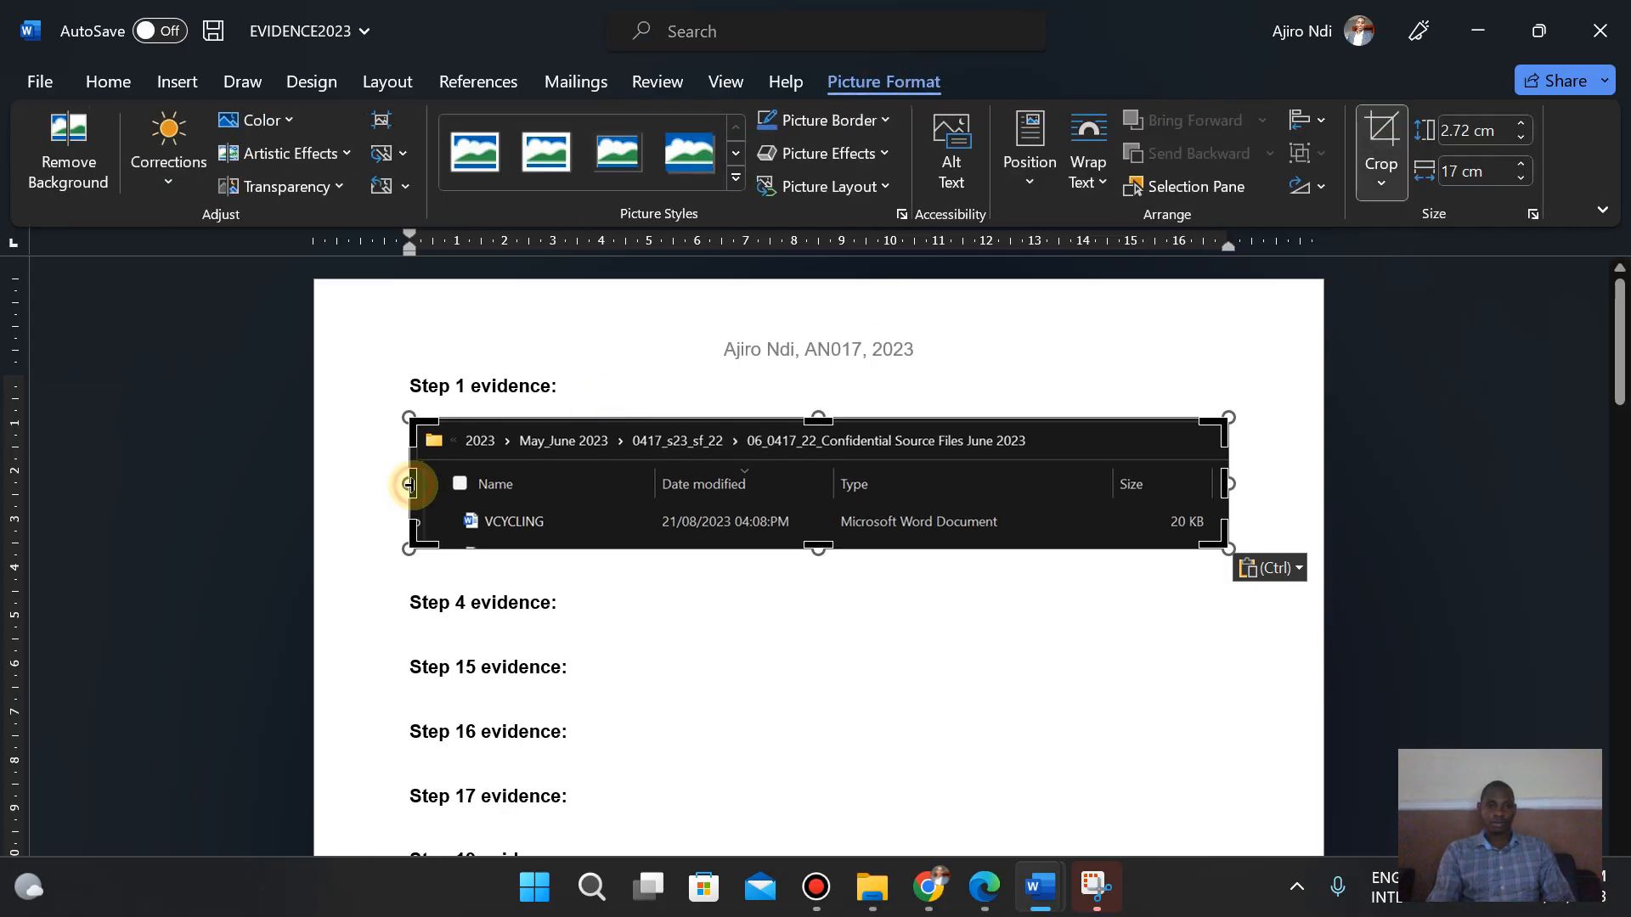
pyautogui.moveTo(410, 484); pyautogui.dragTo(415, 485)
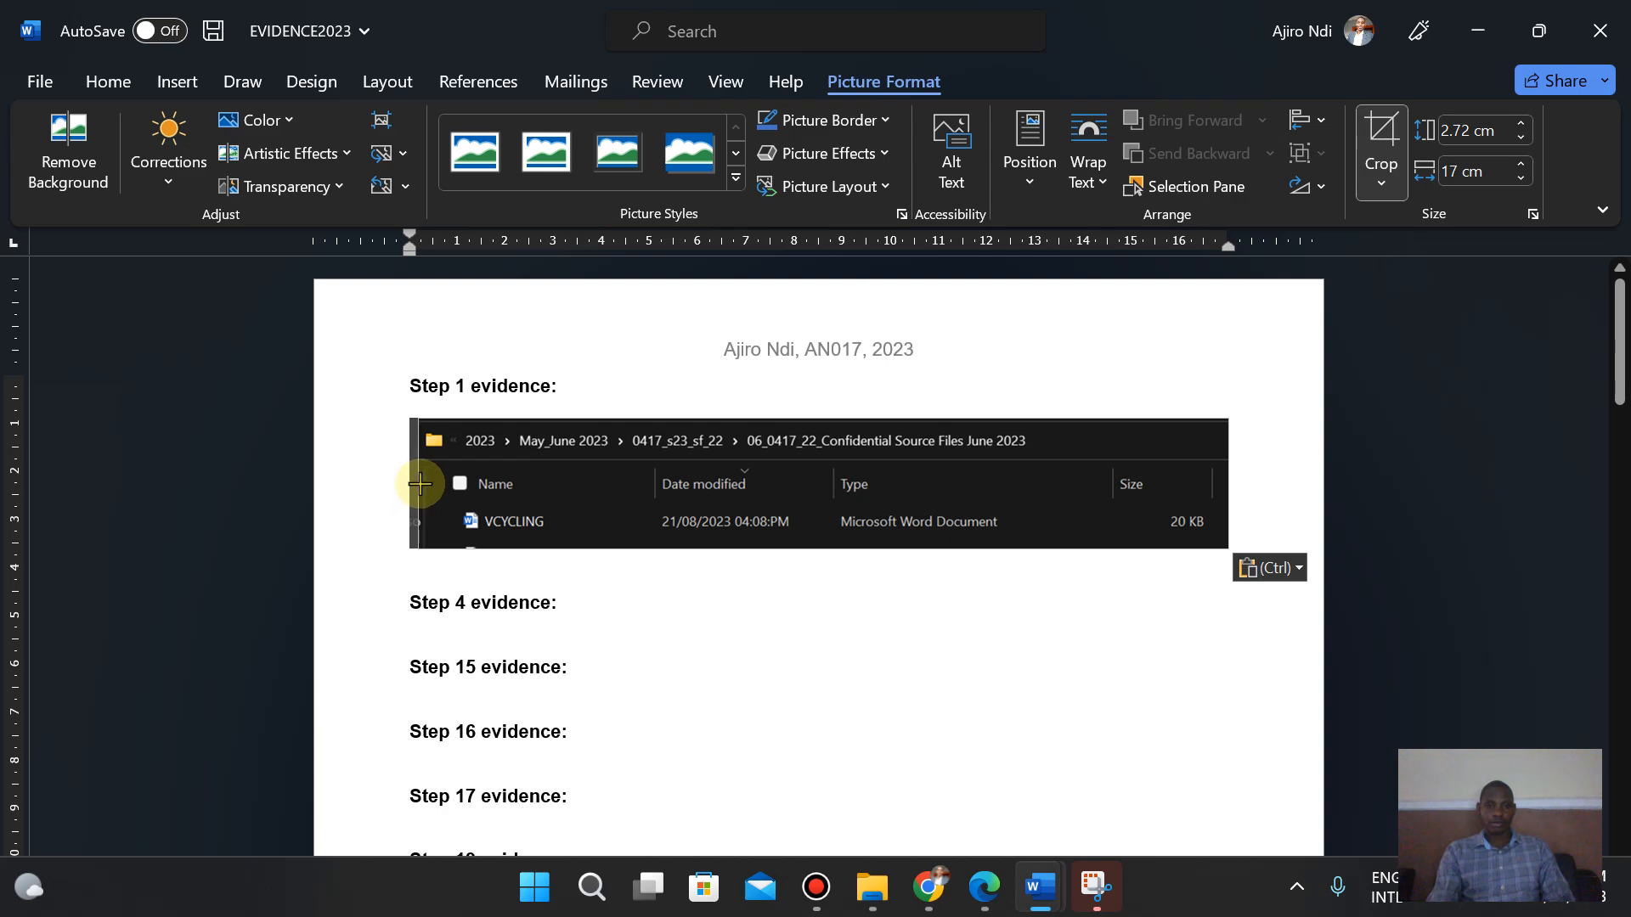
pyautogui.moveTo(421, 484); pyautogui.dragTo(421, 484)
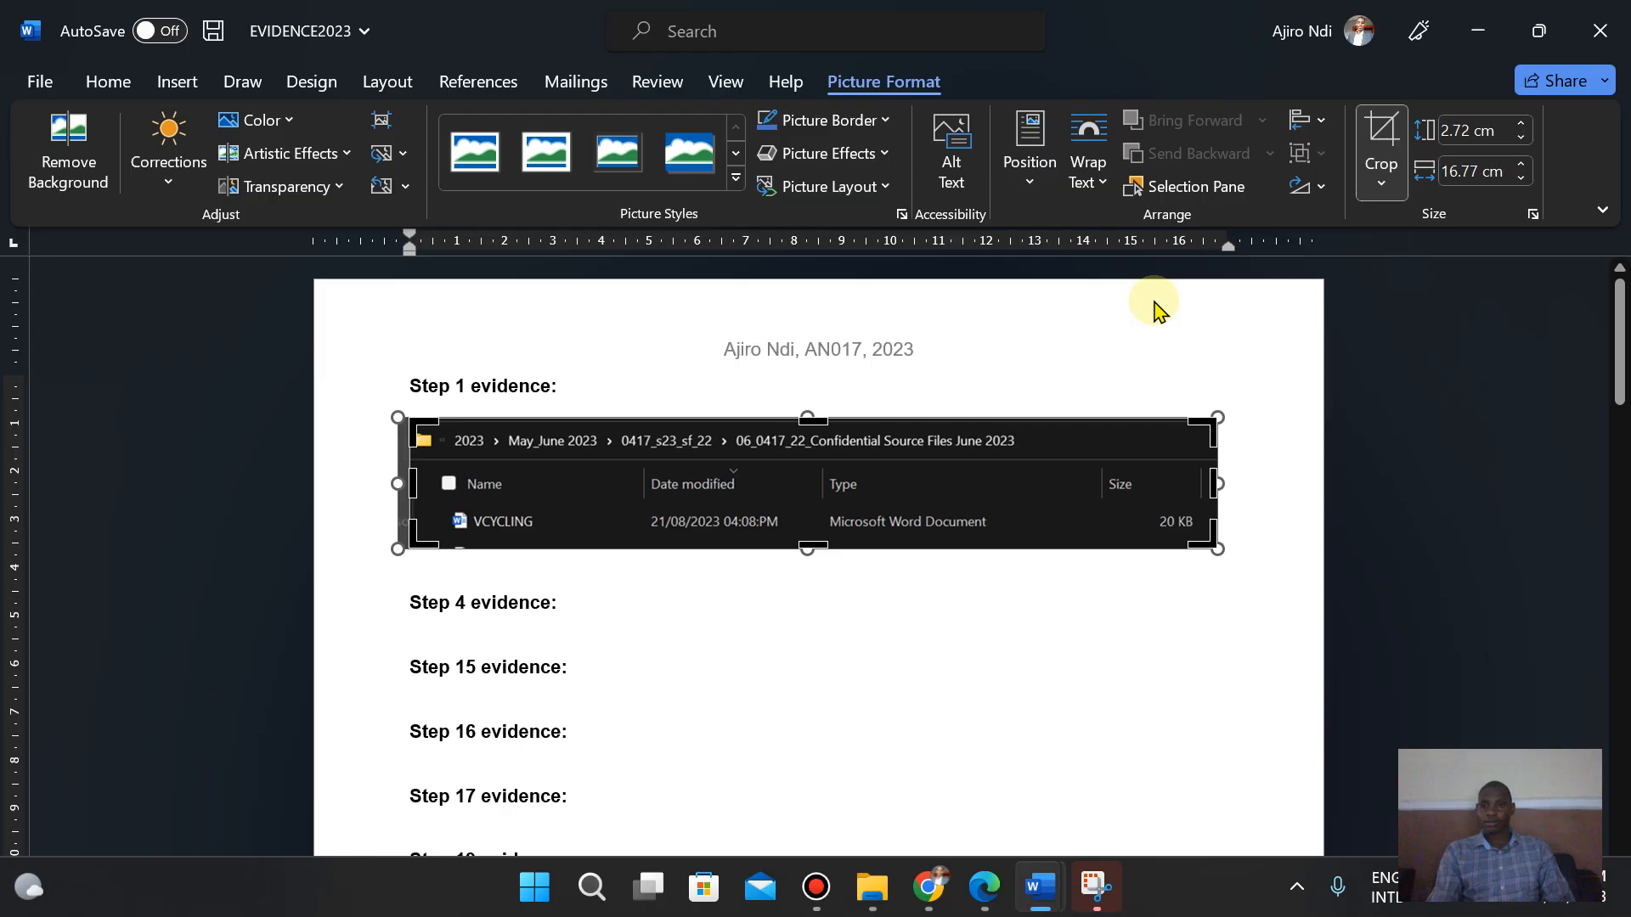
pyautogui.click(1382, 140)
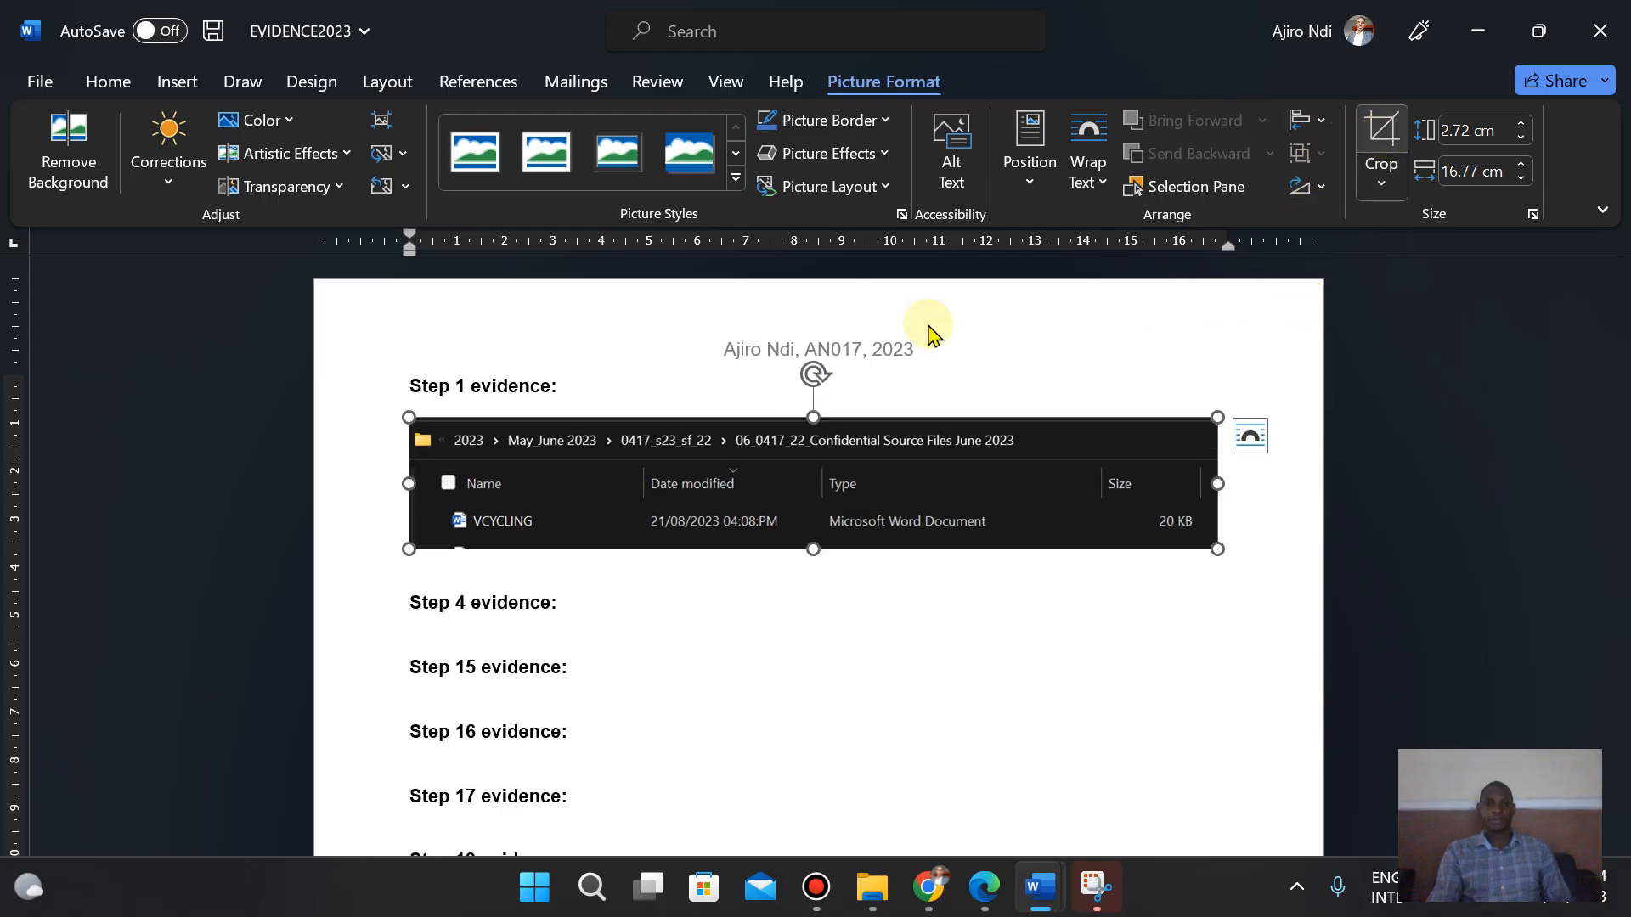
# - Review the step 1 and step 2 instructions in the question paper
pyautogui.click(787, 624)
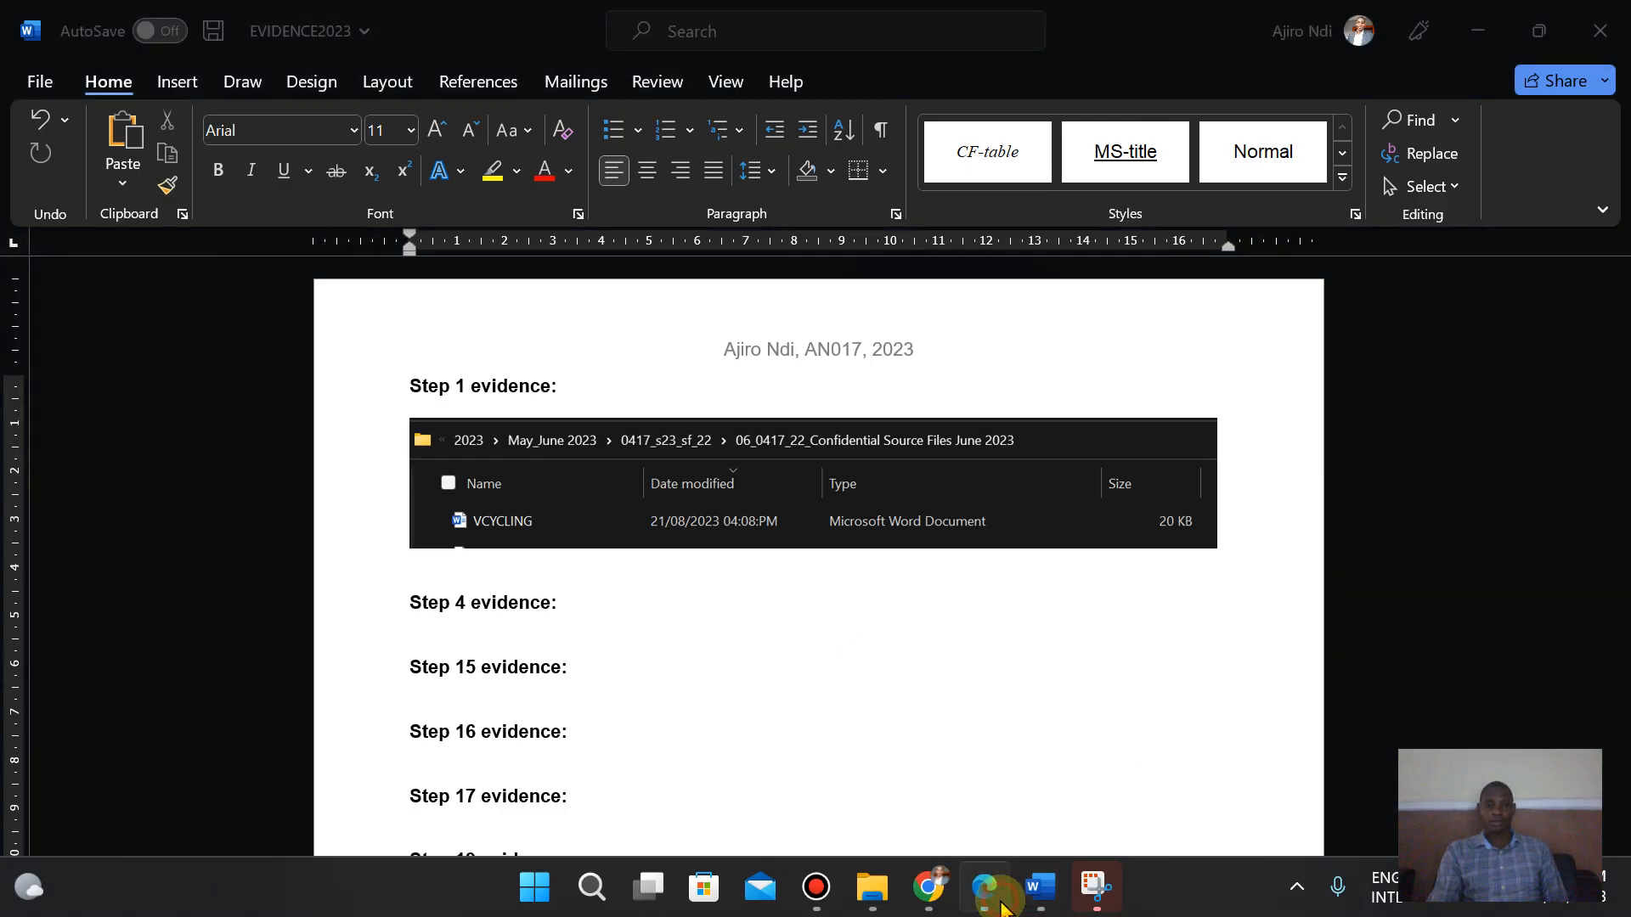
pyautogui.click(1003, 907)
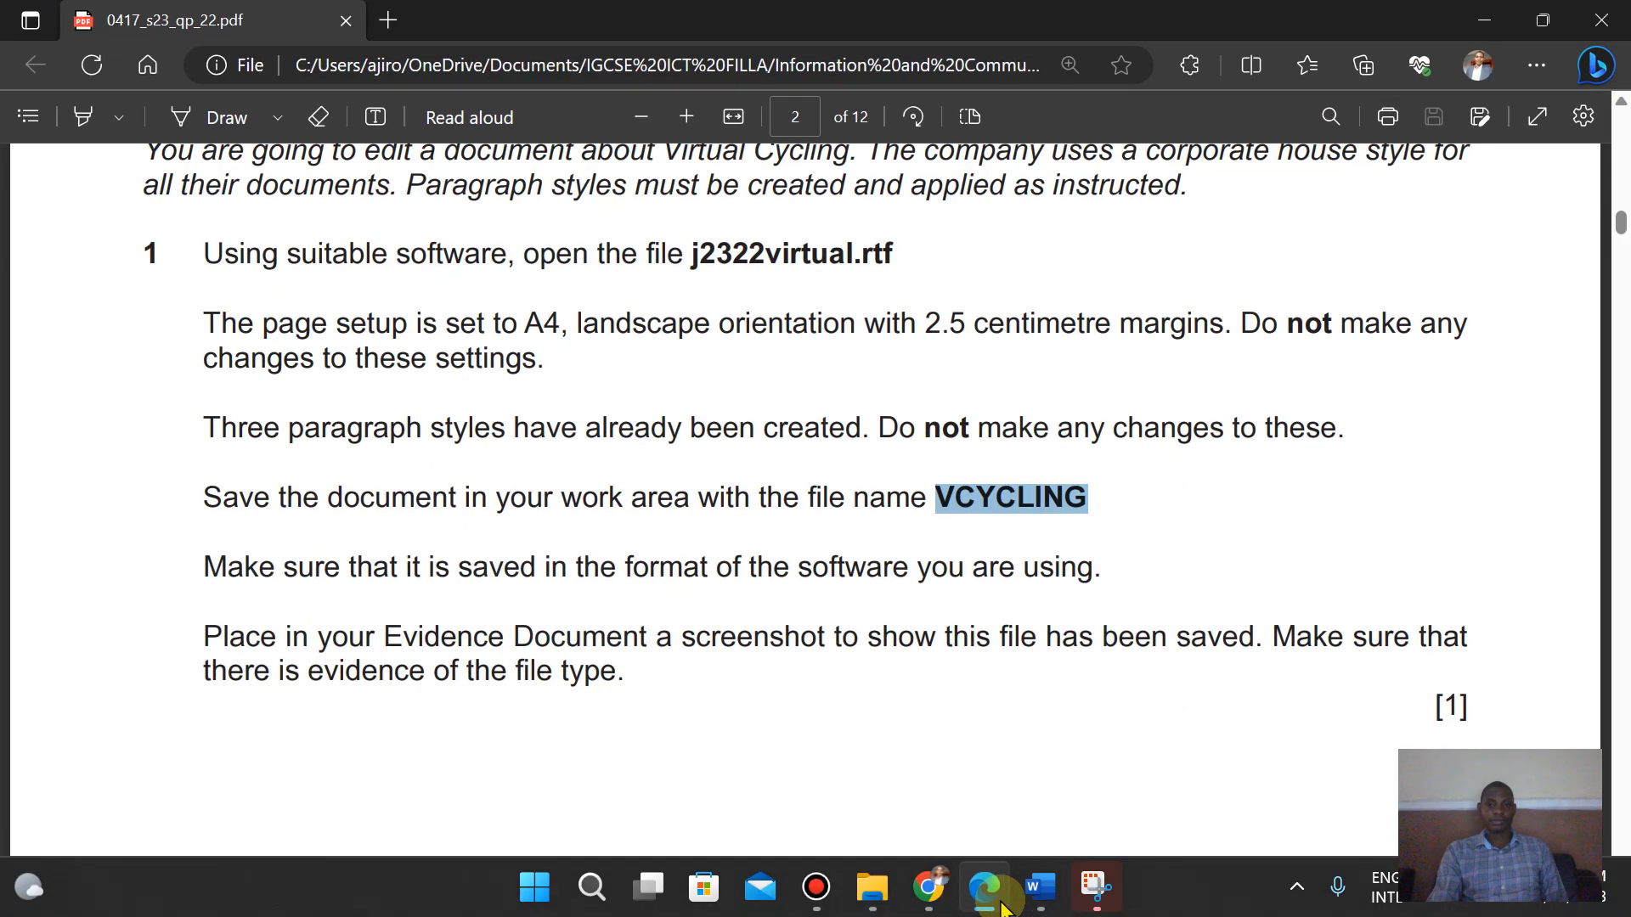
pyautogui.press('Down')
pyautogui.press('Down')
pyautogui.press('Down')
pyautogui.press('Down')
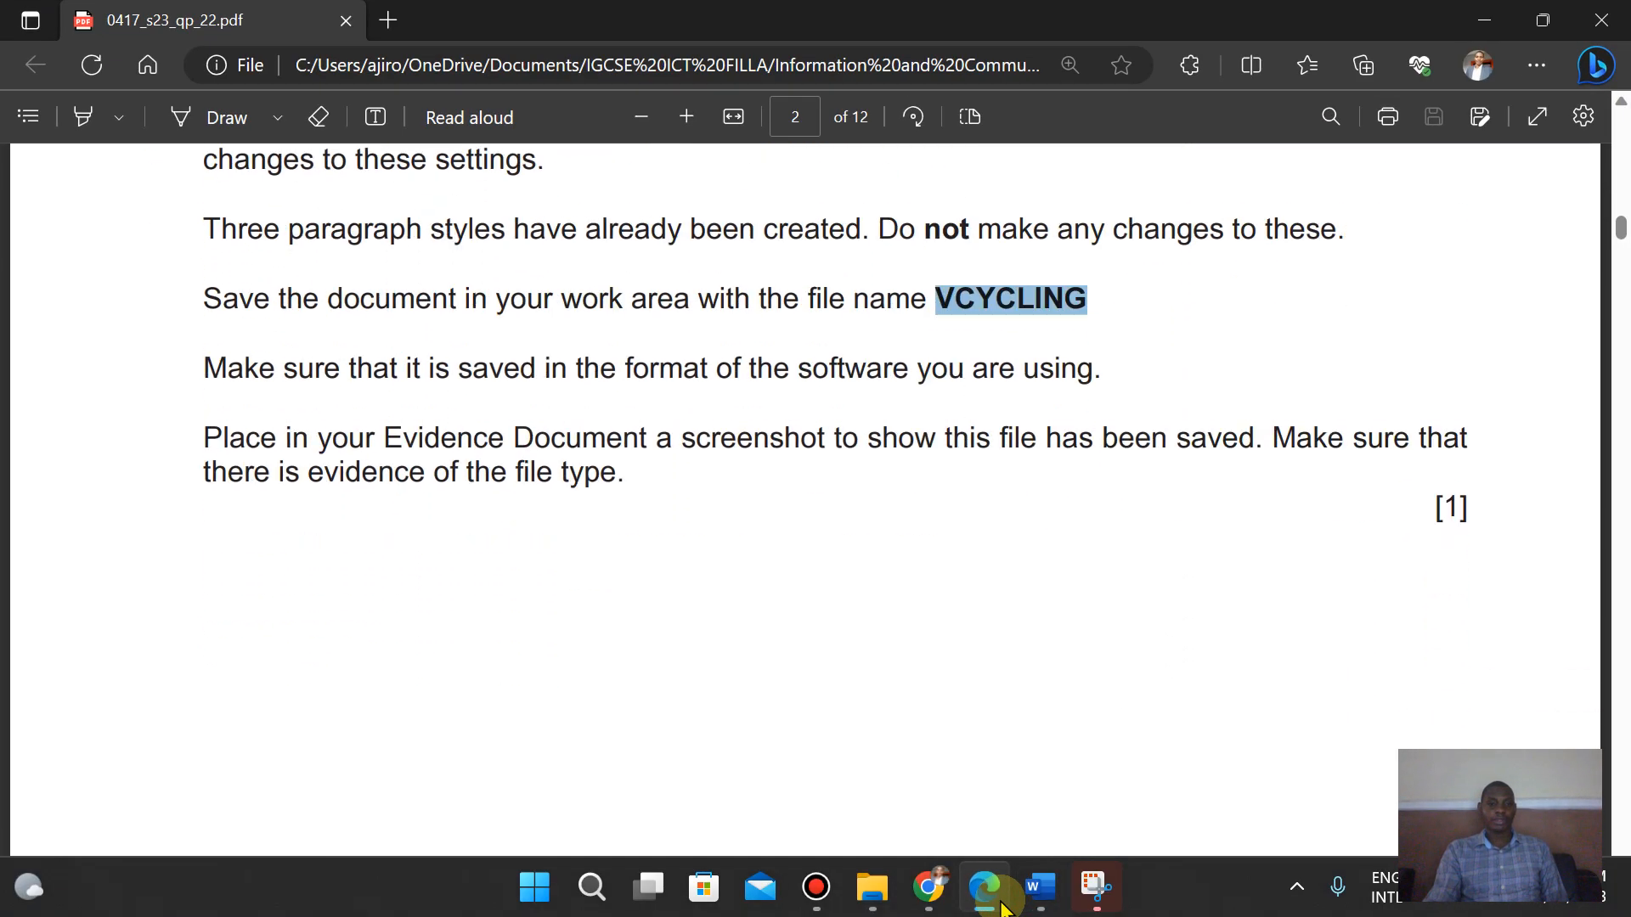
pyautogui.press('Down')
pyautogui.press('Down')
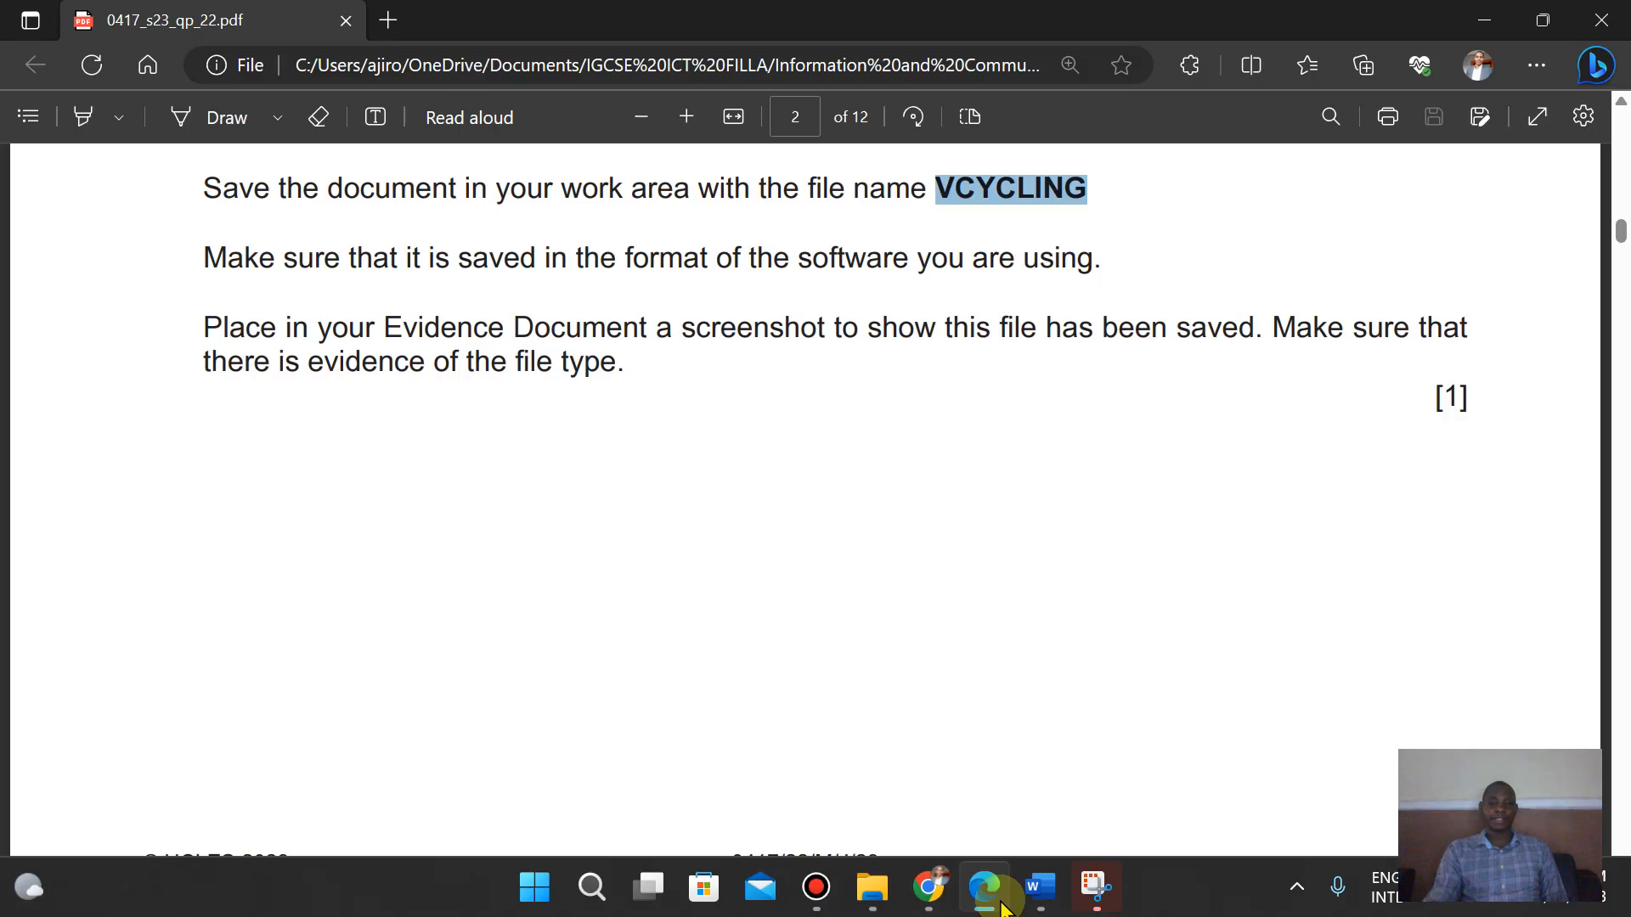
pyautogui.press('Up')
pyautogui.press('Up')
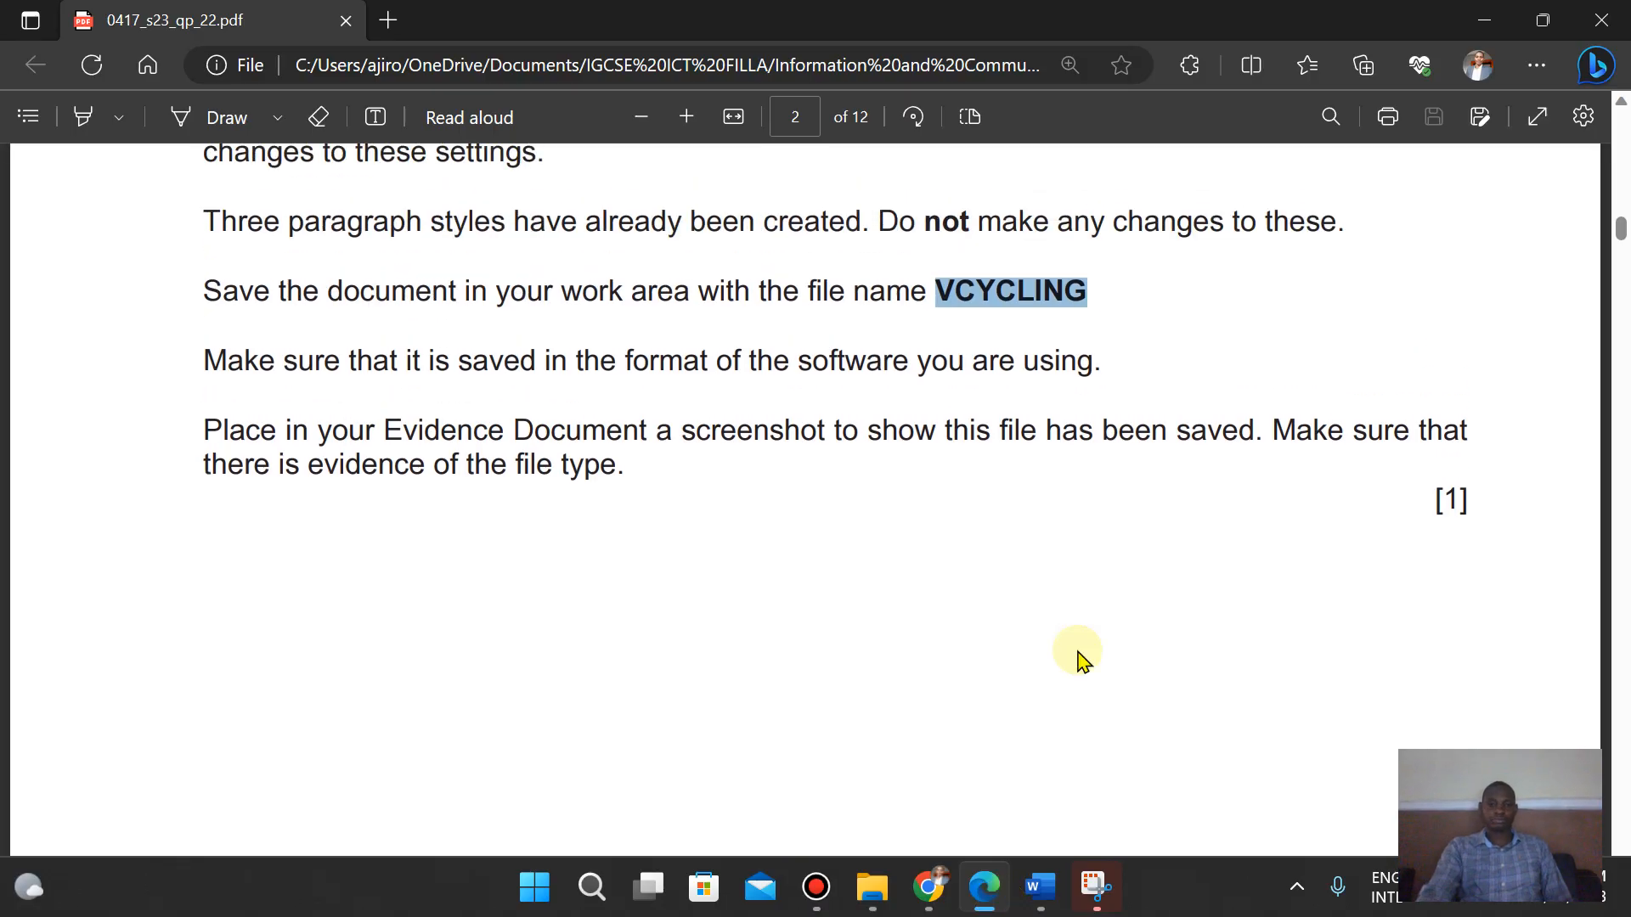
pyautogui.scroll(-6, 1079, 658)
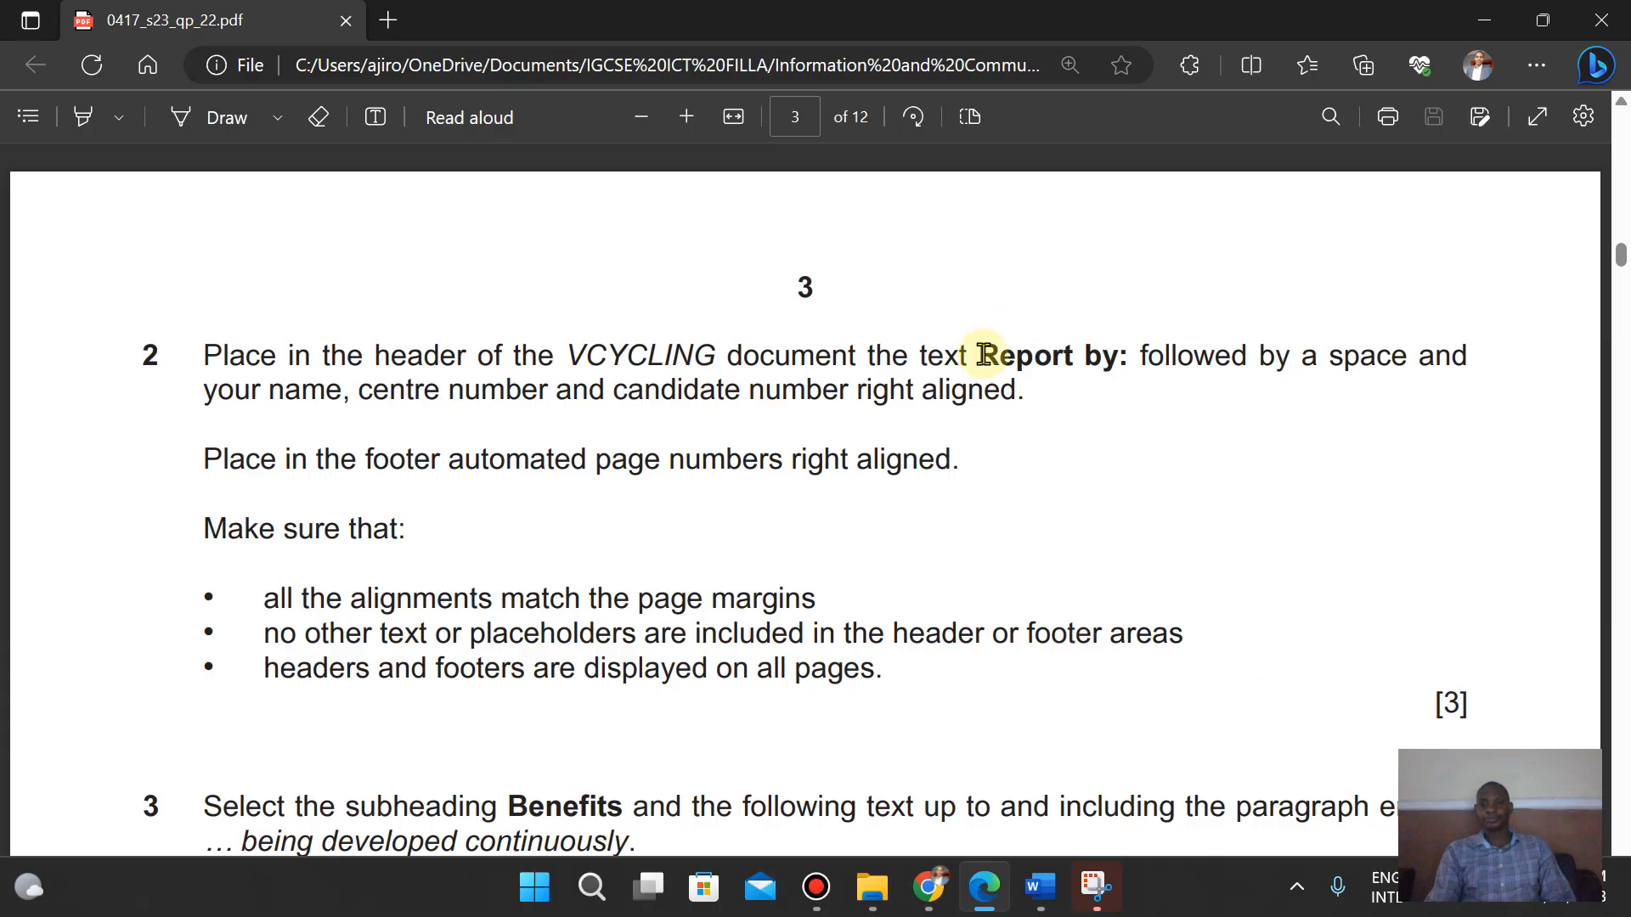
# - Copy the text Report by: from question 2 of the question paper and return to the VCYCLING document
pyautogui.moveTo(983, 354); pyautogui.dragTo(1128, 361)
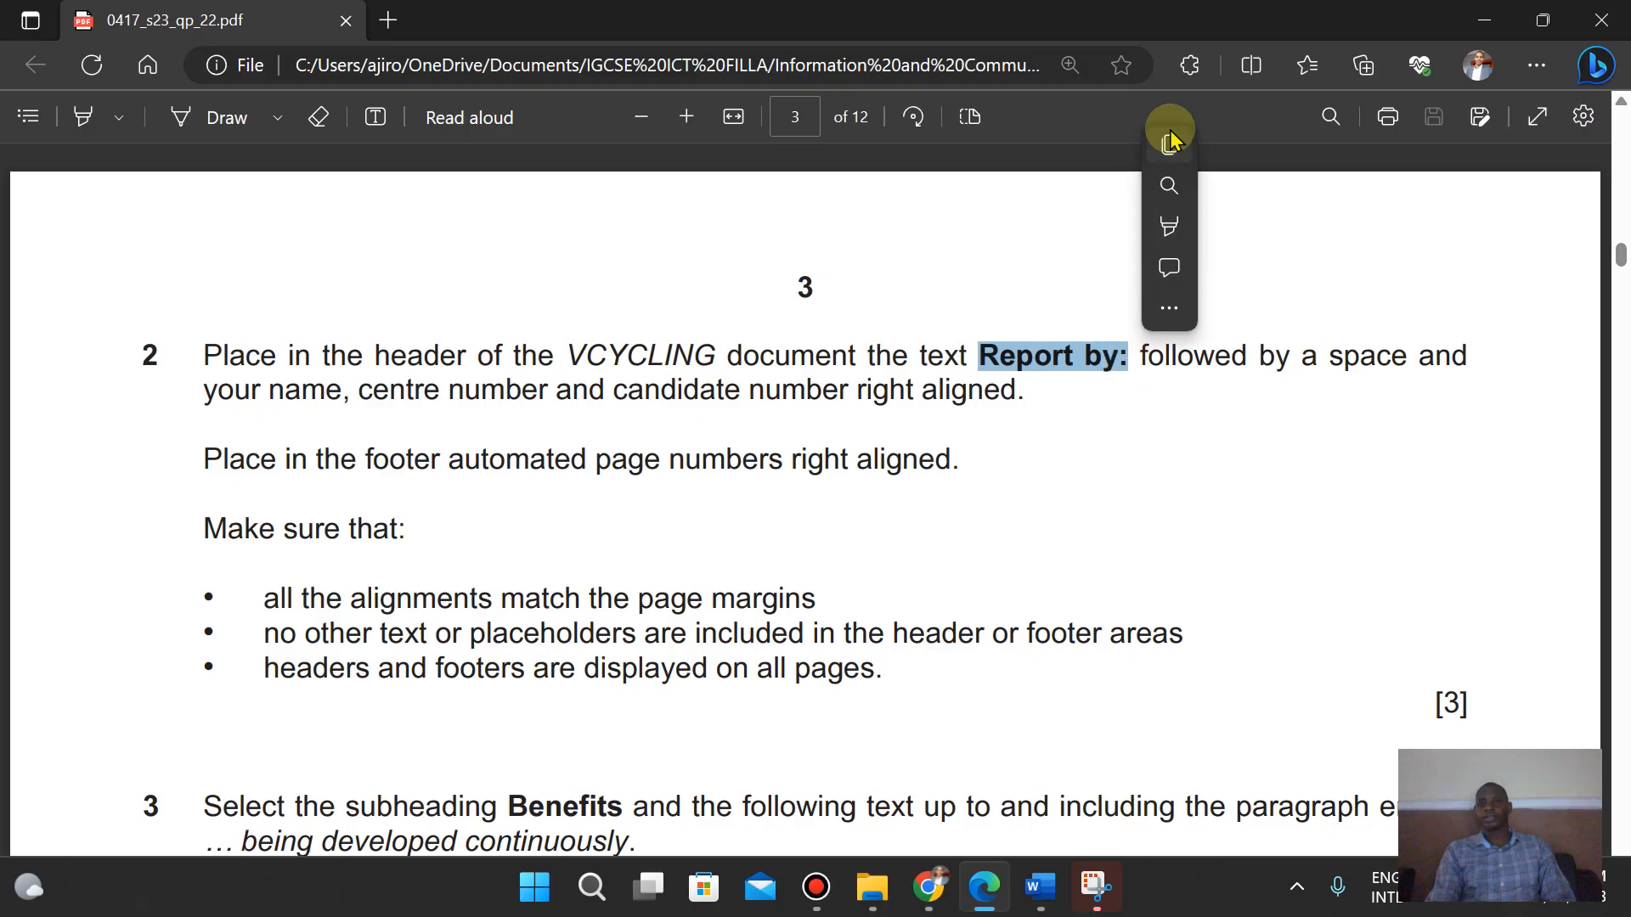
pyautogui.click(1171, 148)
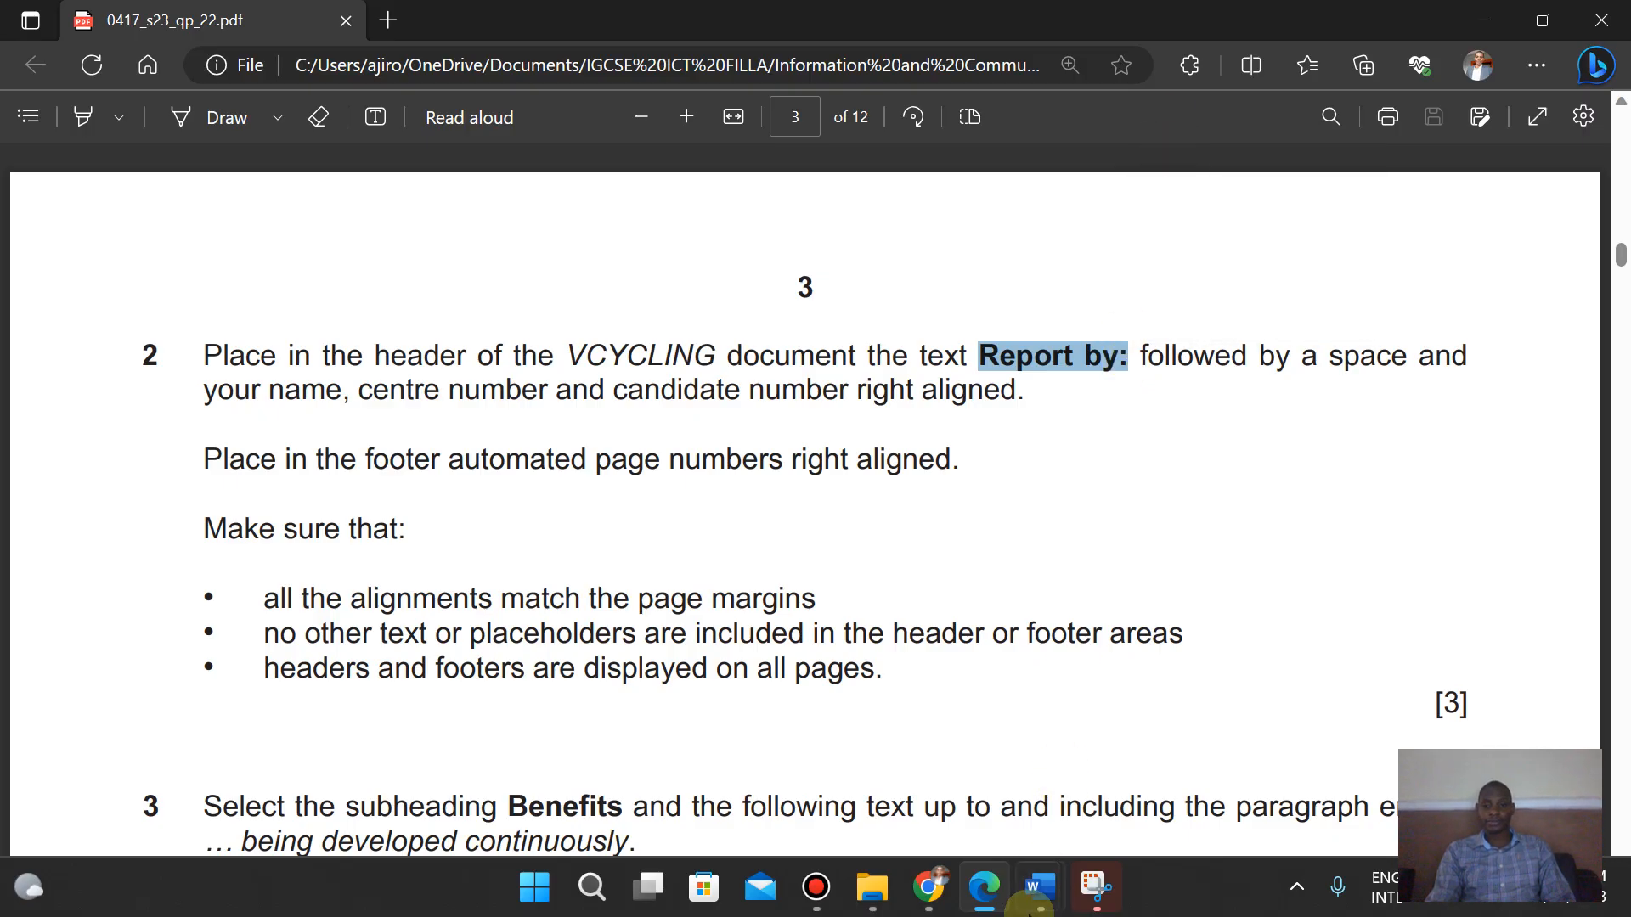
pyautogui.moveTo(1040, 888)
pyautogui.click(1132, 781)
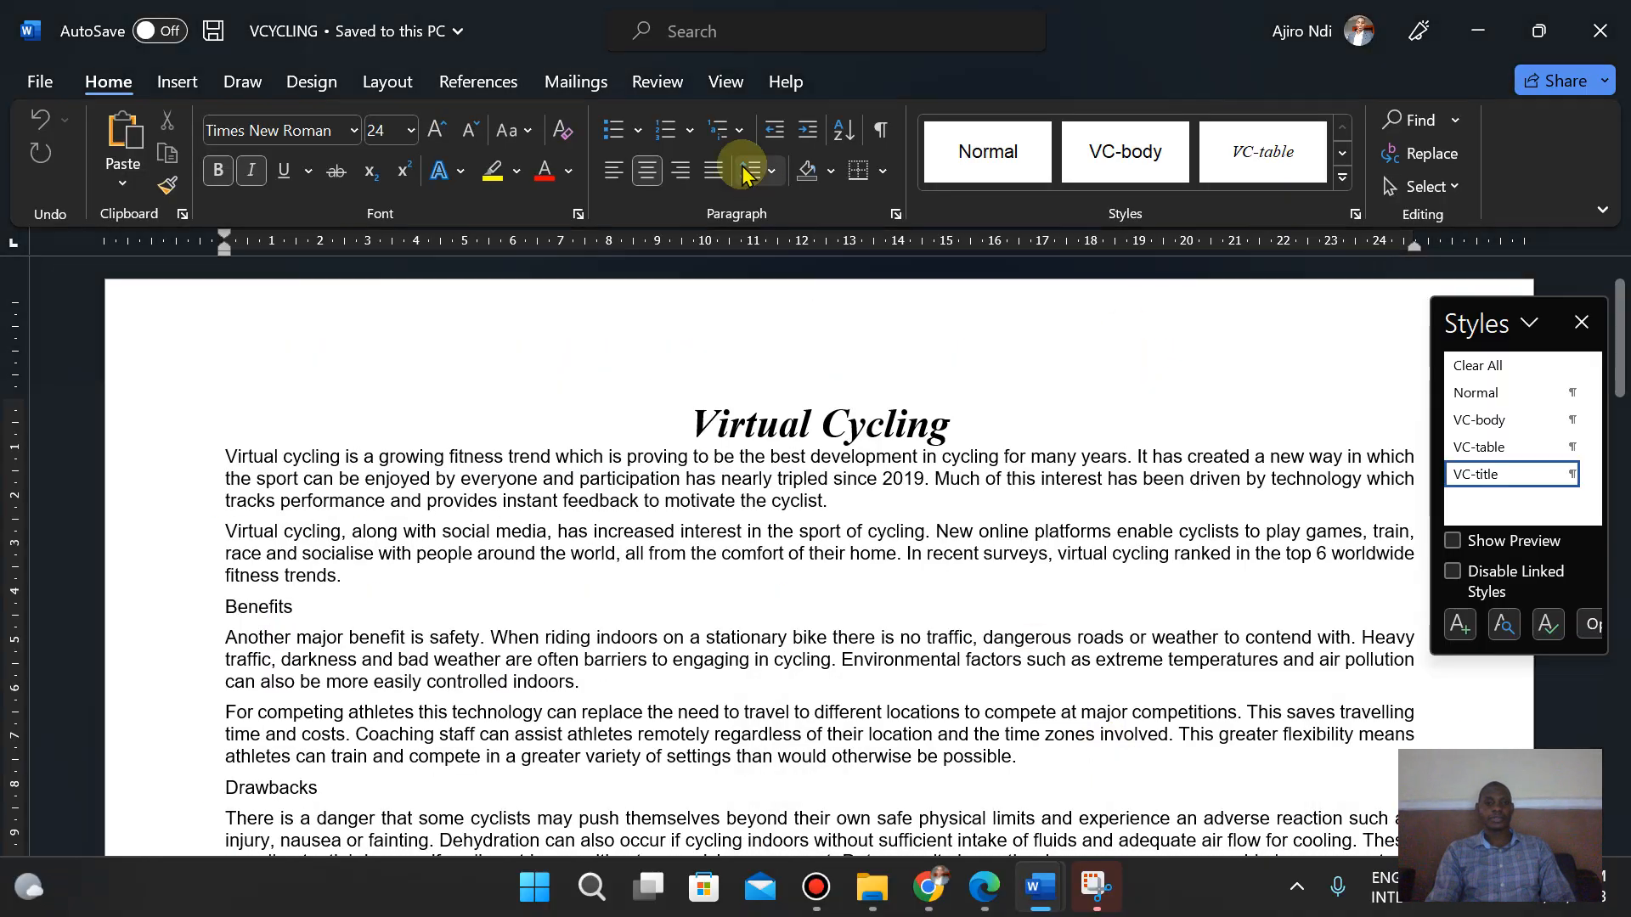
# - Insert a Blank (Three Columns) header into the VCYCLING document
pyautogui.click(174, 82)
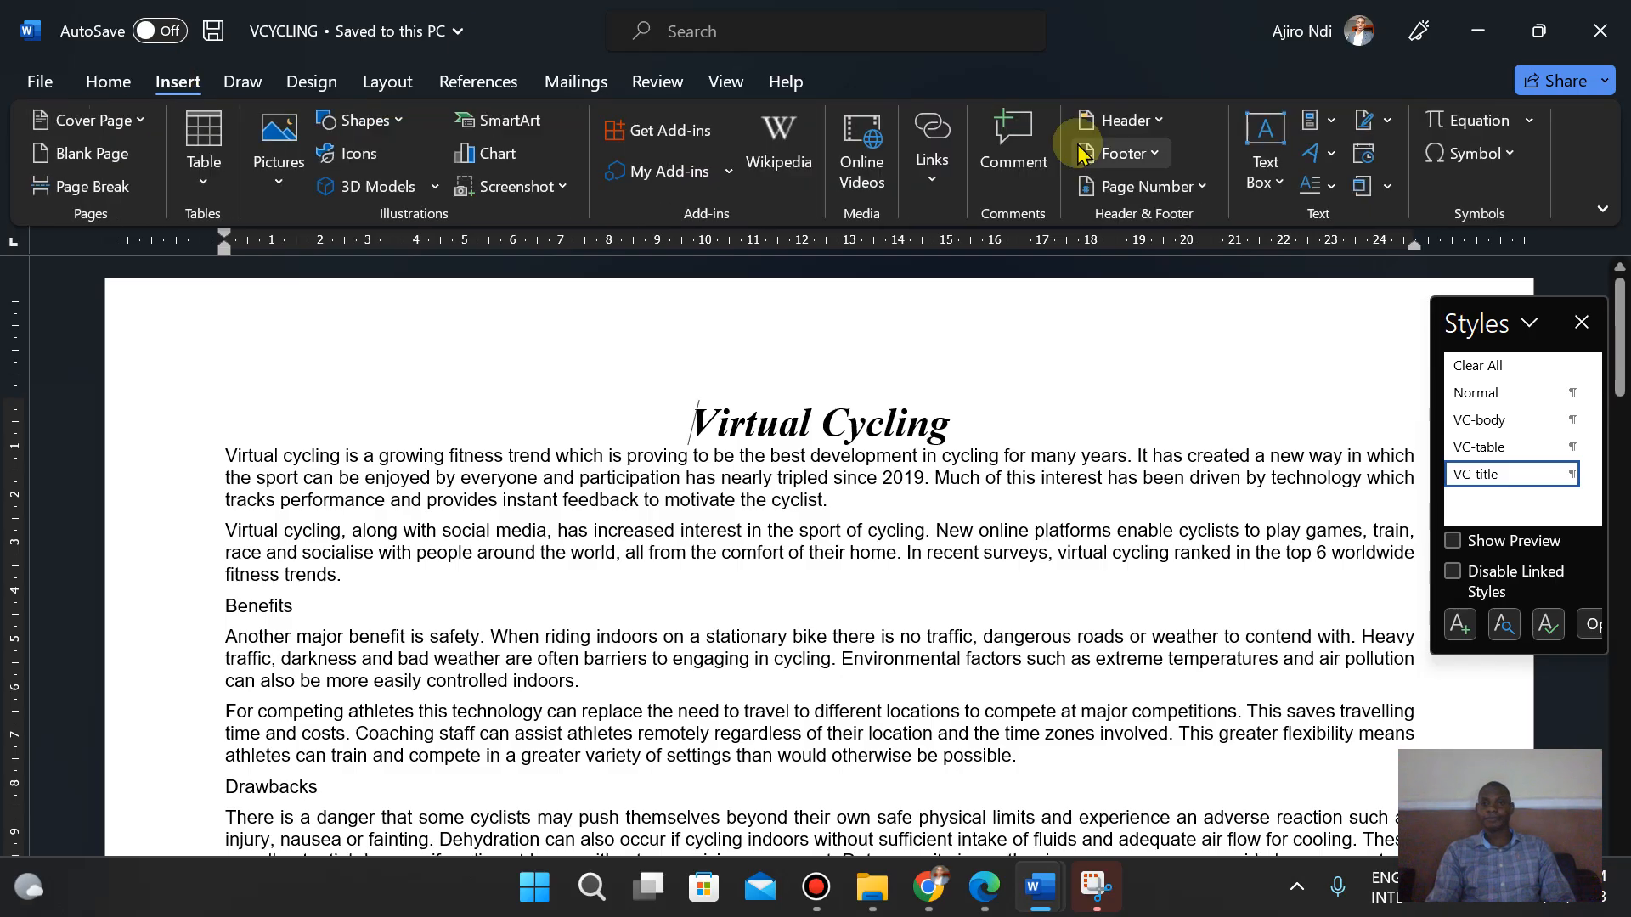
pyautogui.click(1123, 120)
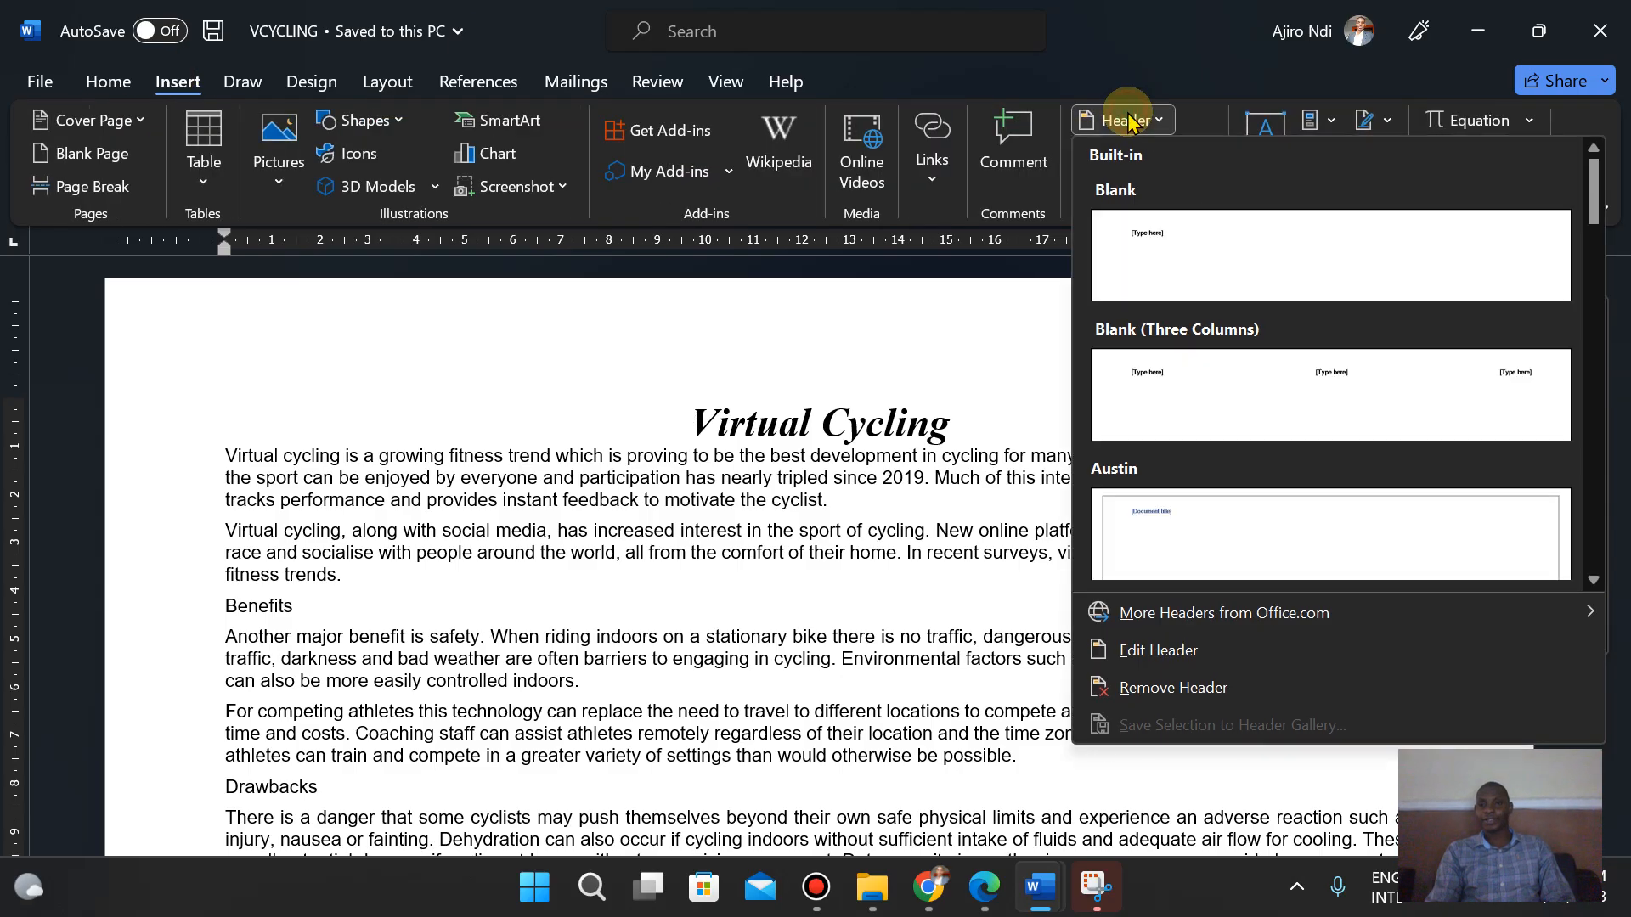
pyautogui.click(1274, 371)
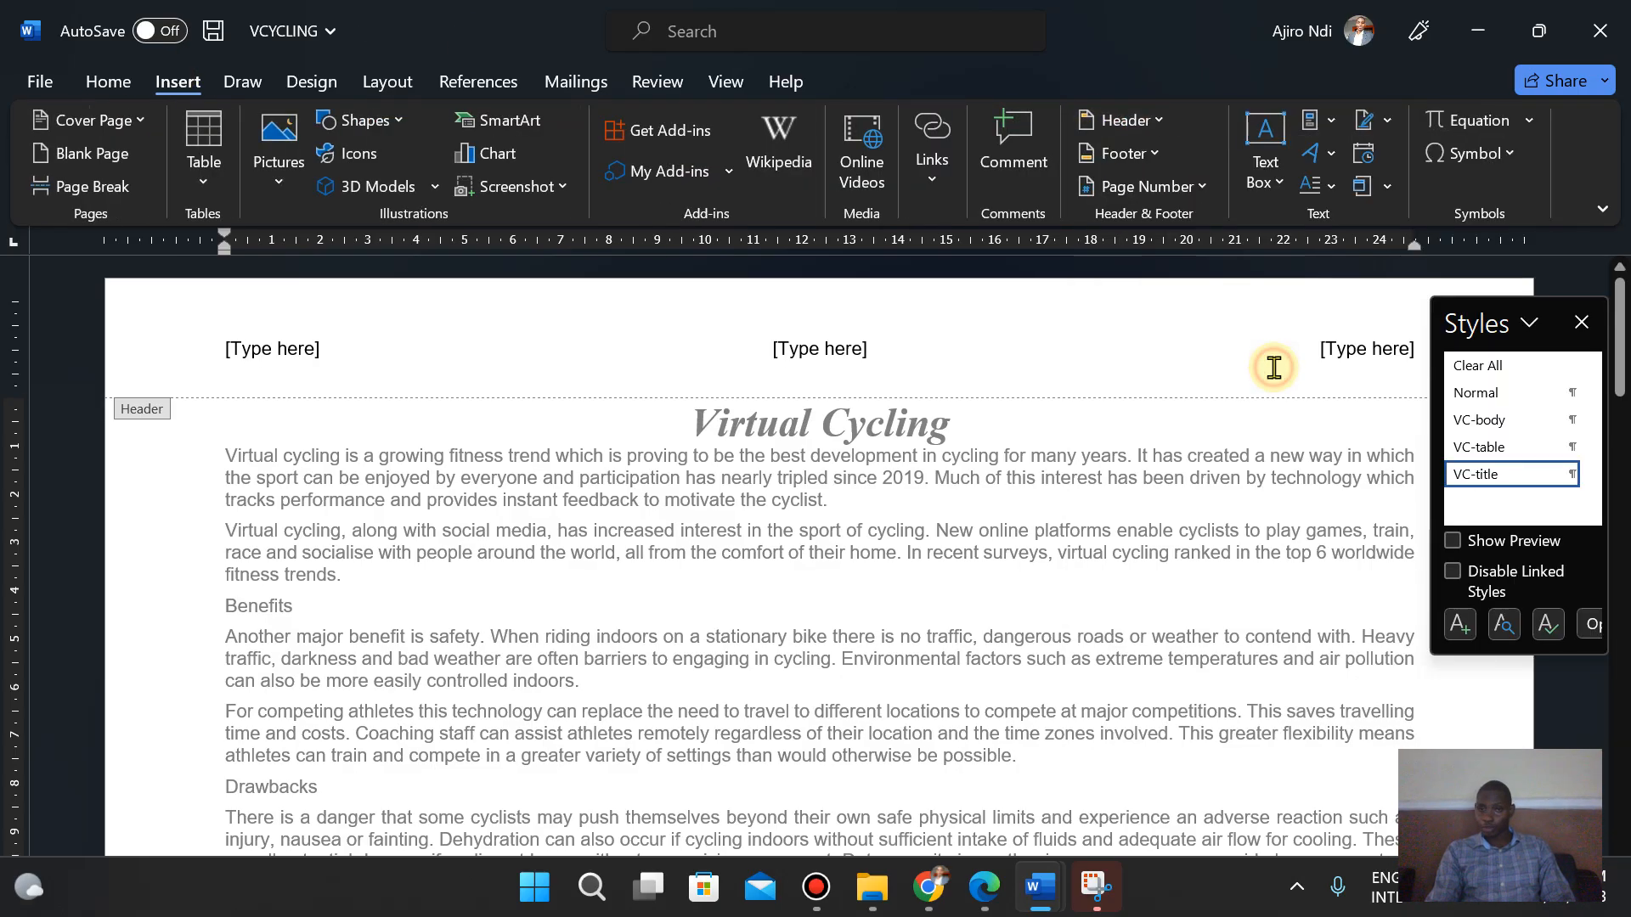
pyautogui.click(970, 901)
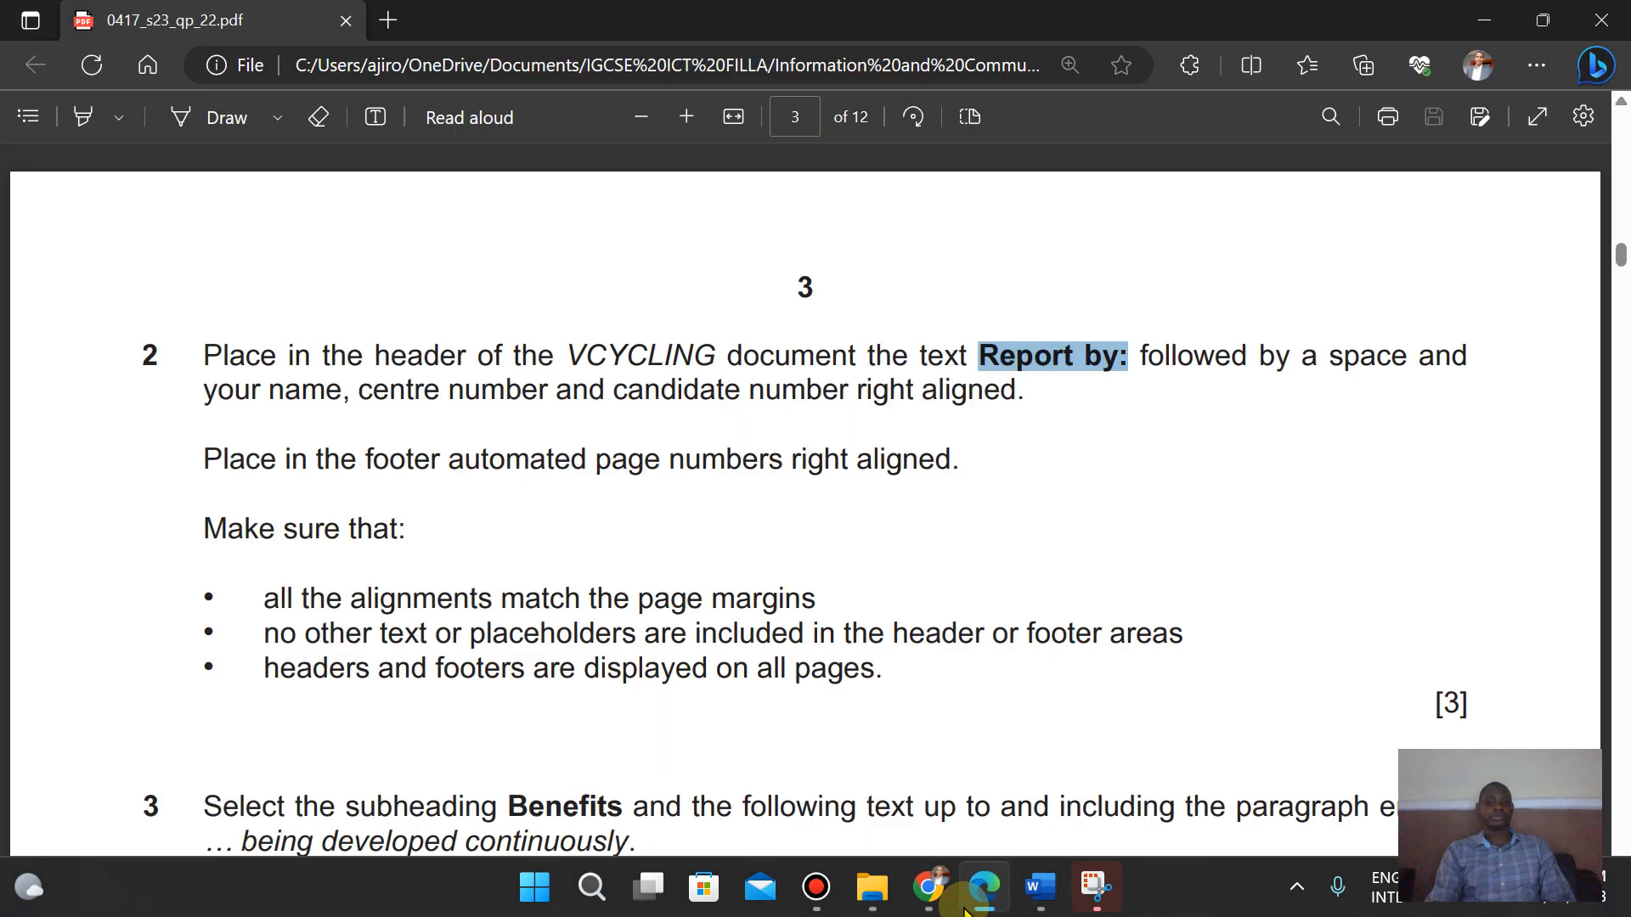
pyautogui.click(965, 908)
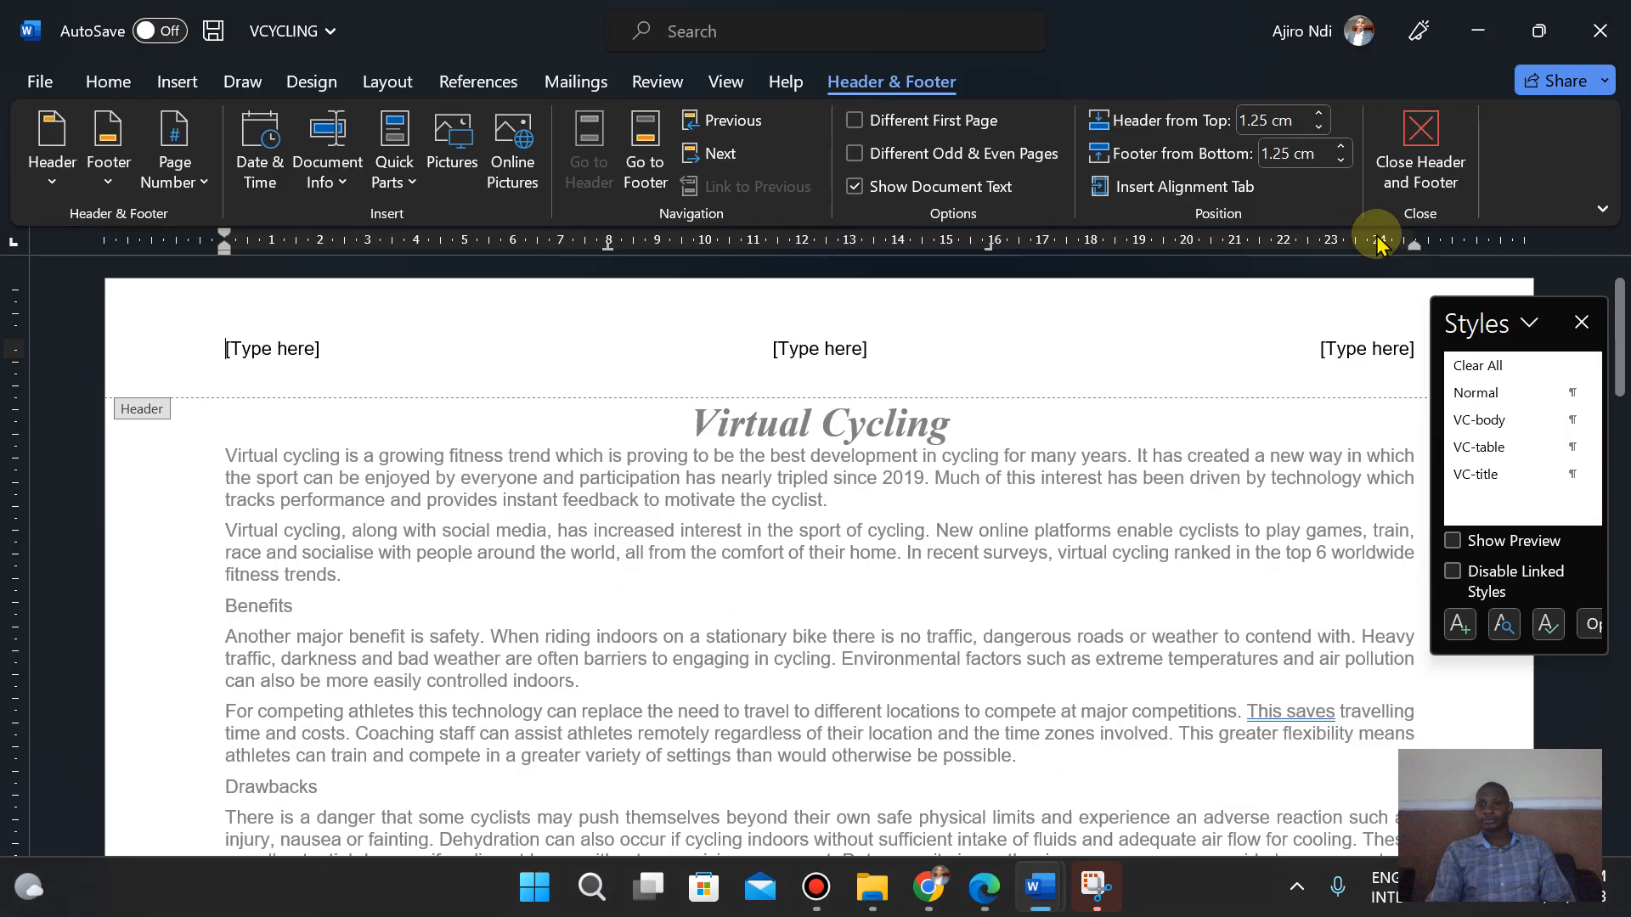
# - Paste the copied Report by: text into the right header placeholder, merging its formatting
pyautogui.click(1343, 348)
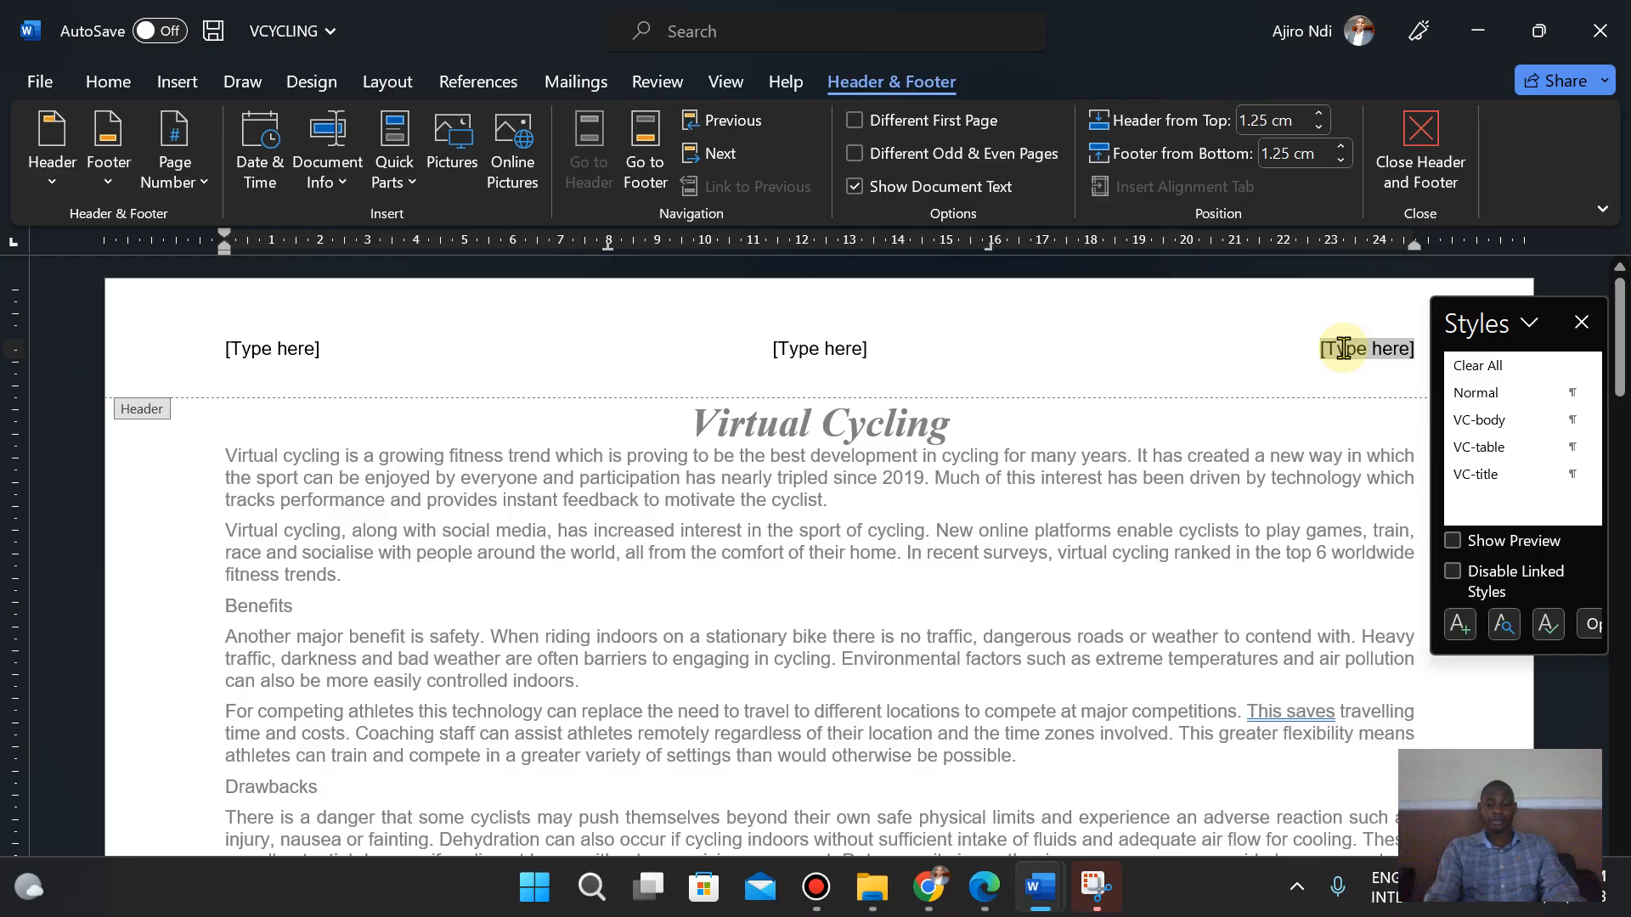
pyautogui.rightClick(1343, 349)
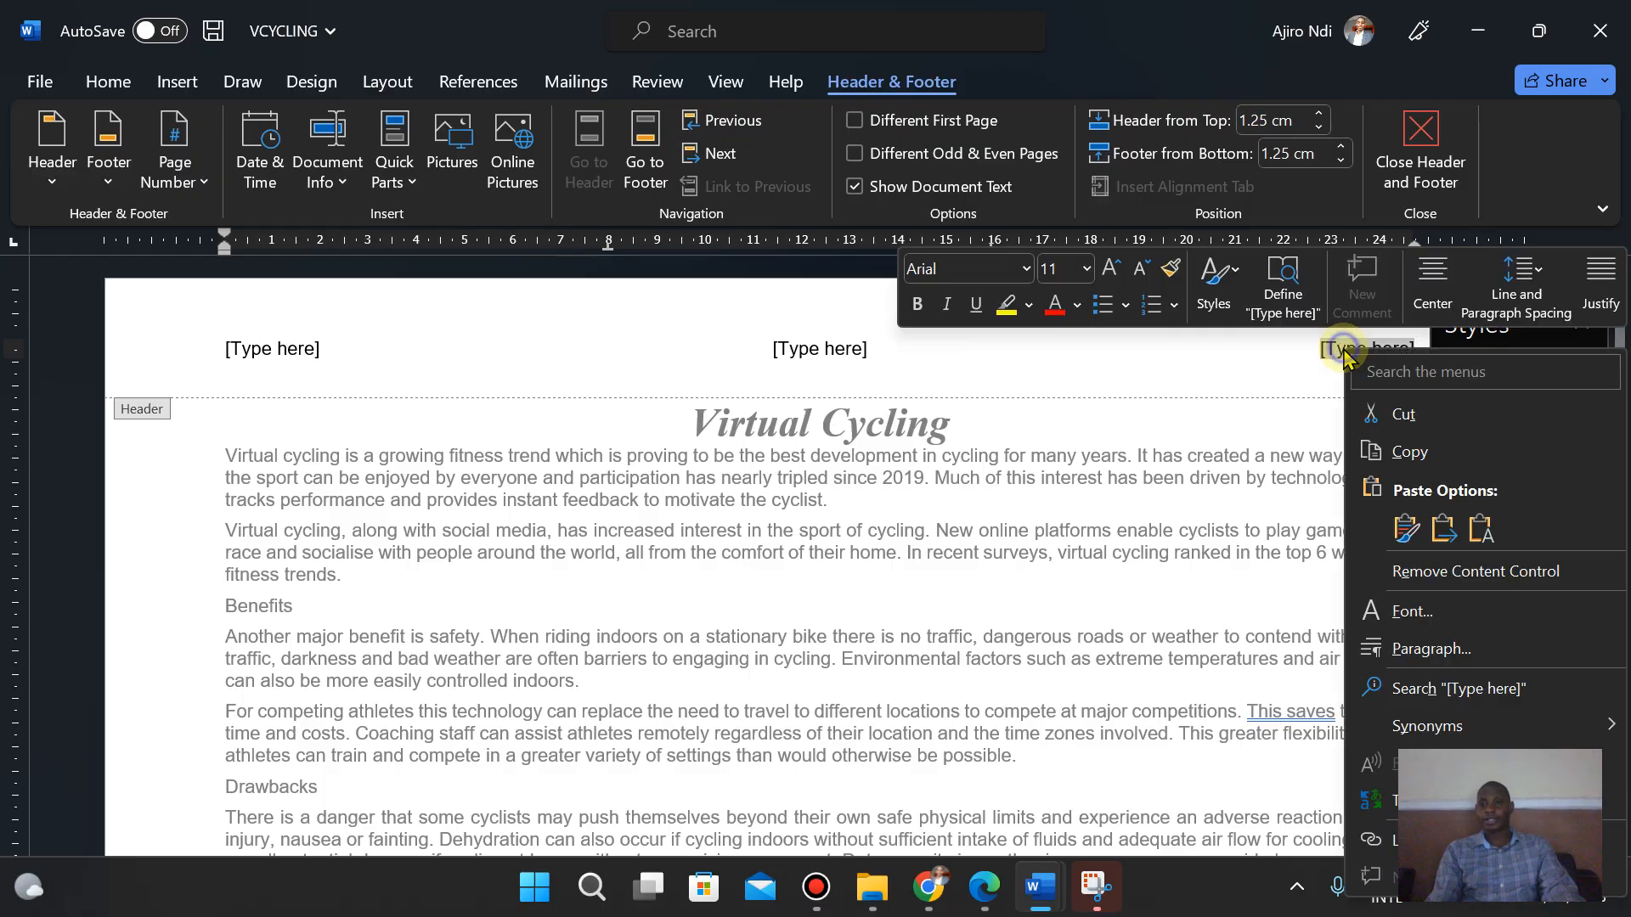
pyautogui.click(1444, 530)
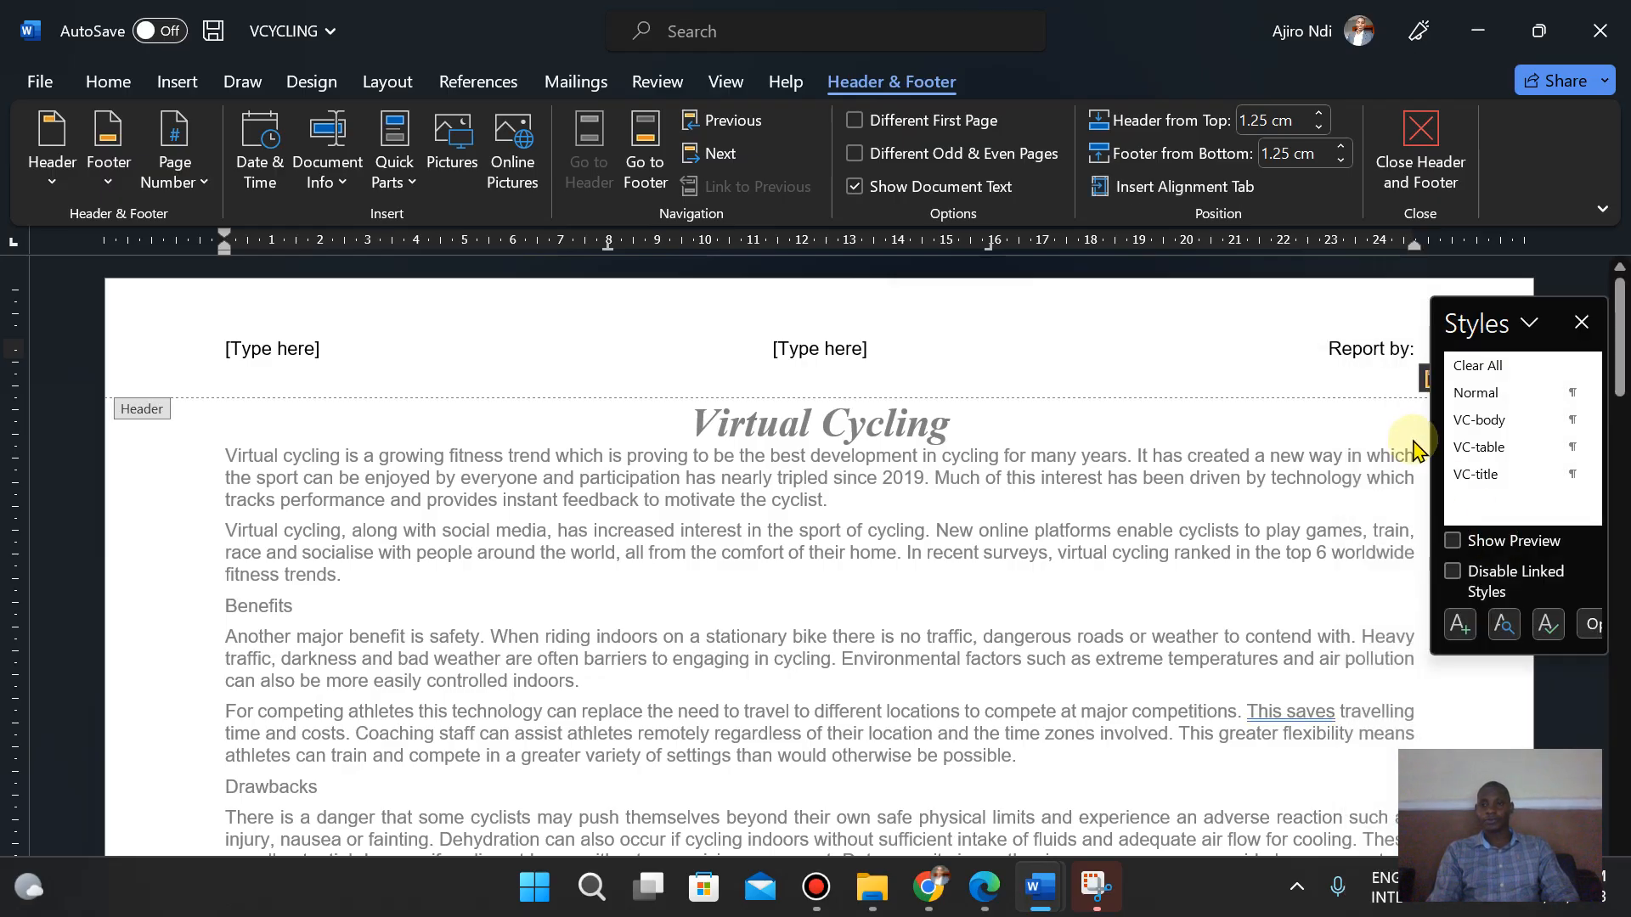
# - Type your name, centre number and candidate number after Report by: in the header, separated by commas
pyautogui.write('Aji')
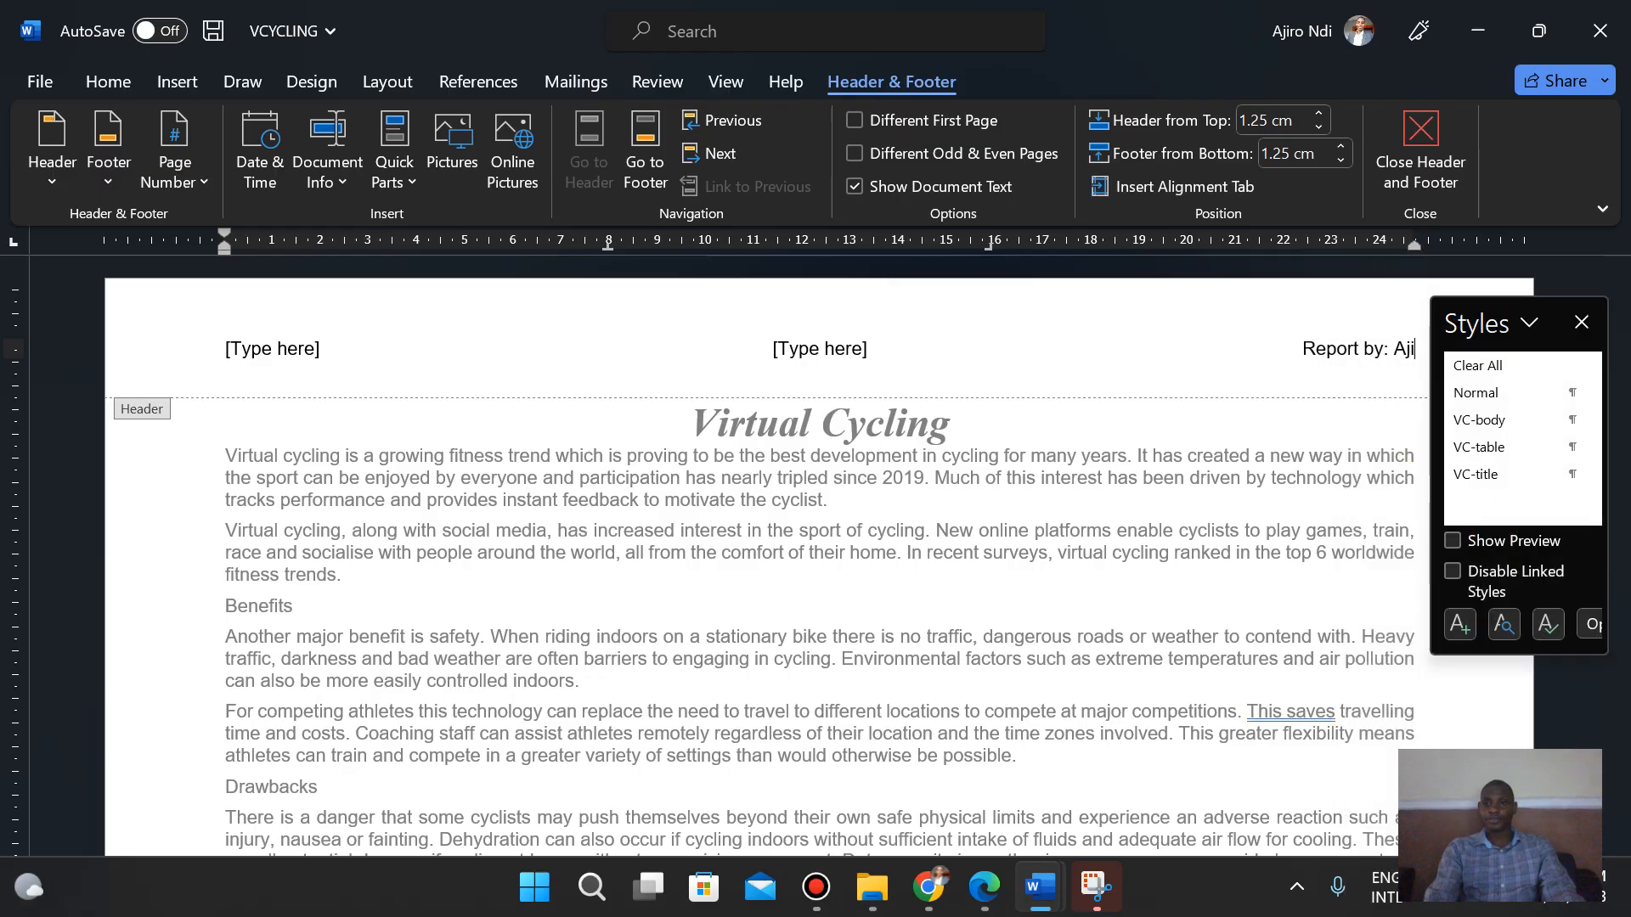
pyautogui.write('ro')
pyautogui.press('Return')
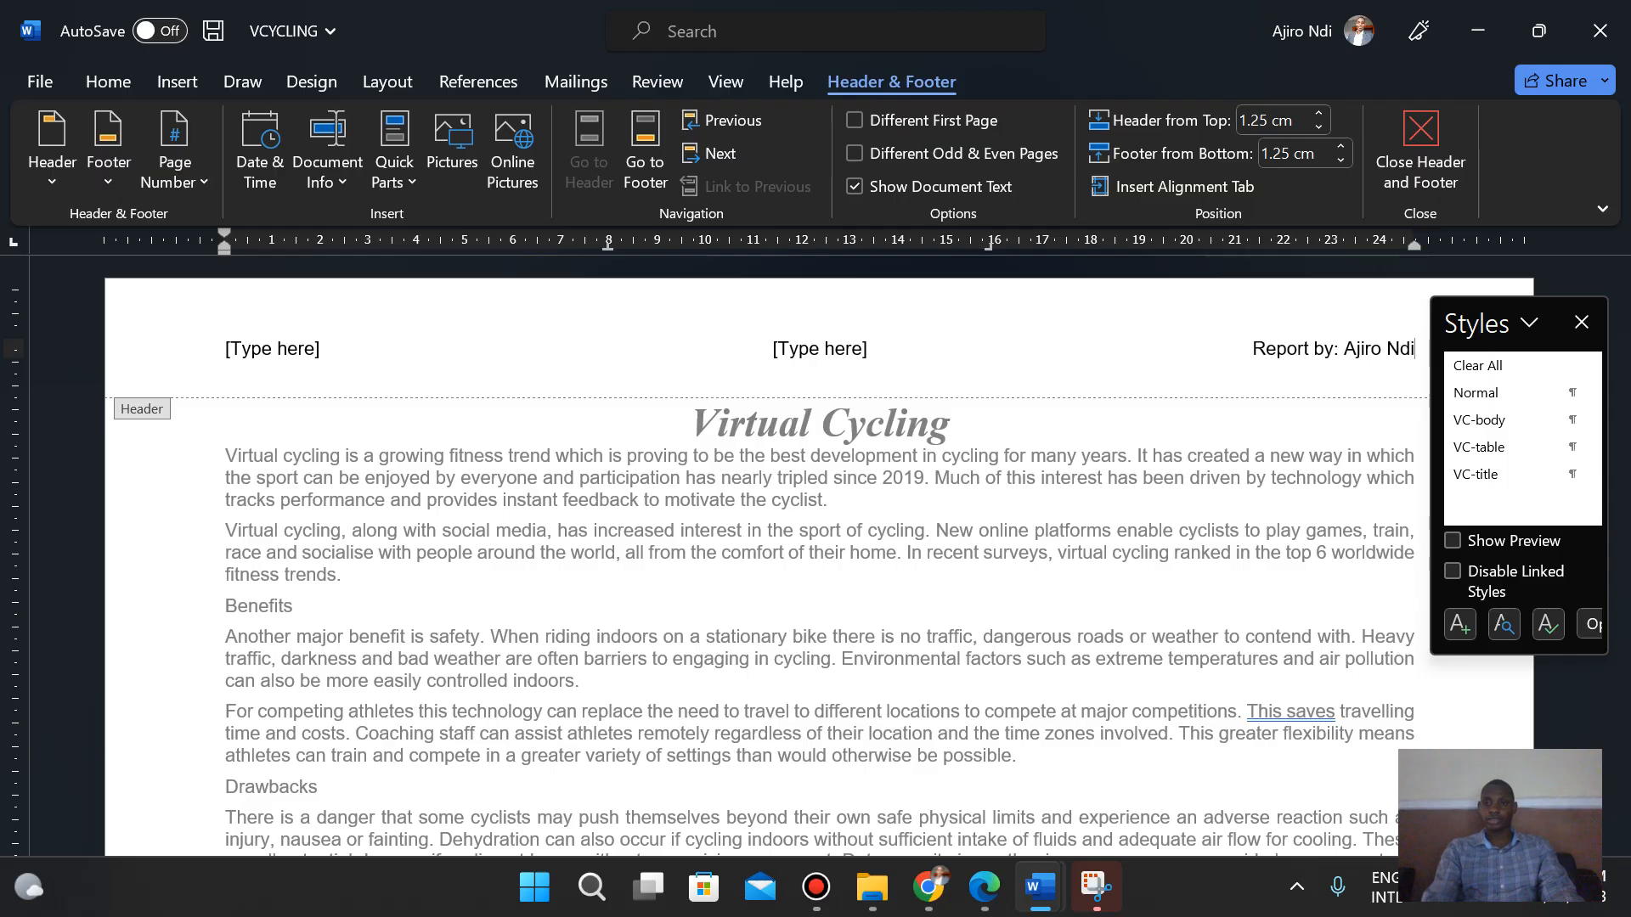
pyautogui.write(',')
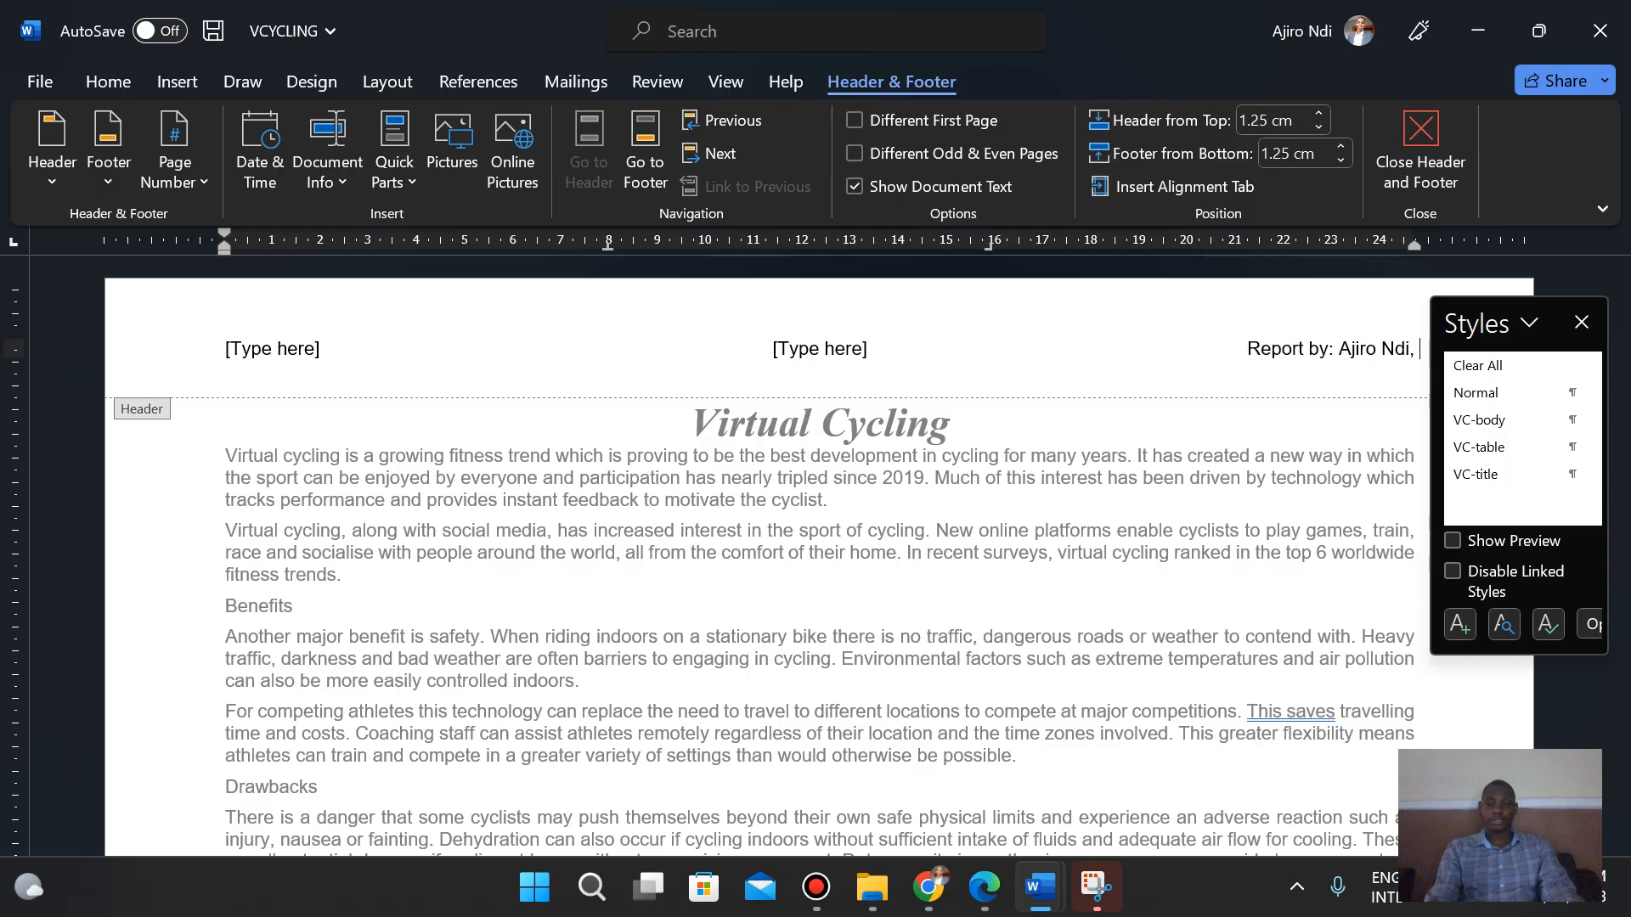
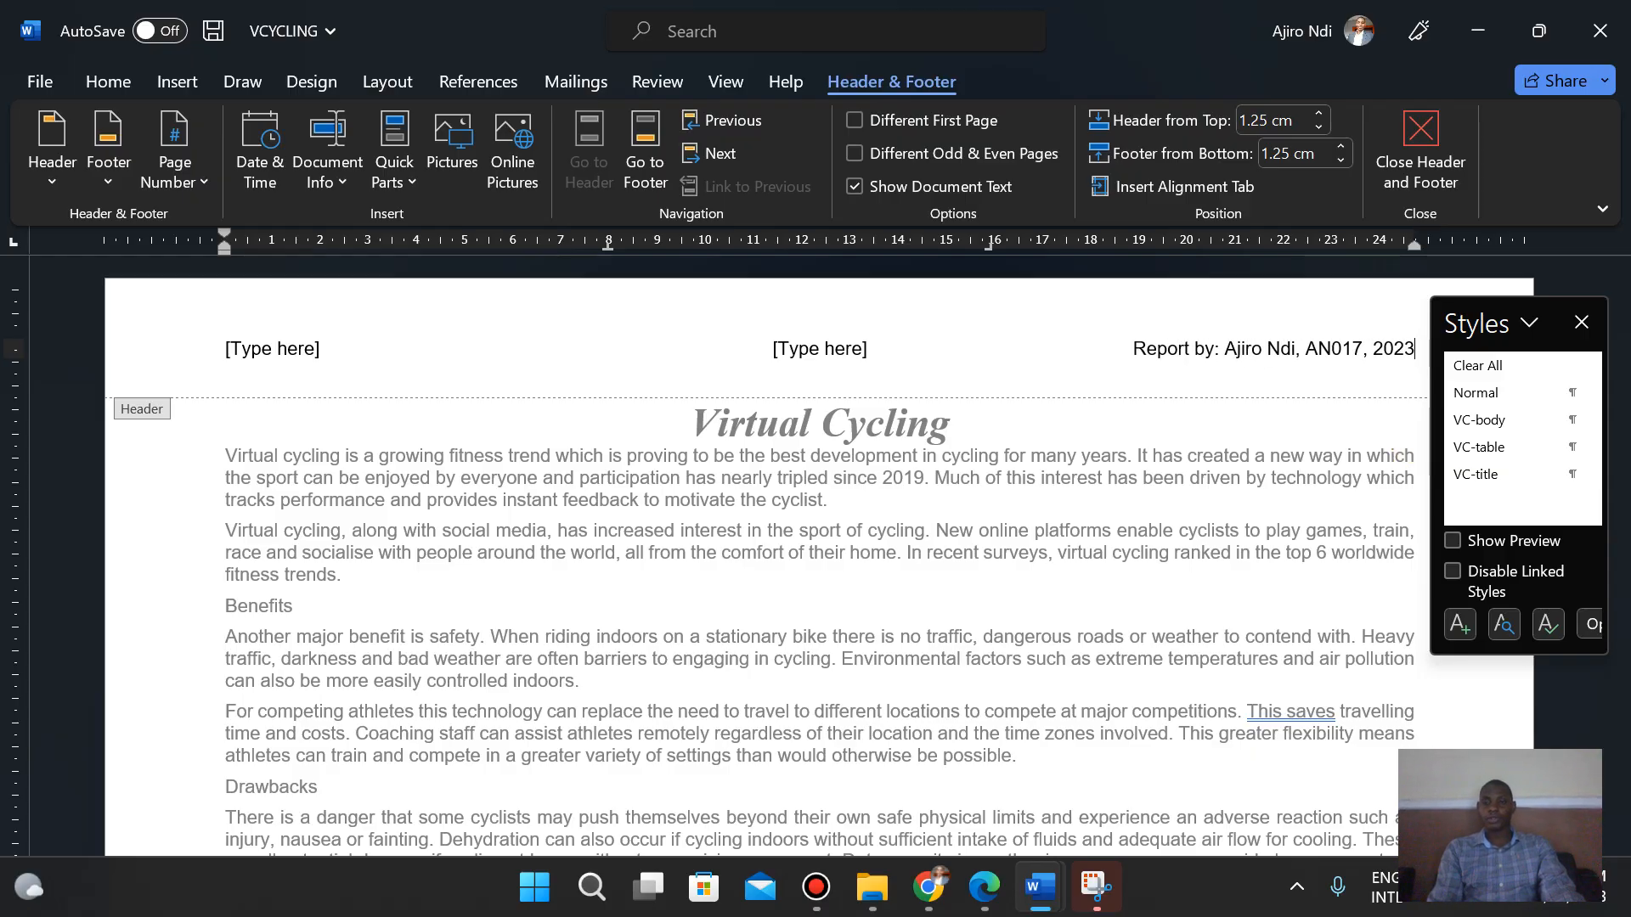
# - Move to the footer and insert a Blank (Three Columns) footer
pyautogui.click(983, 895)
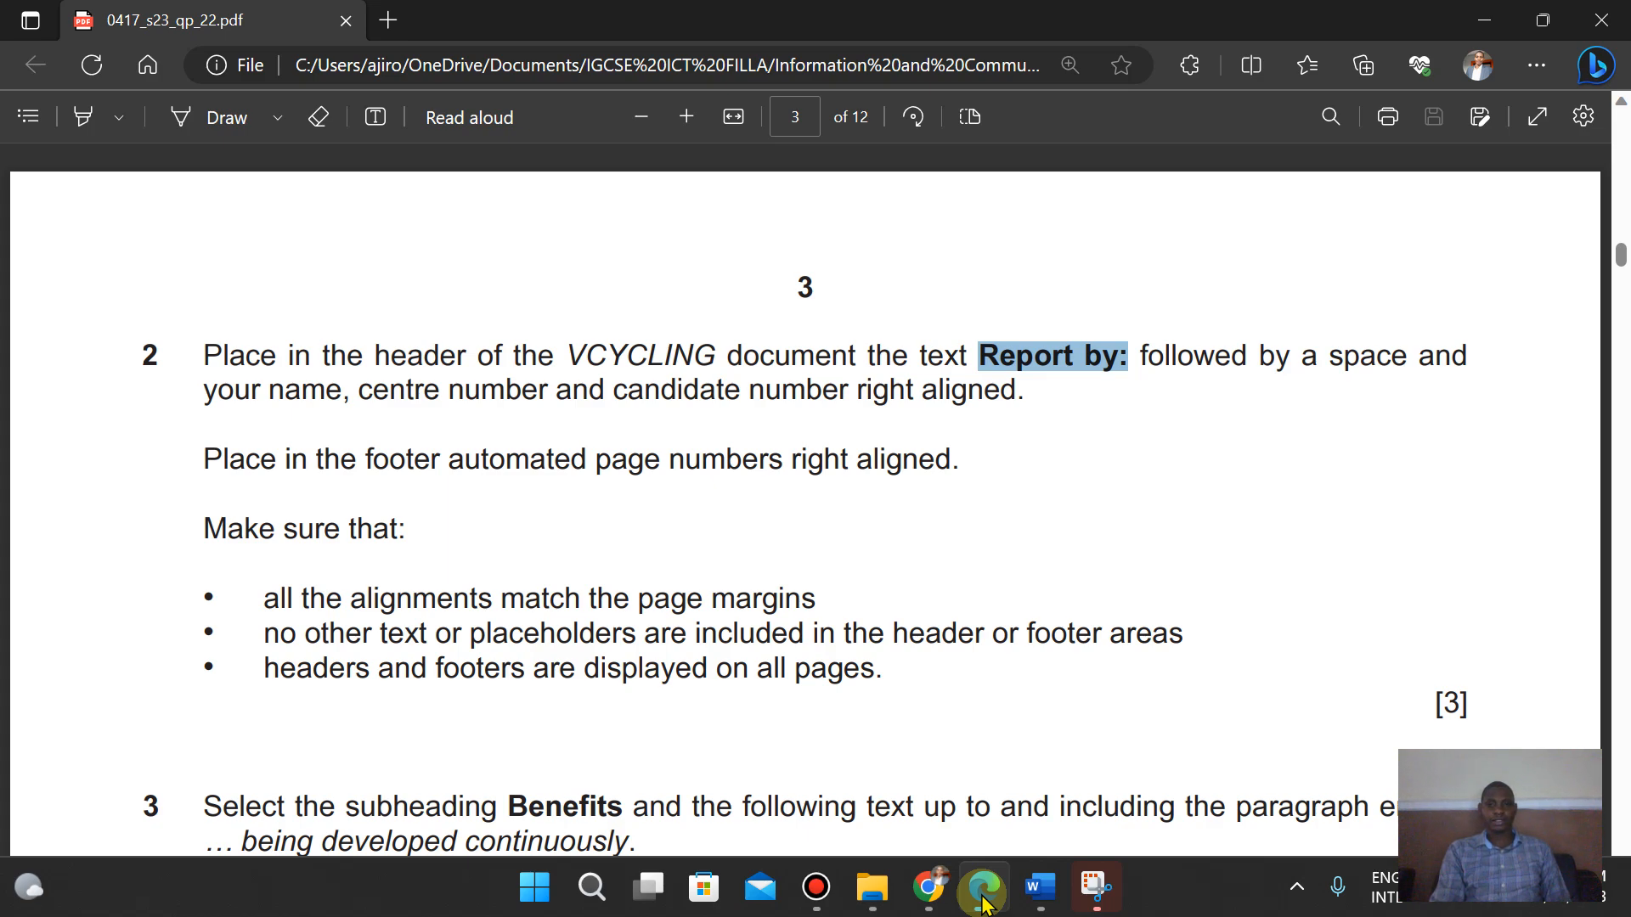
pyautogui.click(1040, 887)
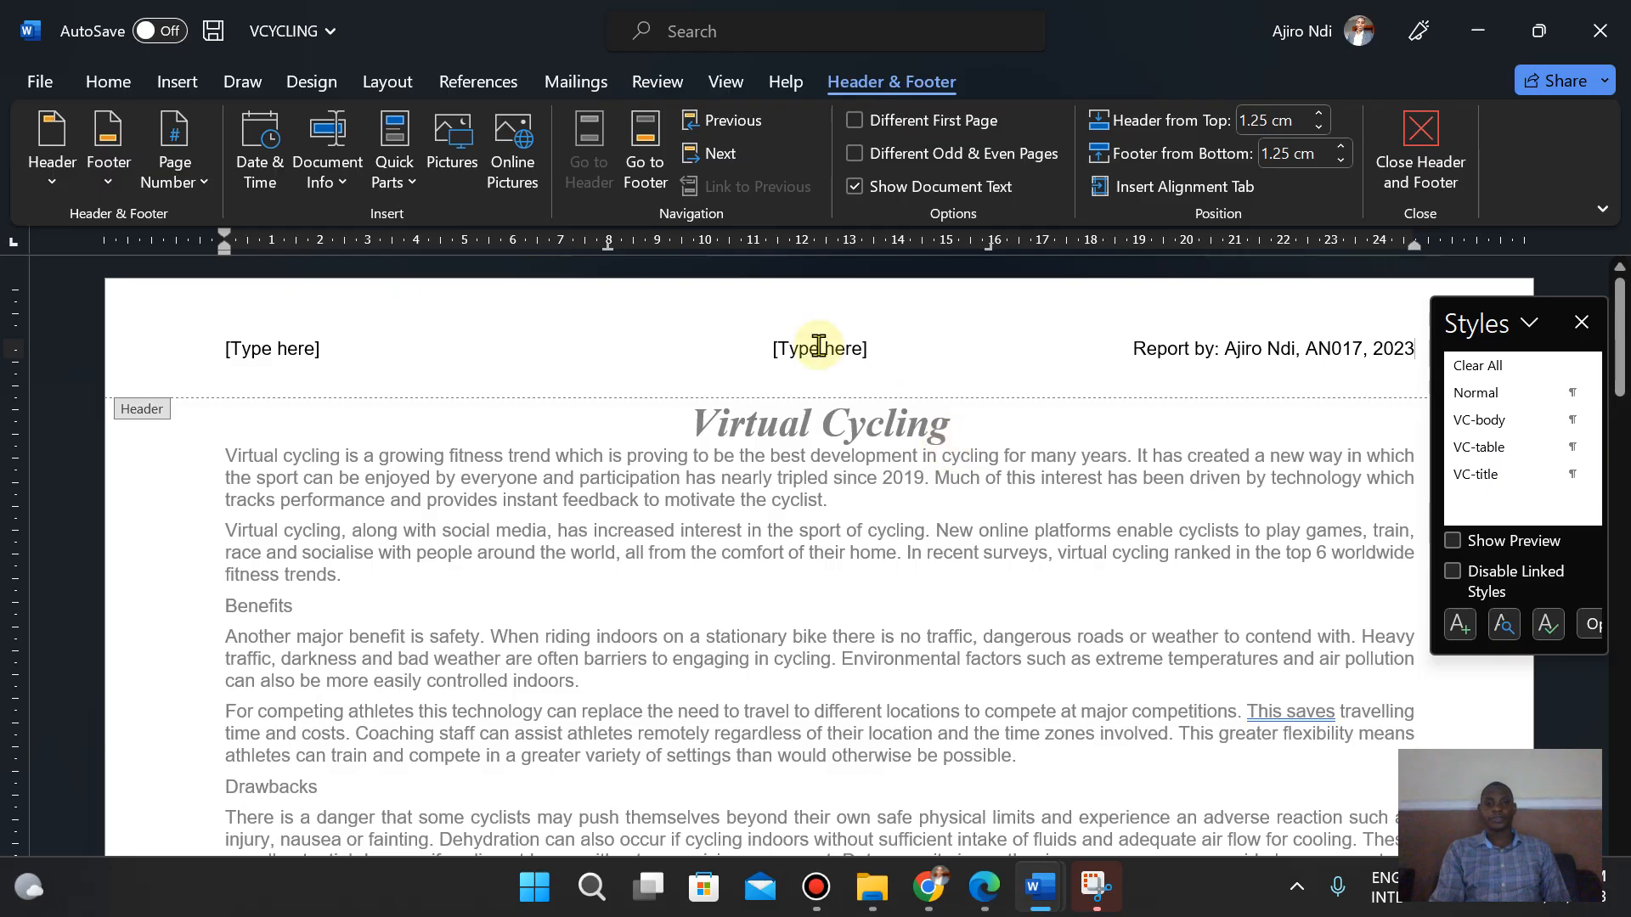
pyautogui.click(642, 165)
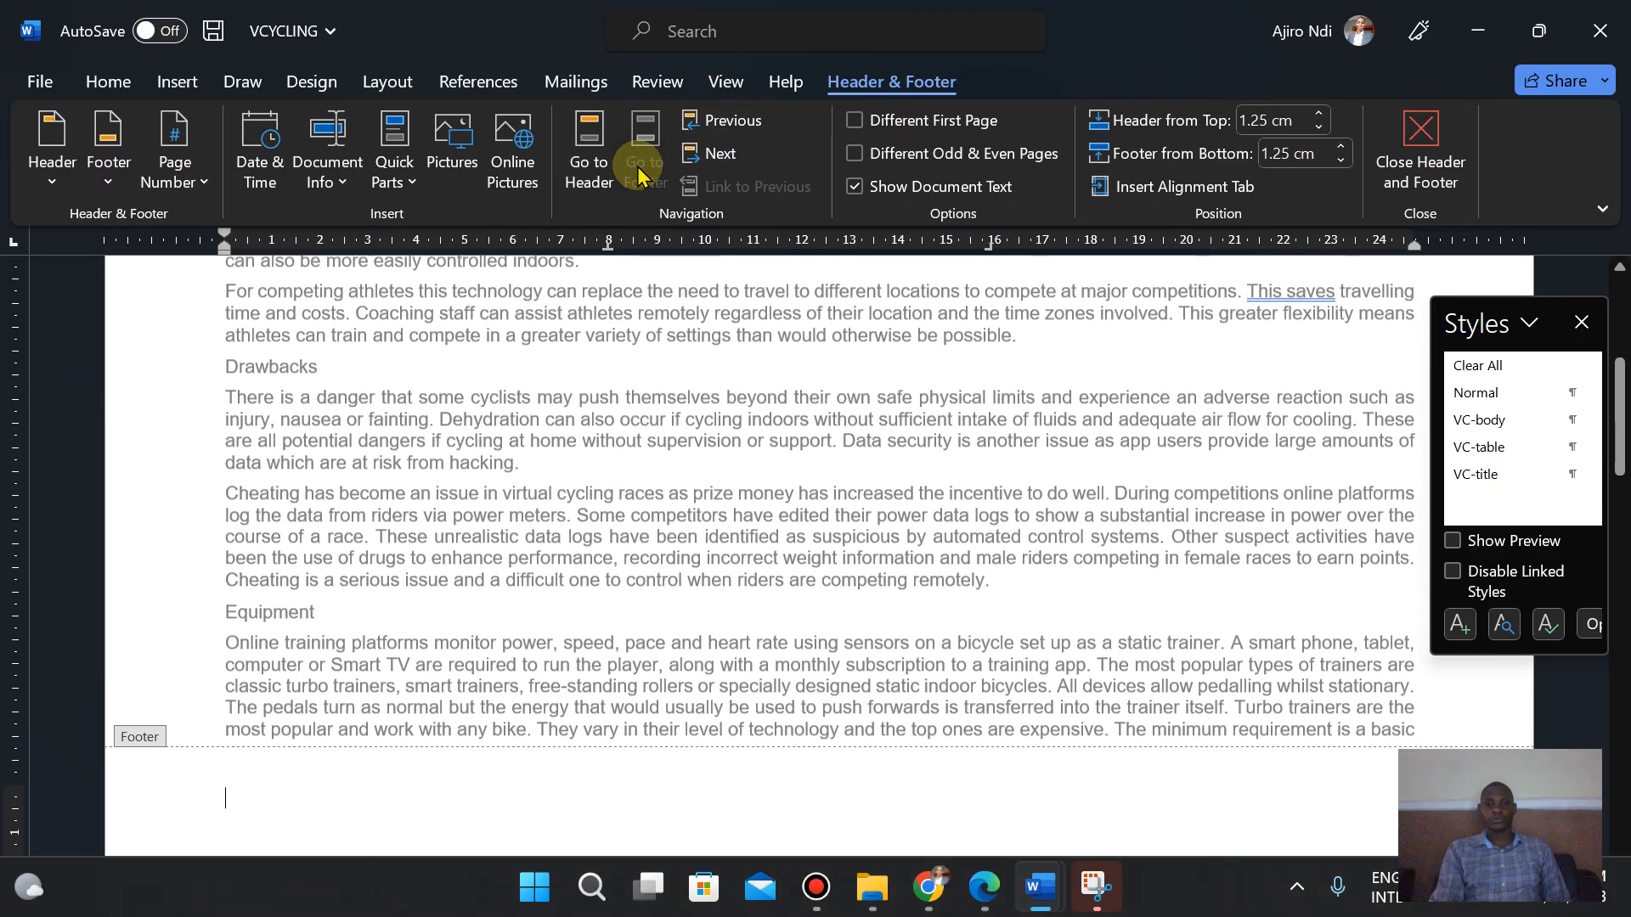
pyautogui.click(106, 160)
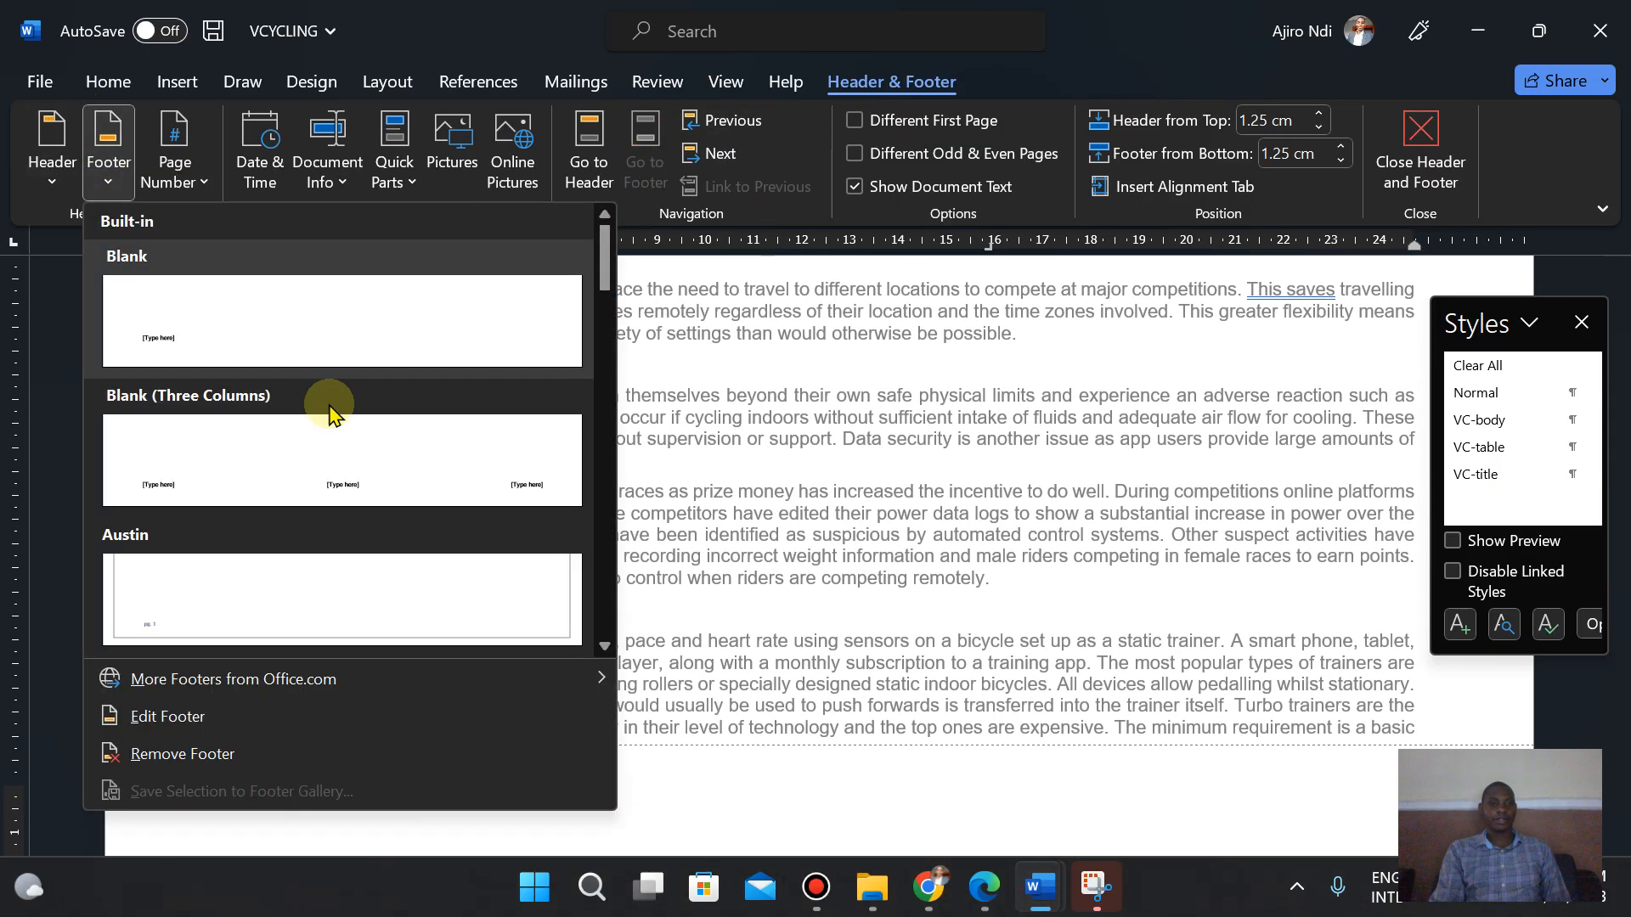
pyautogui.click(334, 438)
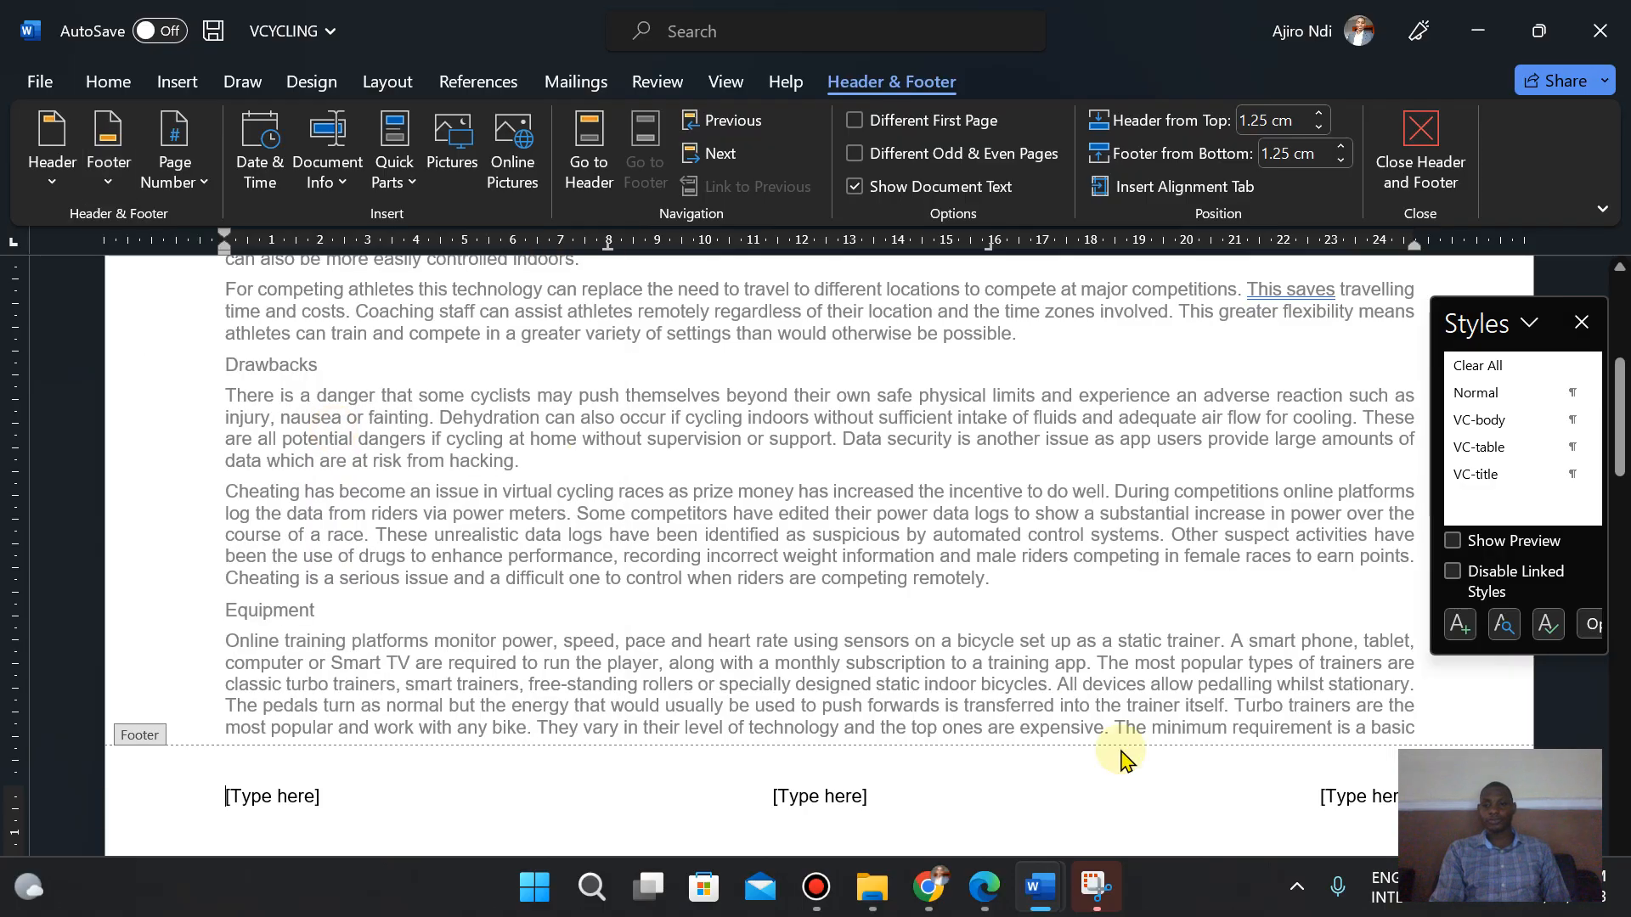
# - Replace the right footer placeholder with a Plain Number automatic page number at the current position
pyautogui.click(1354, 797)
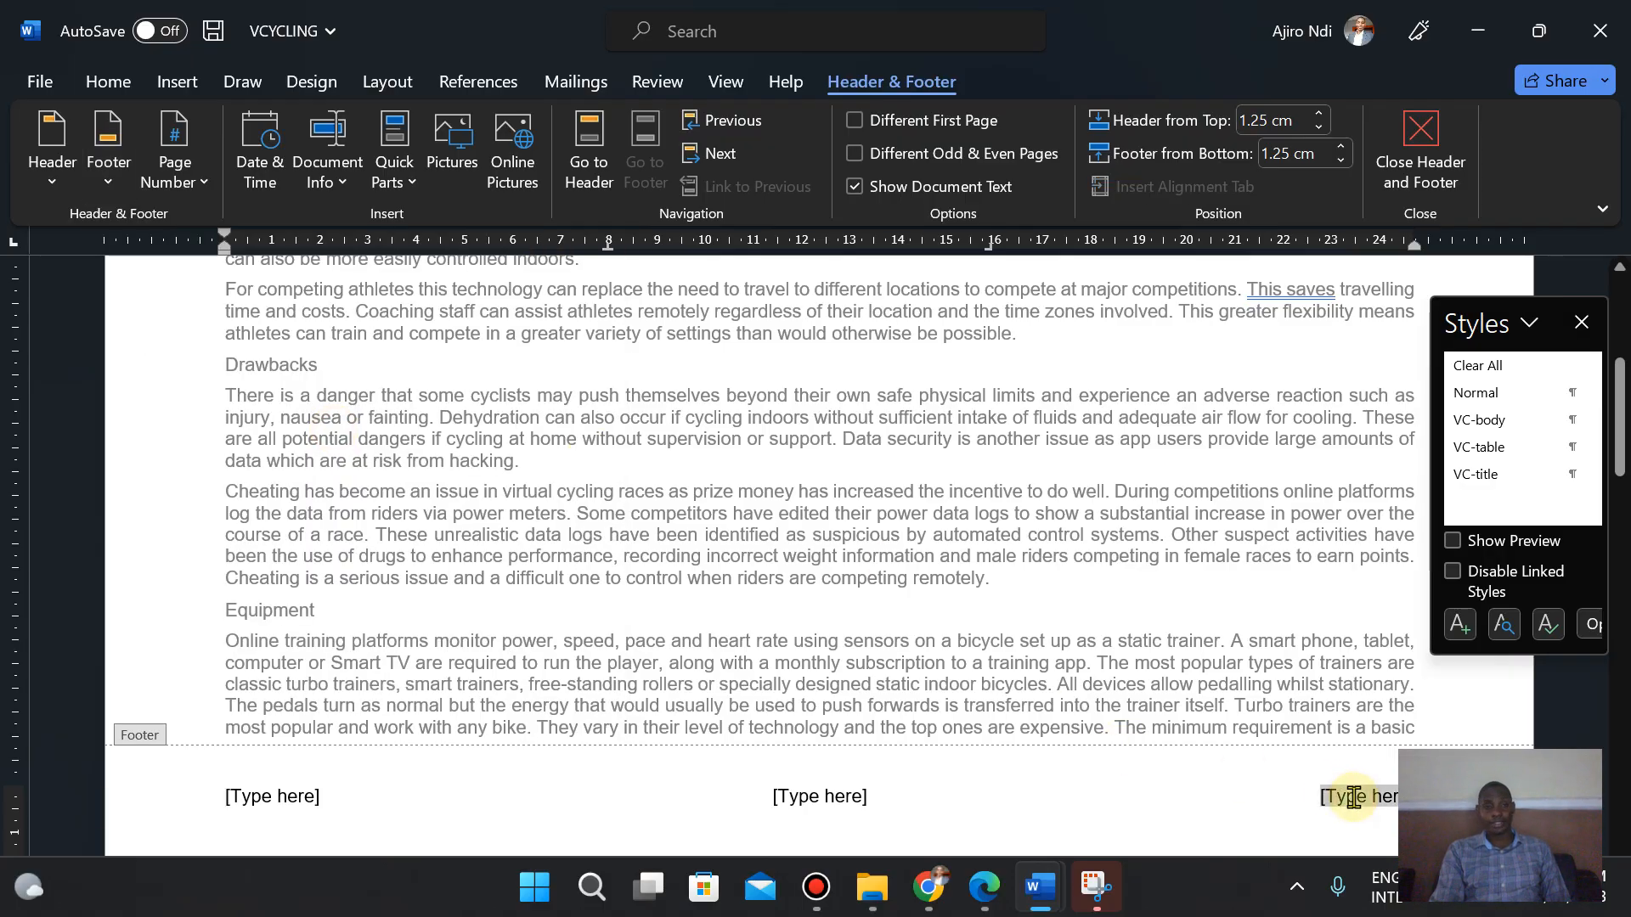
pyautogui.click(174, 163)
pyautogui.moveTo(276, 333)
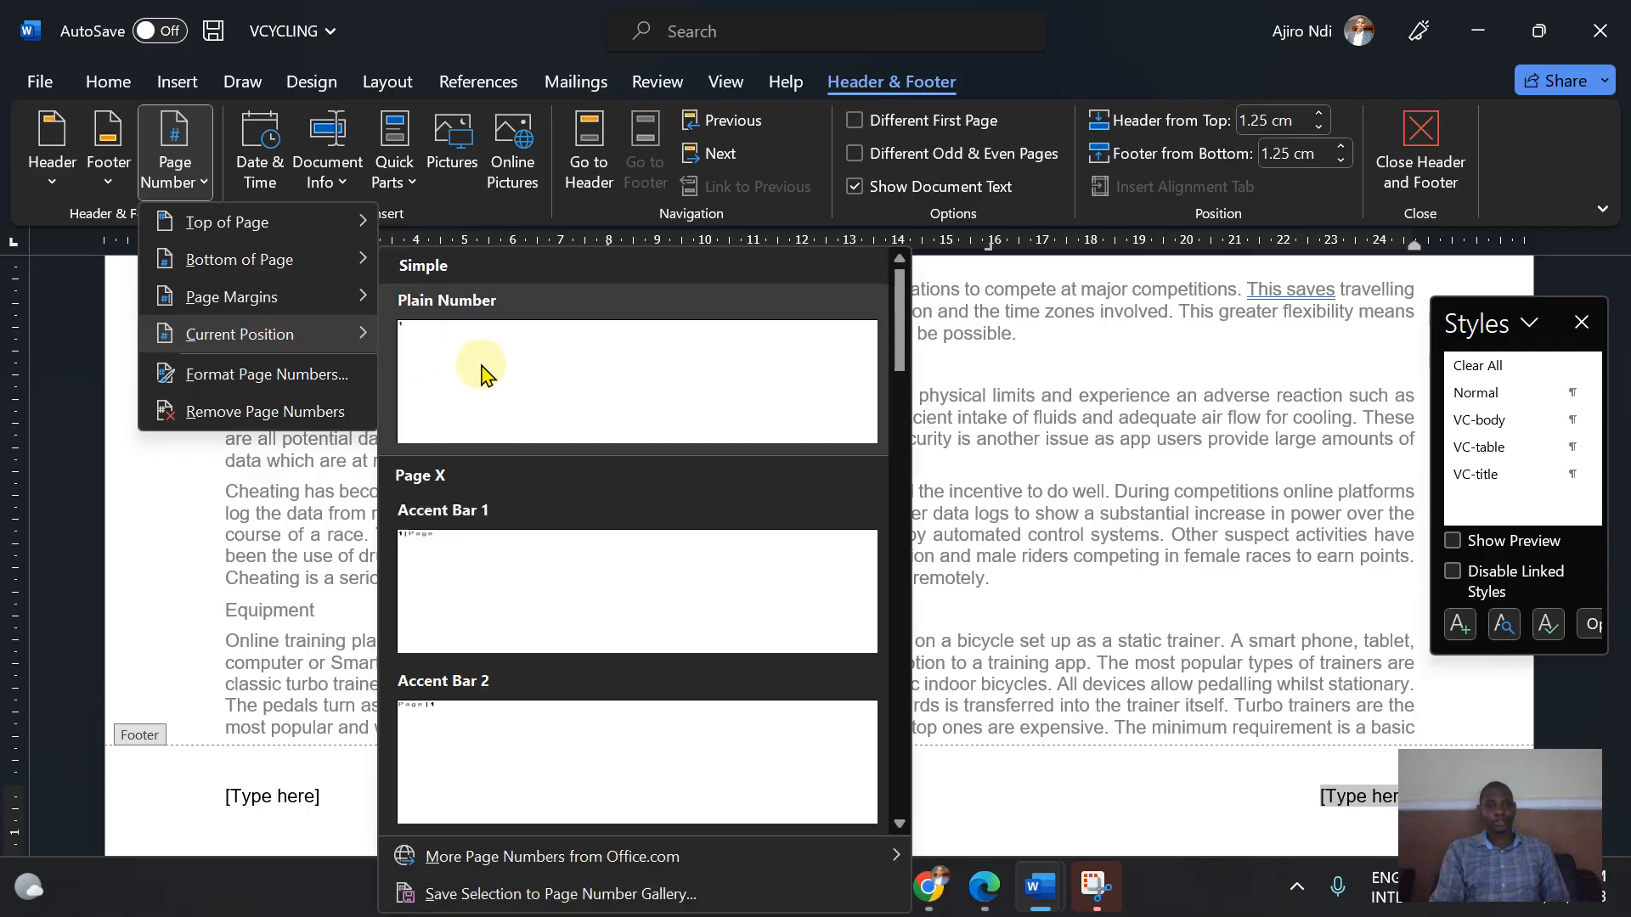
pyautogui.click(510, 374)
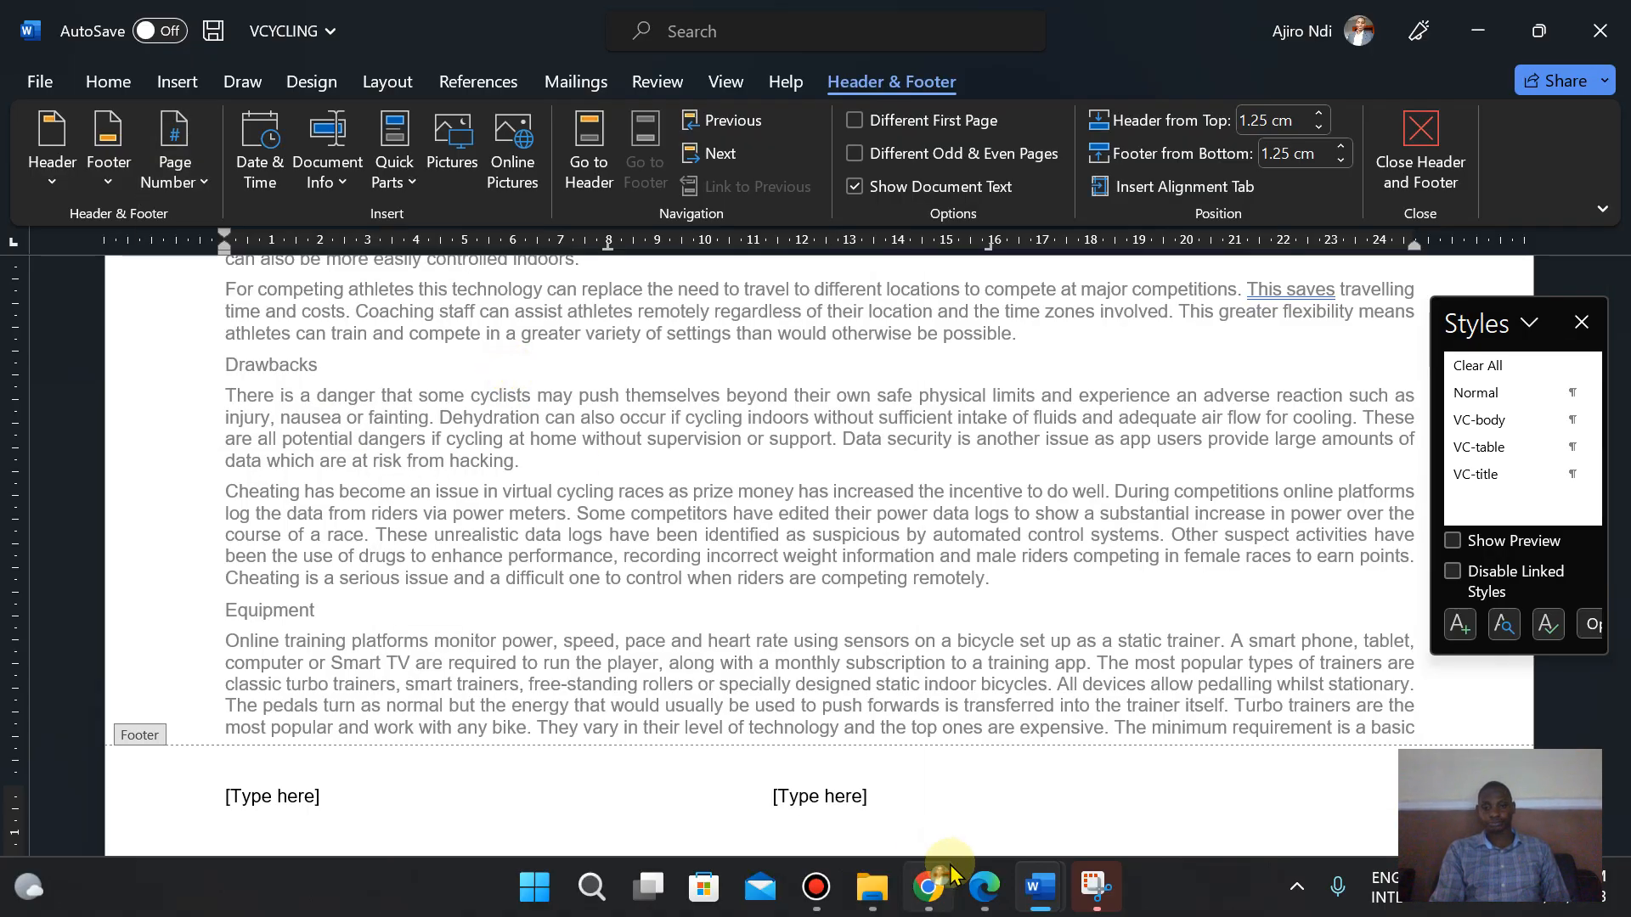
# - Turn on gridlines in the document view
pyautogui.click(985, 892)
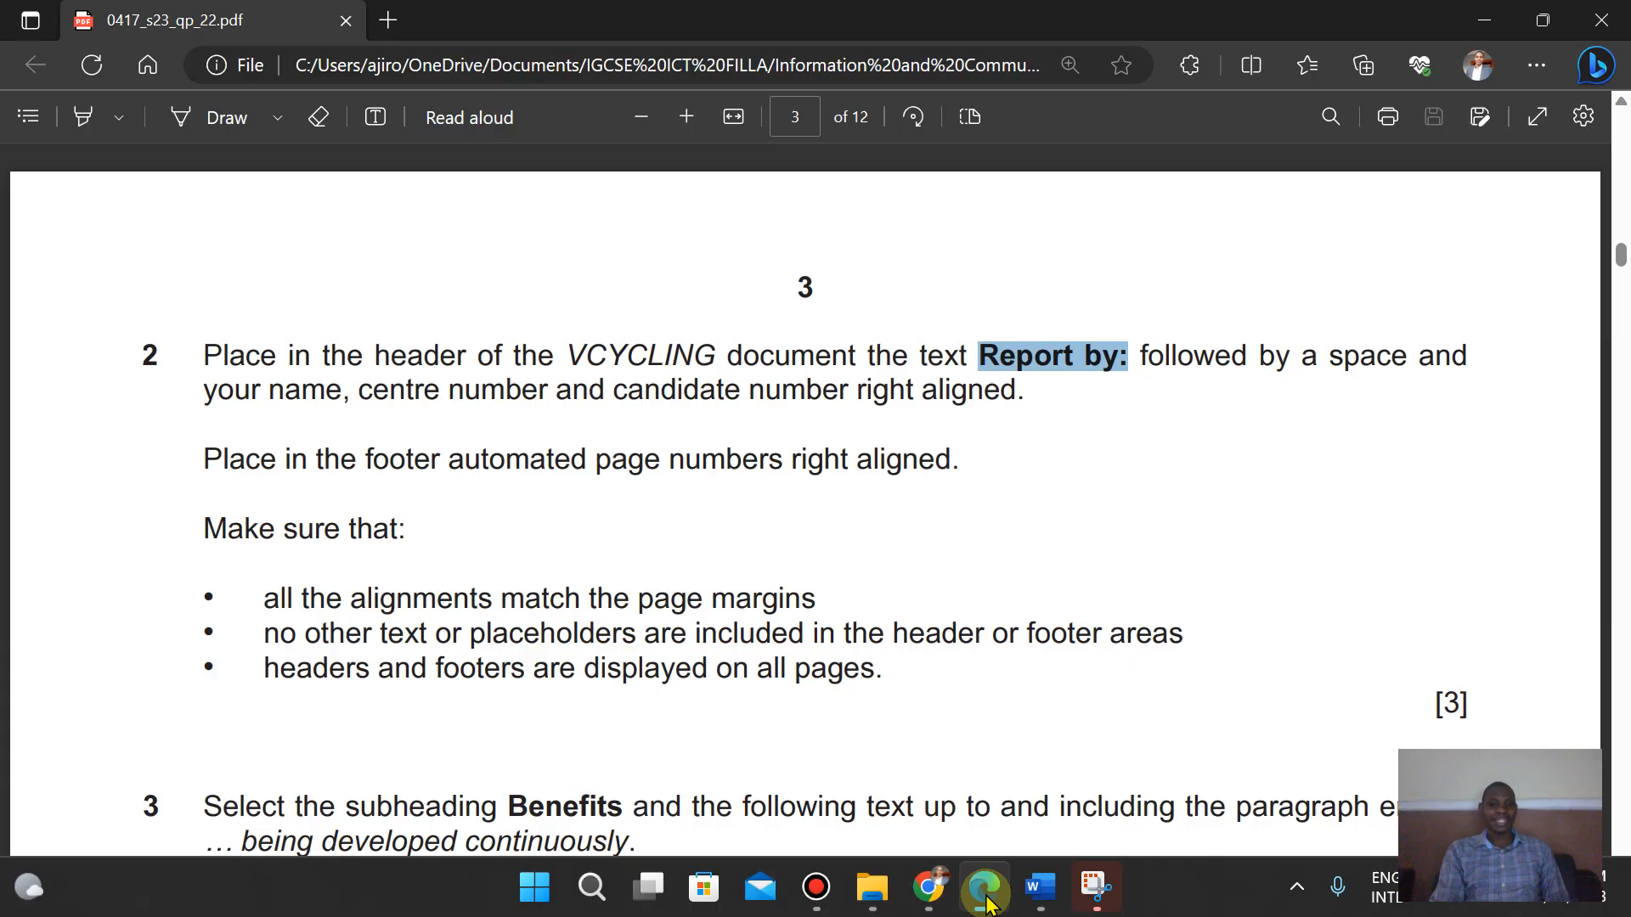
pyautogui.click(986, 892)
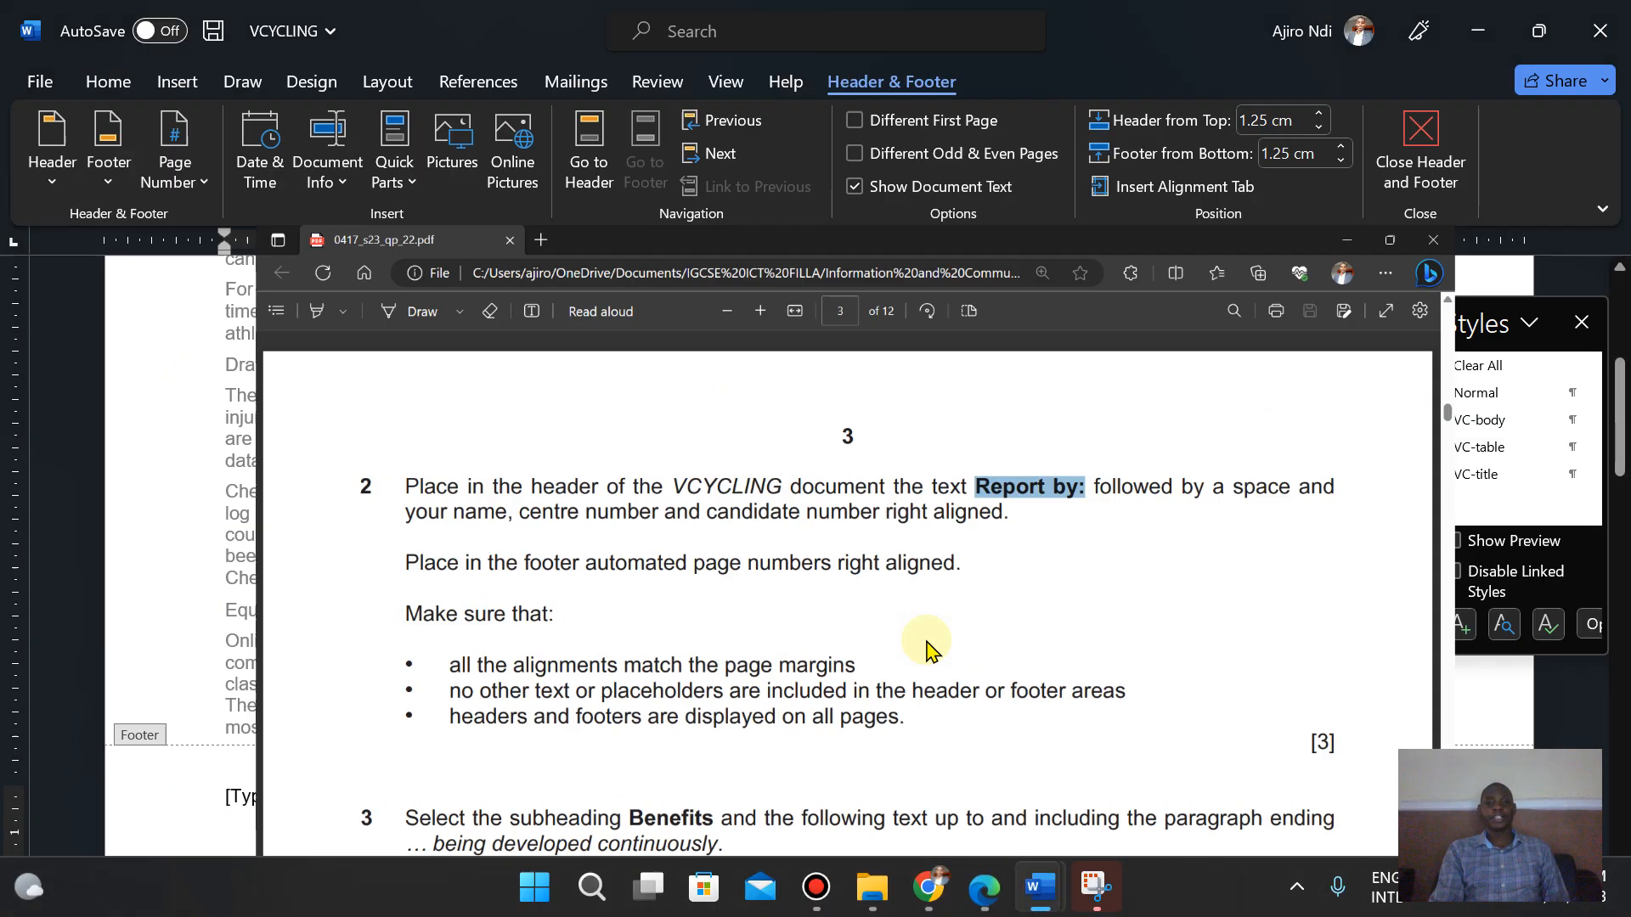
pyautogui.click(726, 83)
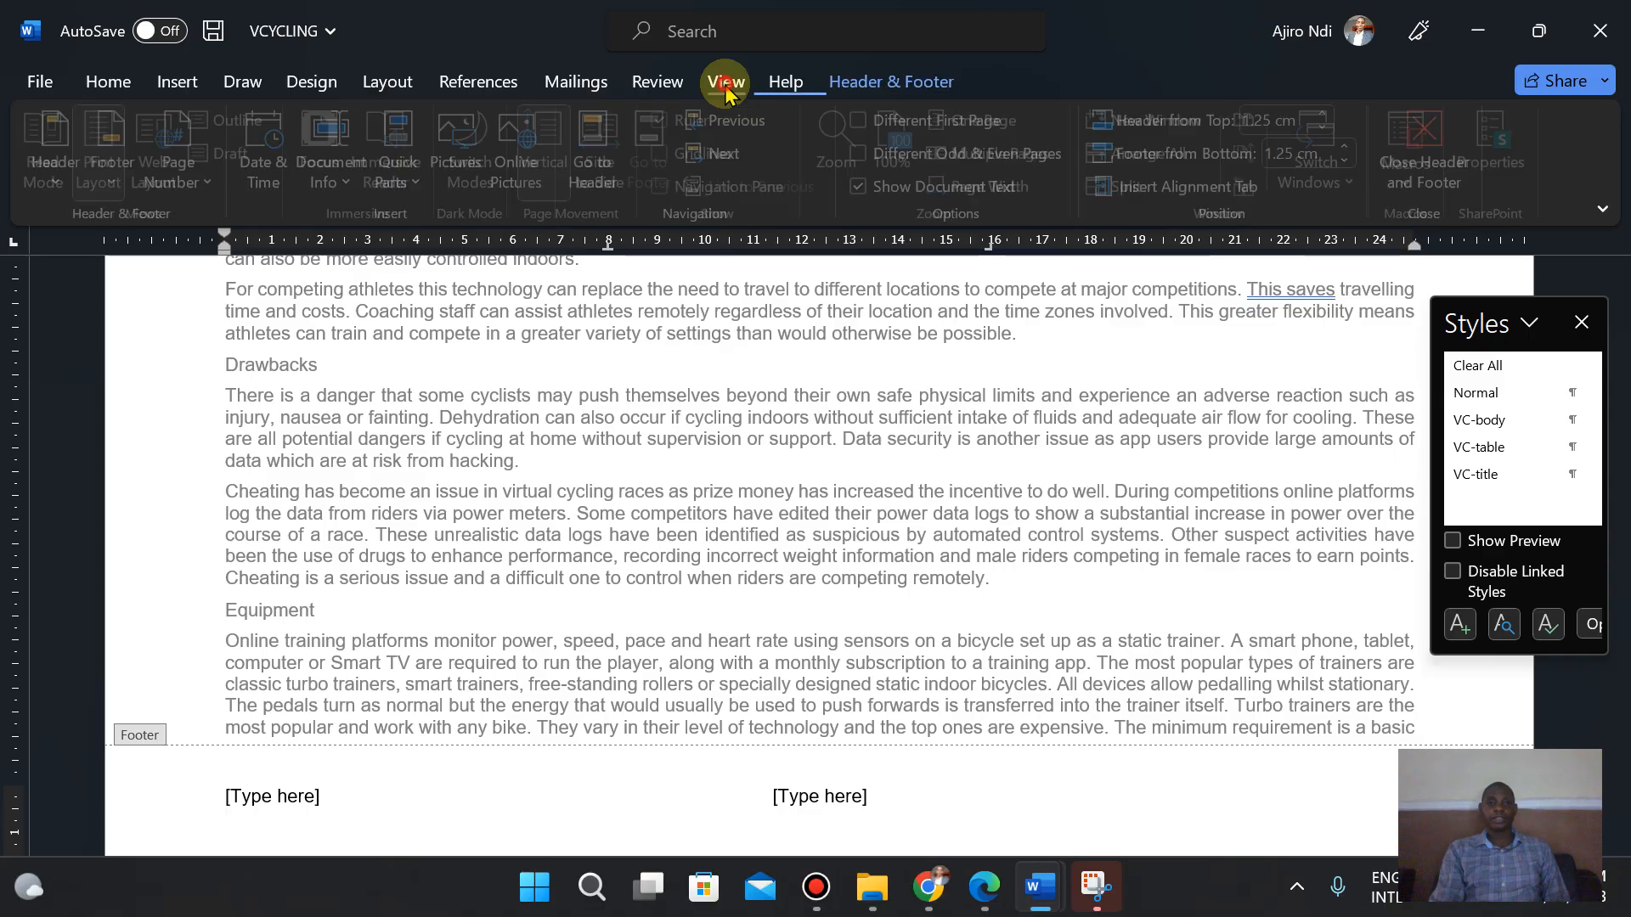
pyautogui.click(702, 155)
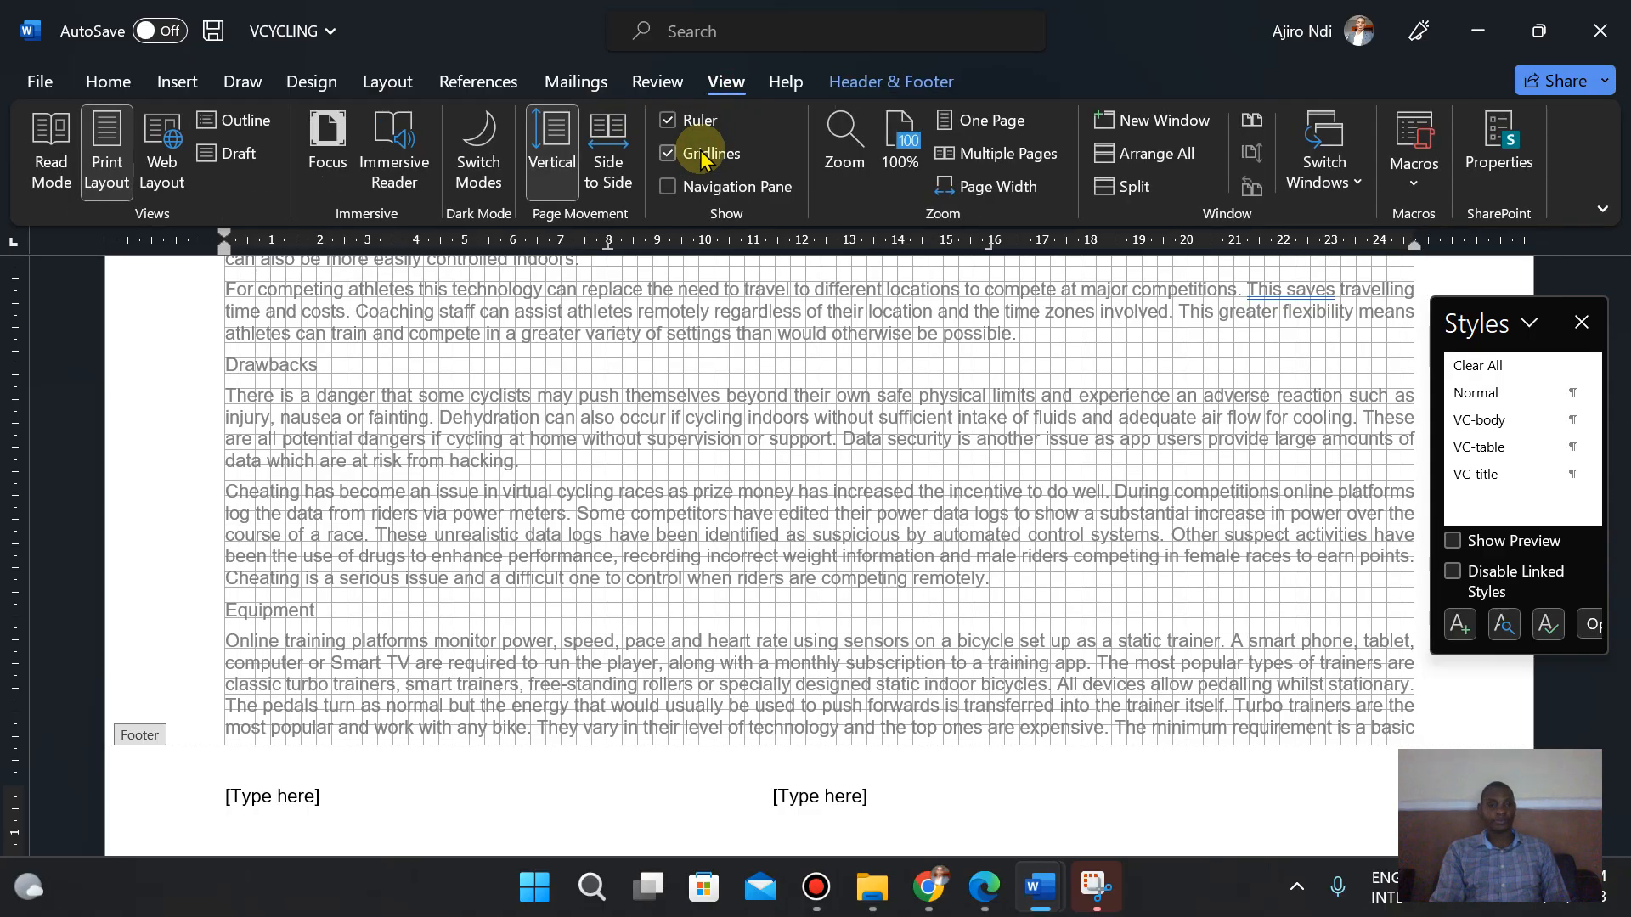
# - Turn off gridlines in the document view and recheck the header and footer instructions in the question paper
pyautogui.click(702, 155)
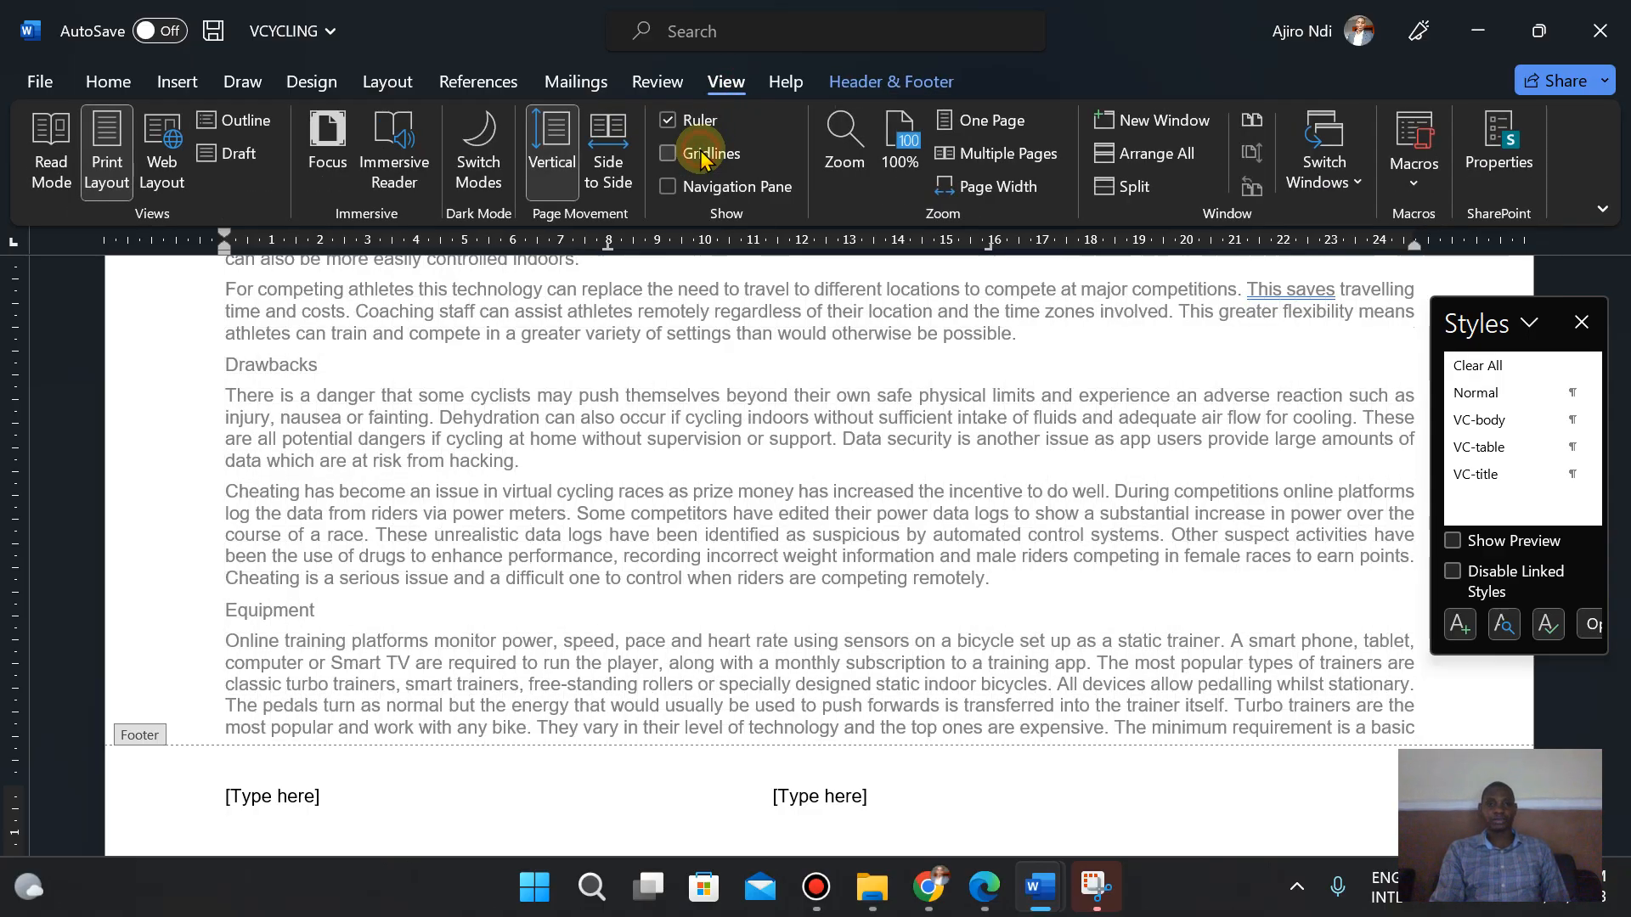
pyautogui.click(982, 902)
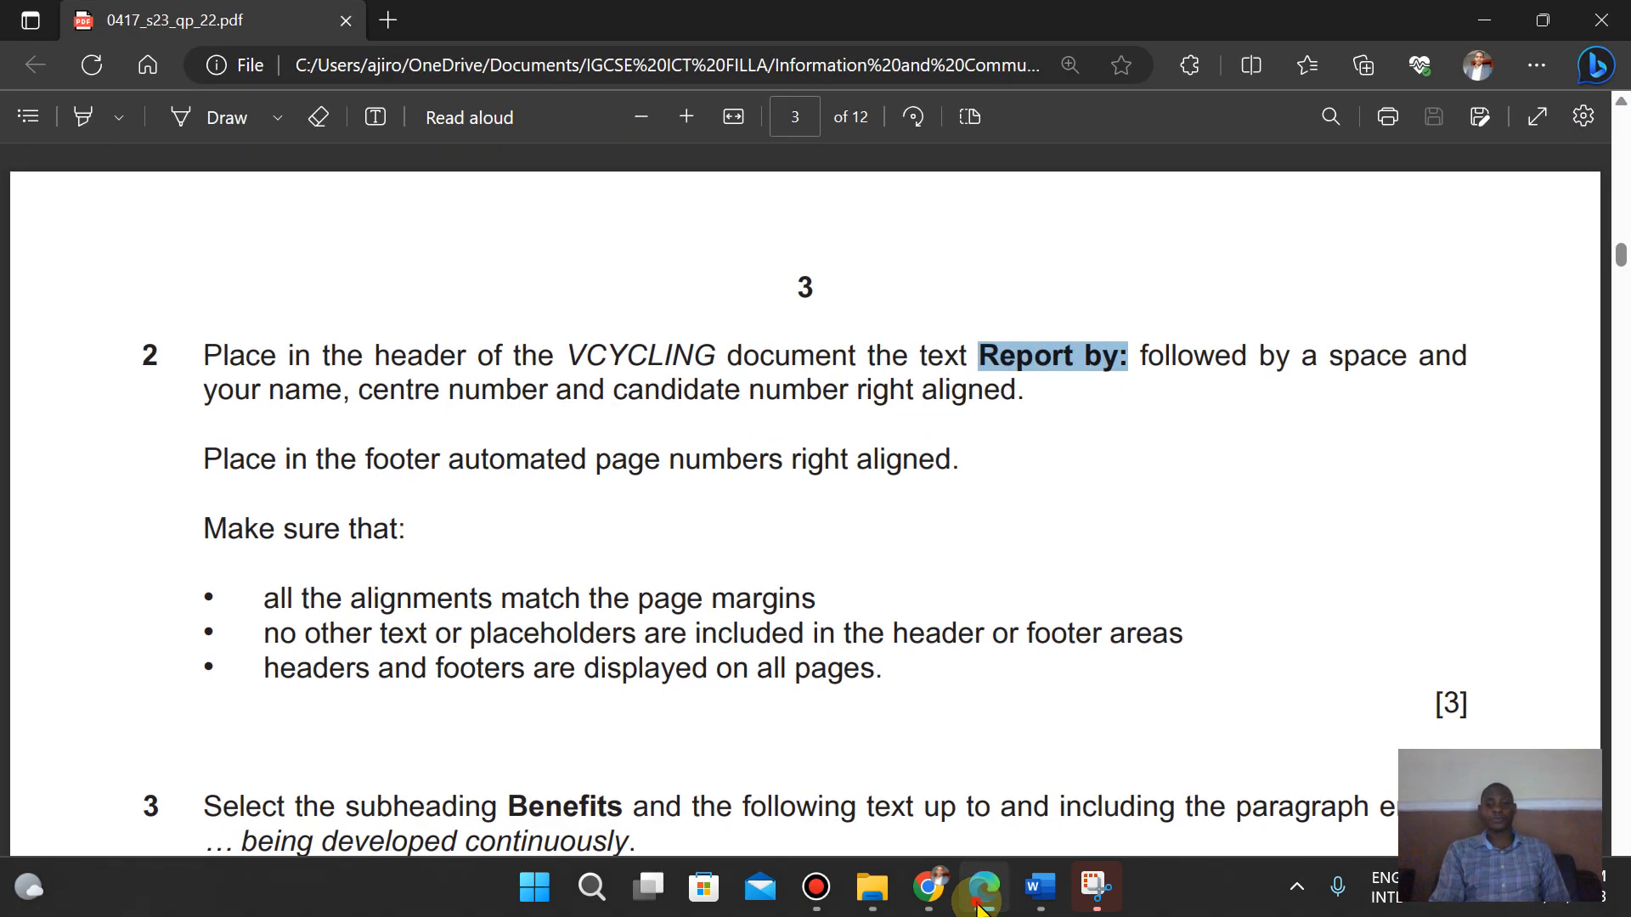
pyautogui.click(979, 906)
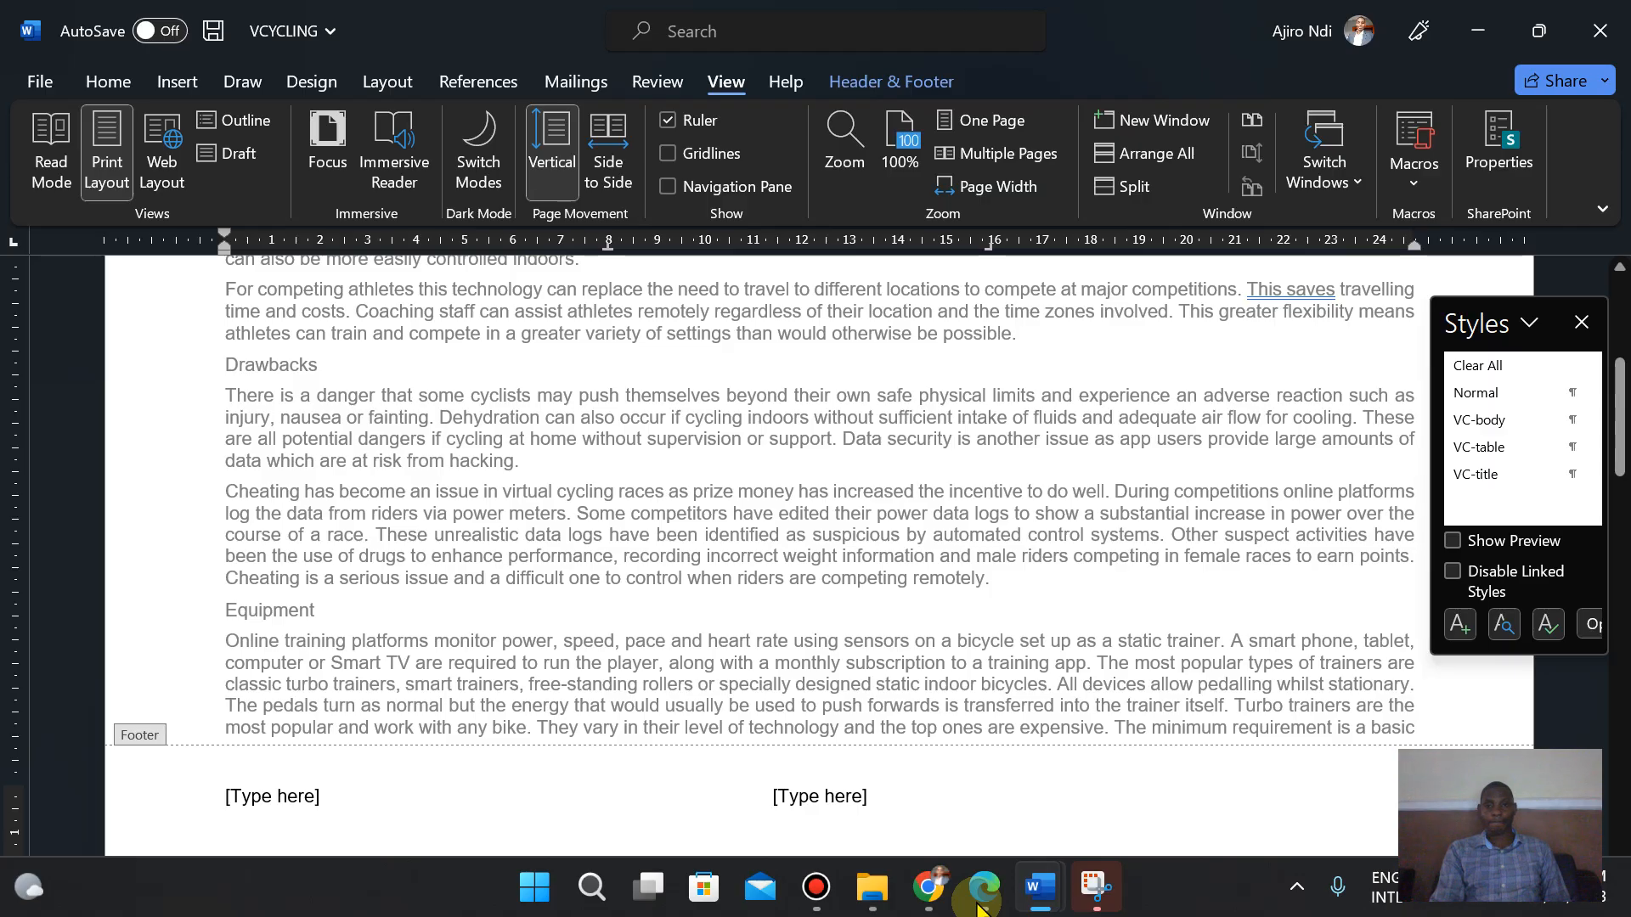
pyautogui.click(979, 906)
pyautogui.click(979, 905)
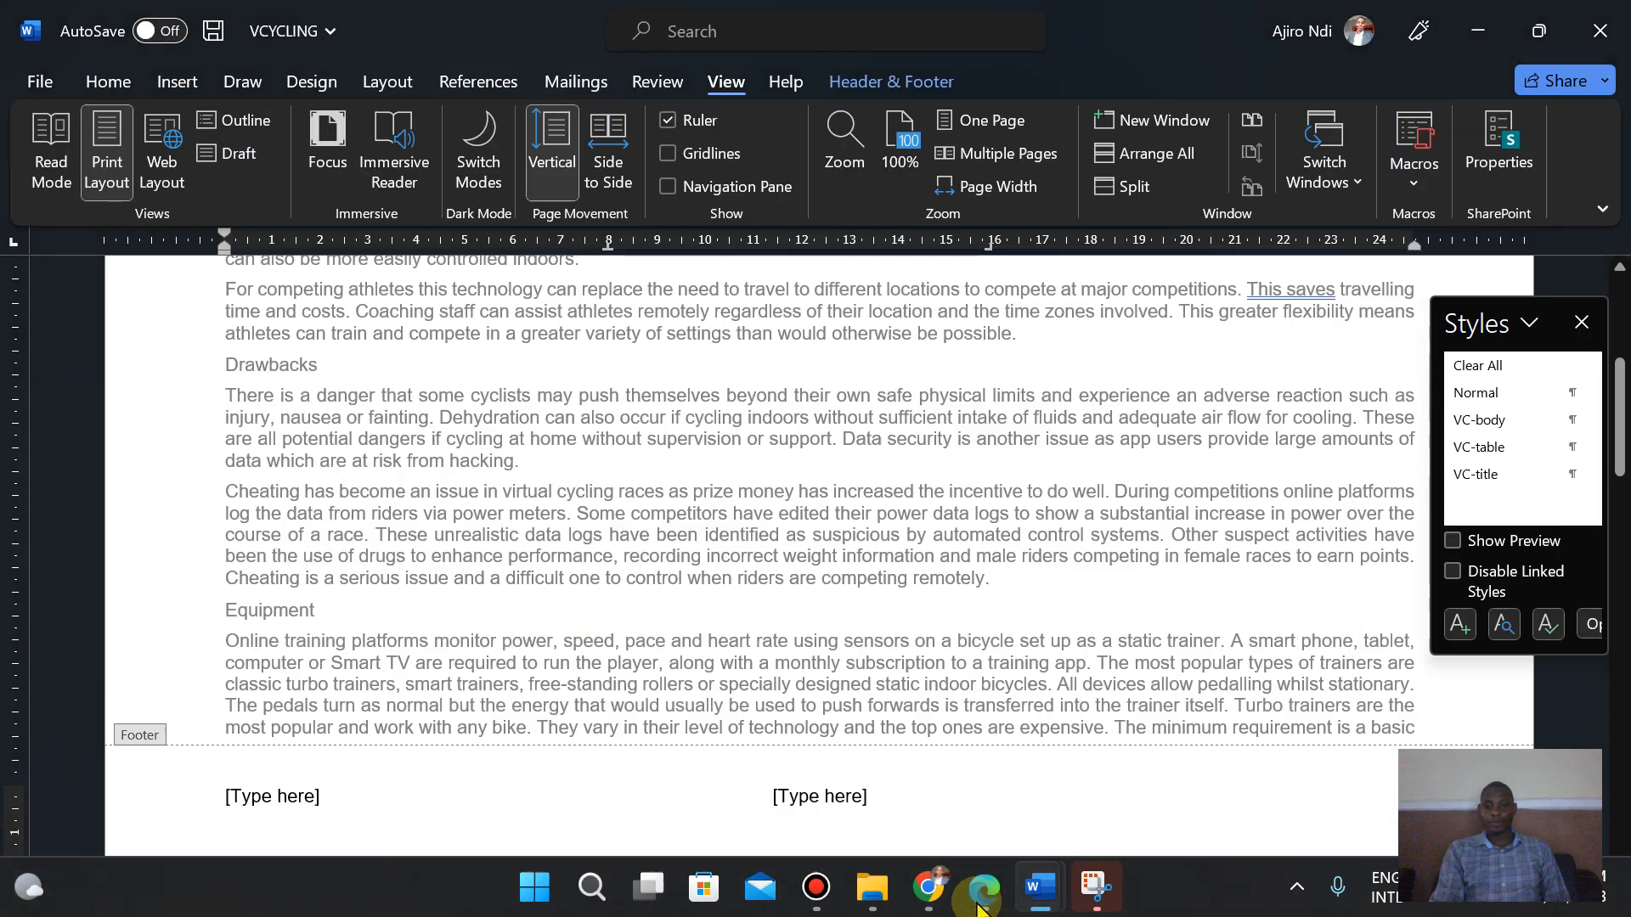
# - Delete the two unused [Type here] placeholders from the footer
pyautogui.click(807, 803)
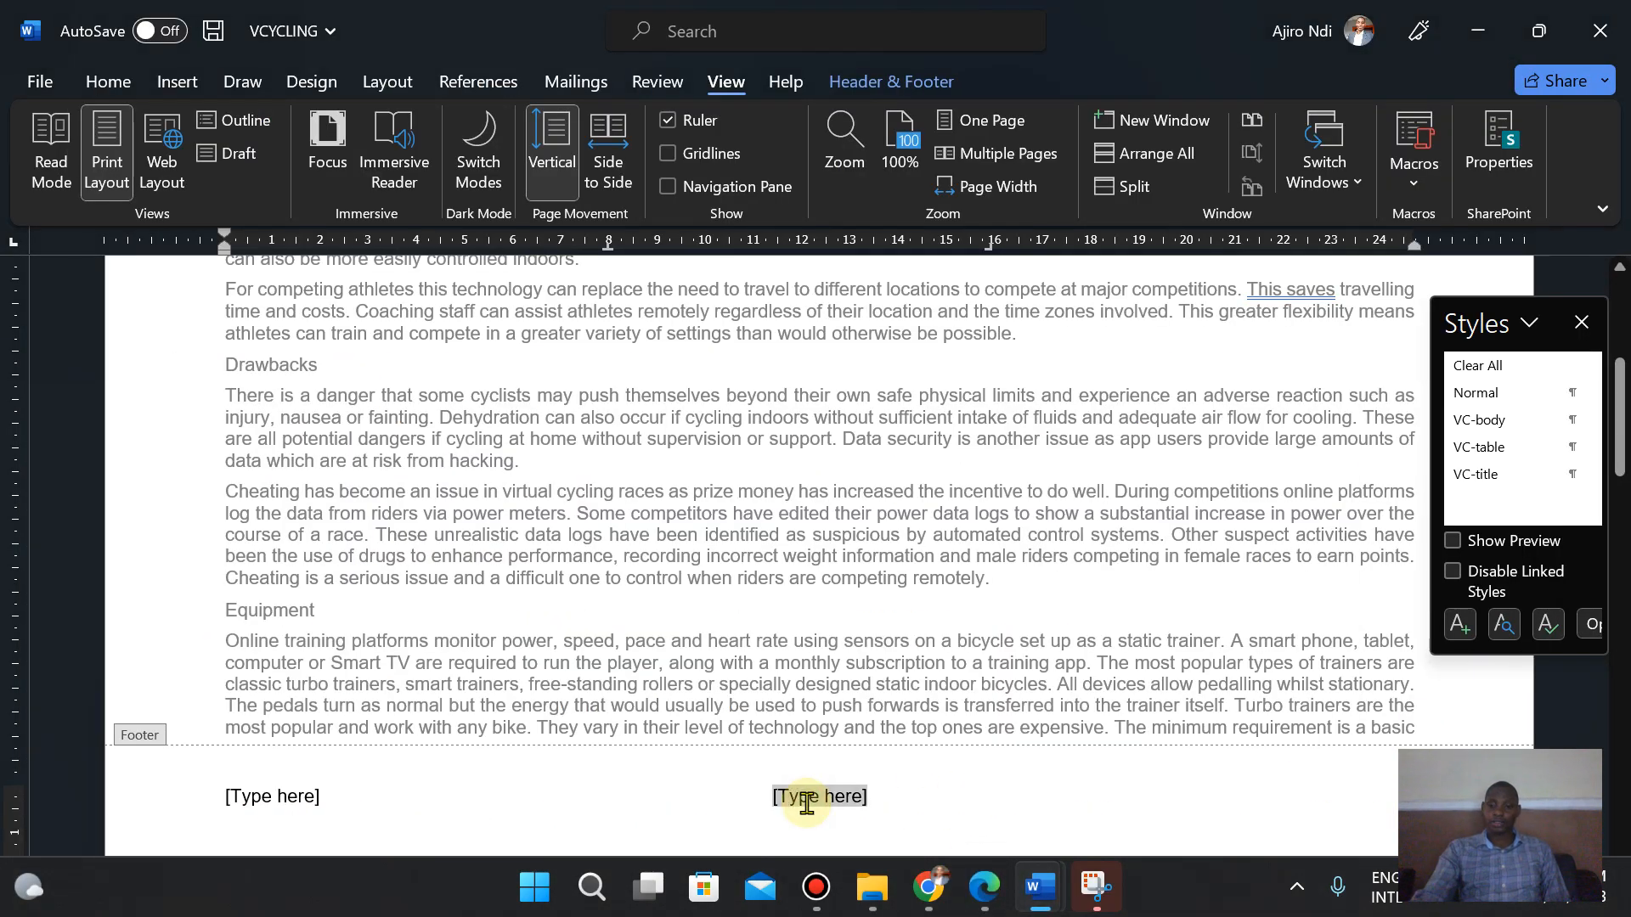
pyautogui.press('Delete')
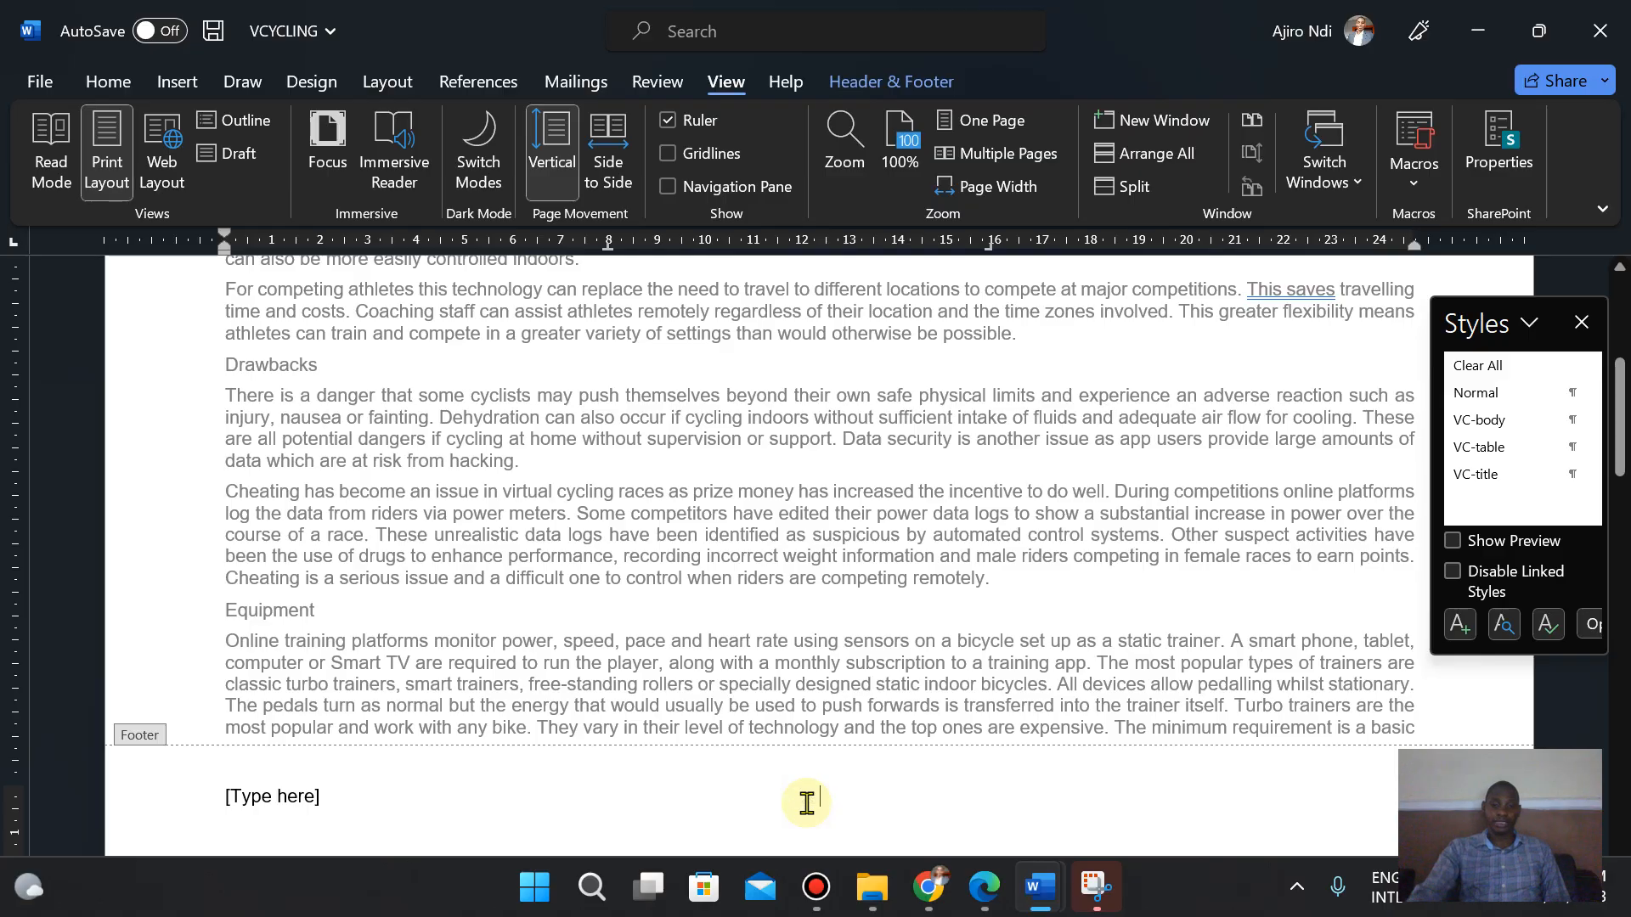
pyautogui.click(276, 802)
pyautogui.press('Delete')
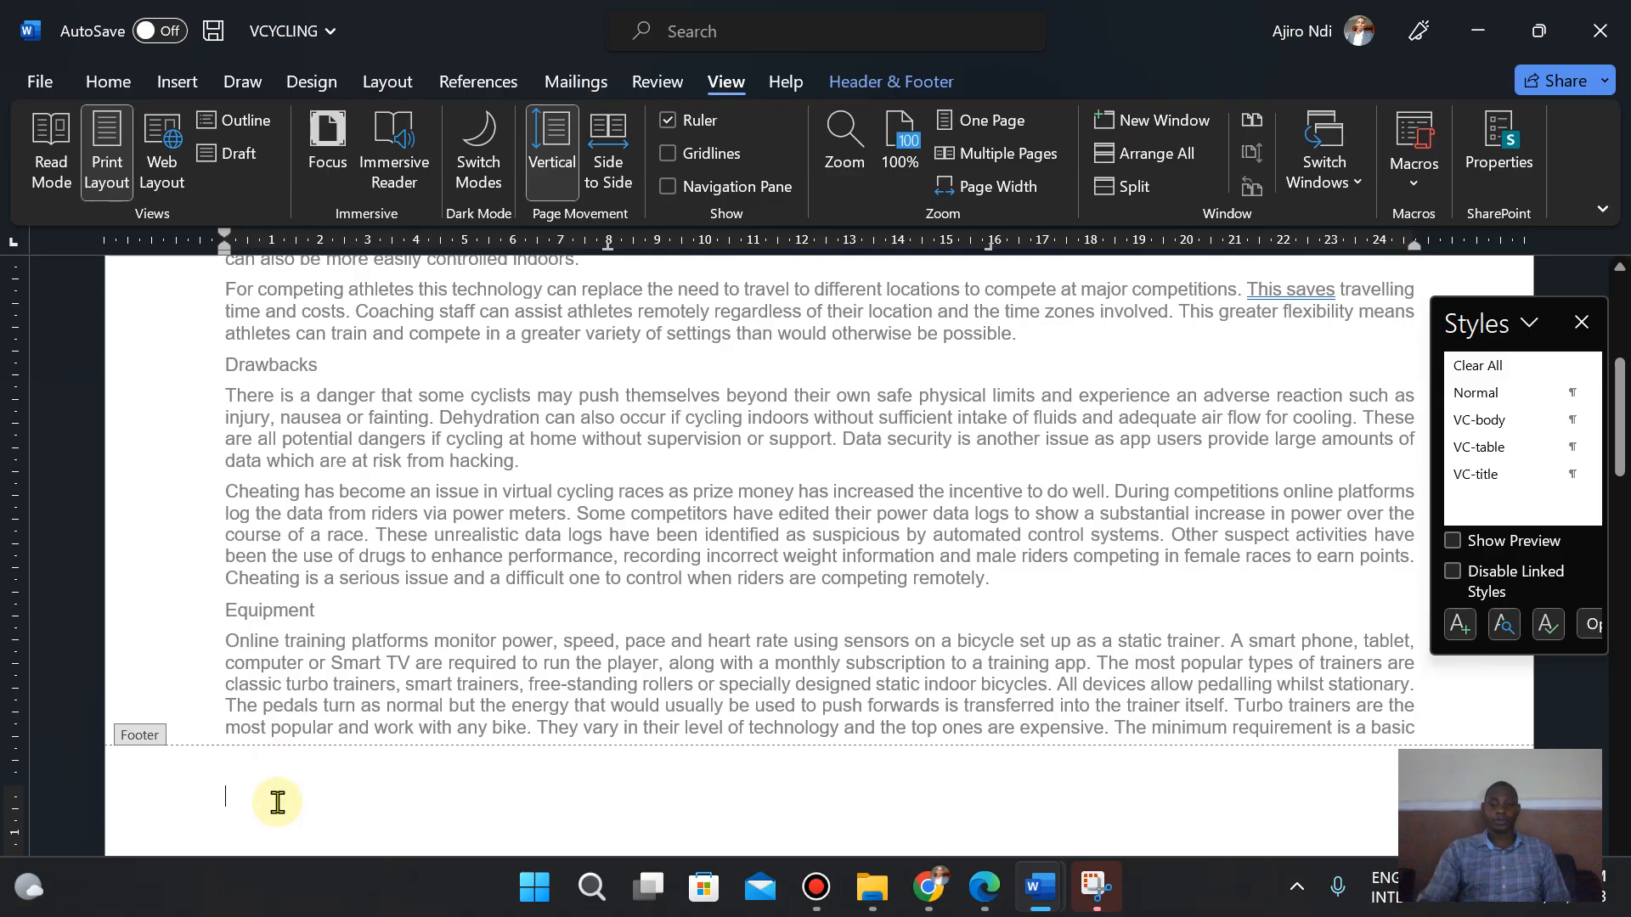
# - Delete the two unused [Type here] placeholders from the header, then close the header and footer
pyautogui.click(899, 92)
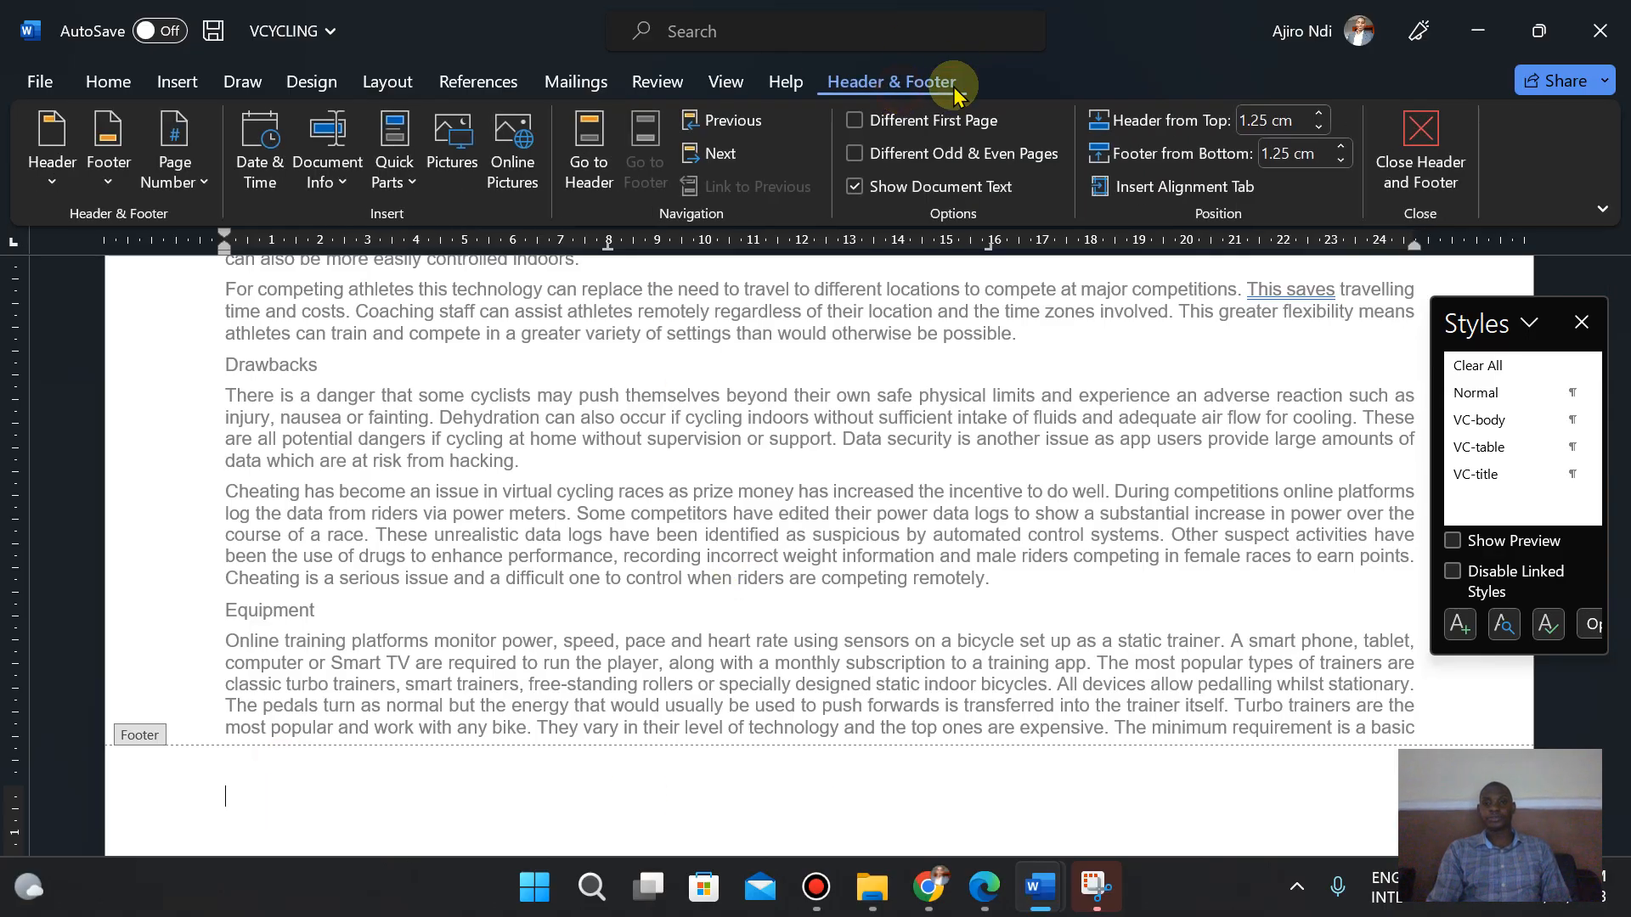
pyautogui.click(588, 153)
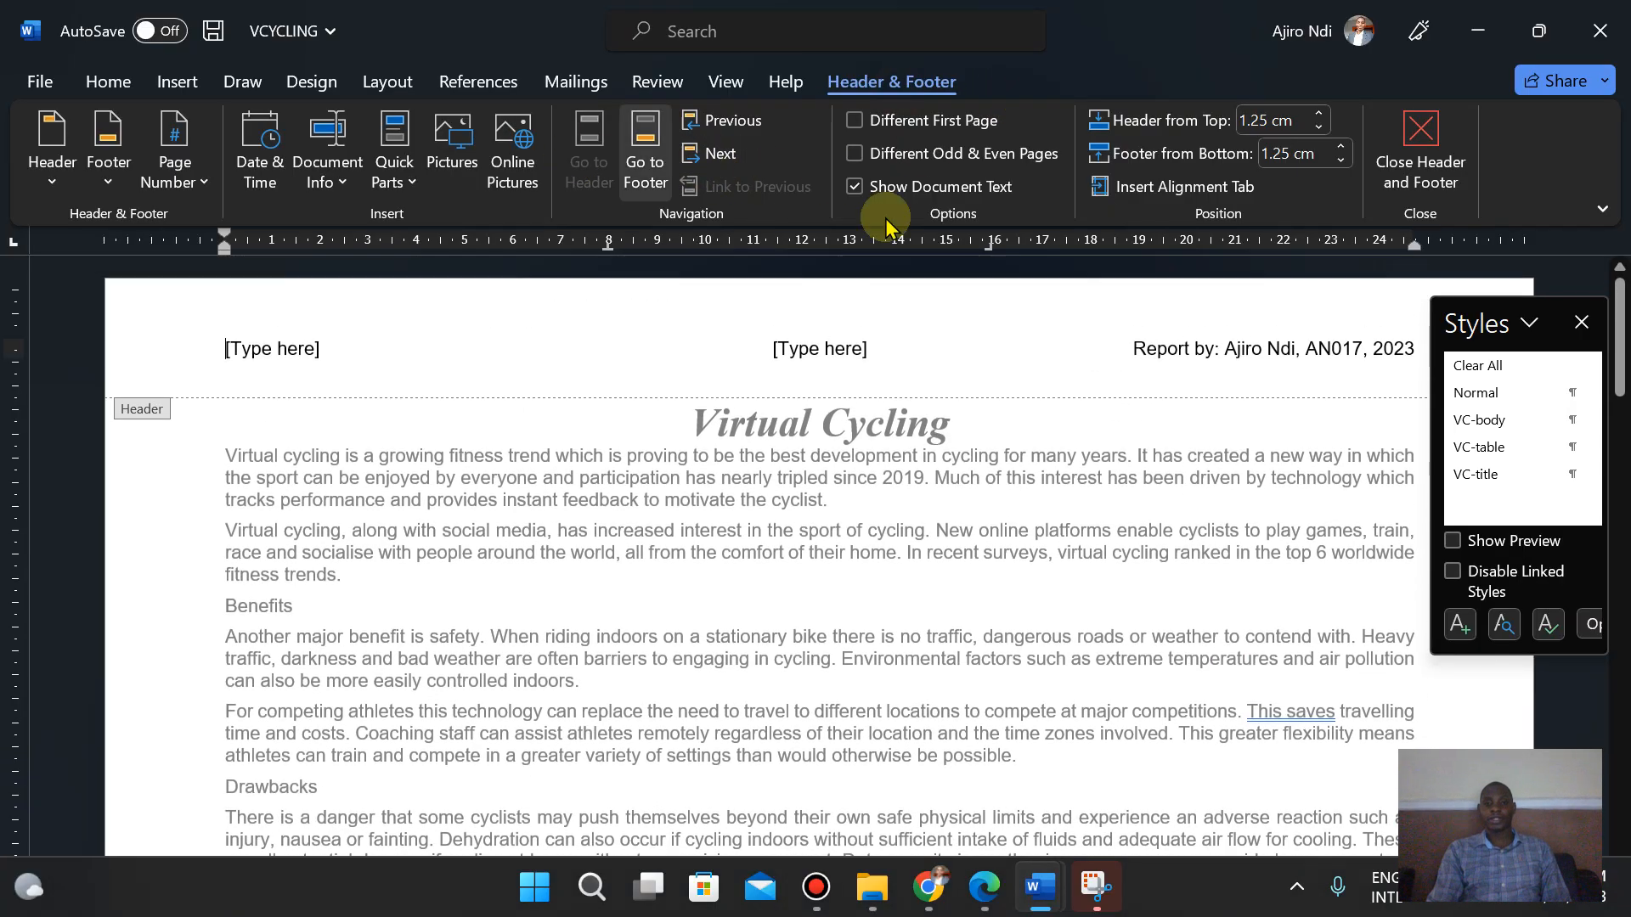
pyautogui.click(804, 349)
pyautogui.press('Delete')
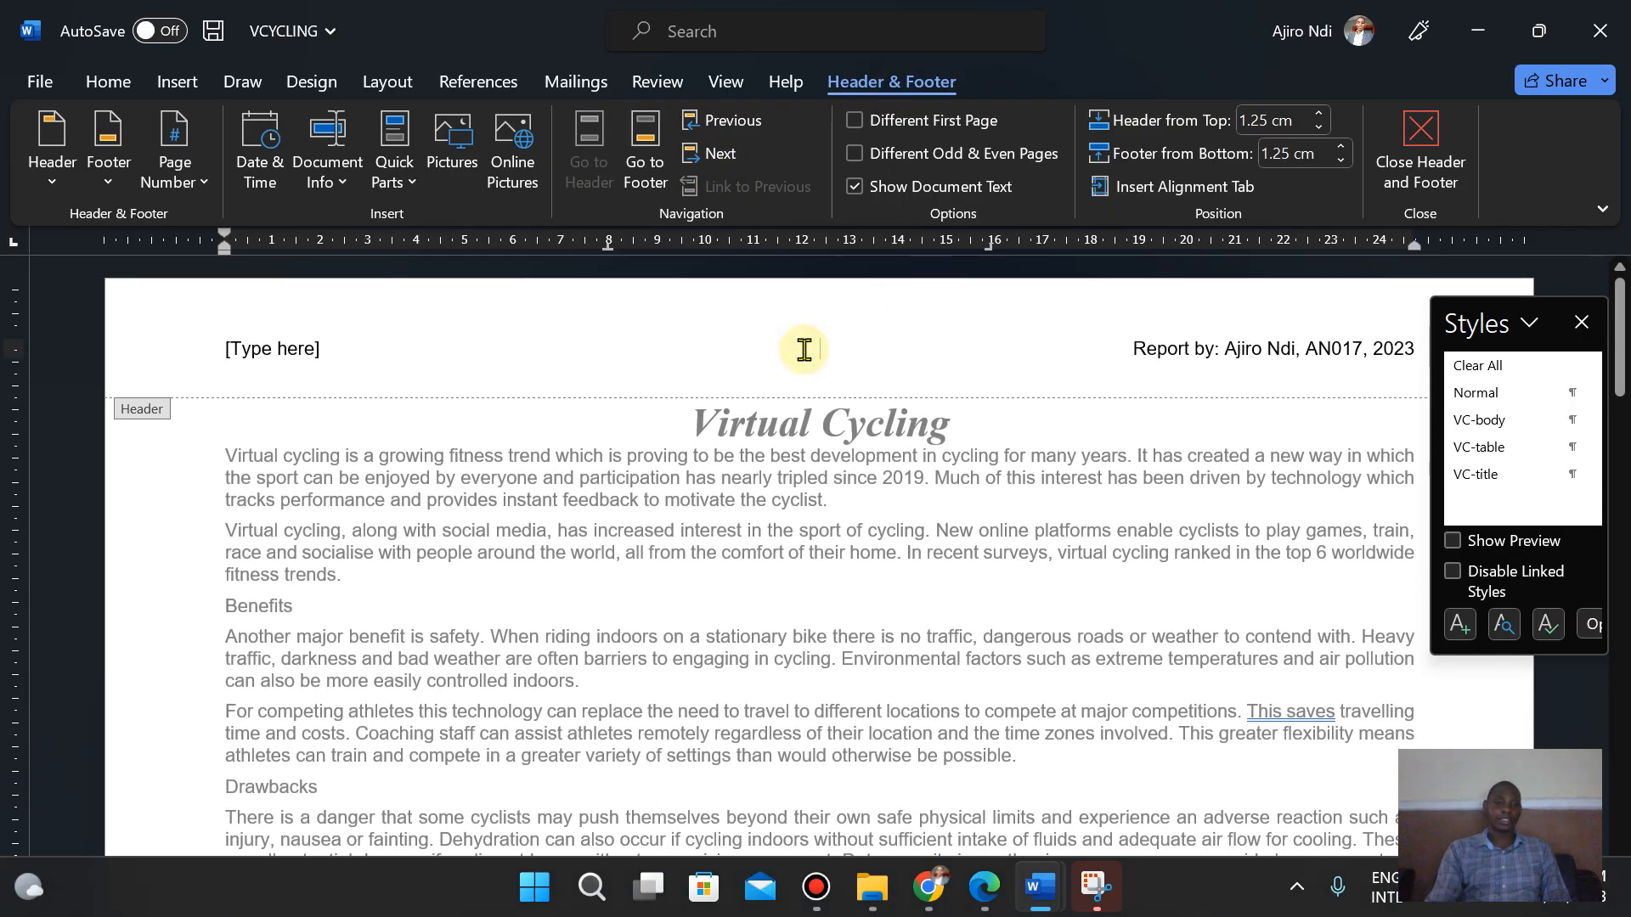
pyautogui.click(253, 350)
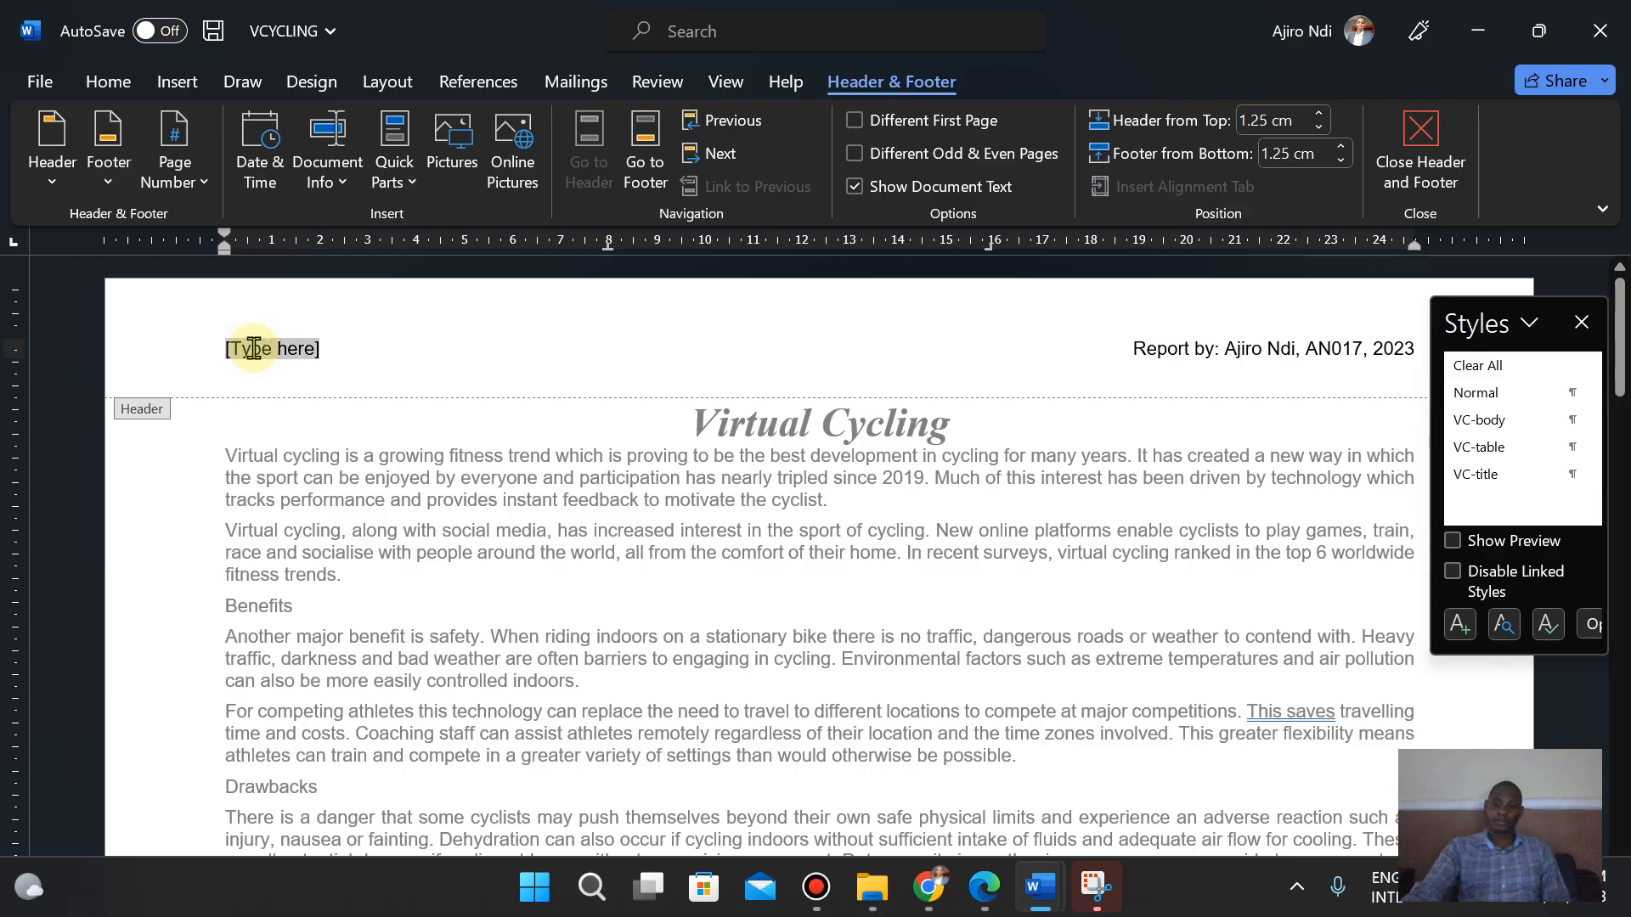
pyautogui.press('Delete')
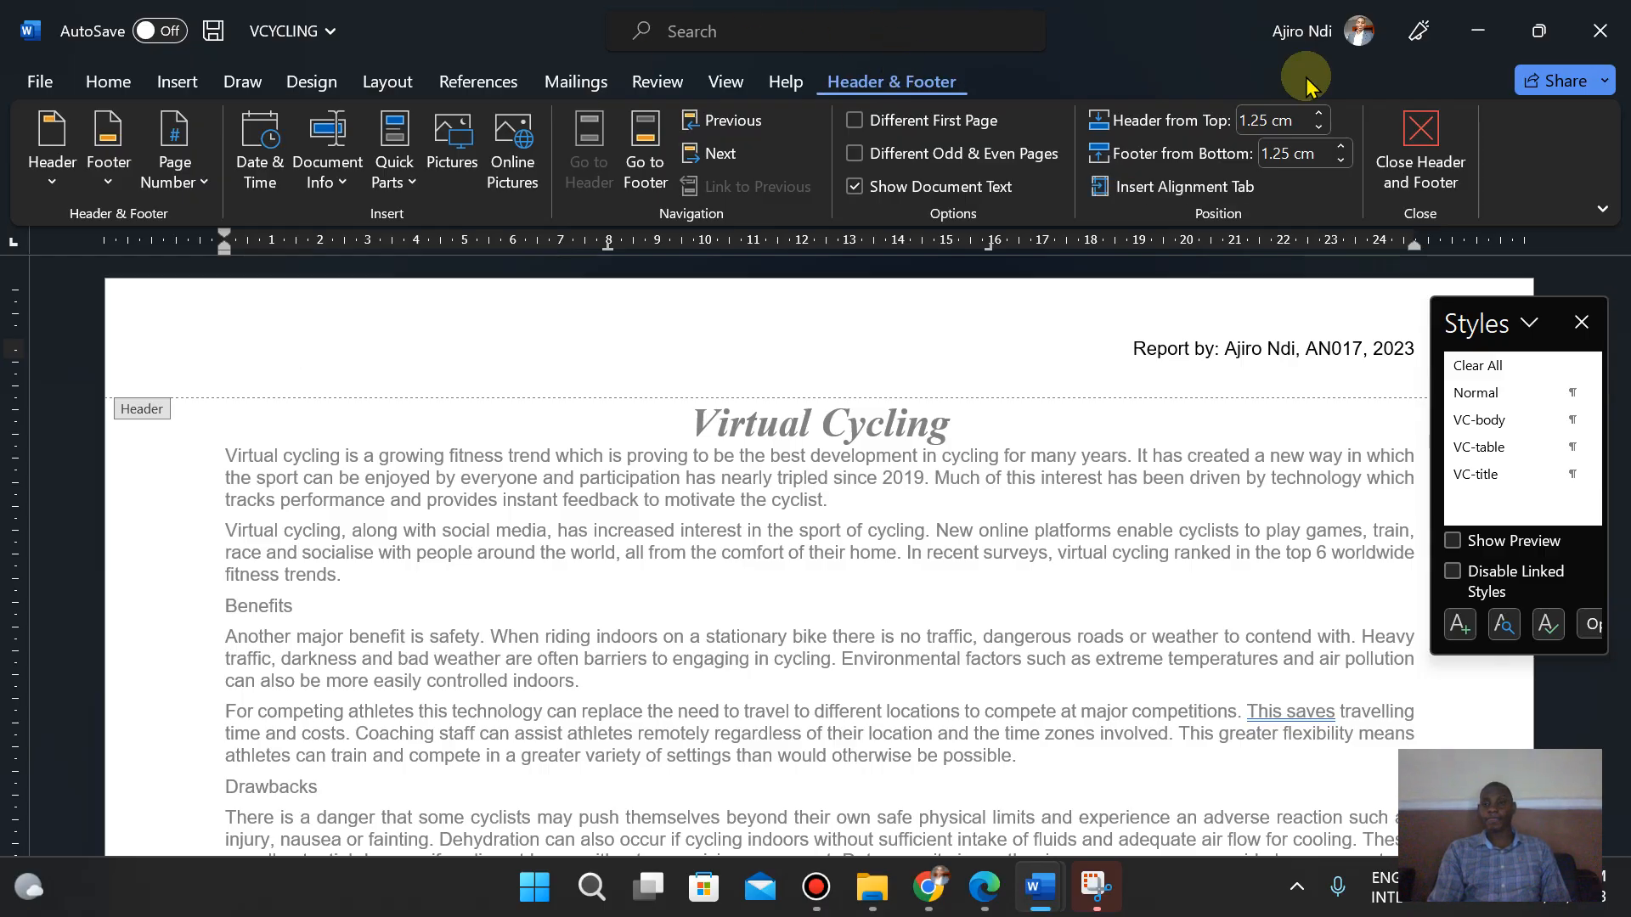
pyautogui.click(1436, 165)
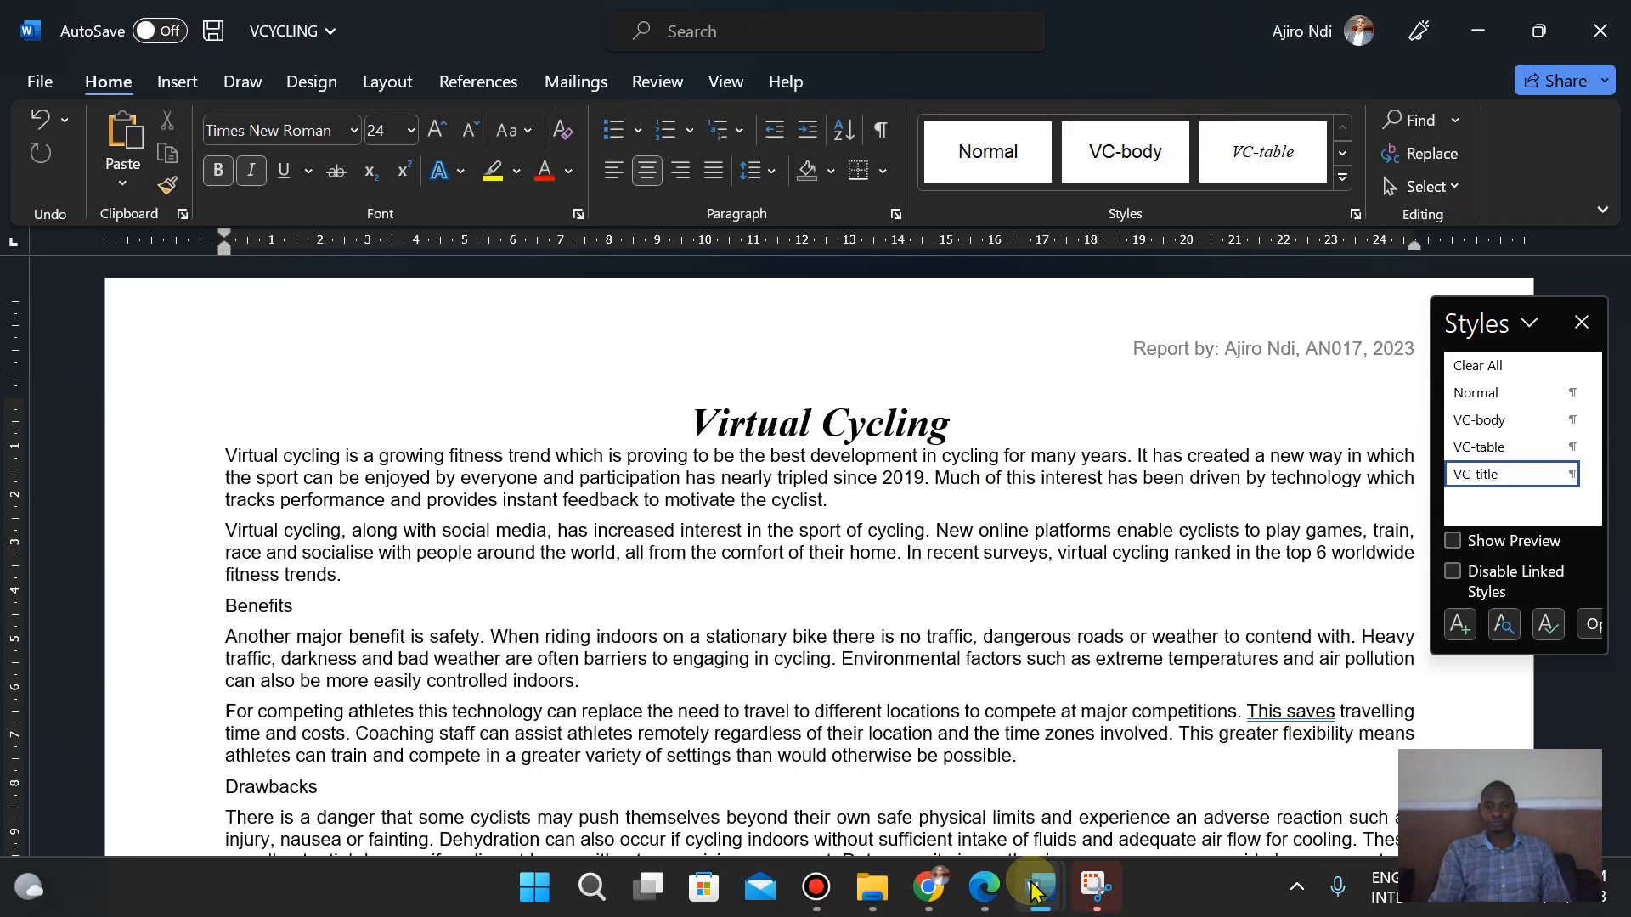
# - Read question 3 in the question paper
pyautogui.click(1001, 894)
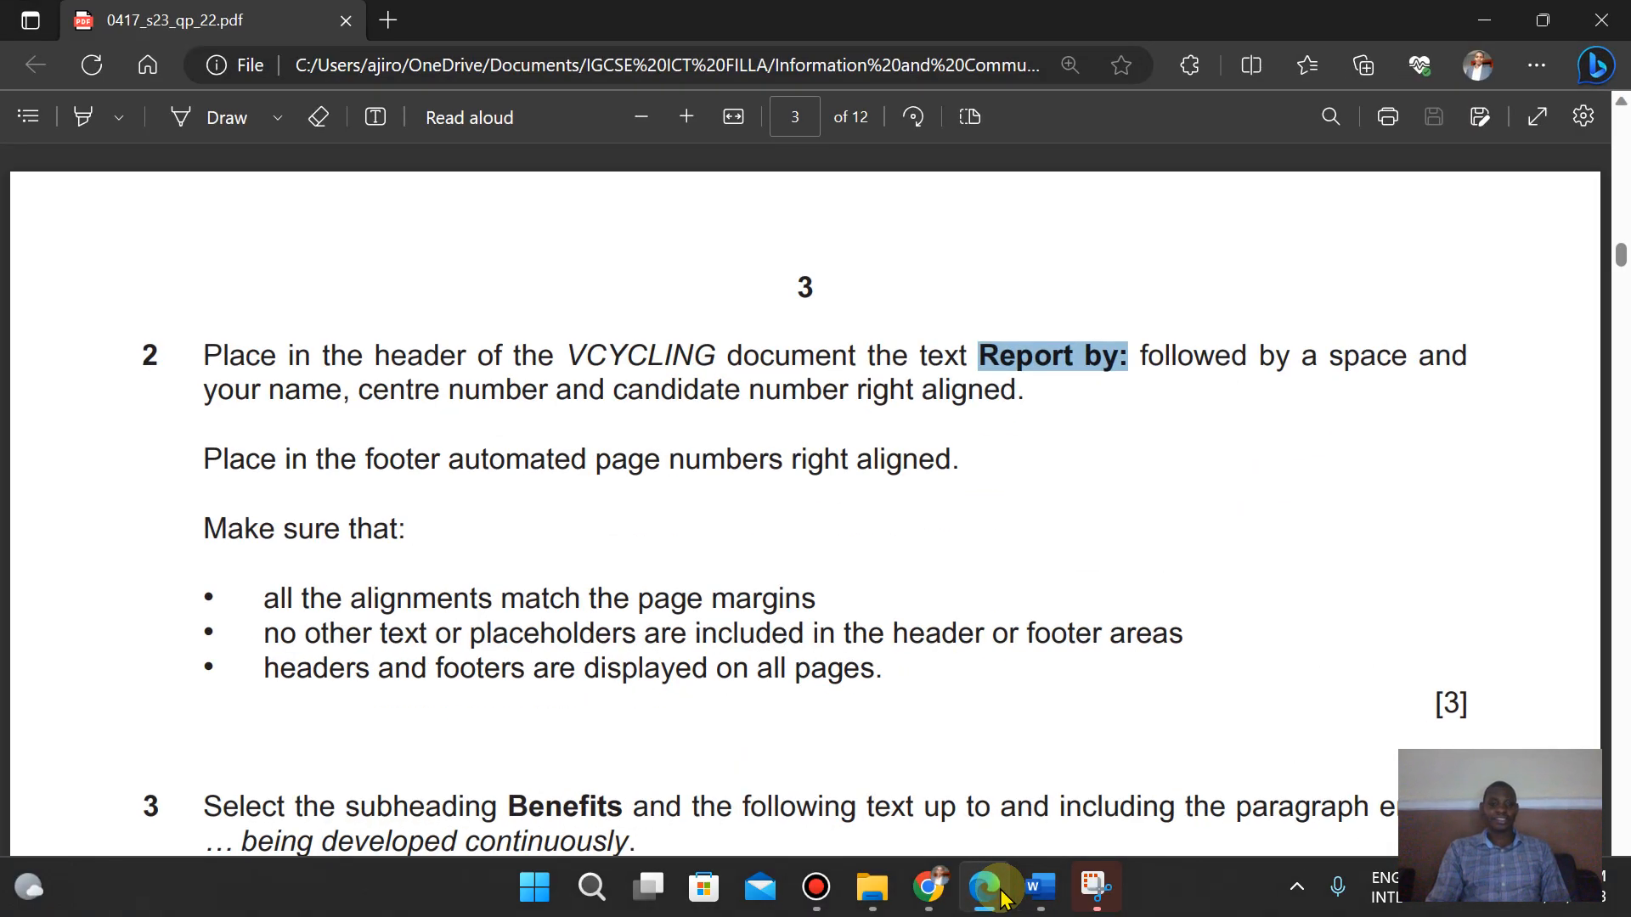
pyautogui.press('Down')
pyautogui.press('Down')
pyautogui.press('Down')
pyautogui.press('Down')
pyautogui.press('Down')
pyautogui.press('Down')
pyautogui.press('Down')
pyautogui.press('Down')
pyautogui.press('Down')
pyautogui.press('Down')
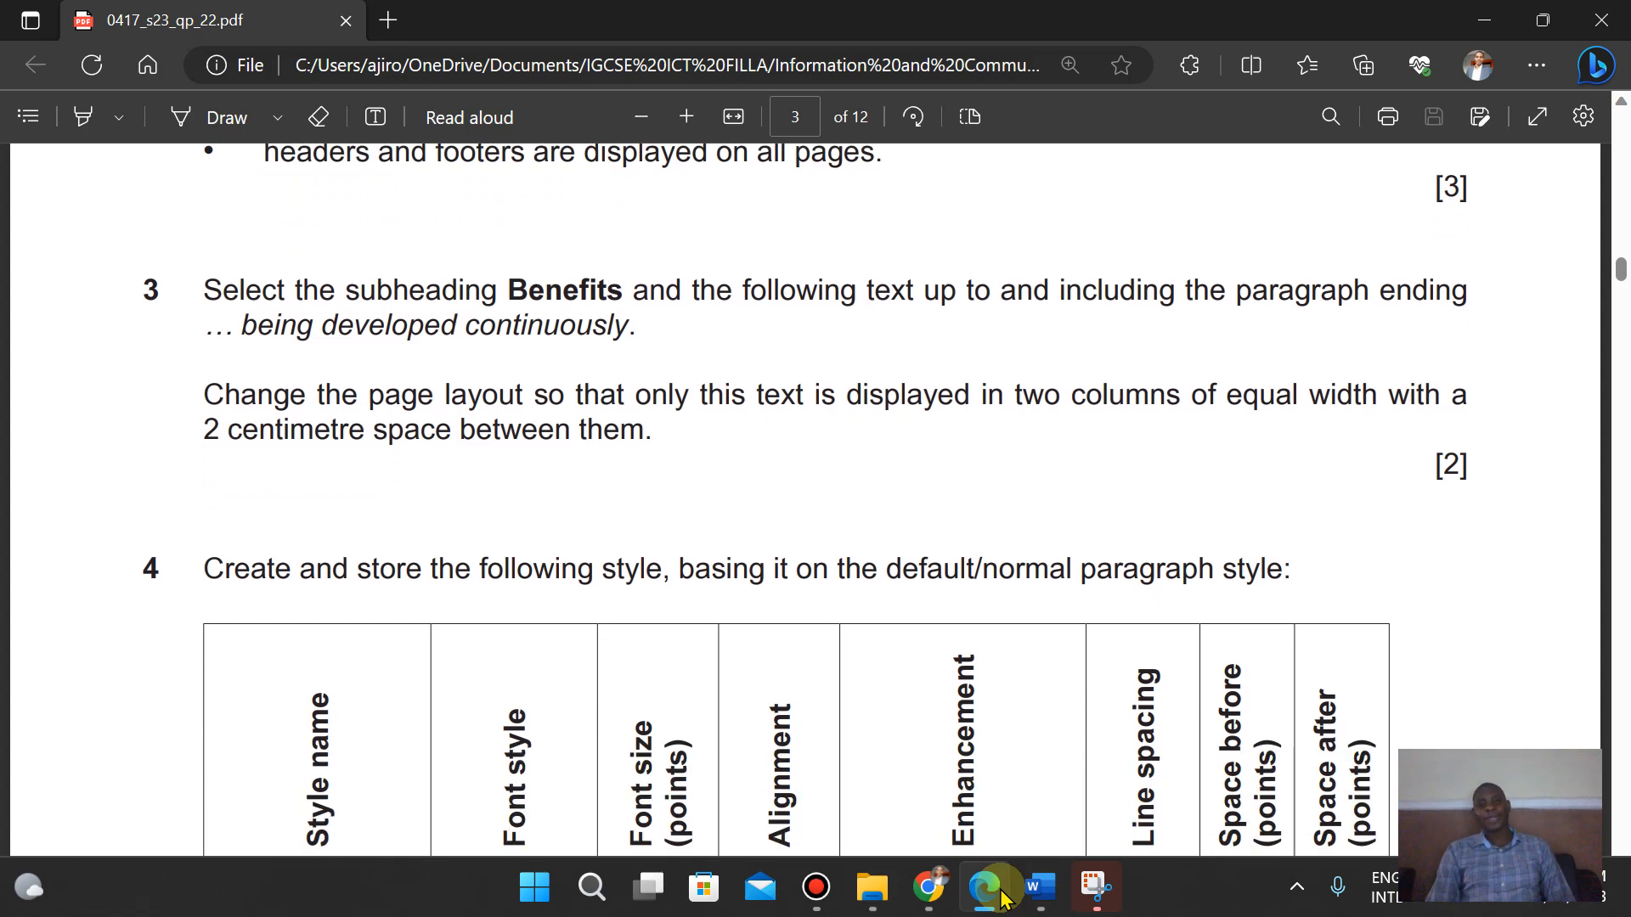
pyautogui.click(1039, 887)
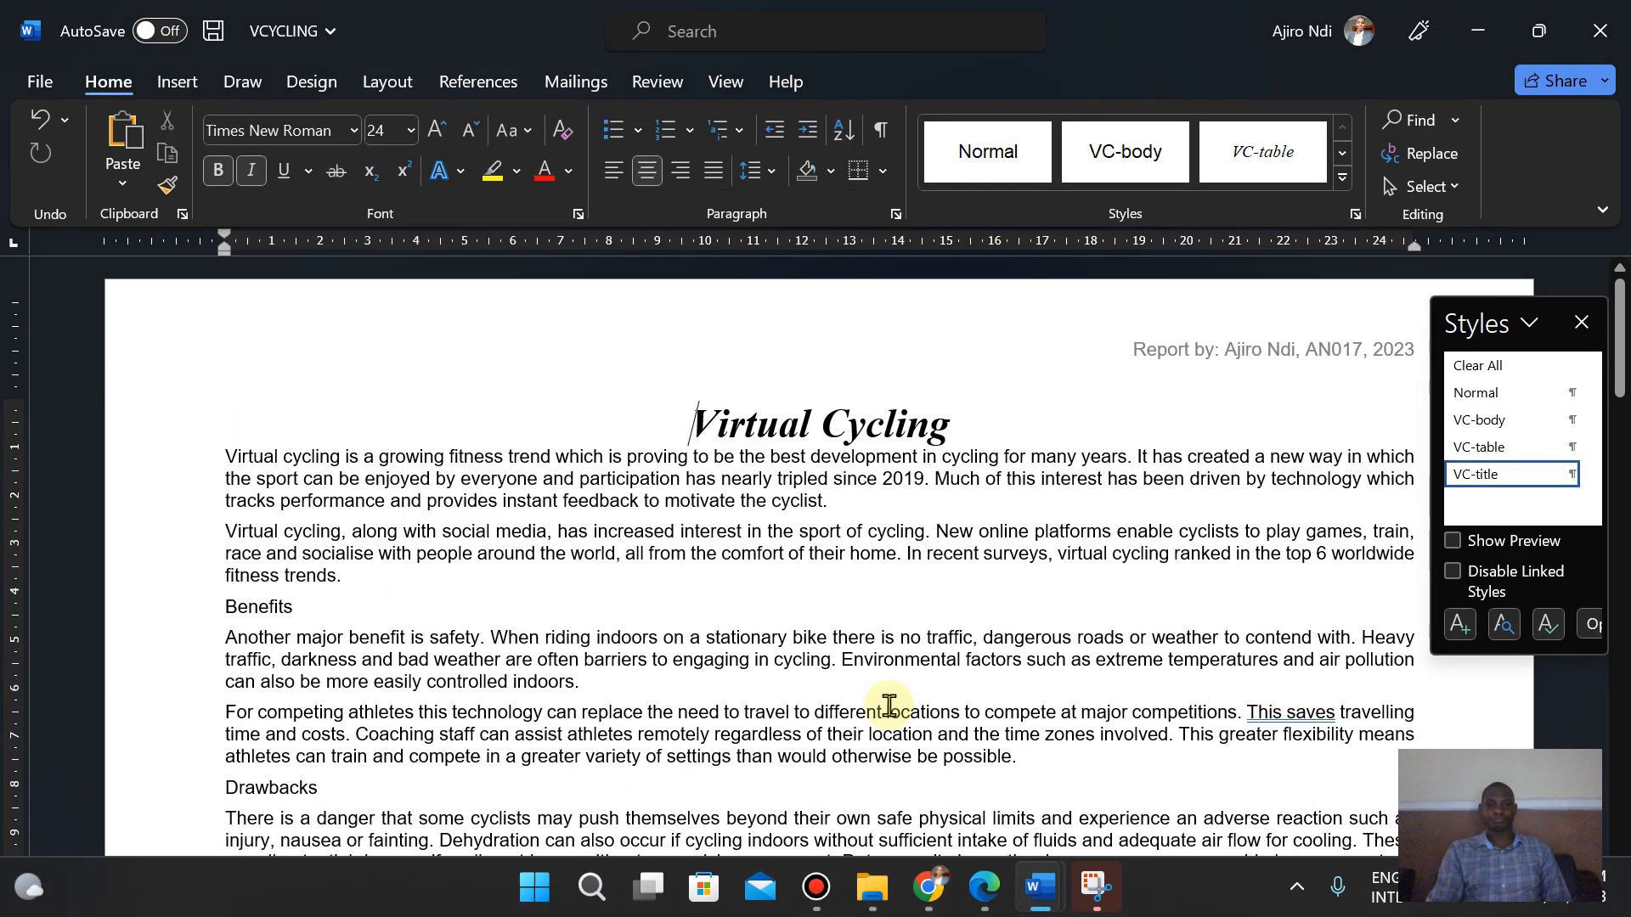
# - Search the document for being developed to locate the end of the Benefits text
pyautogui.click(223, 609)
pyautogui.click(988, 906)
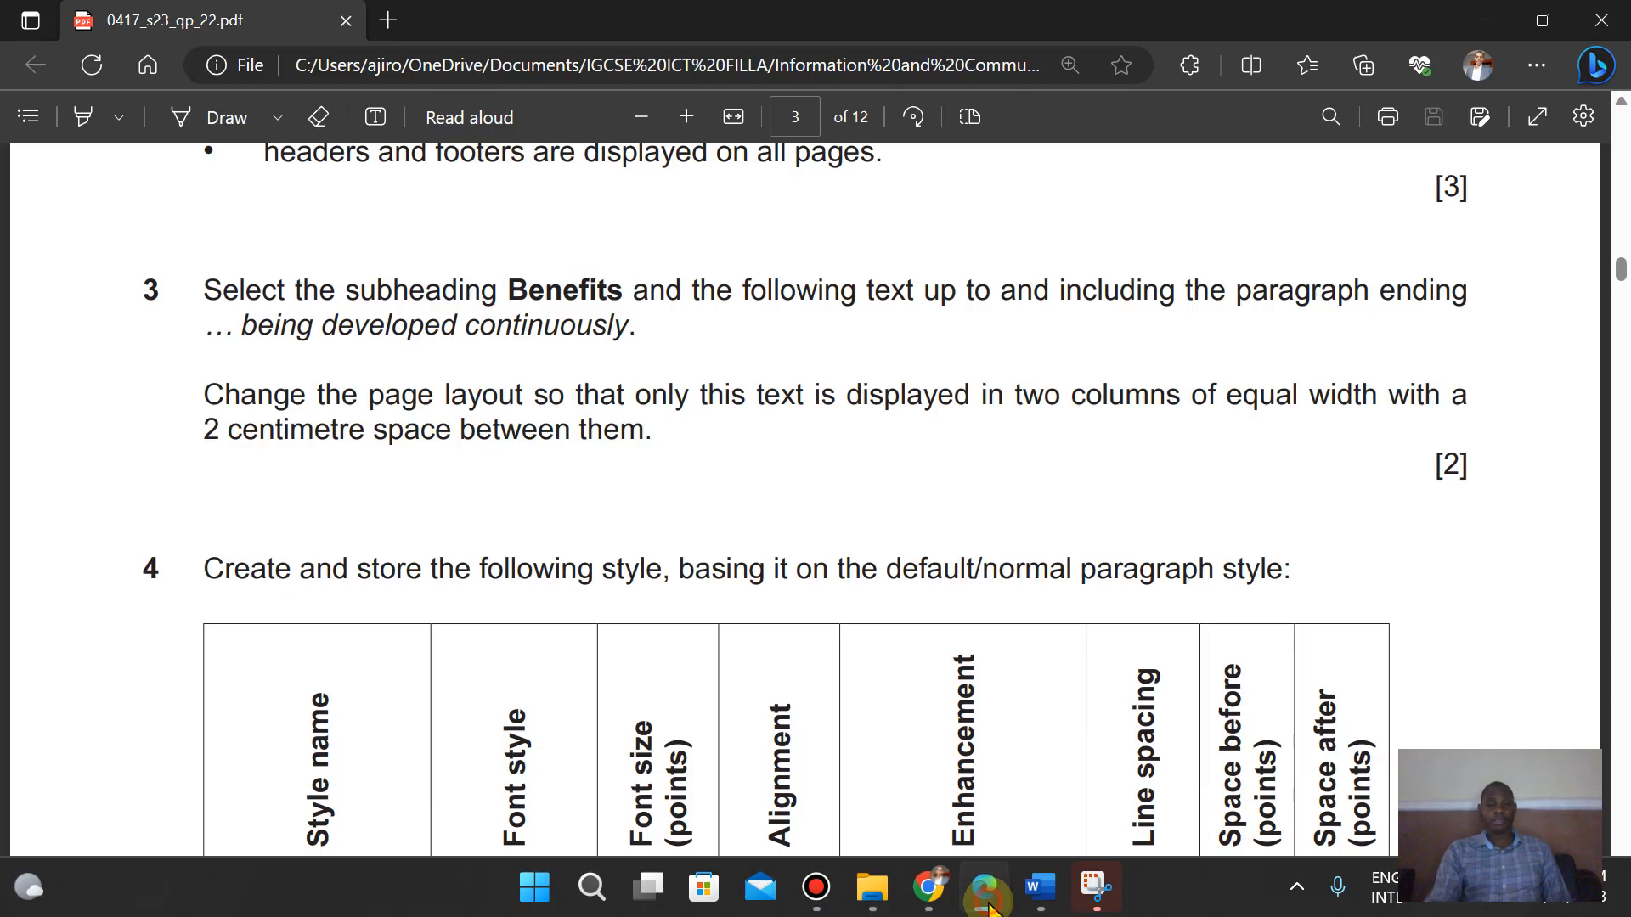
pyautogui.click(988, 904)
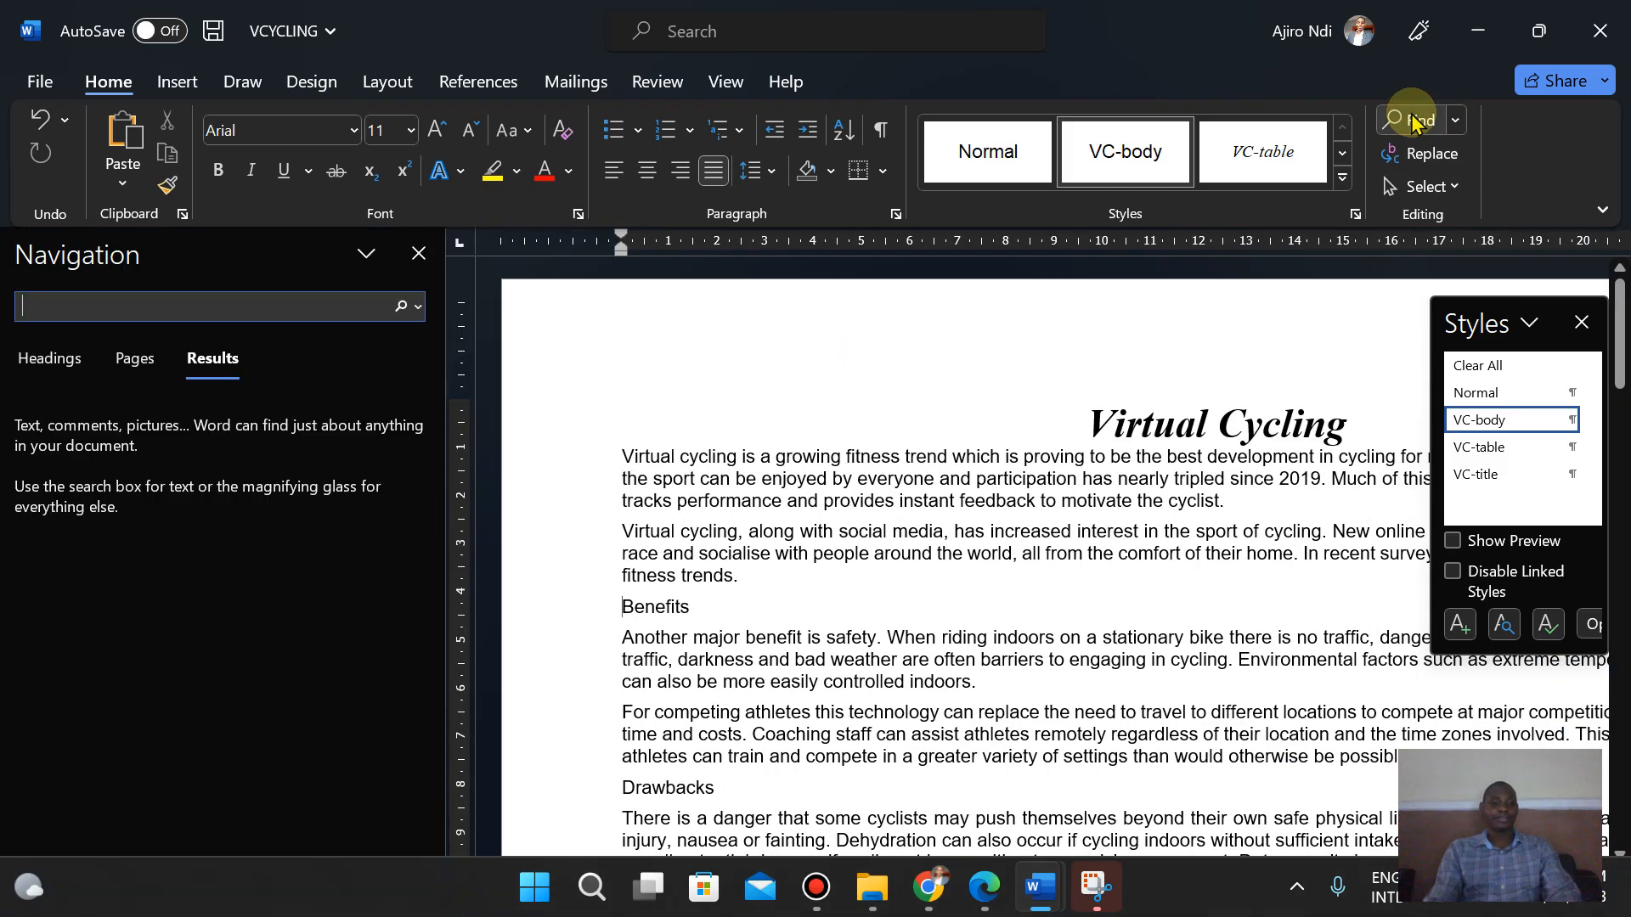
pyautogui.write('een deve')
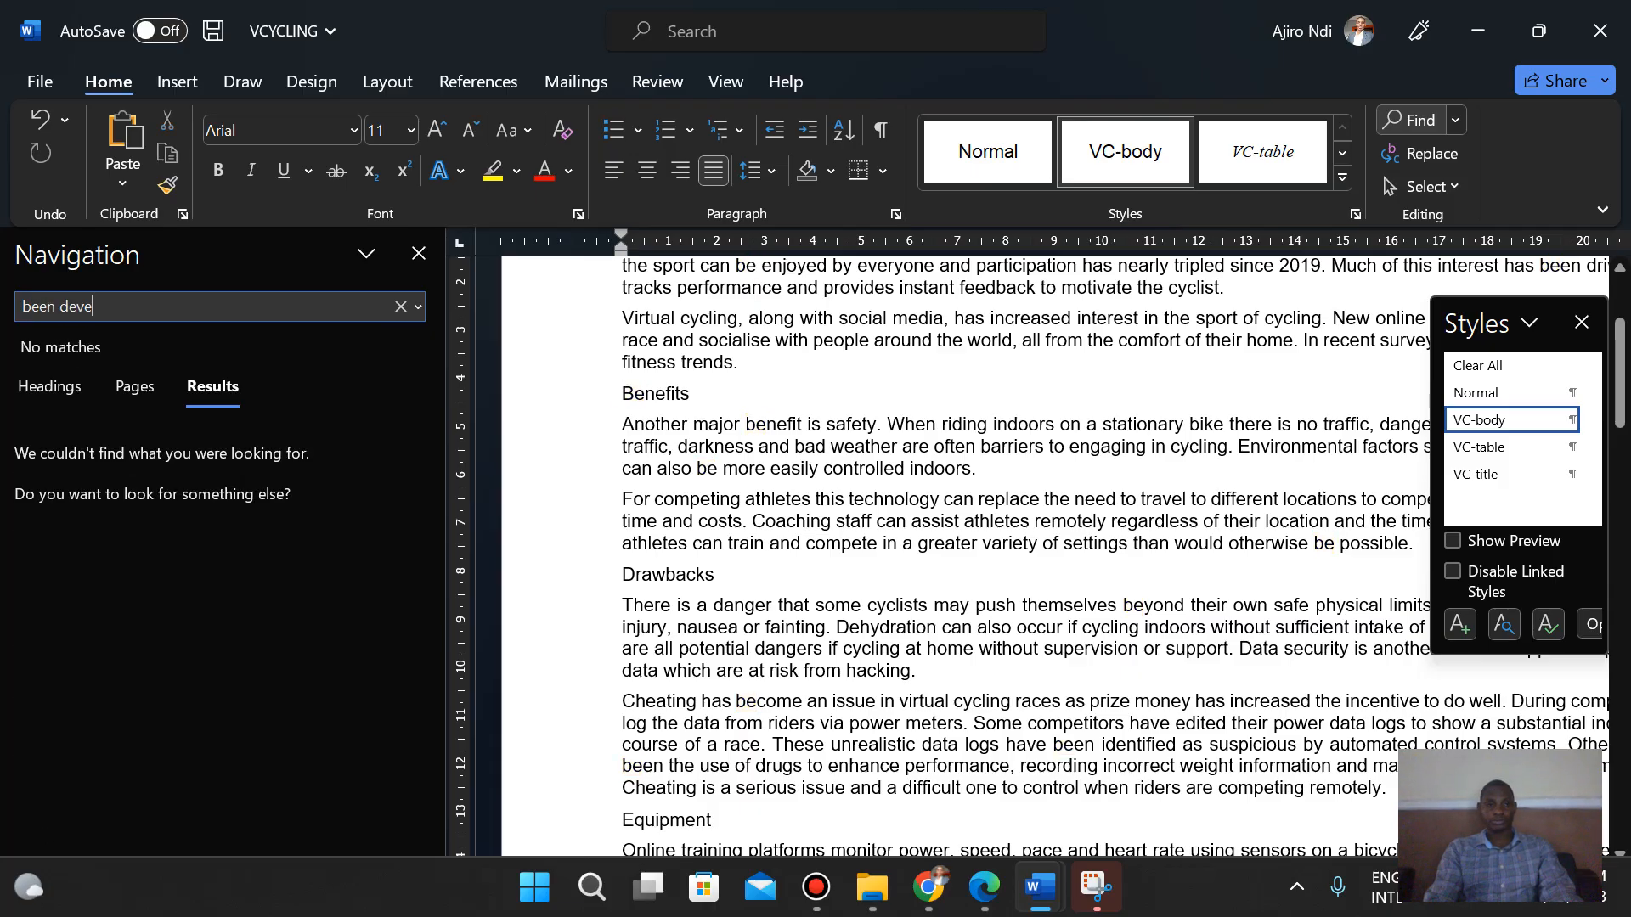
pyautogui.click(59, 306)
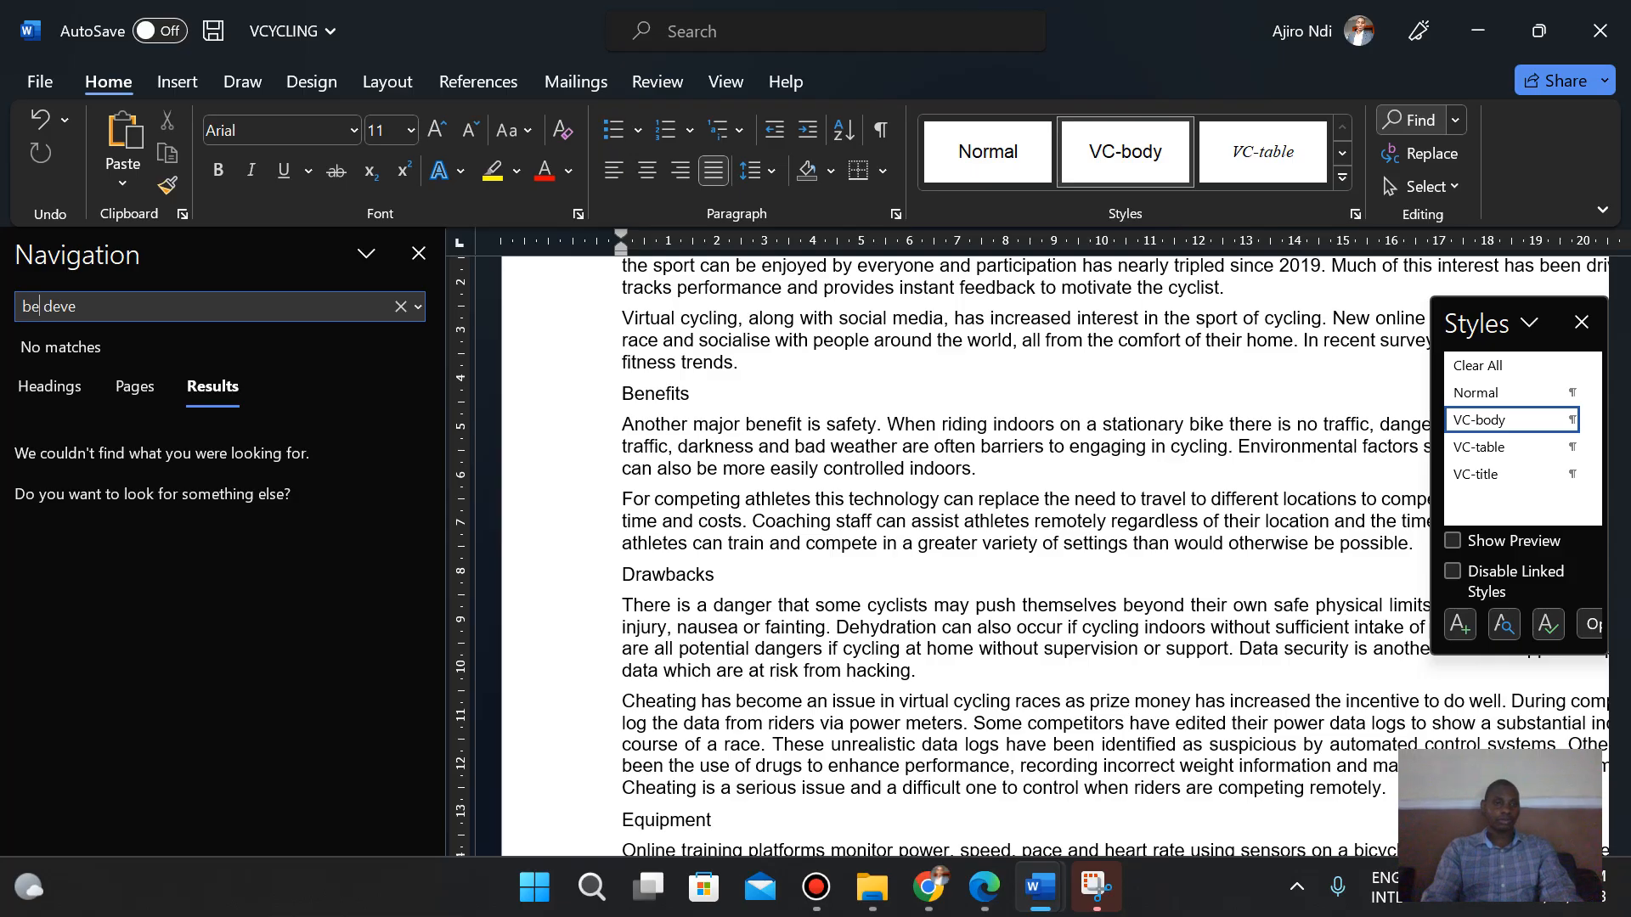
pyautogui.write('ing deve')
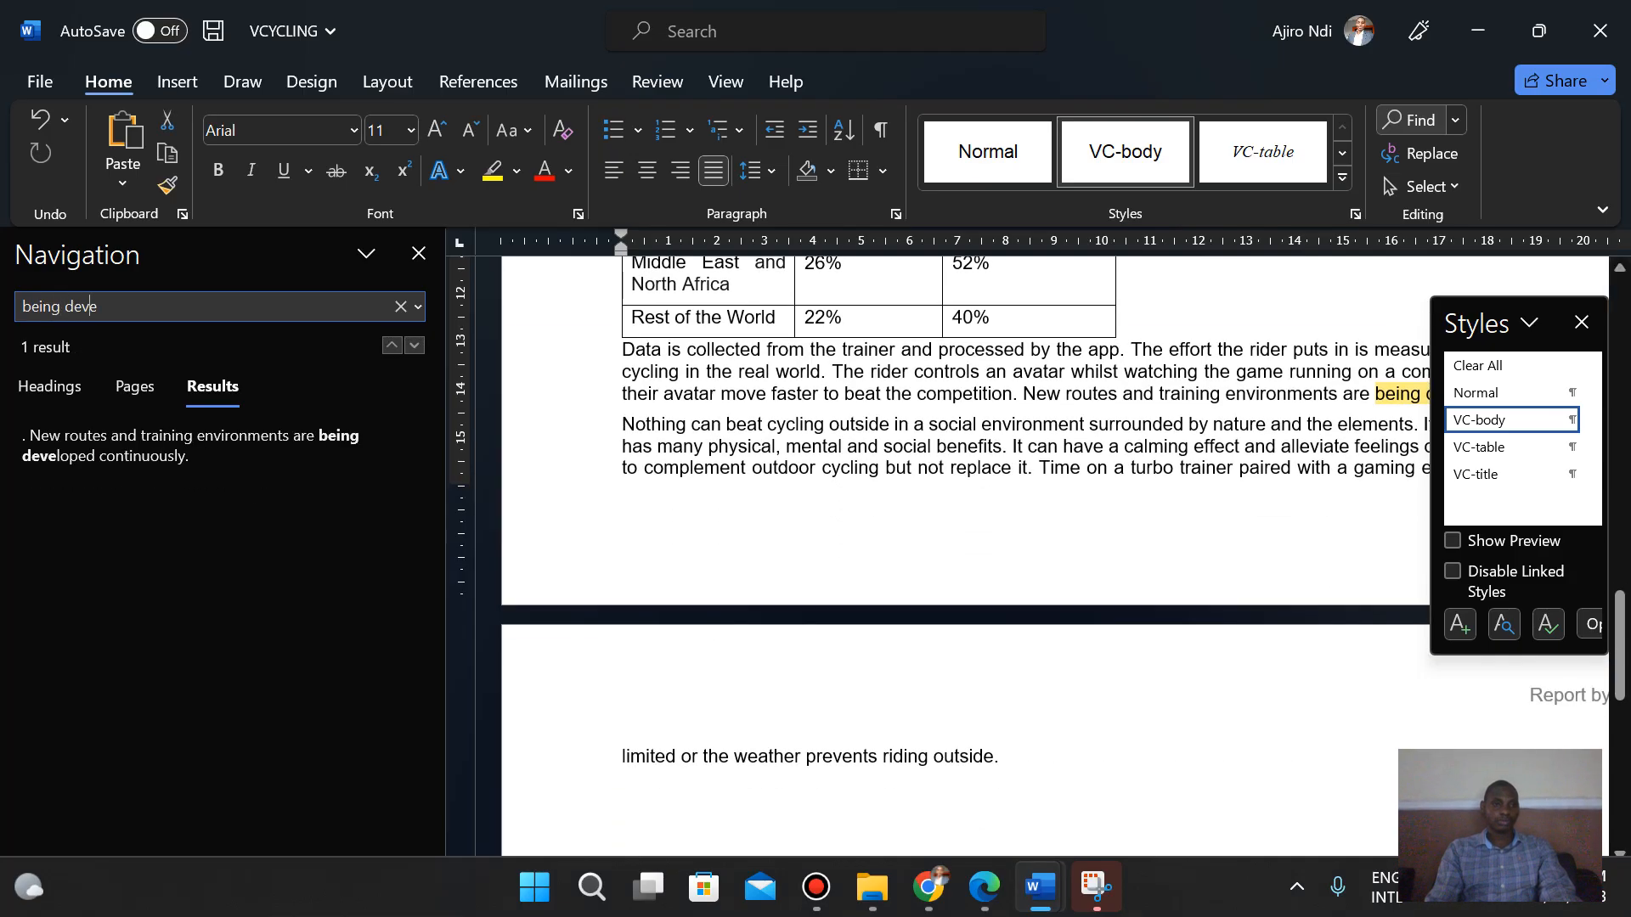
pyautogui.write('loped')
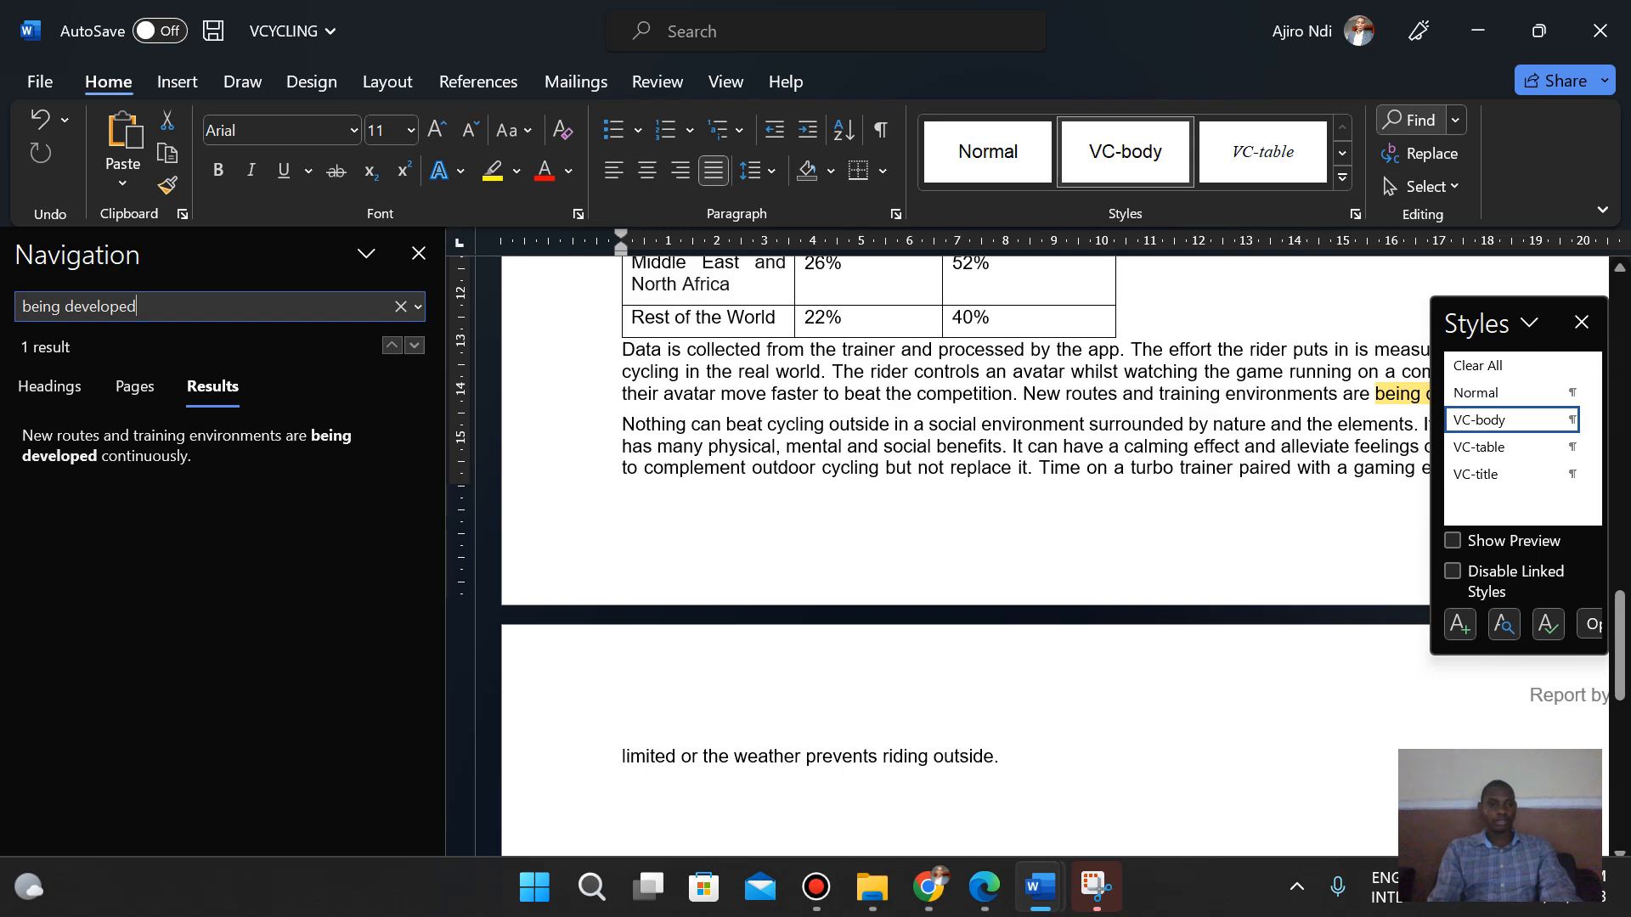
pyautogui.click(1397, 396)
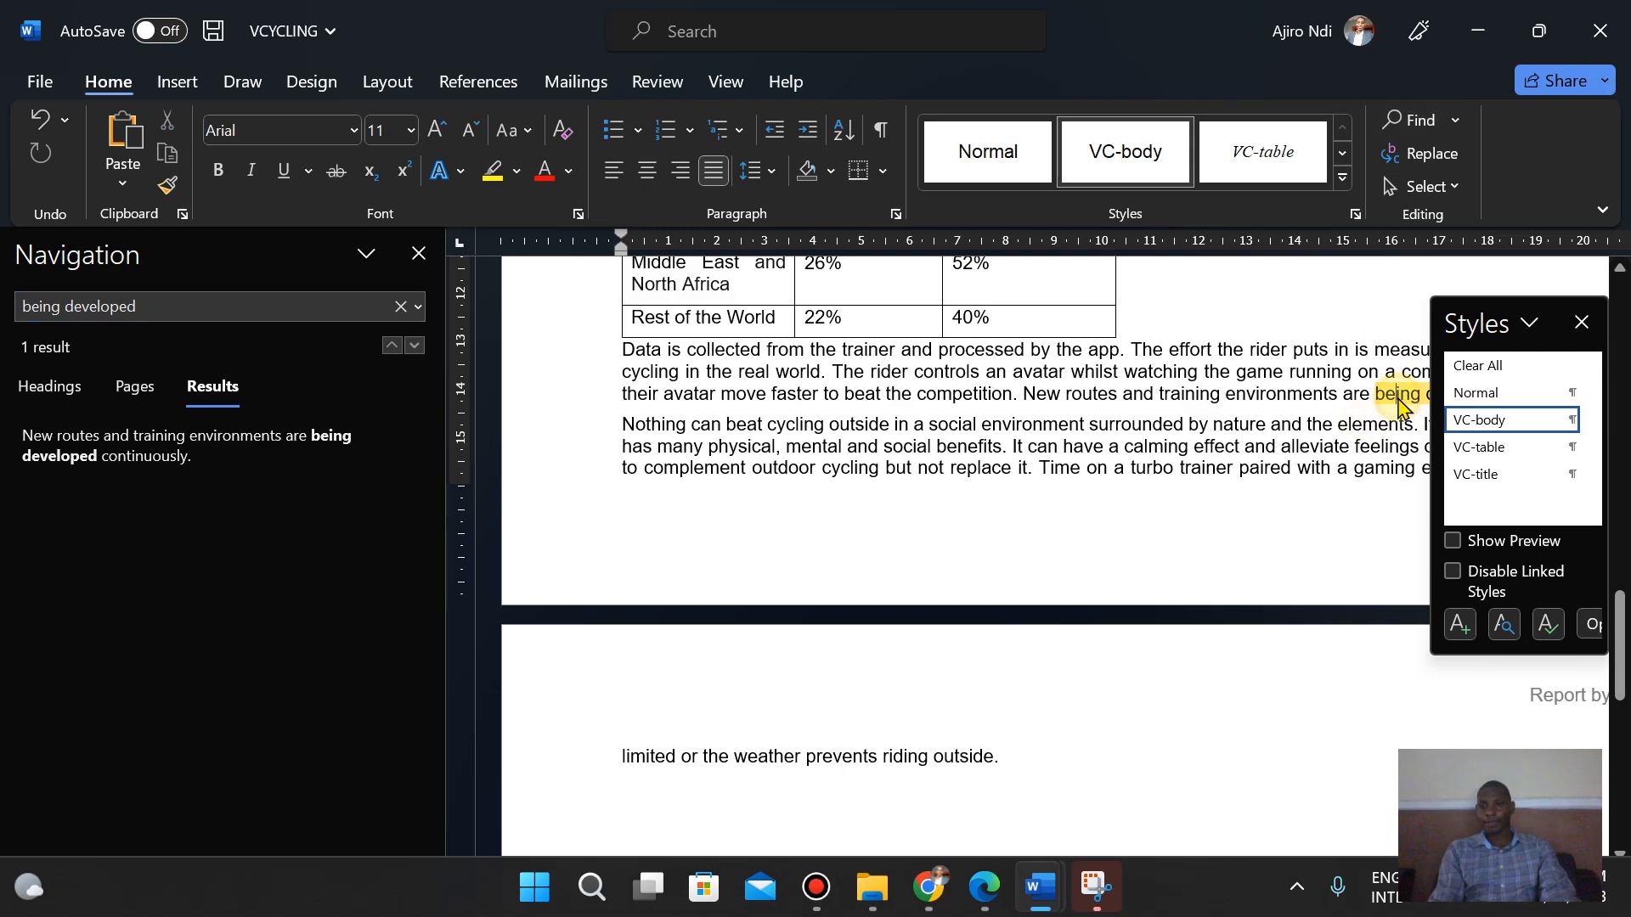
pyautogui.click(420, 253)
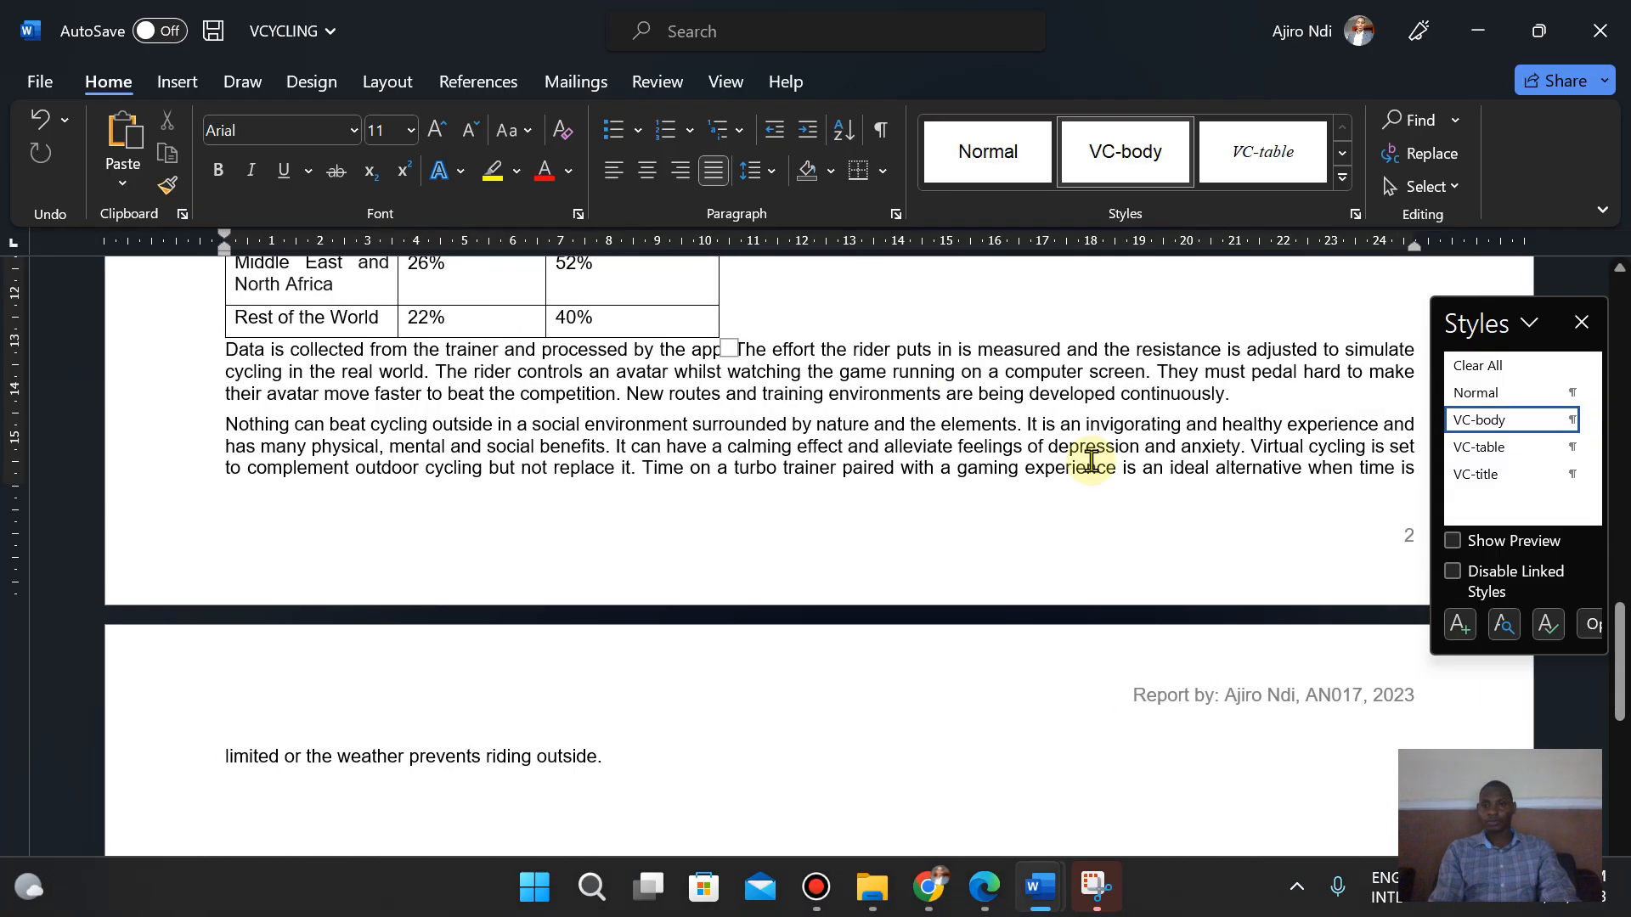
# - Select the text from the Benefits subheading through the paragraph ending being developed continuously
pyautogui.click(1246, 399)
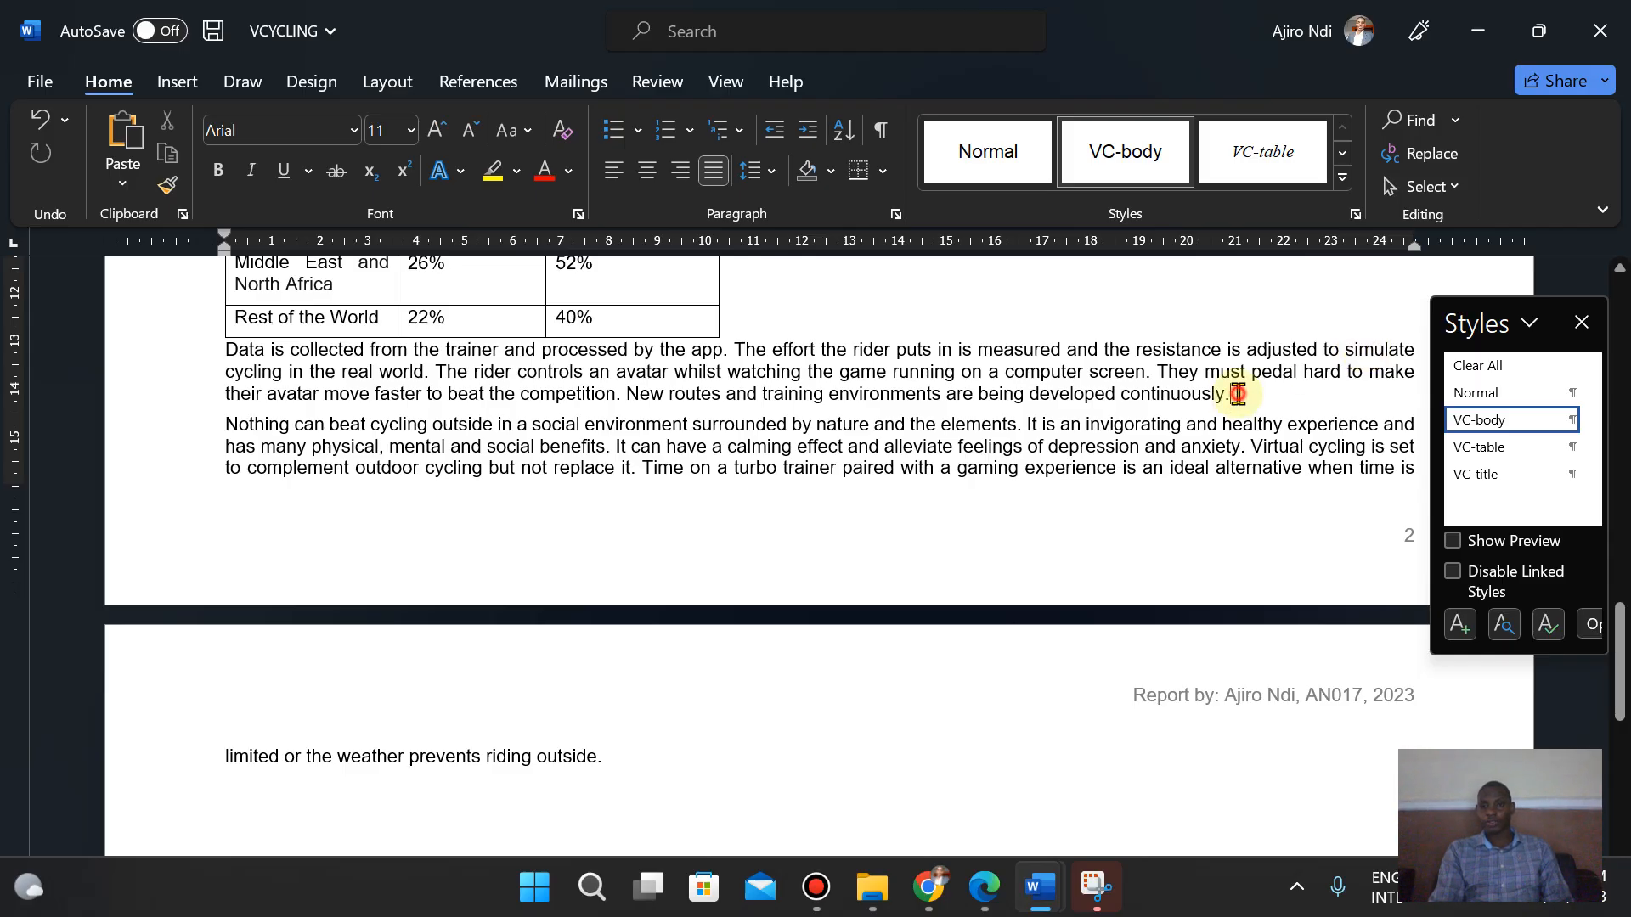
pyautogui.moveTo(1238, 393); pyautogui.dragTo(226, 615)
pyautogui.click(985, 907)
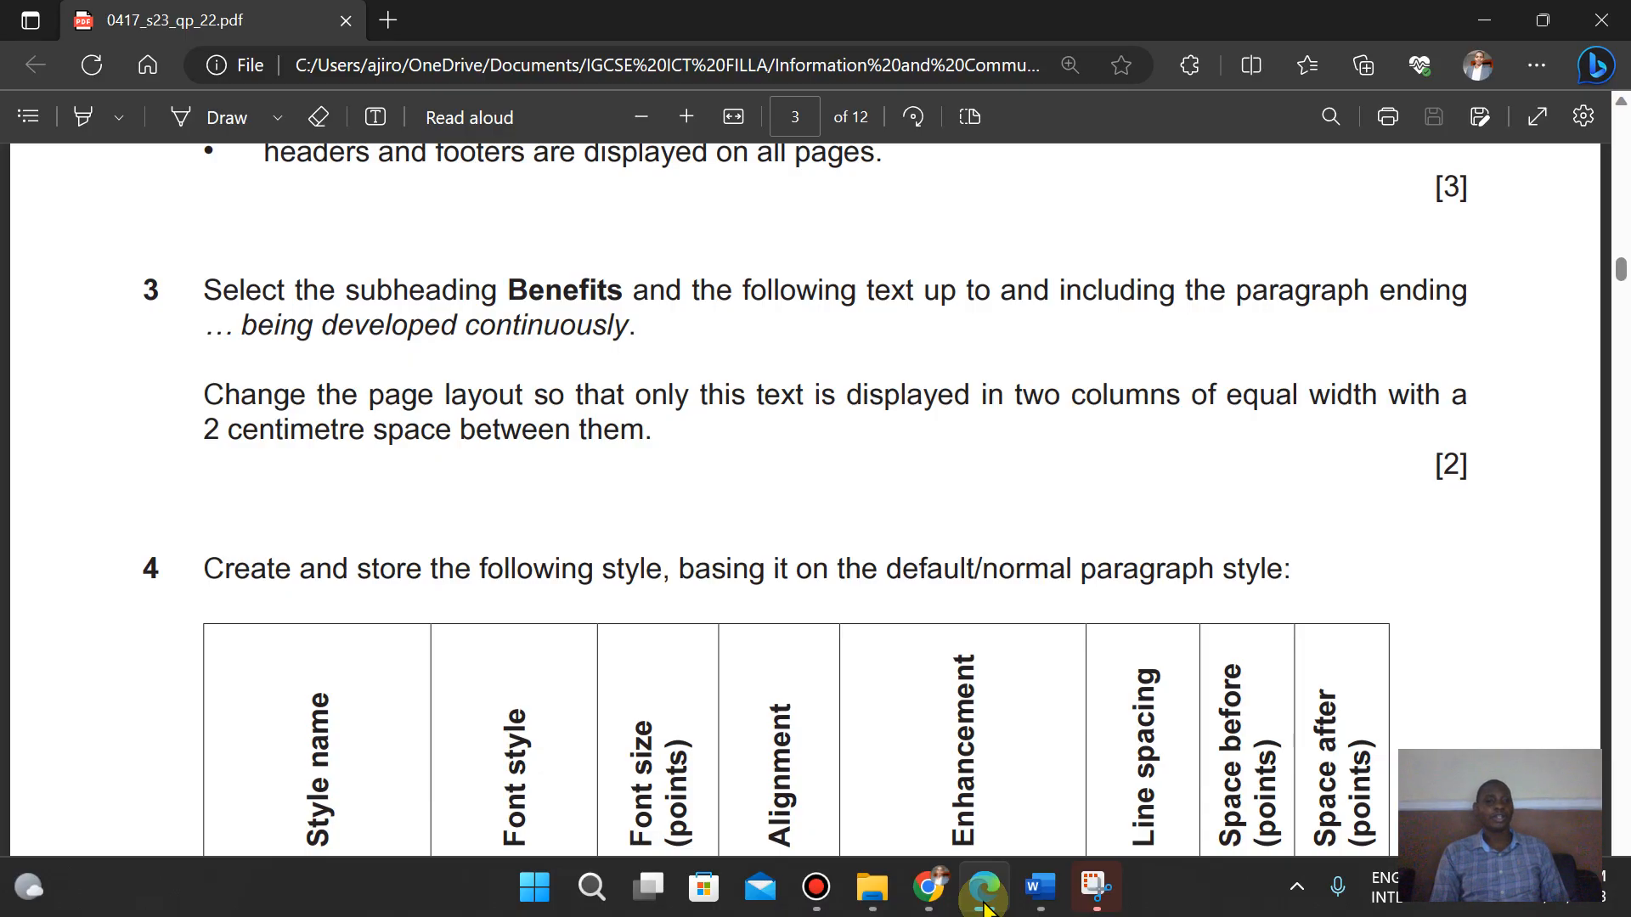
pyautogui.click(985, 904)
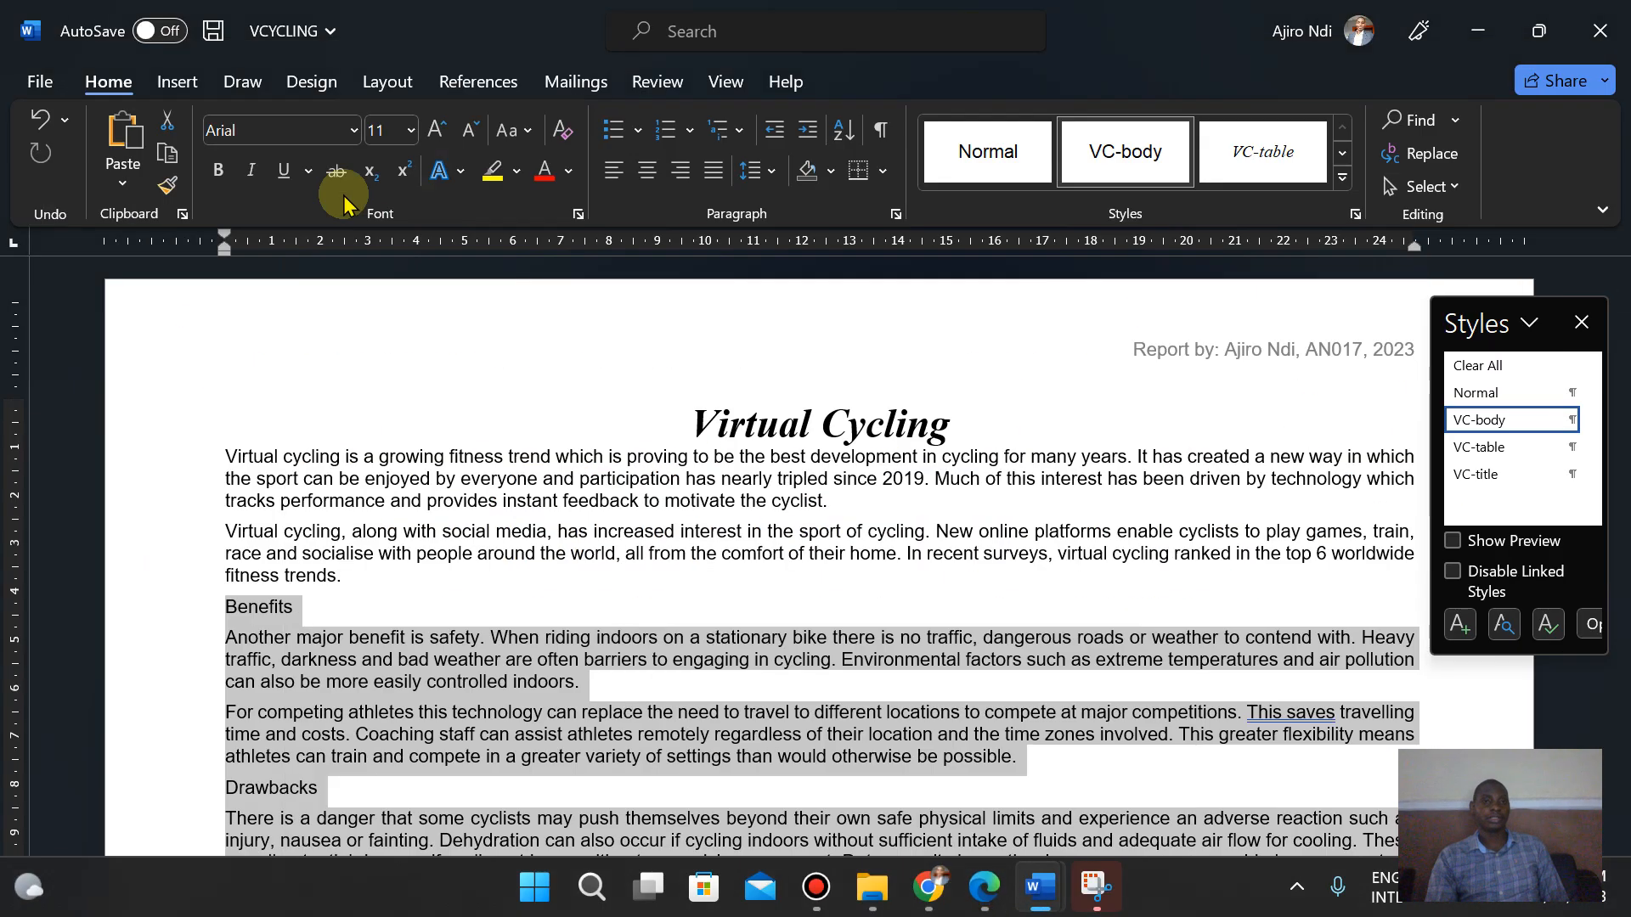
# - Open the Columns settings for the selection and choose the Two preset
pyautogui.click(393, 82)
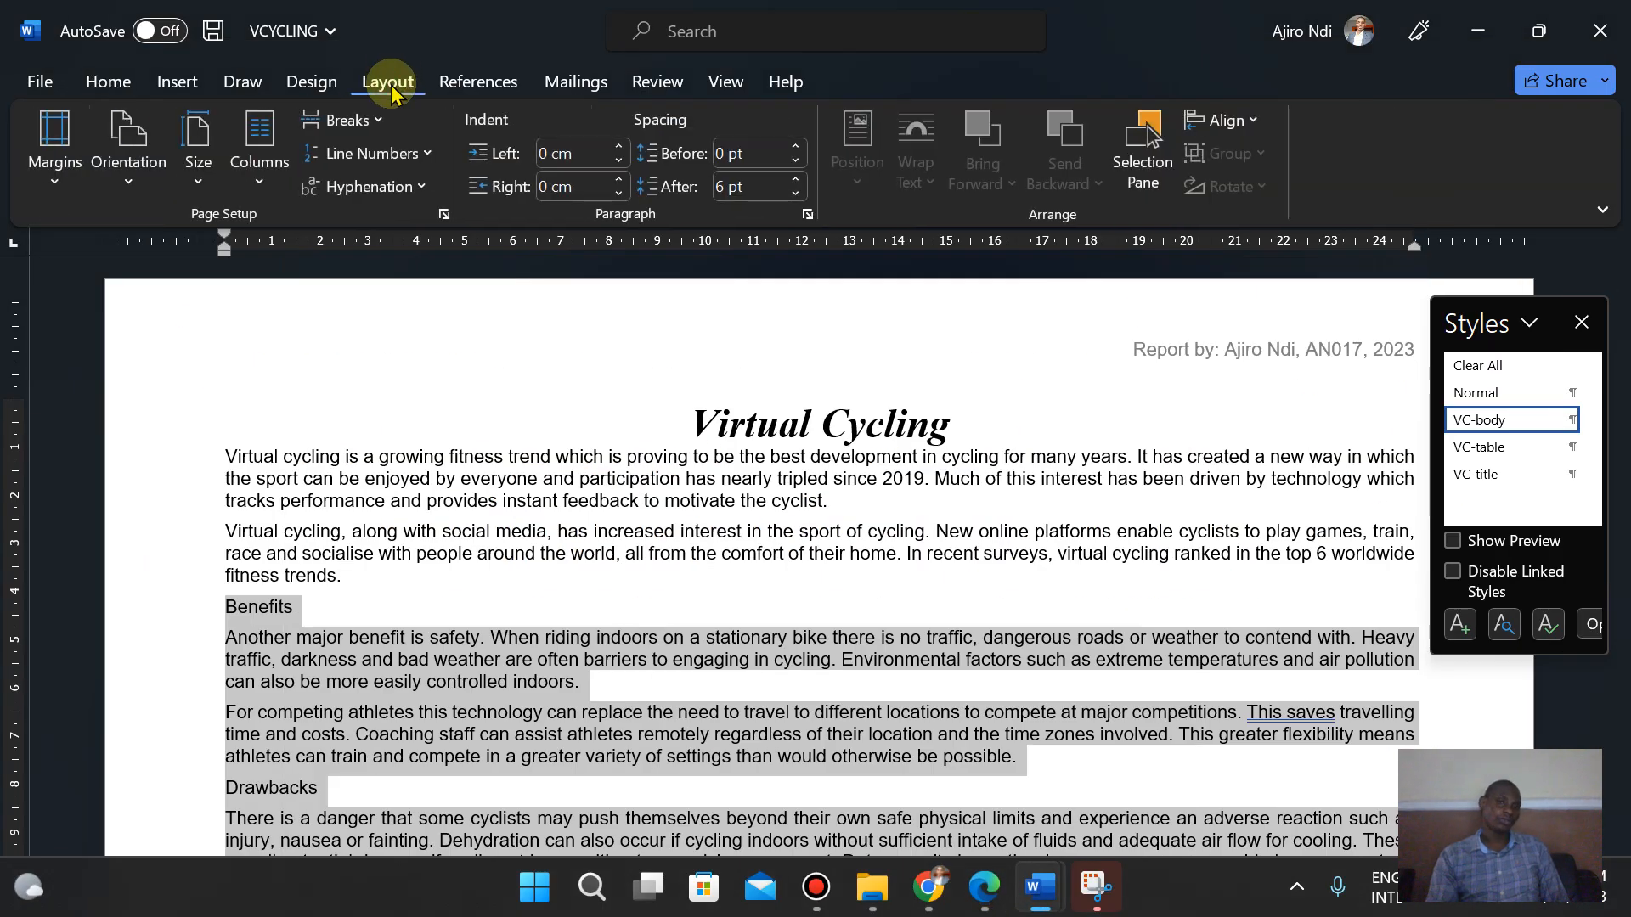
pyautogui.click(255, 180)
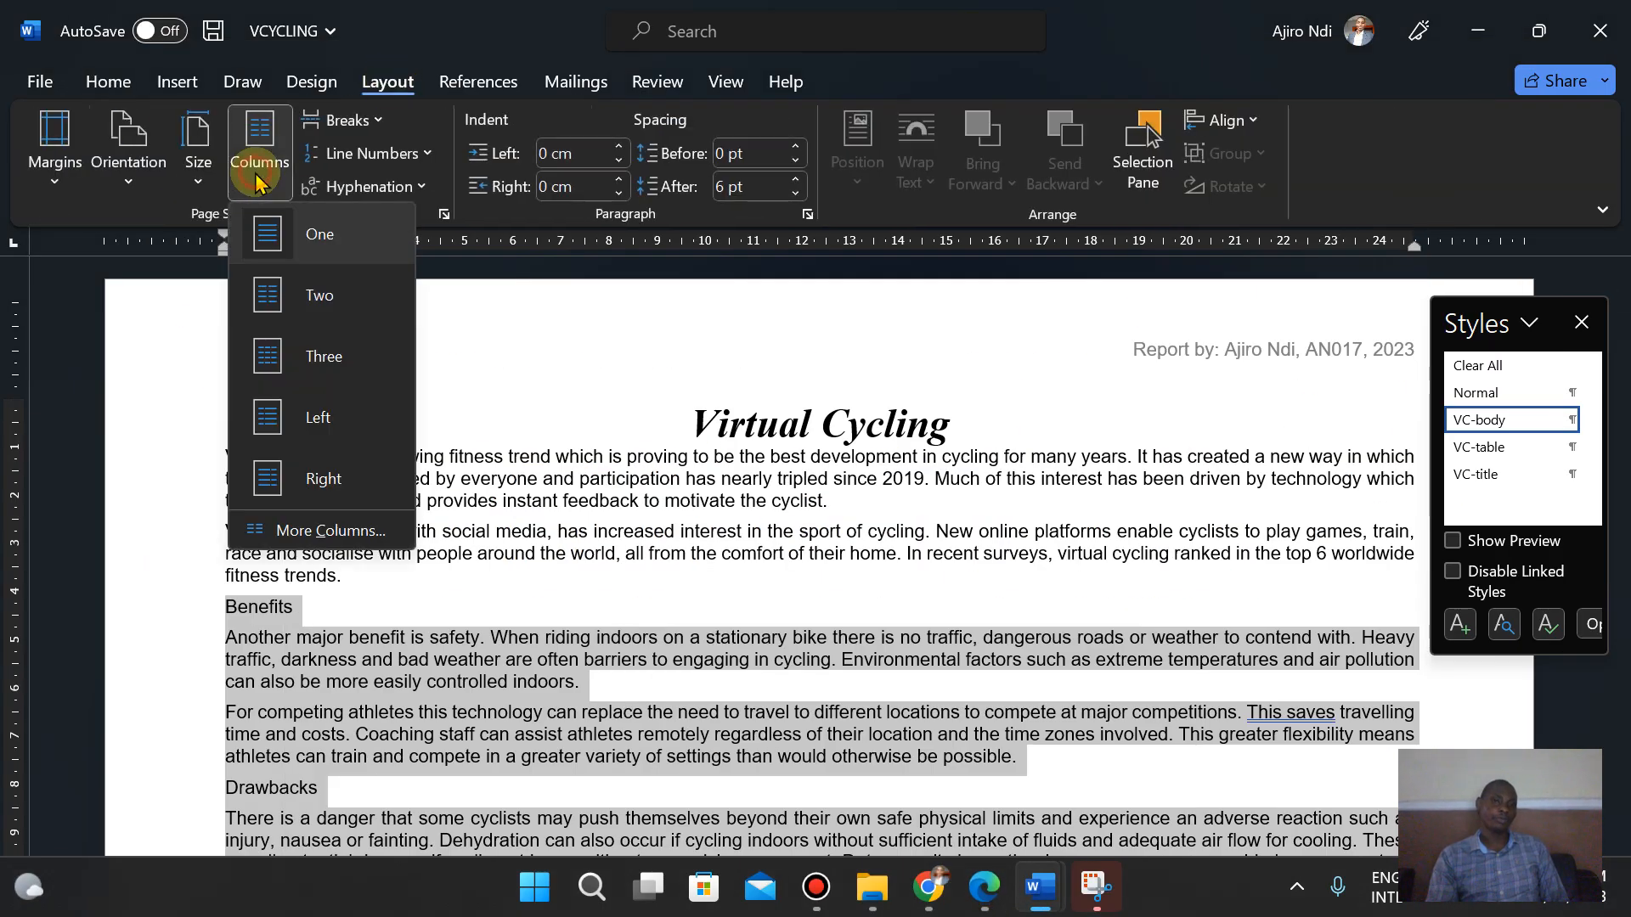
pyautogui.click(321, 542)
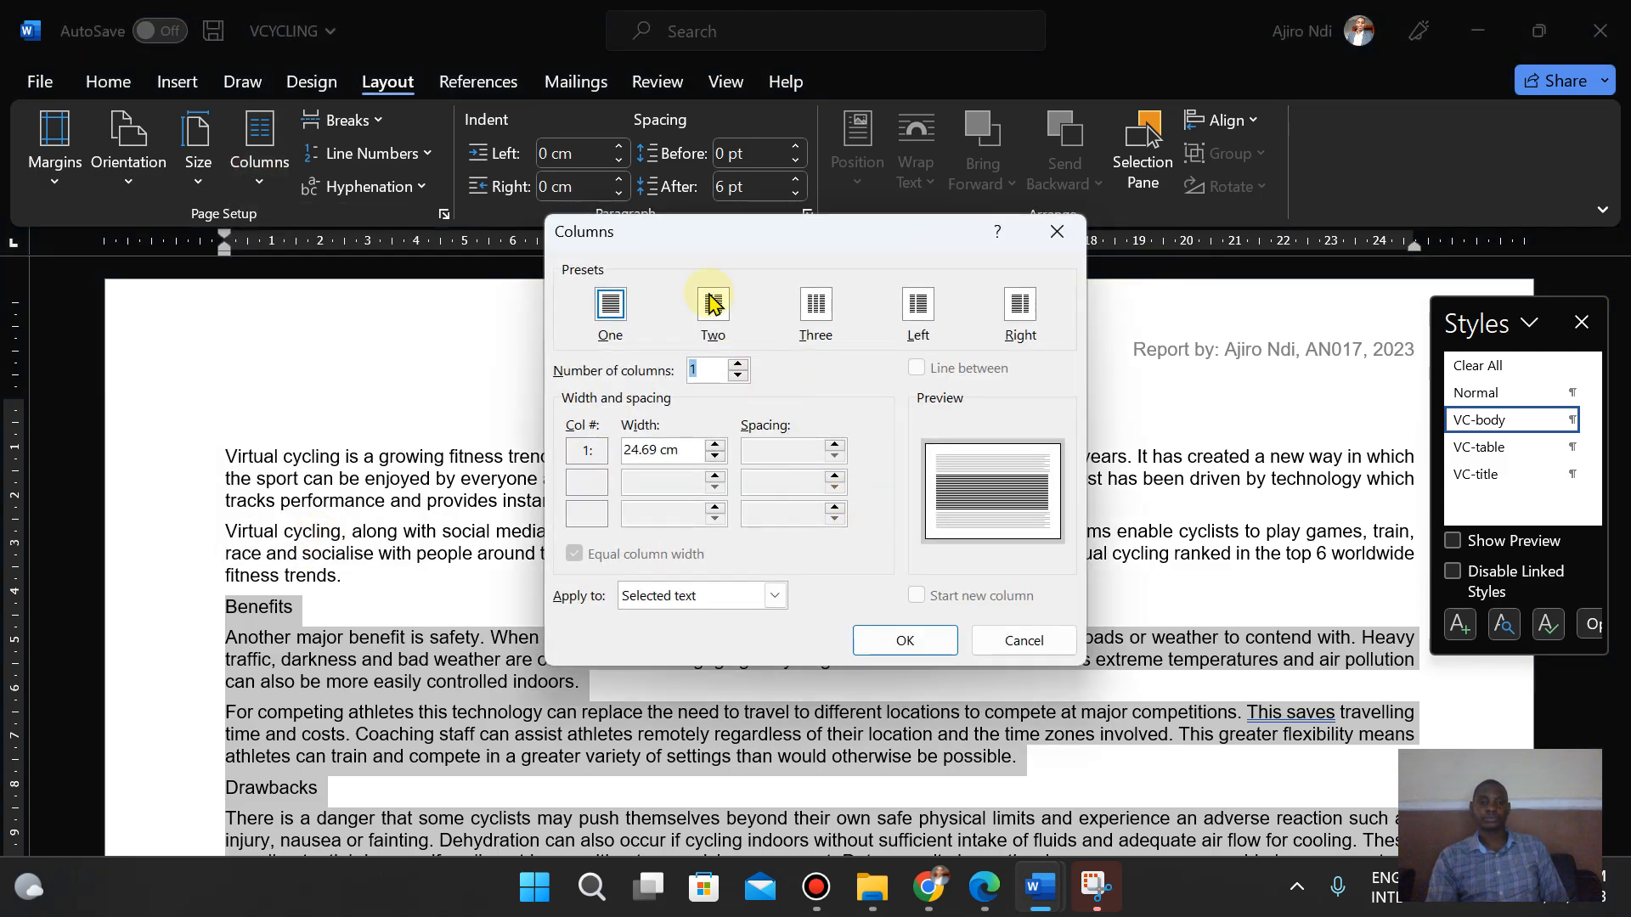
pyautogui.click(714, 309)
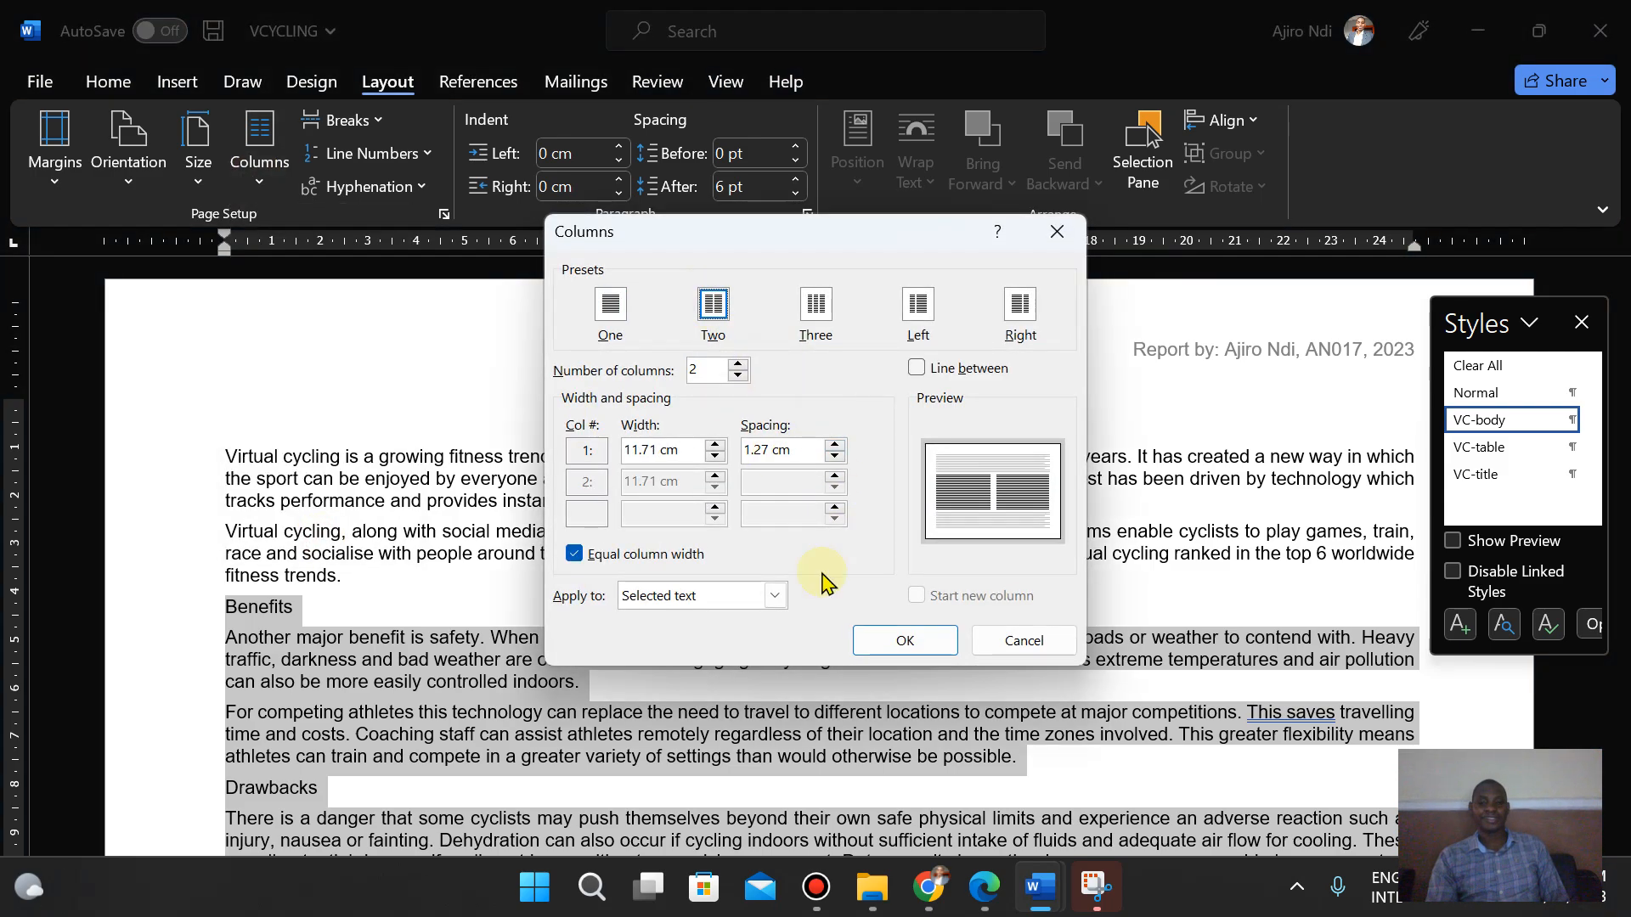
pyautogui.click(984, 887)
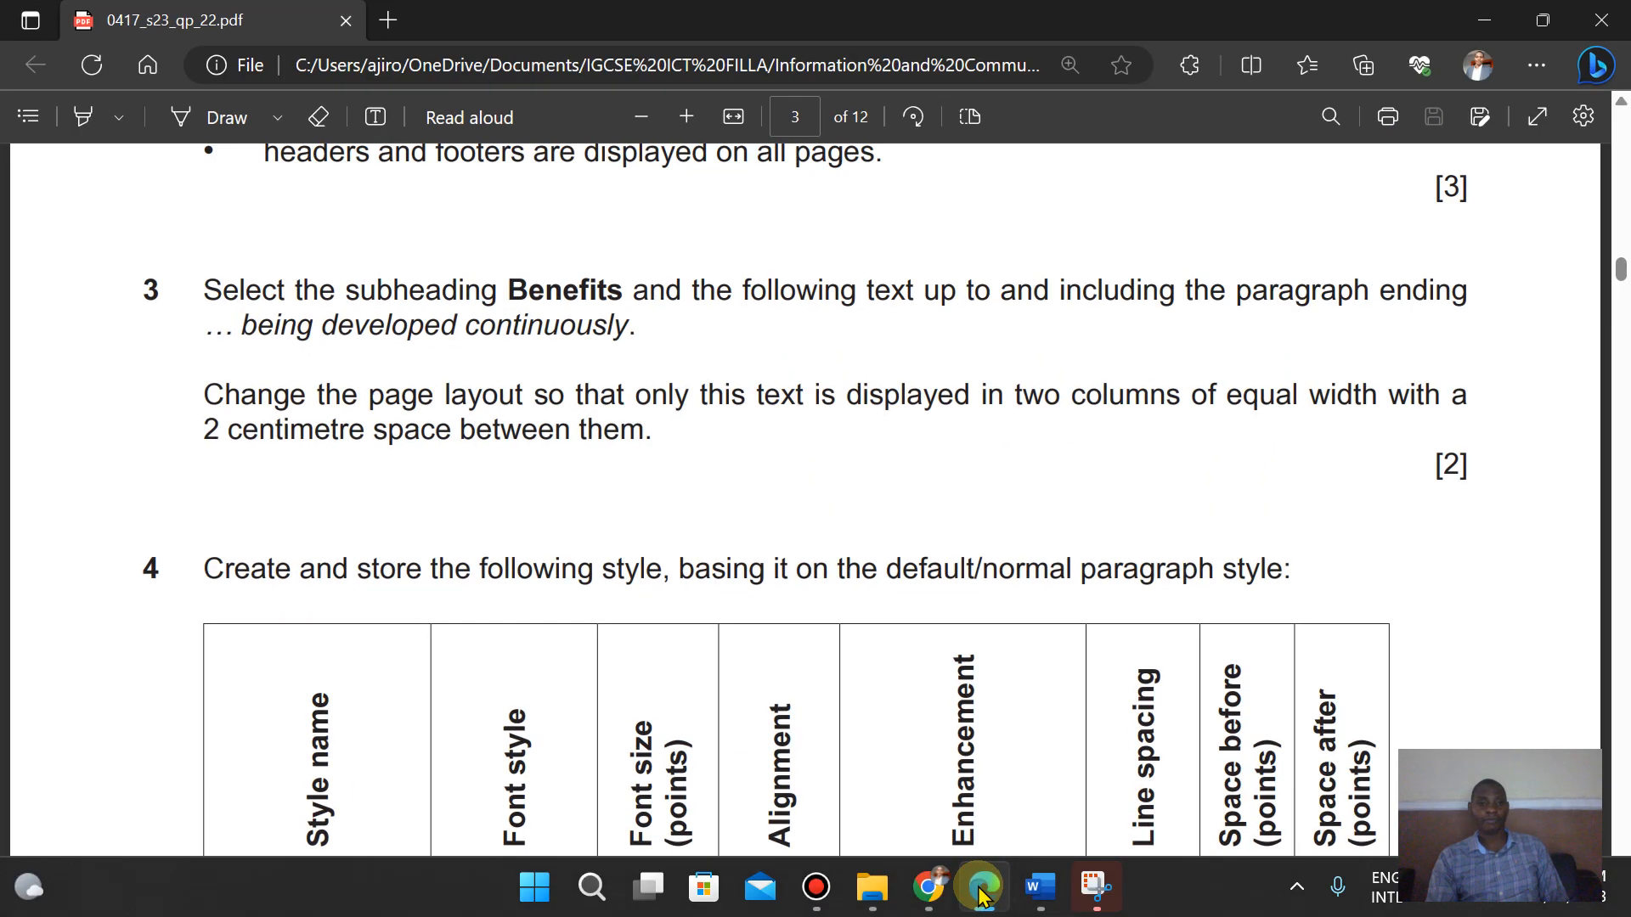
pyautogui.click(983, 888)
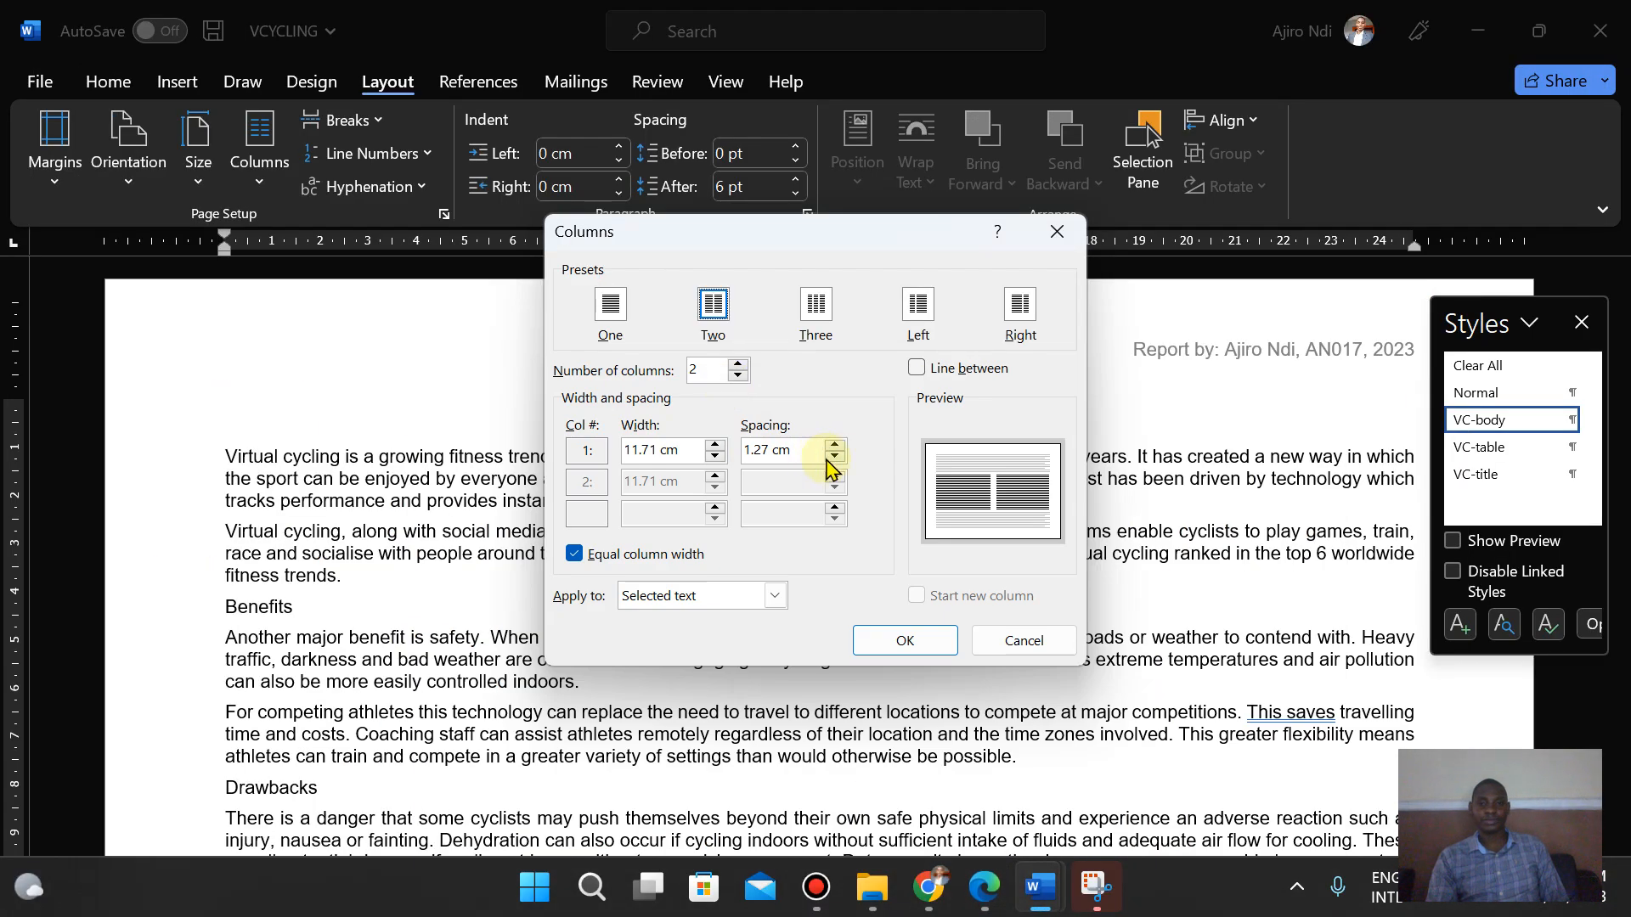
# - Set the spacing between the two equal-width columns to 2 cm and apply it to the selected text
pyautogui.click(836, 445)
pyautogui.click(835, 445)
pyautogui.click(835, 445)
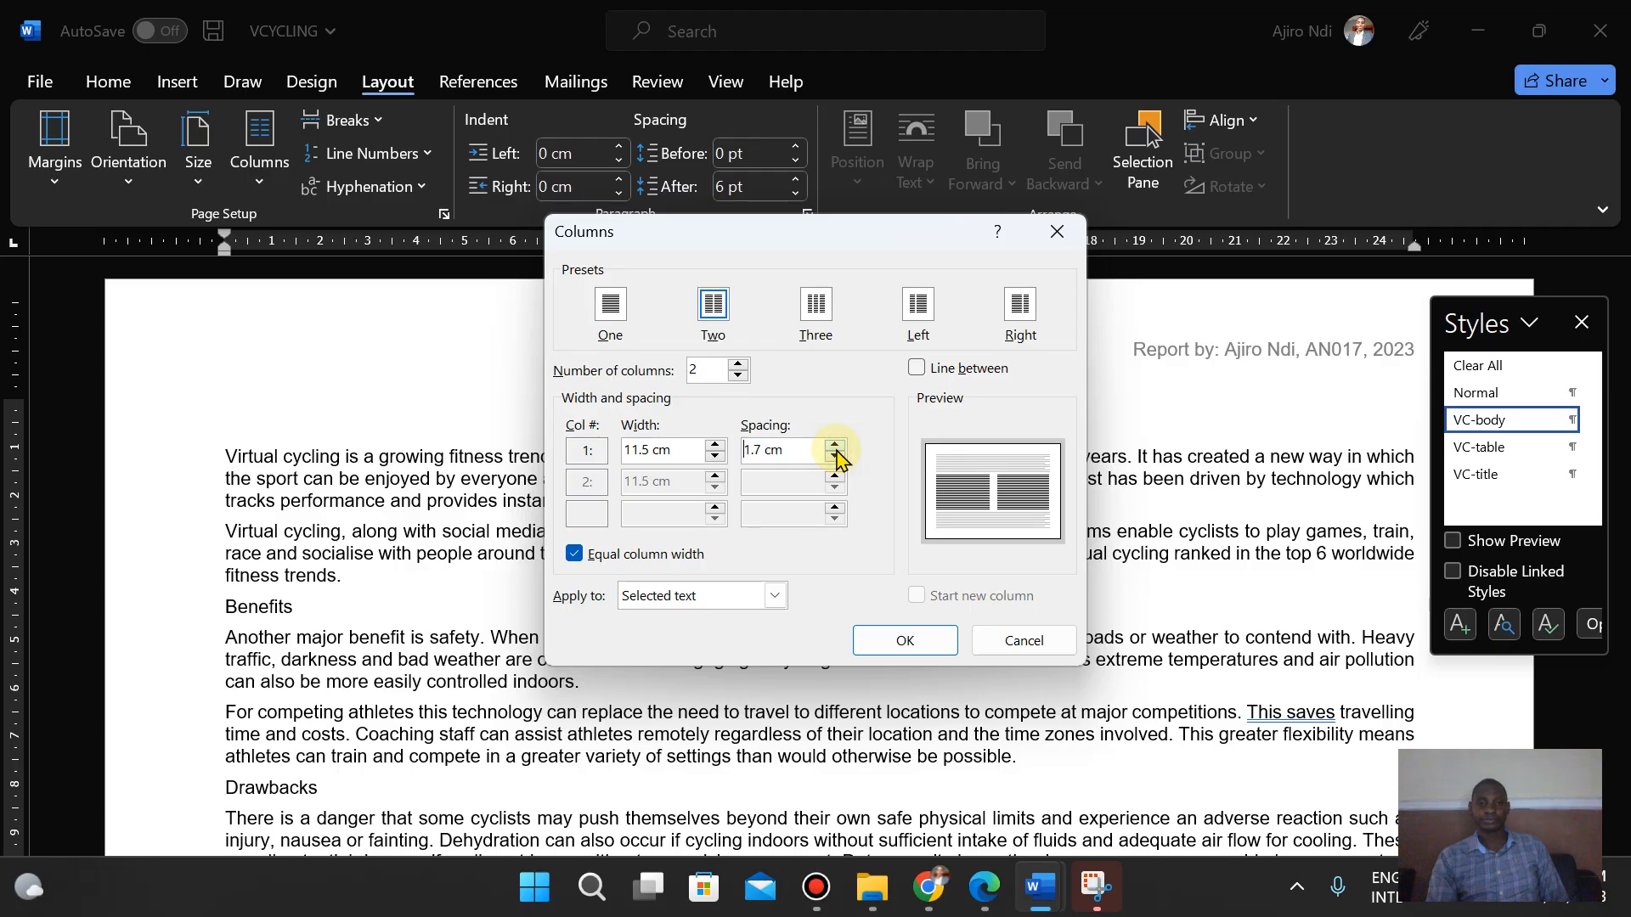
pyautogui.click(835, 445)
pyautogui.click(835, 445)
pyautogui.click(835, 446)
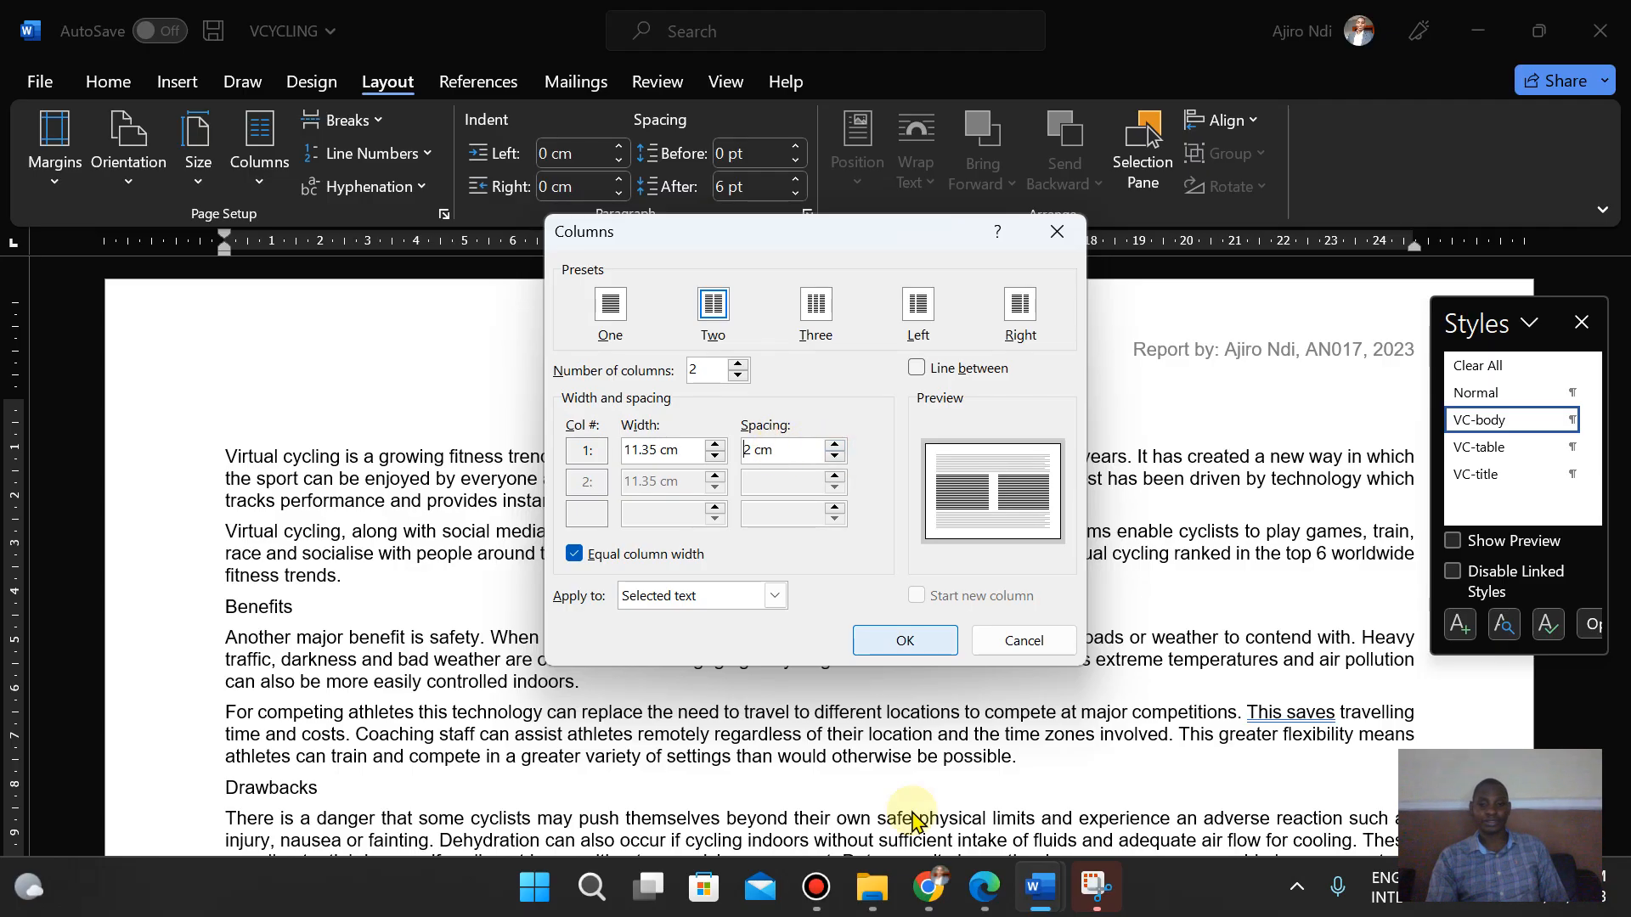
pyautogui.click(990, 892)
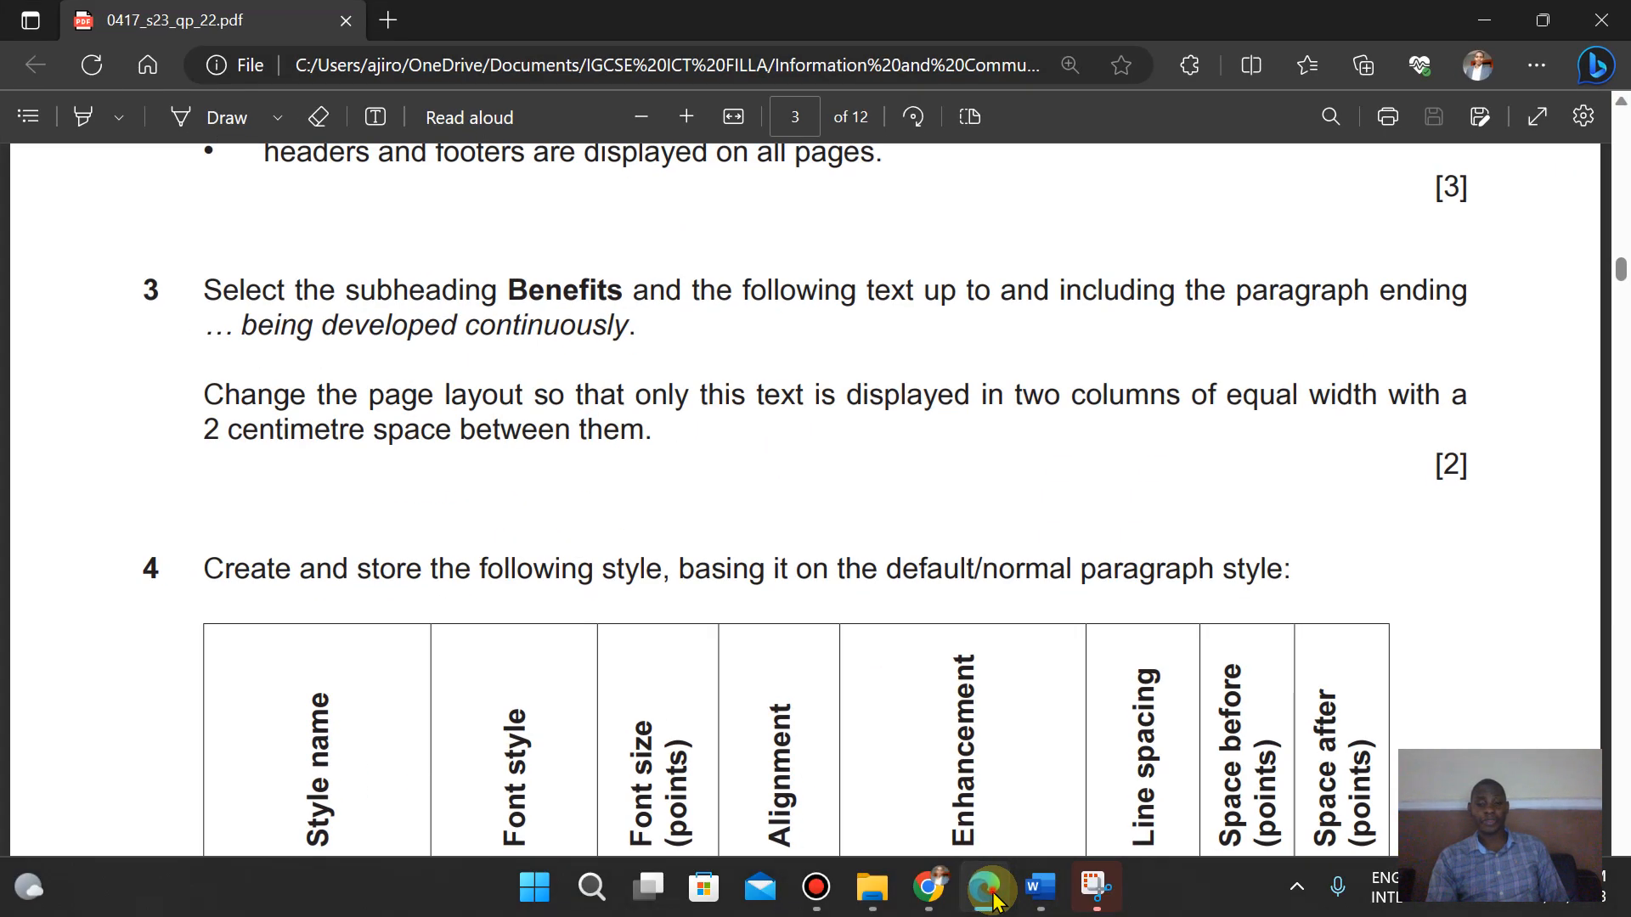
pyautogui.click(988, 890)
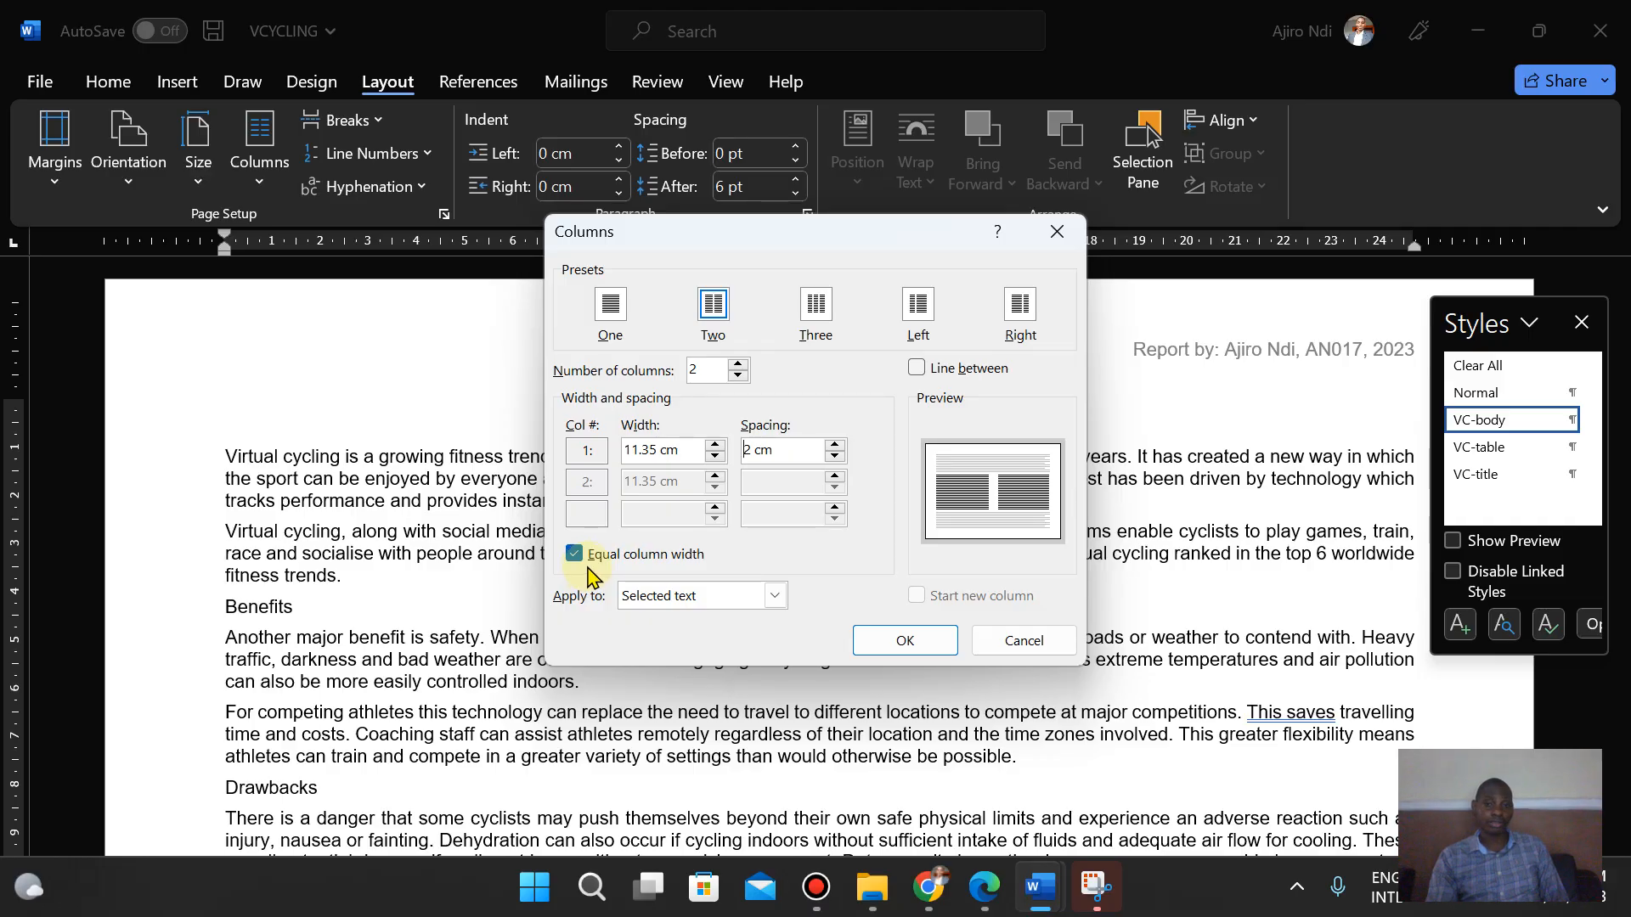
pyautogui.click(904, 639)
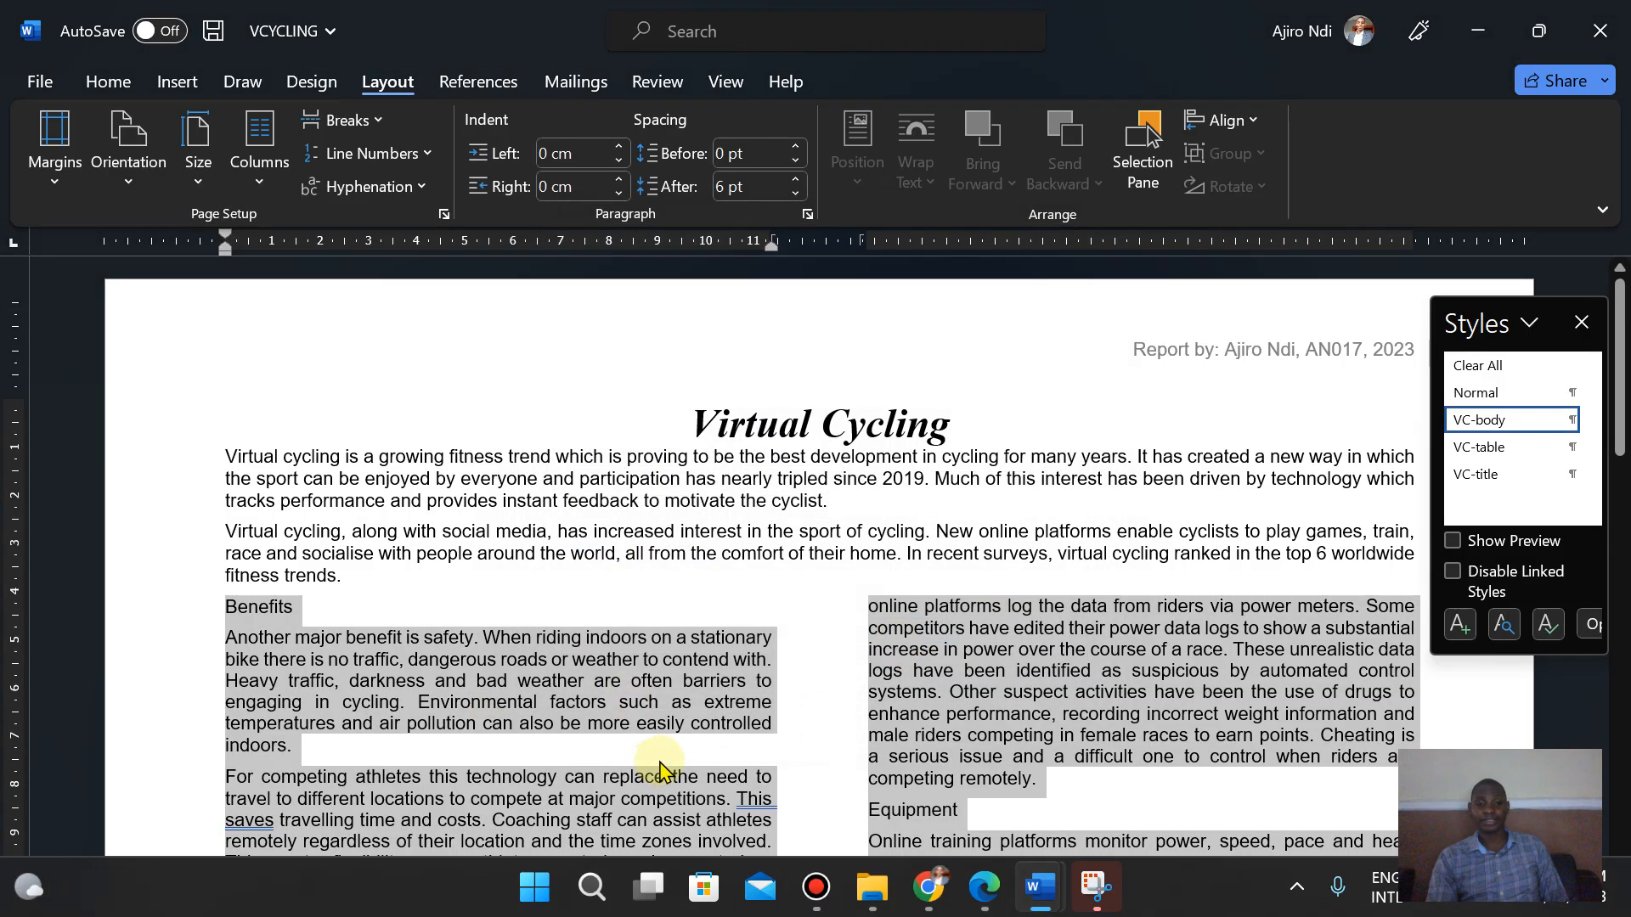
# - Read question 4 about the VC-subhead style in the question paper
pyautogui.click(983, 900)
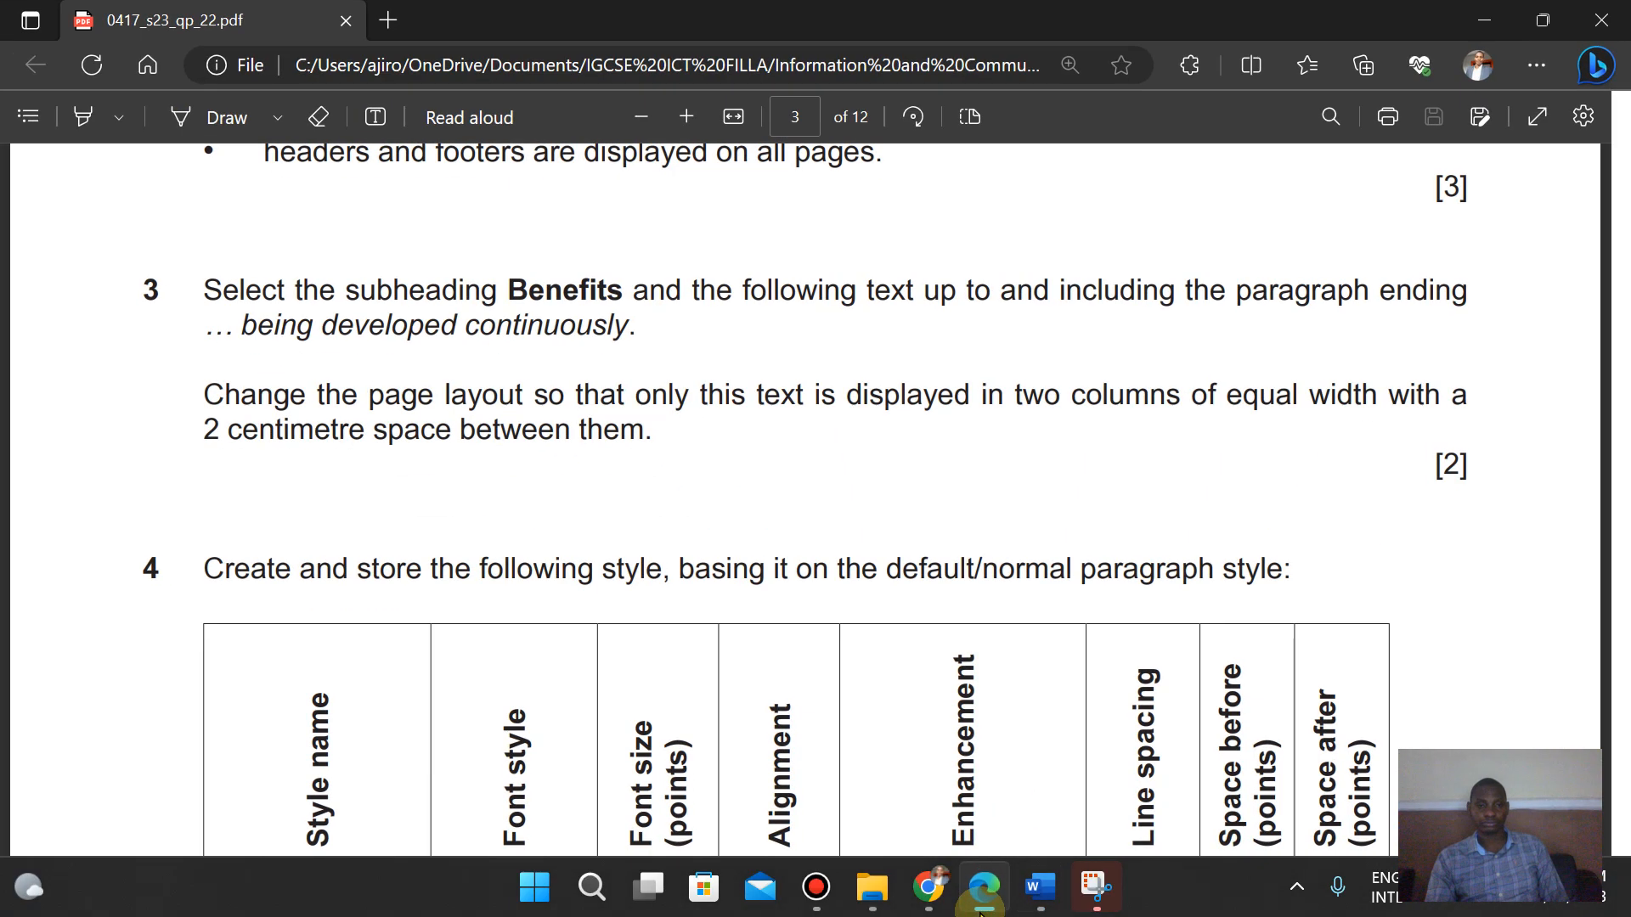
pyautogui.press('Down')
pyautogui.press('Down')
pyautogui.press('Down')
pyautogui.press('Down')
pyautogui.press('Up')
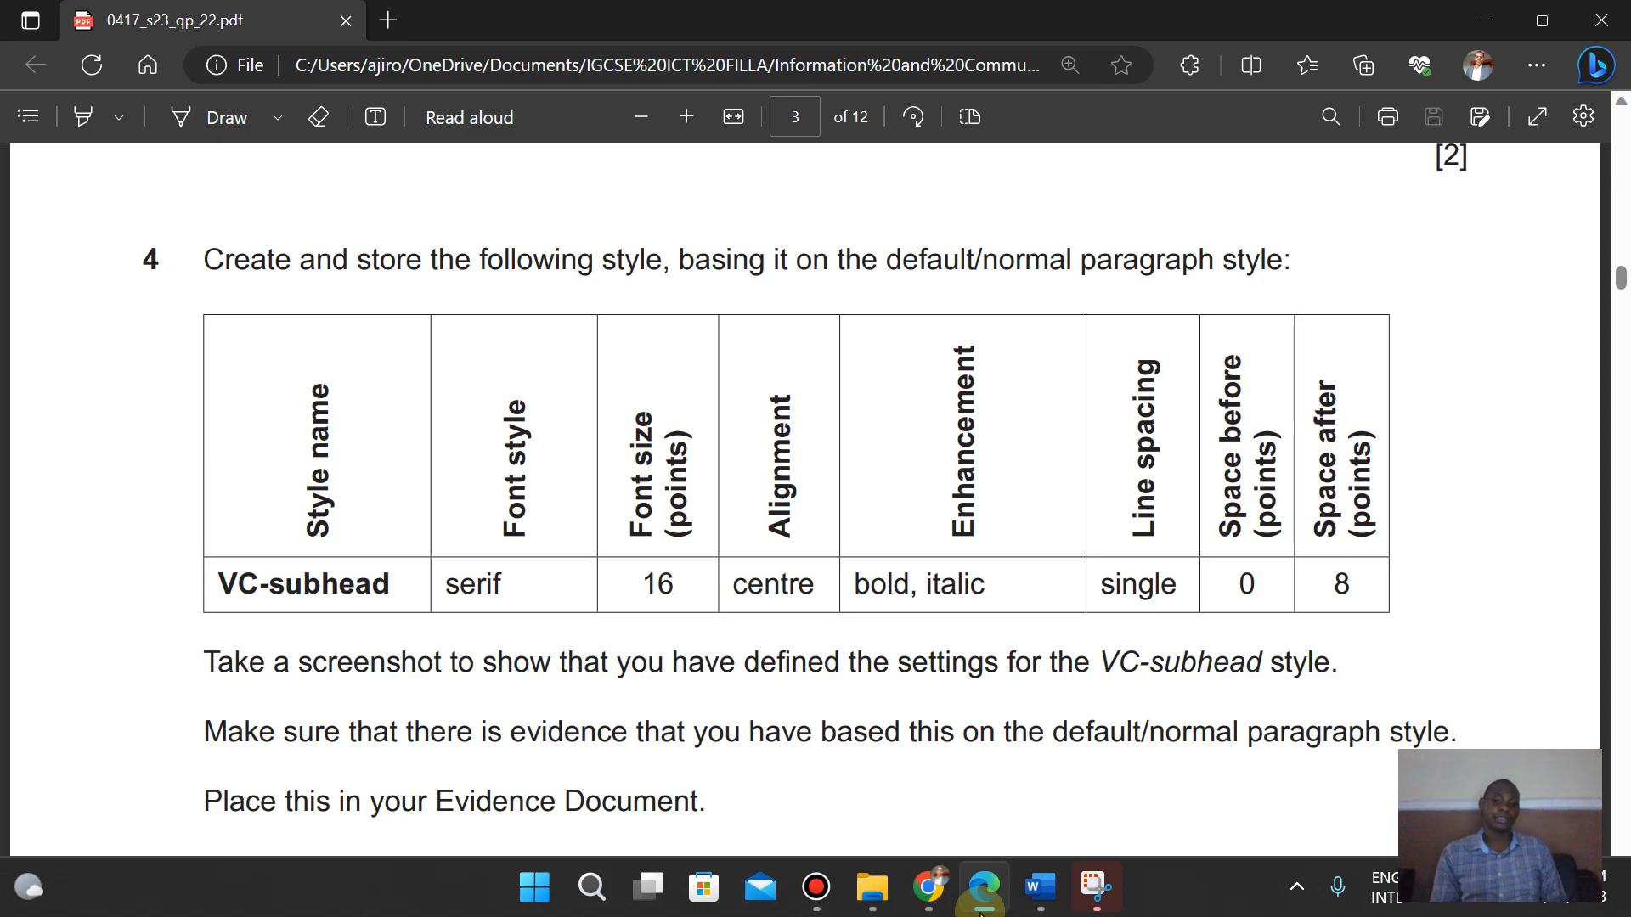
pyautogui.click(980, 909)
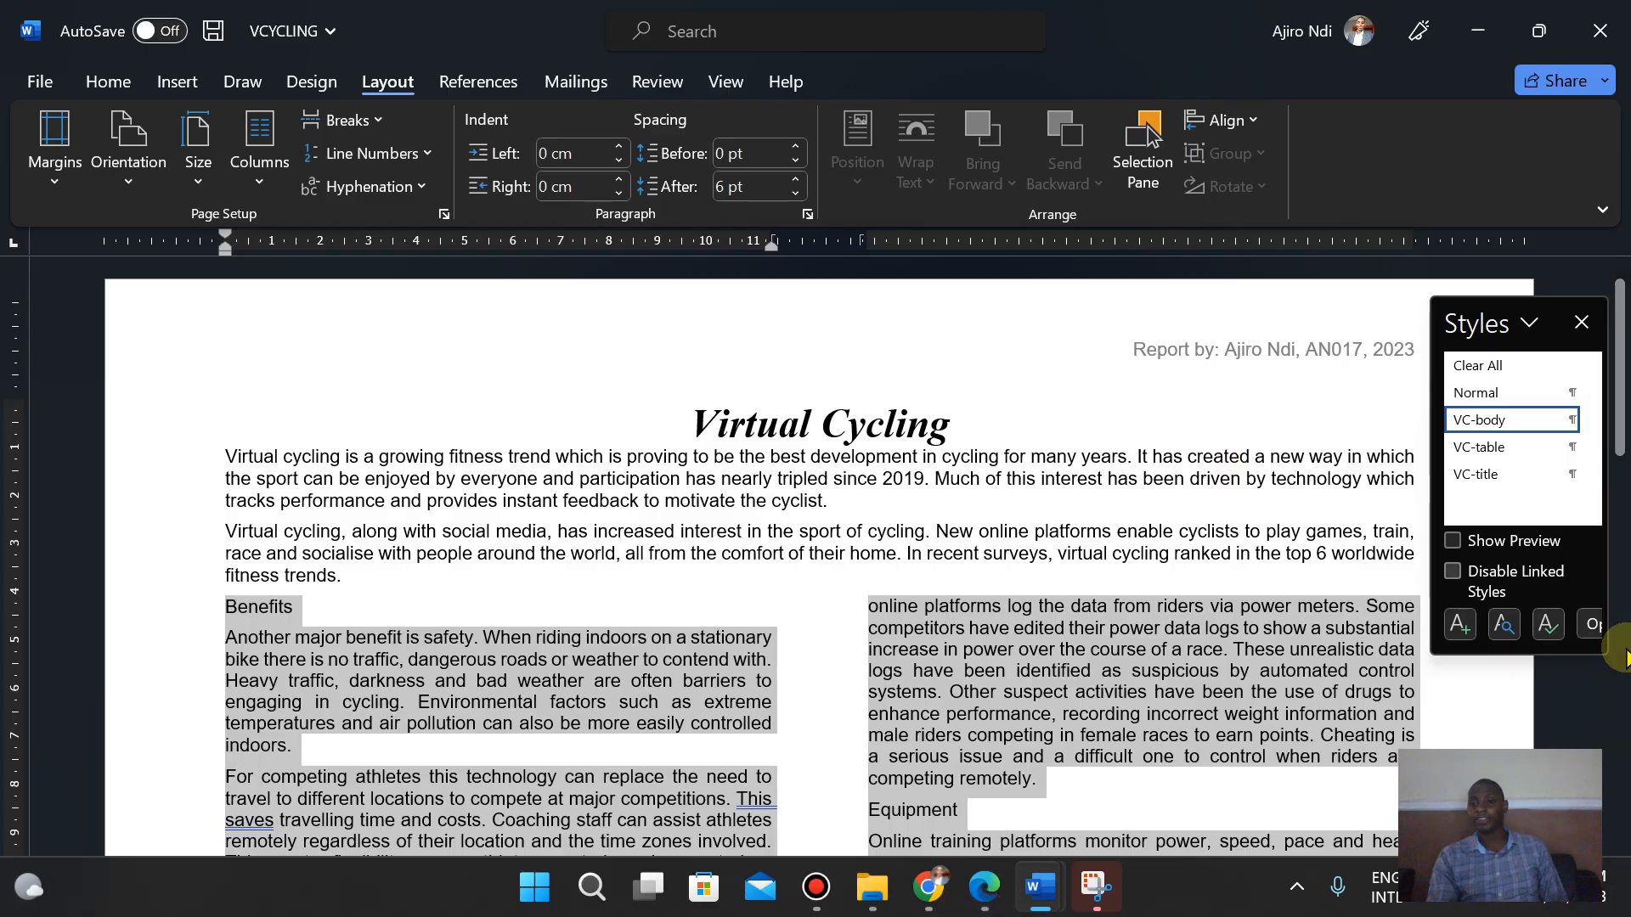
# - Add a new Normal-style paragraph after the last paragraph of the document and start creating a new style from it
pyautogui.moveTo(1624, 348); pyautogui.dragTo(1620, 768)
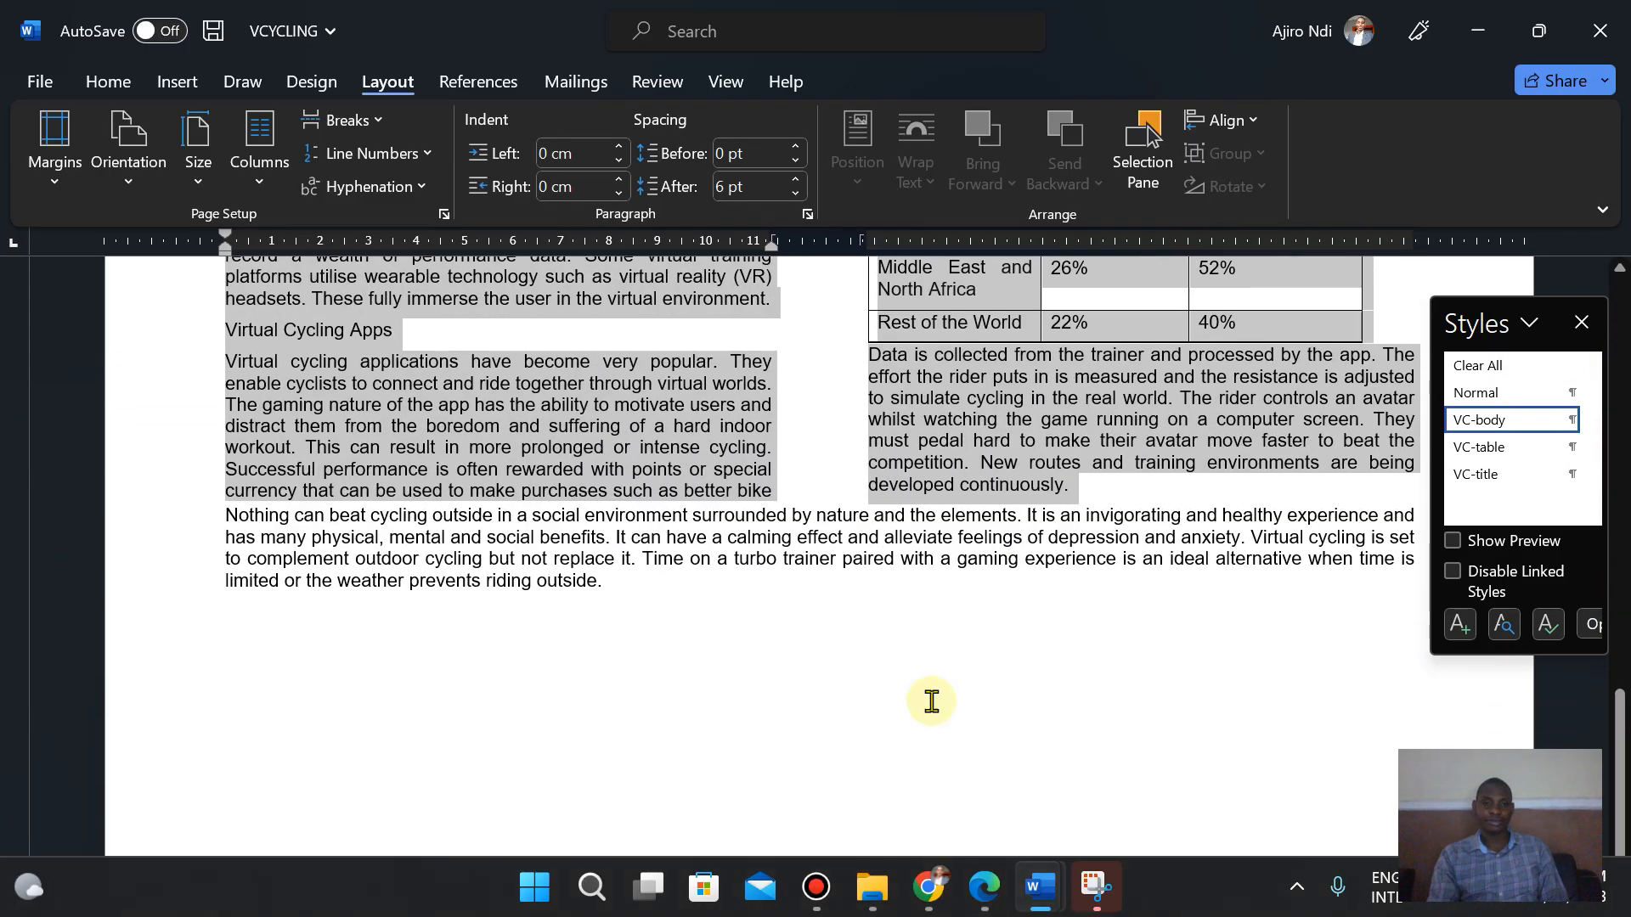
pyautogui.click(608, 579)
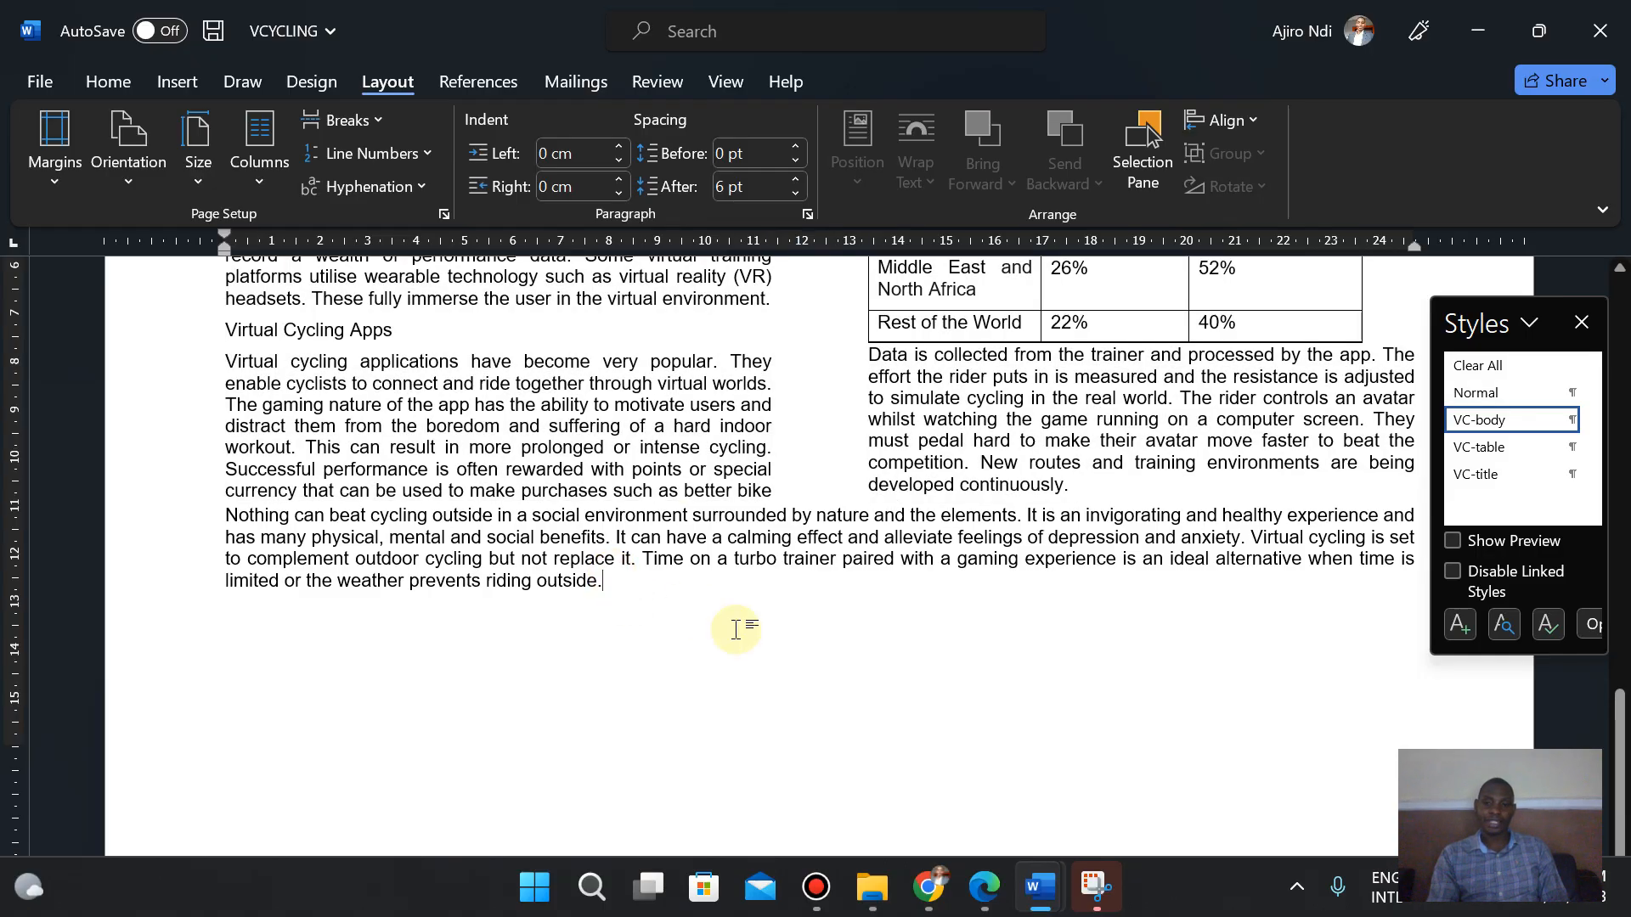
pyautogui.press('Return')
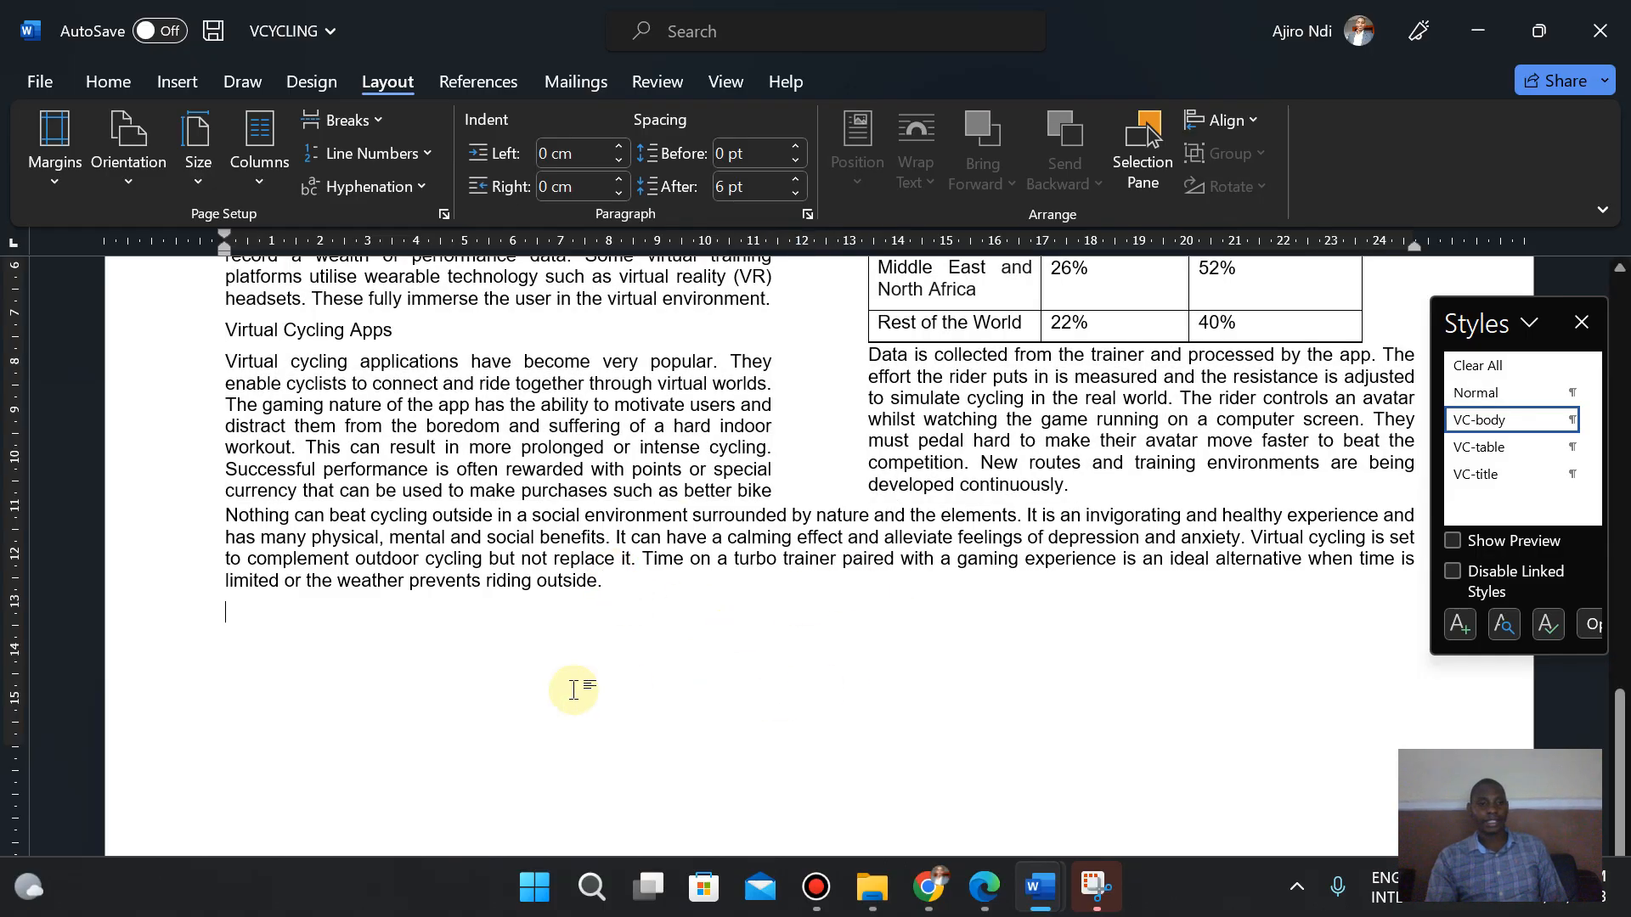
pyautogui.click(1492, 403)
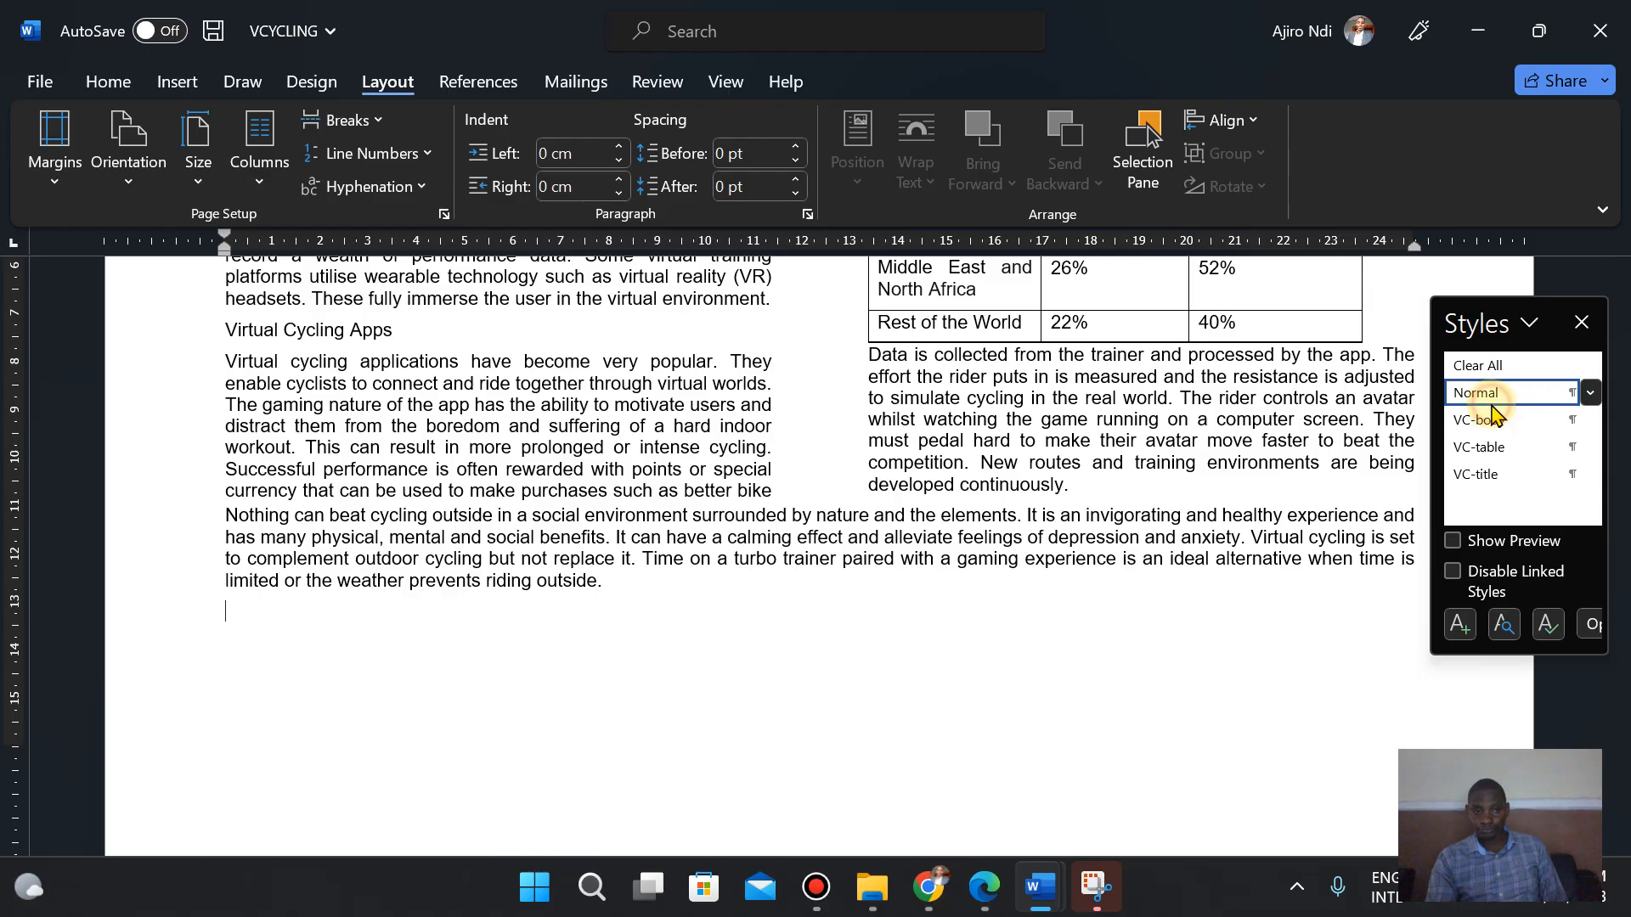
pyautogui.click(1459, 629)
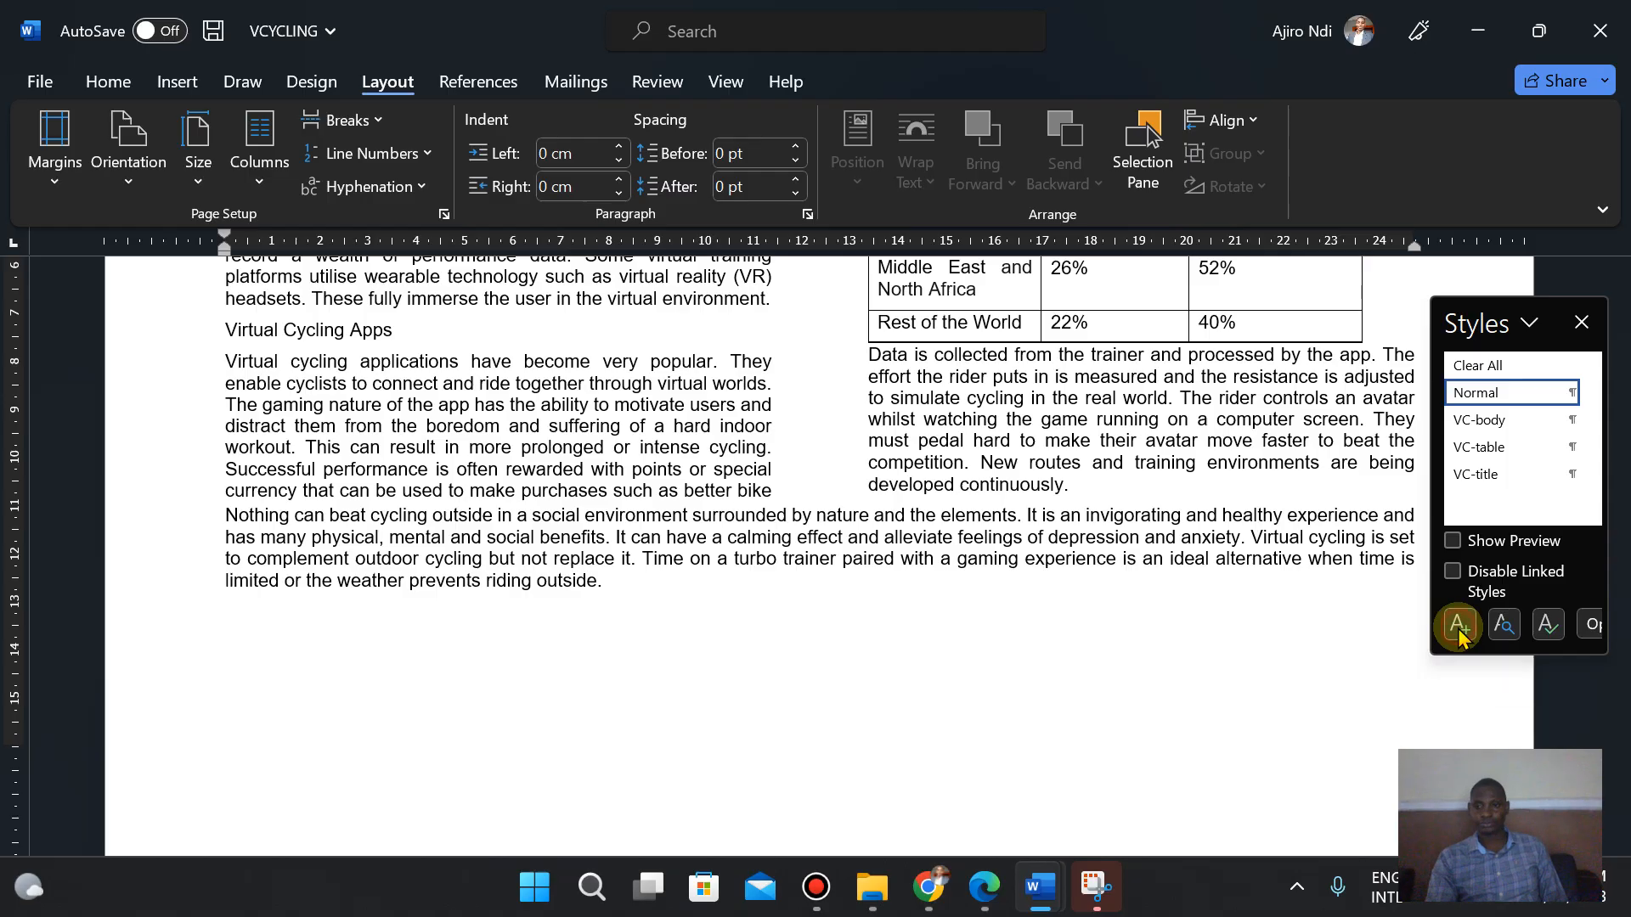
# - Copy the style name VC-subhead from the question paper and paste it as the new style's name
pyautogui.click(983, 887)
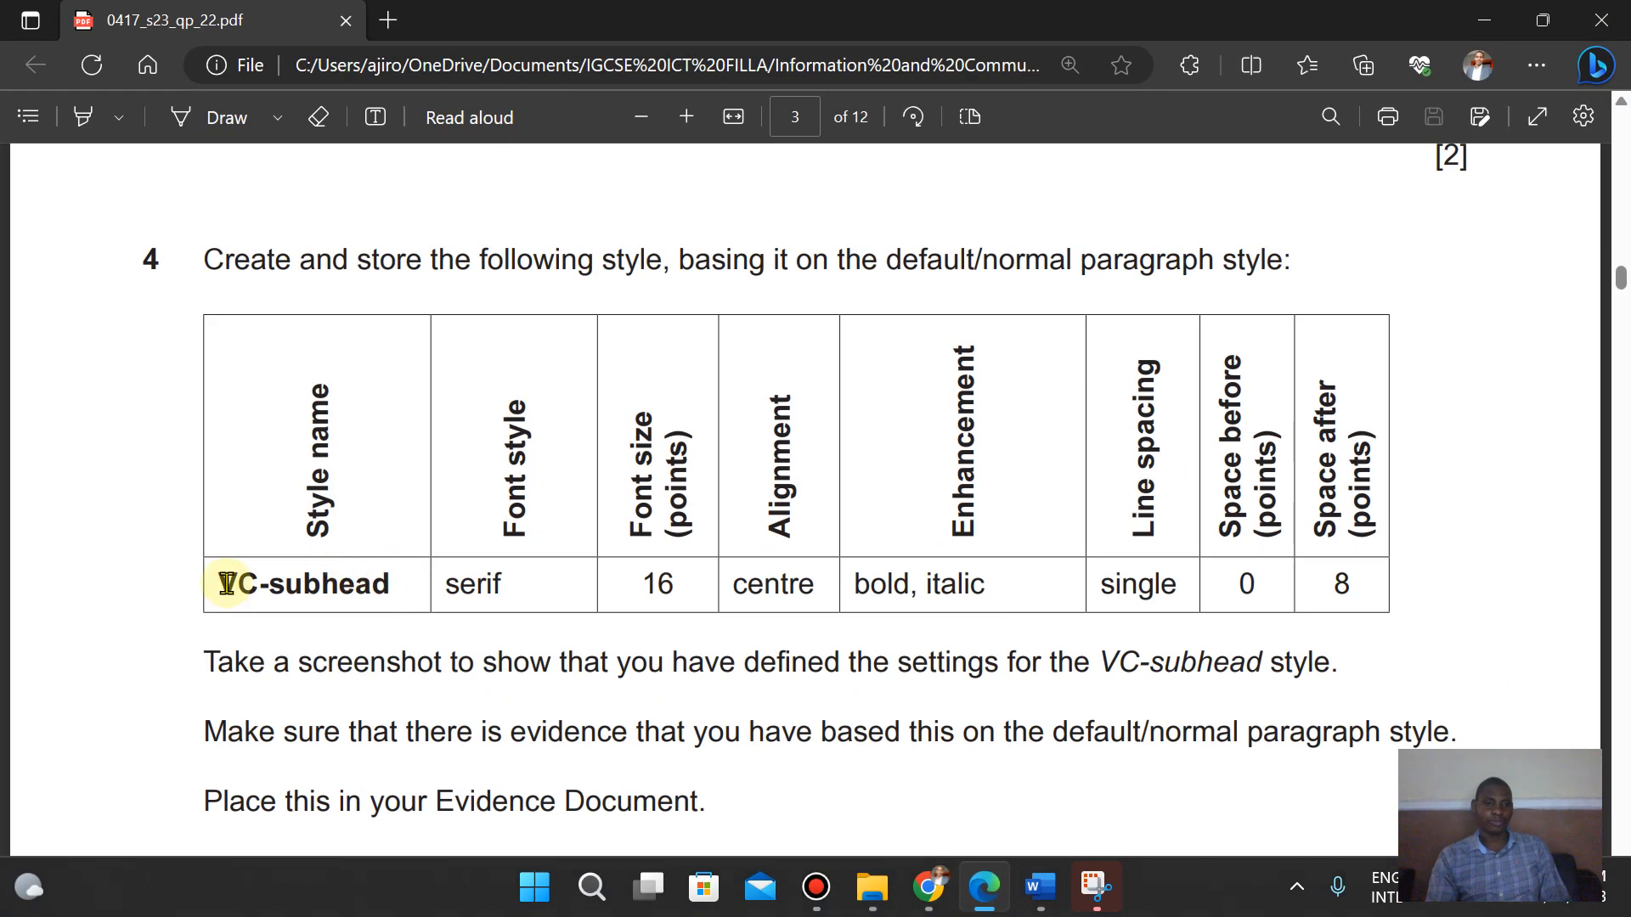
pyautogui.moveTo(225, 583); pyautogui.dragTo(388, 584)
pyautogui.hotkey('ctrl', 'c')
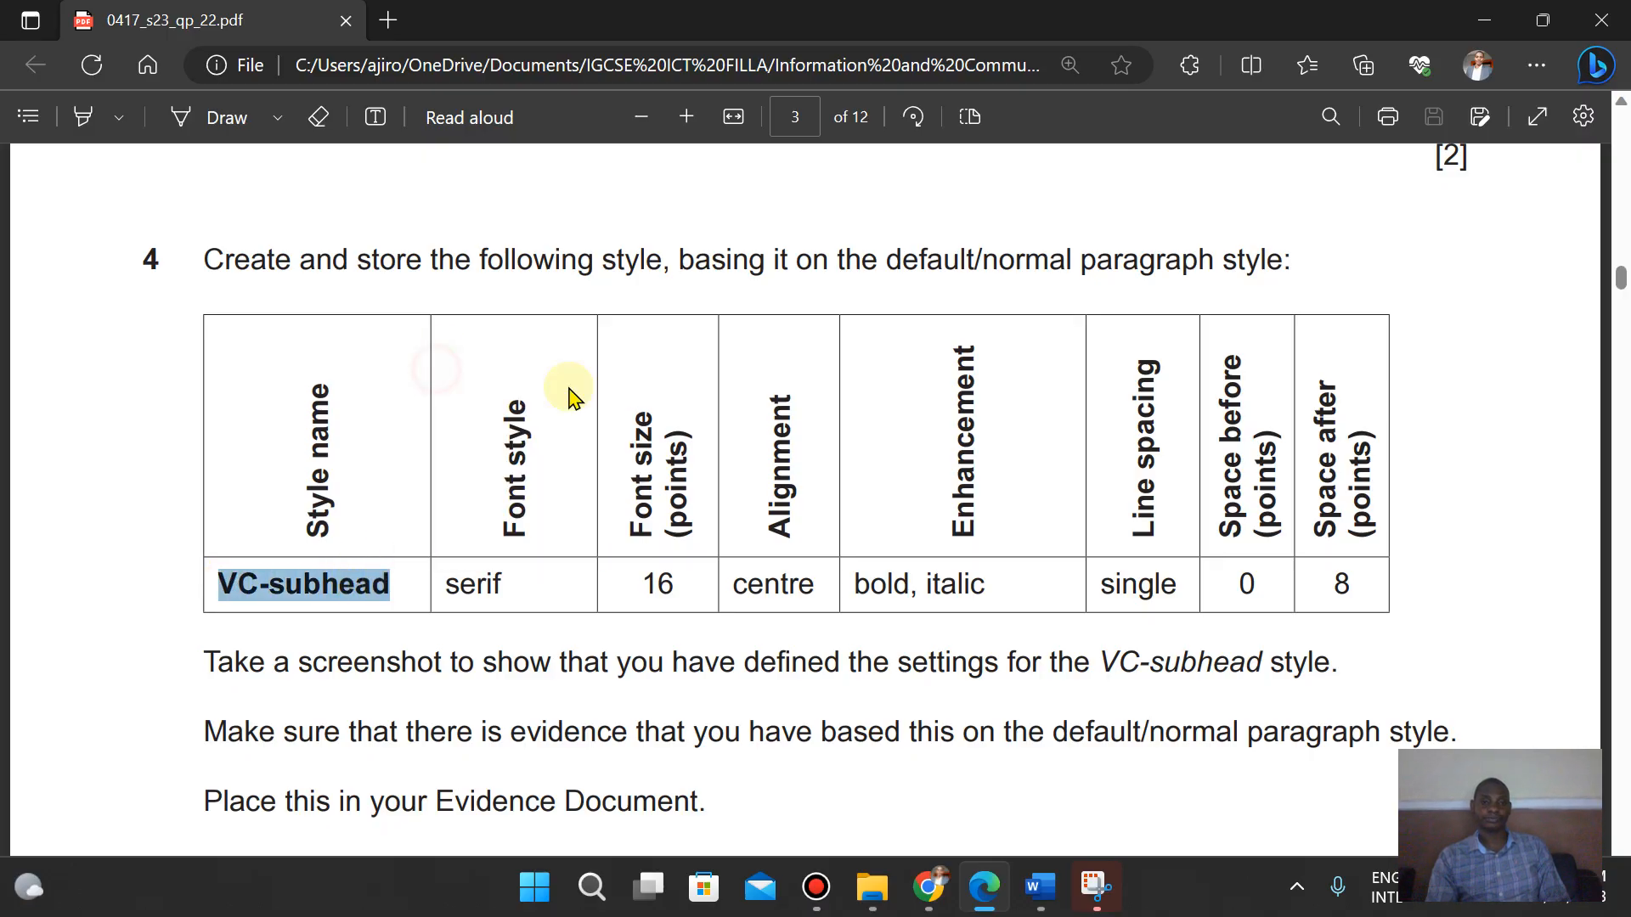
pyautogui.click(1040, 888)
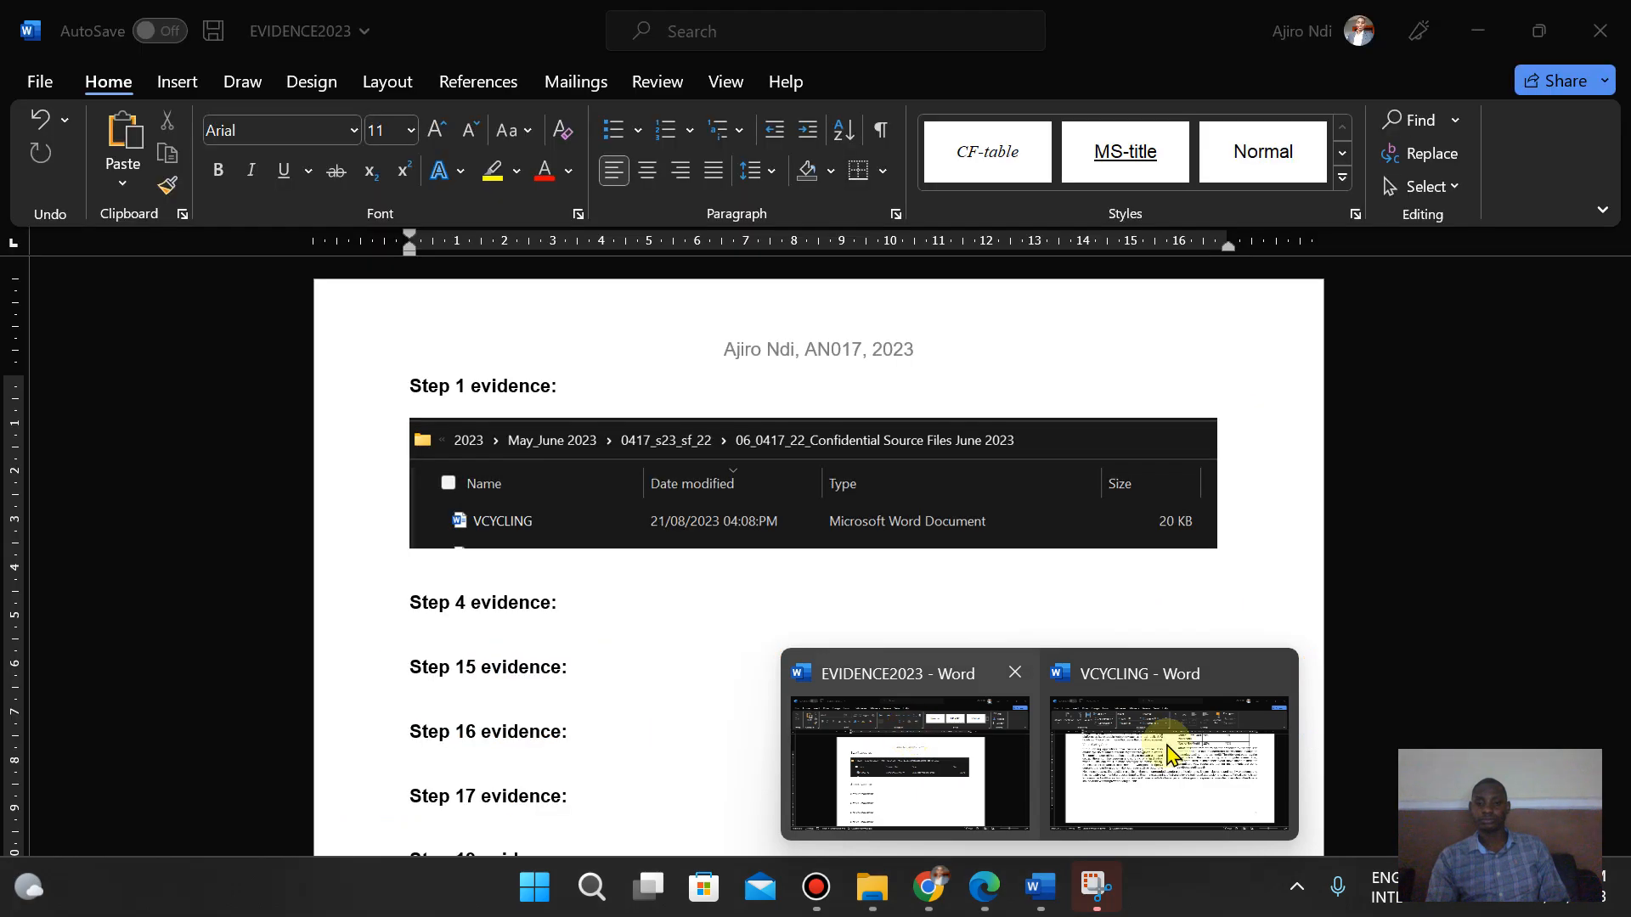
pyautogui.click(1169, 753)
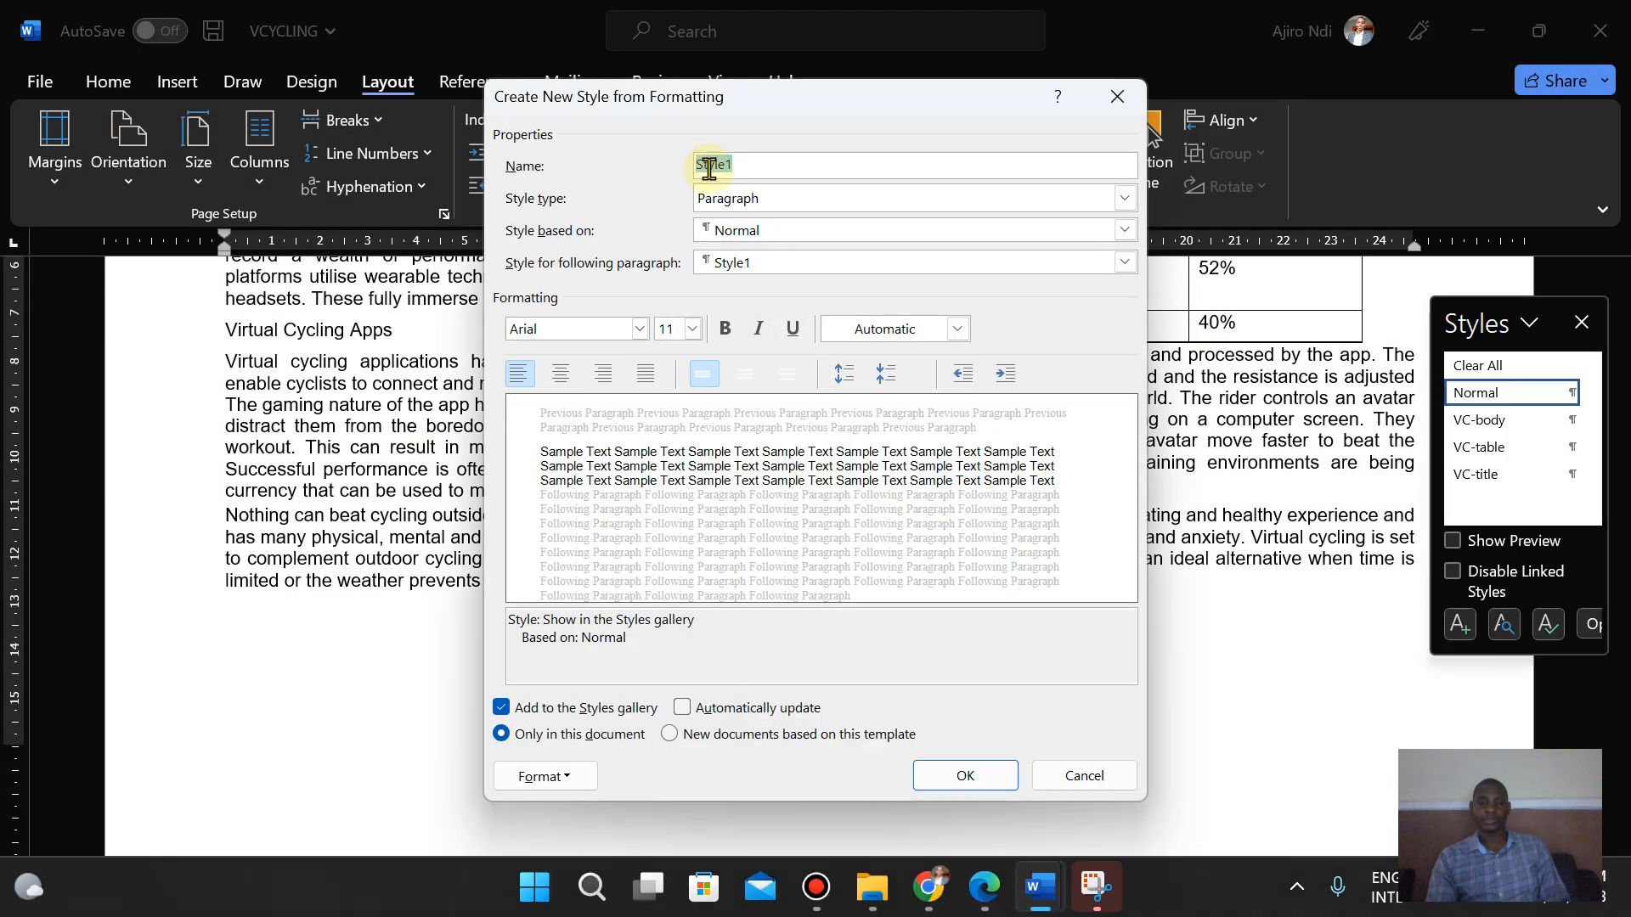
pyautogui.rightClick(709, 170)
pyautogui.click(762, 248)
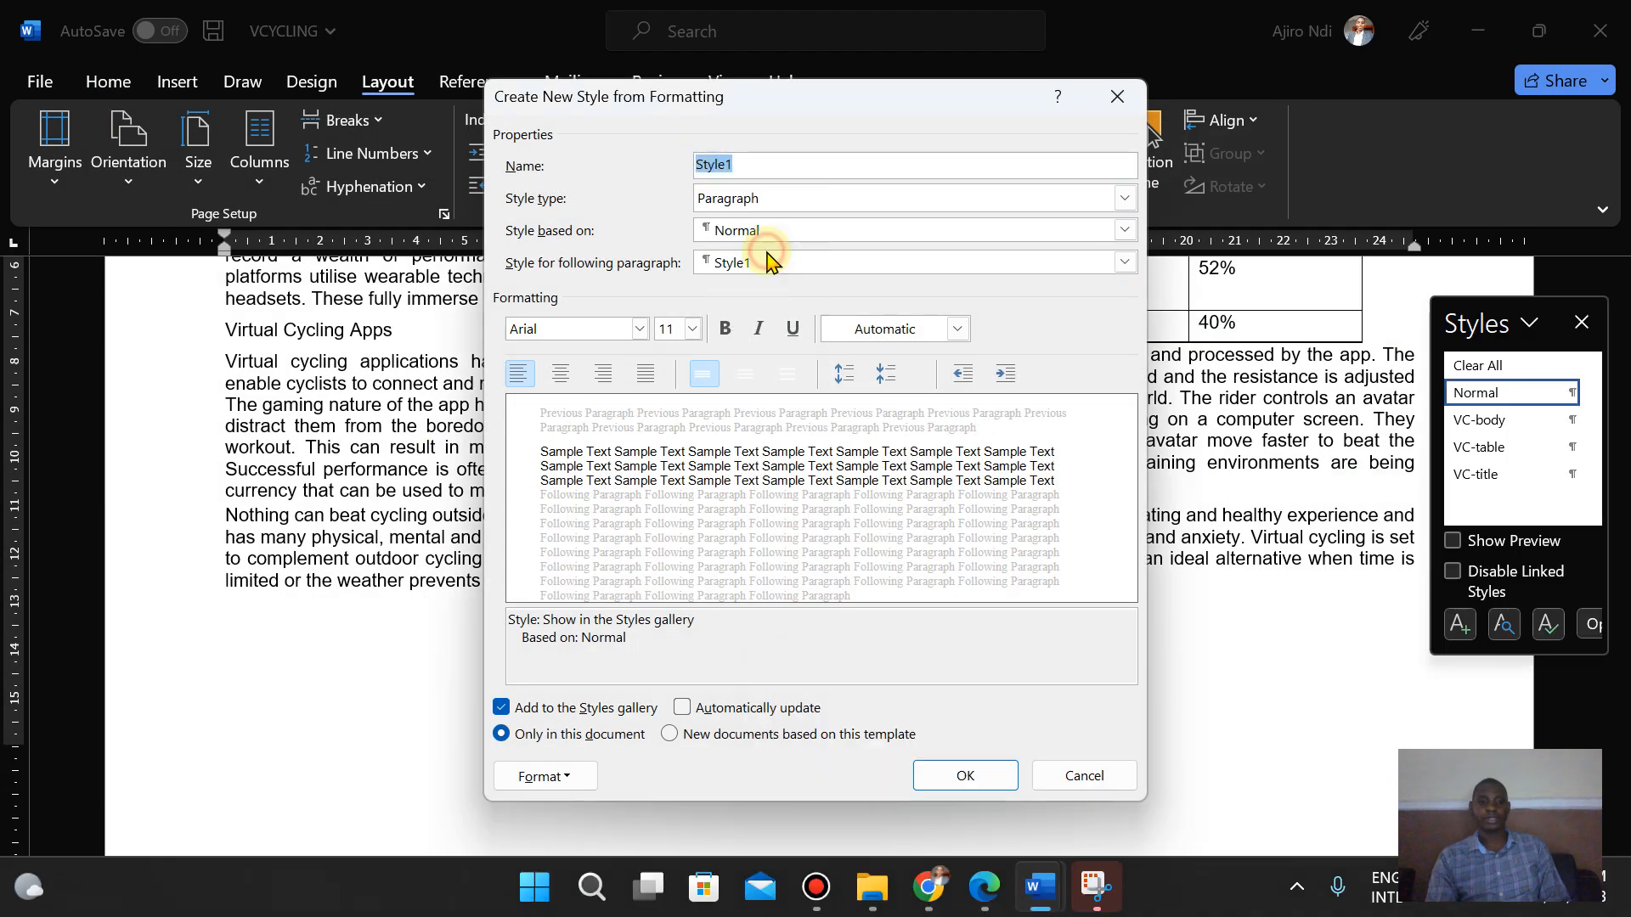
# - Set the new style's font to Times New Roman
pyautogui.click(994, 902)
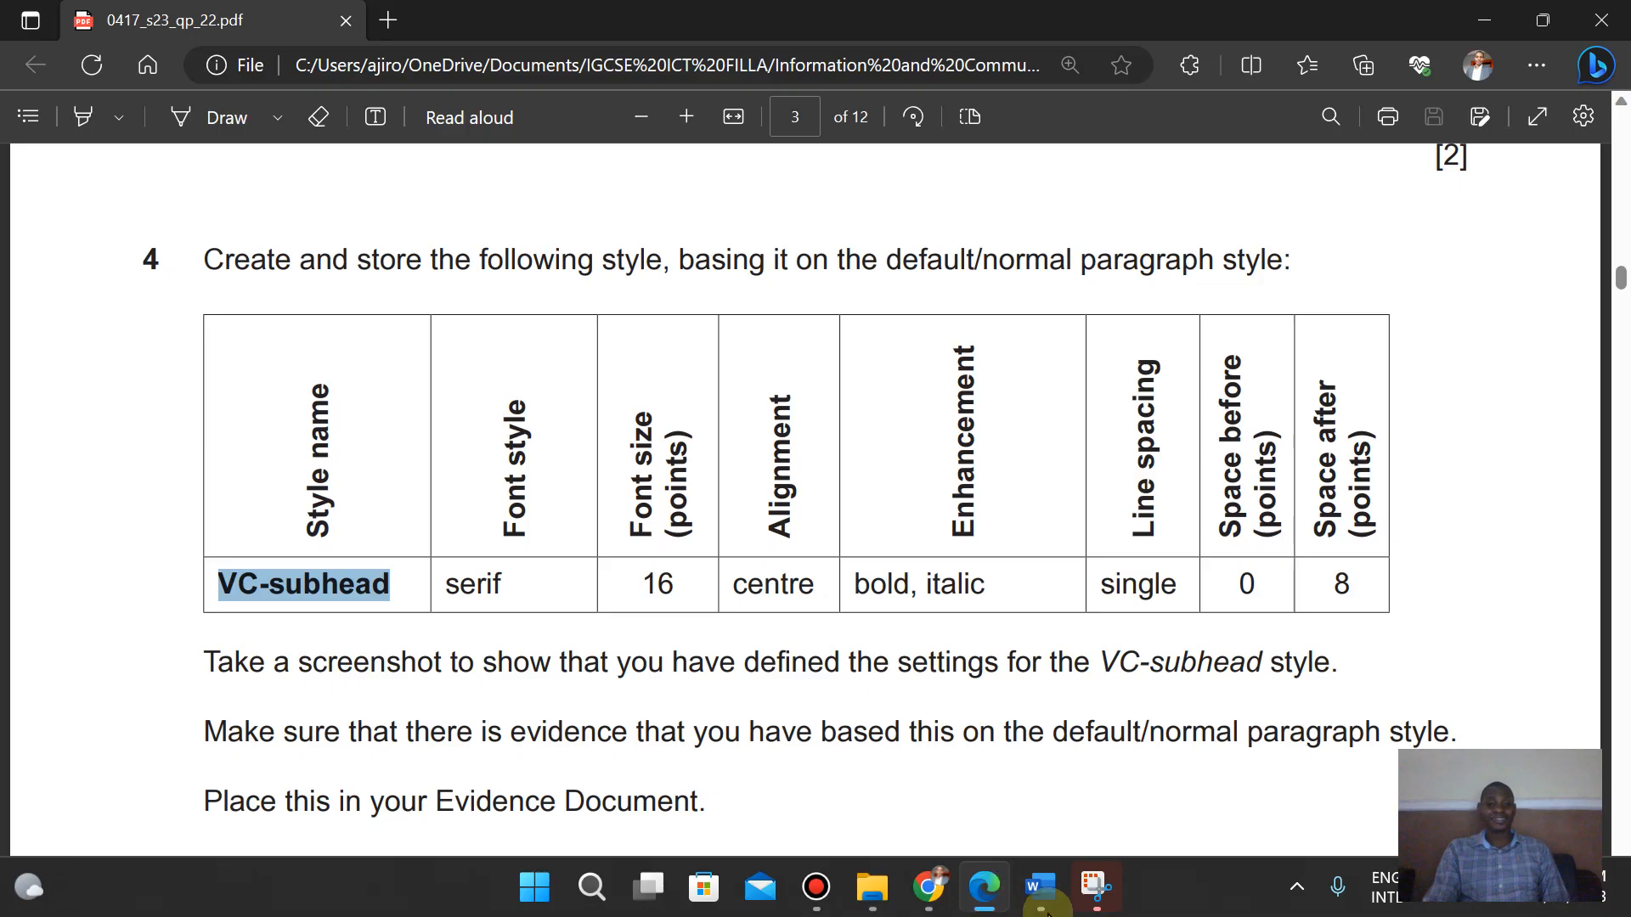
pyautogui.moveTo(1052, 911)
pyautogui.click(1169, 748)
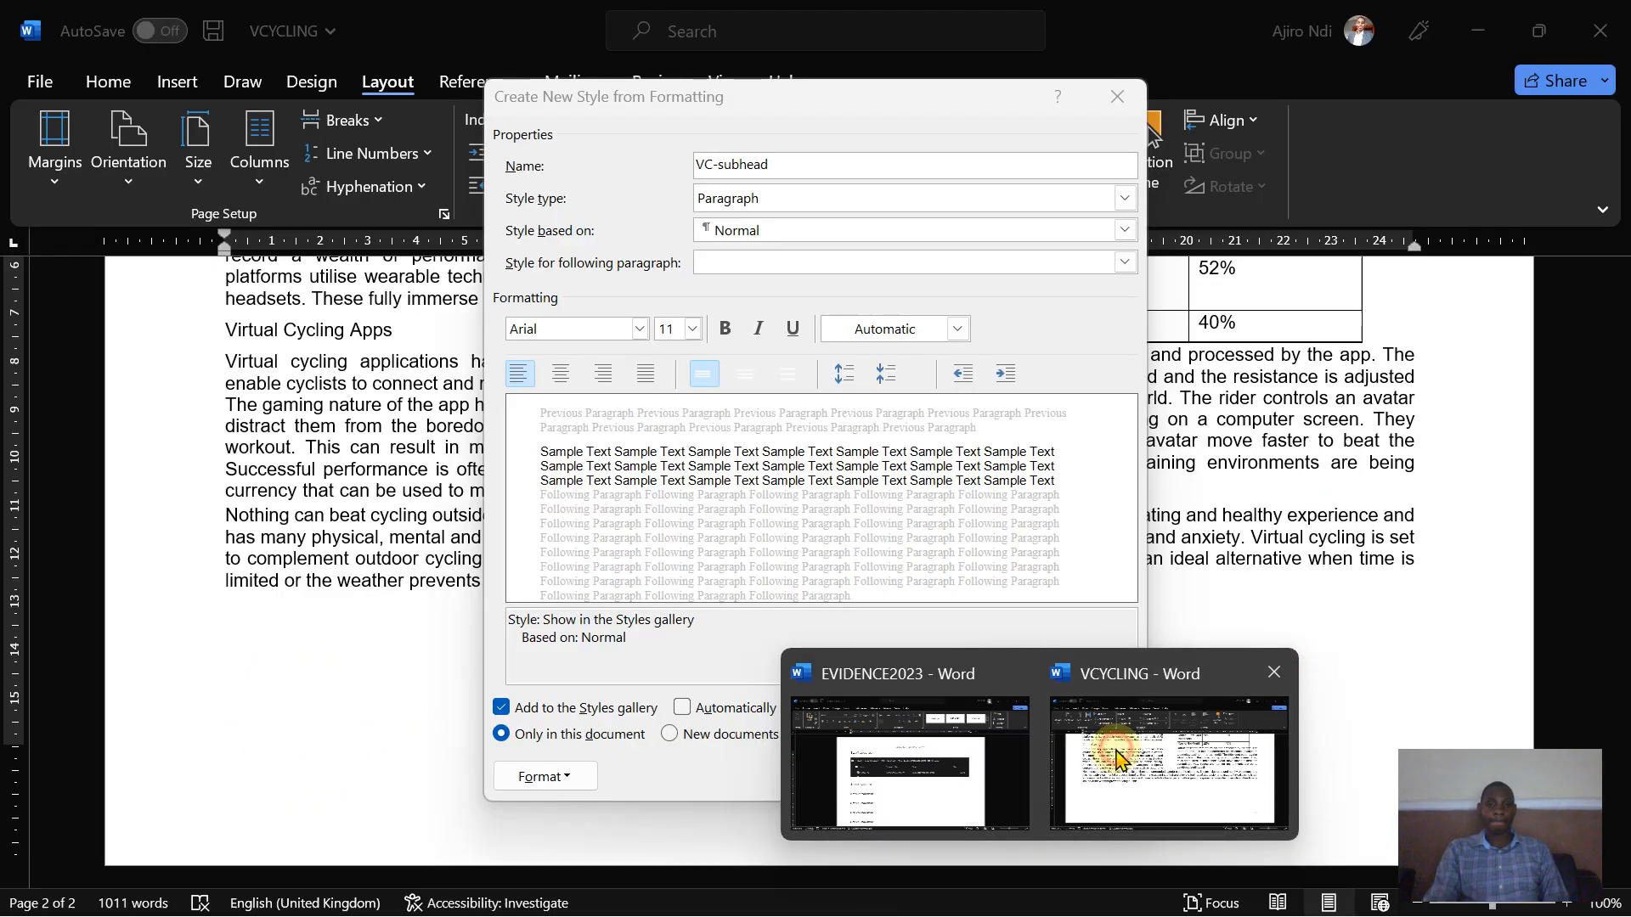
pyautogui.doubleClick(564, 329)
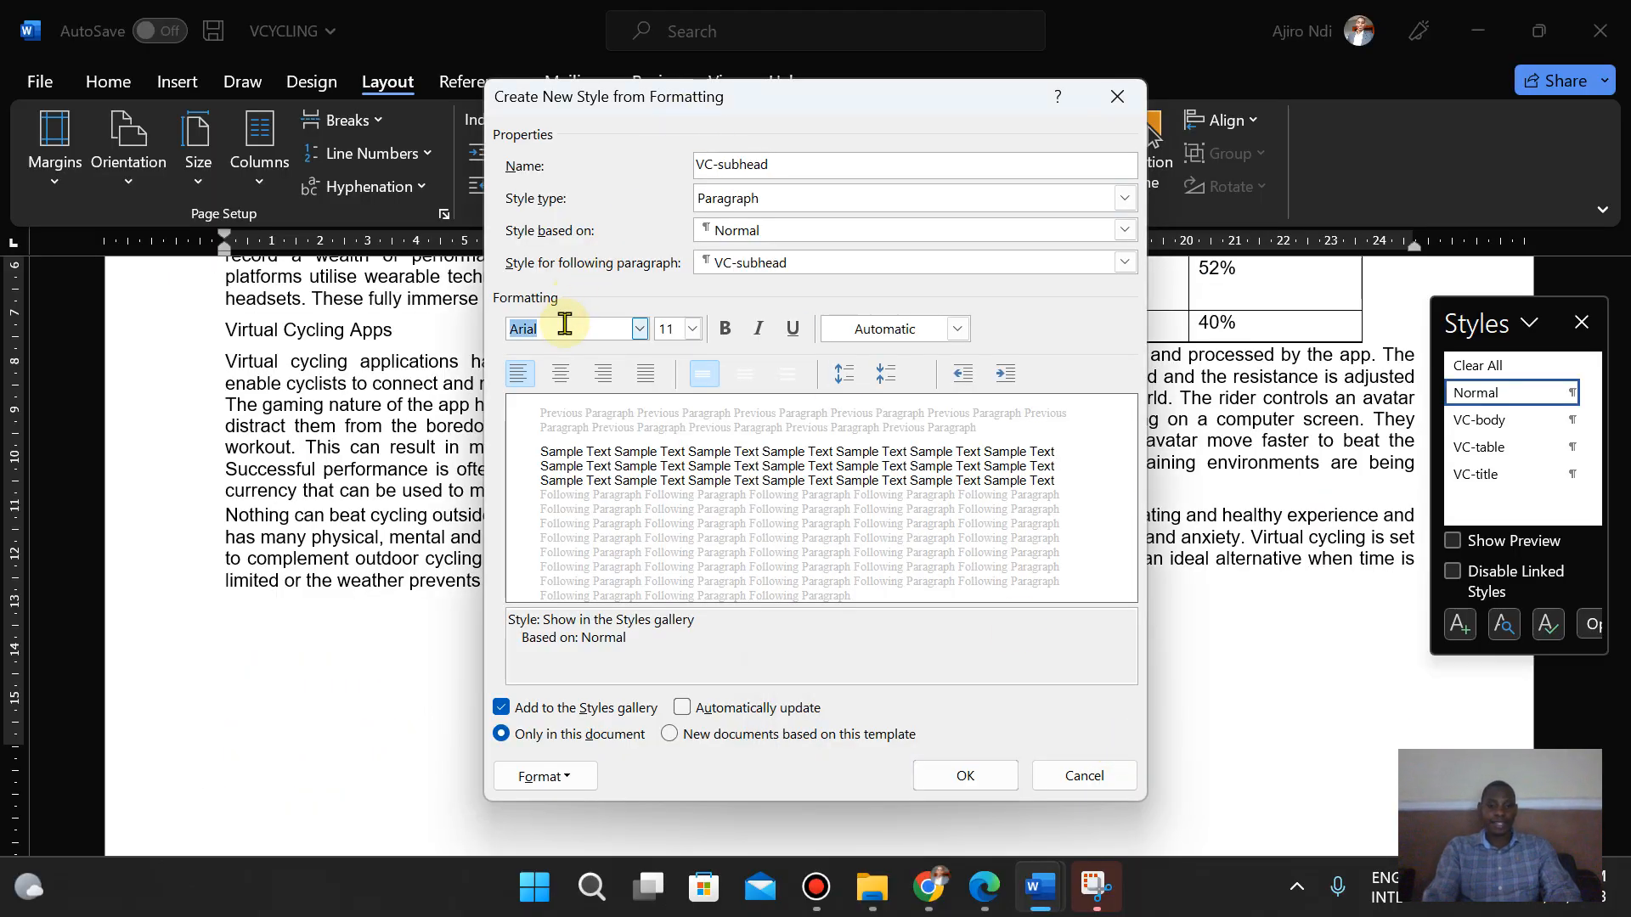
pyautogui.write('Times New Roman')
pyautogui.press('Tab')
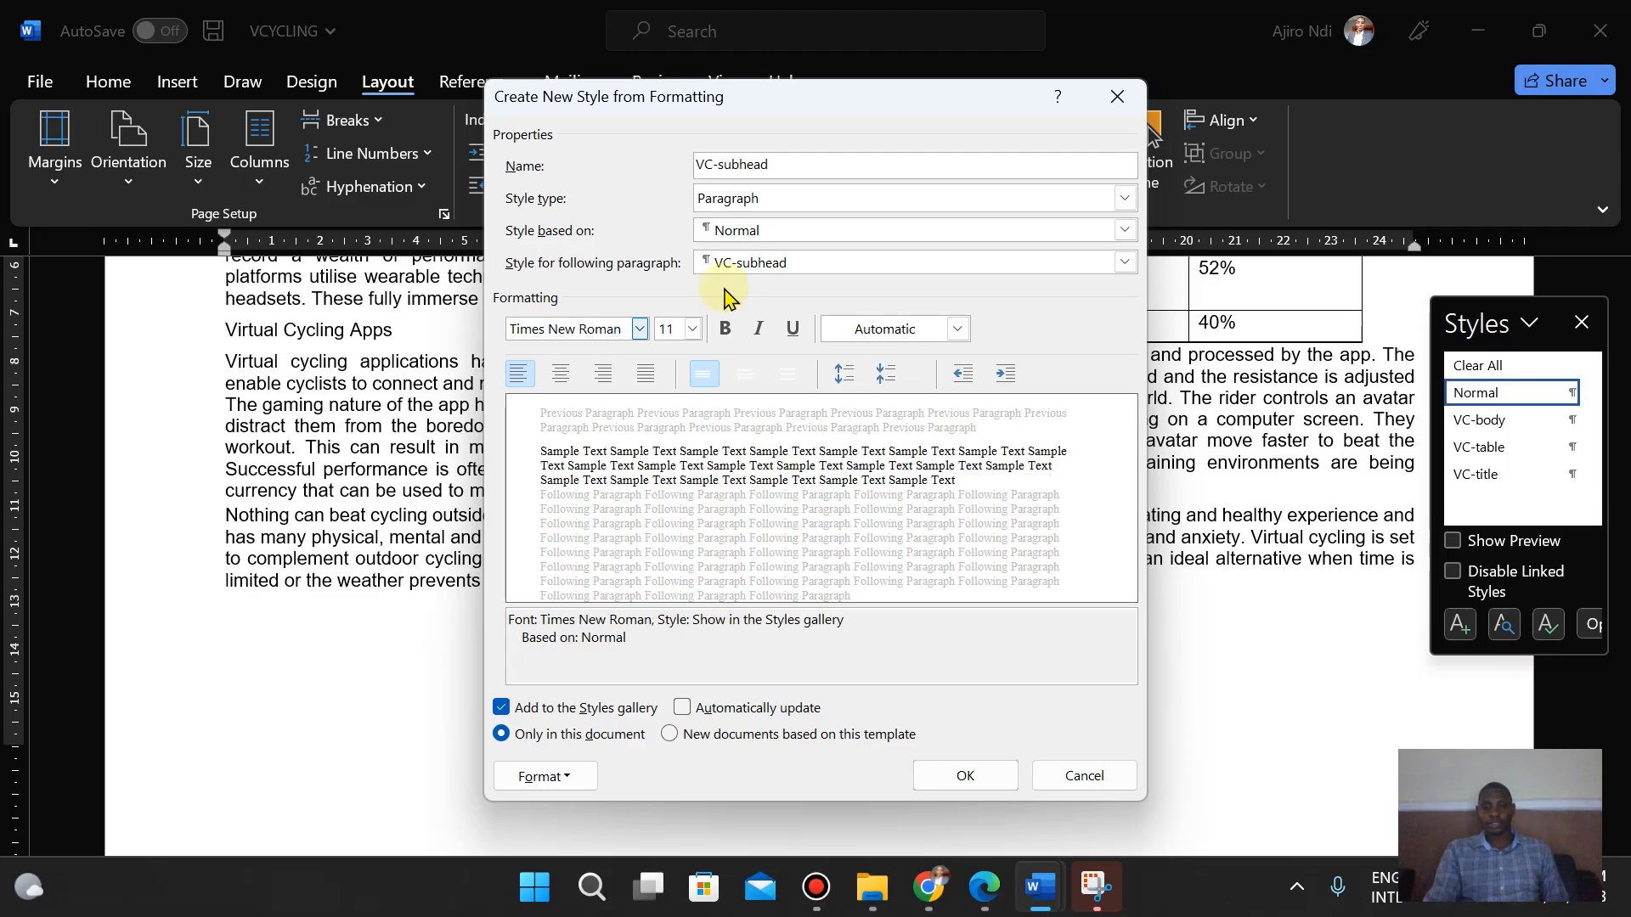
# - Set the new style's font size to 16 pt
pyautogui.click(981, 908)
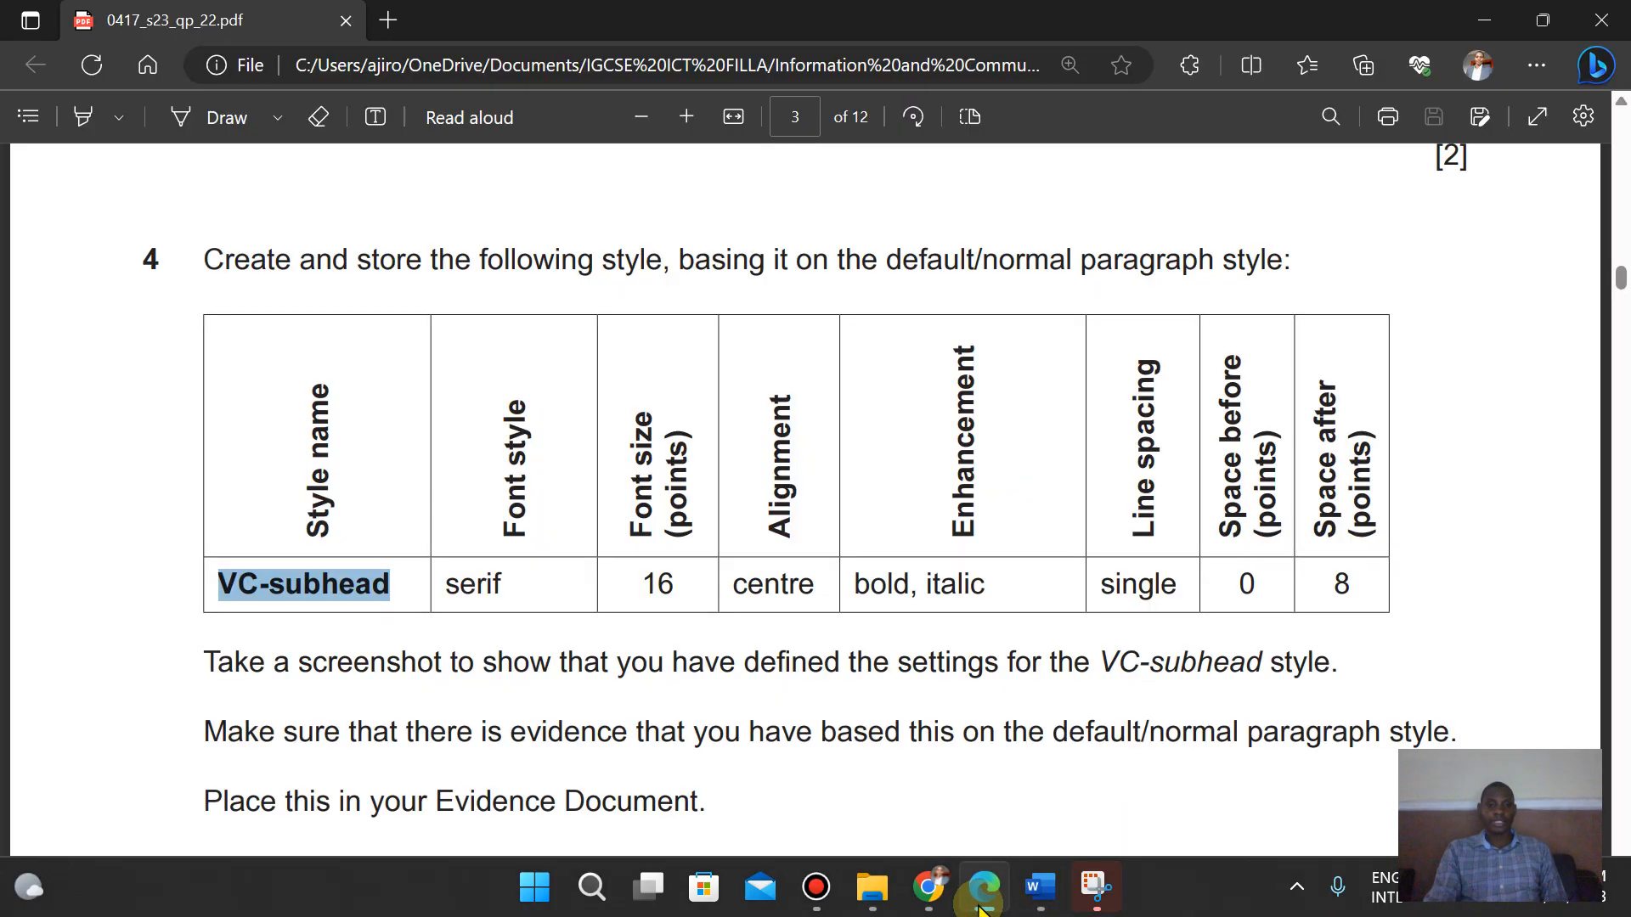
pyautogui.click(981, 905)
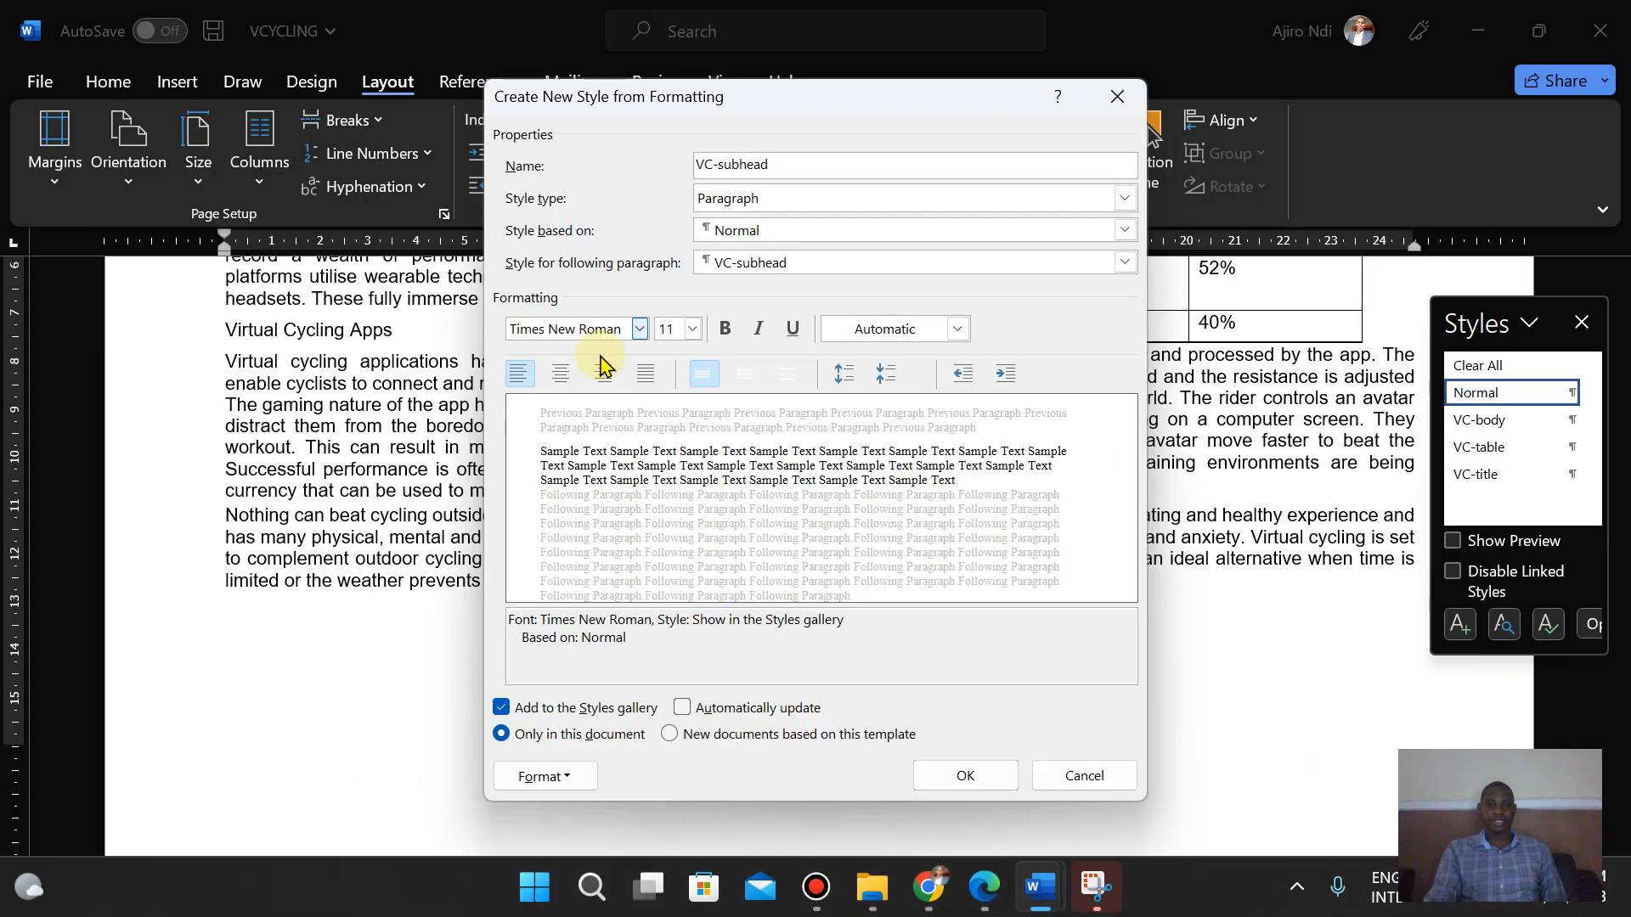
pyautogui.click(666, 329)
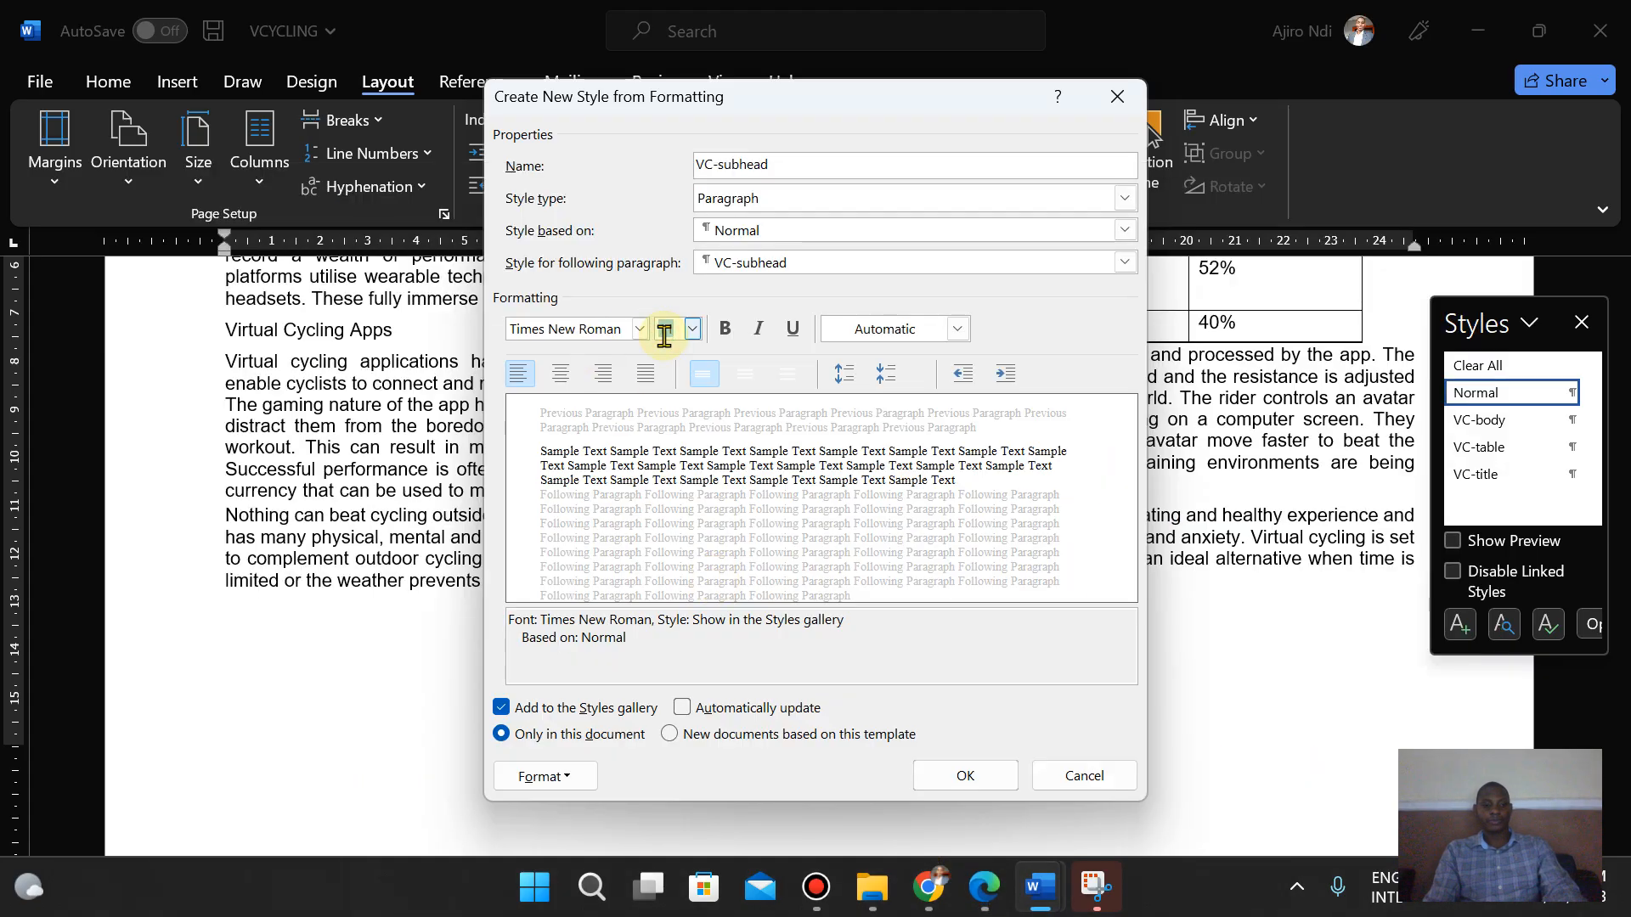
pyautogui.write('16')
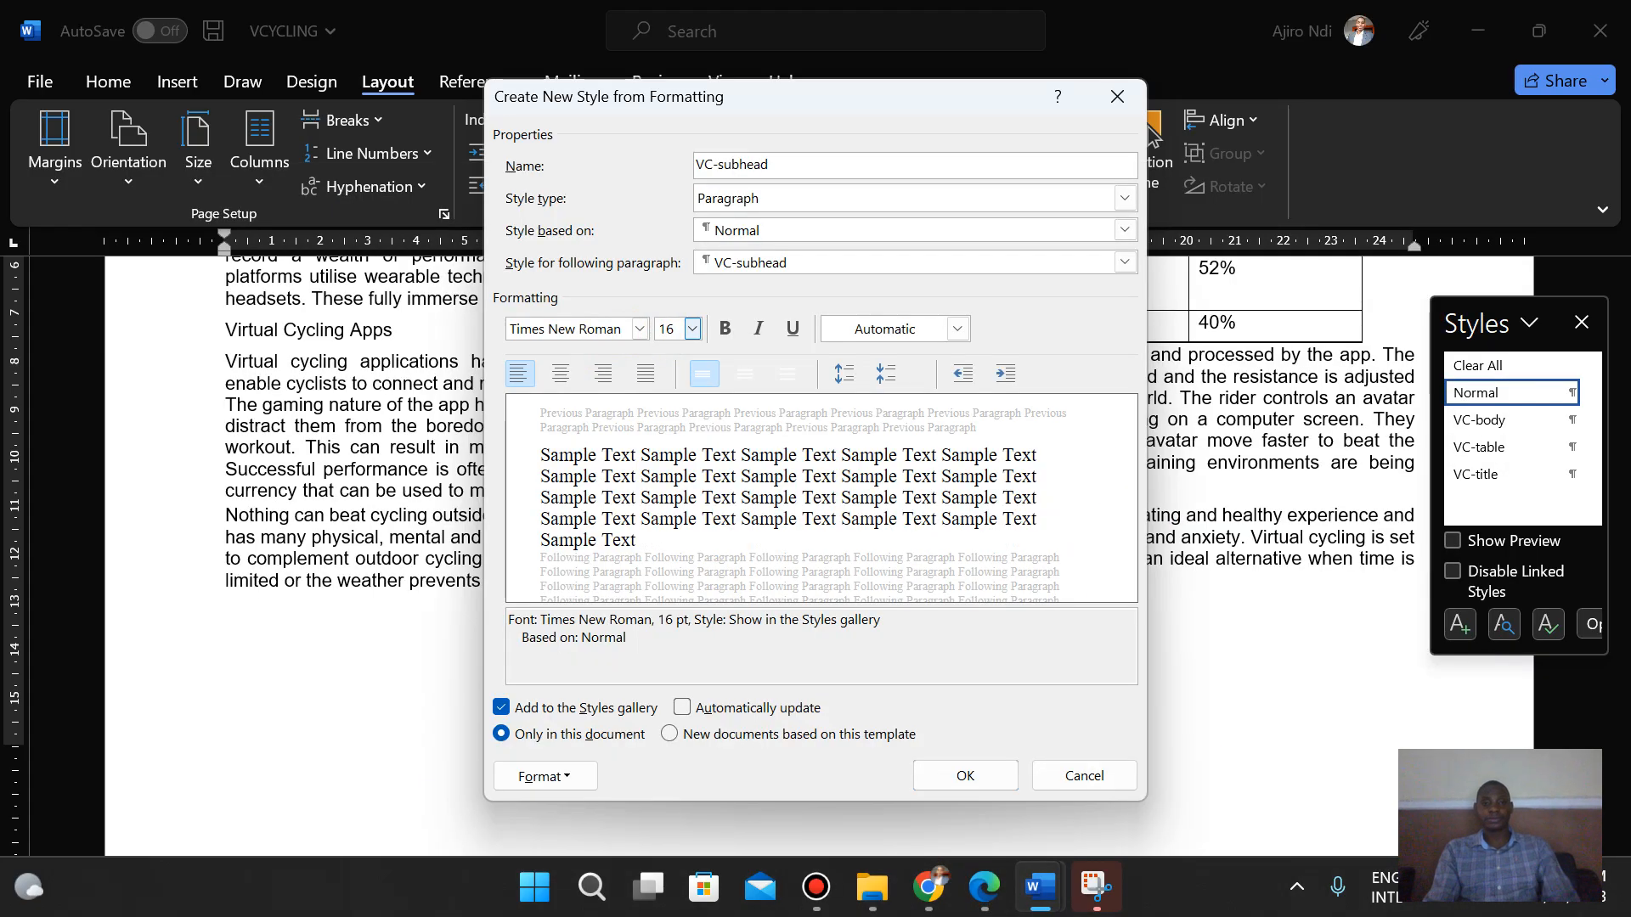
# - Set the new style's alignment to centred
pyautogui.click(985, 904)
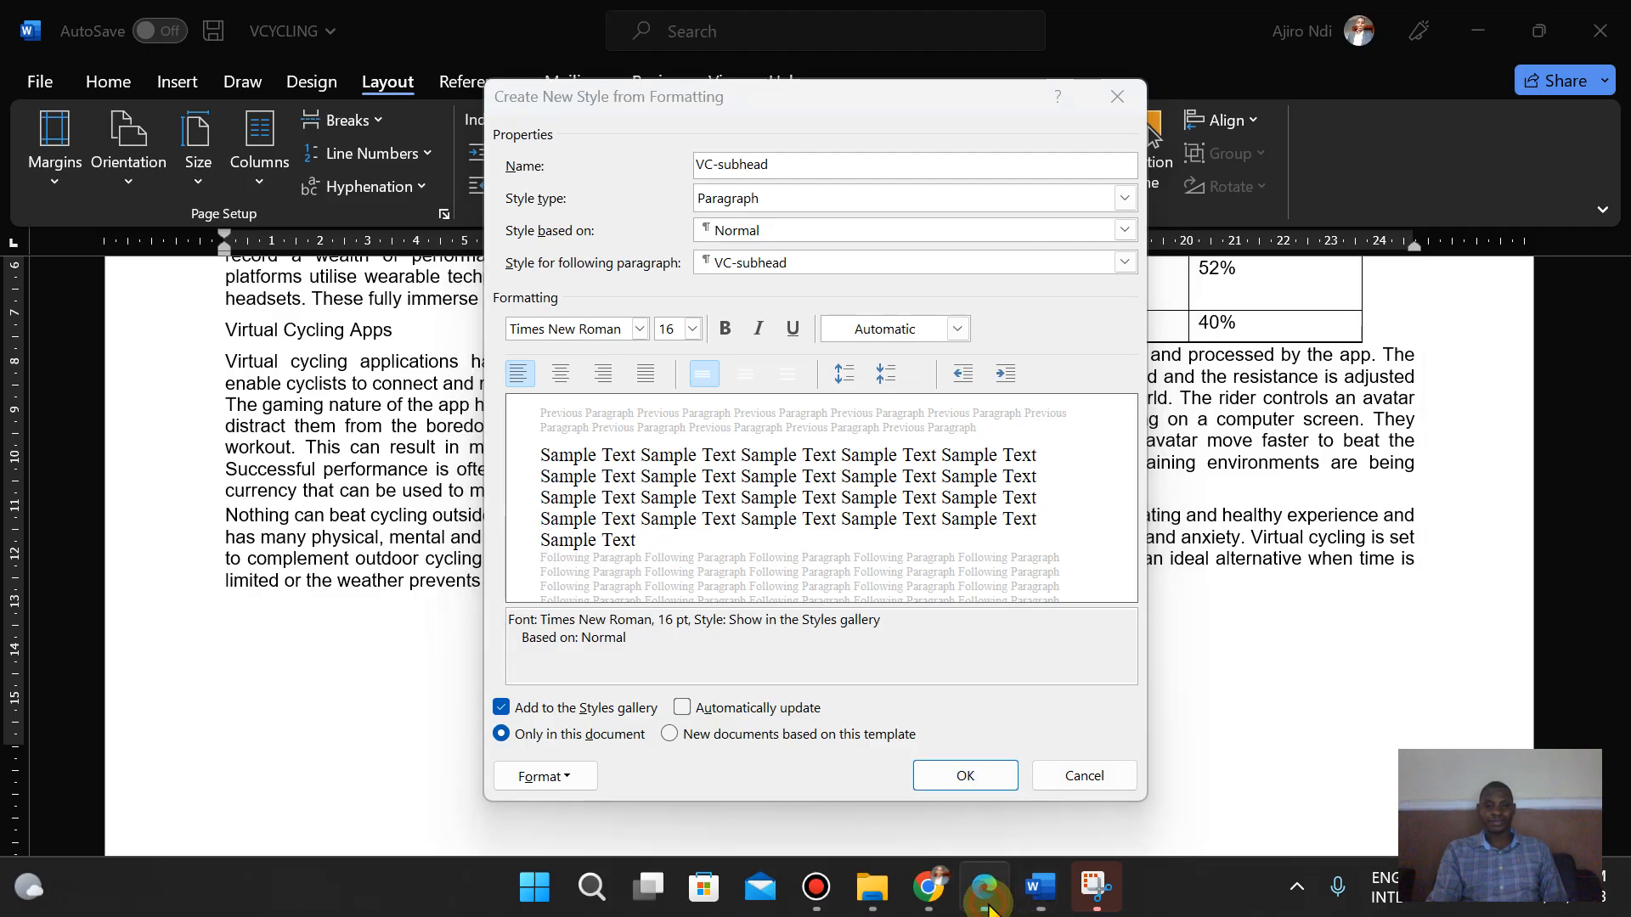
pyautogui.click(988, 906)
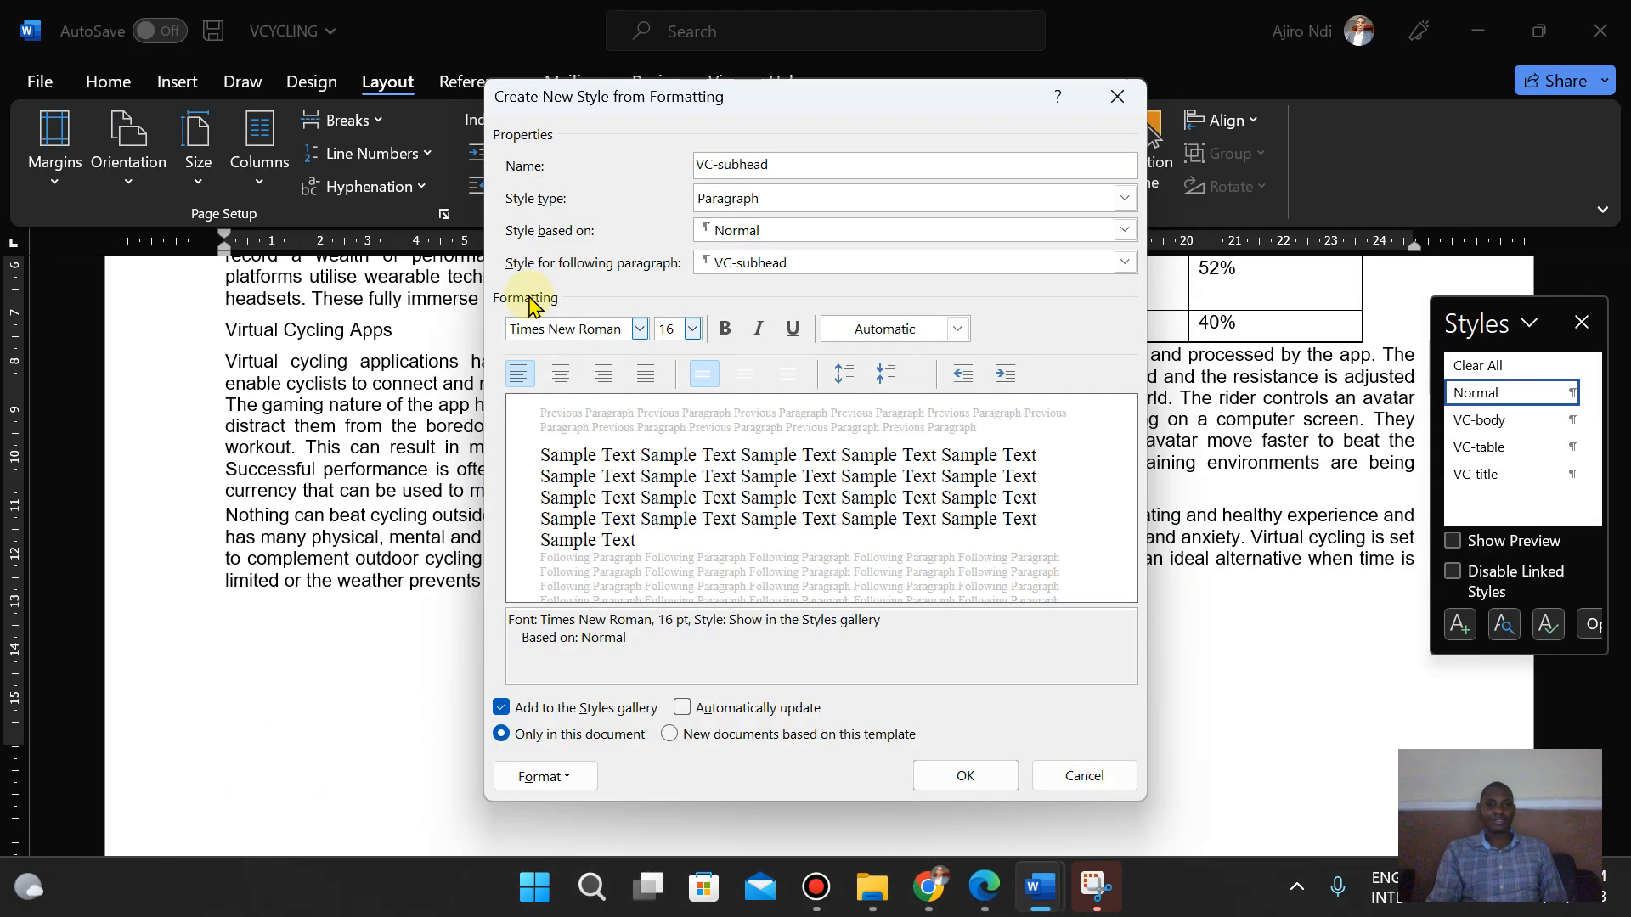
pyautogui.click(560, 374)
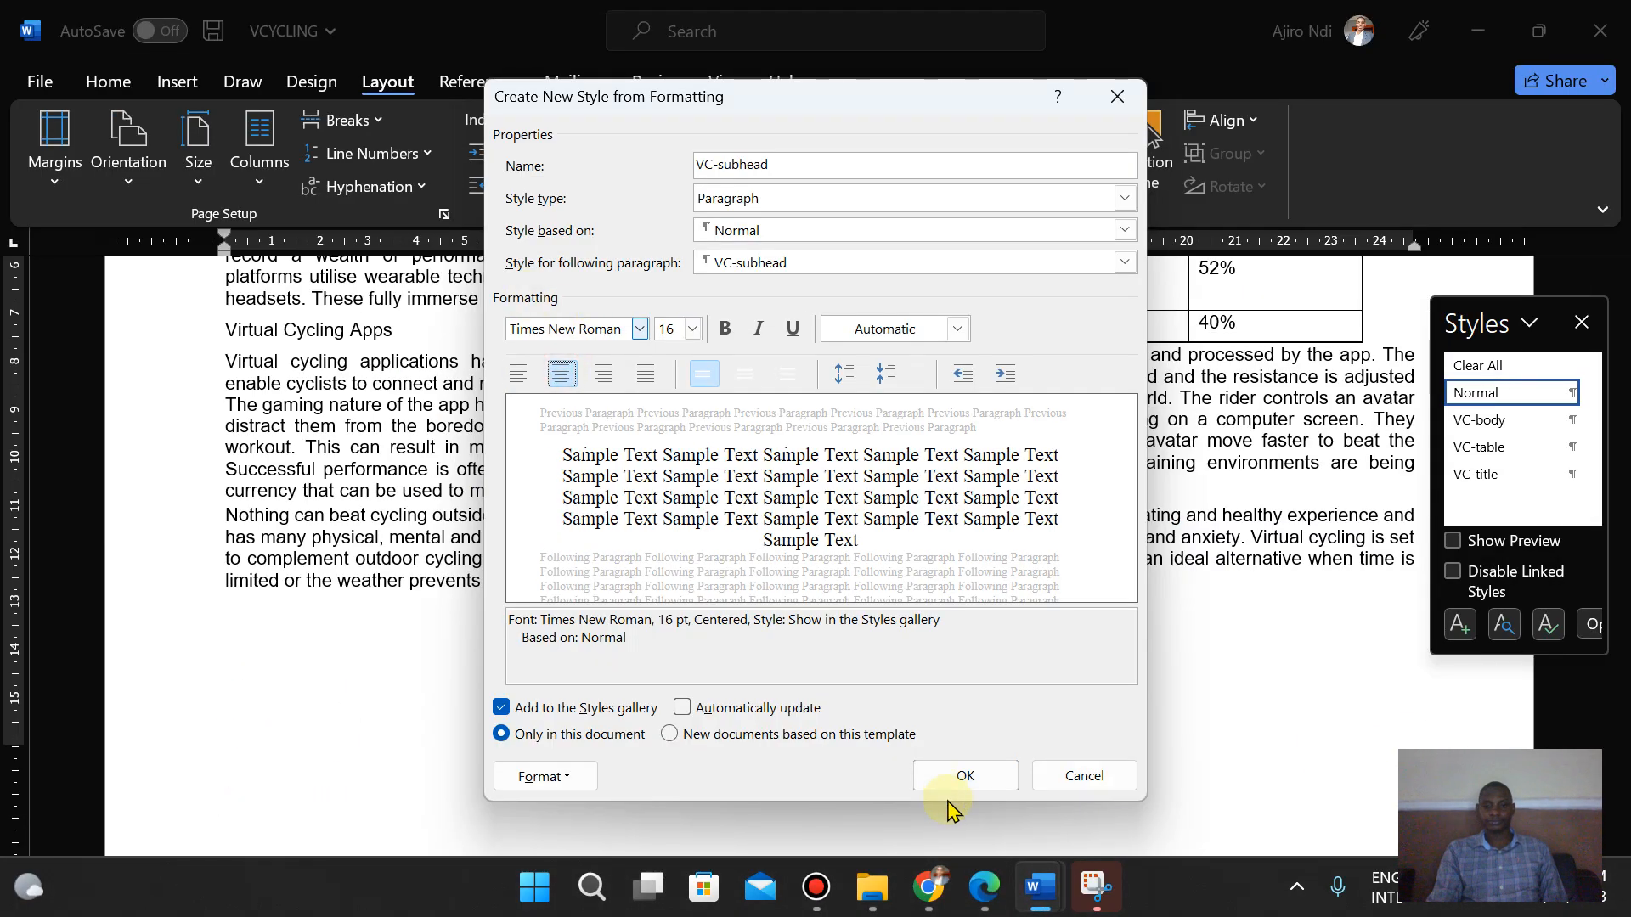
# - Make the new style bold and italic
pyautogui.click(986, 905)
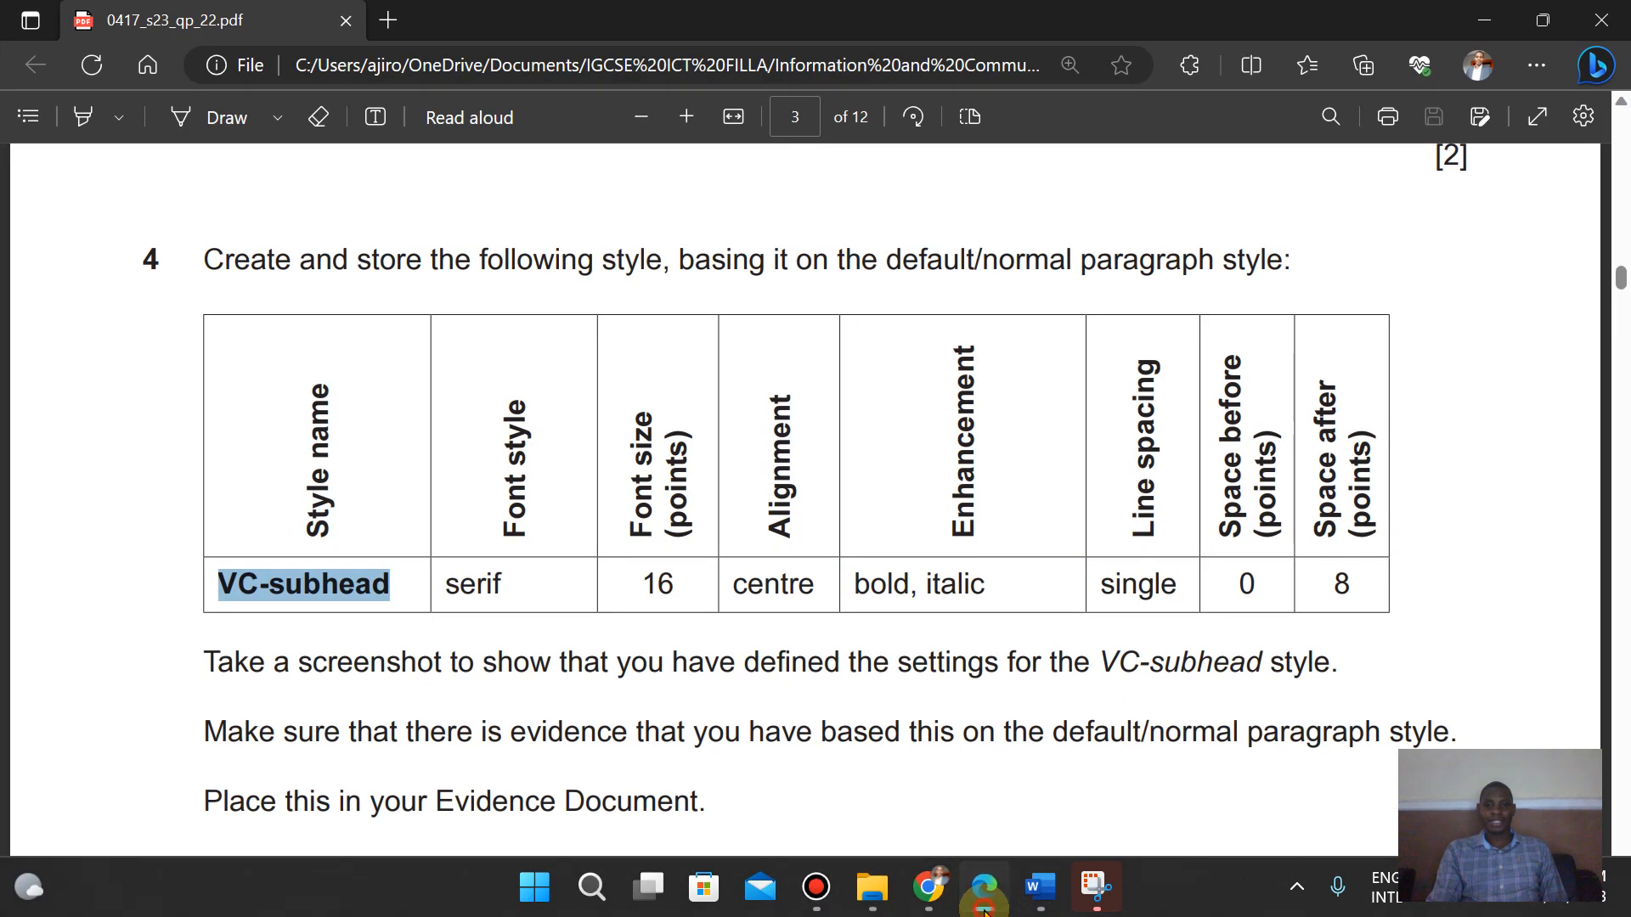
pyautogui.click(985, 905)
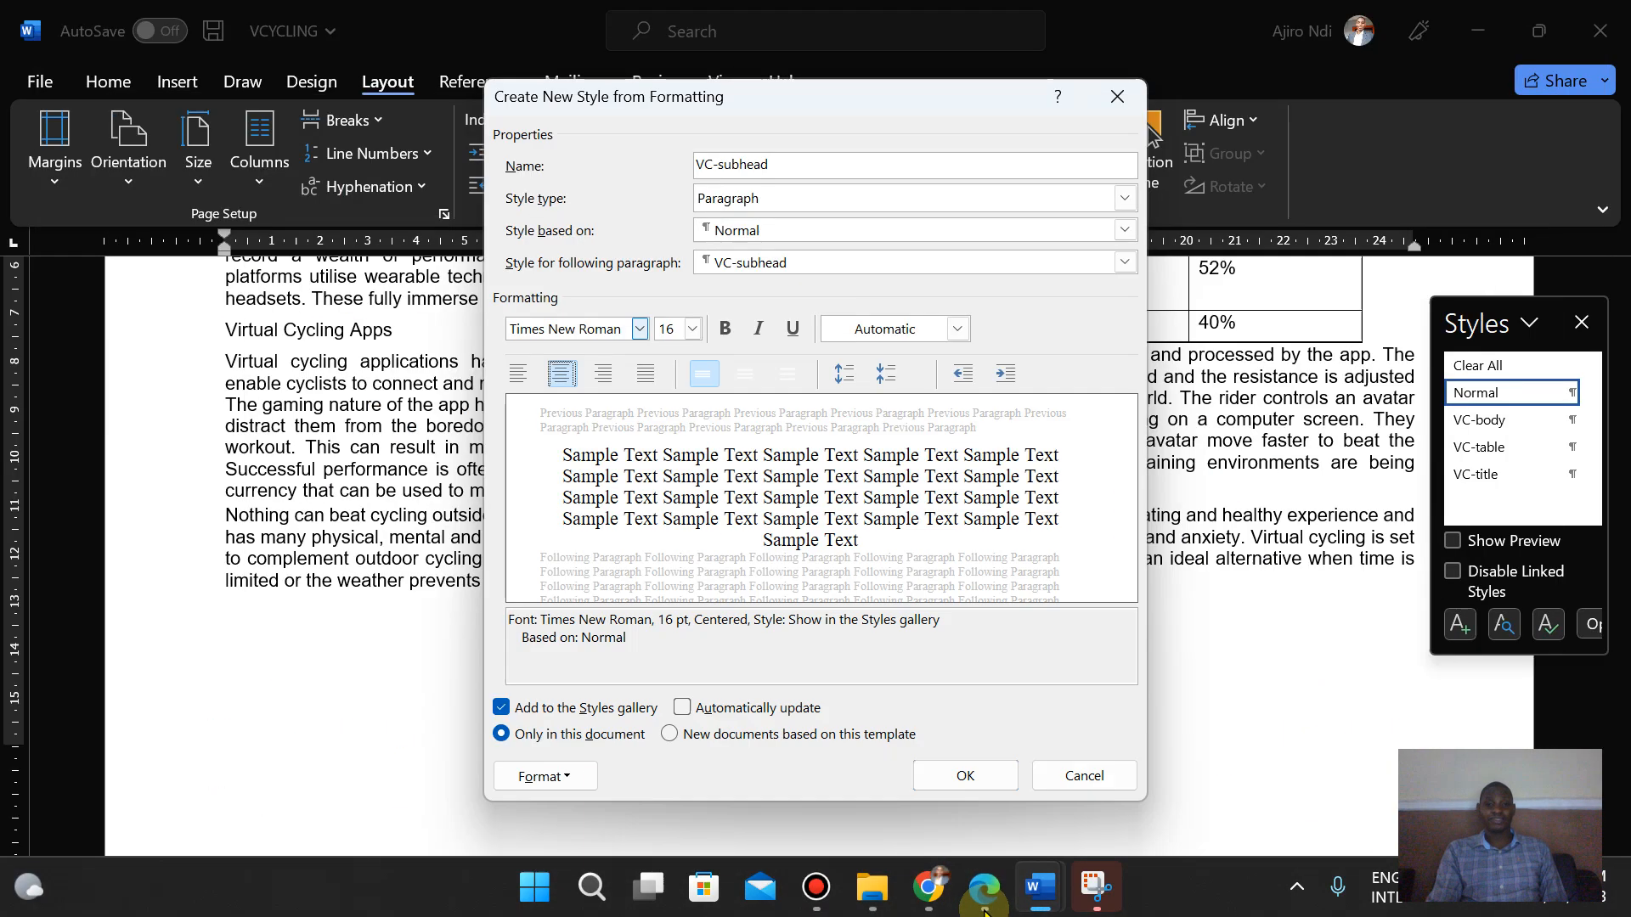
pyautogui.click(726, 330)
pyautogui.click(758, 330)
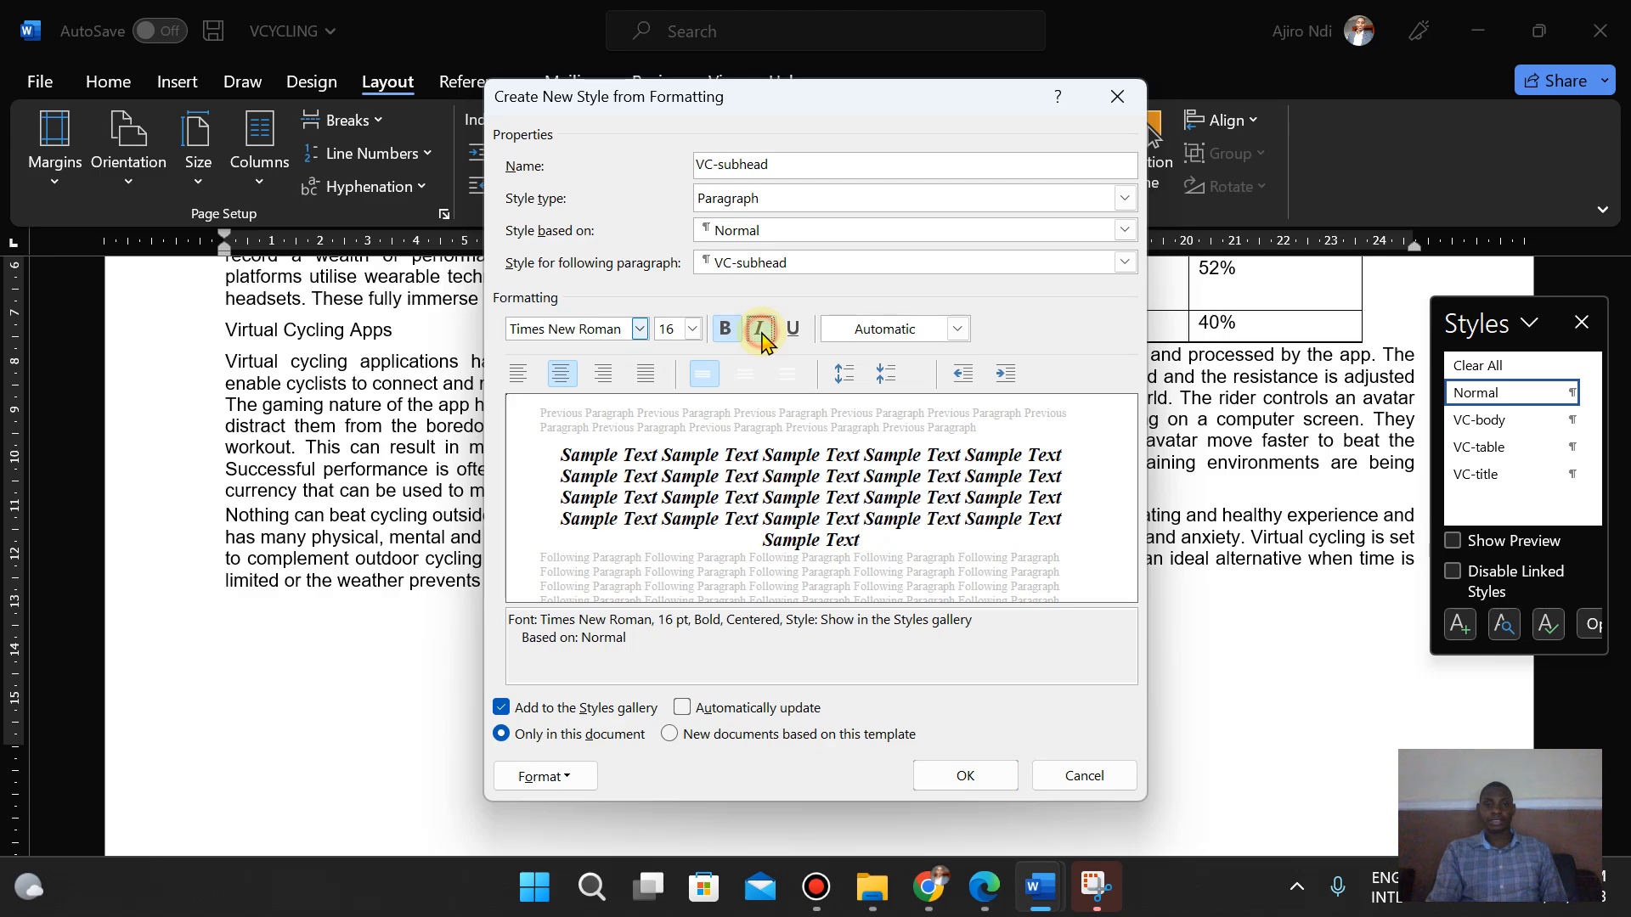
# - Set the new style's paragraph spacing after to 8 pt and save the VC-subhead style
pyautogui.click(989, 903)
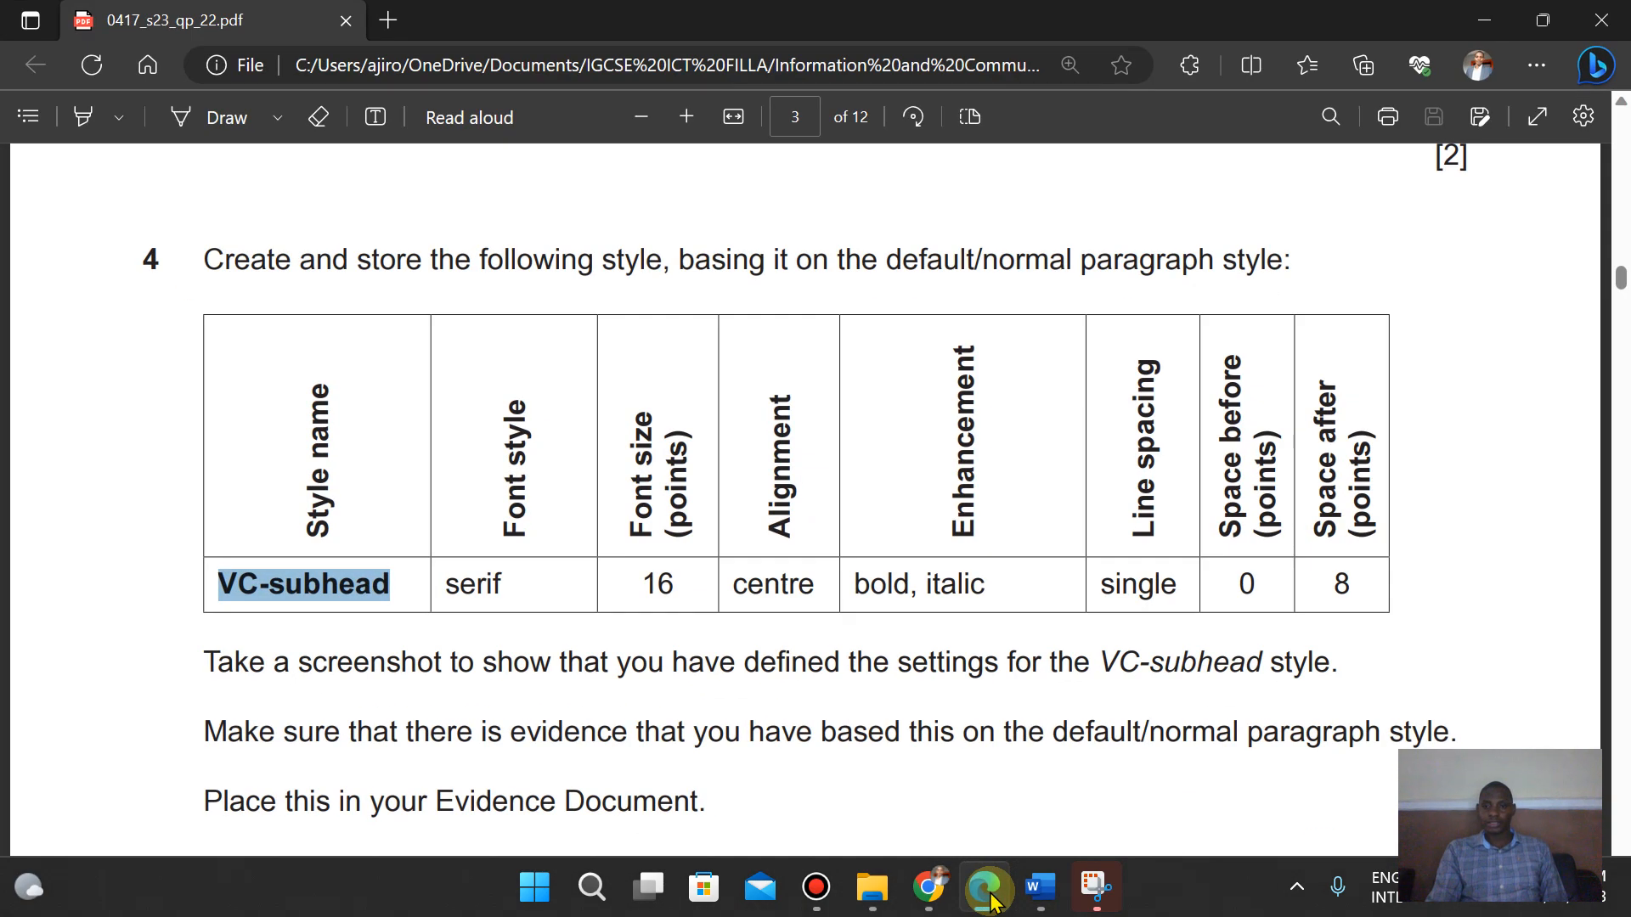
pyautogui.click(990, 902)
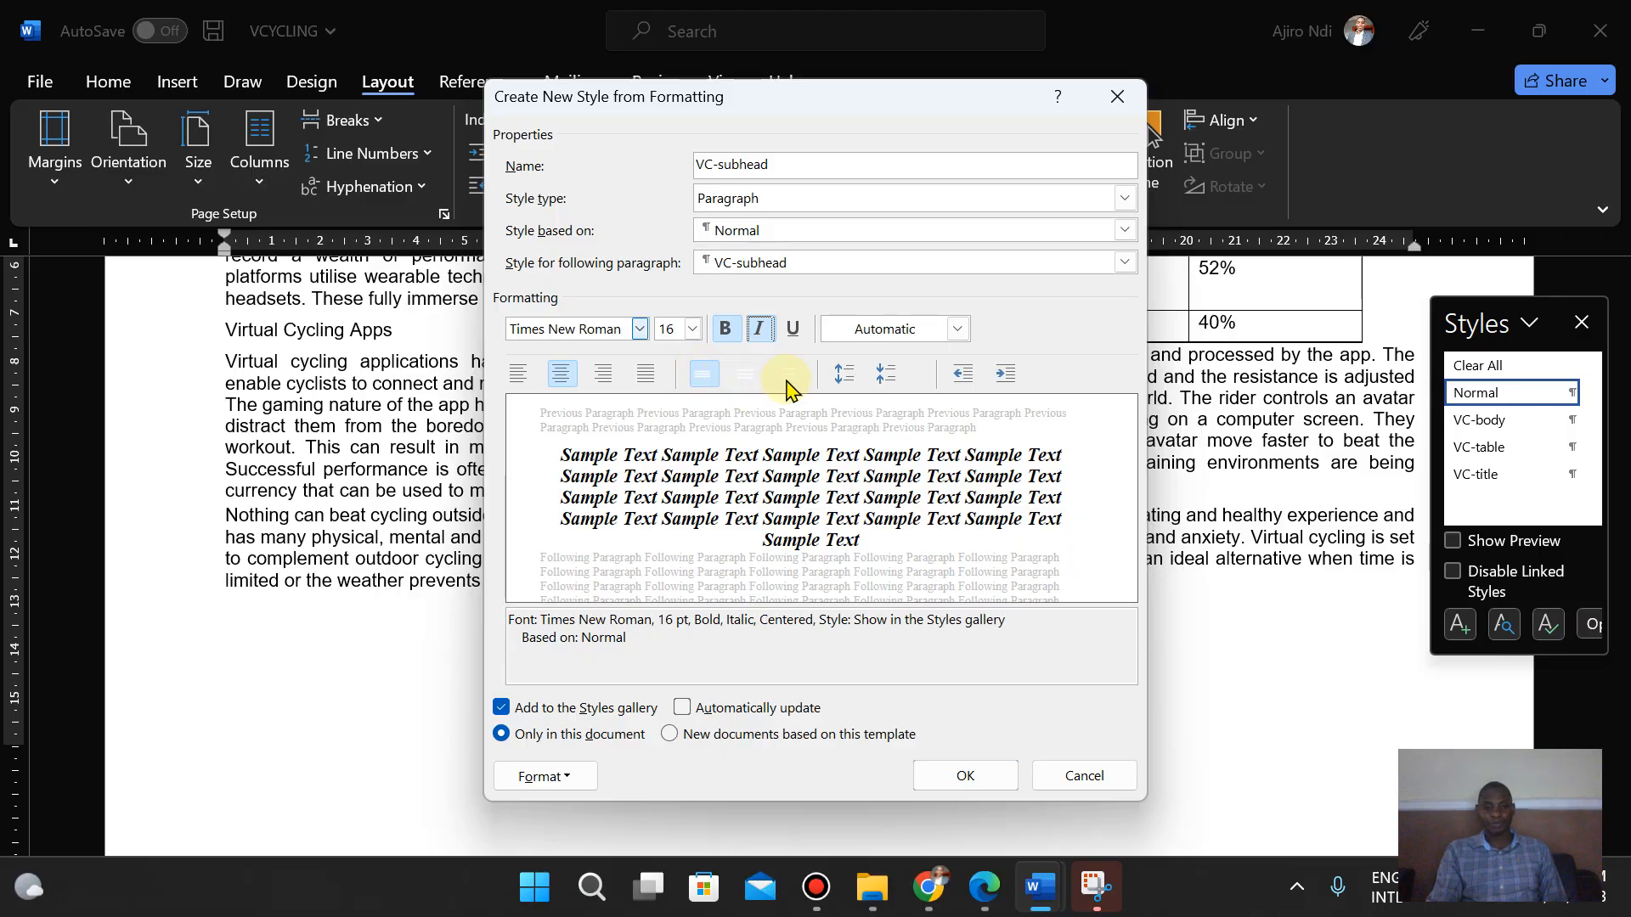
pyautogui.click(542, 776)
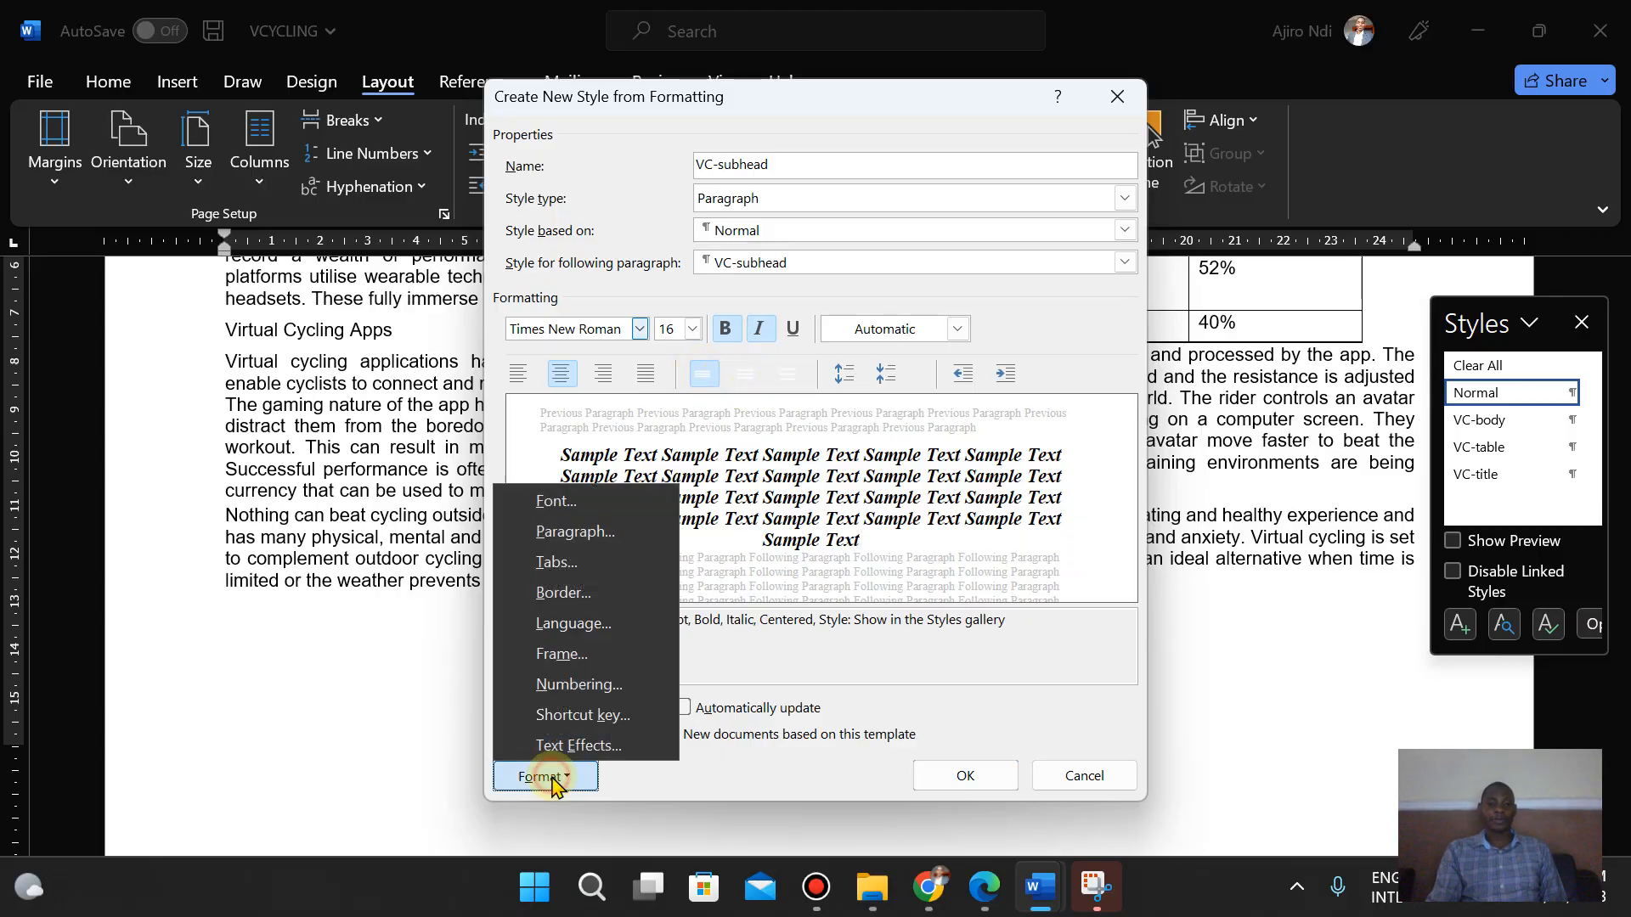
pyautogui.click(557, 532)
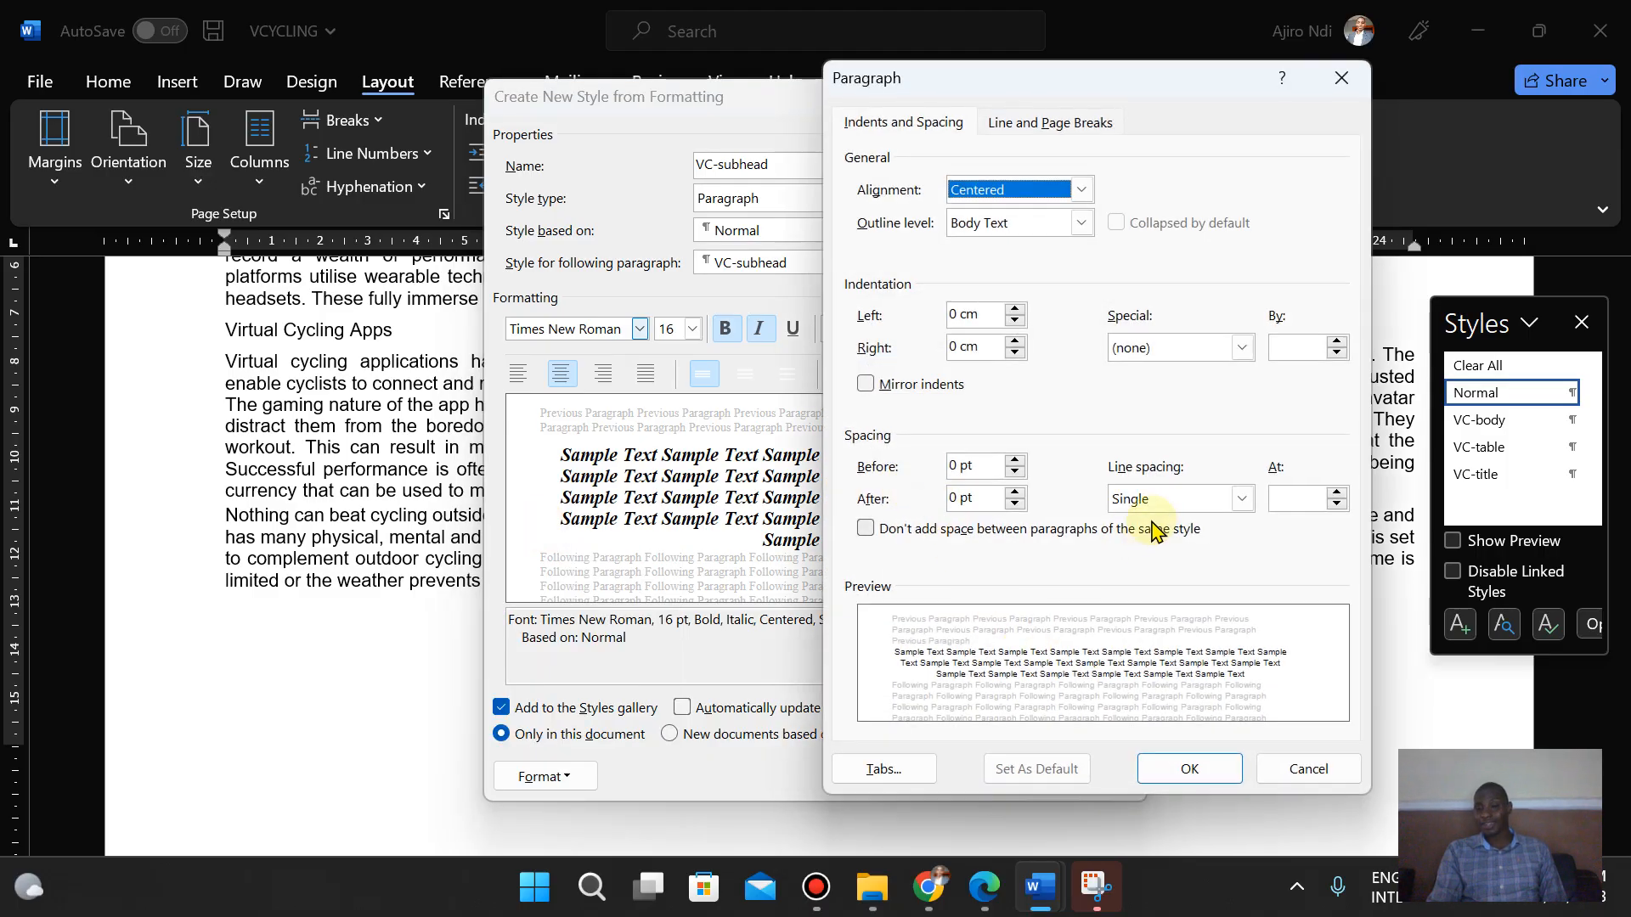
pyautogui.click(984, 885)
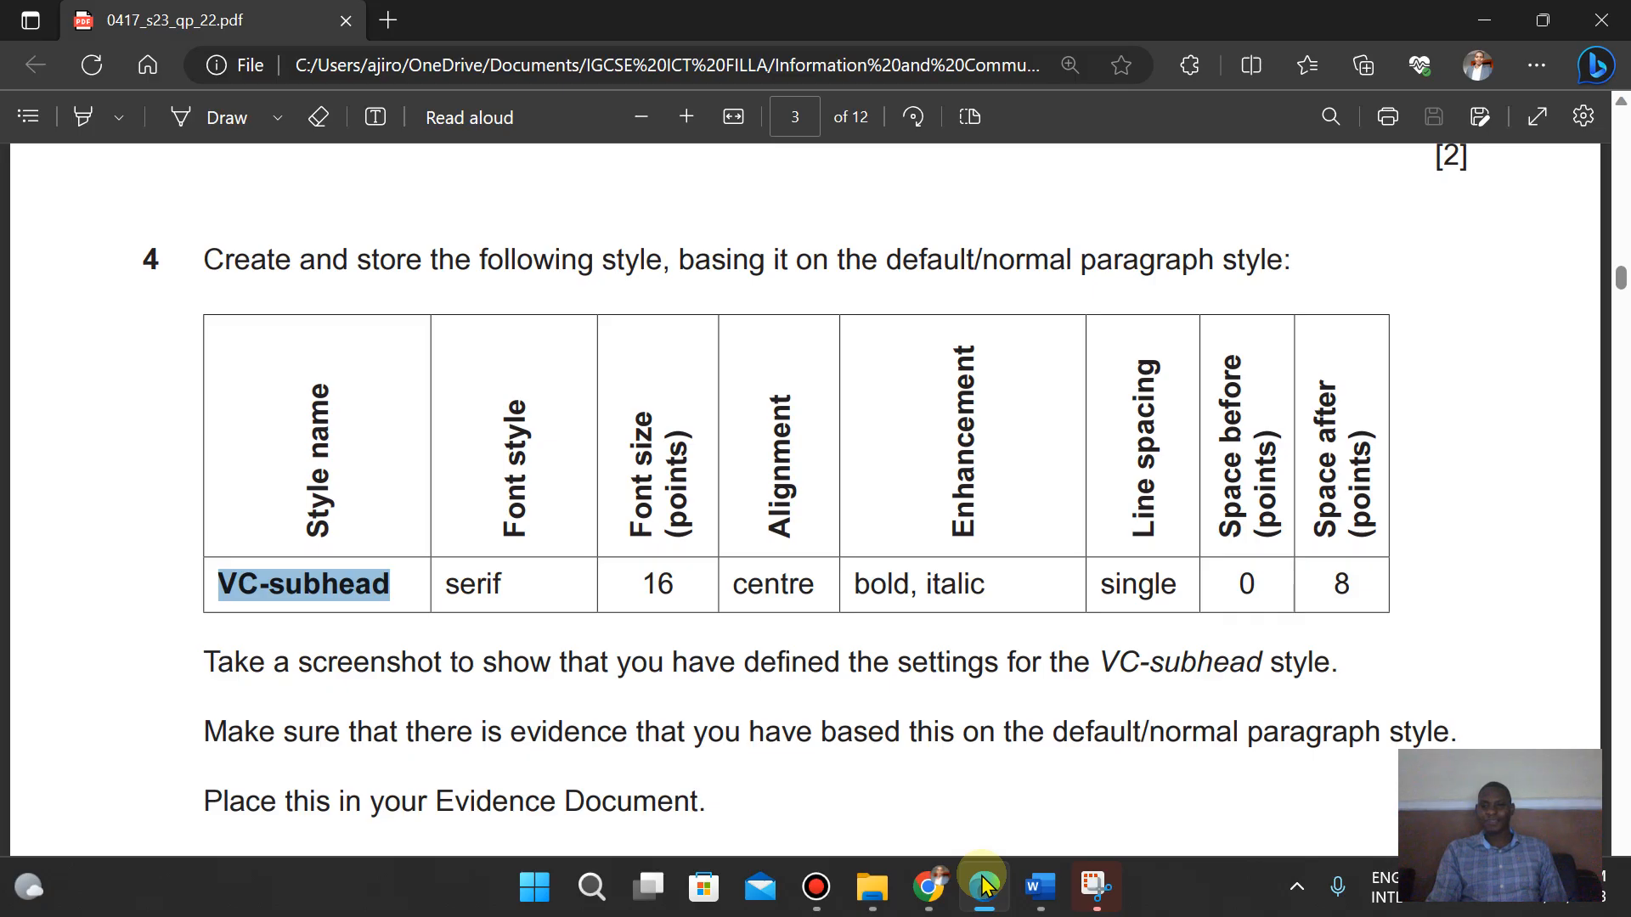
pyautogui.click(984, 885)
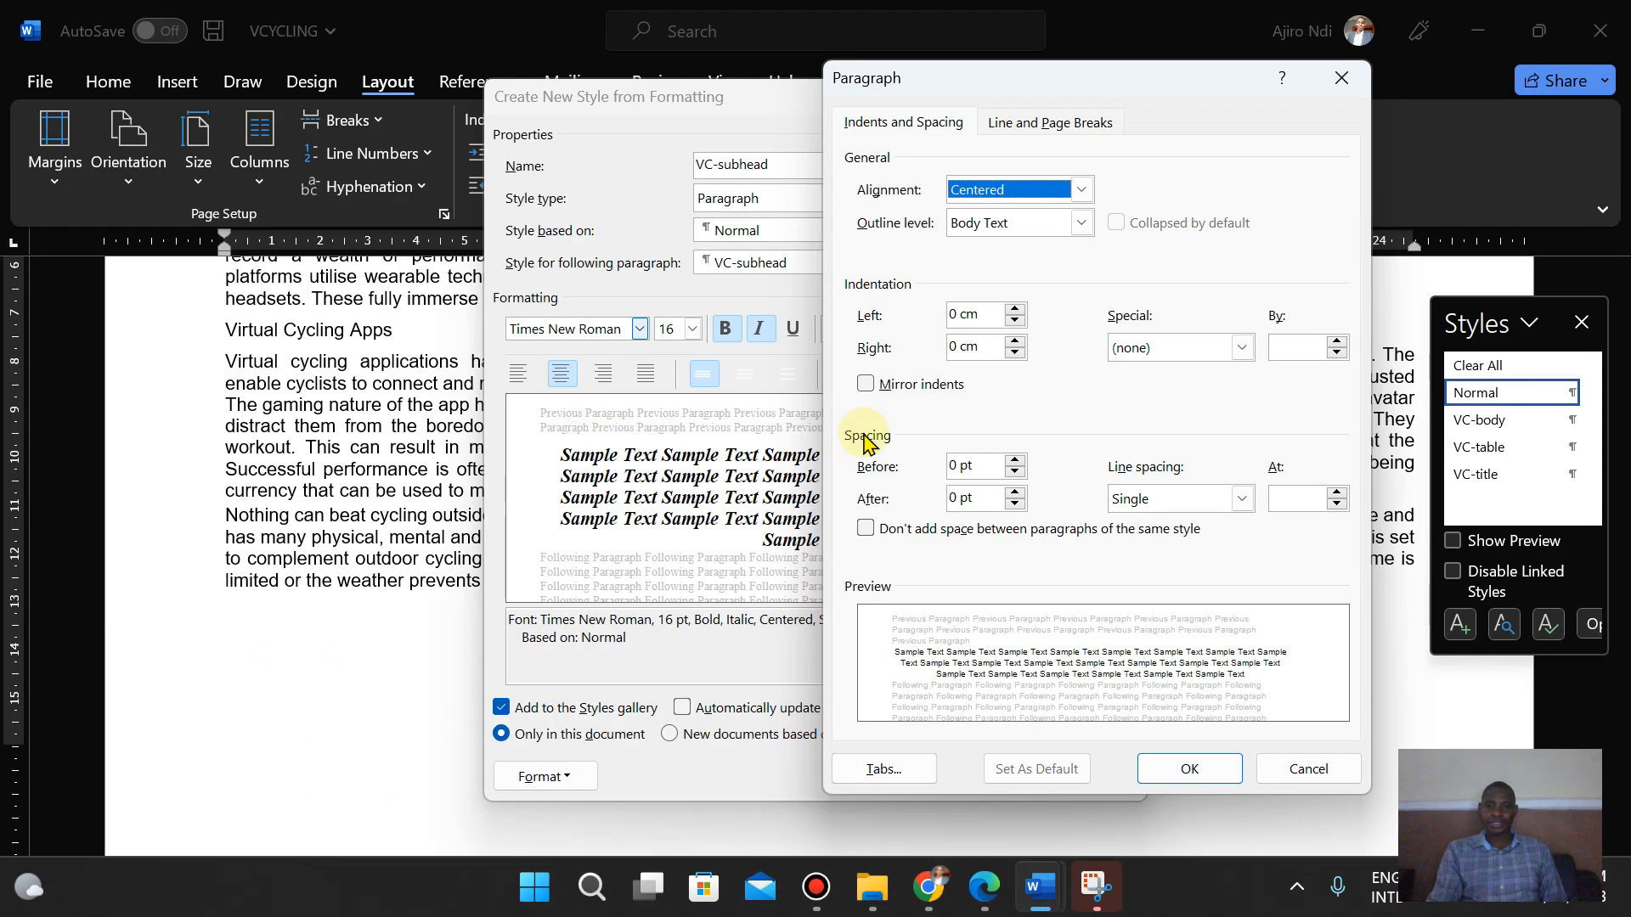
pyautogui.doubleClick(956, 499)
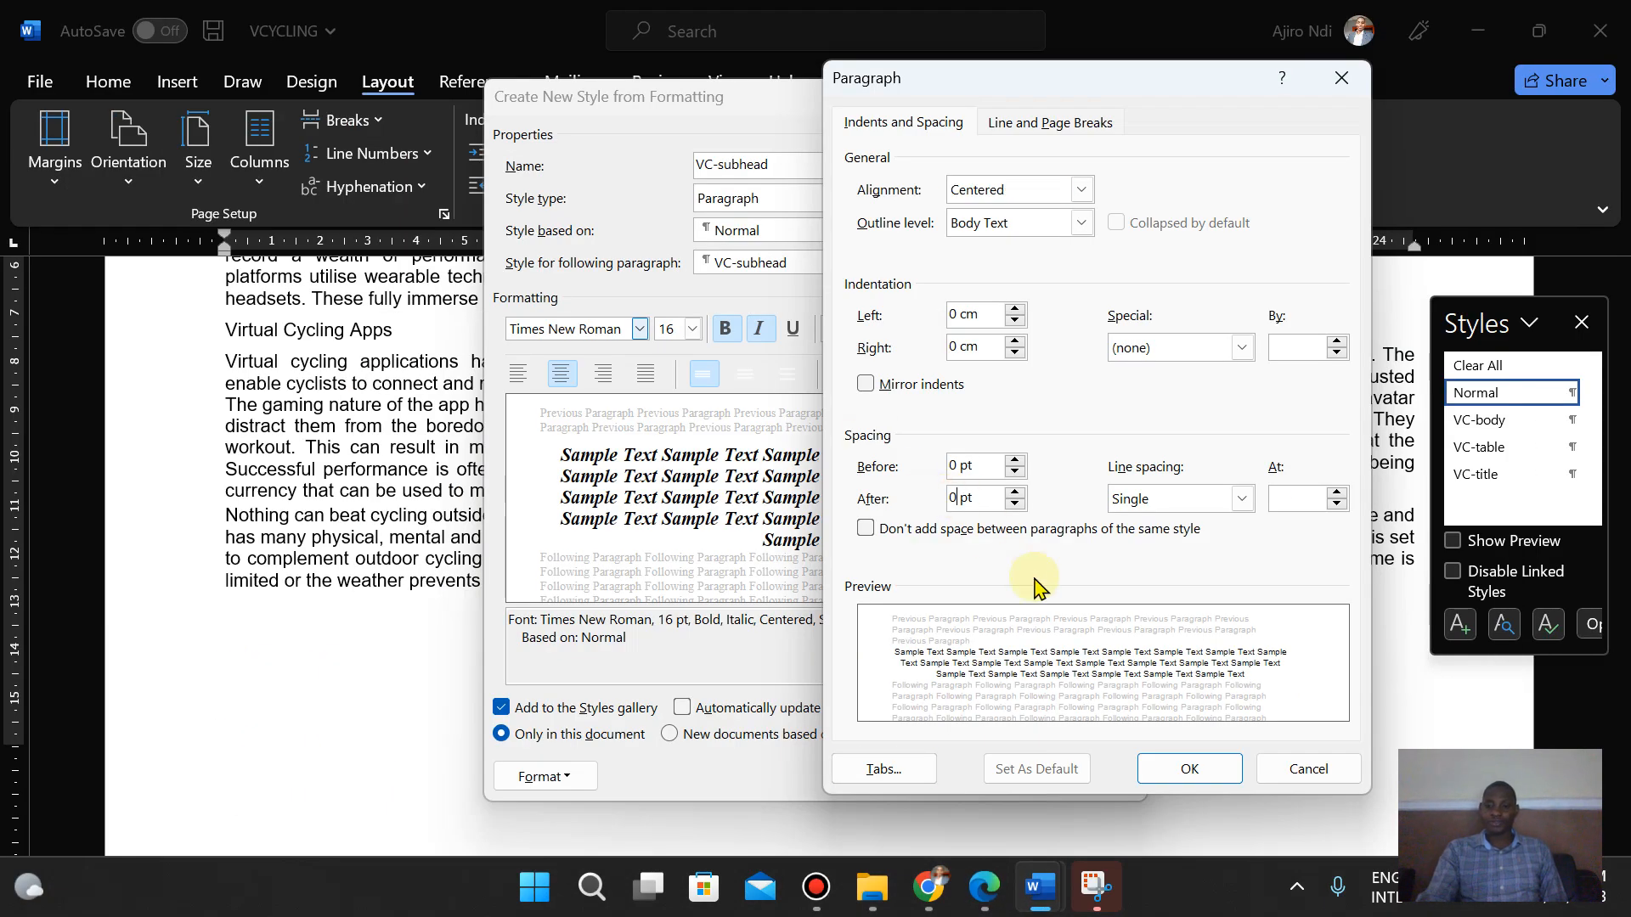
pyautogui.press('BackSpace')
pyautogui.write('8')
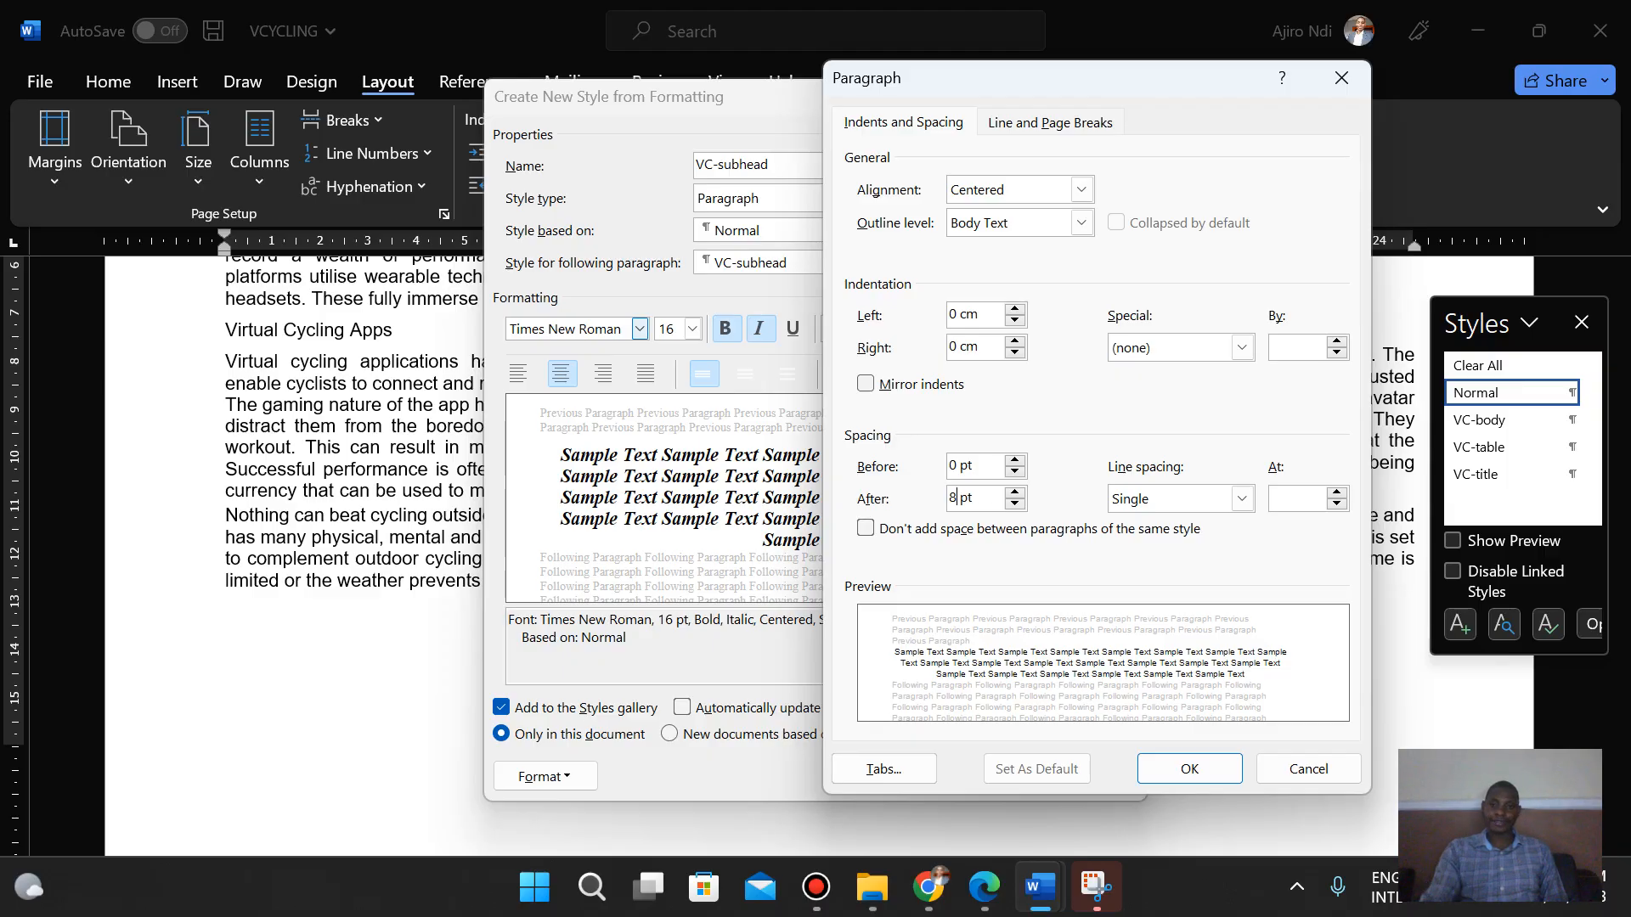
pyautogui.click(1165, 785)
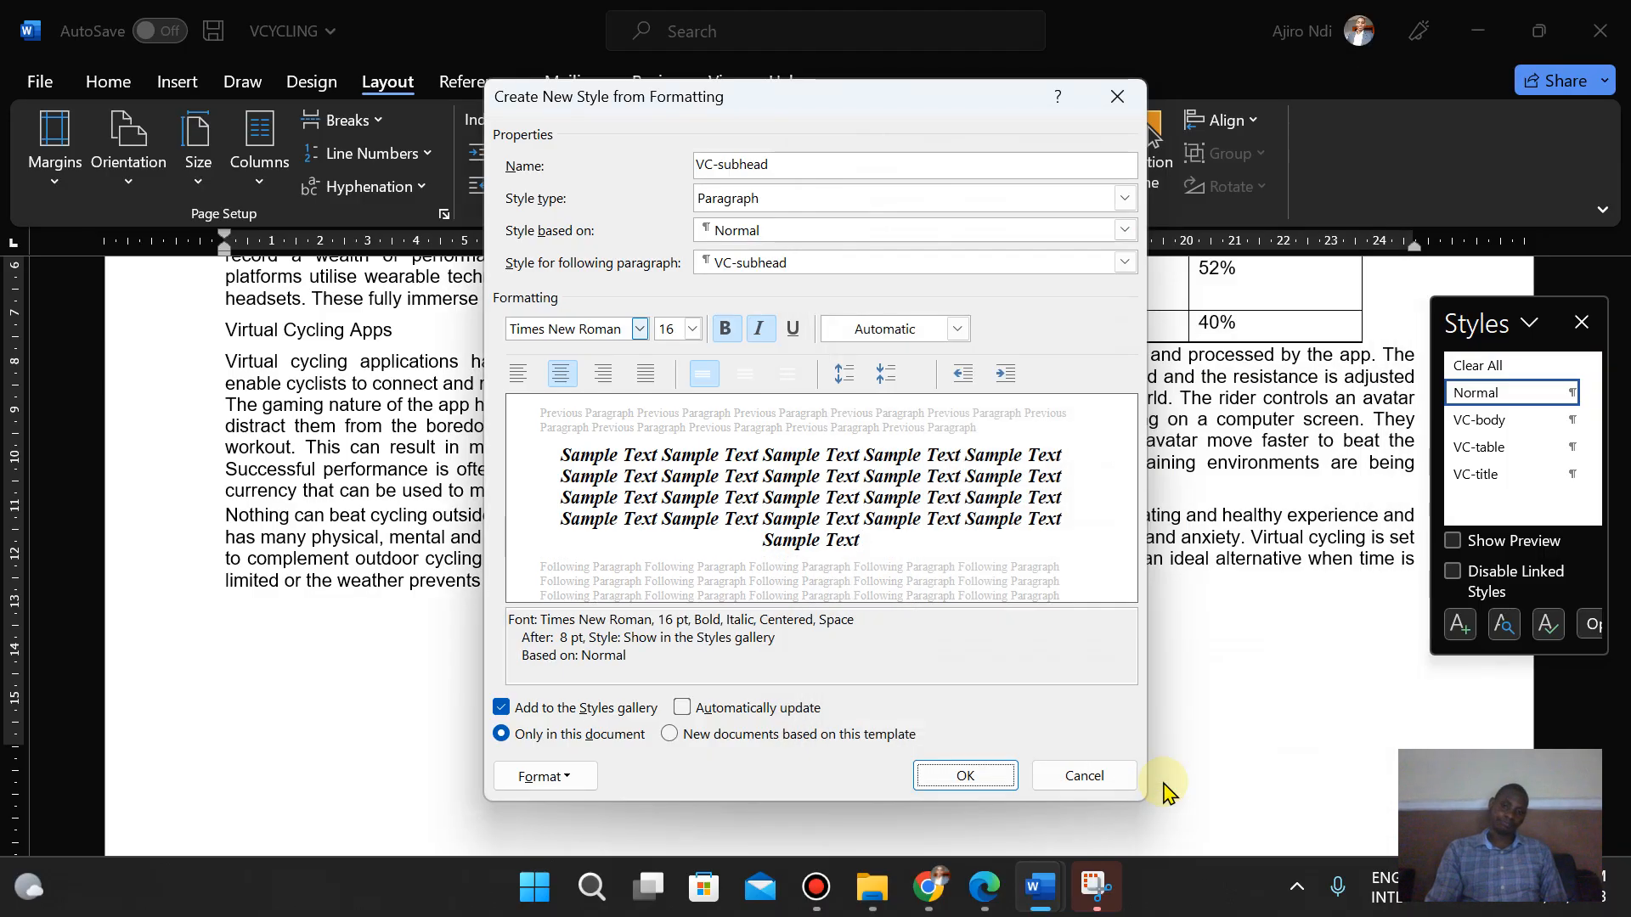
pyautogui.click(927, 780)
# - Open the VC-subhead style's modify settings and compare them against the exam paper's requirements
pyautogui.click(982, 888)
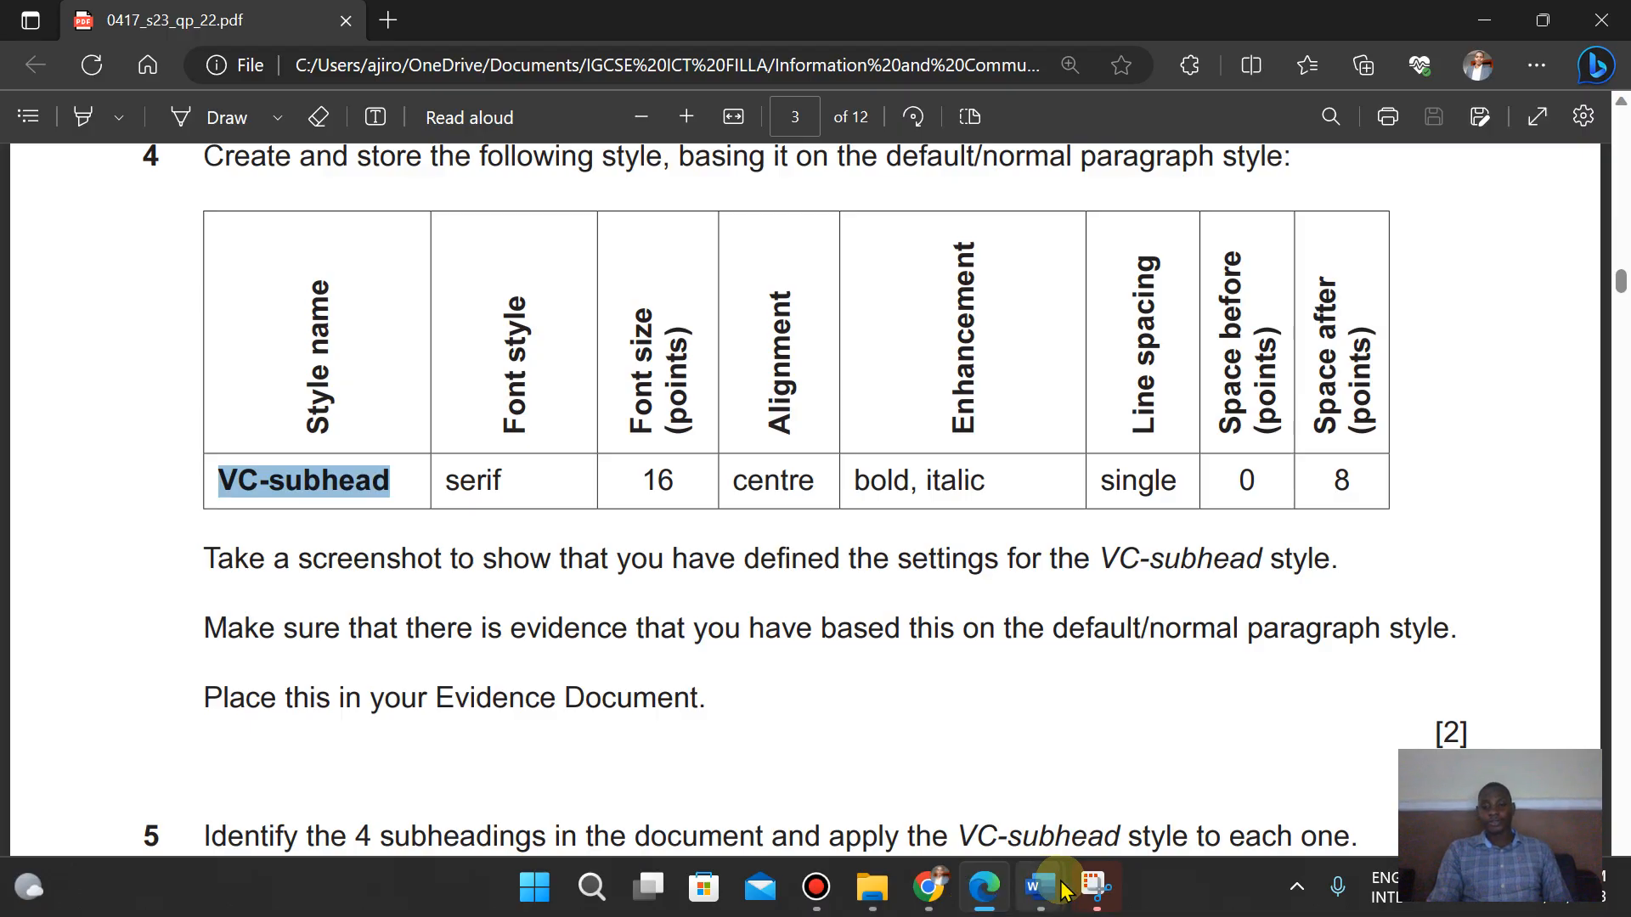
pyautogui.moveTo(1039, 888)
pyautogui.click(1128, 756)
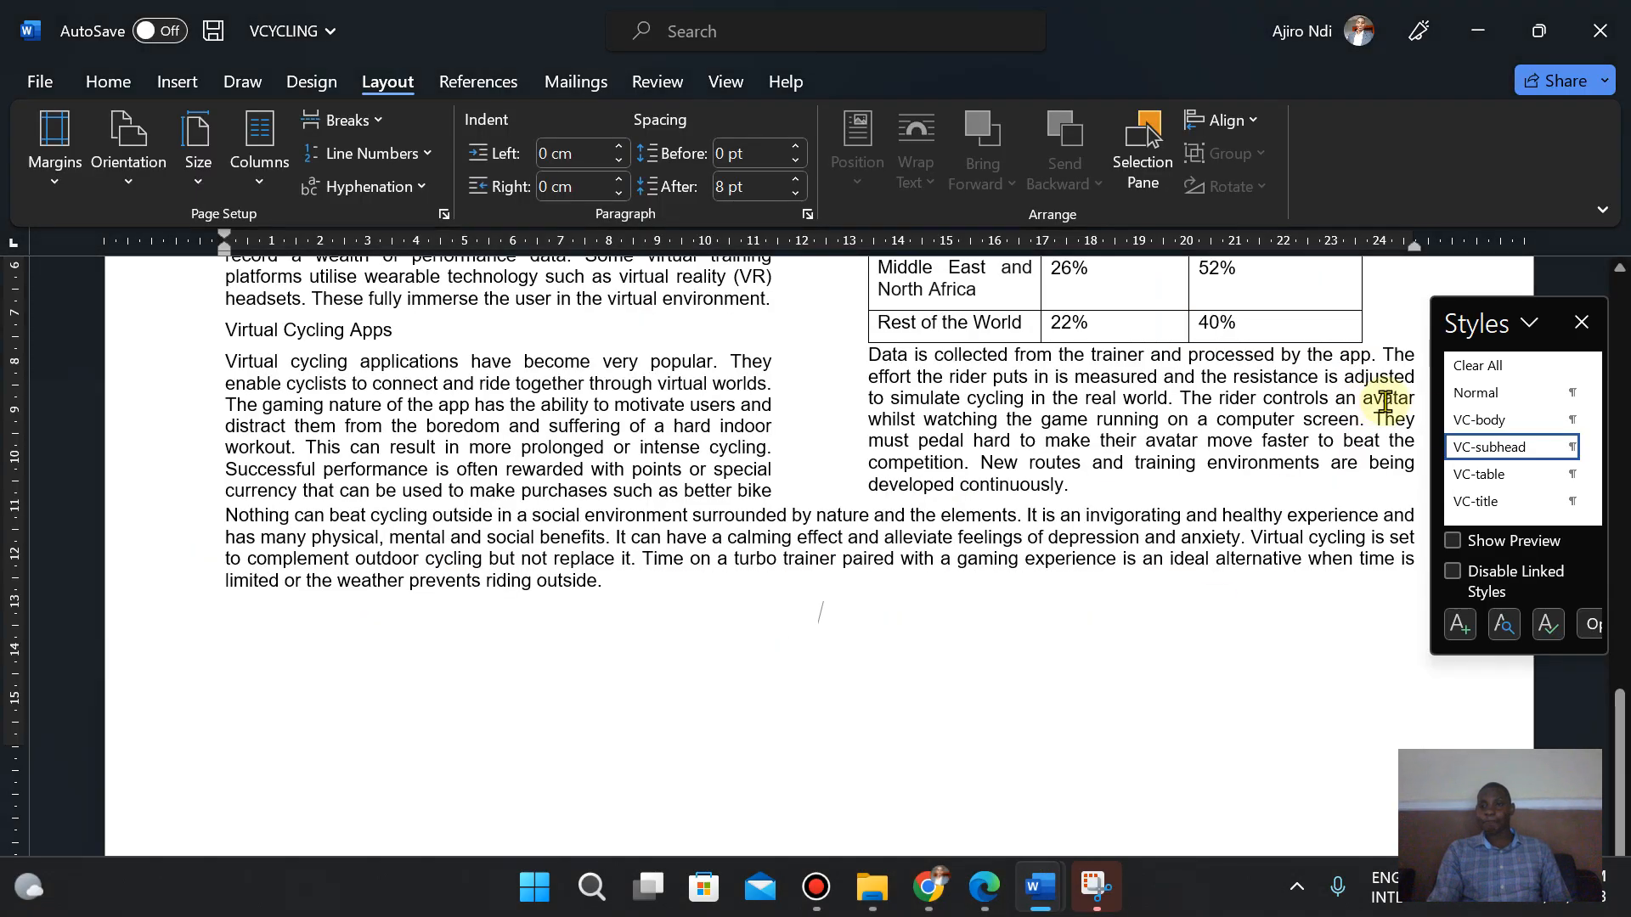
pyautogui.rightClick(1479, 452)
pyautogui.click(1369, 524)
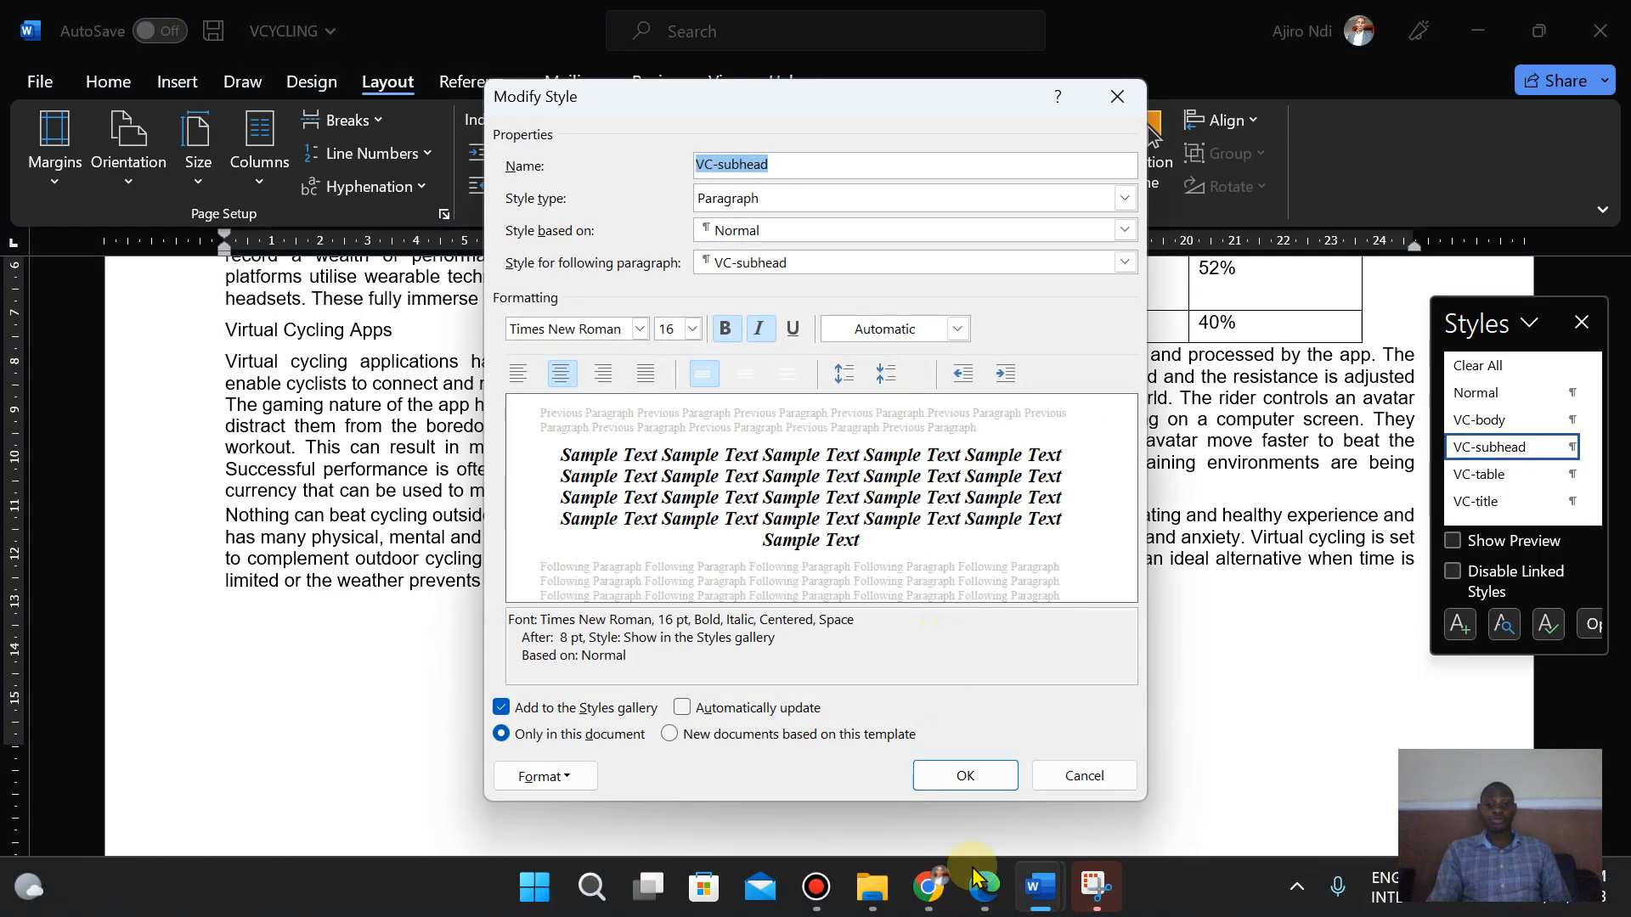
pyautogui.click(982, 899)
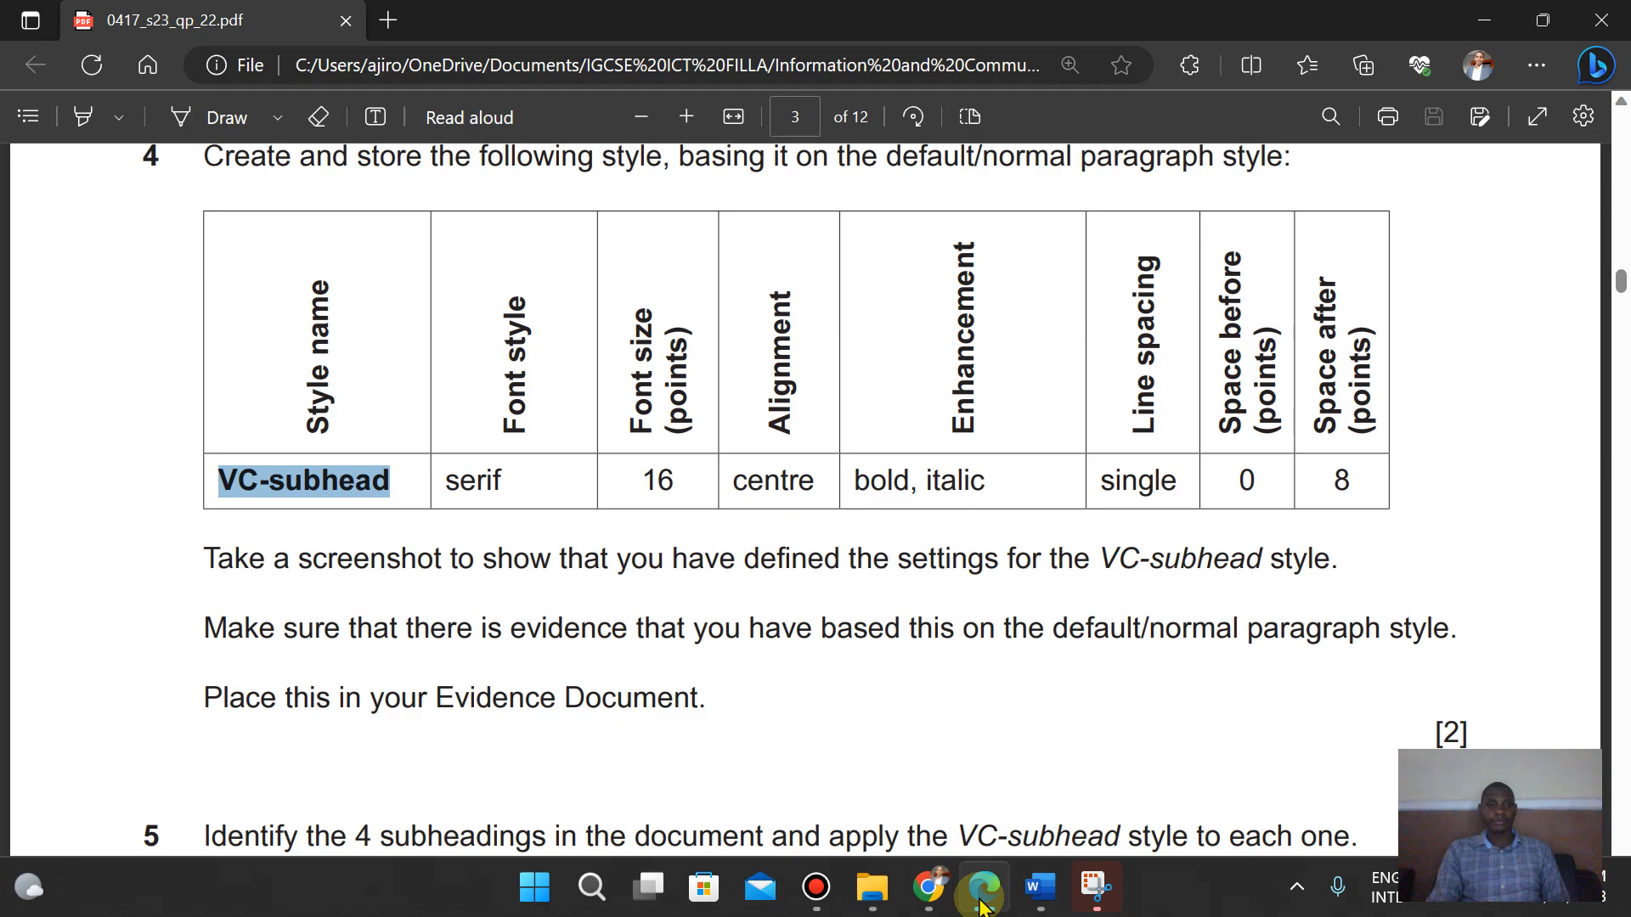
pyautogui.click(982, 900)
pyautogui.click(982, 901)
pyautogui.click(982, 901)
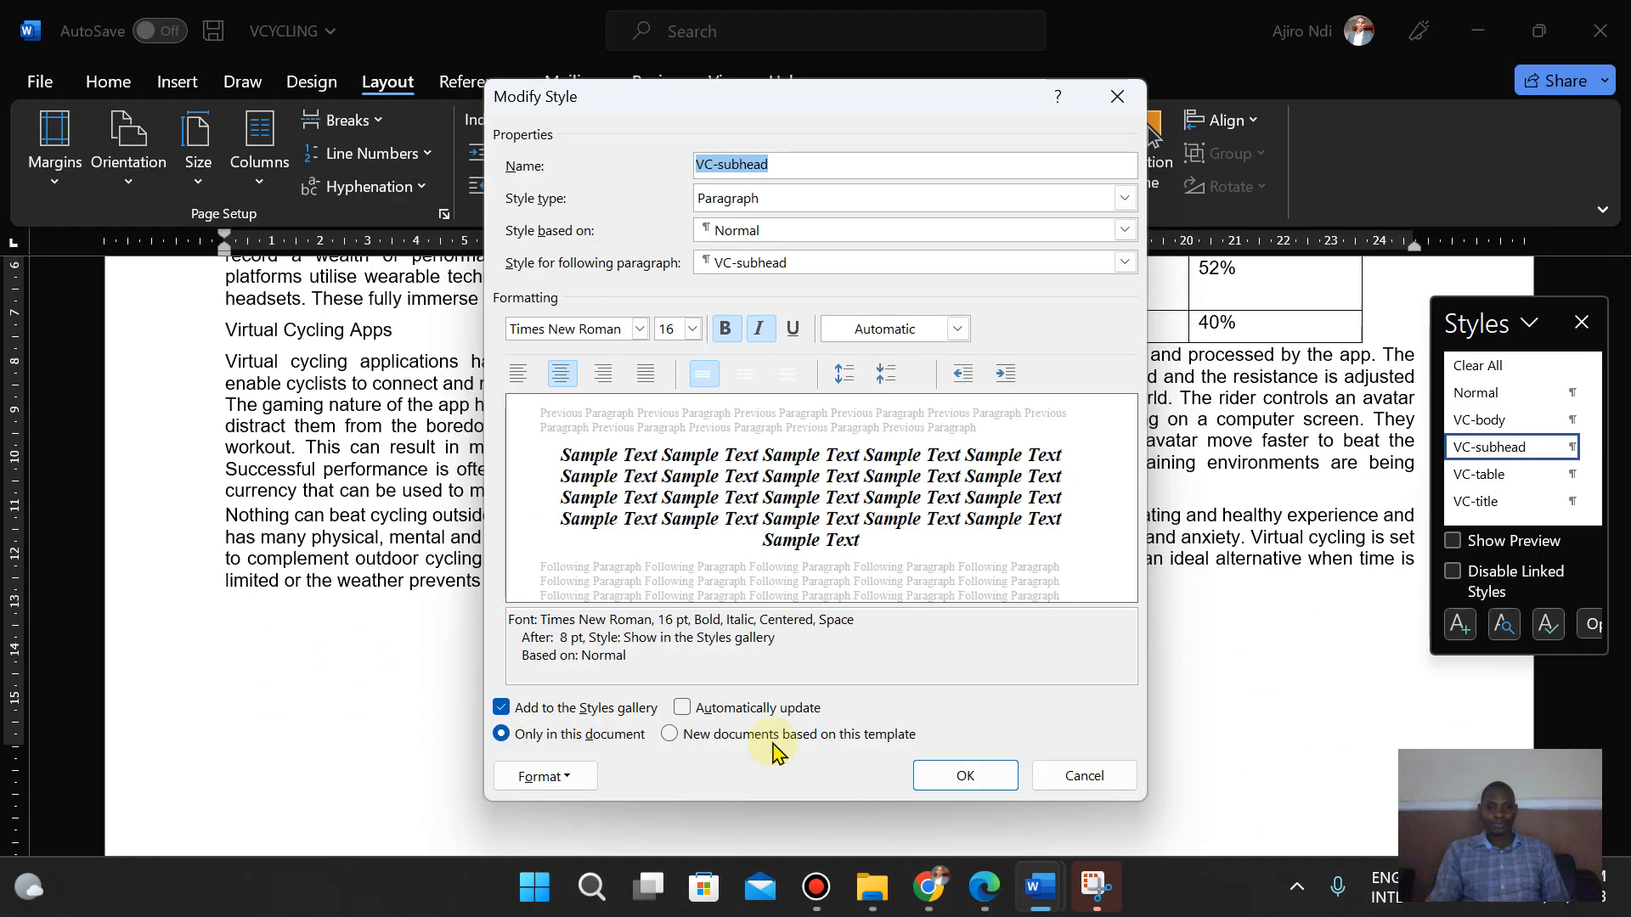
pyautogui.click(988, 905)
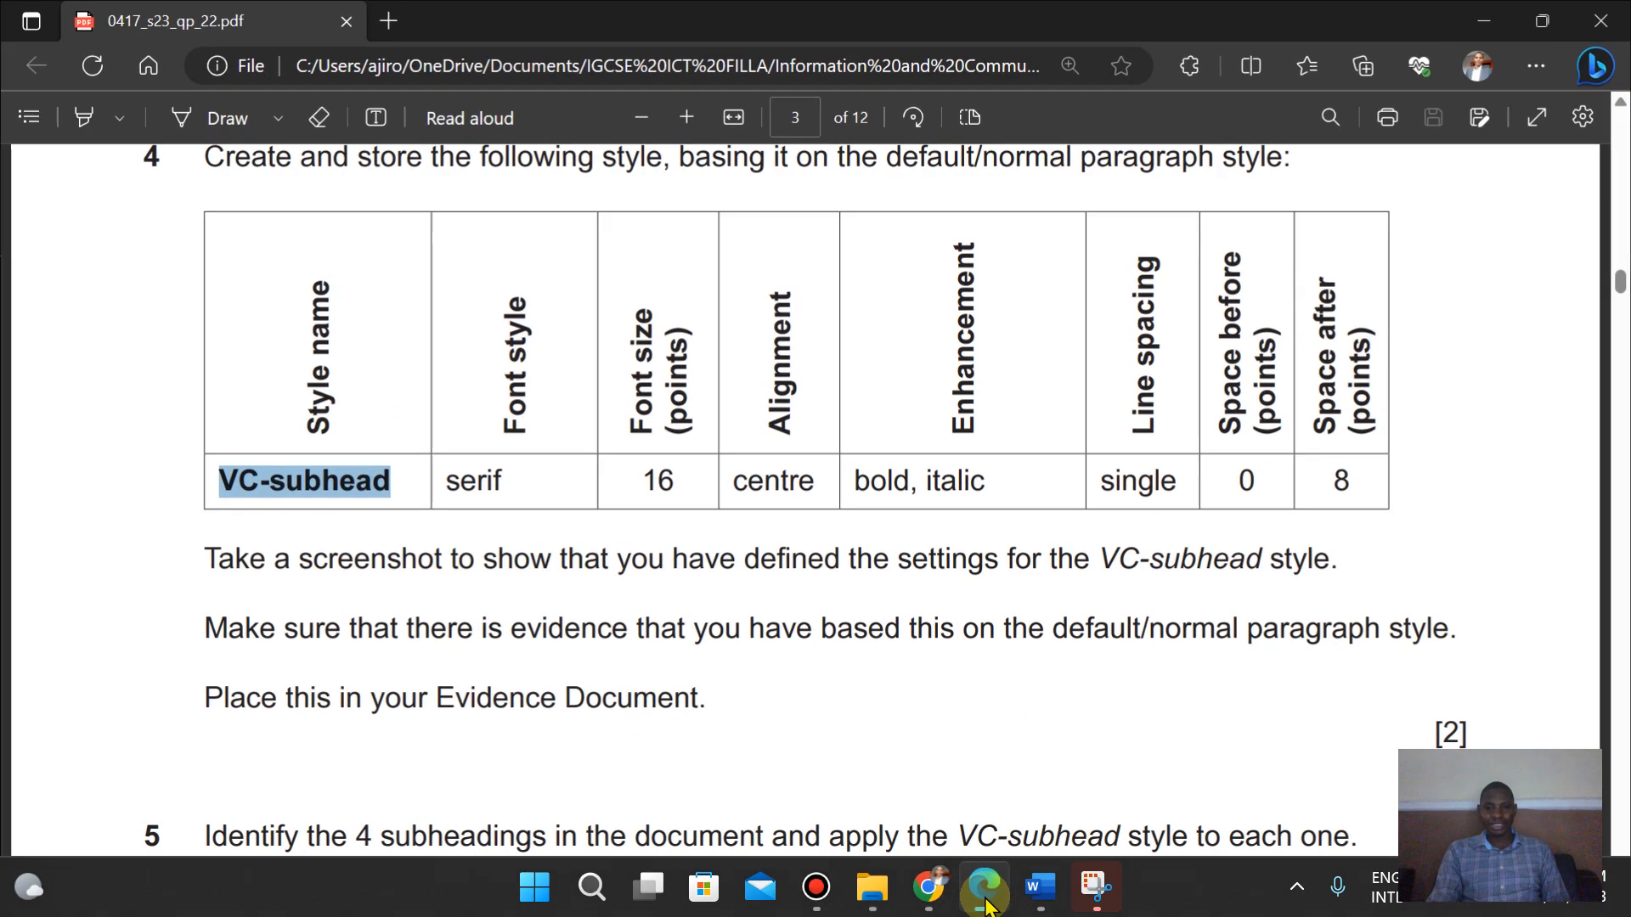
pyautogui.click(988, 905)
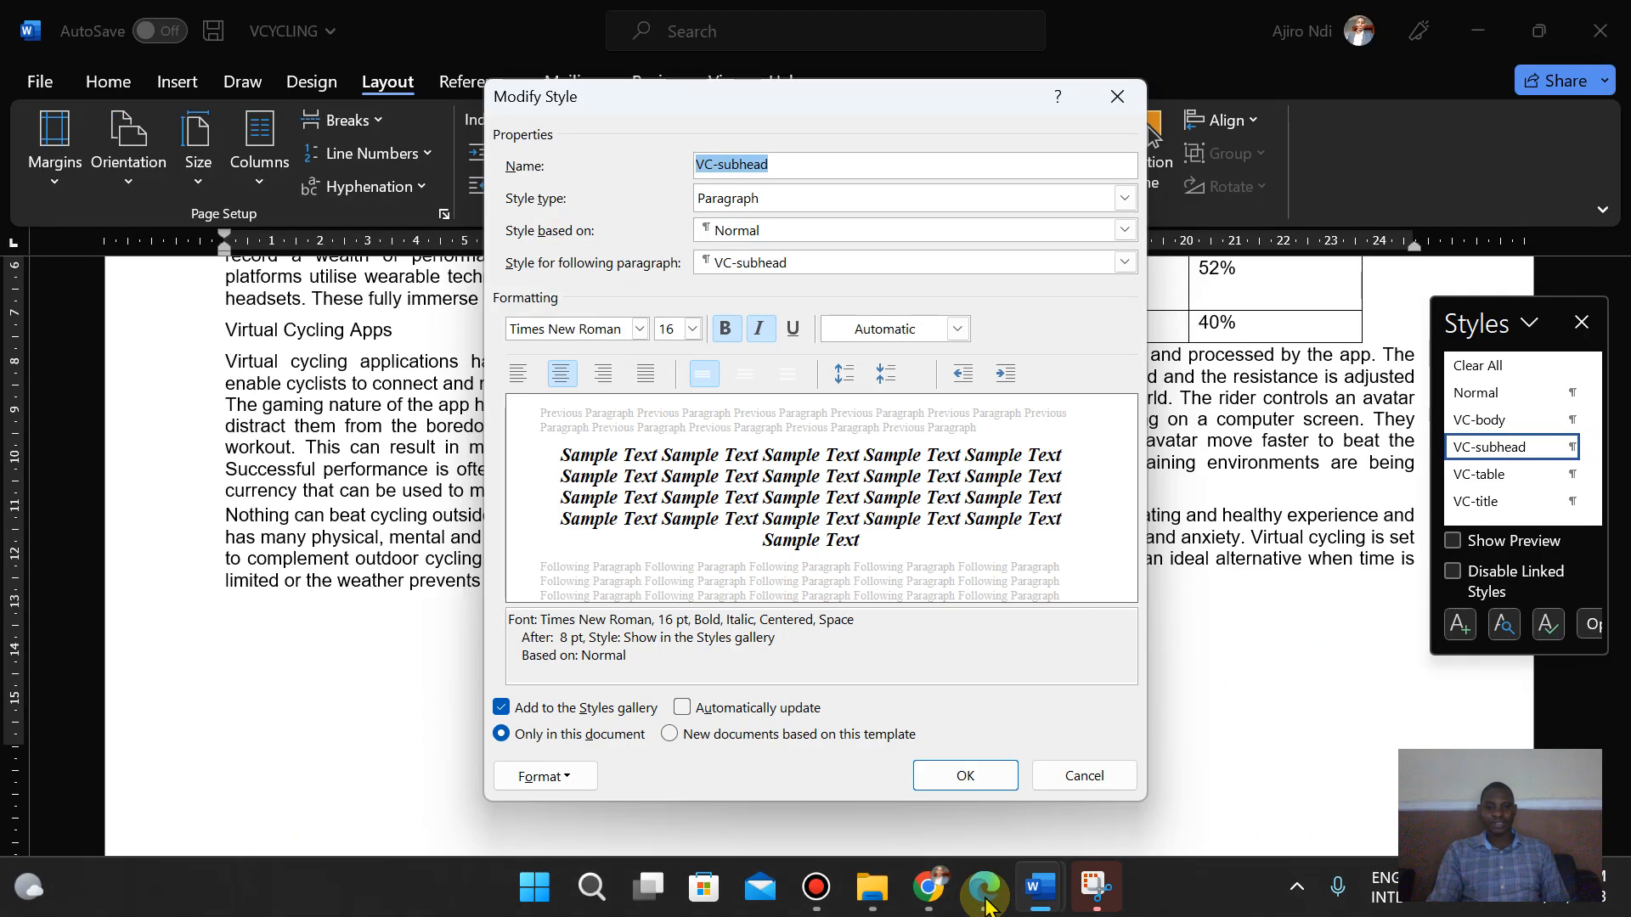
pyautogui.click(988, 905)
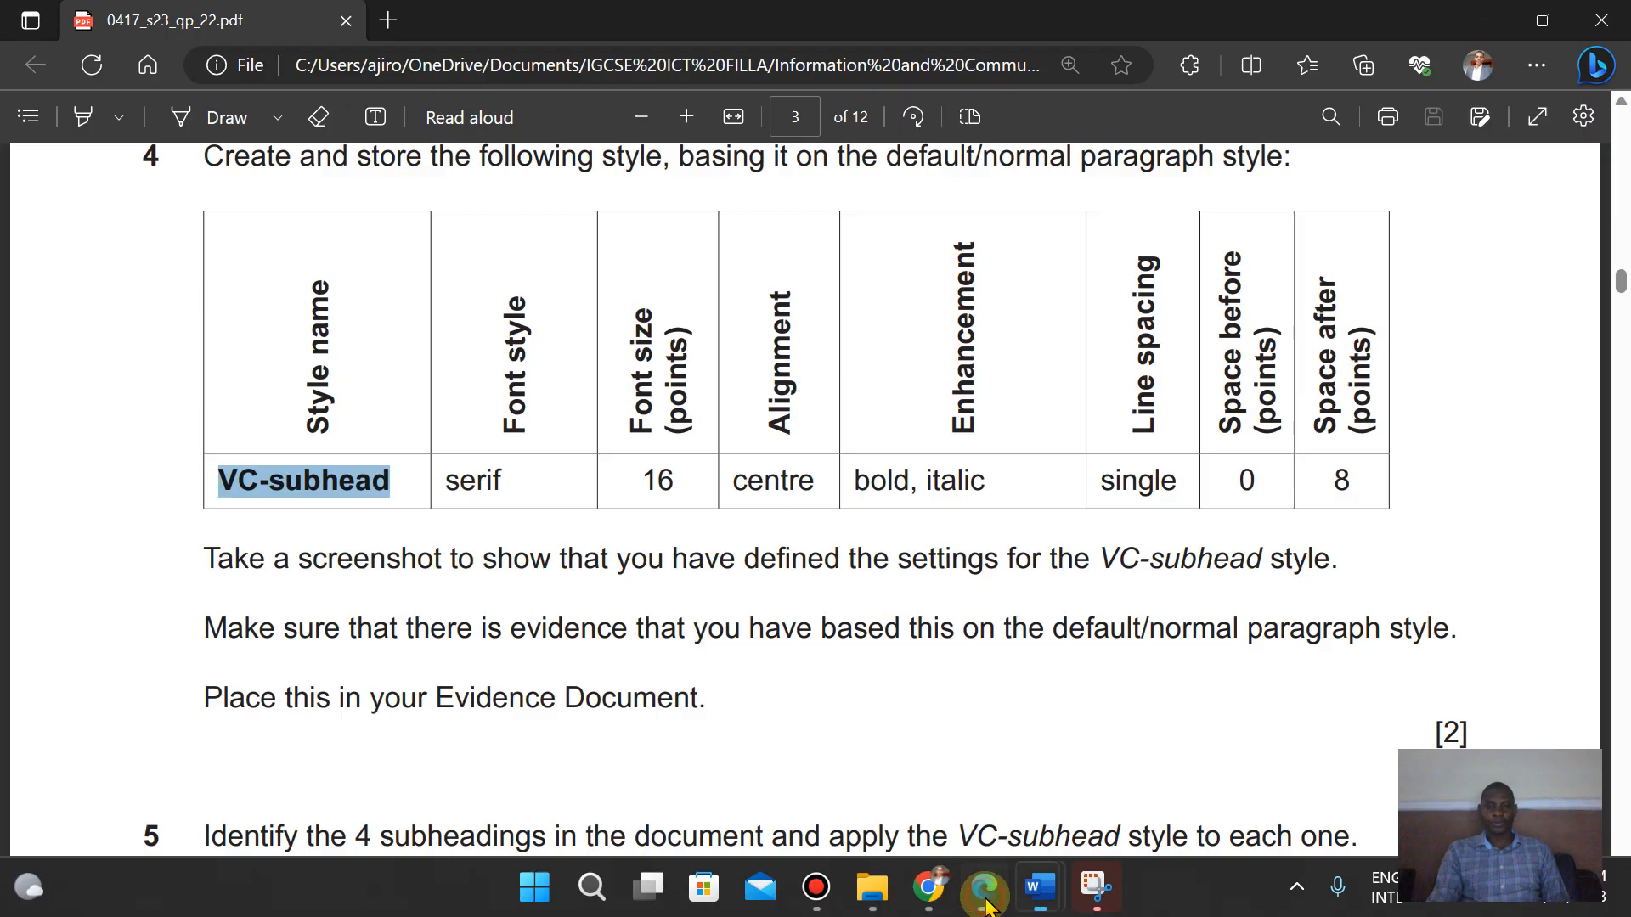
pyautogui.click(988, 905)
# - Take a screenshot of the VC-subhead Modify Style dialog, then close the dialog
pyautogui.click(1096, 888)
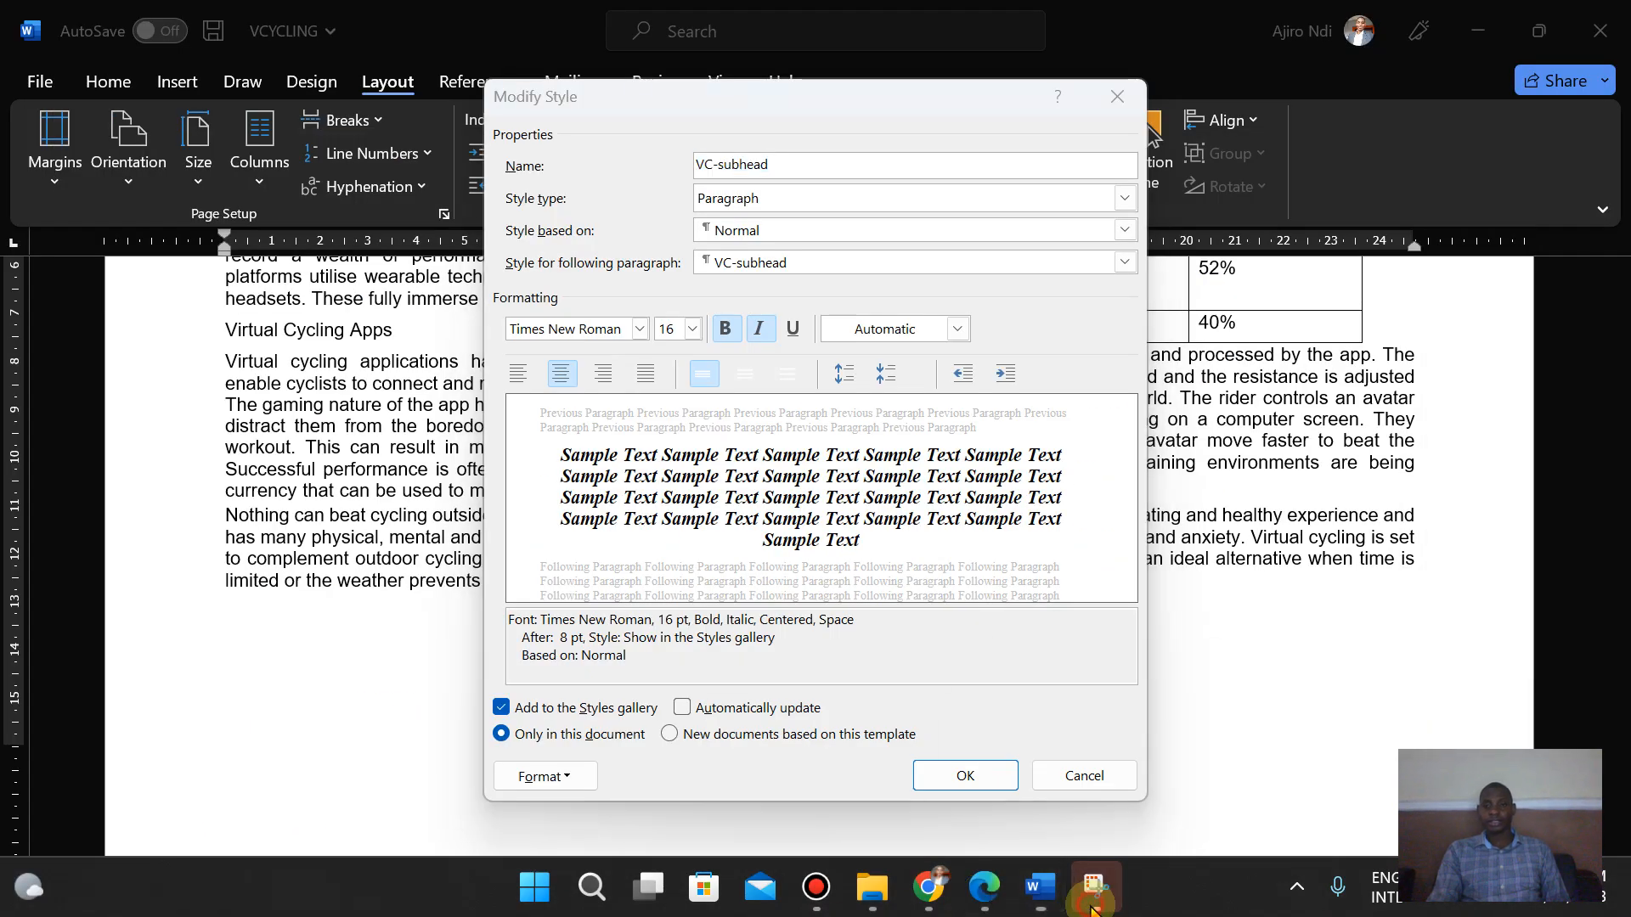
pyautogui.click(575, 207)
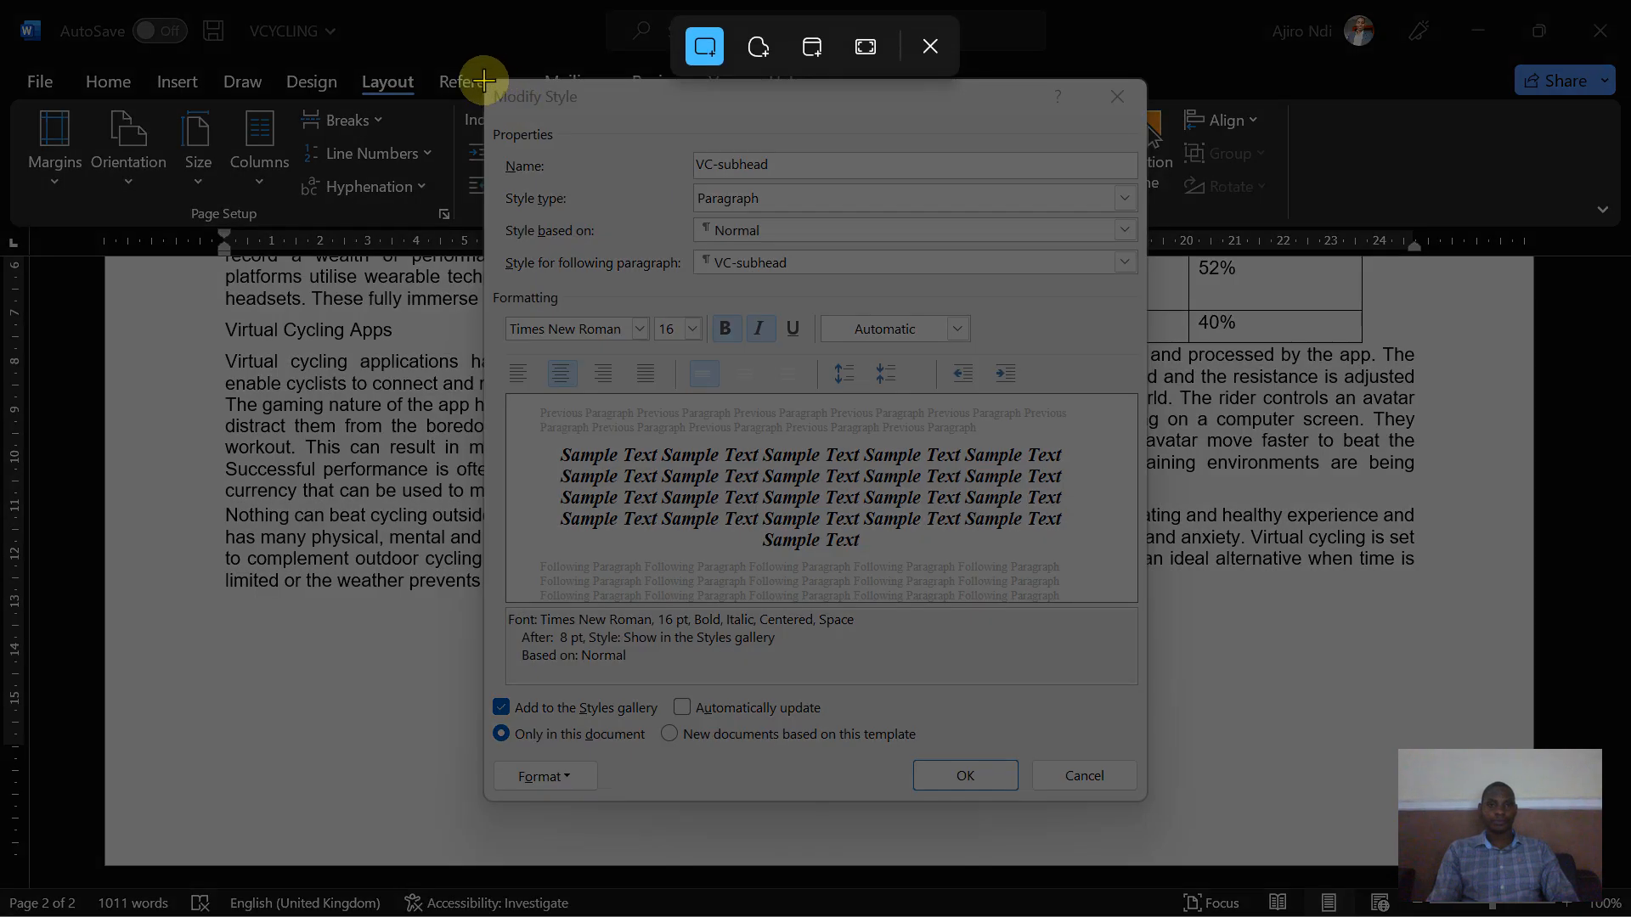
pyautogui.moveTo(484, 80); pyautogui.dragTo(1144, 798)
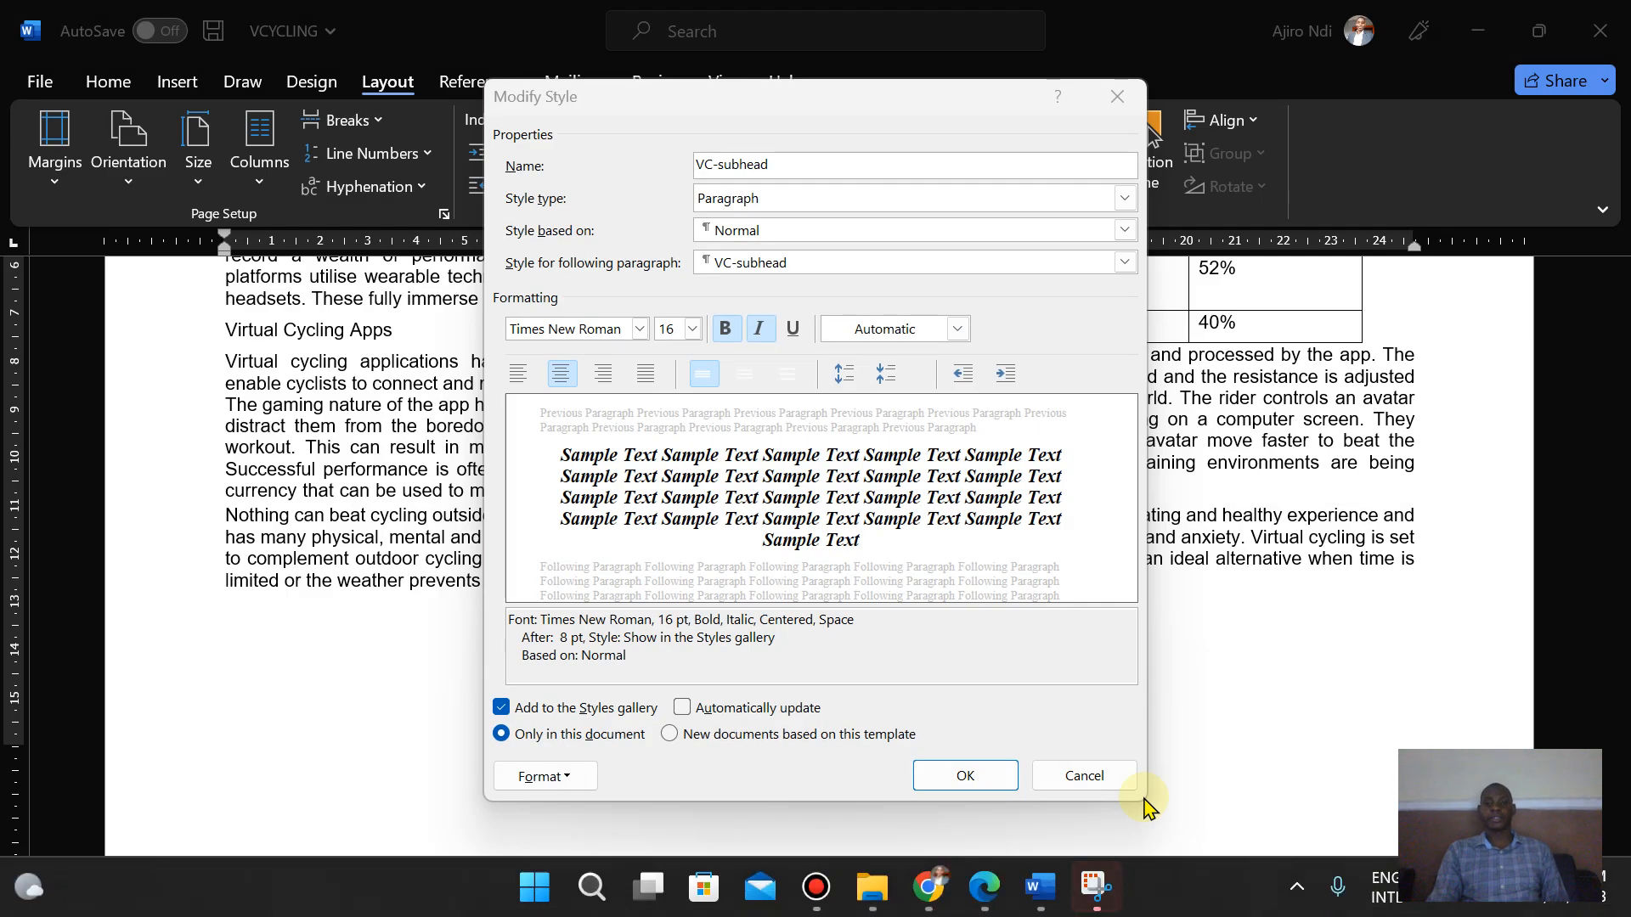
pyautogui.click(965, 775)
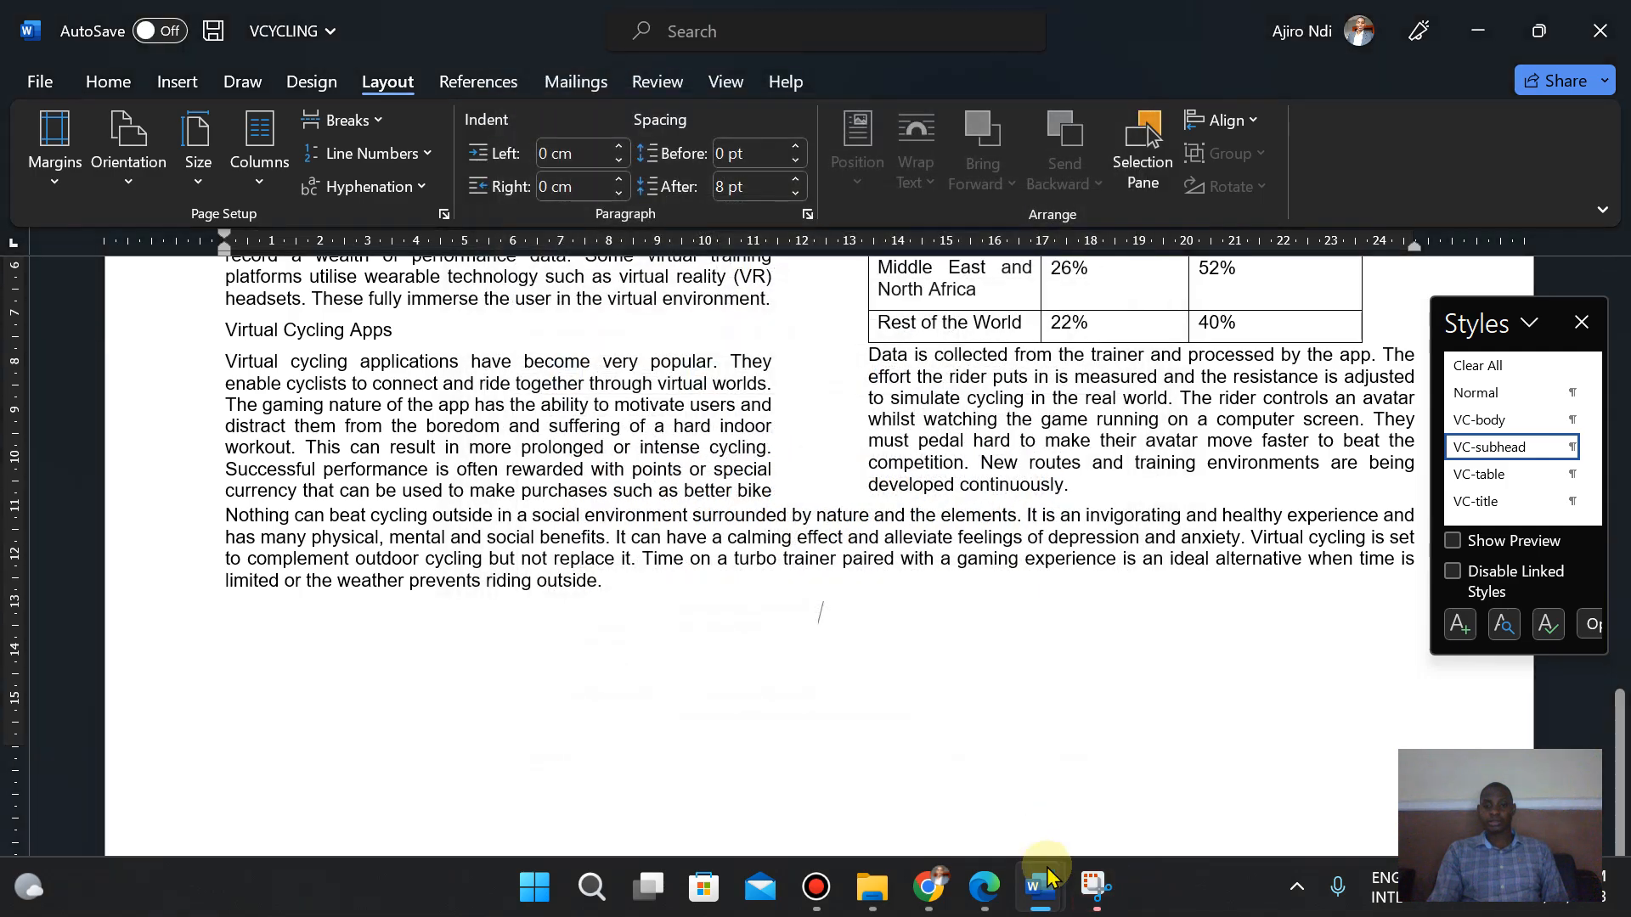
# - Switch to EVIDENCE2023 and paste the style screenshot on a new line below Step 4 evidence
pyautogui.moveTo(1051, 905)
pyautogui.click(909, 765)
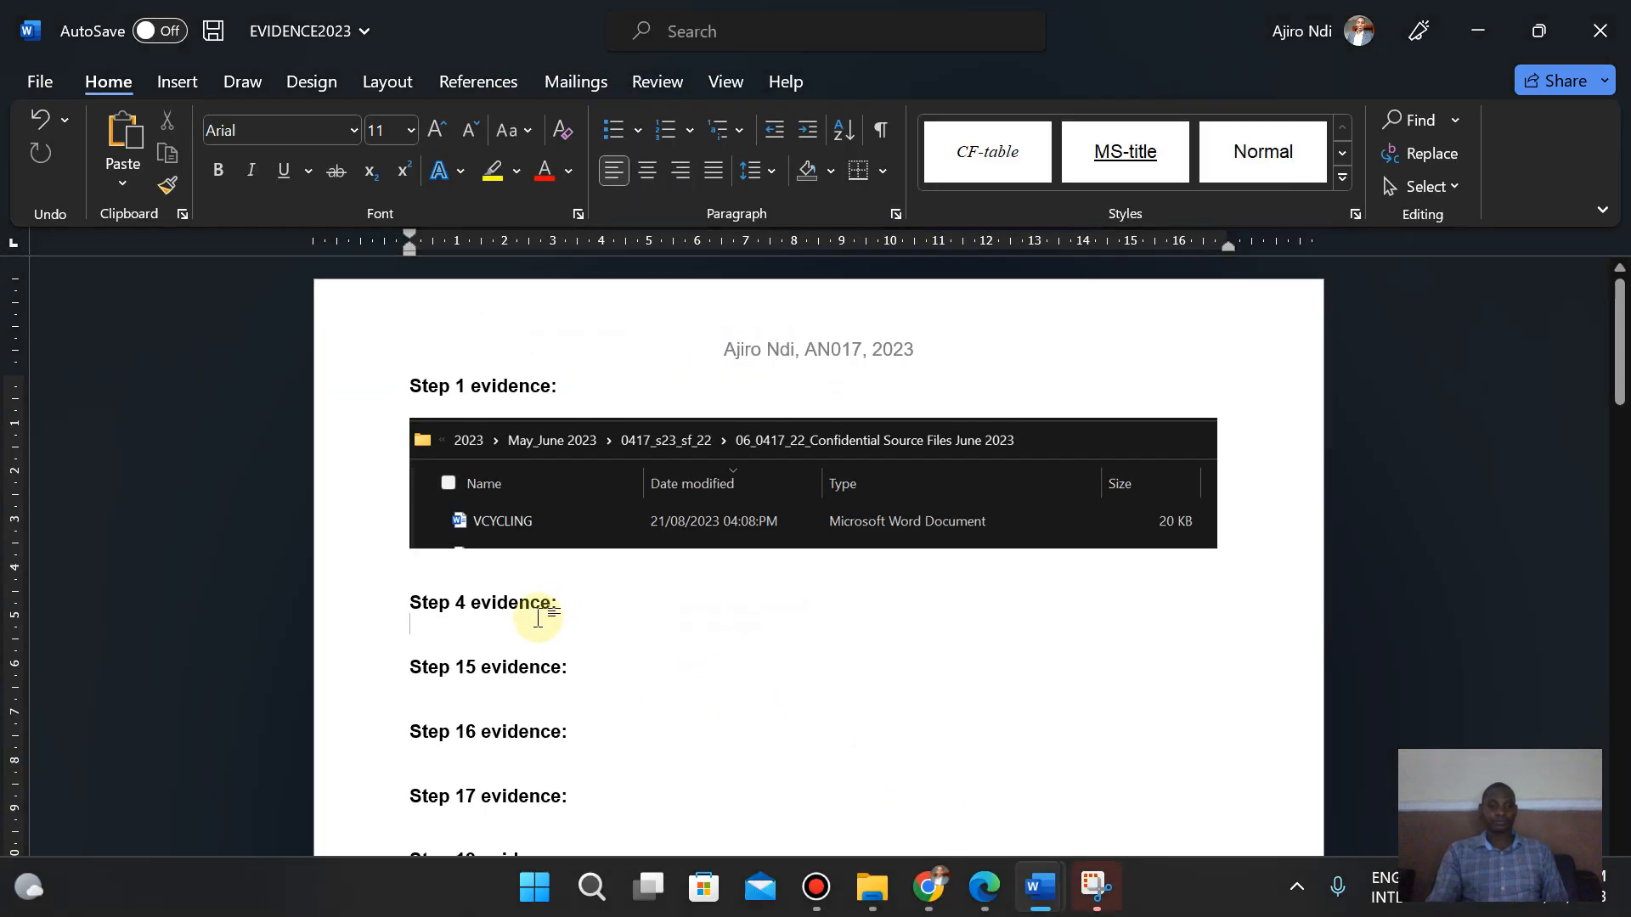
pyautogui.press('Return')
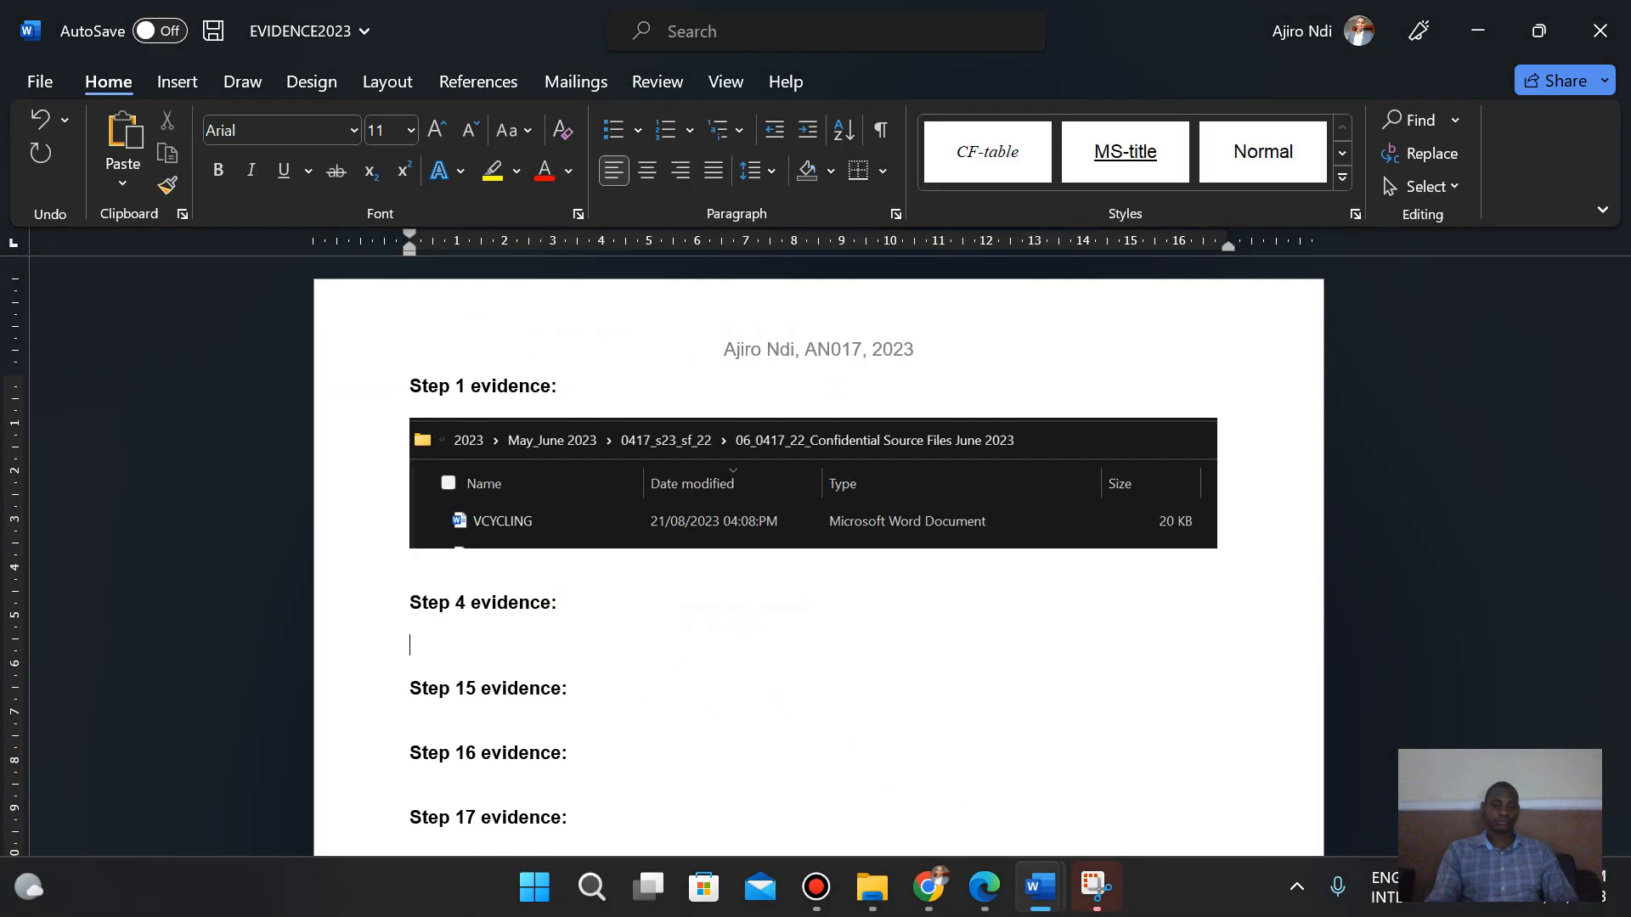
pyautogui.rightClick(419, 641)
pyautogui.click(484, 313)
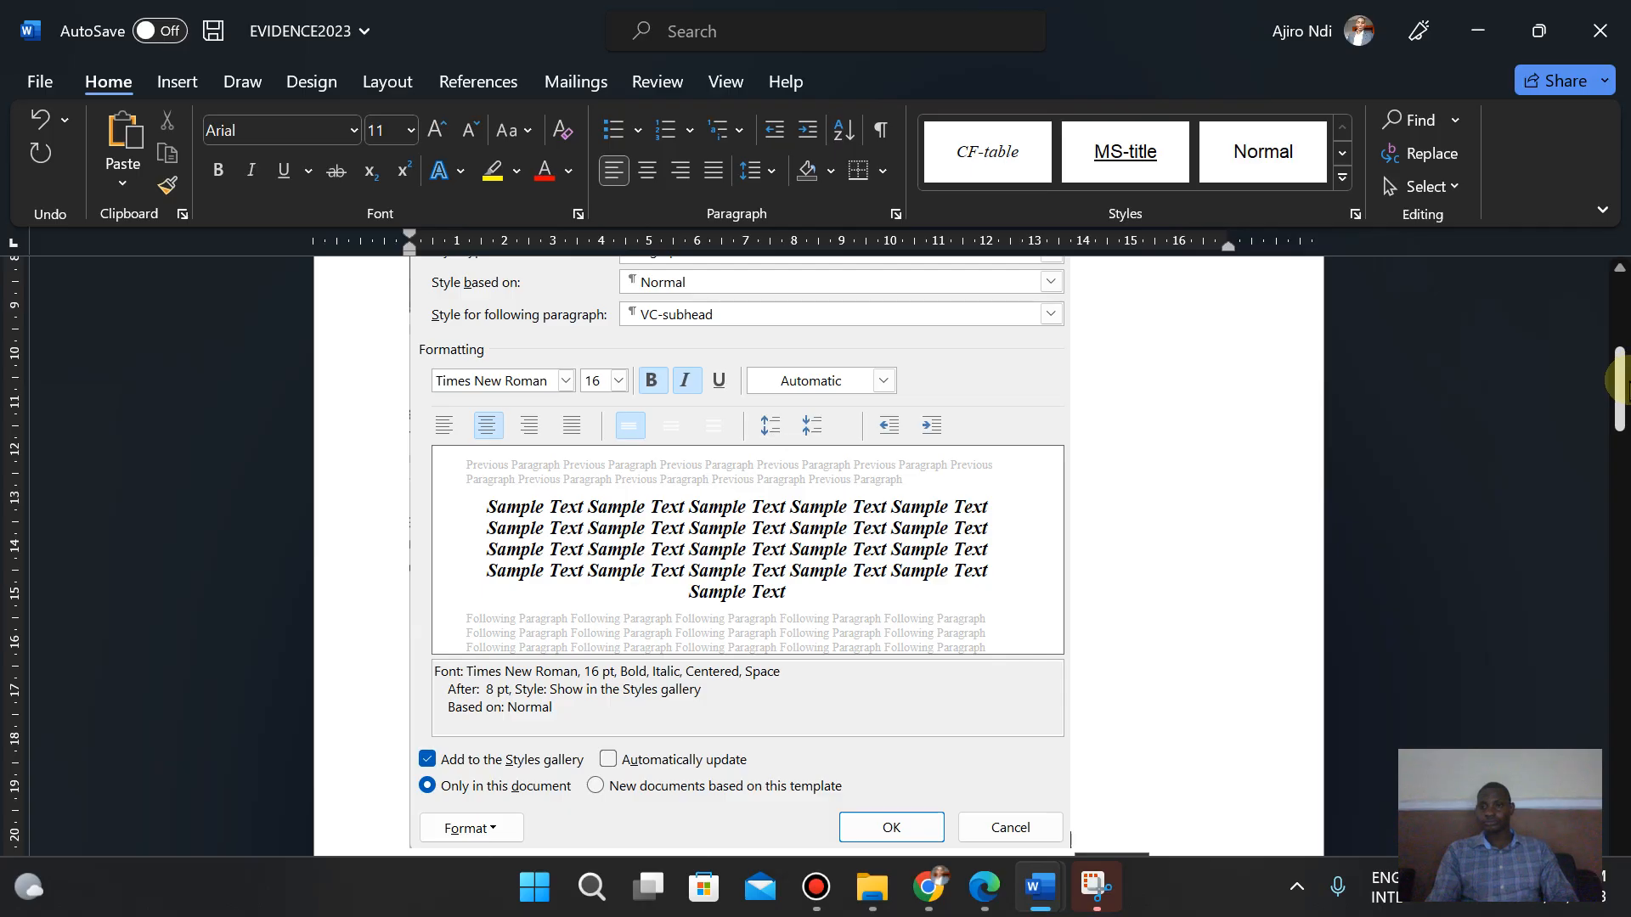
# - Crop the pasted screenshot slightly along its left and top edges
pyautogui.moveTo(1620, 381); pyautogui.dragTo(1620, 348)
pyautogui.click(595, 499)
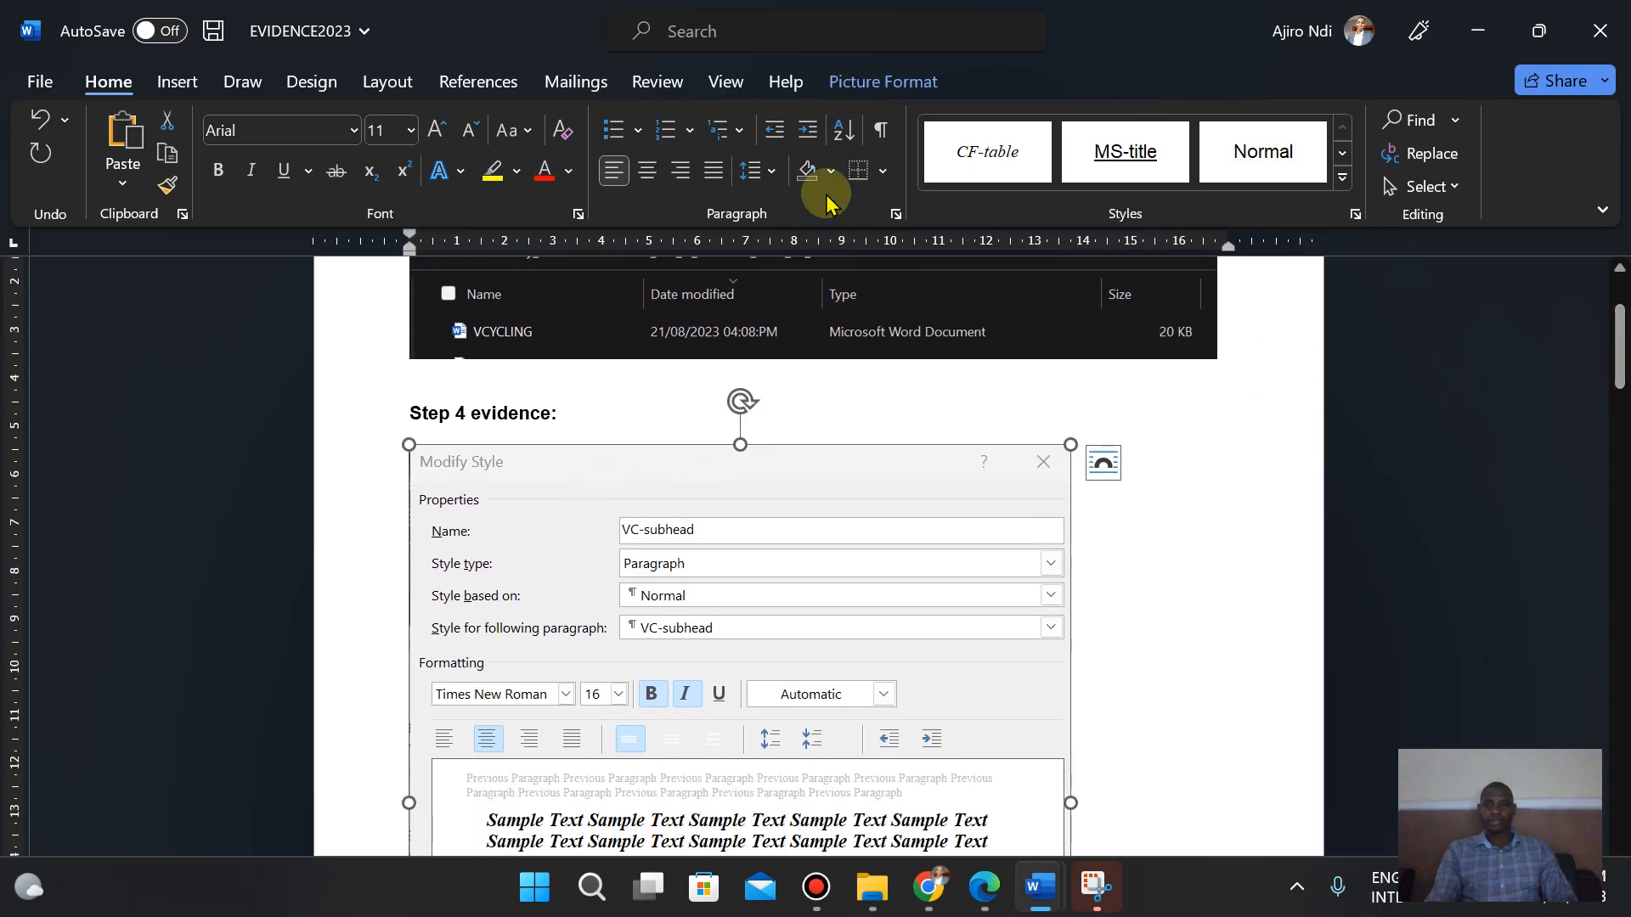
pyautogui.click(888, 80)
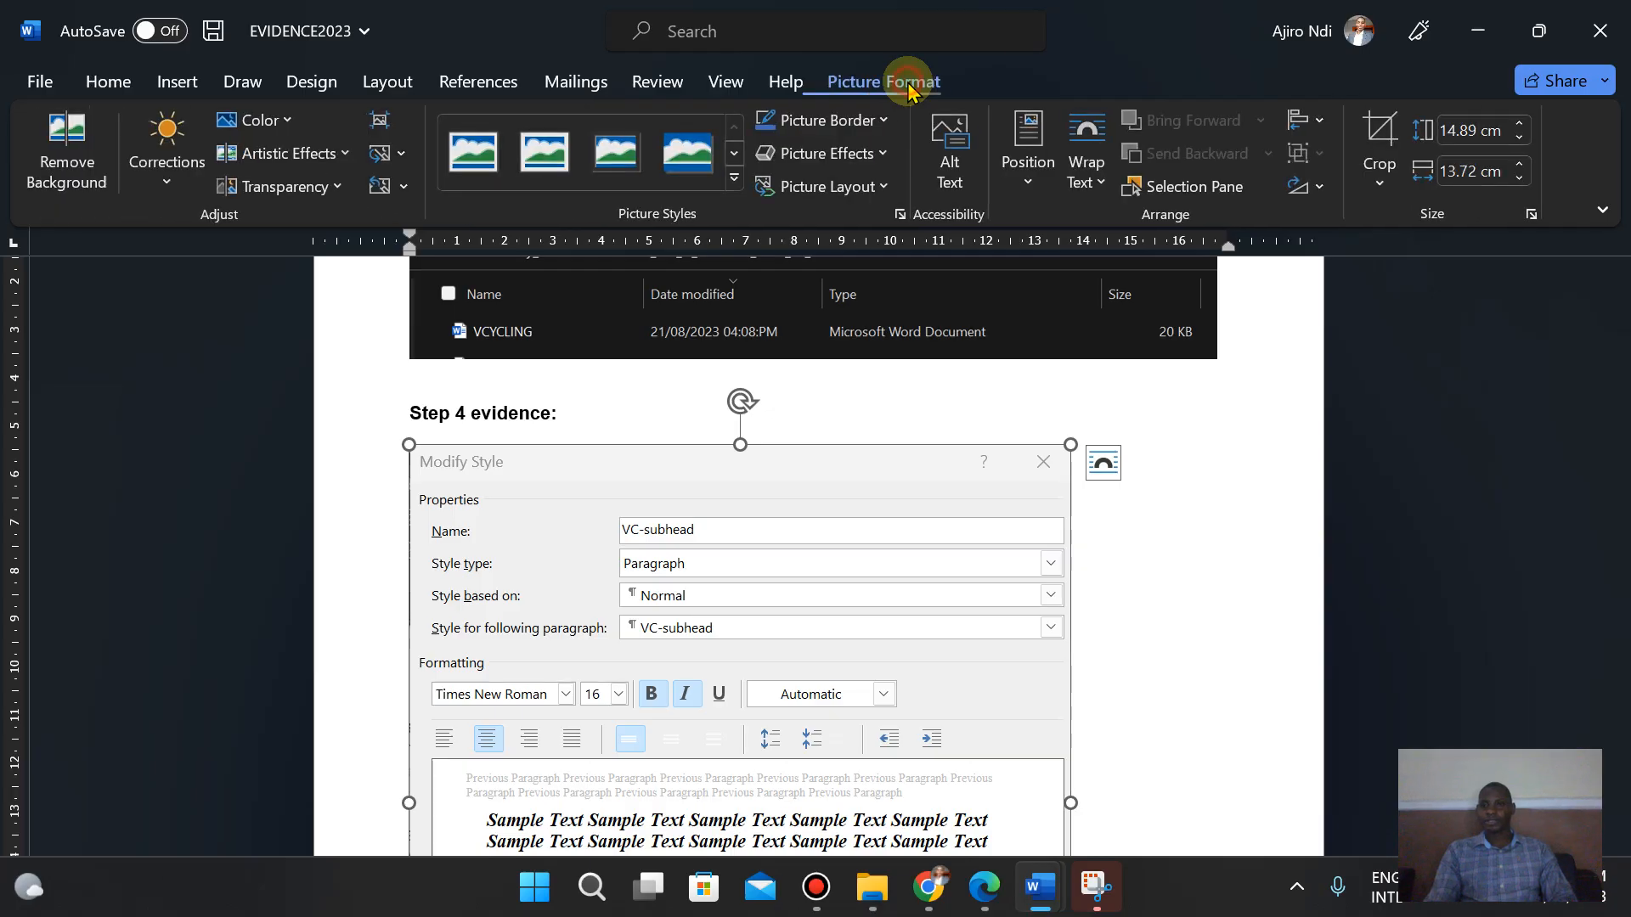
pyautogui.click(1376, 115)
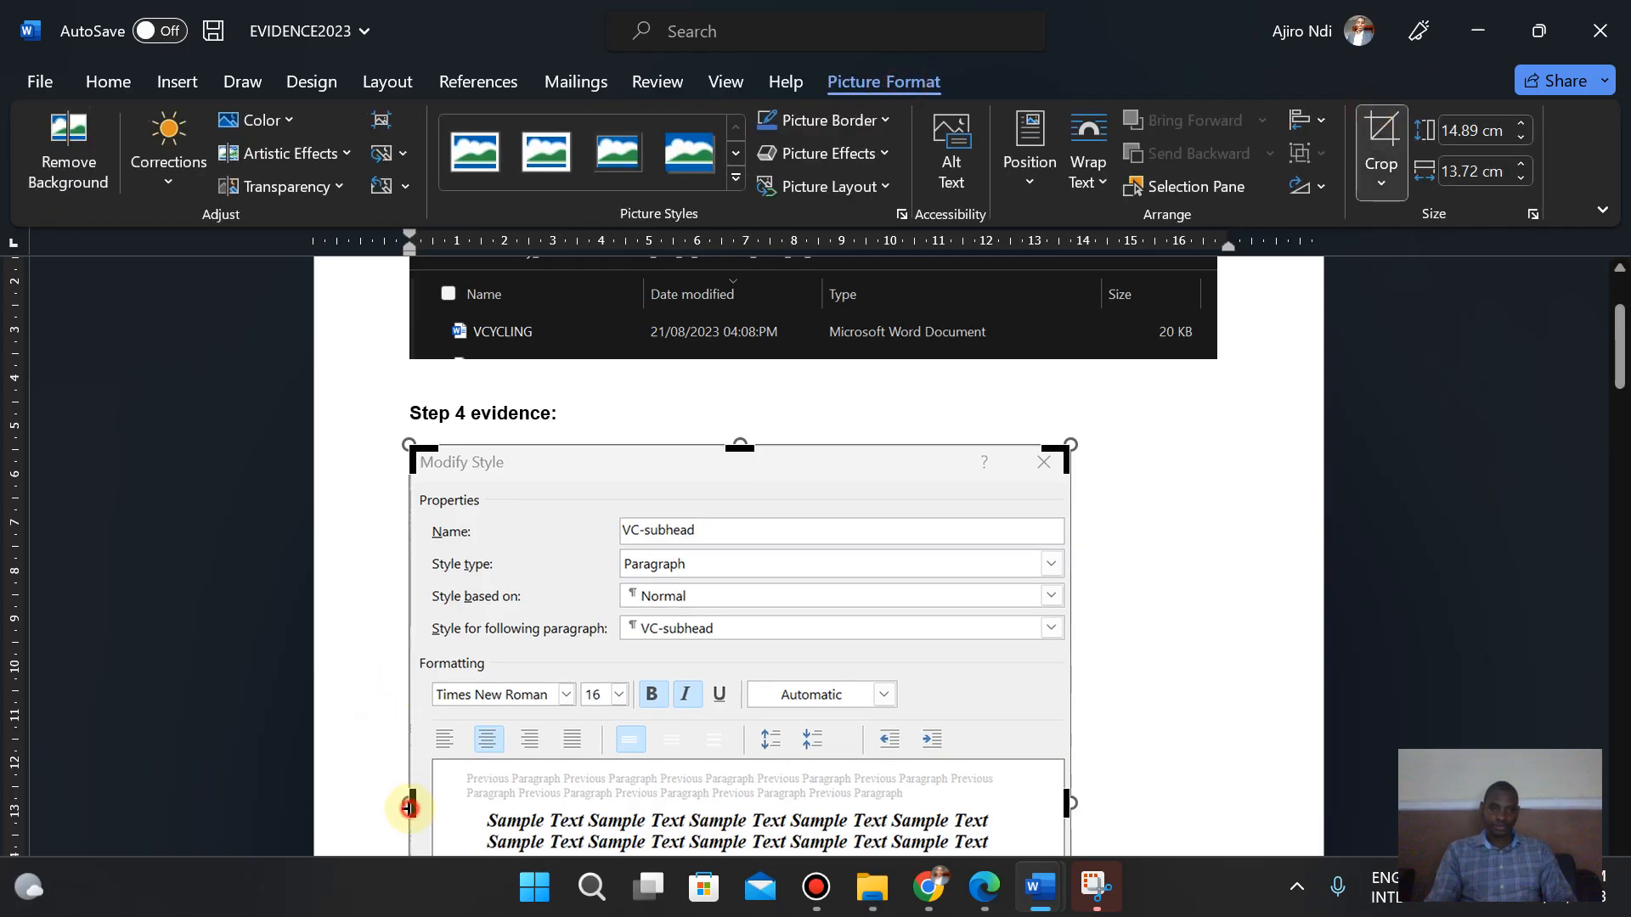
pyautogui.moveTo(408, 808); pyautogui.dragTo(416, 808)
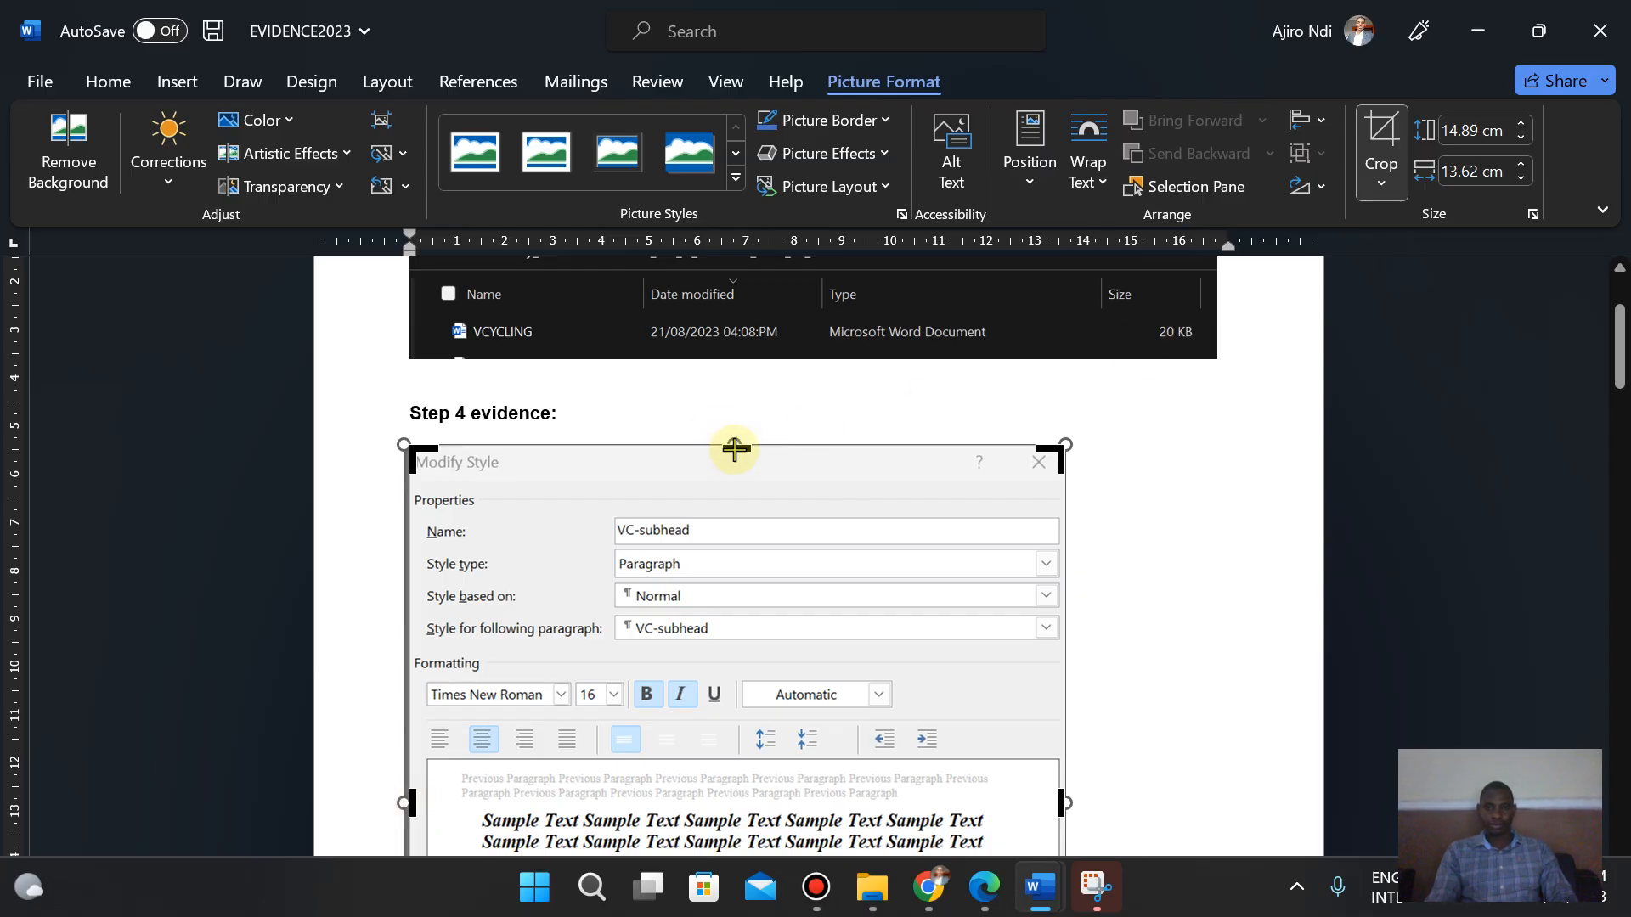
pyautogui.moveTo(737, 446); pyautogui.dragTo(742, 452)
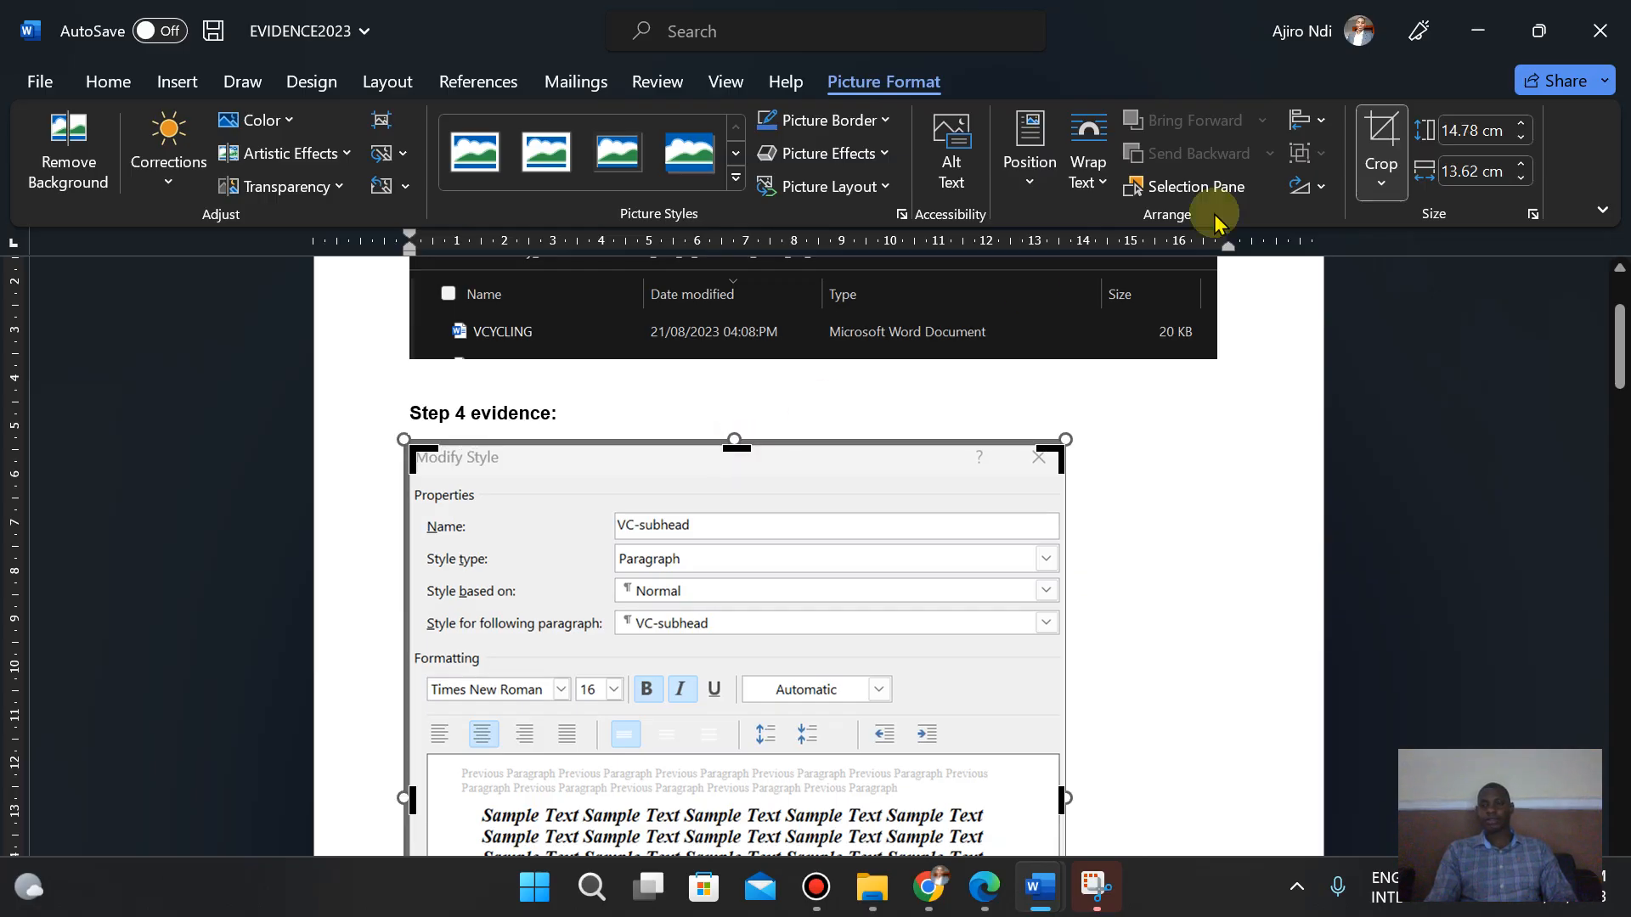
pyautogui.click(1376, 128)
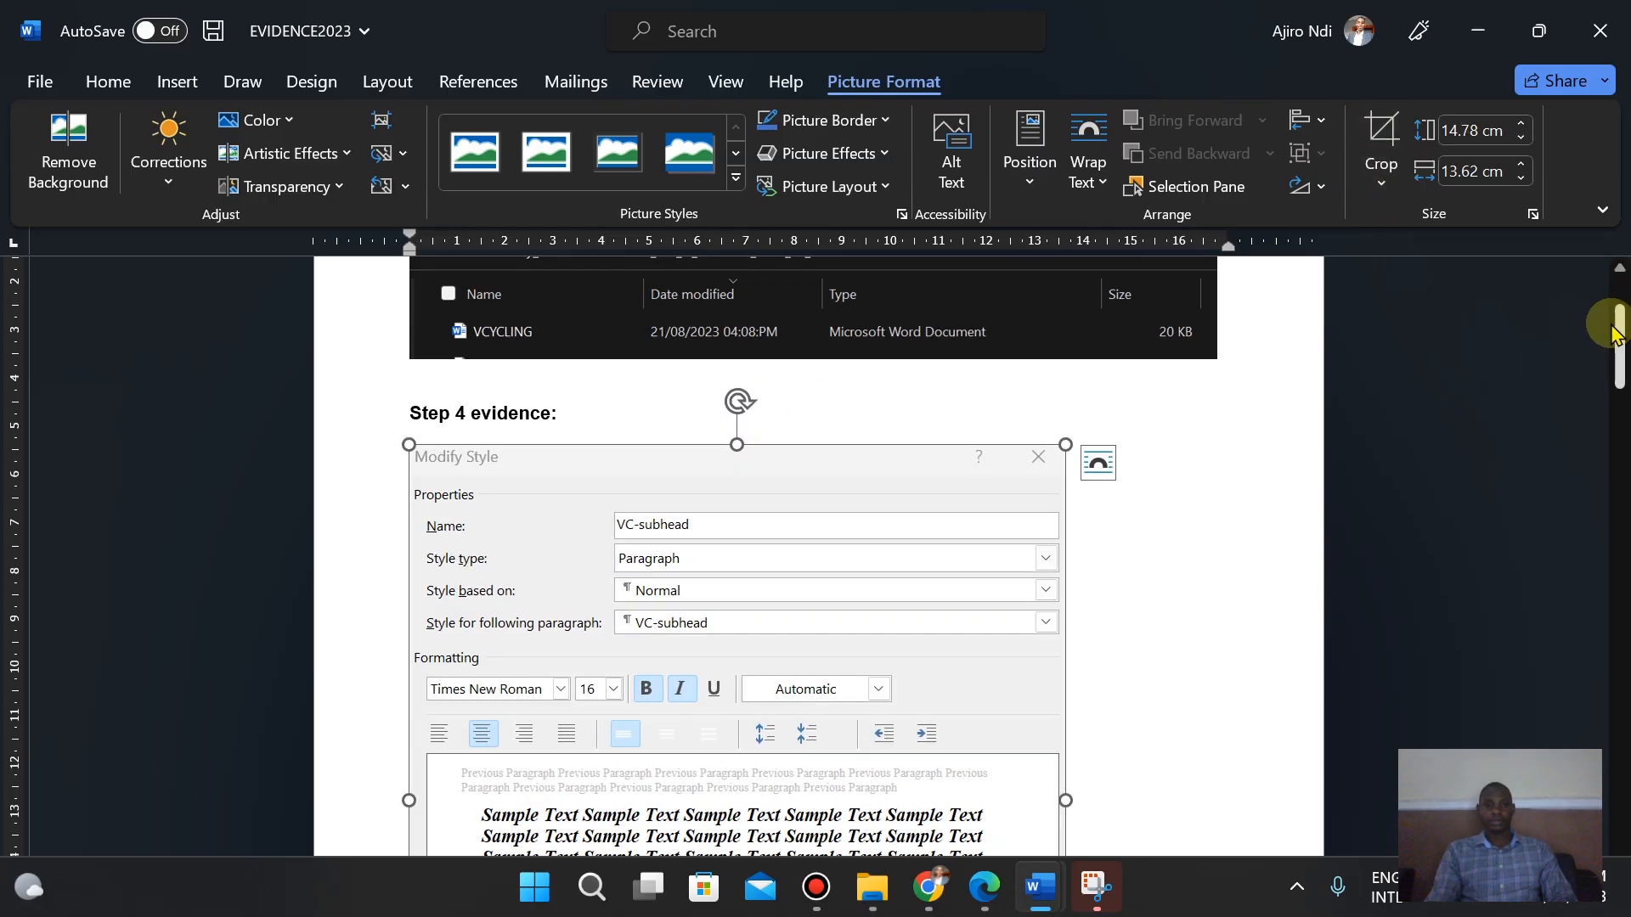
# - Read tasks 5 and 6 in the exam paper, then return to the top of the VCYCLING document
pyautogui.click(982, 890)
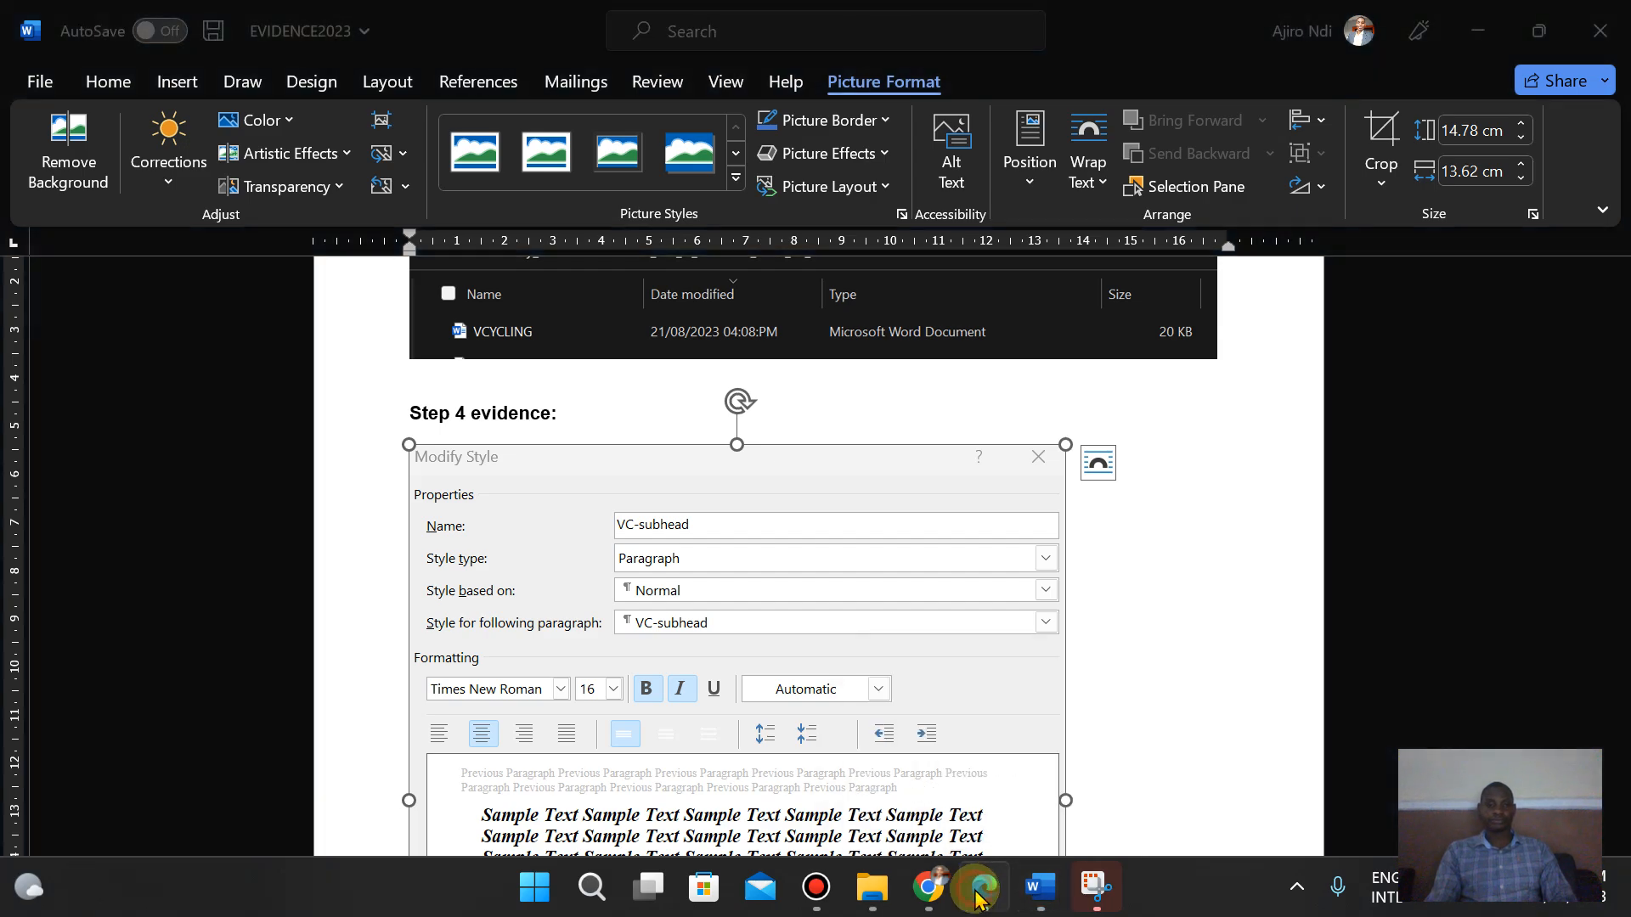
pyautogui.press('Down')
pyautogui.press('Down')
pyautogui.press('Down')
pyautogui.press('Down')
pyautogui.press('Down')
pyautogui.press('Down')
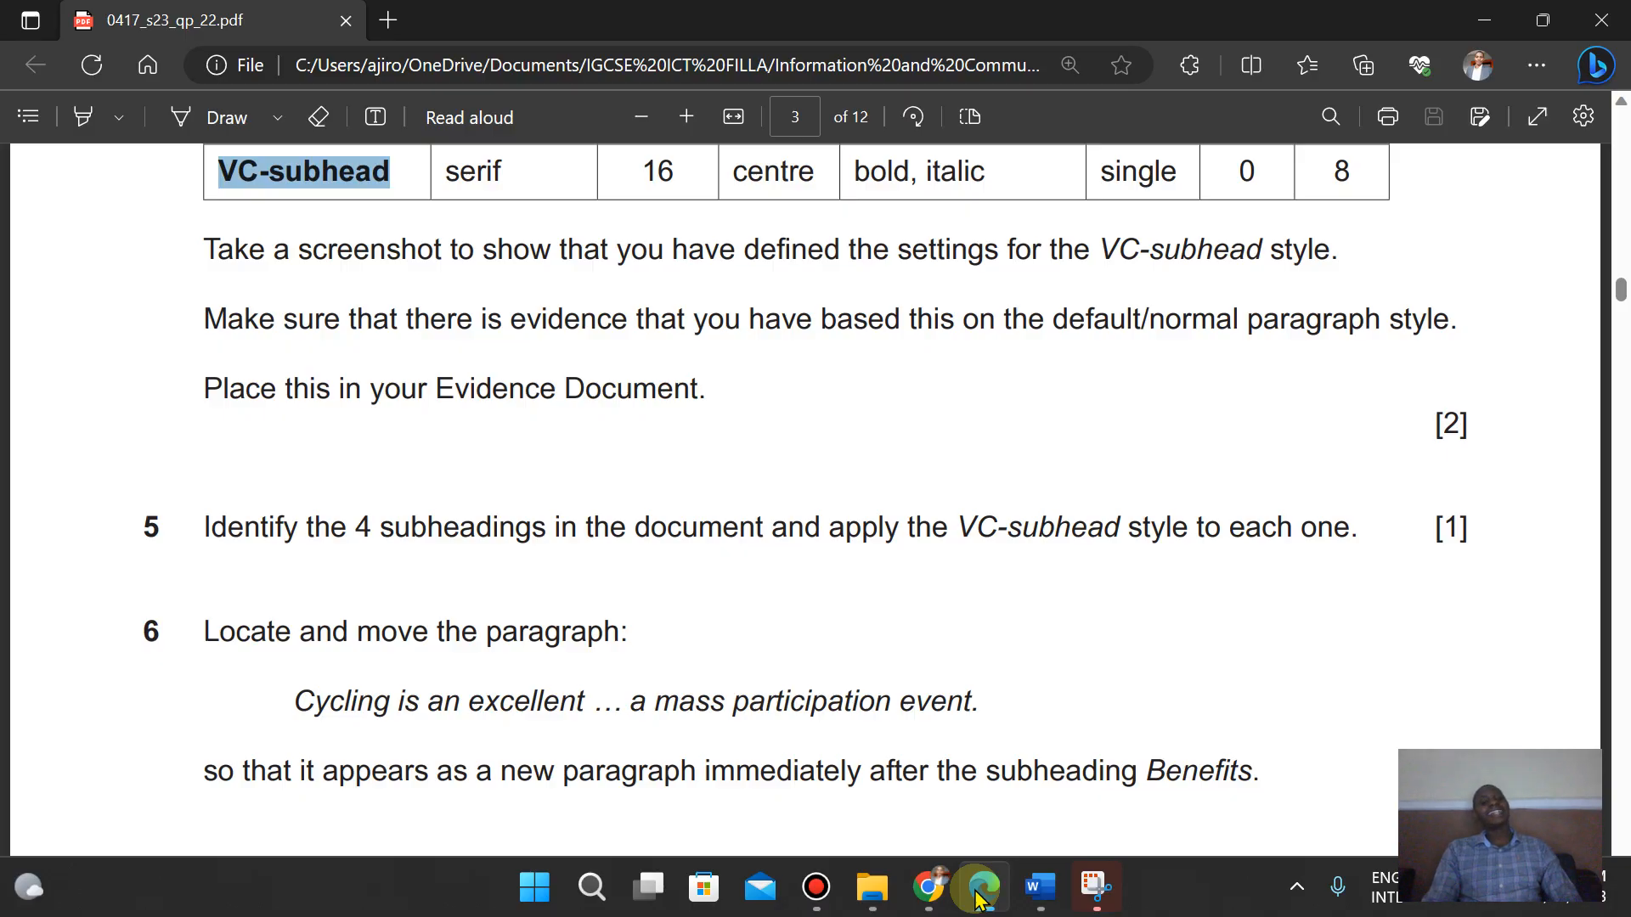
pyautogui.press('Down')
pyautogui.press('Down')
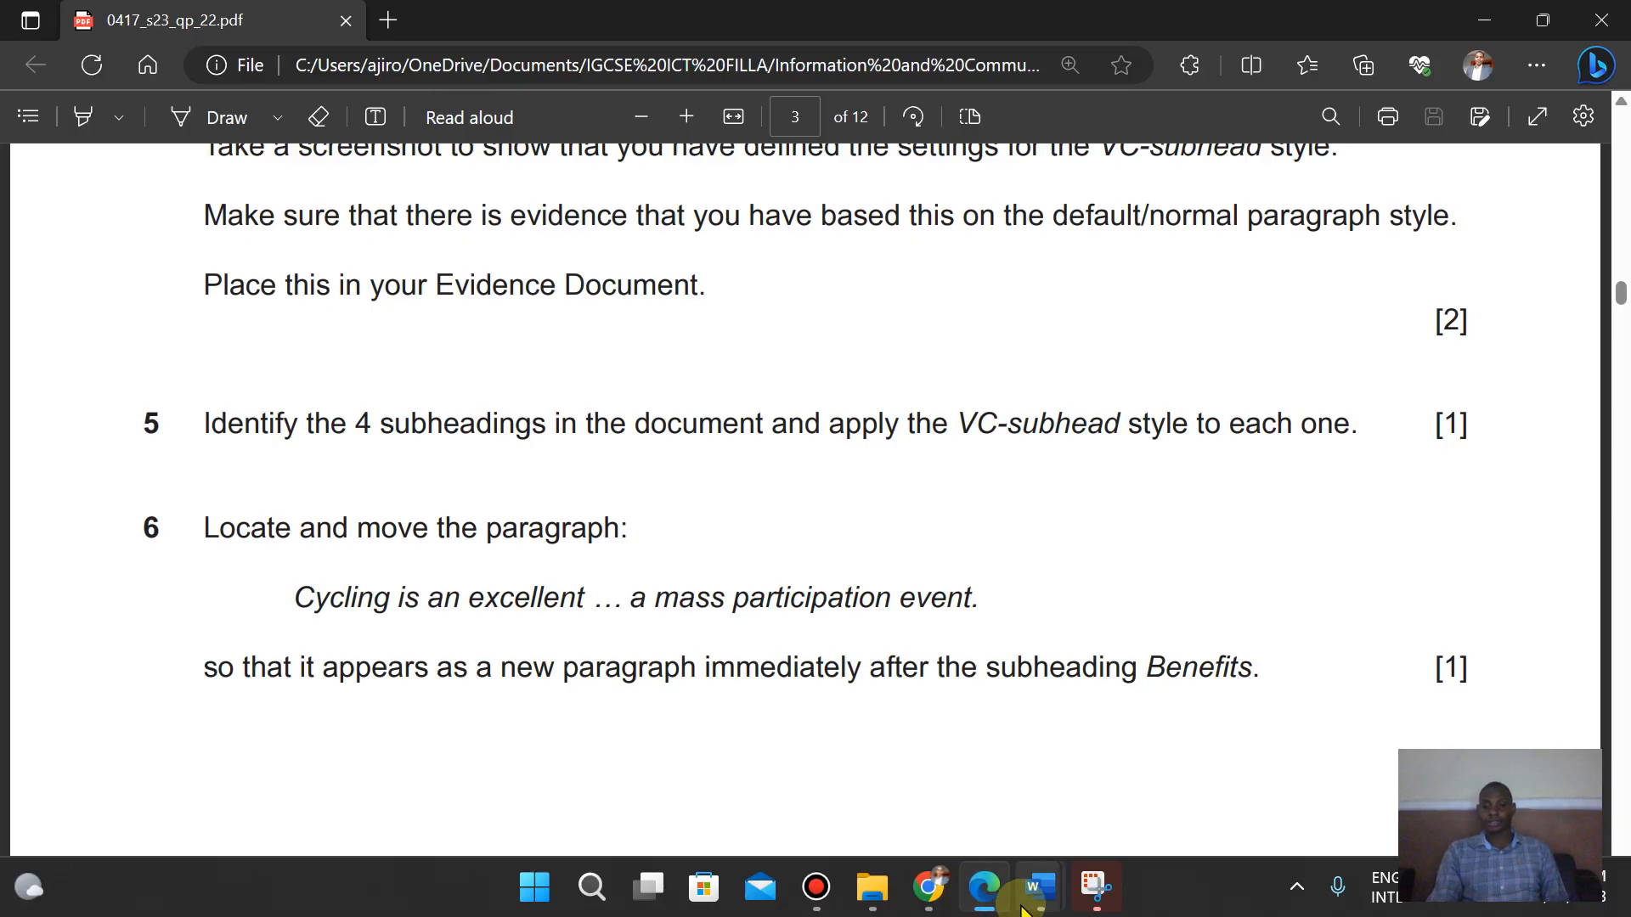
pyautogui.moveTo(1041, 892)
pyautogui.click(1144, 773)
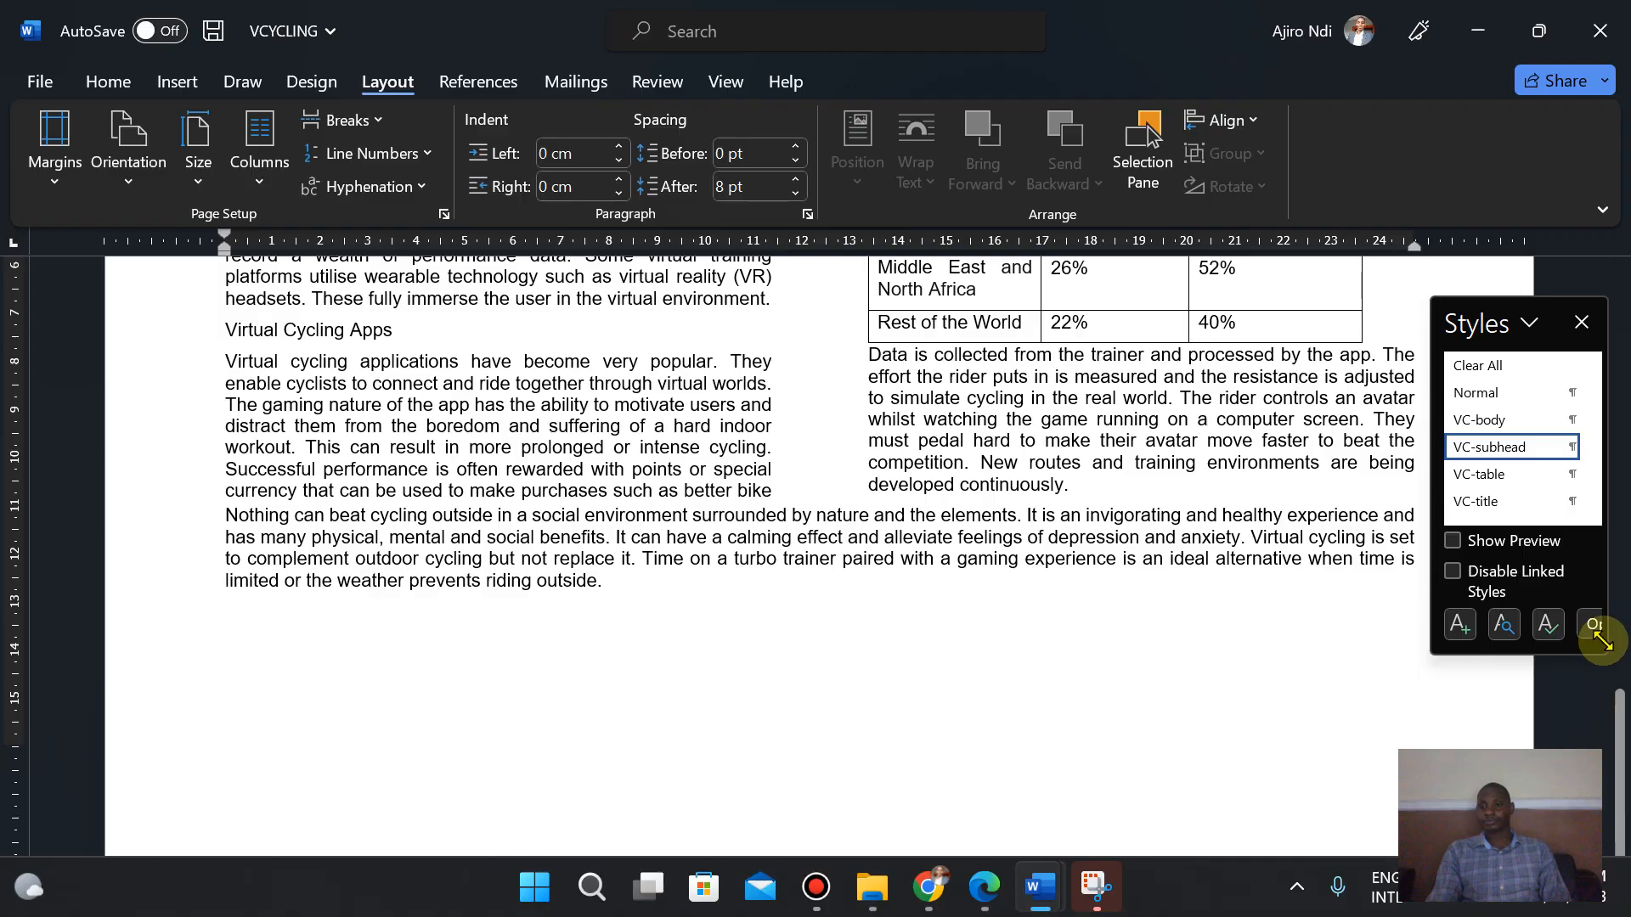
pyautogui.moveTo(1622, 584); pyautogui.dragTo(1623, 410)
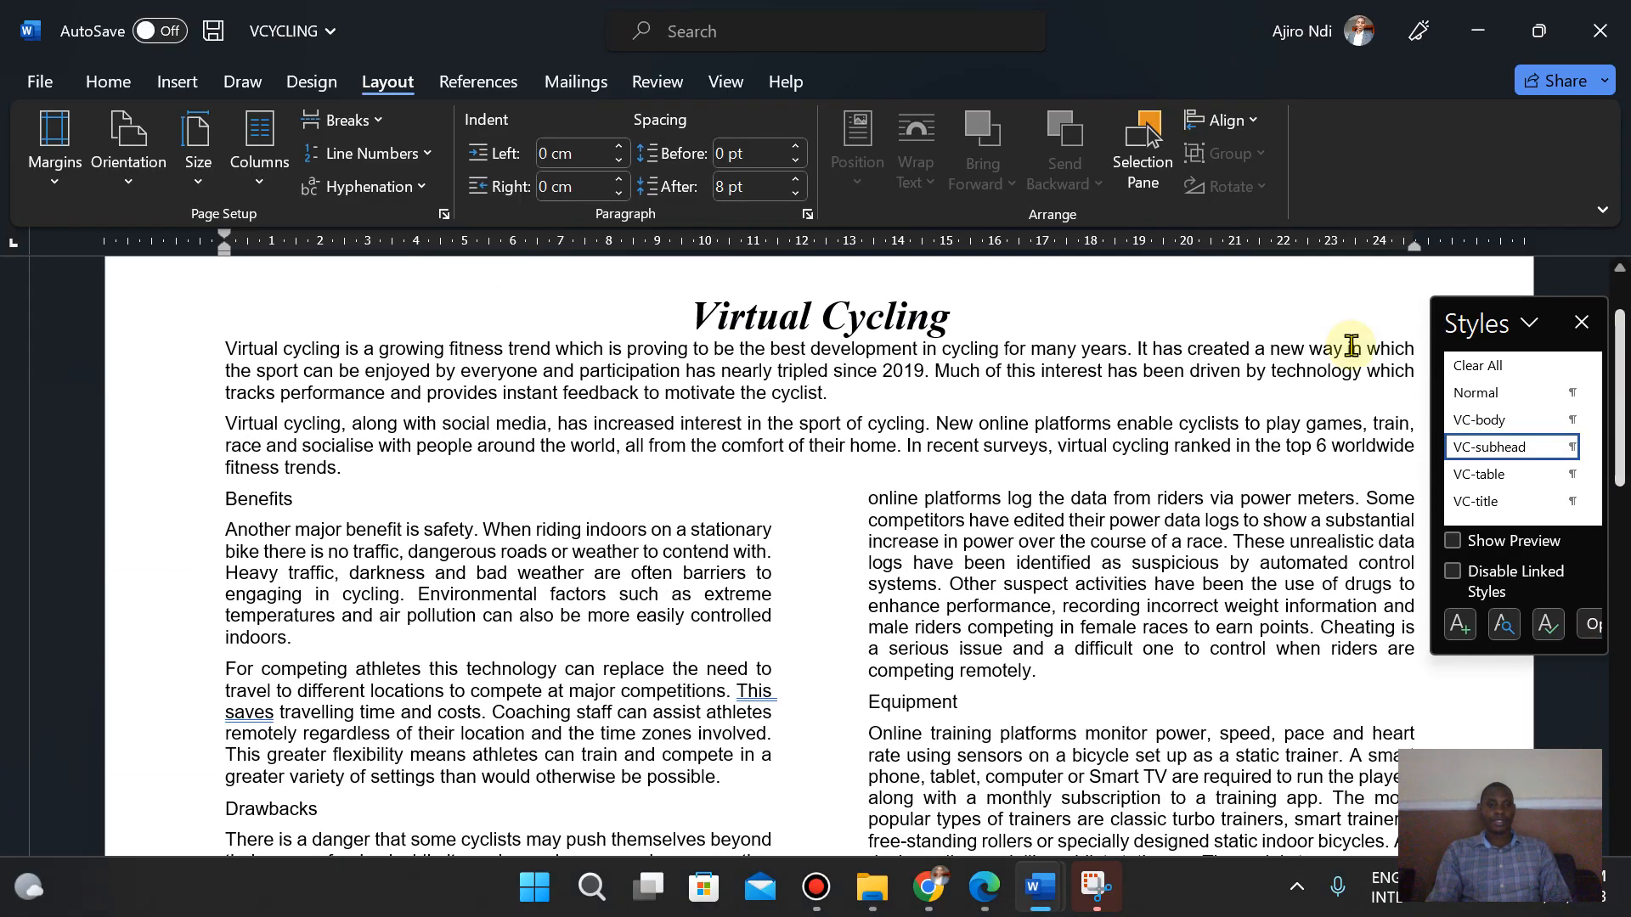
# - Apply the VC-subhead style to the four subheadings: Benefits, Drawbacks, Equipment and Virtual Cycling Apps
pyautogui.click(293, 501)
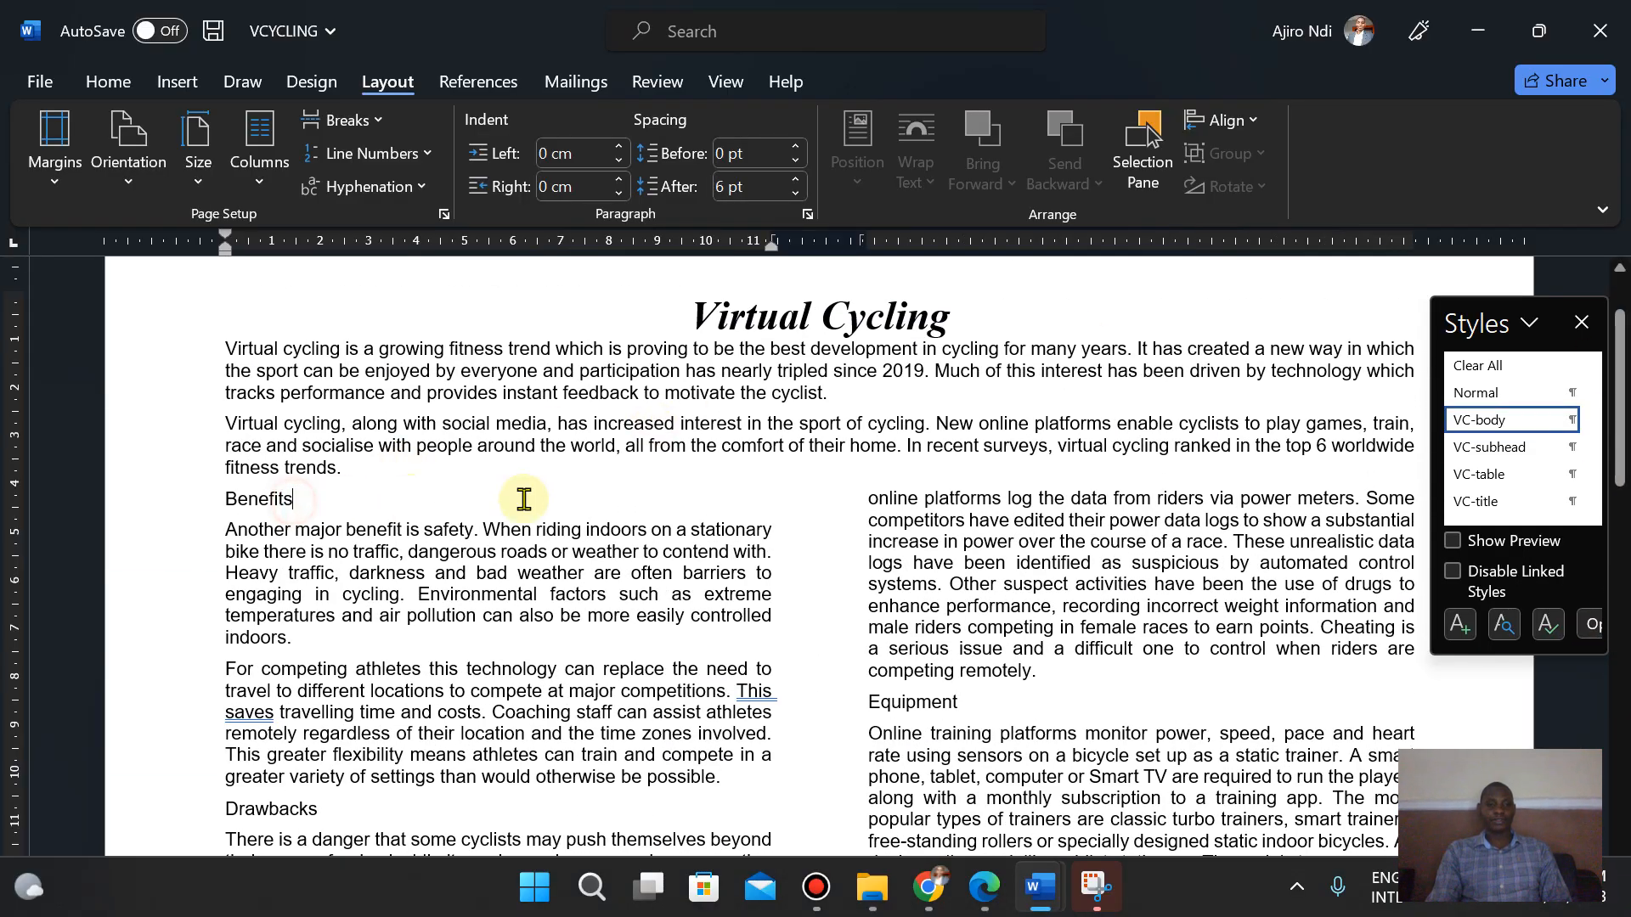
pyautogui.click(1476, 450)
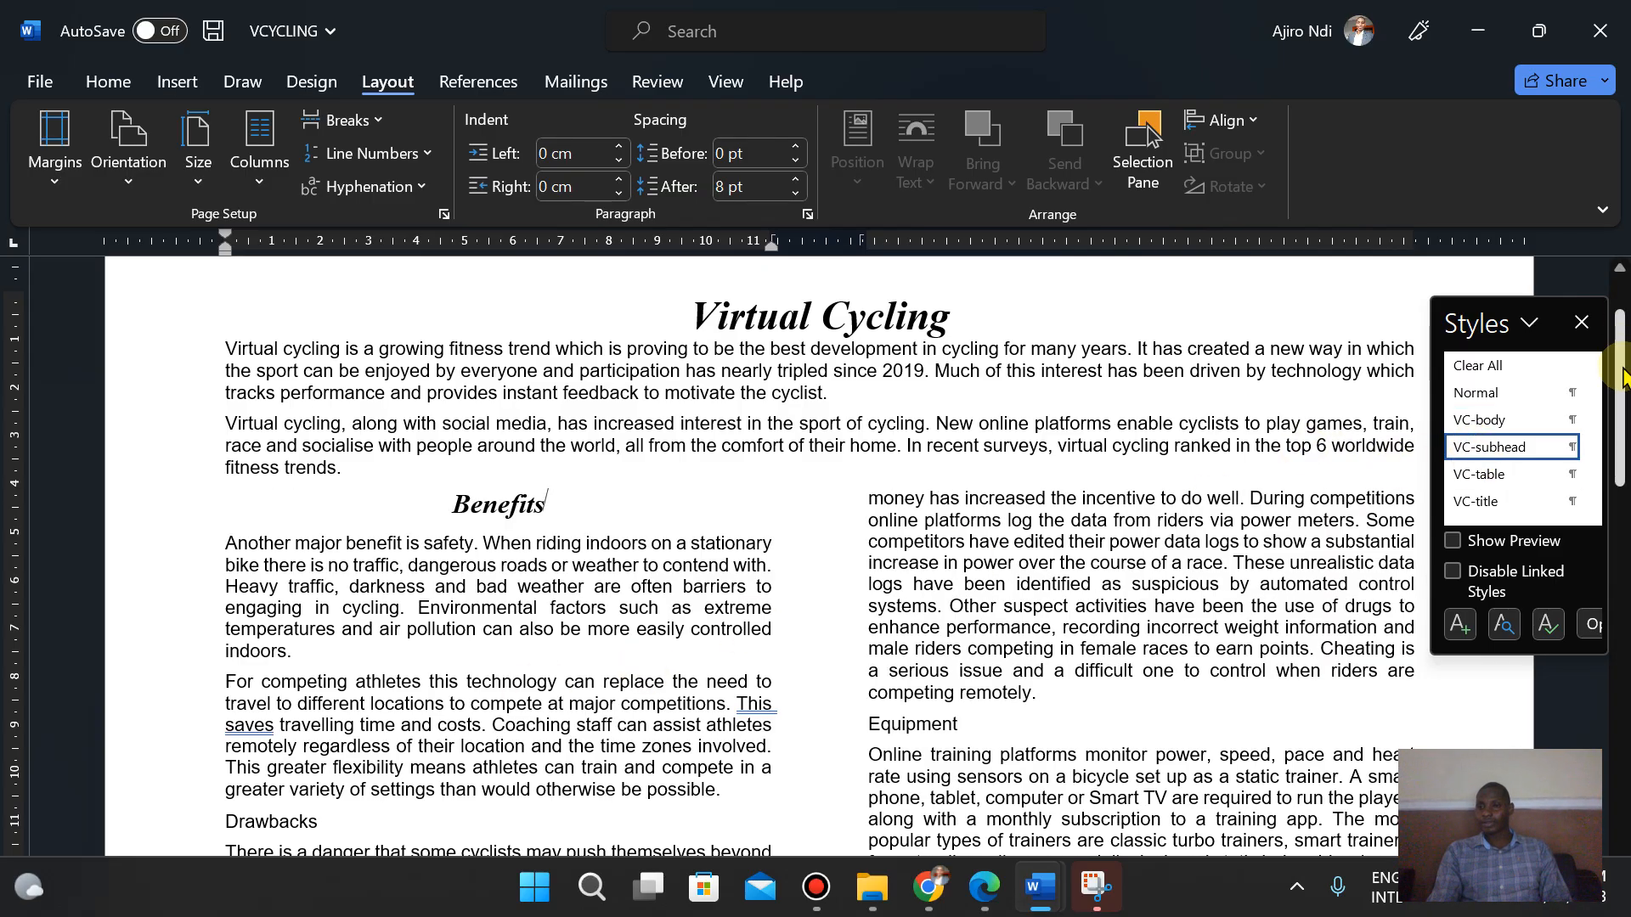
pyautogui.scroll(-4, 1622, 374)
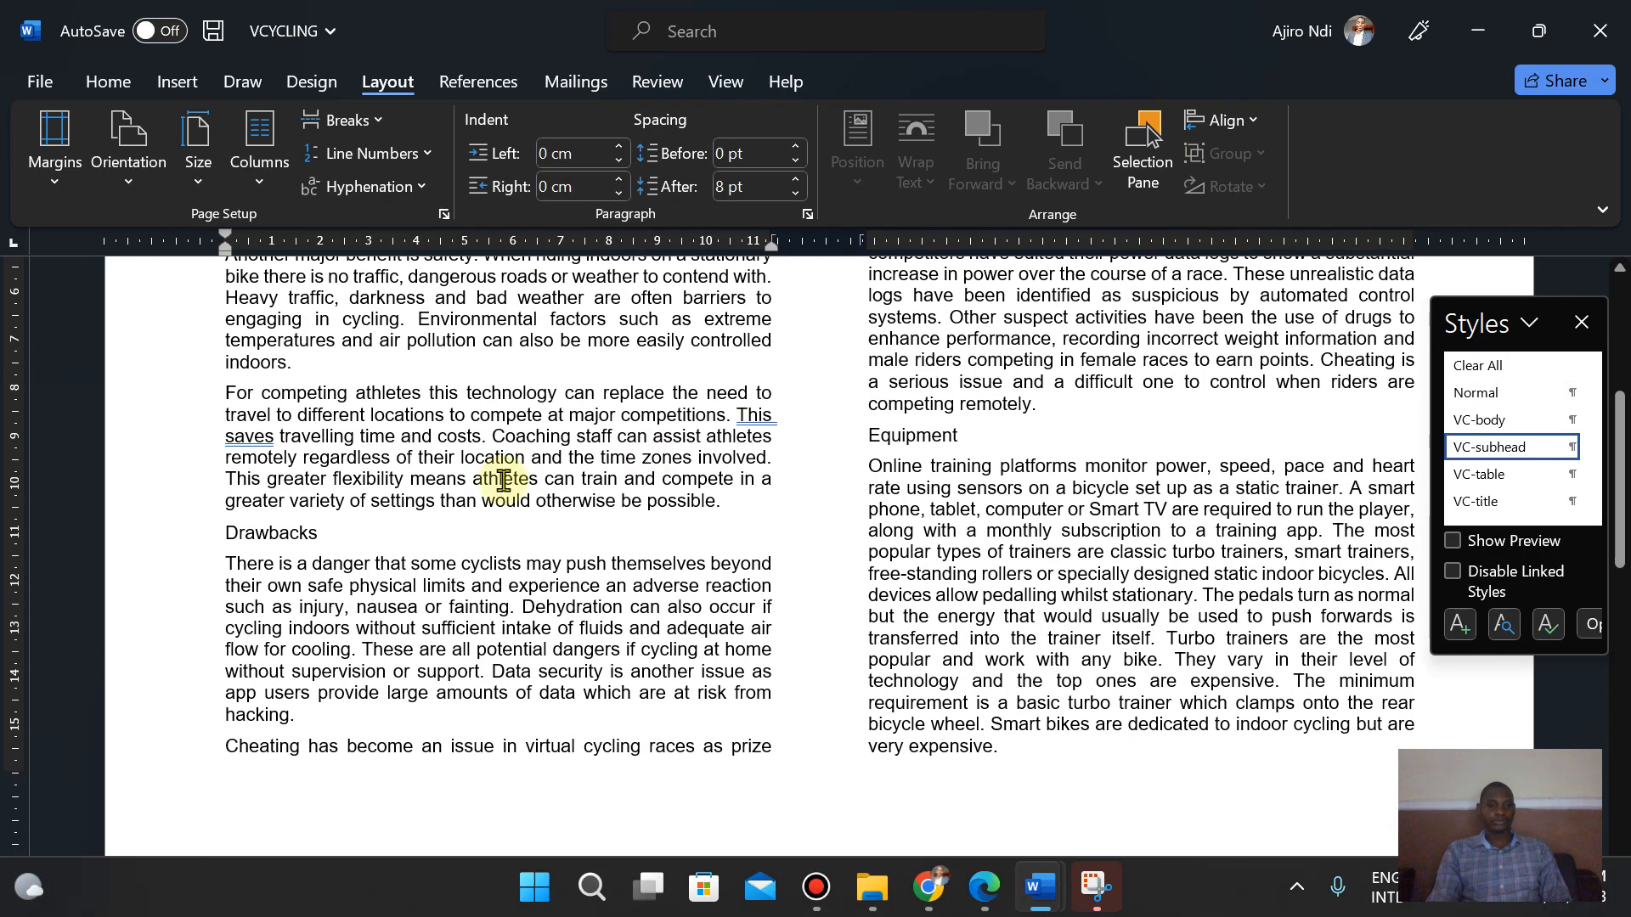
pyautogui.click(361, 532)
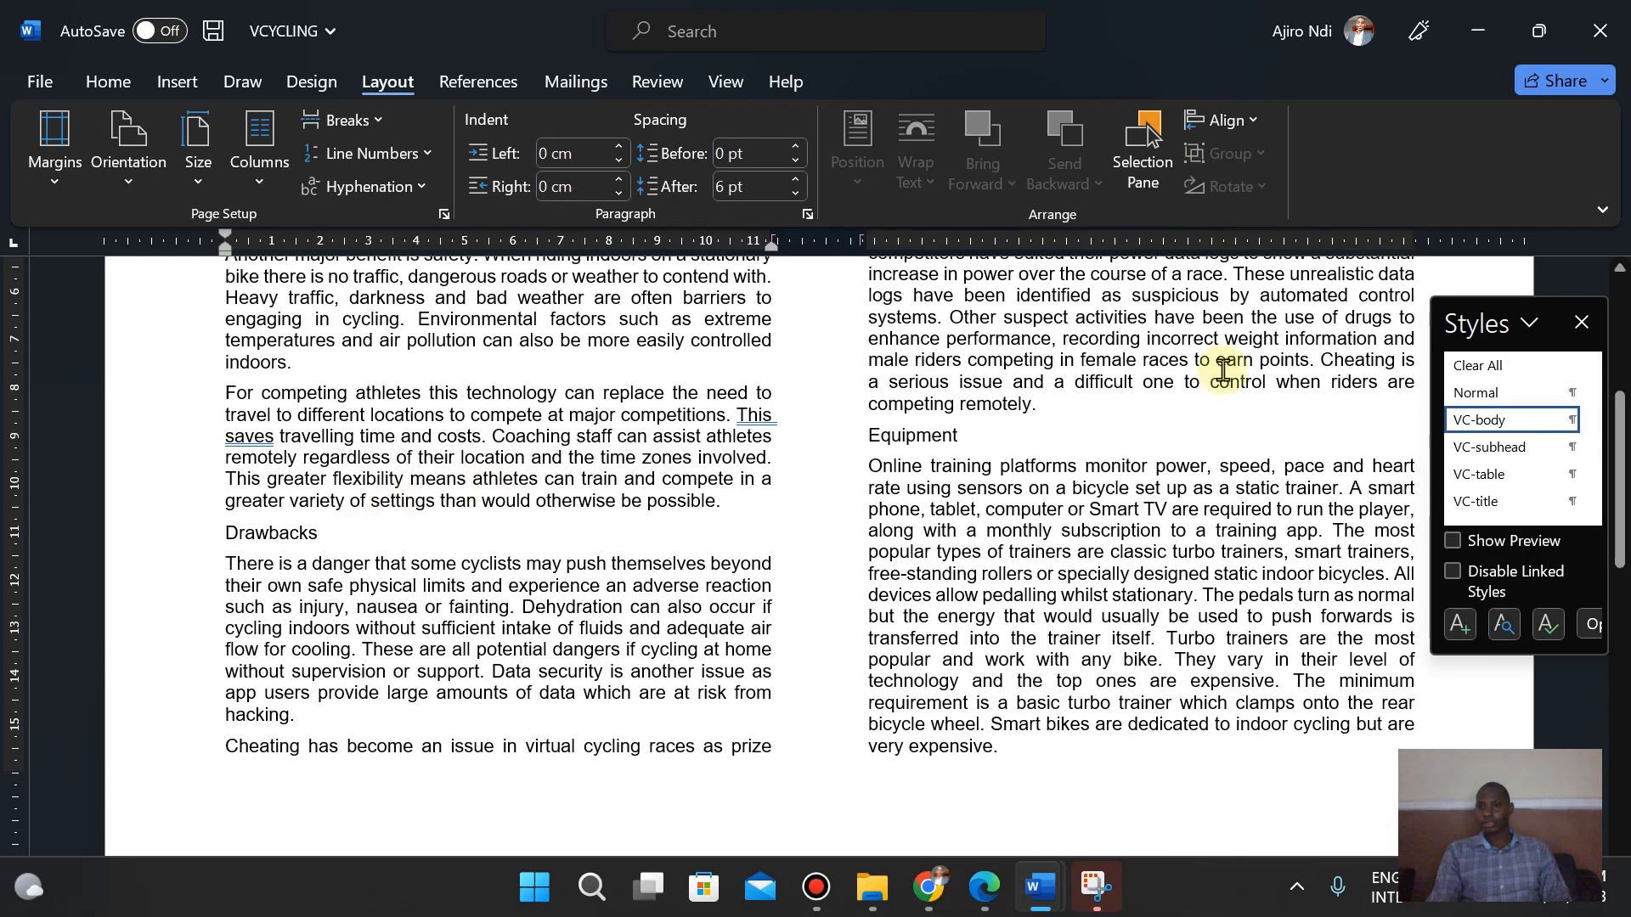
pyautogui.click(1488, 453)
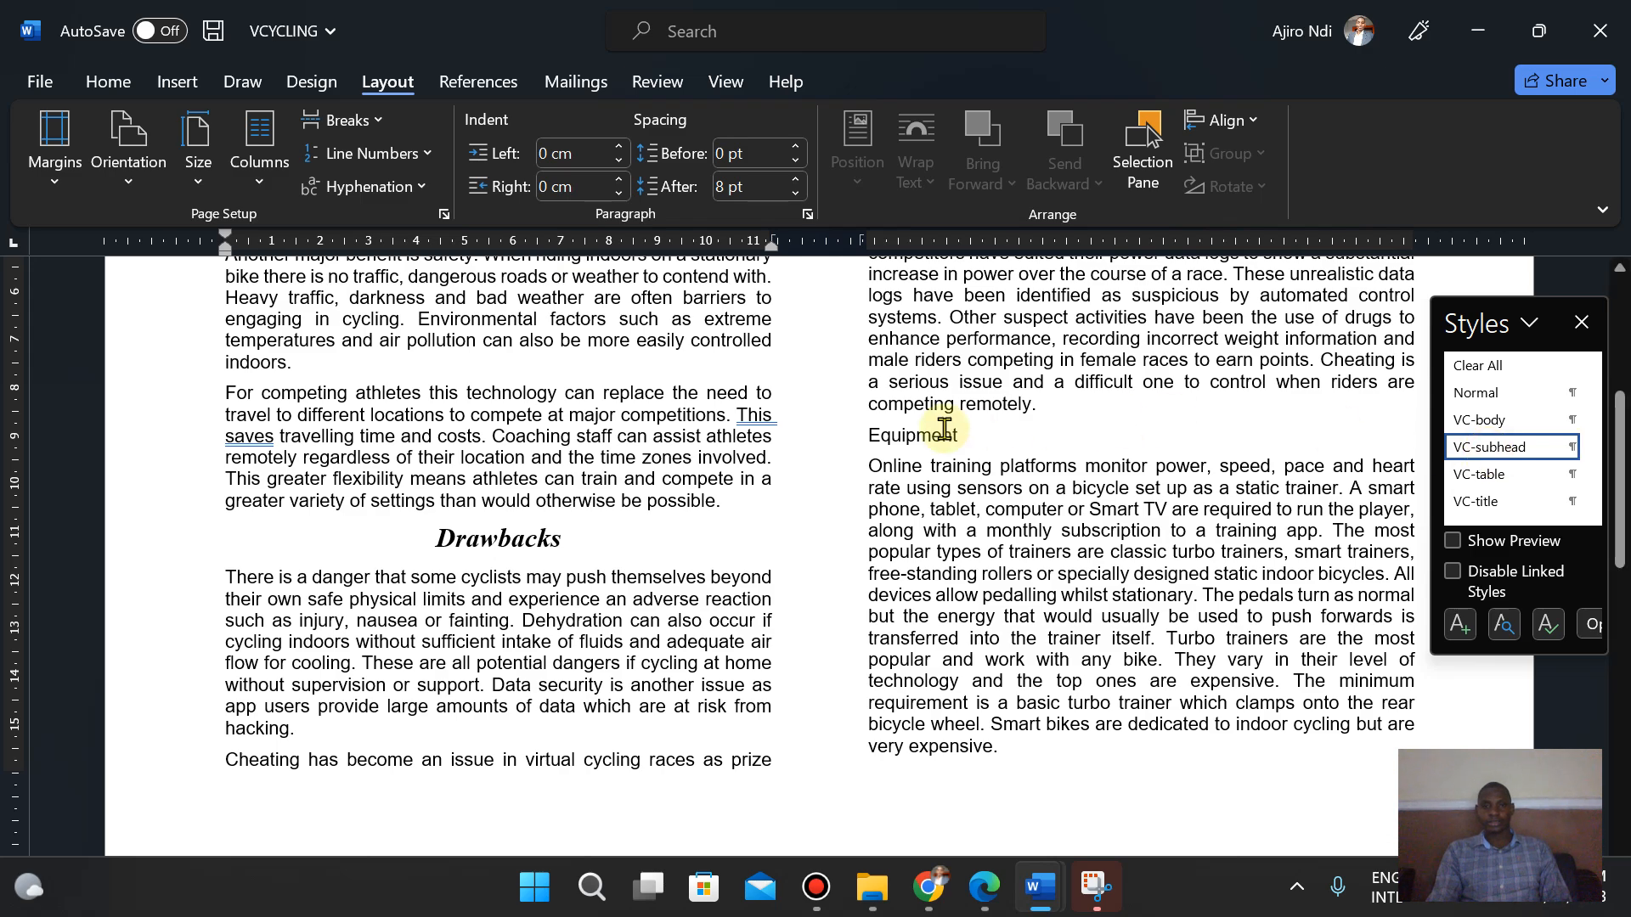
pyautogui.click(983, 433)
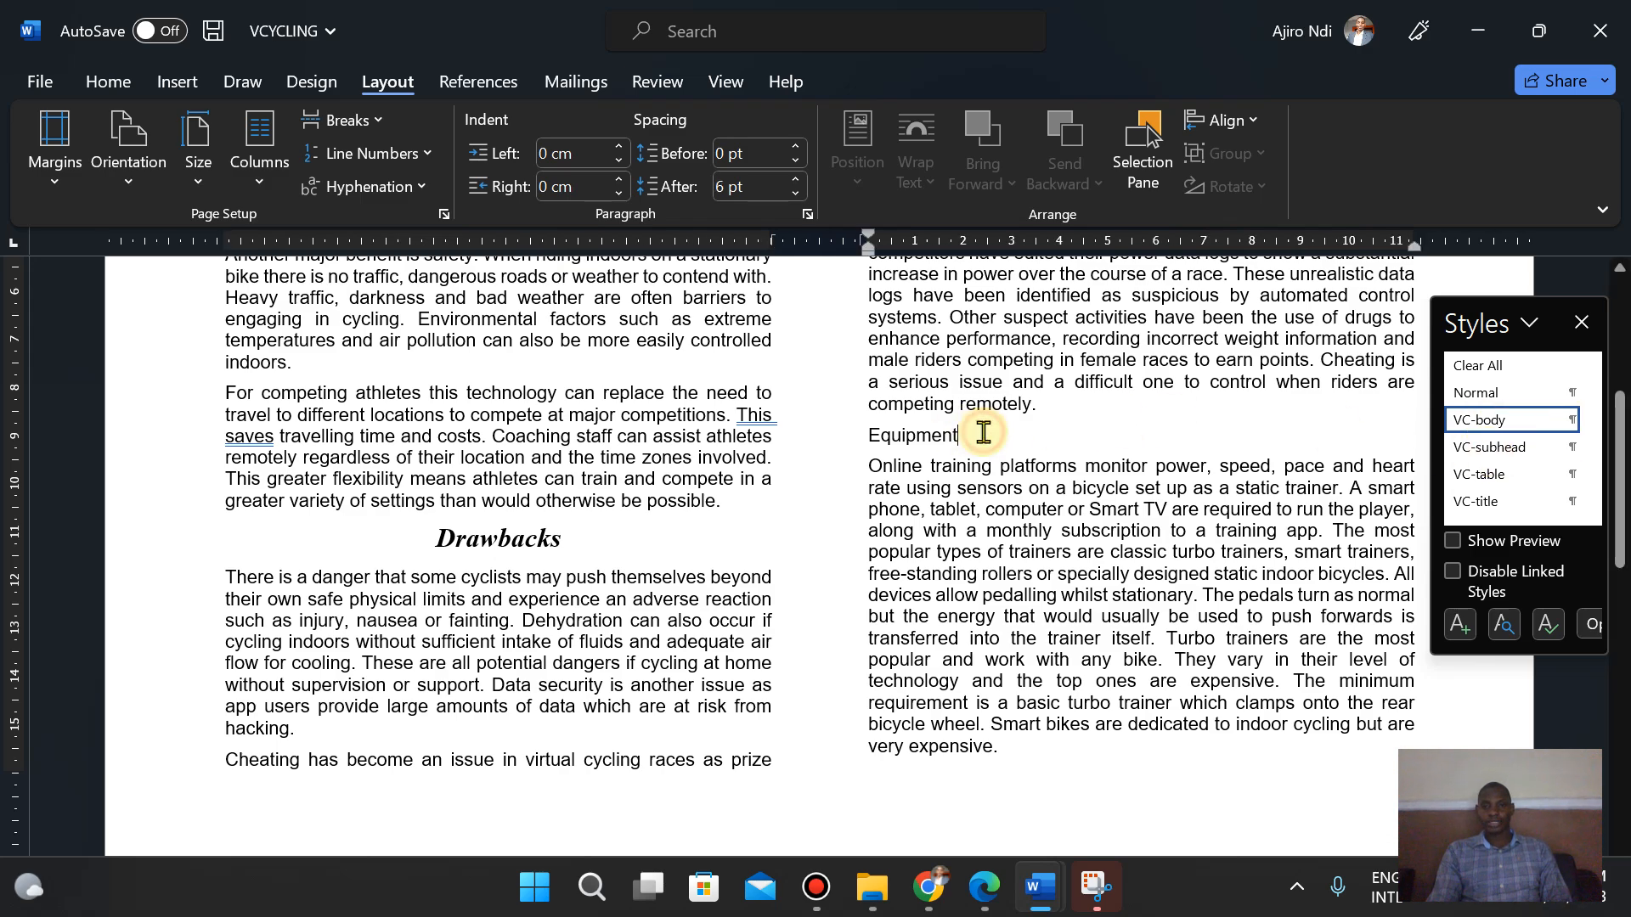
pyautogui.click(1489, 447)
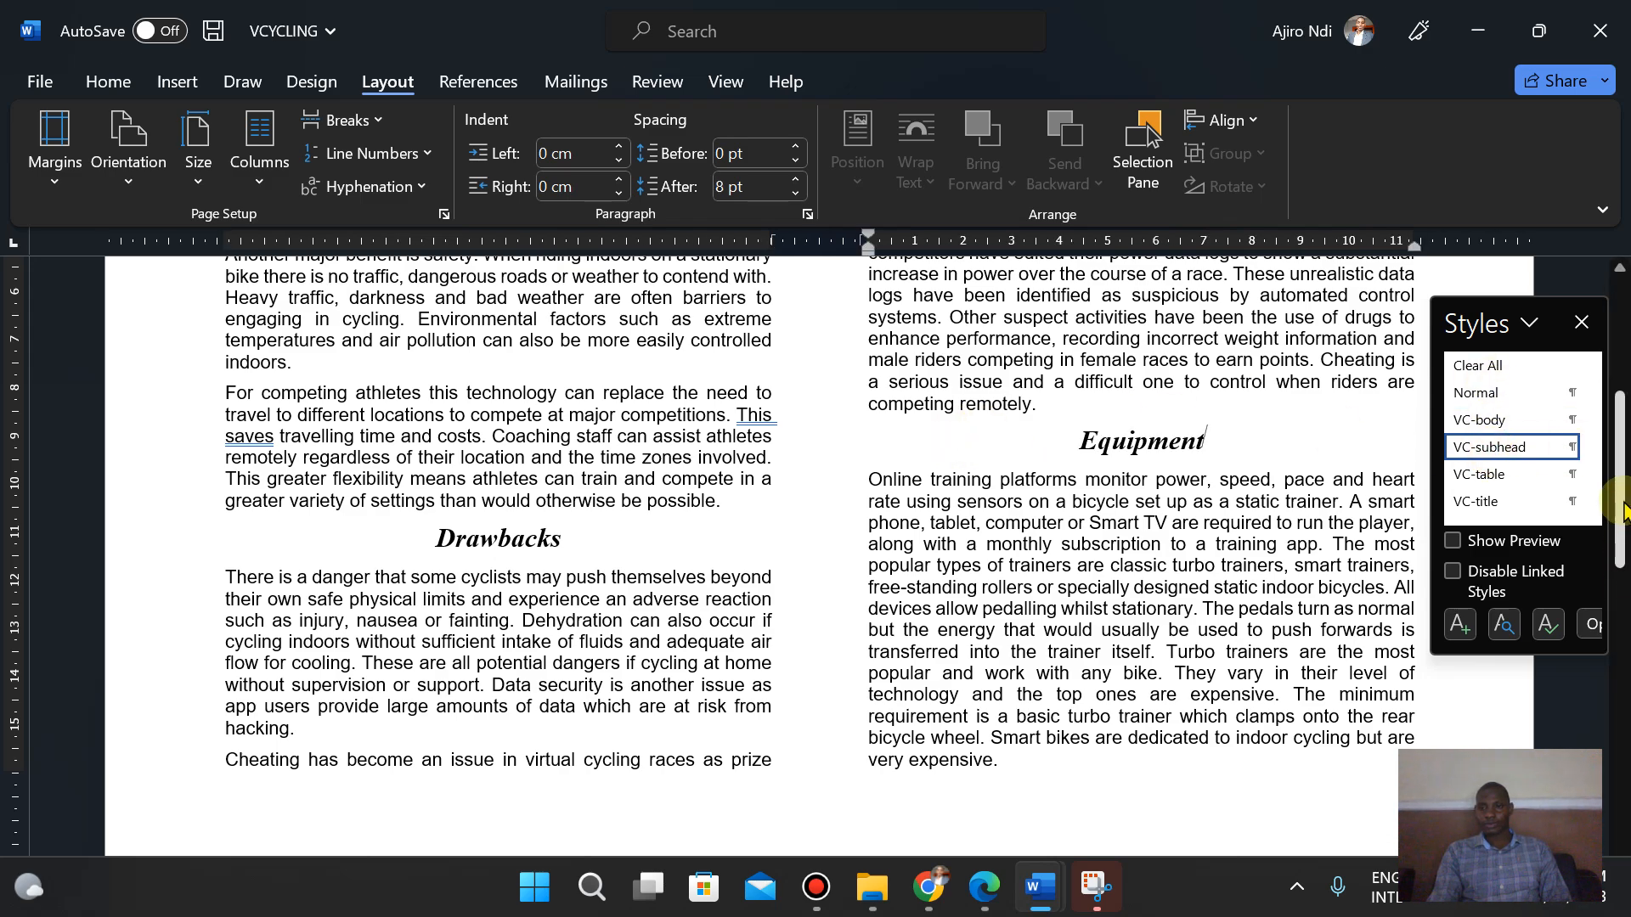
pyautogui.moveTo(1624, 503); pyautogui.dragTo(1623, 749)
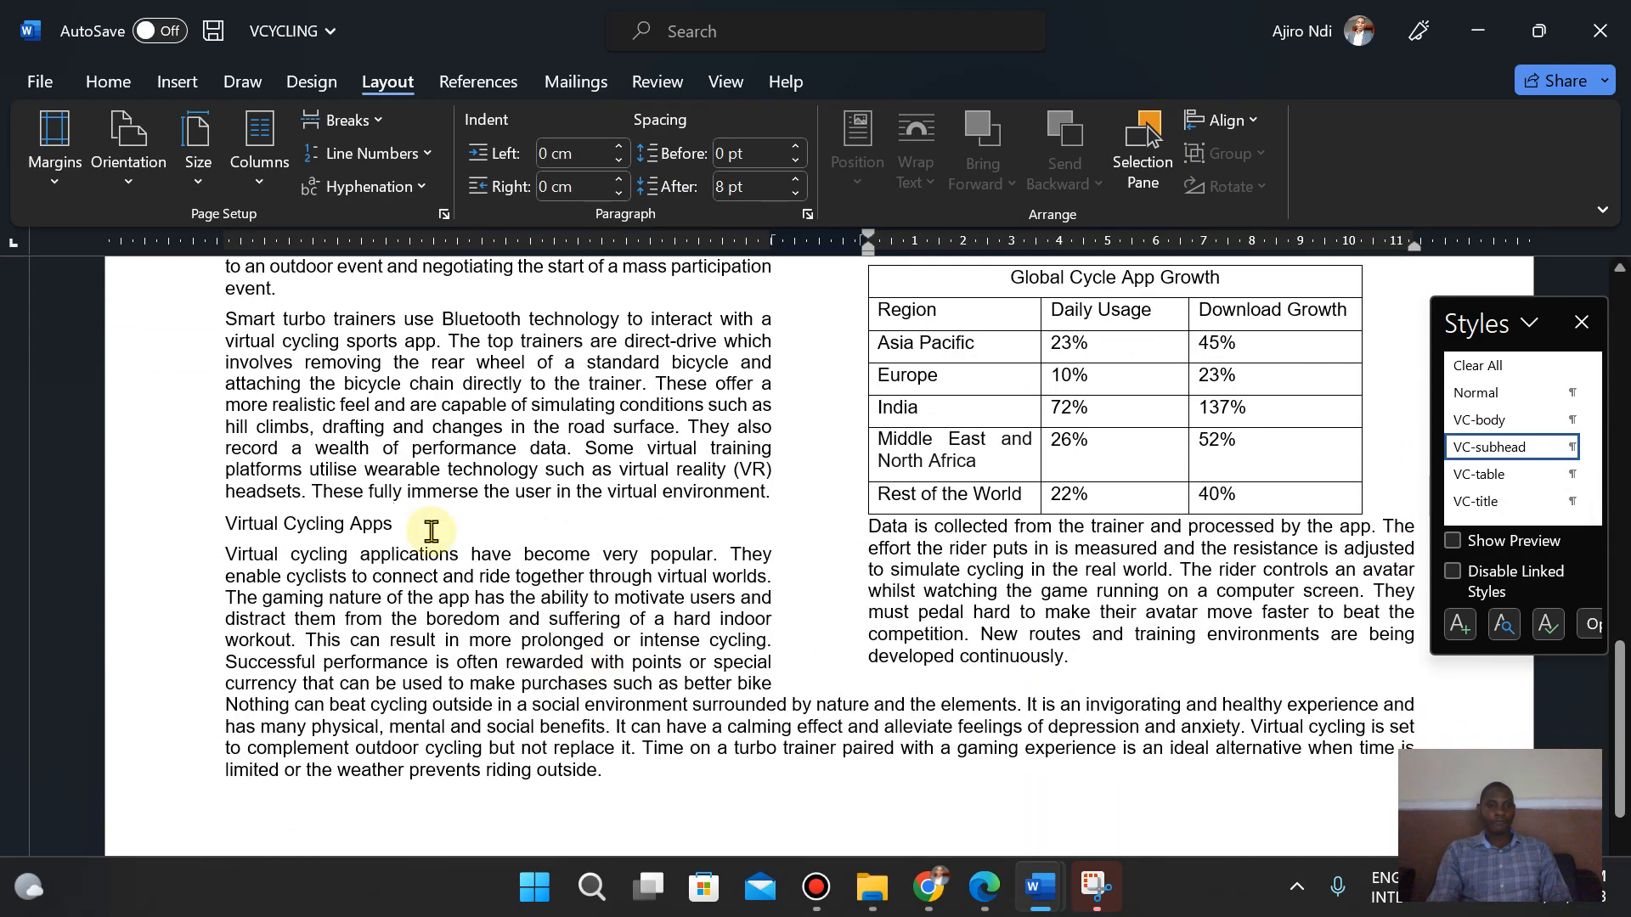
pyautogui.click(449, 509)
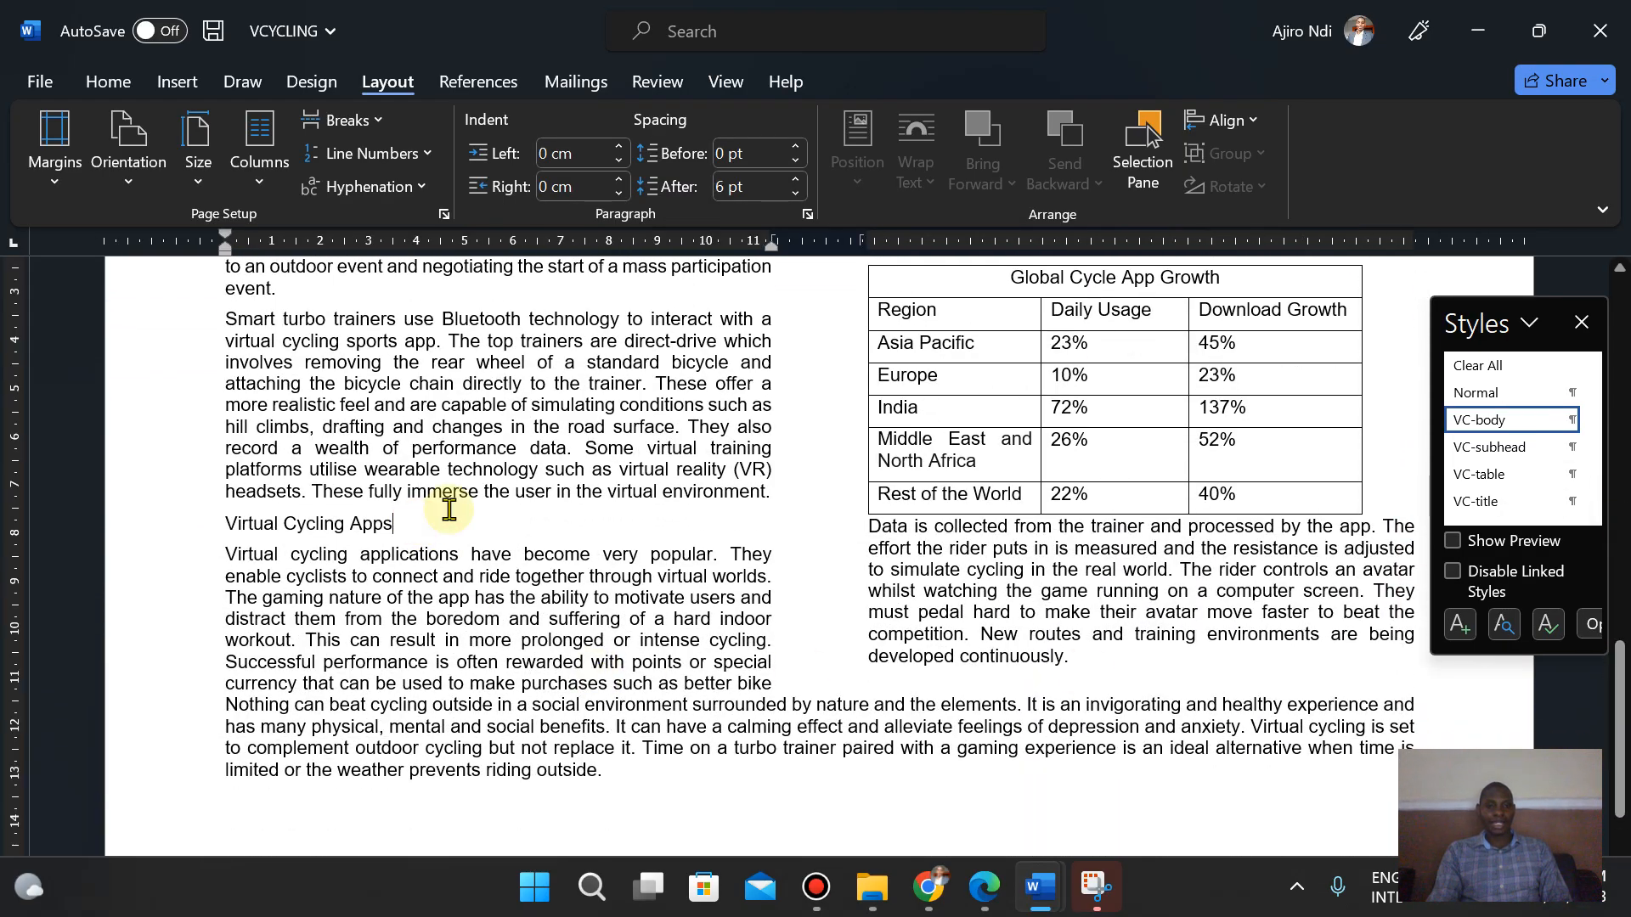
pyautogui.click(1491, 447)
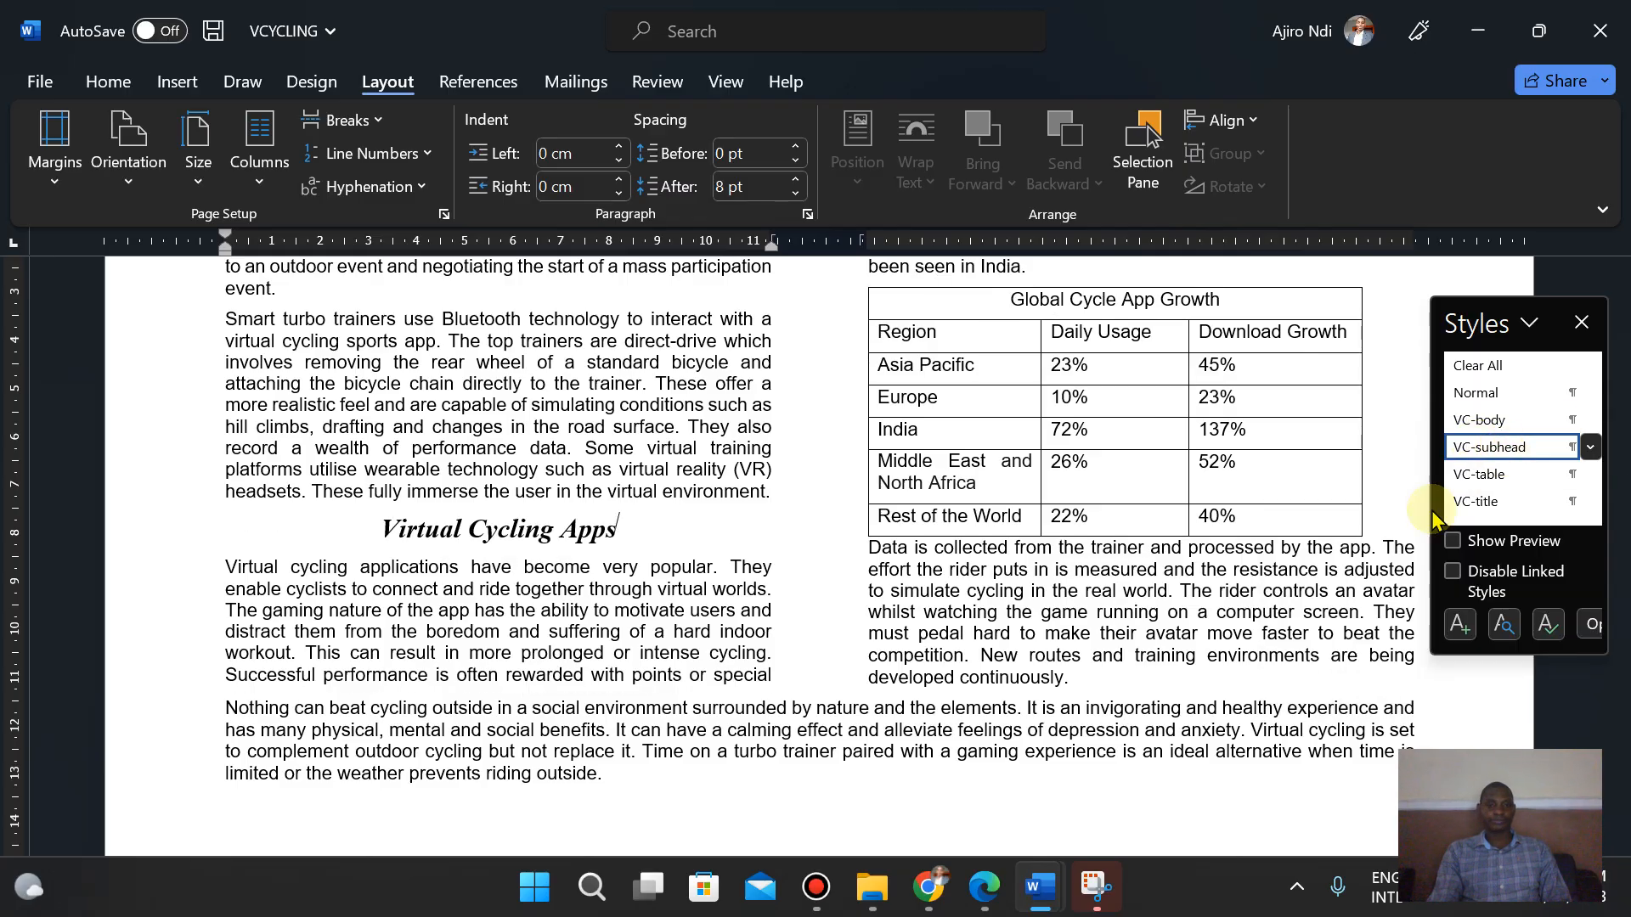
# - Review task 6 in the exam paper, switching back and forth with the VCYCLING document
pyautogui.click(979, 906)
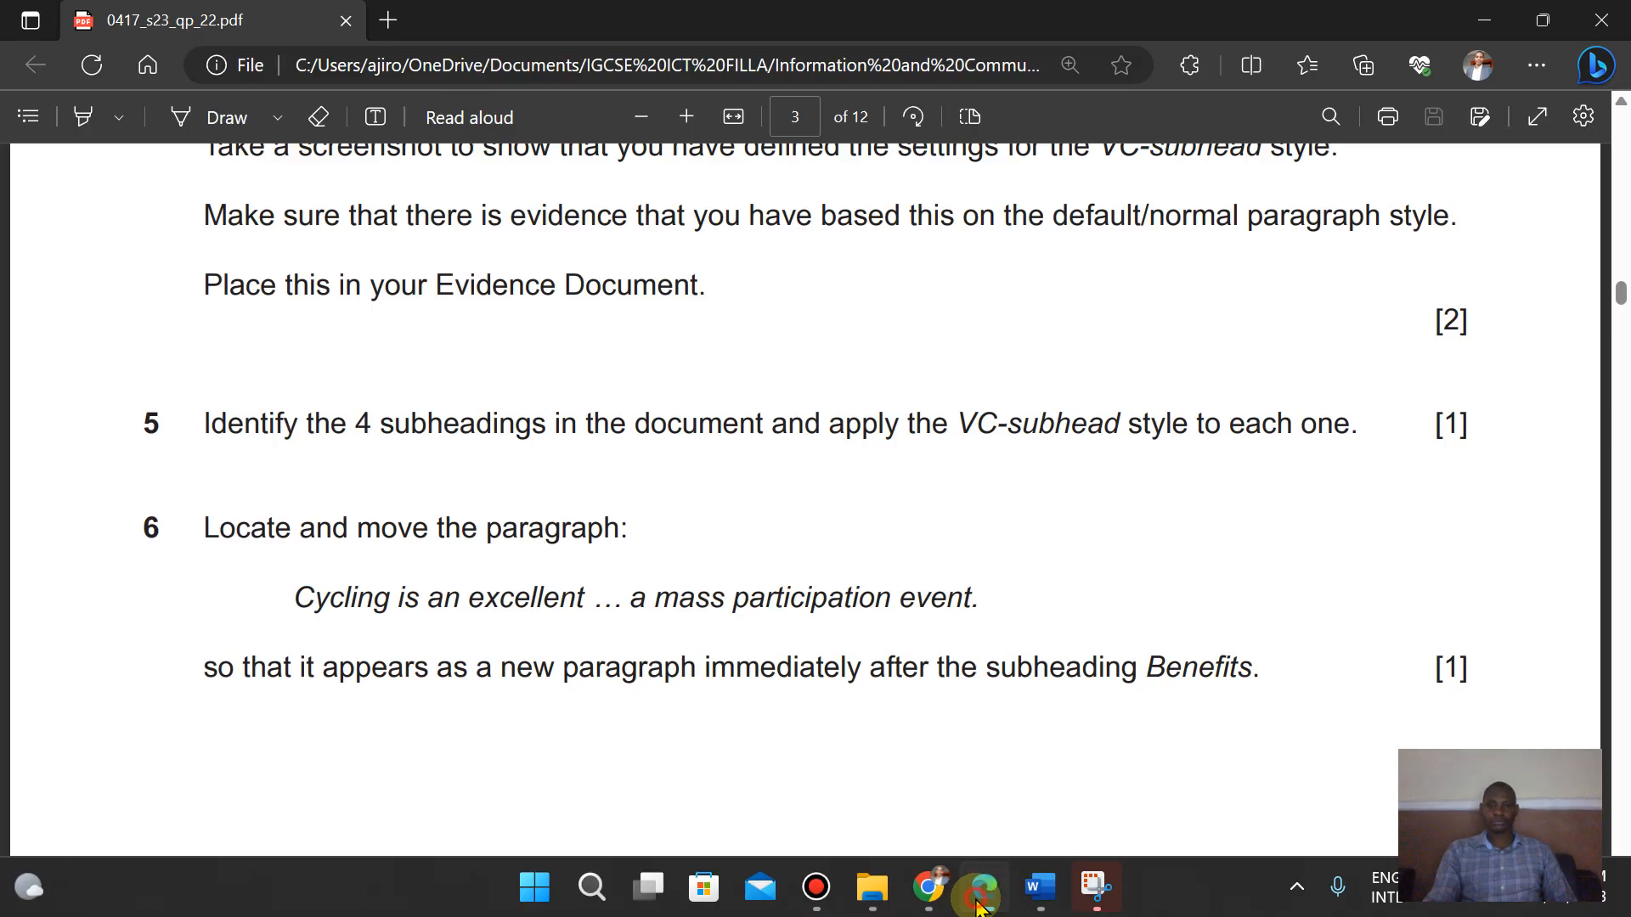
pyautogui.click(978, 906)
pyautogui.moveTo(1618, 705)
pyautogui.mouseDown()
pyautogui.moveTo(1623, 378)
pyautogui.moveTo(1623, 704)
pyautogui.mouseUp()
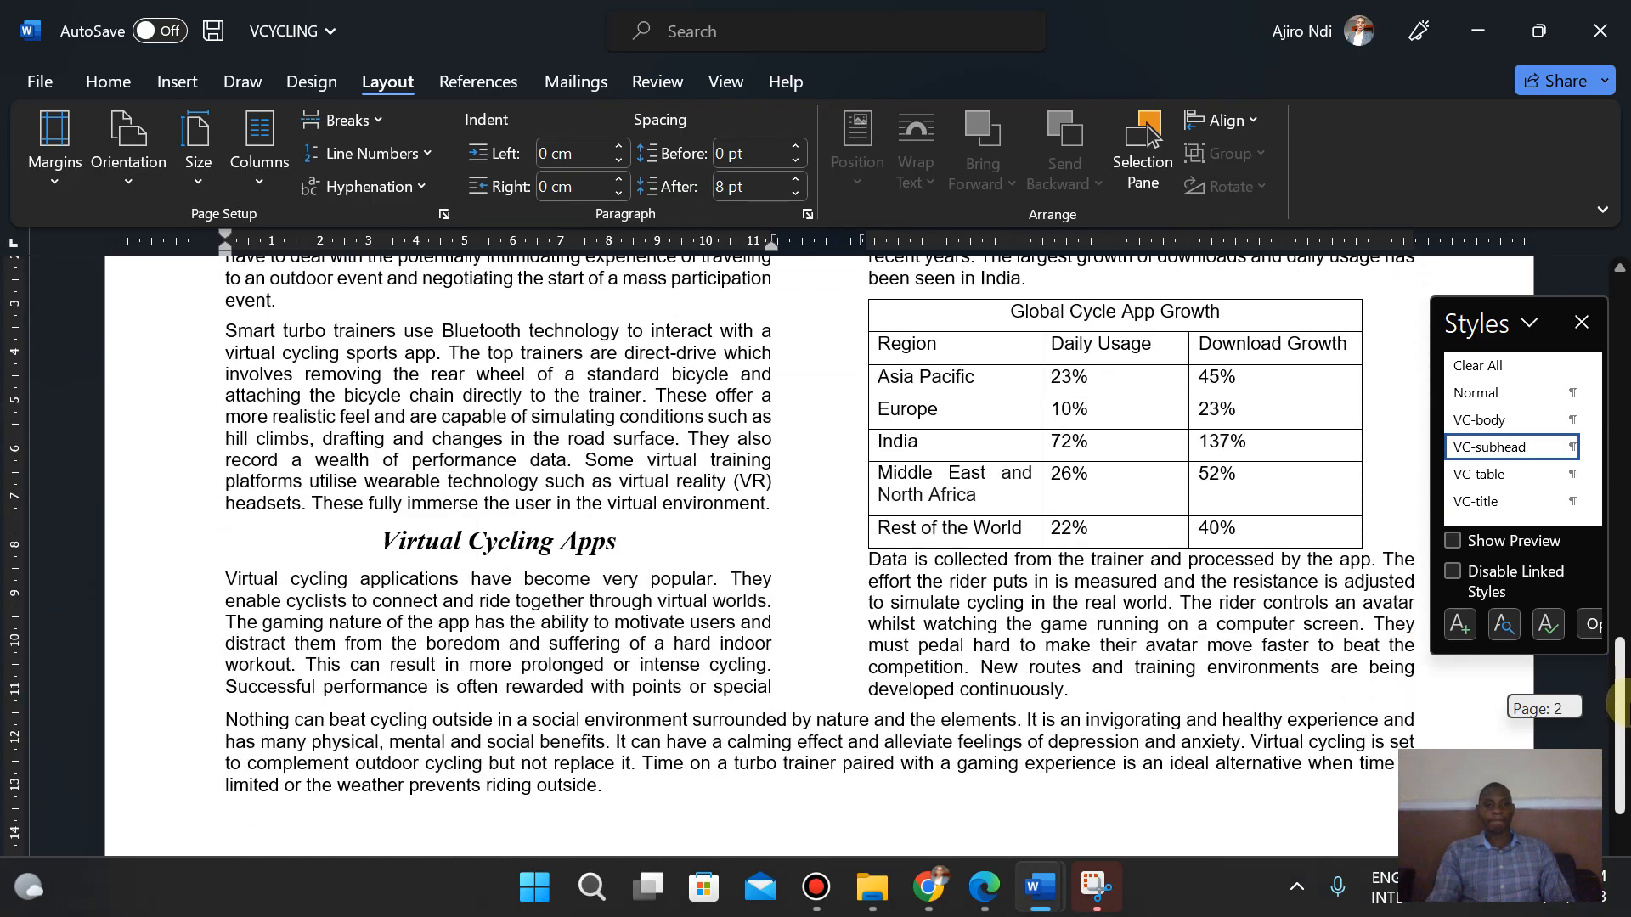
pyautogui.click(981, 892)
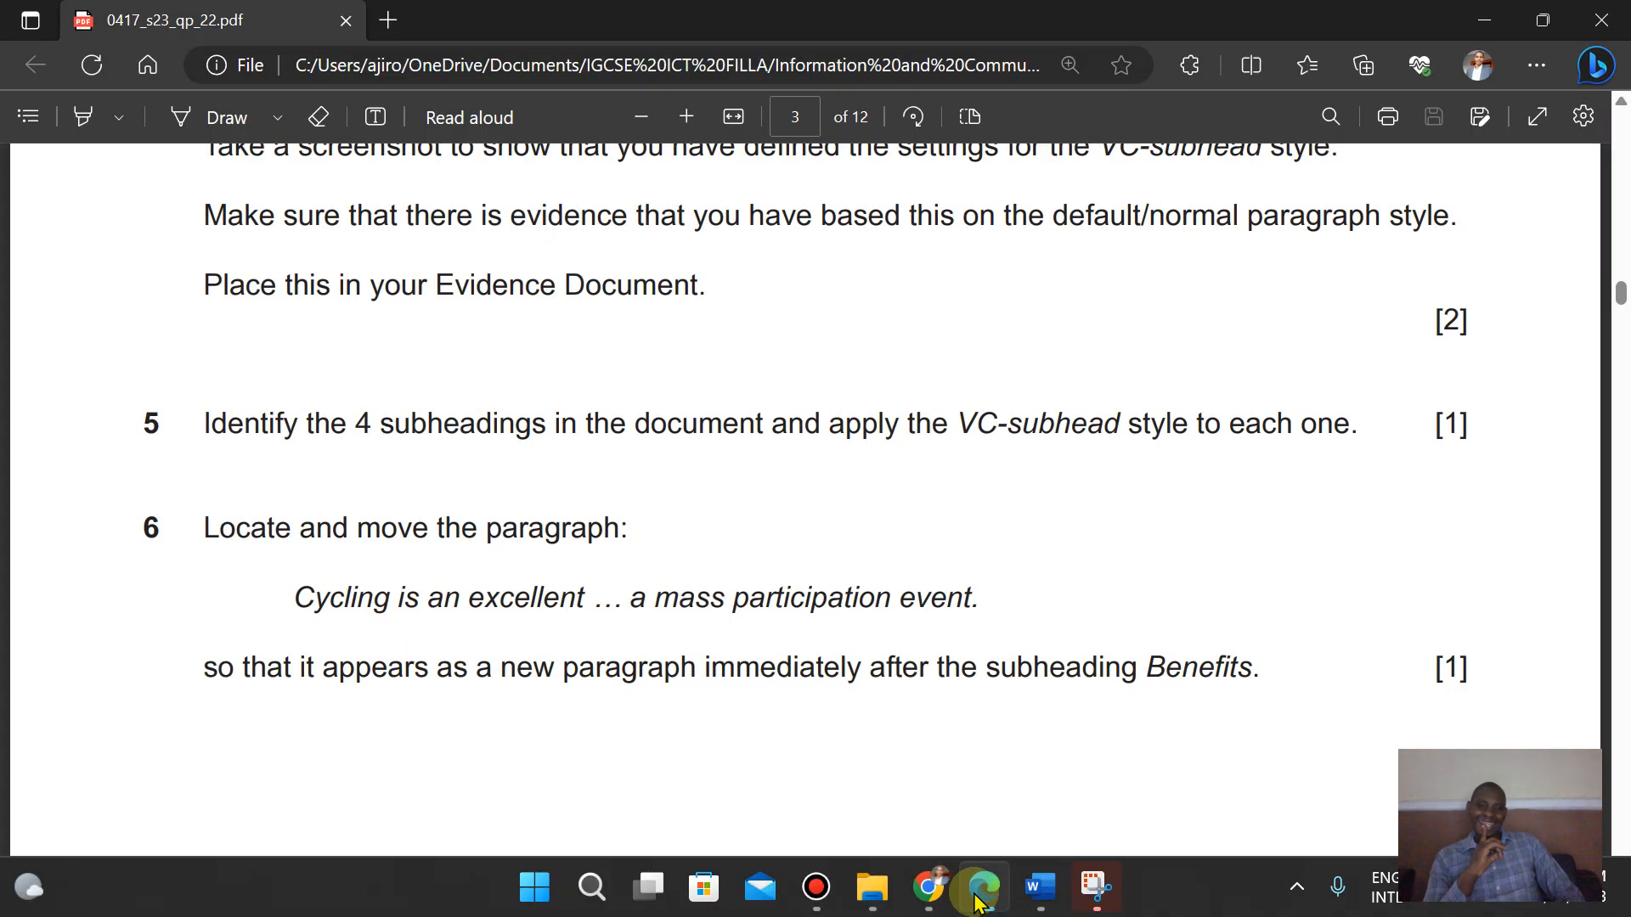
pyautogui.click(979, 892)
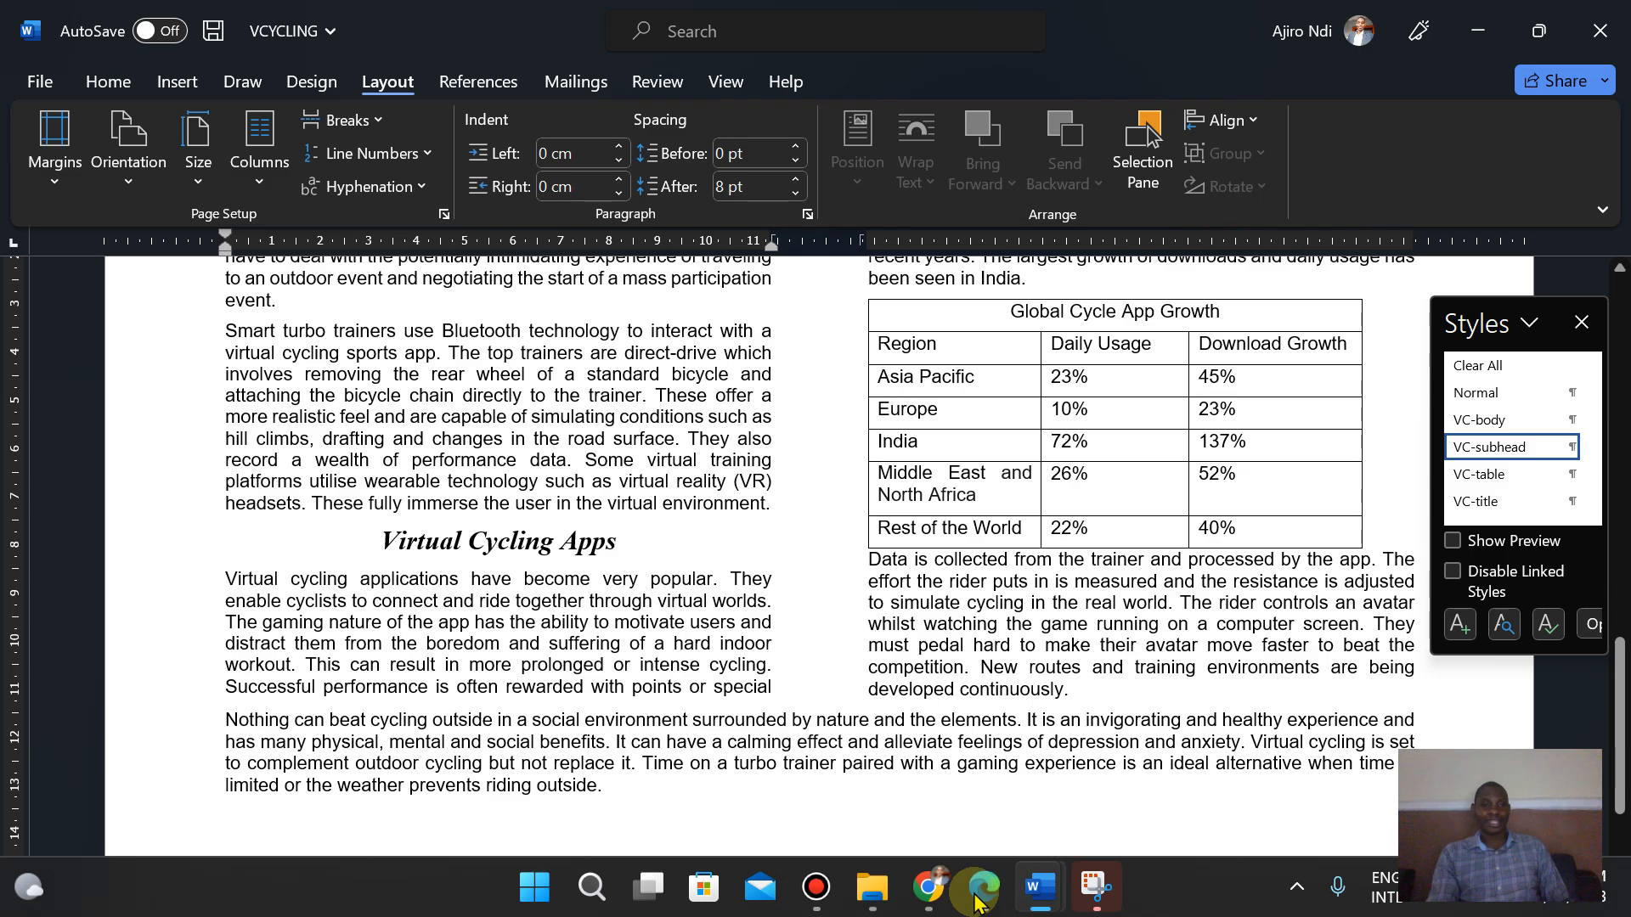
# - Search the document for "cycling is an" to locate the paragraph to move
pyautogui.click(113, 91)
pyautogui.click(1407, 120)
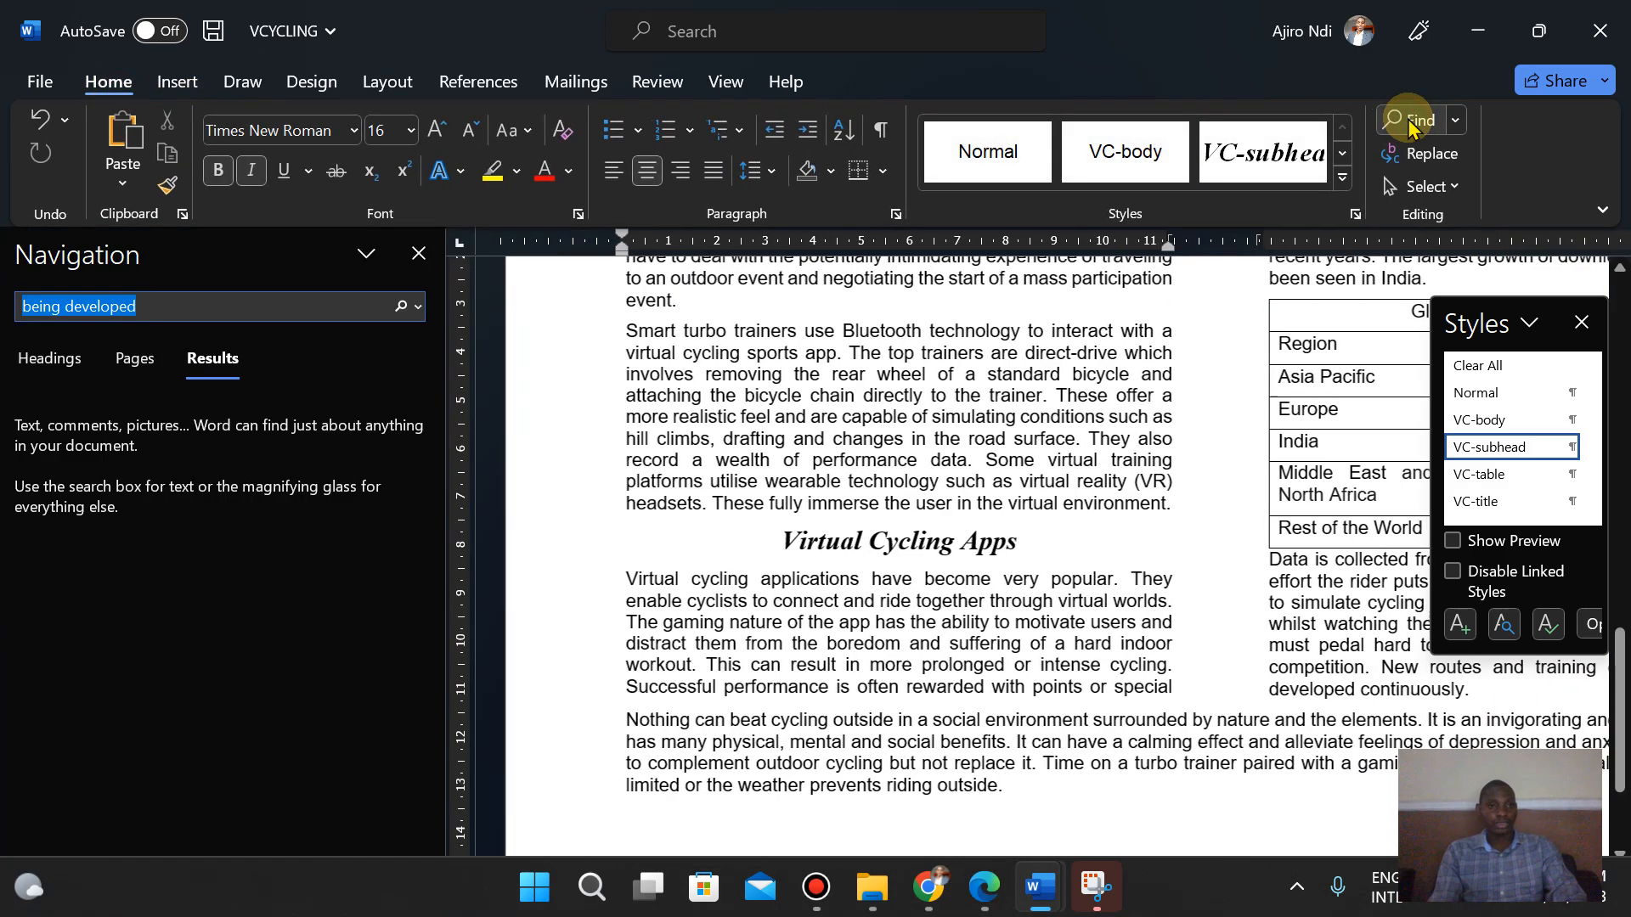
pyautogui.write('cycling')
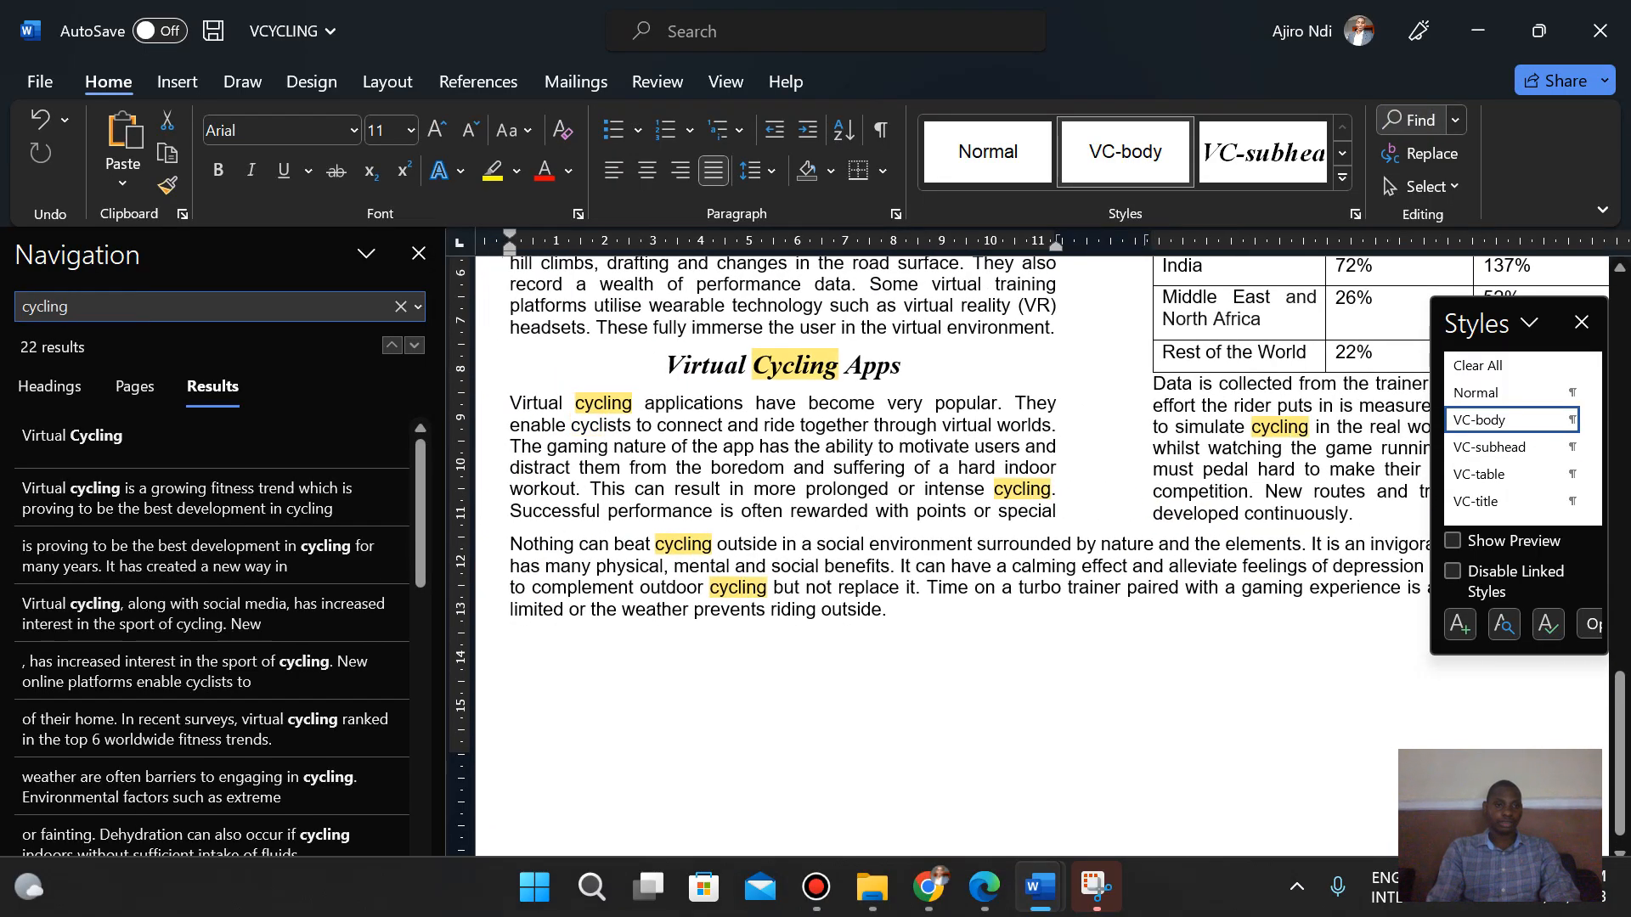
pyautogui.write(' is an')
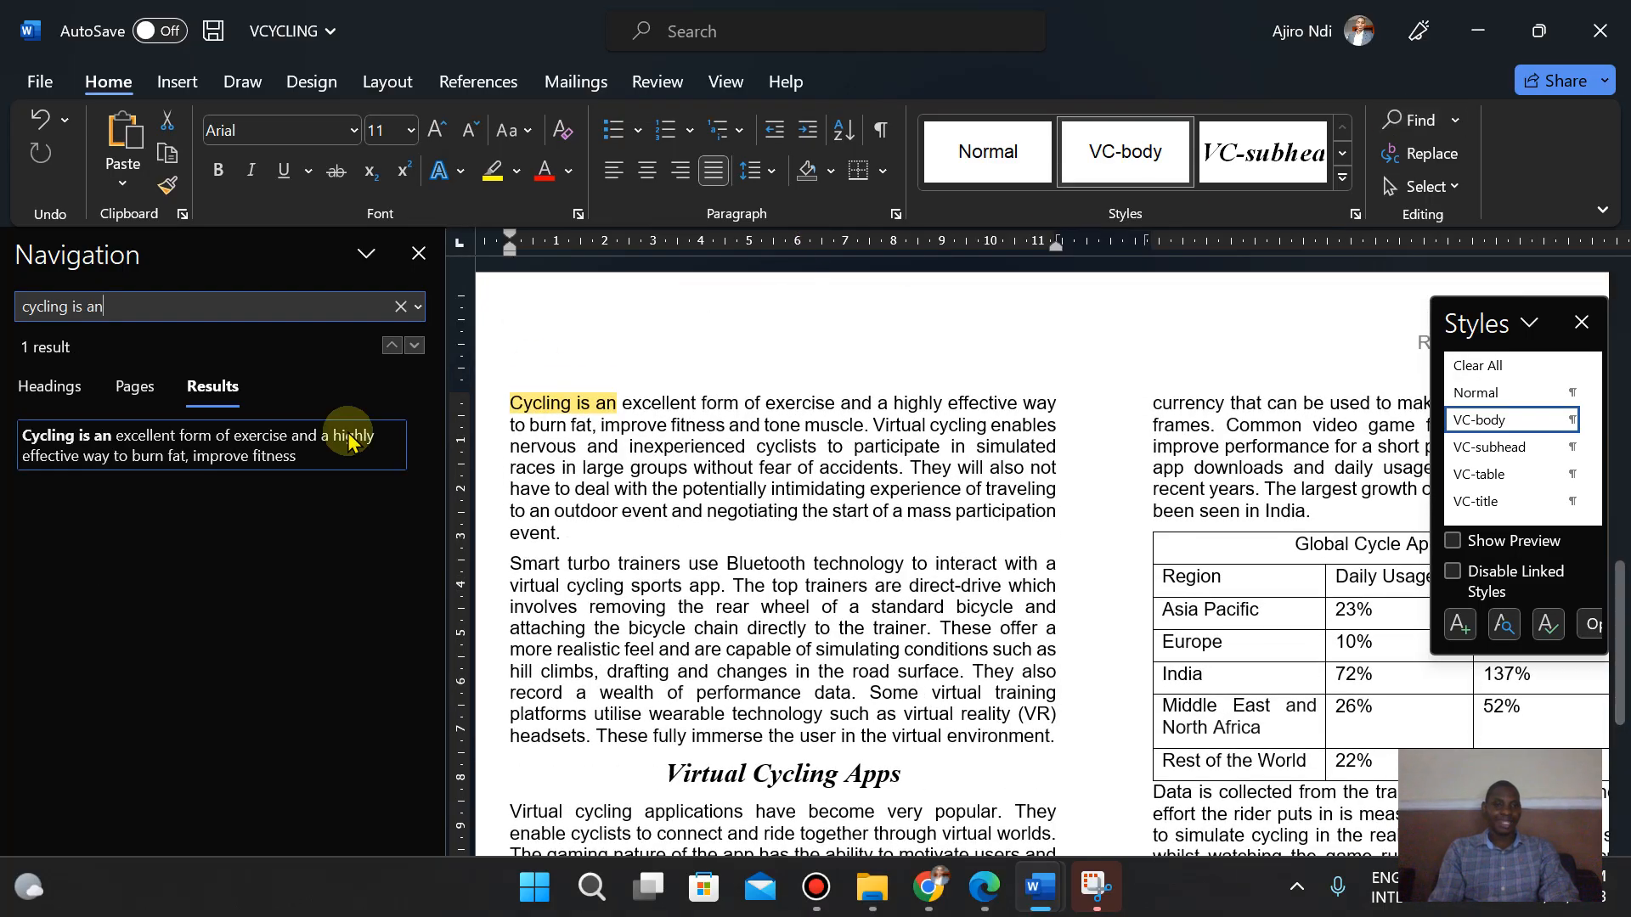
# - Compare the located paragraph with task 6 in the exam paper and close the search pane
pyautogui.click(985, 888)
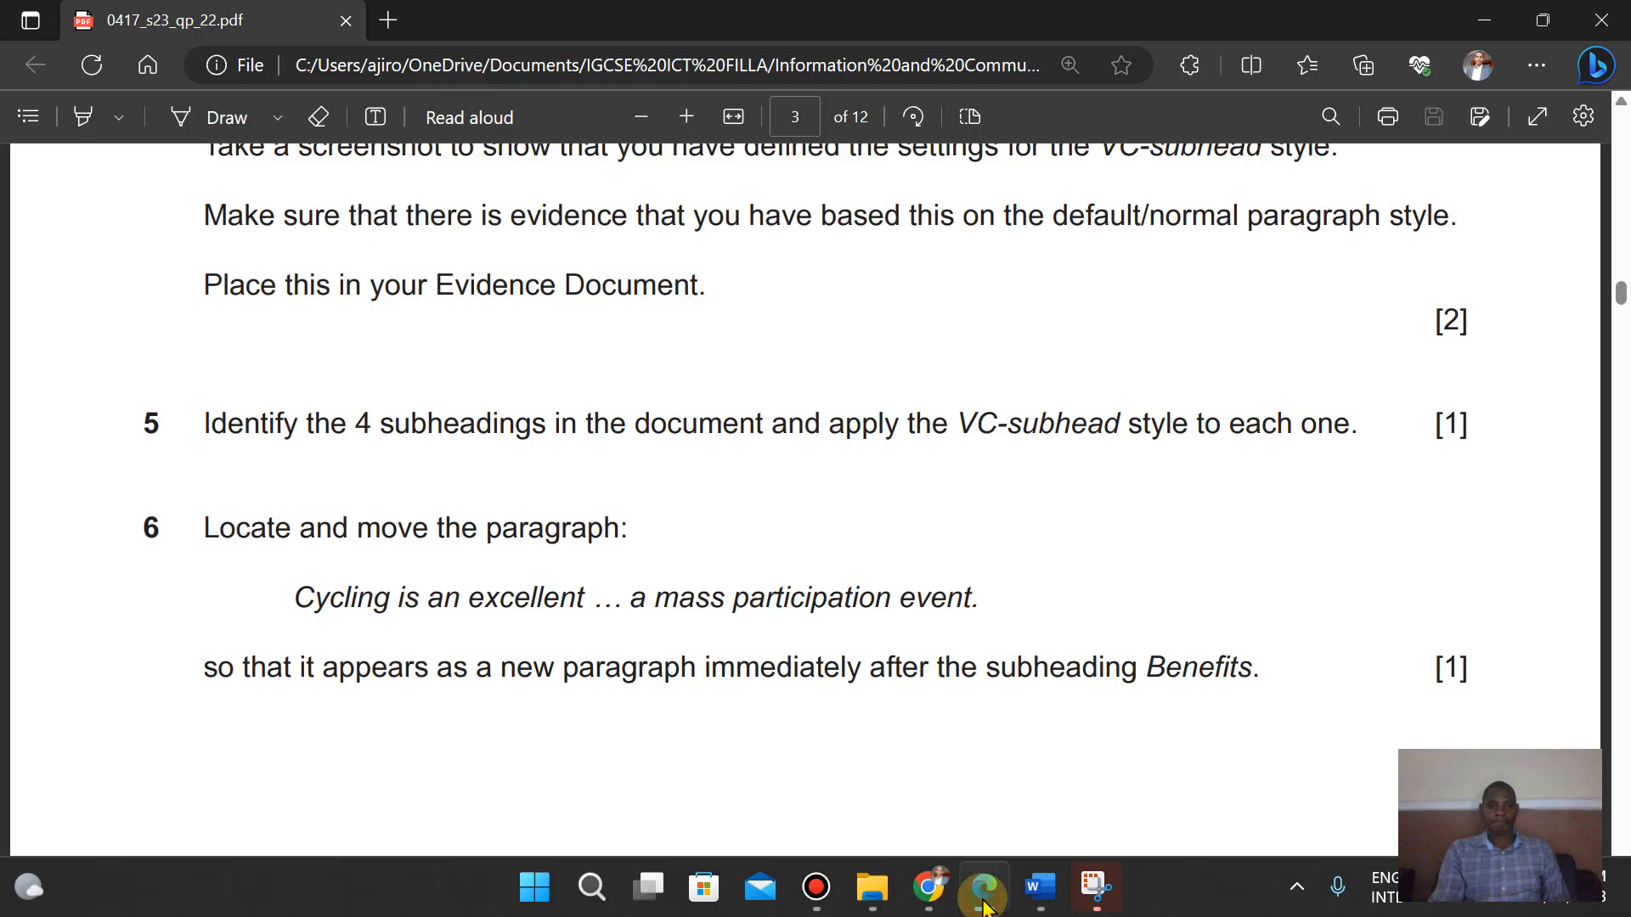
pyautogui.click(985, 906)
pyautogui.click(986, 906)
pyautogui.click(985, 906)
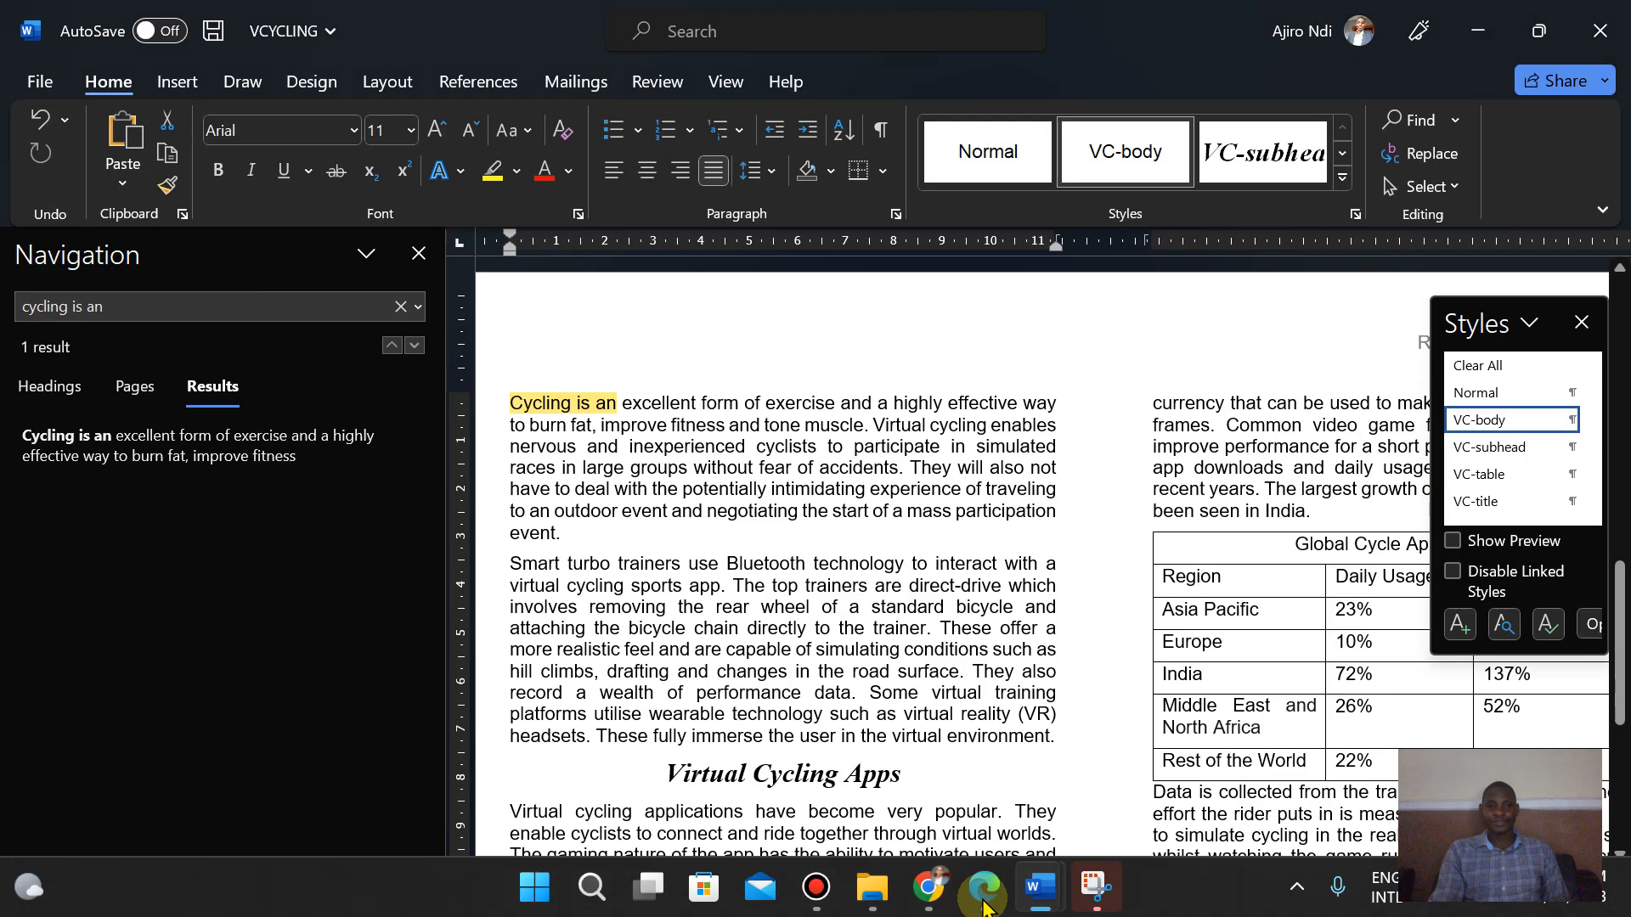
pyautogui.click(511, 402)
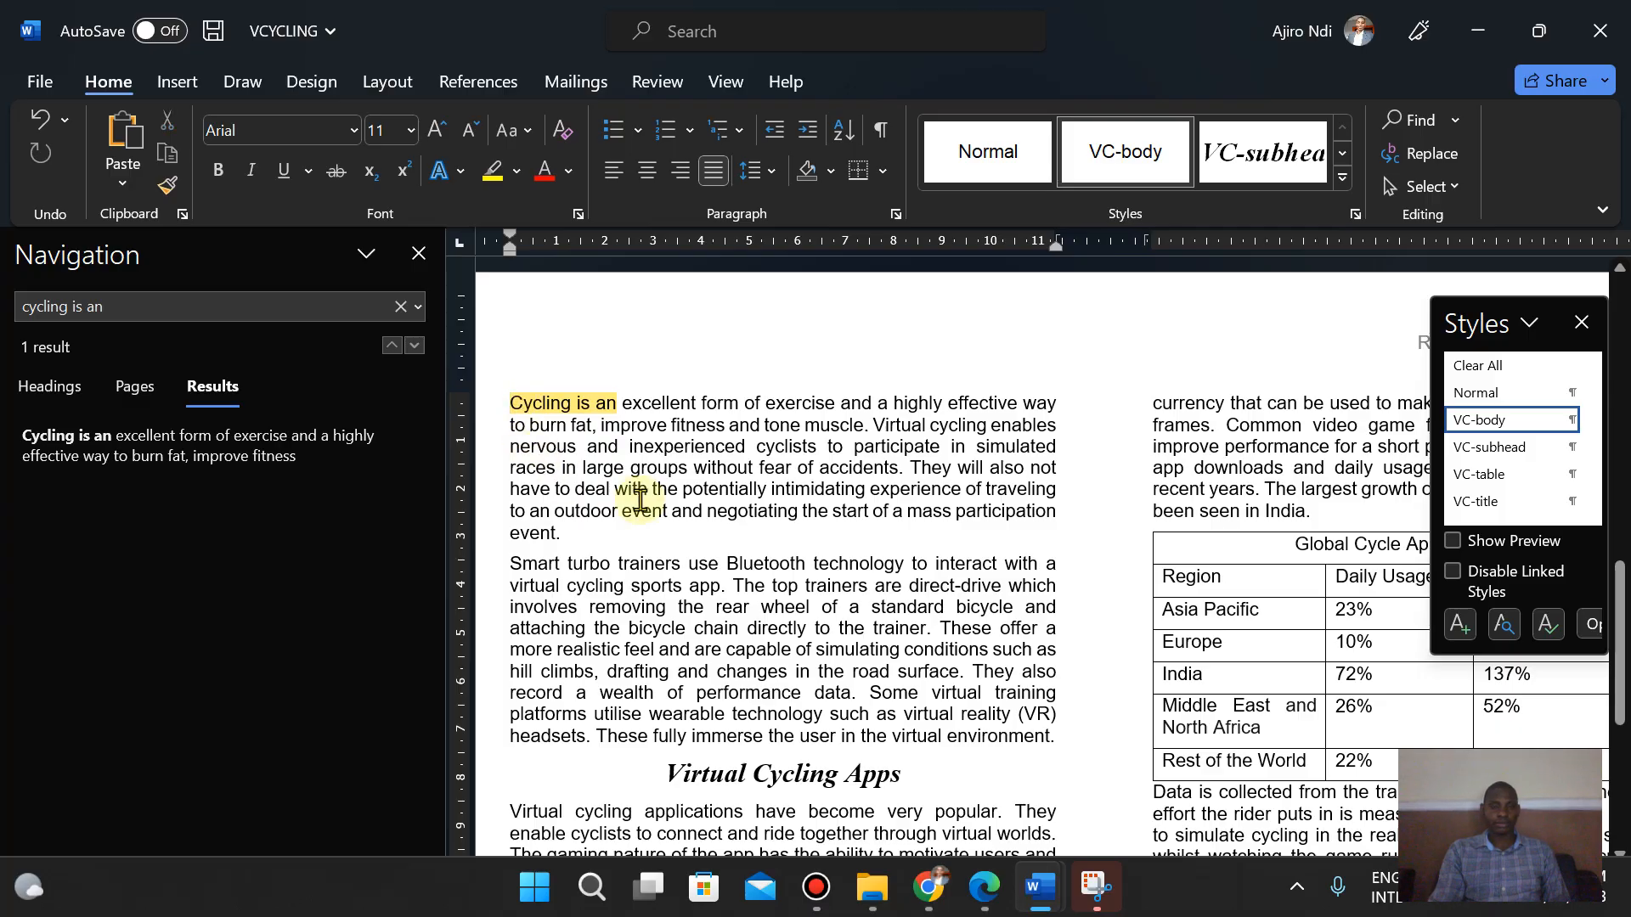
pyautogui.click(419, 253)
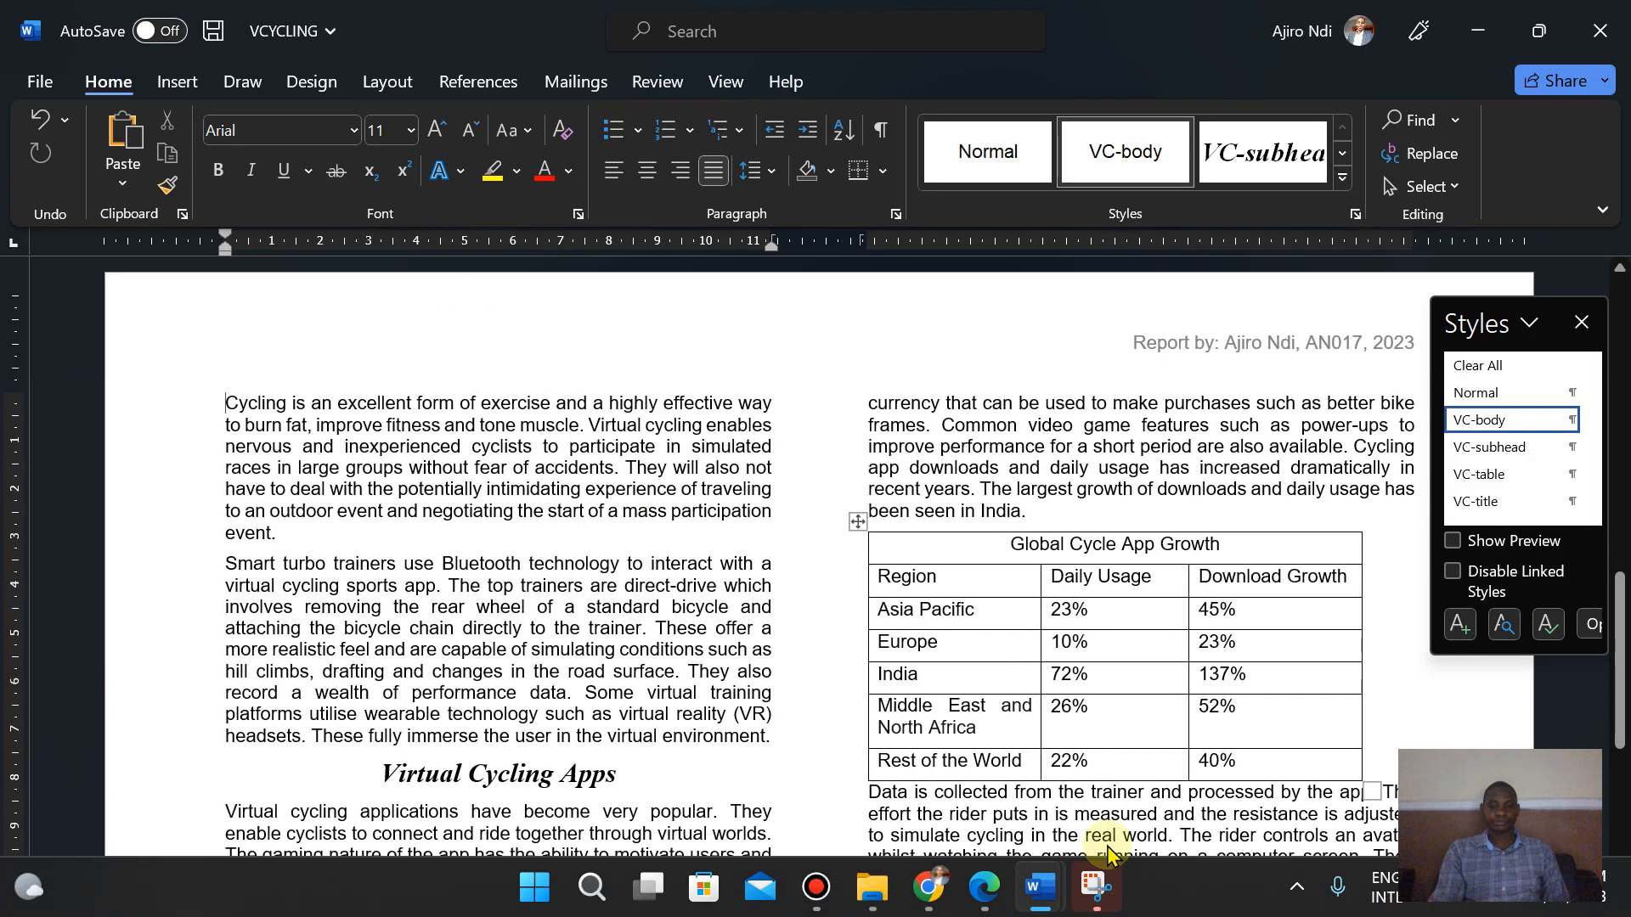
pyautogui.click(990, 899)
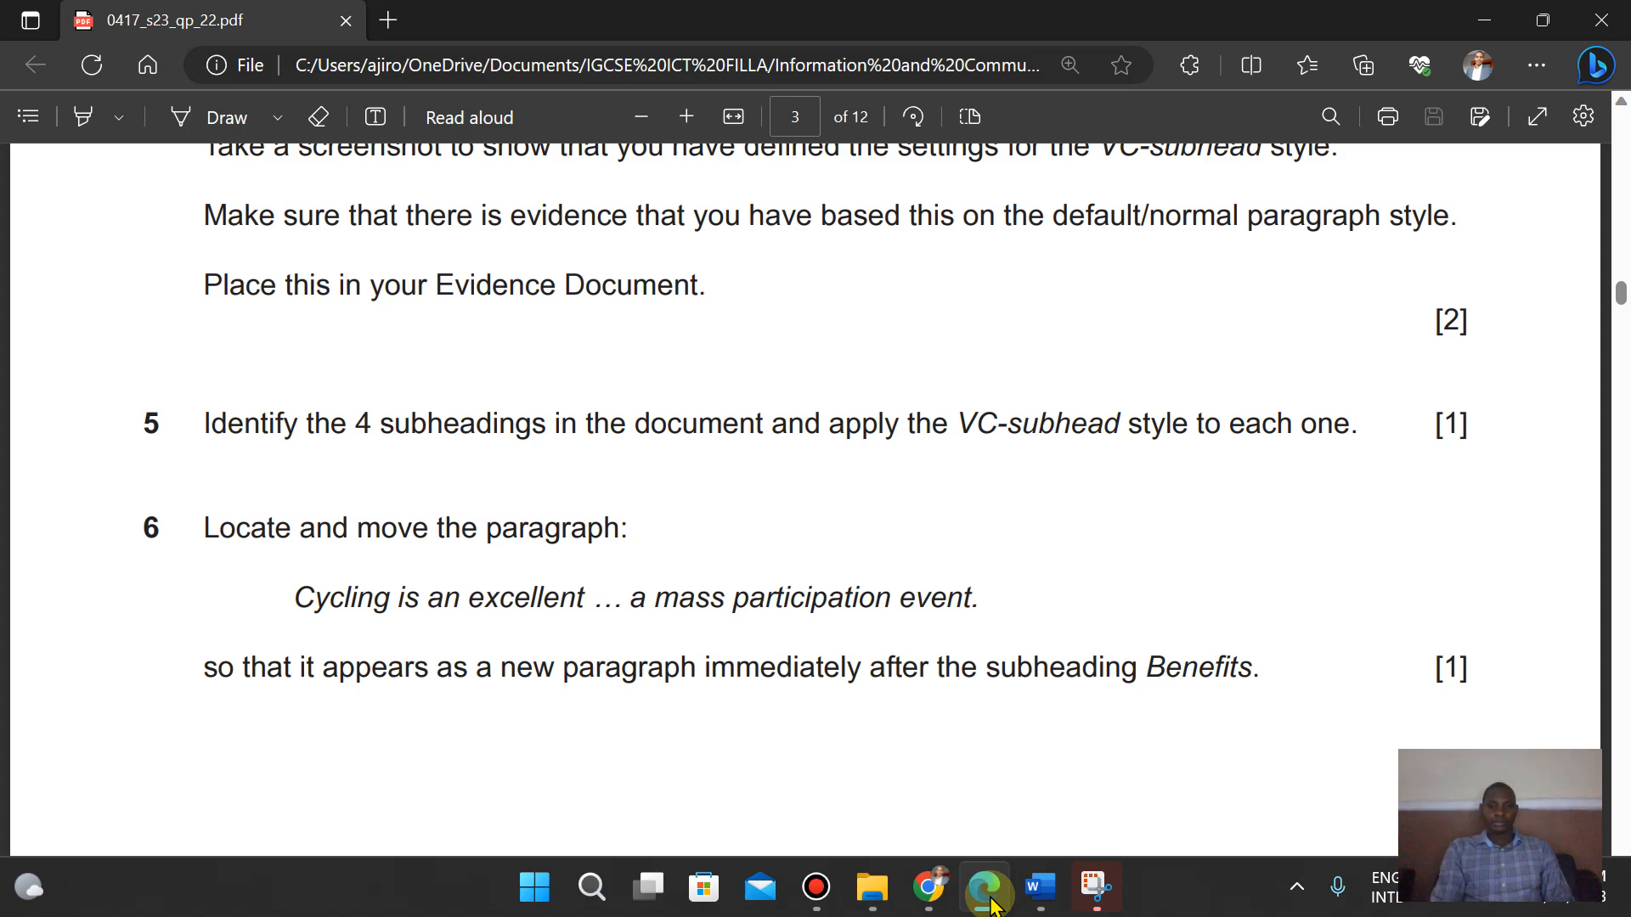
pyautogui.click(990, 898)
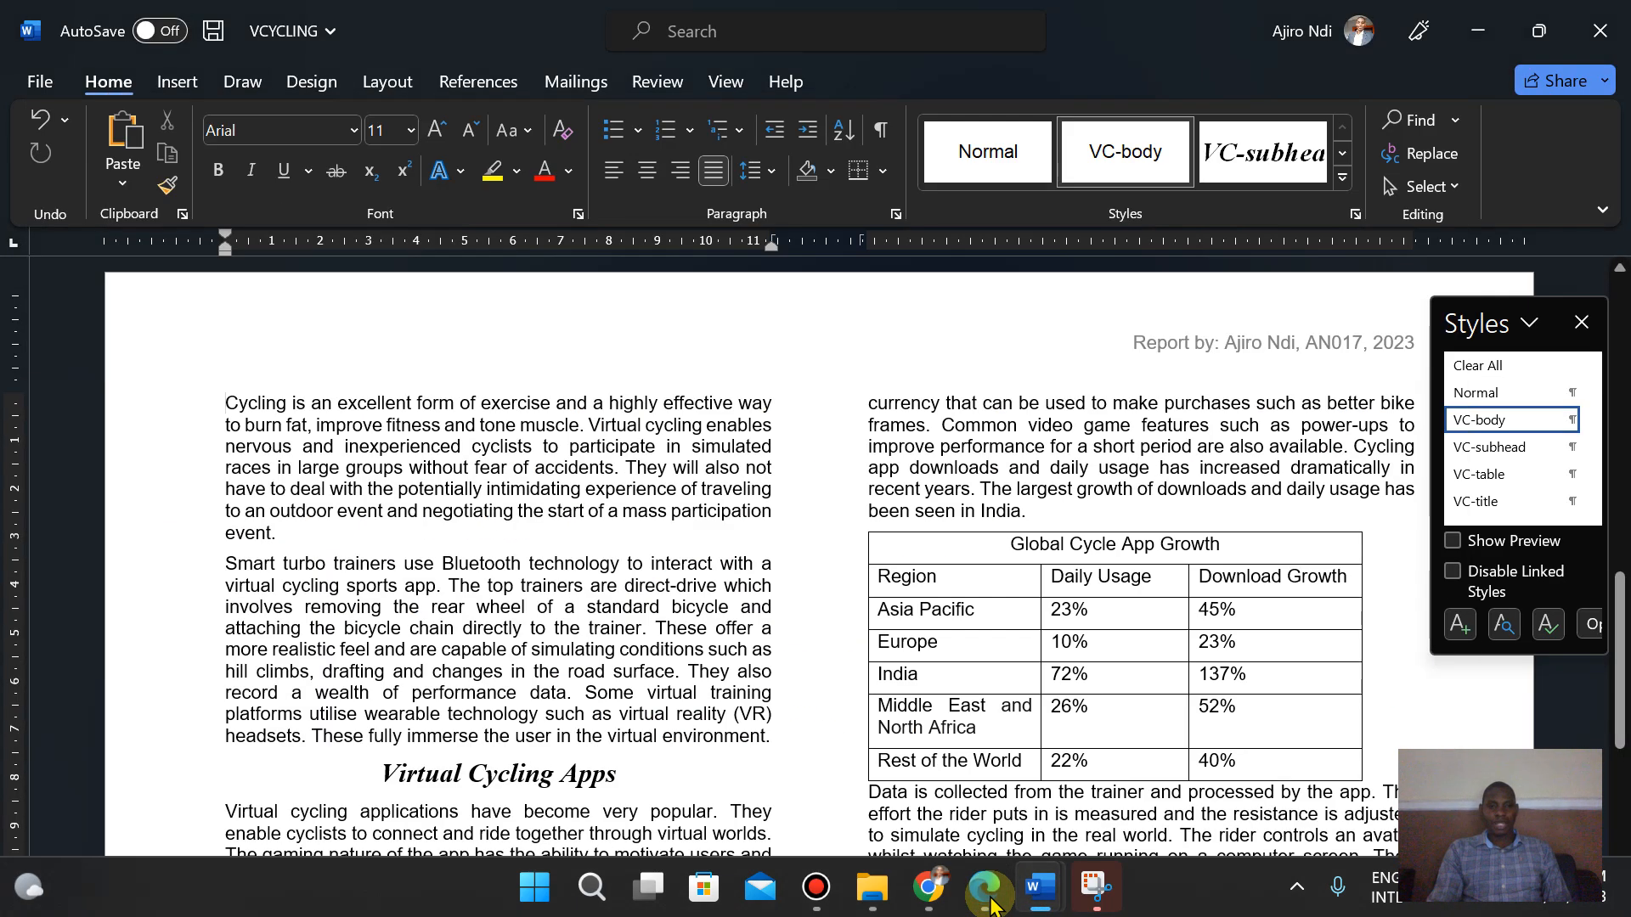
pyautogui.click(990, 899)
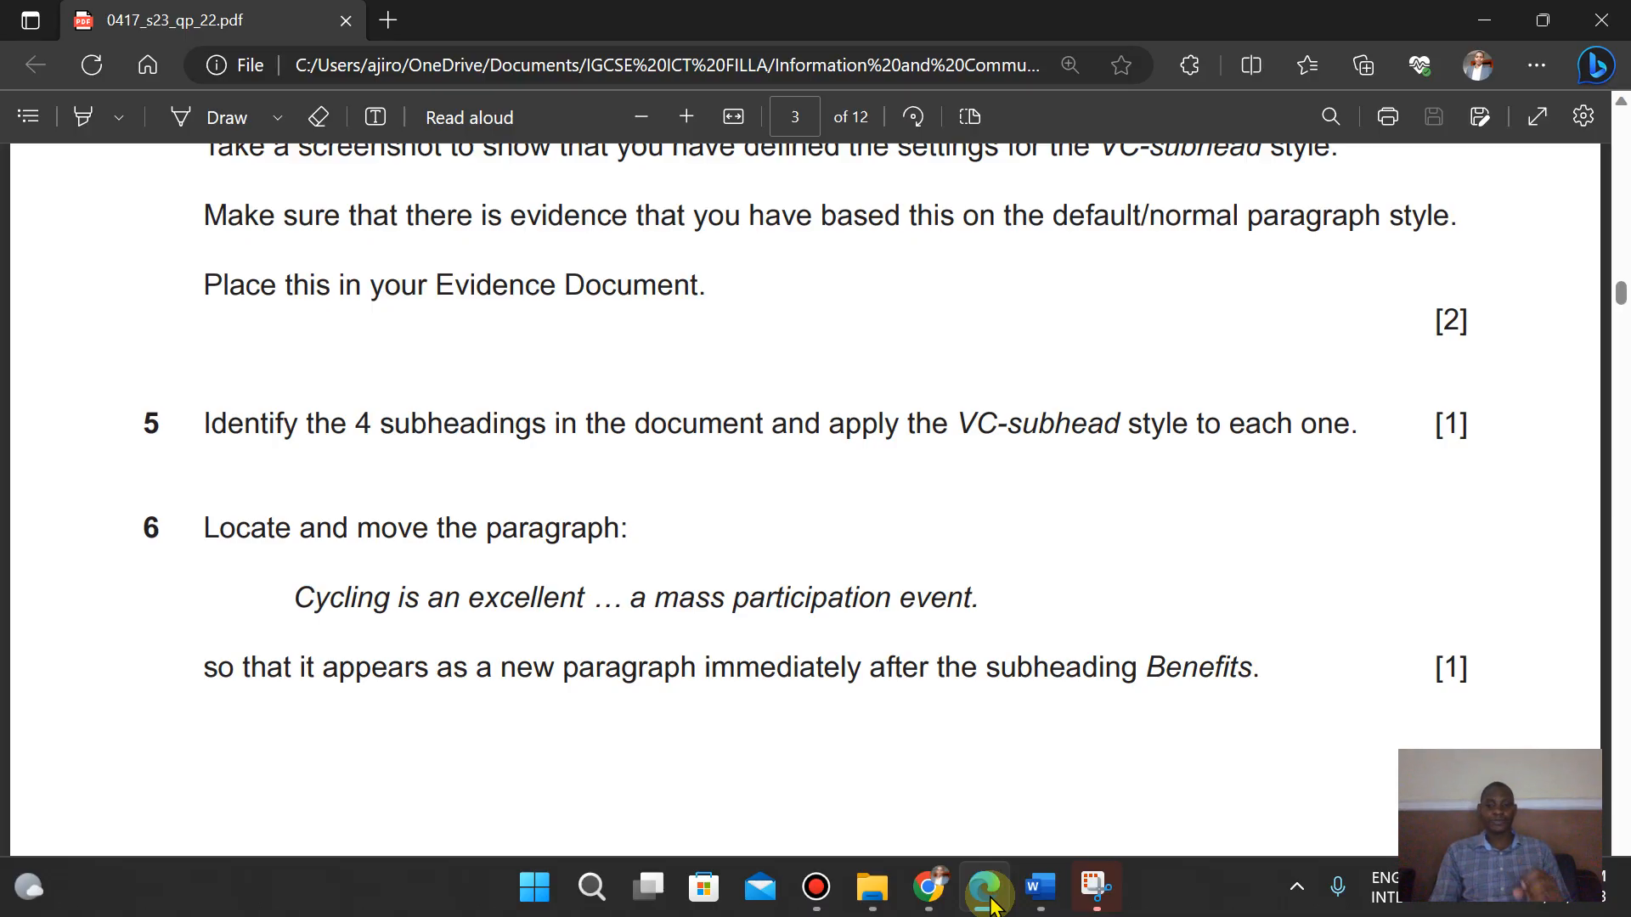
pyautogui.hotkey('alt', 'Tab')
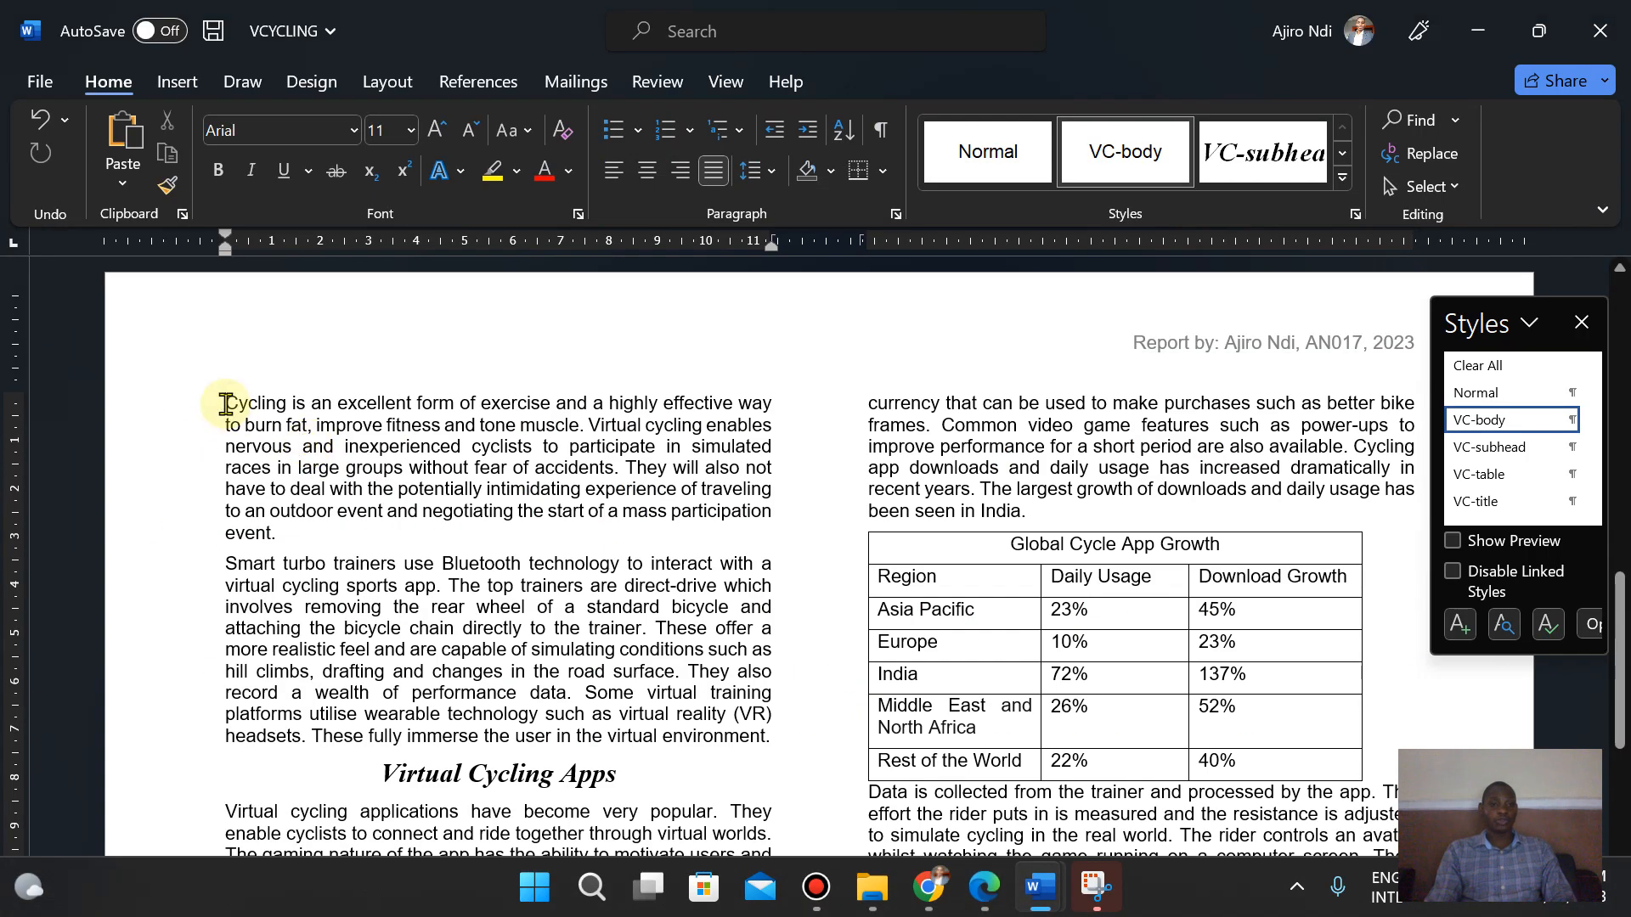
# - Cut the paragraph from "Cycling is an excellent" to "a mass participation event." and remove the leftover empty line
pyautogui.moveTo(226, 404); pyautogui.dragTo(285, 536)
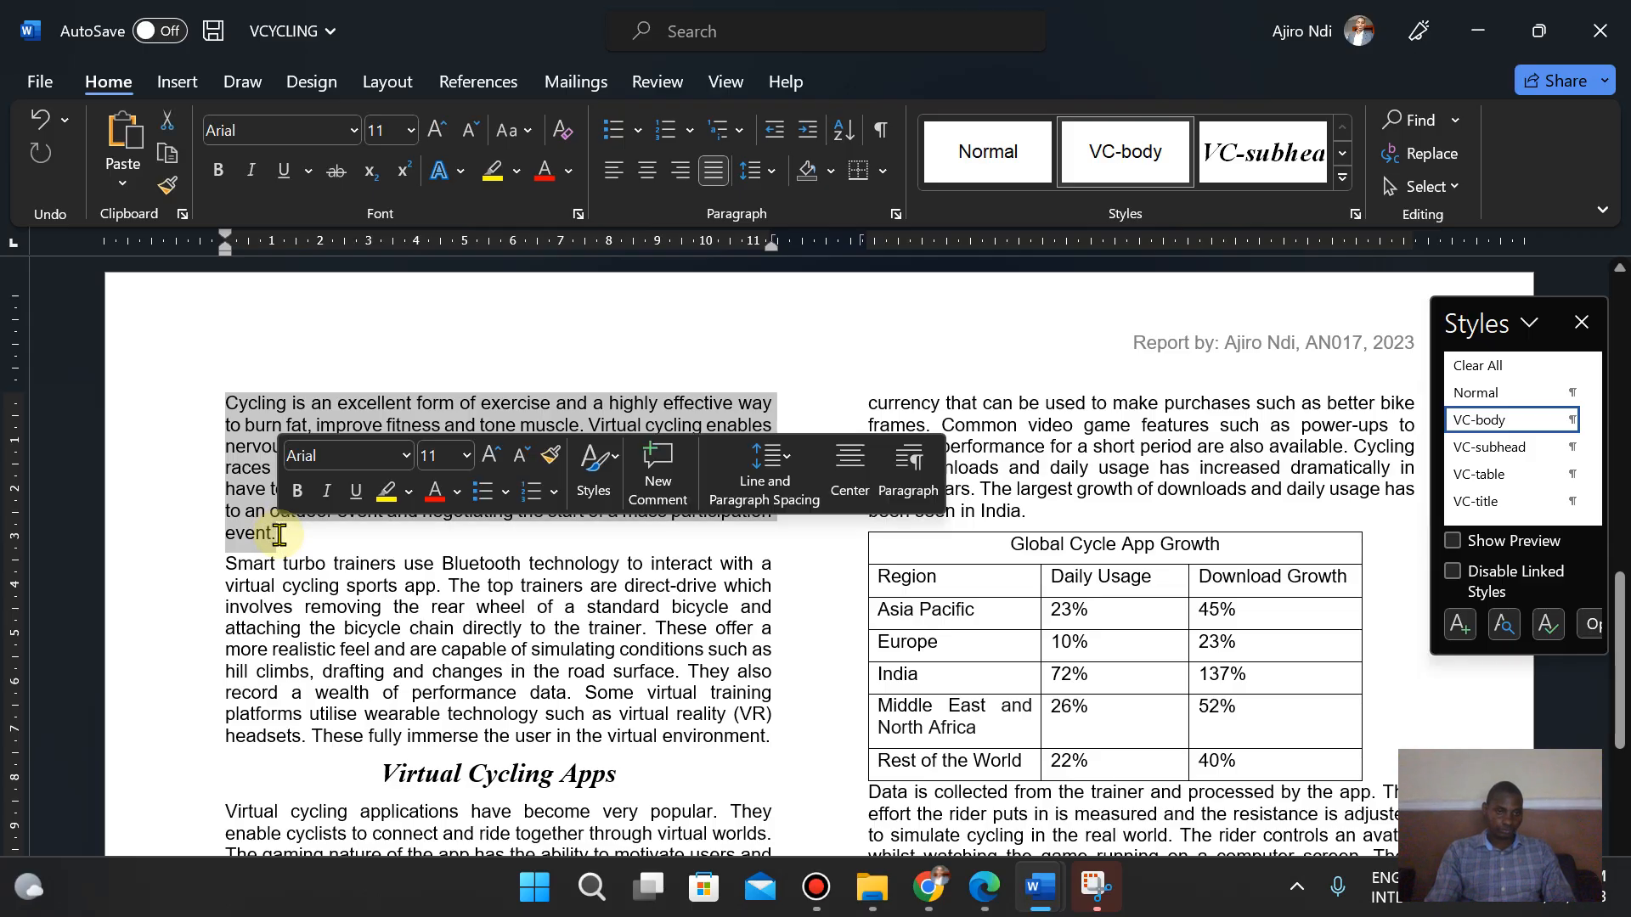
pyautogui.rightClick(238, 431)
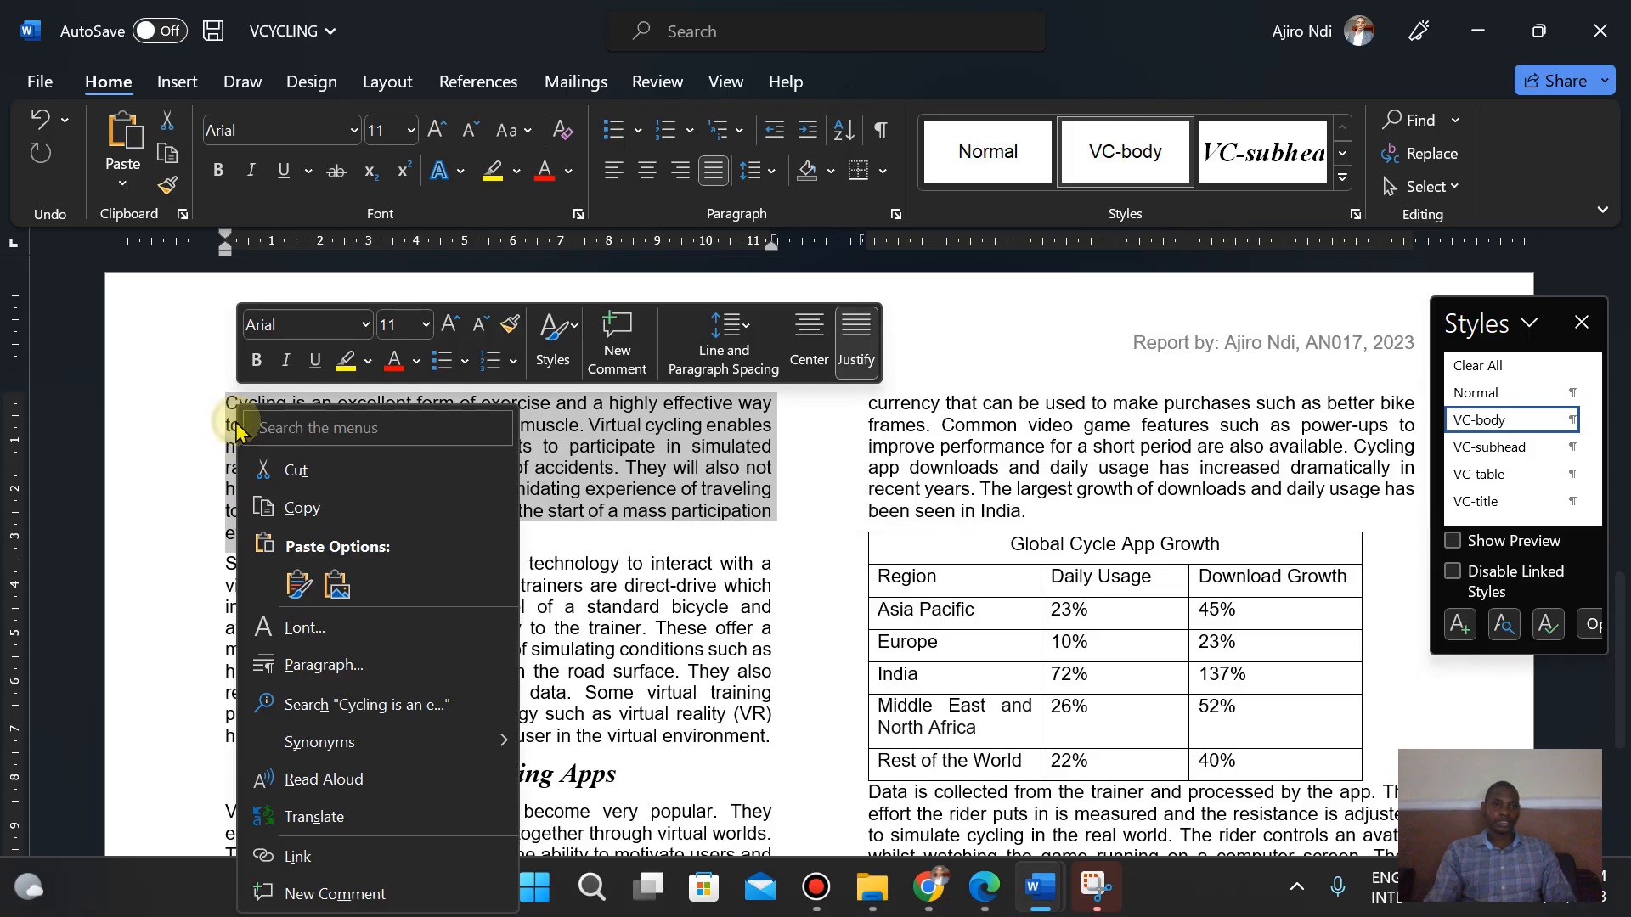
pyautogui.click(289, 466)
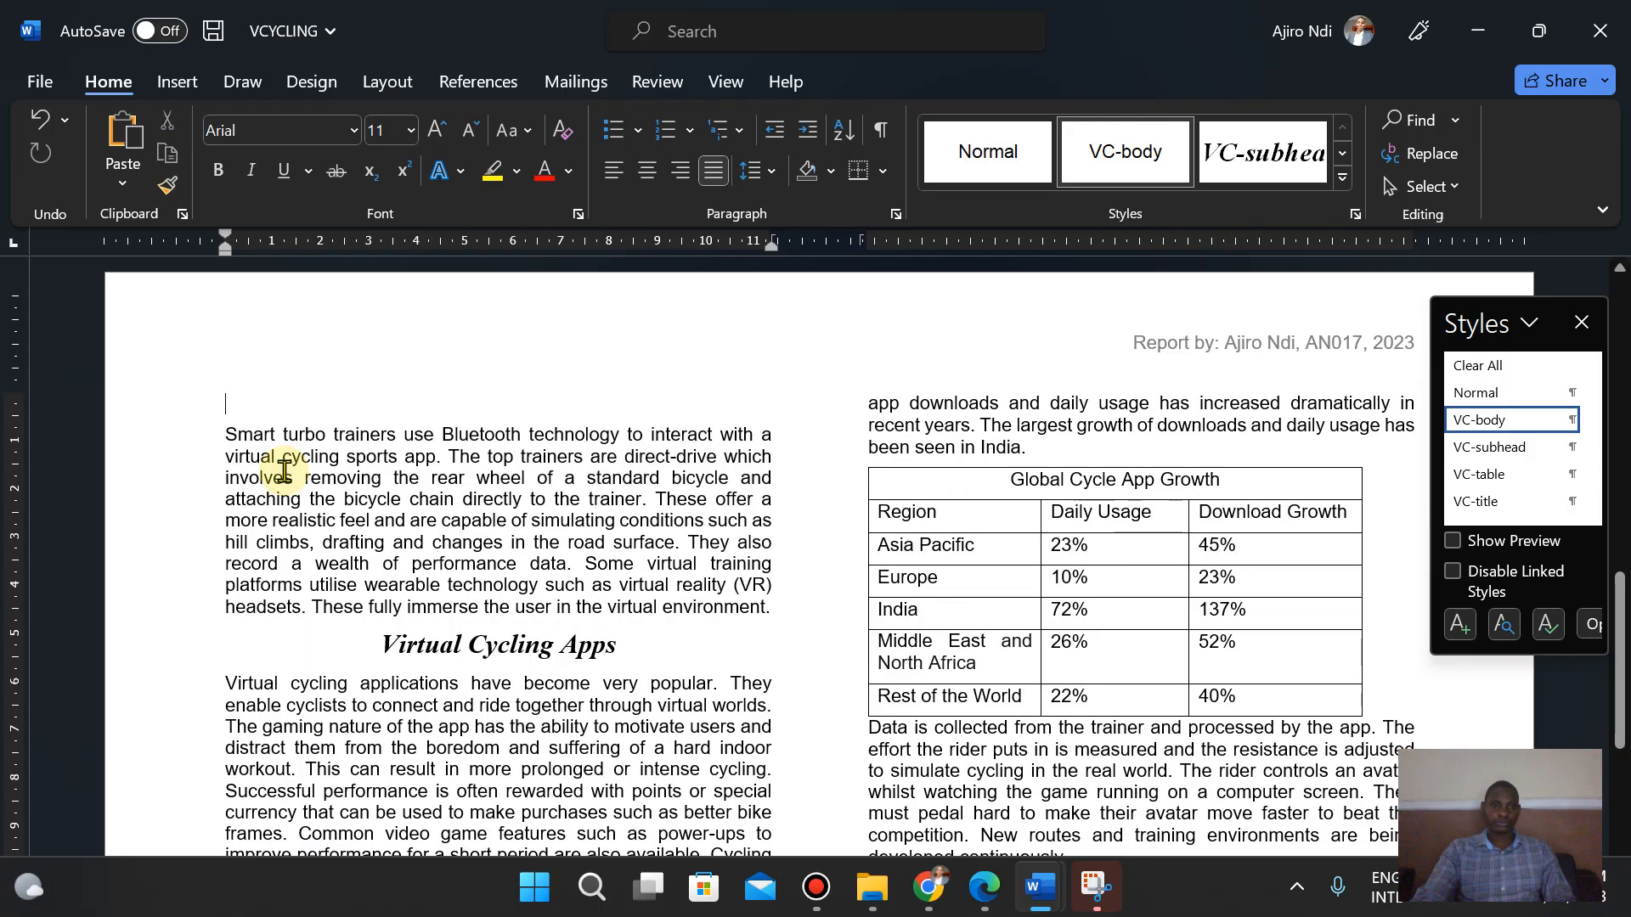
pyautogui.press('Delete')
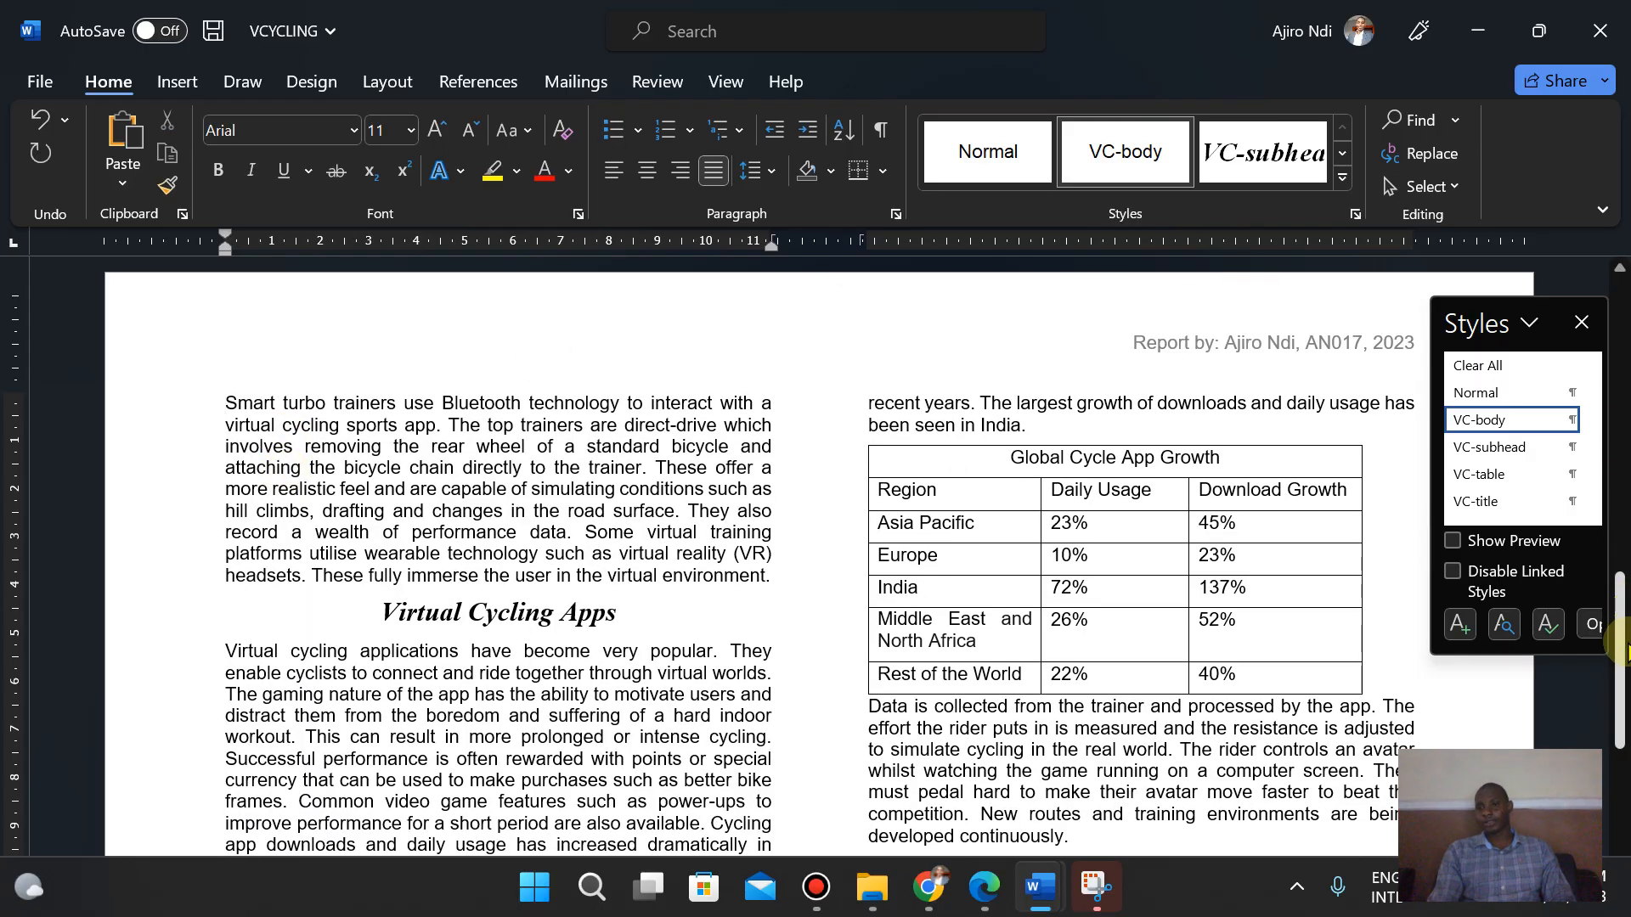
# - Paste the cut paragraph as a new paragraph immediately after the Benefits subheading
pyautogui.moveTo(1618, 650); pyautogui.dragTo(1618, 374)
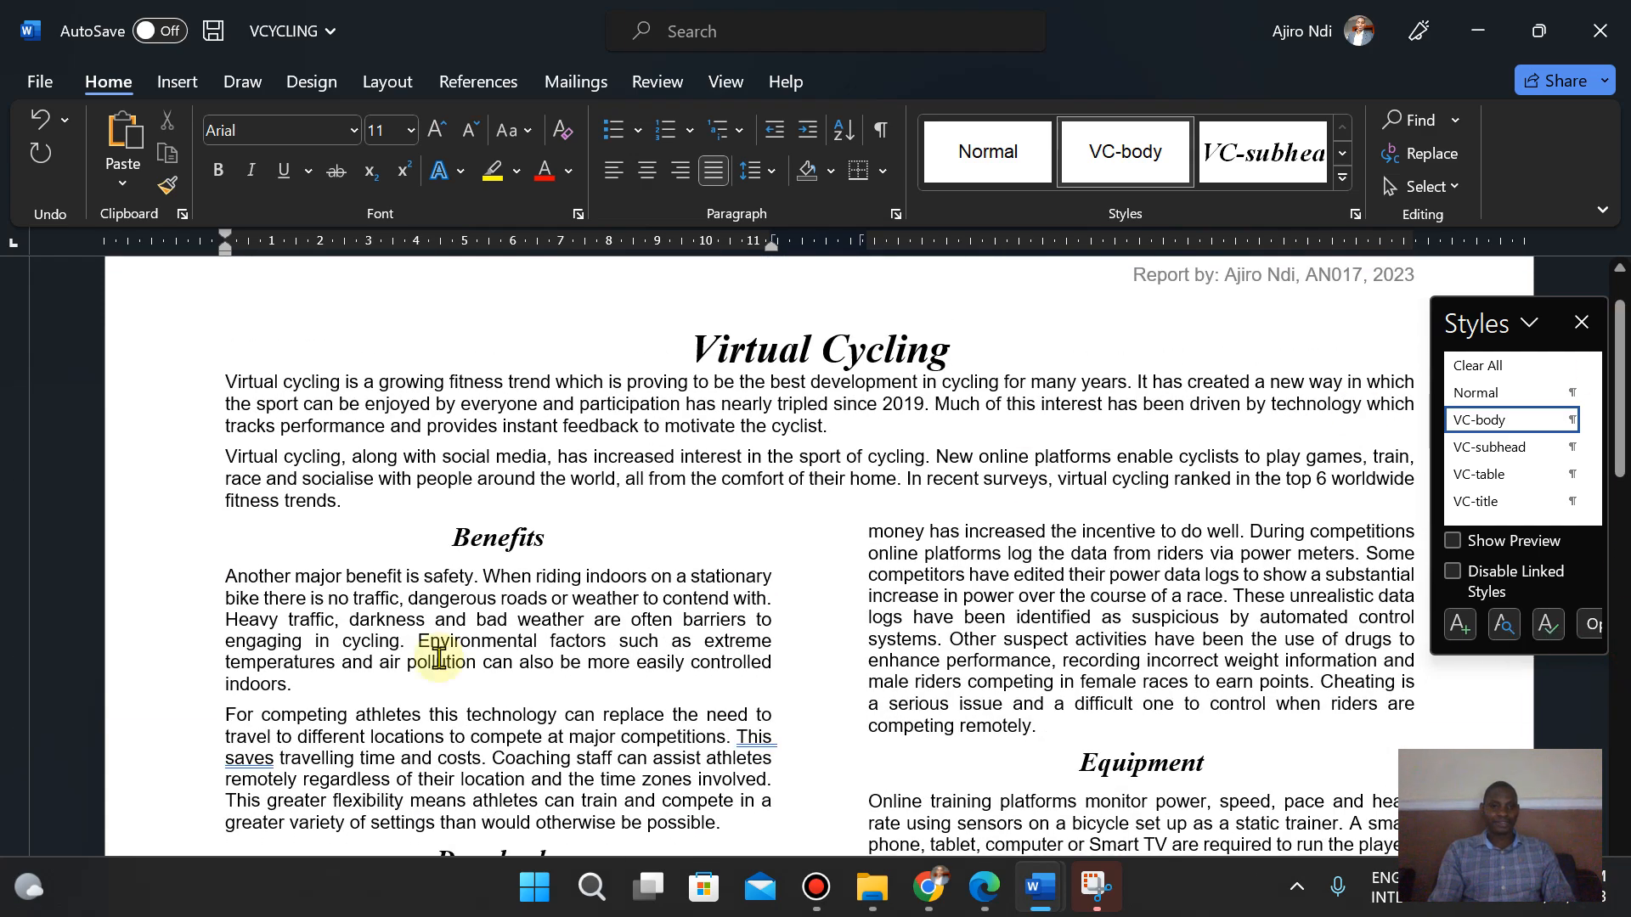
pyautogui.click(224, 577)
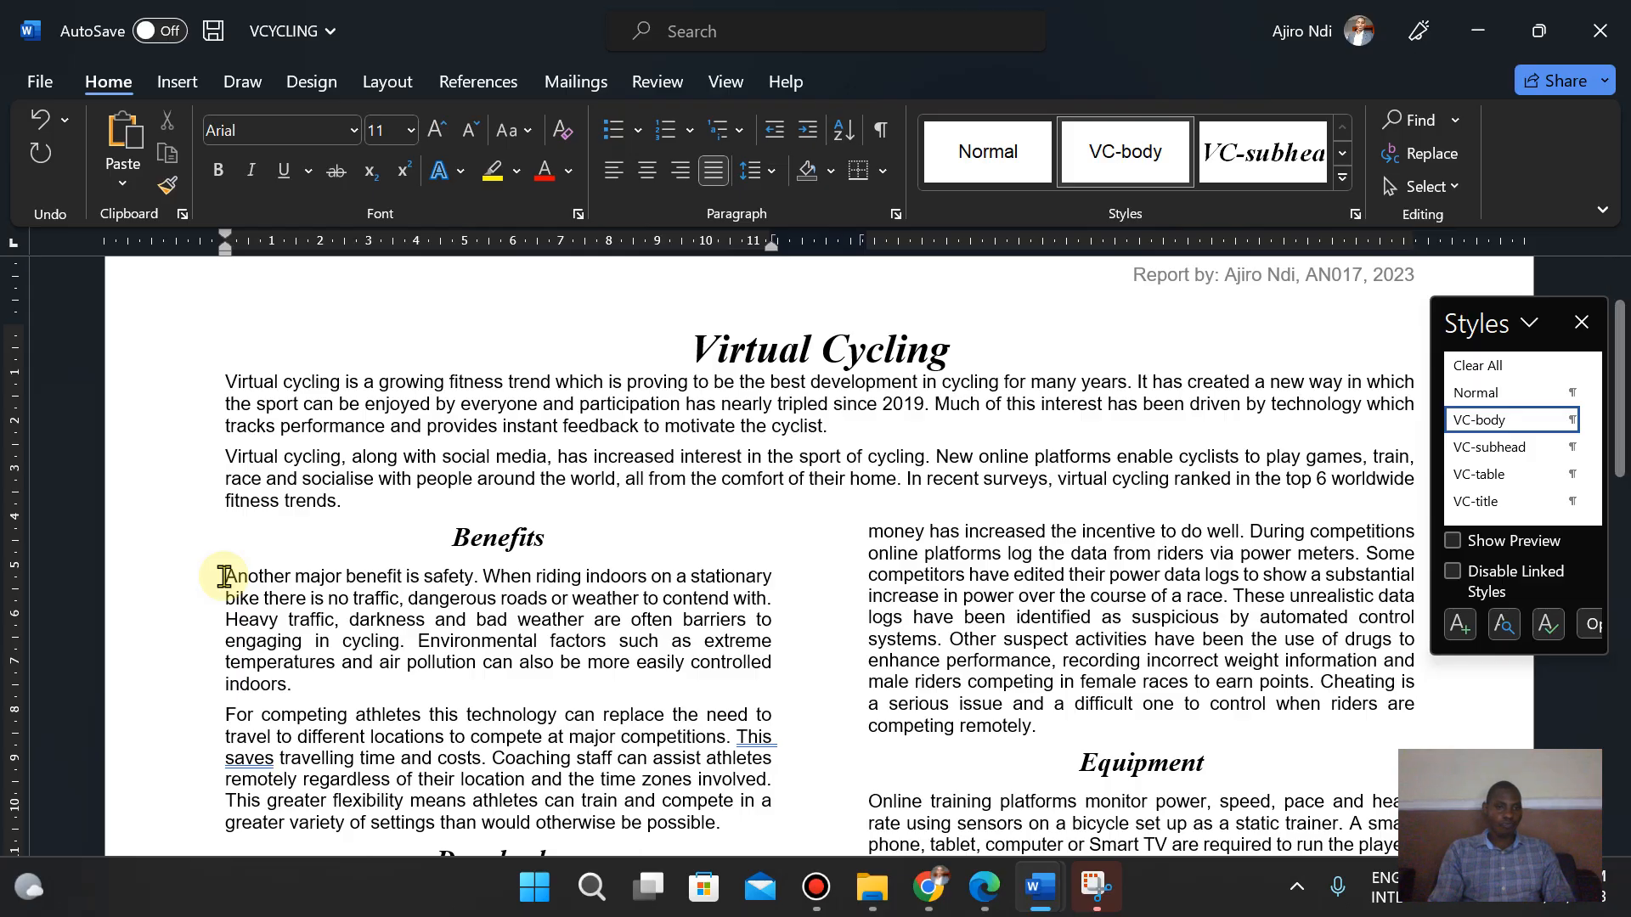
pyautogui.press('Return')
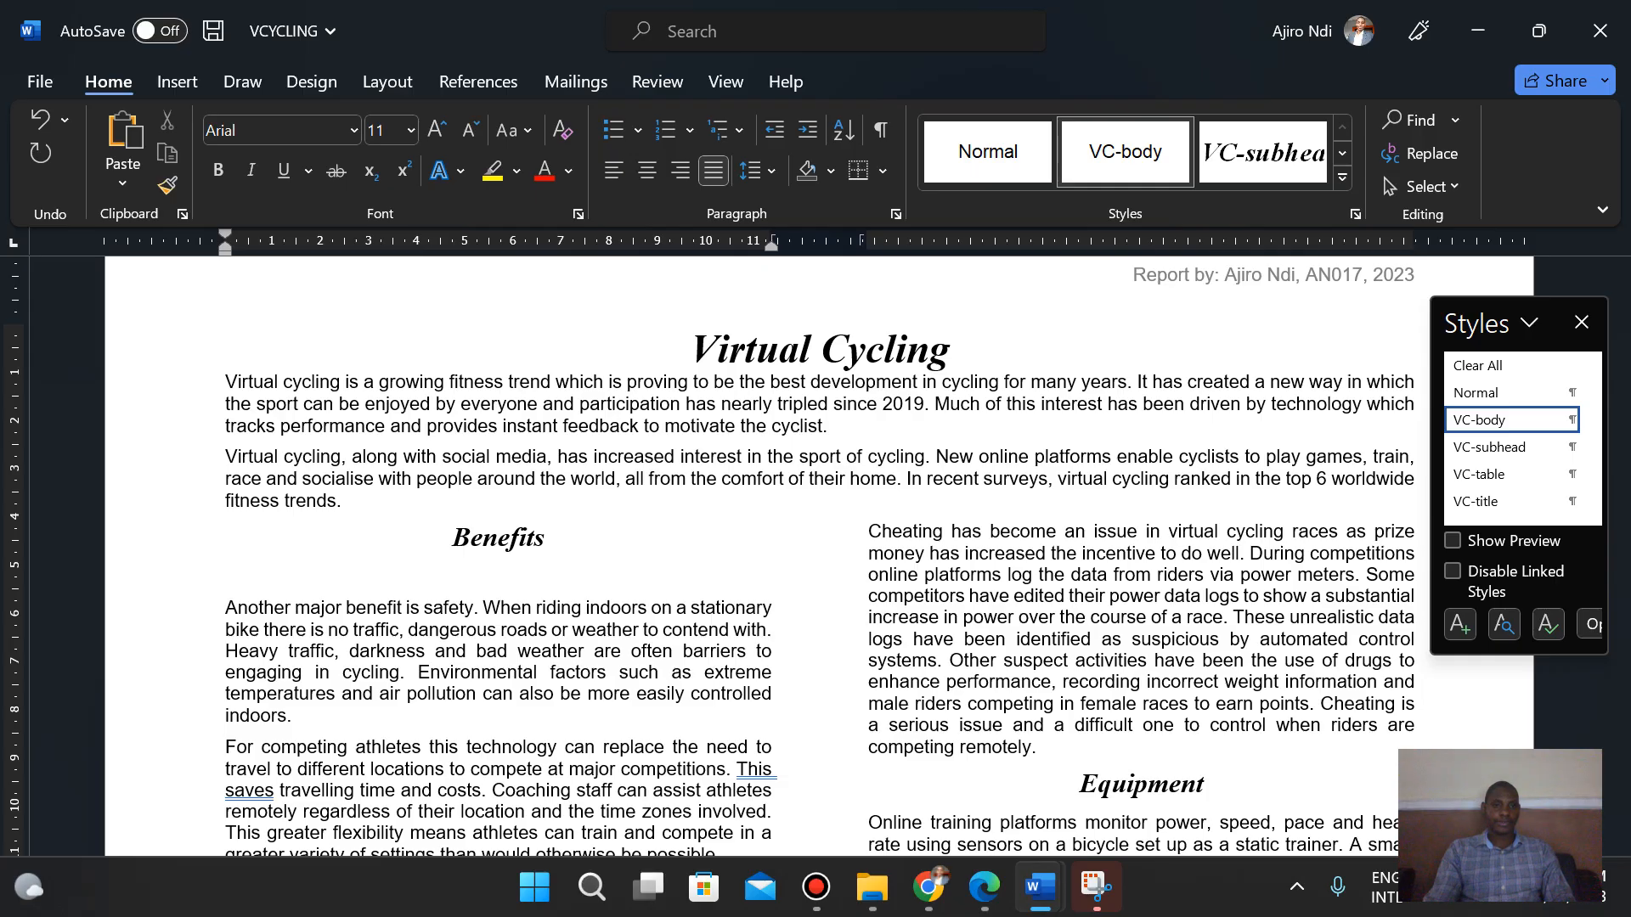
pyautogui.rightClick(229, 574)
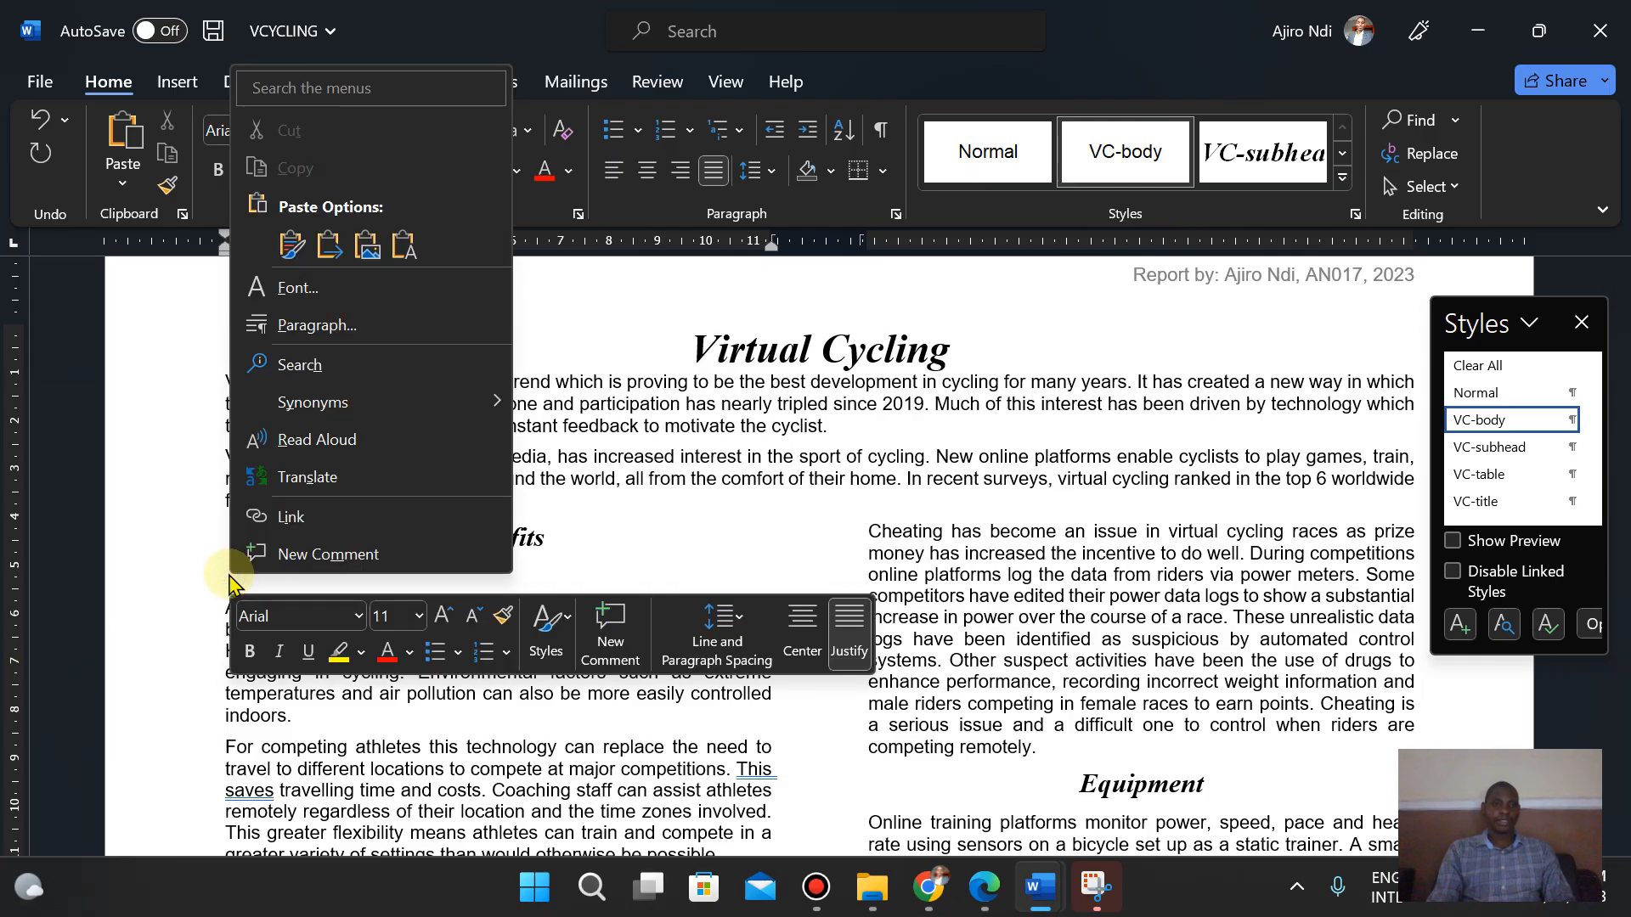
pyautogui.click(289, 246)
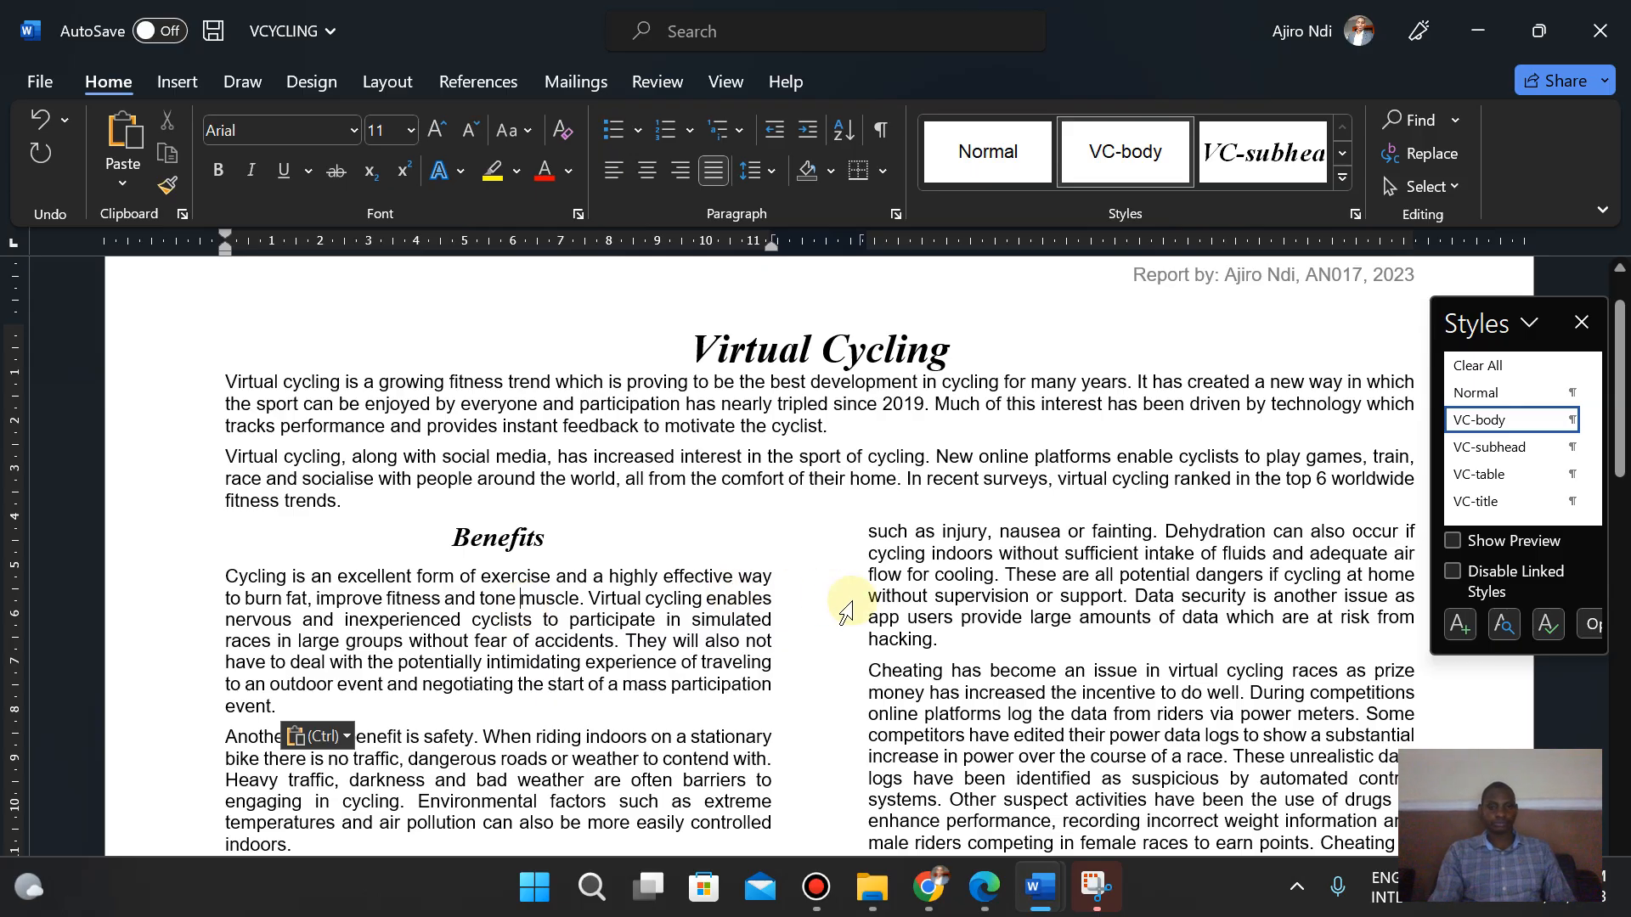
# - Read the next tasks in the exam paper on page 4
pyautogui.click(987, 900)
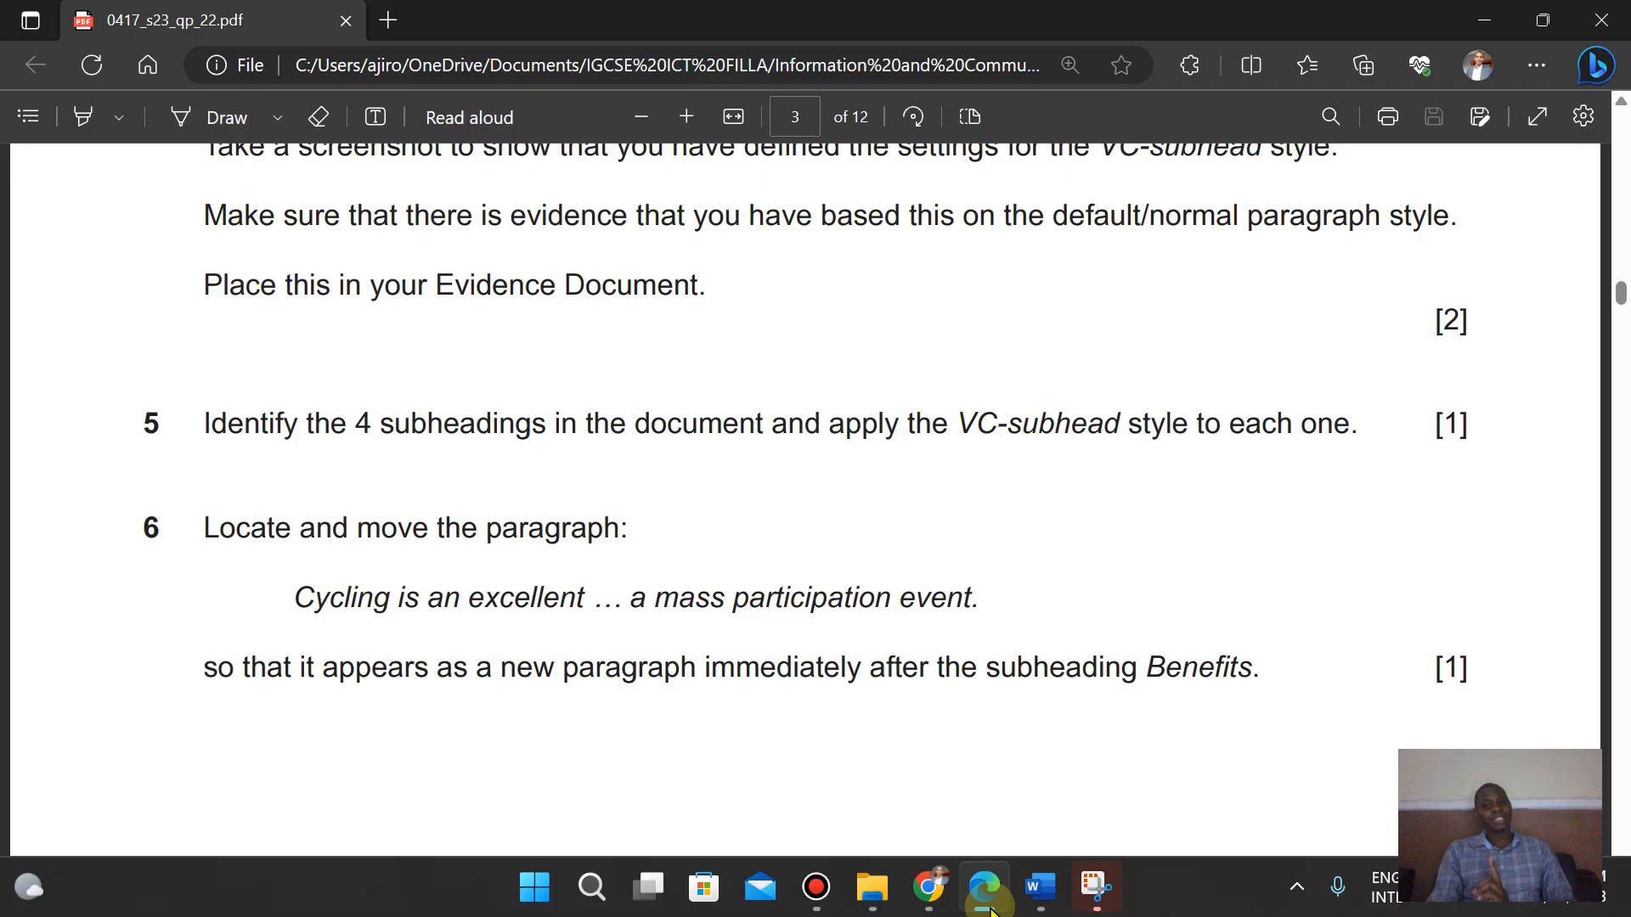
pyautogui.click(992, 909)
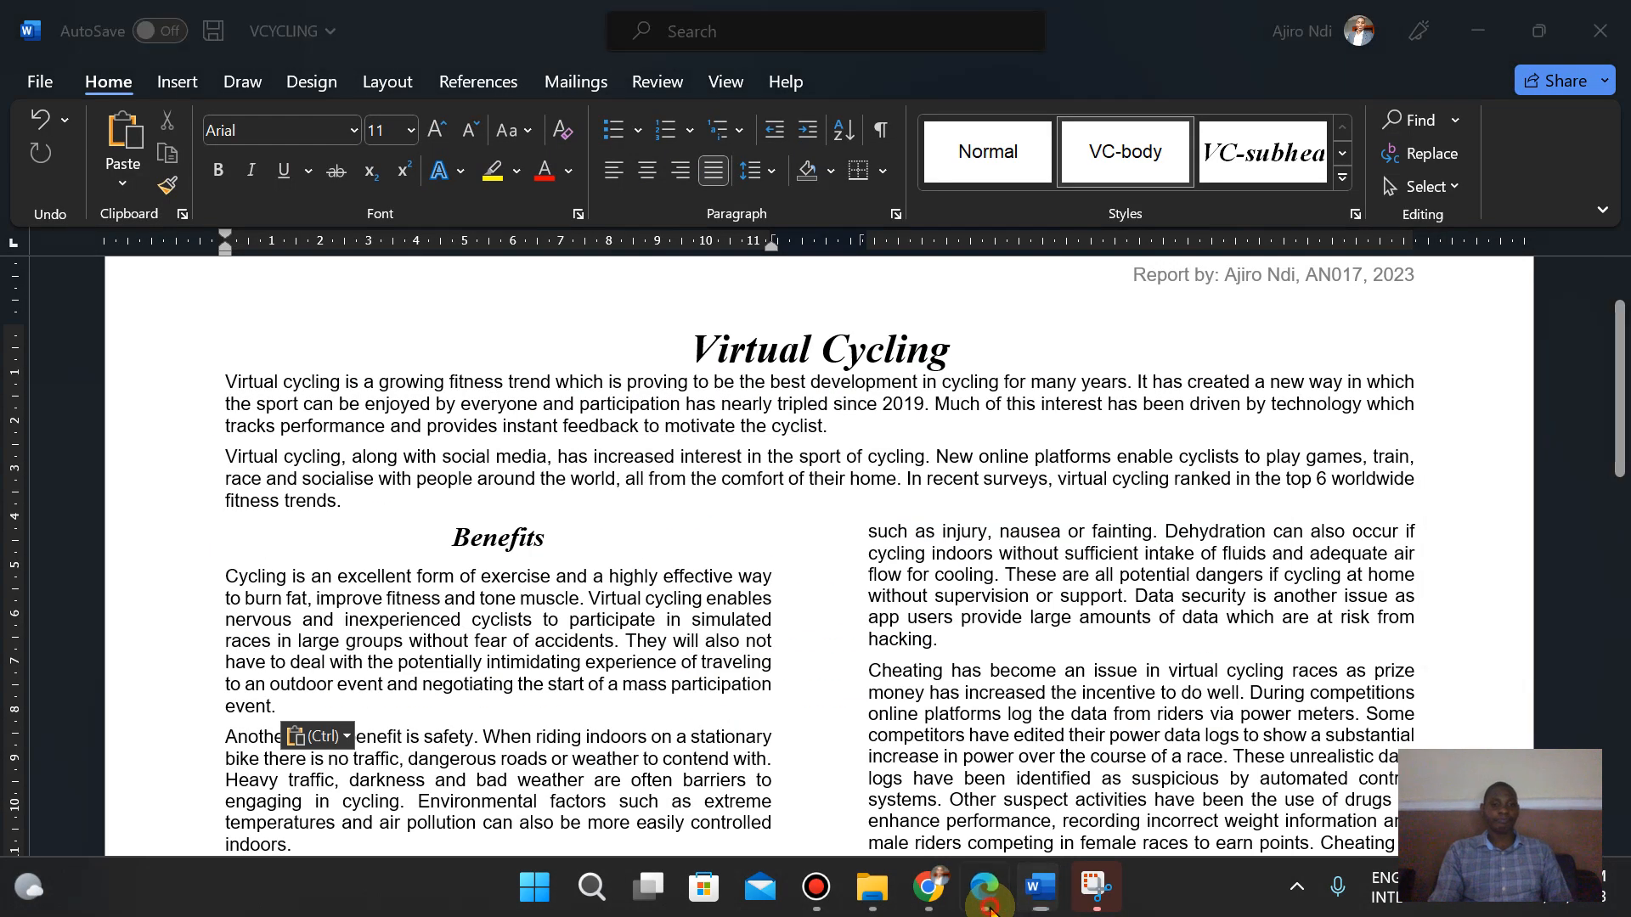
pyautogui.click(989, 907)
pyautogui.click(991, 908)
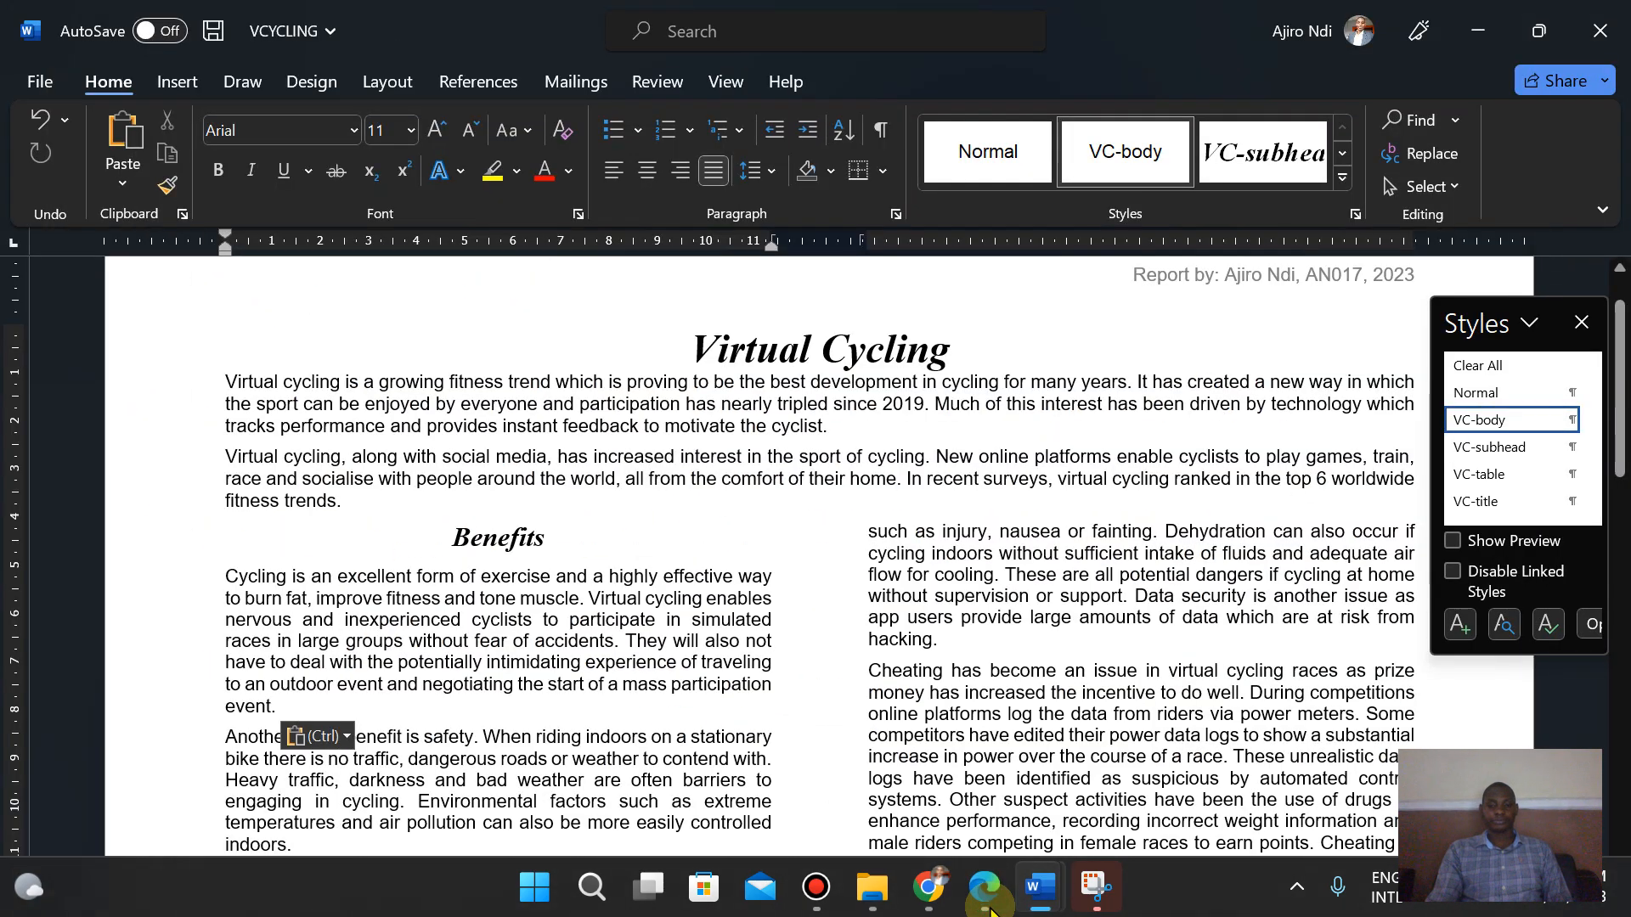
pyautogui.click(990, 908)
pyautogui.scroll(-10, 990, 907)
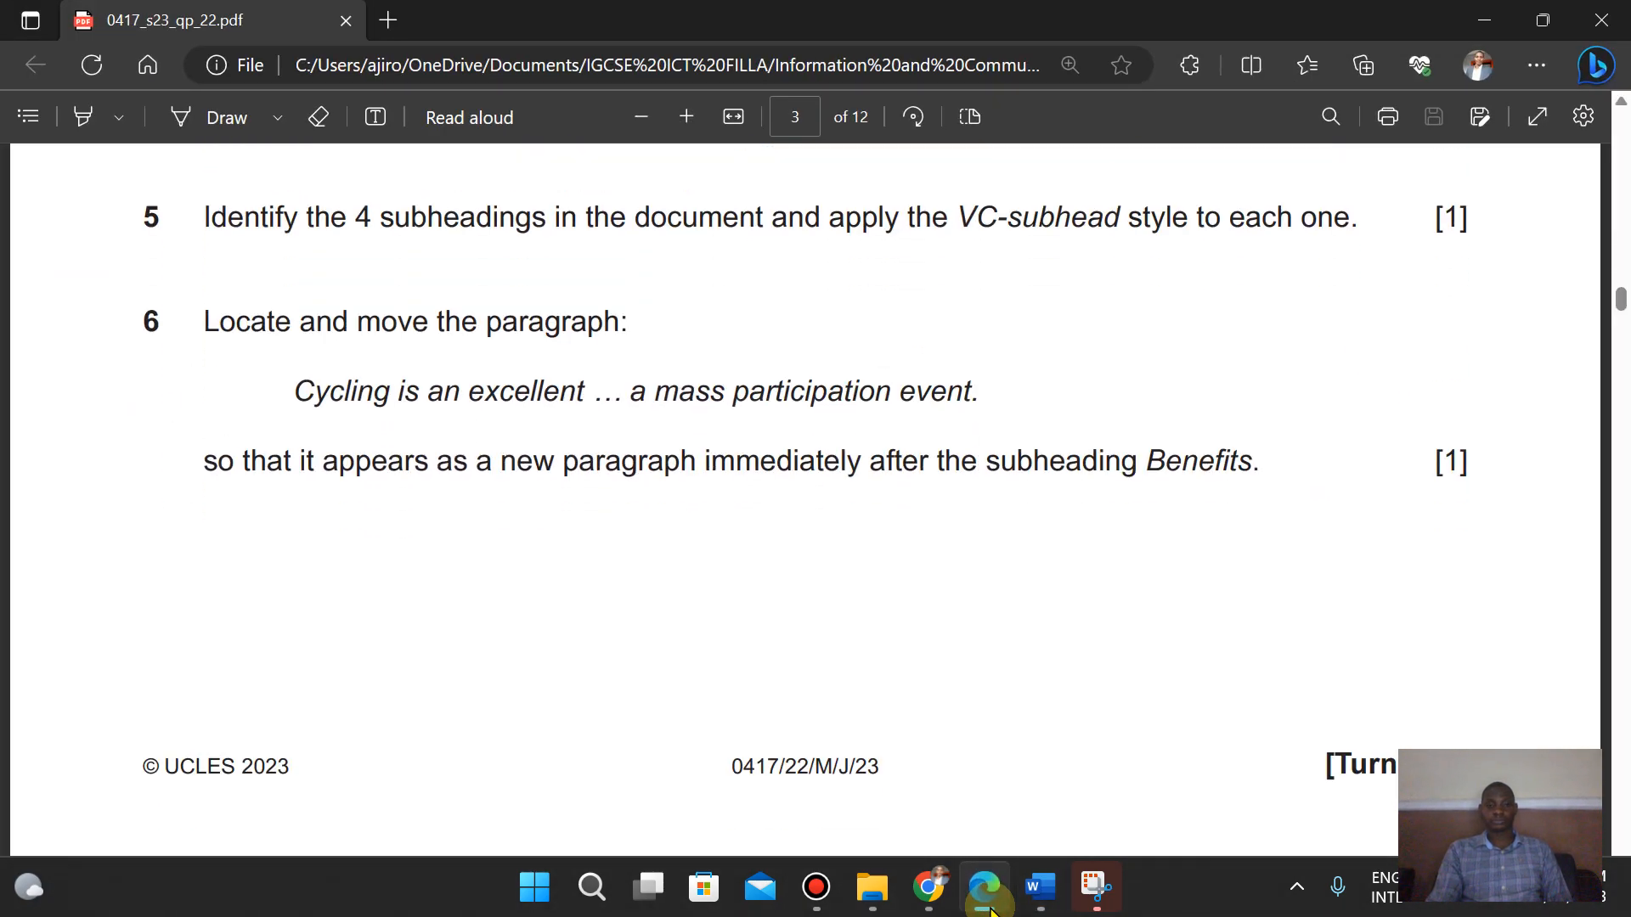
pyautogui.scroll(1, 991, 907)
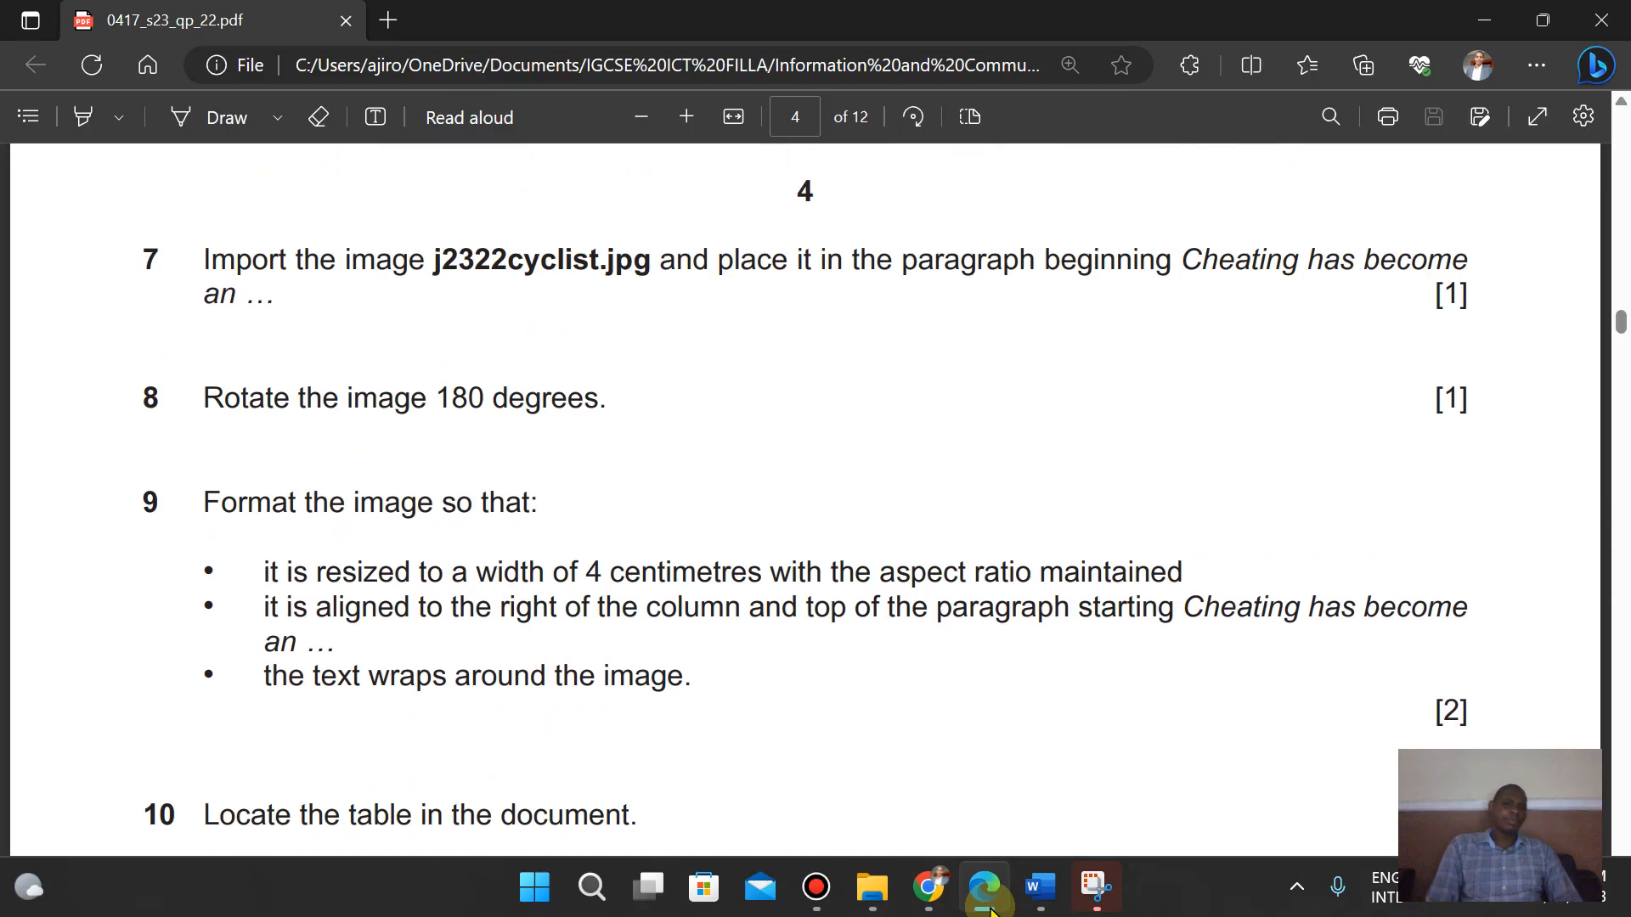
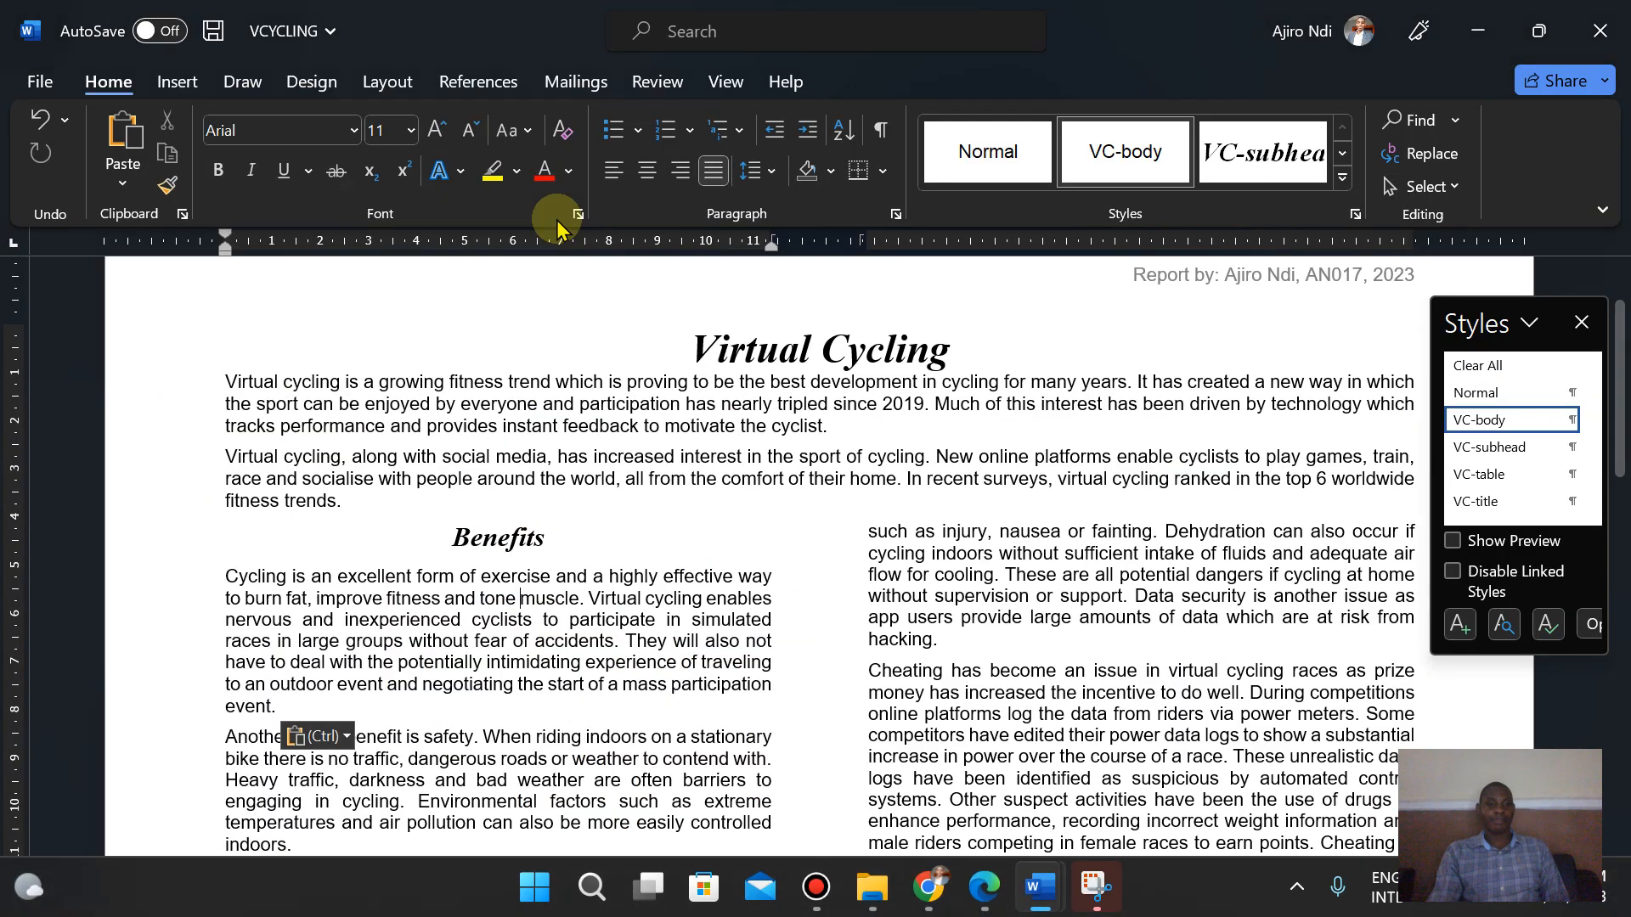
# - Search the document for "cheating" and place the cursor at the start of the paragraph beginning "Cheating has become"
pyautogui.click(1039, 887)
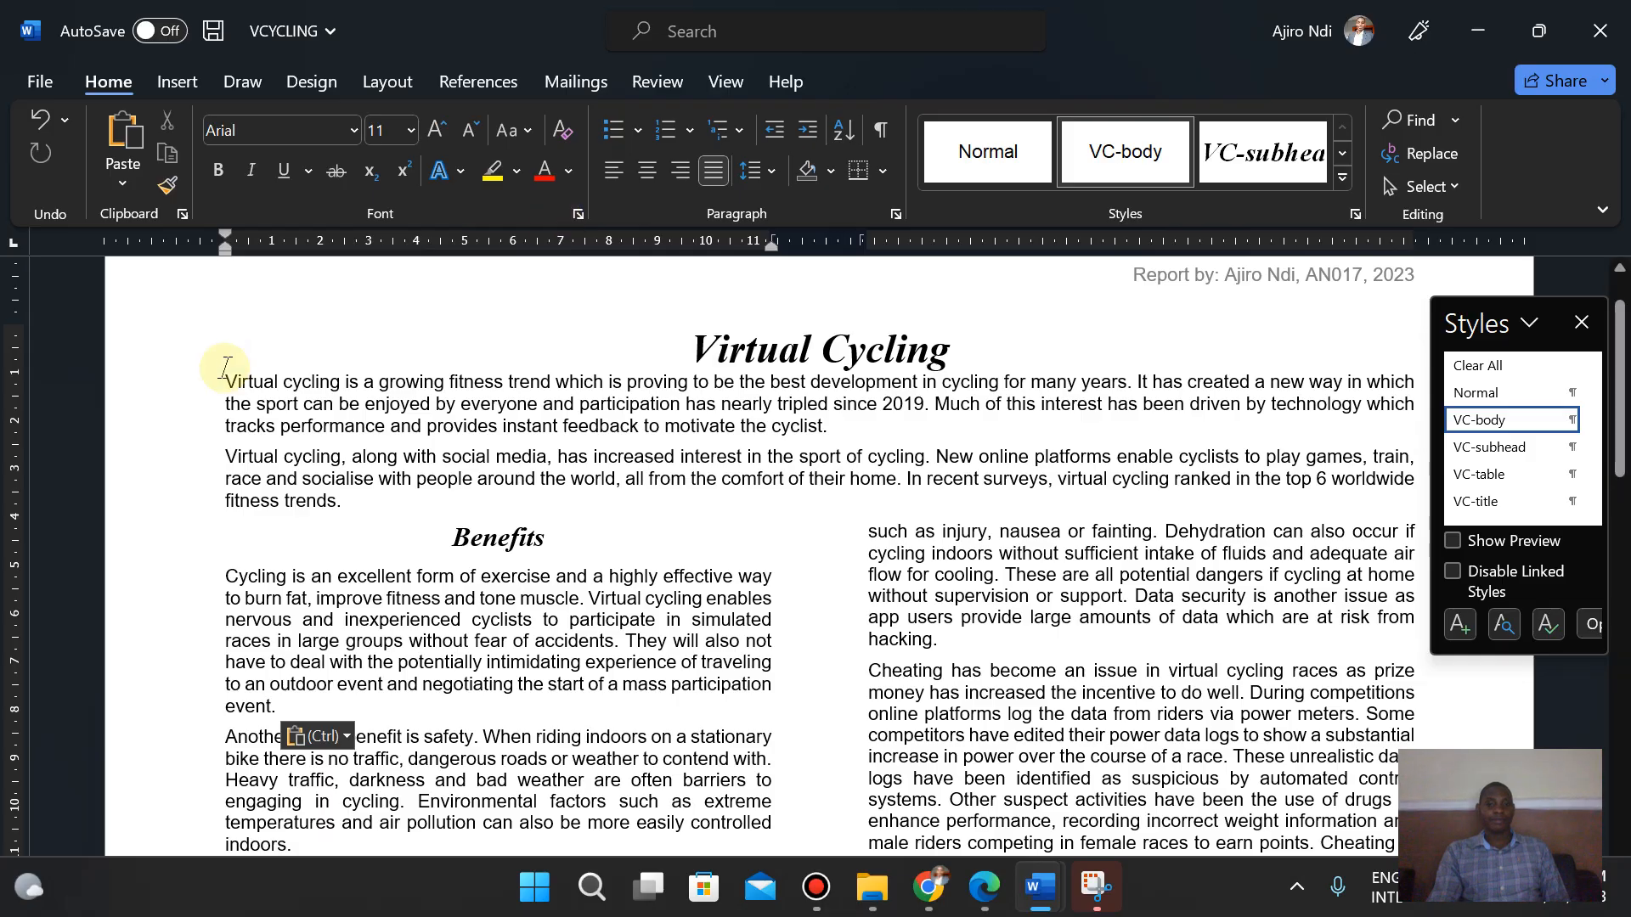
pyautogui.click(1415, 125)
pyautogui.write('chew')
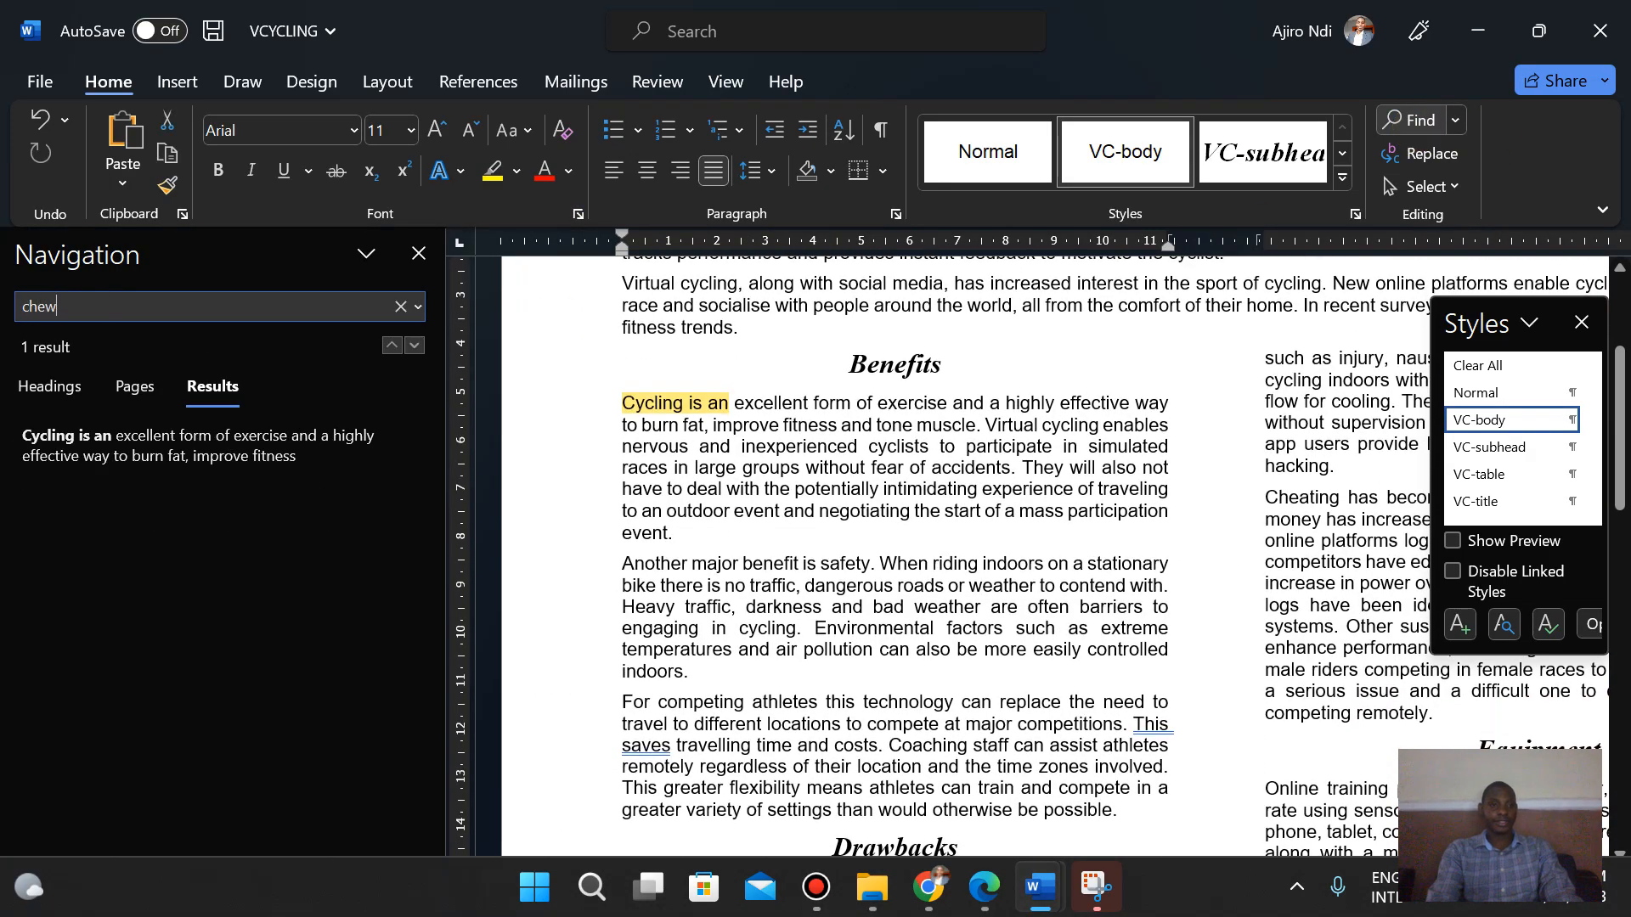
pyautogui.press('BackSpace')
pyautogui.write('ating')
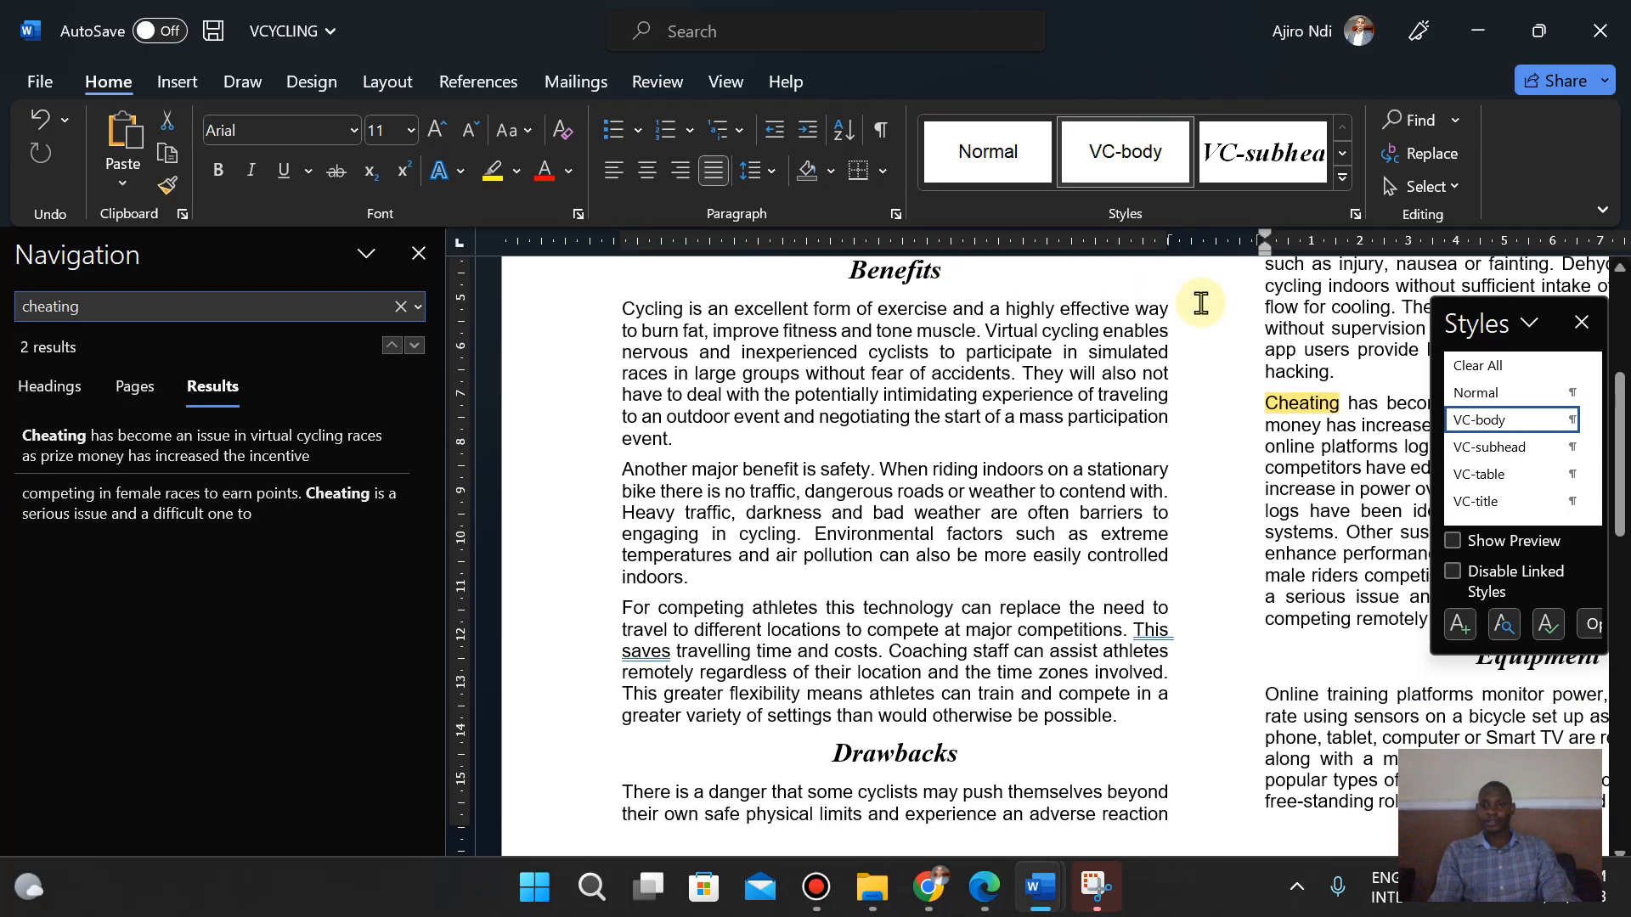
pyautogui.click(1266, 404)
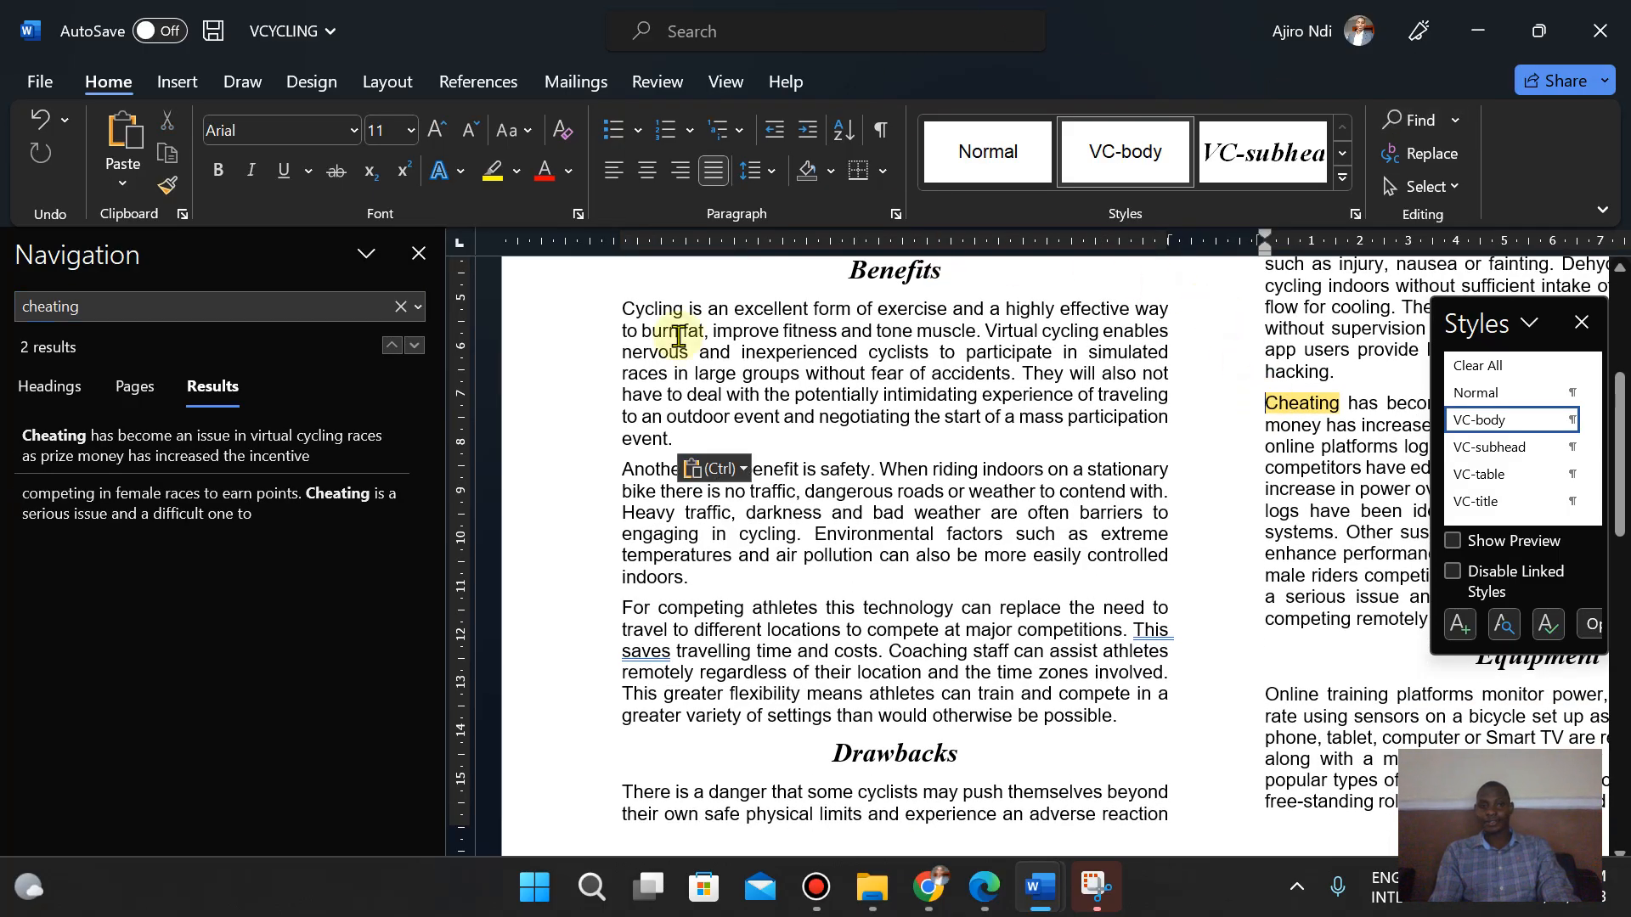
pyautogui.click(418, 255)
# - Check task 7 in the exam paper, then insert the picture j2322cyclist into the "Cheating has become" paragraph
pyautogui.click(983, 888)
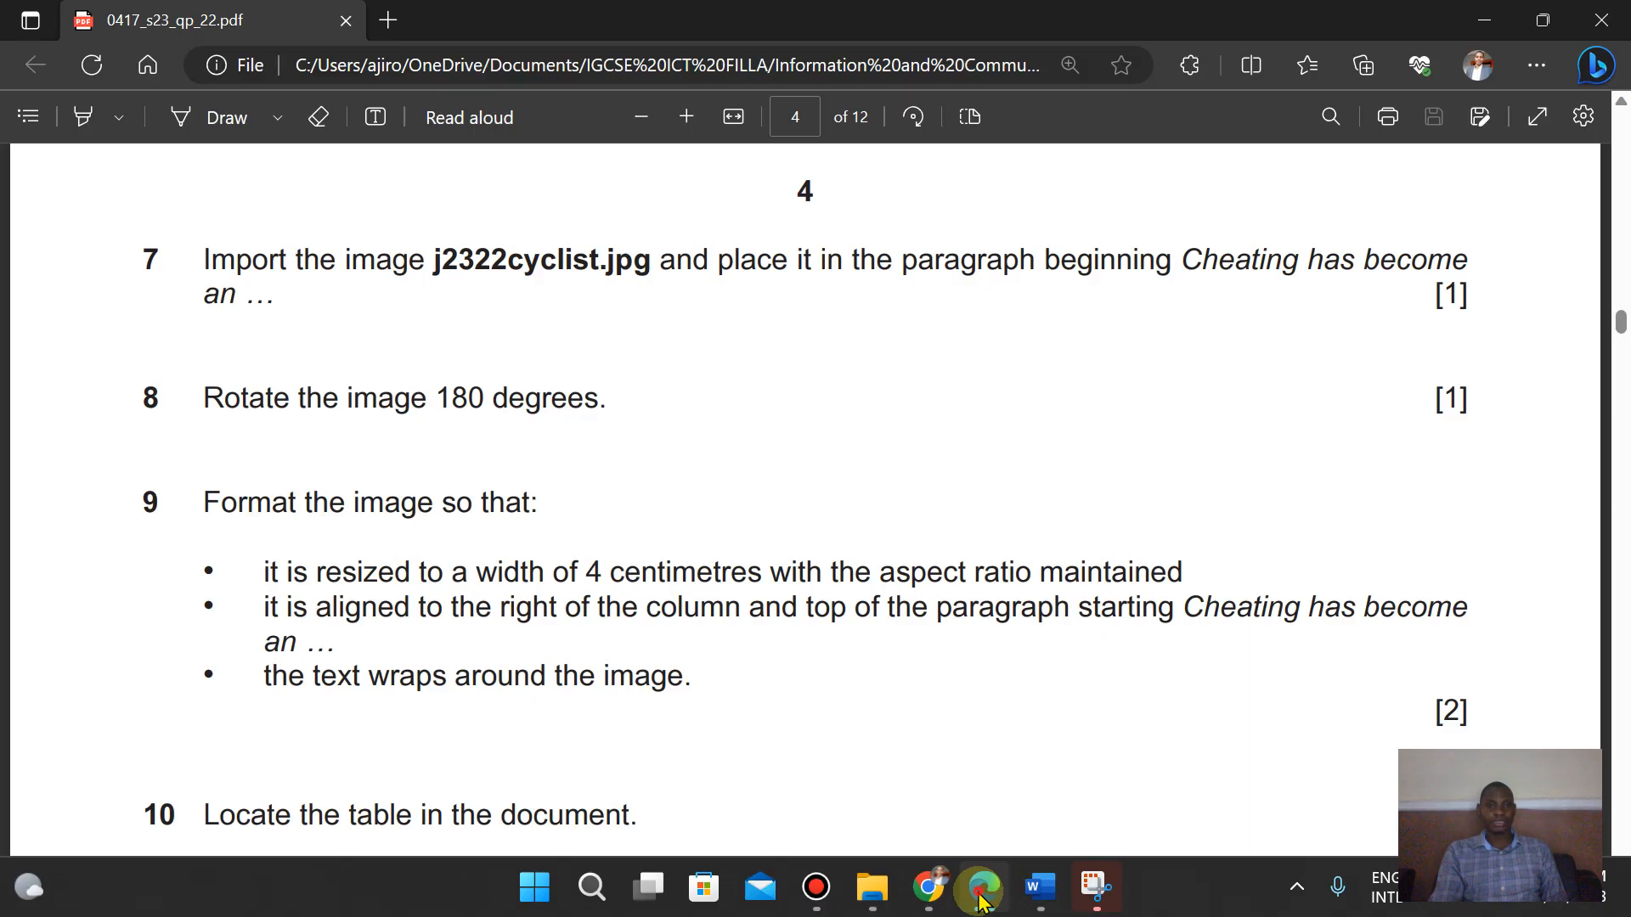
pyautogui.hotkey('alt', 'Tab')
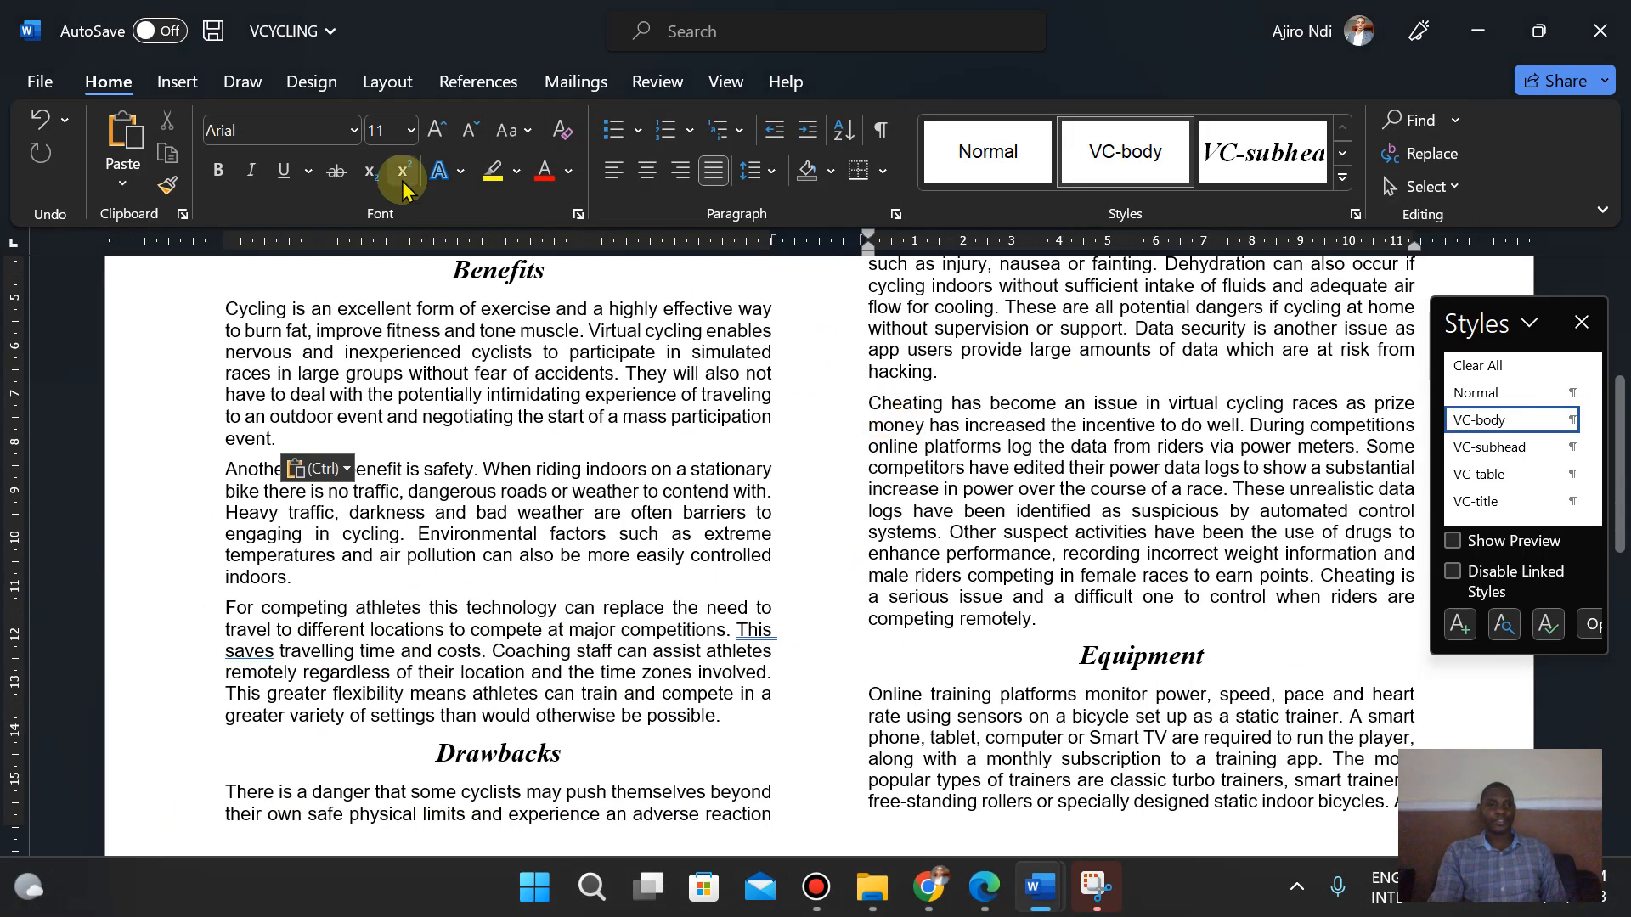
pyautogui.click(176, 82)
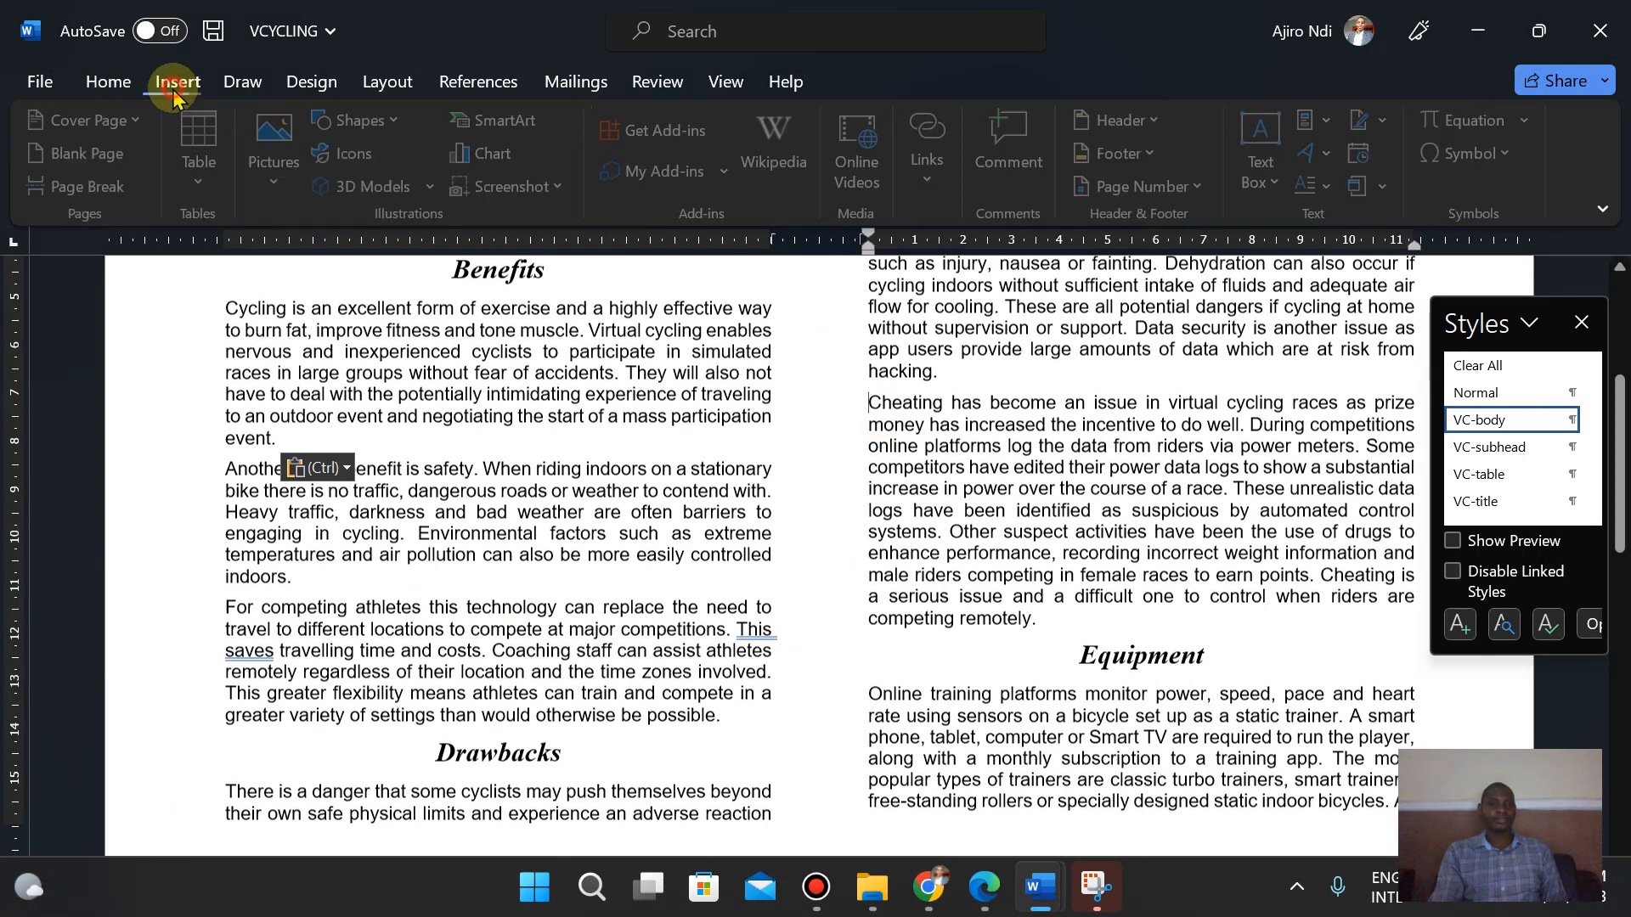
pyautogui.click(272, 174)
pyautogui.click(293, 211)
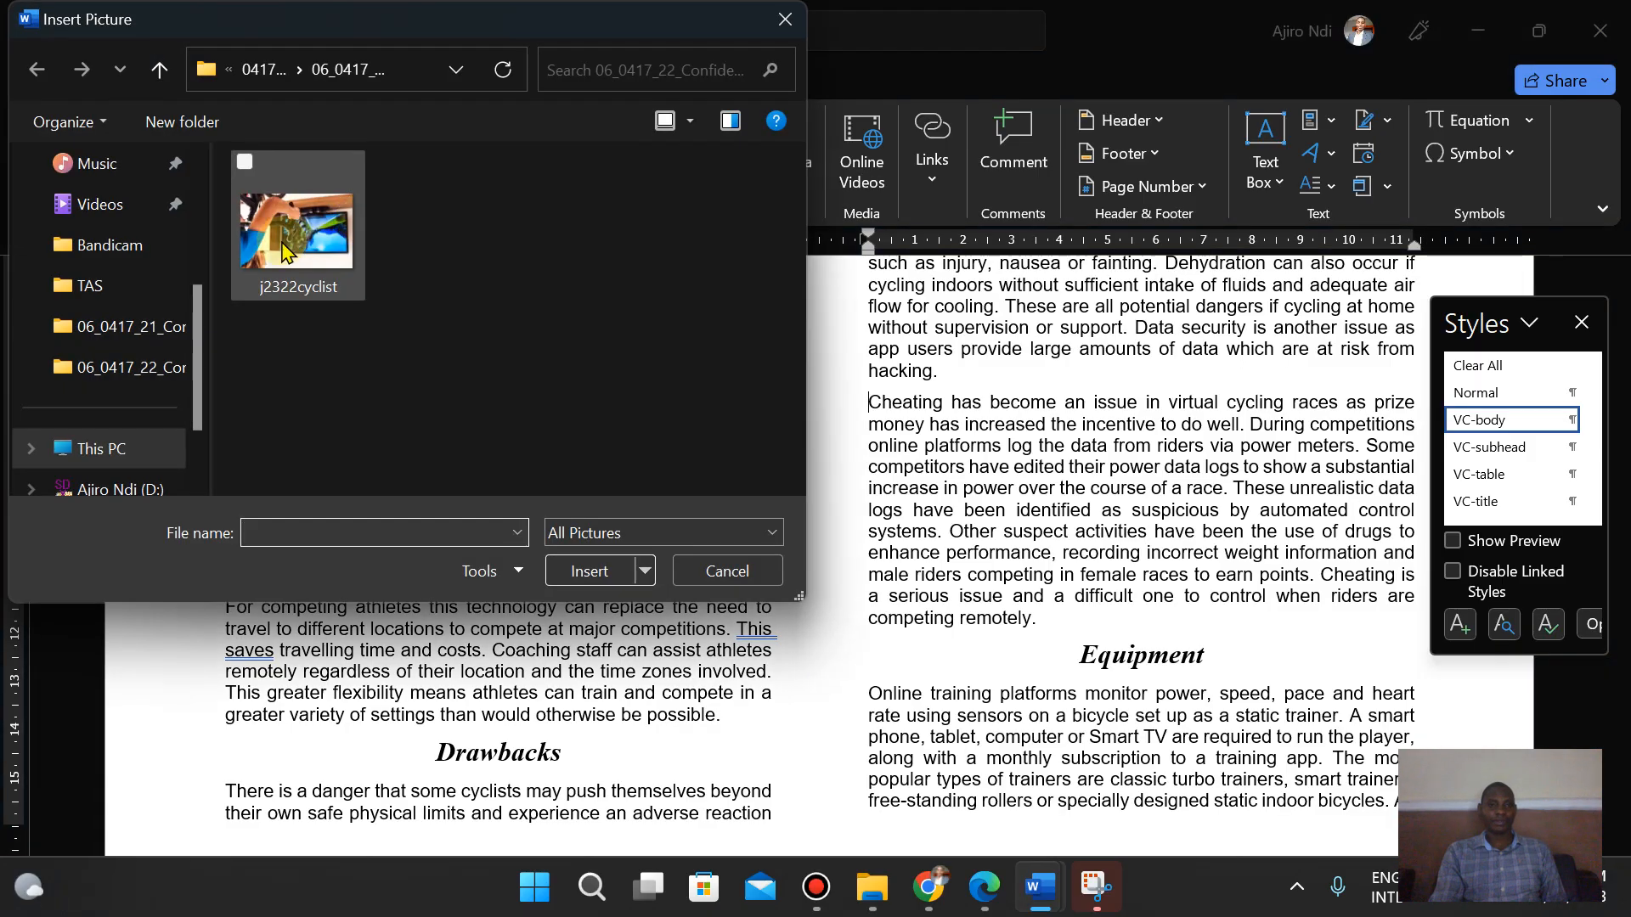
pyautogui.click(326, 258)
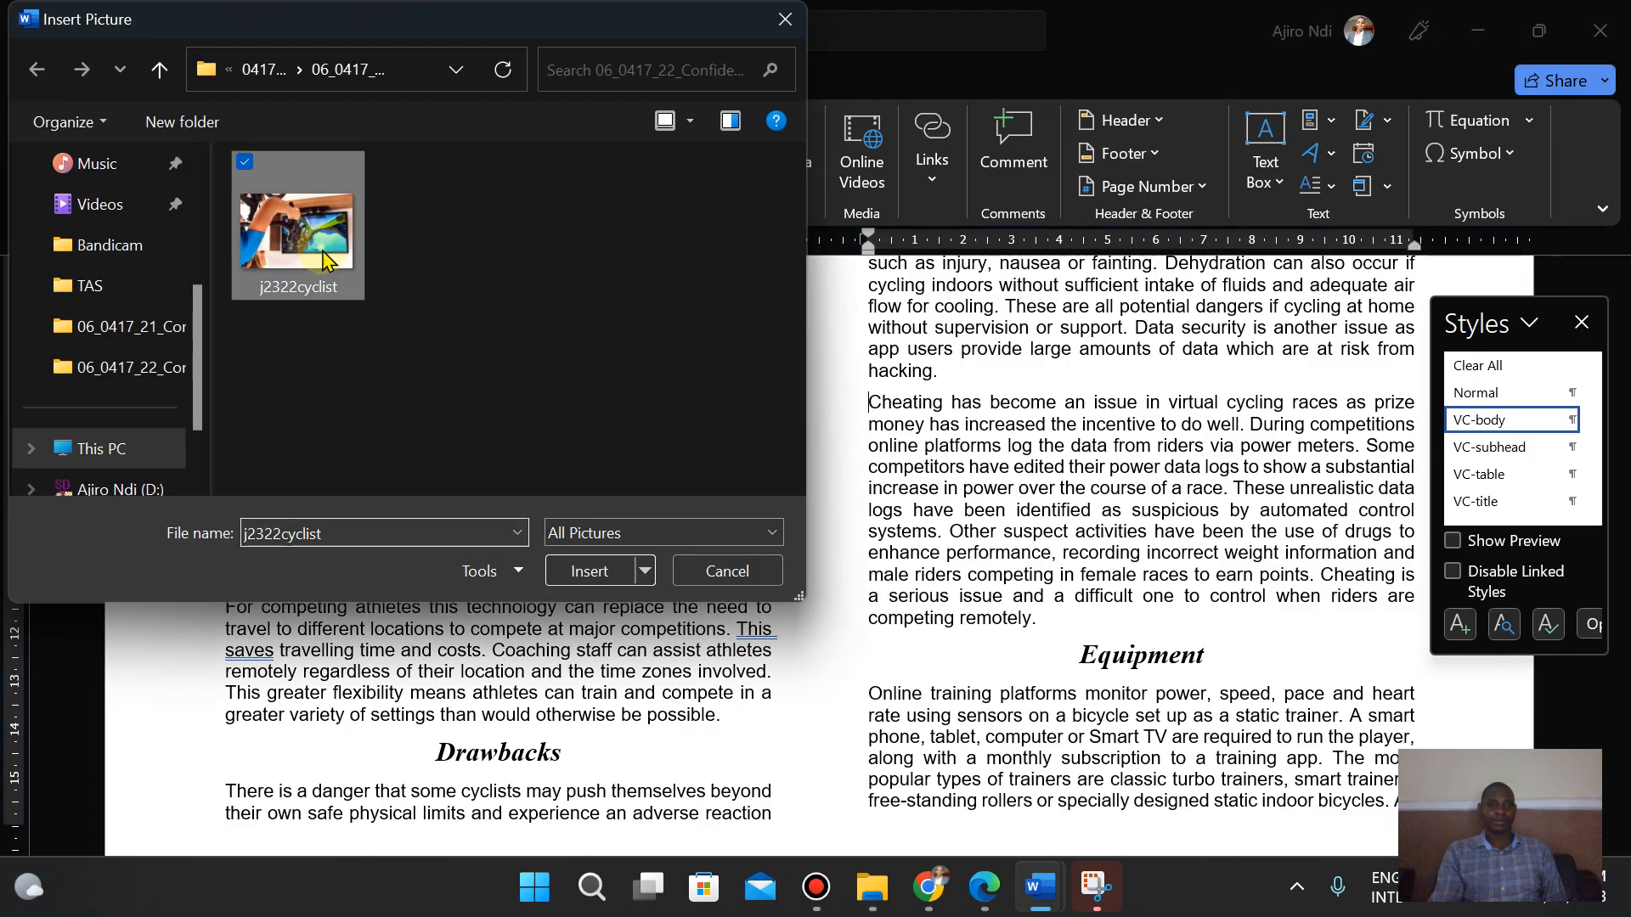
pyautogui.click(591, 573)
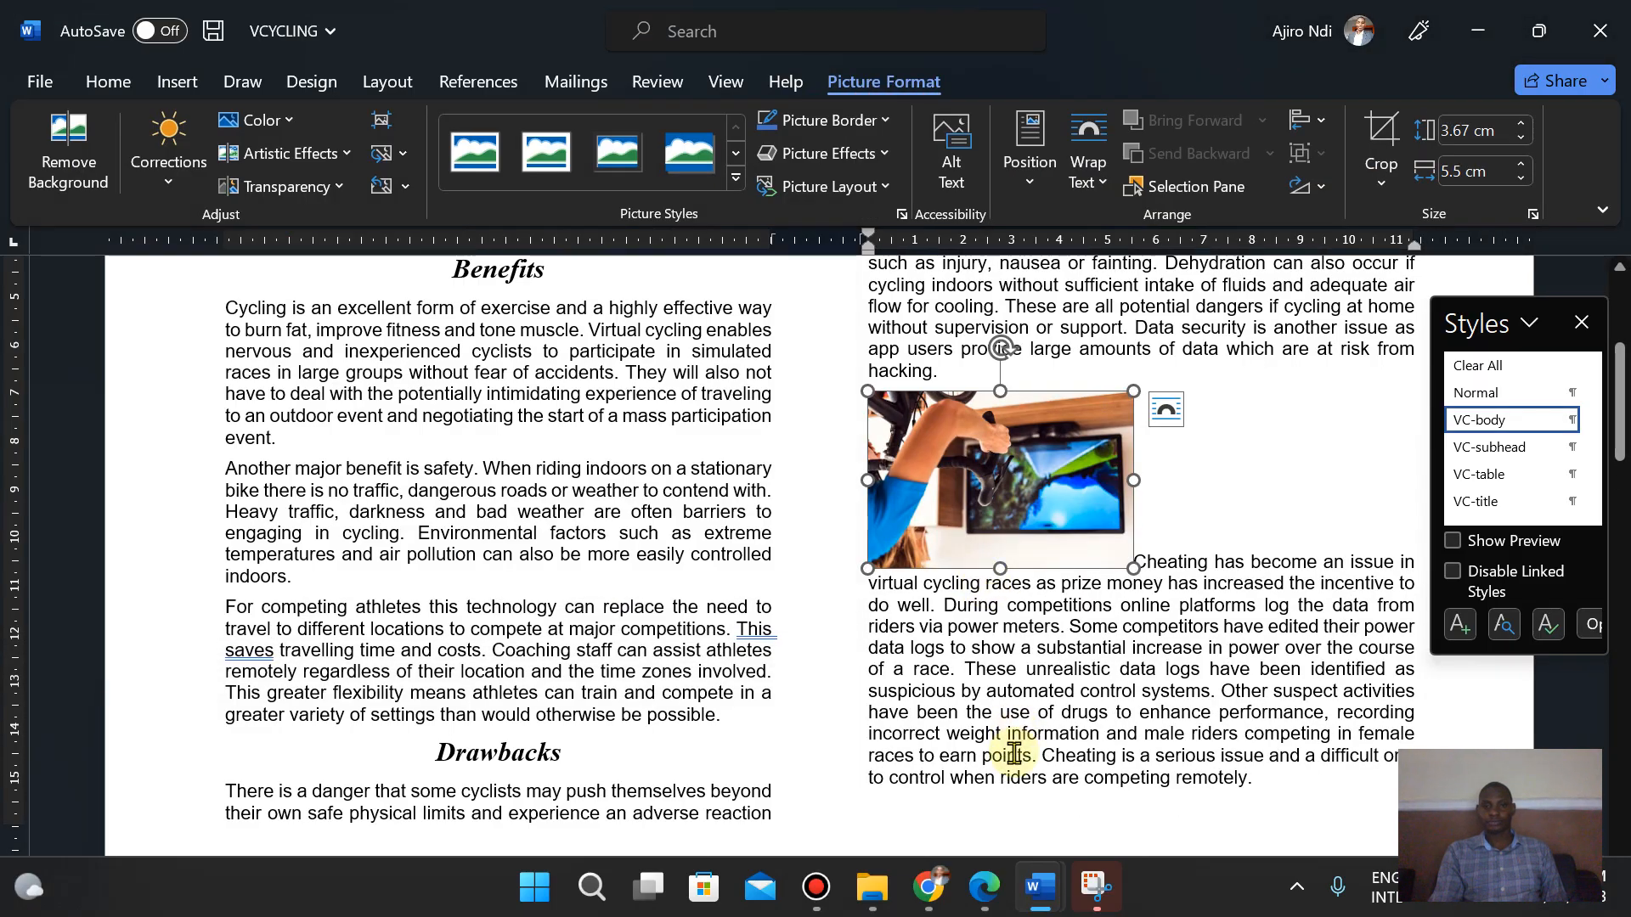
# - Check task 8 in the exam paper and rotate the image 180 degrees using two 90-degree right rotations
pyautogui.click(986, 890)
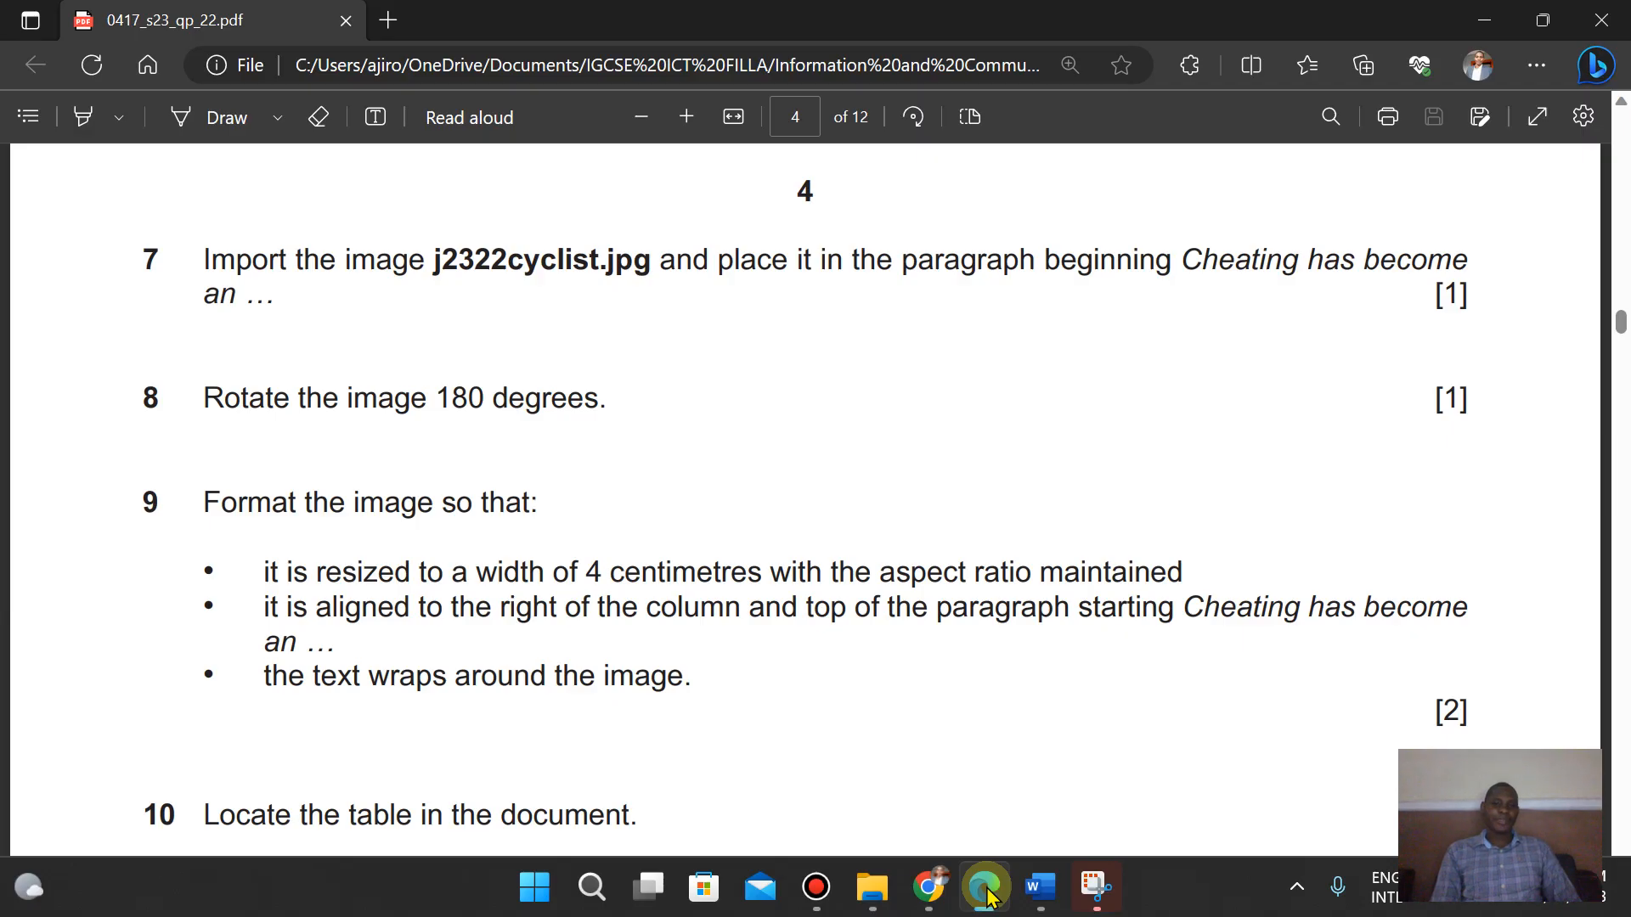
pyautogui.click(1040, 888)
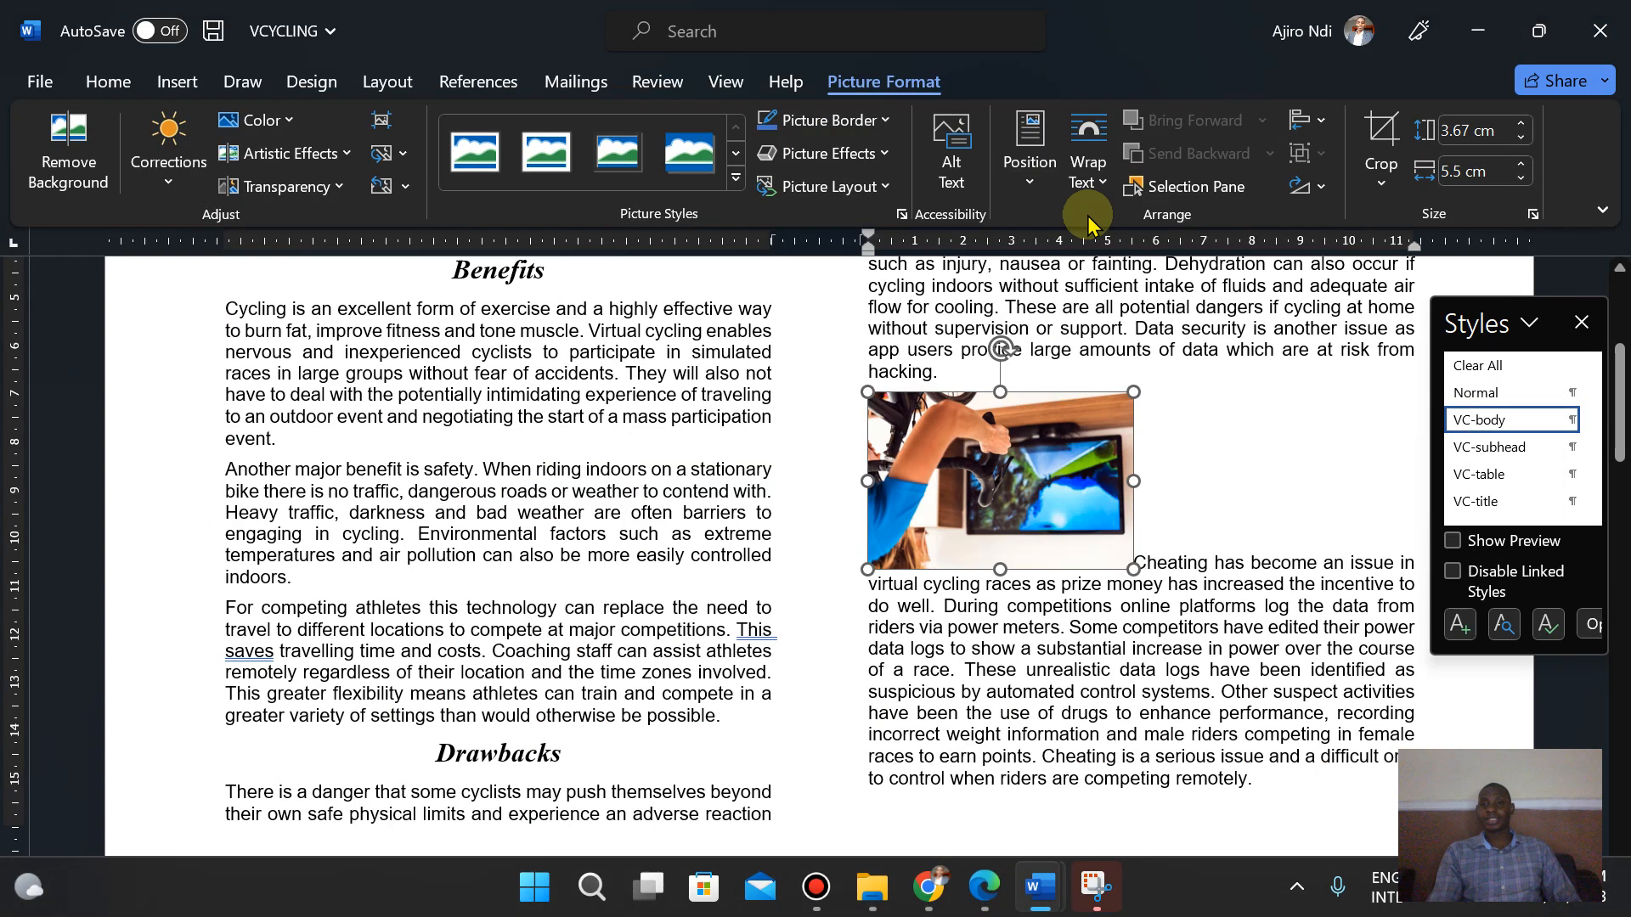
pyautogui.click(1321, 188)
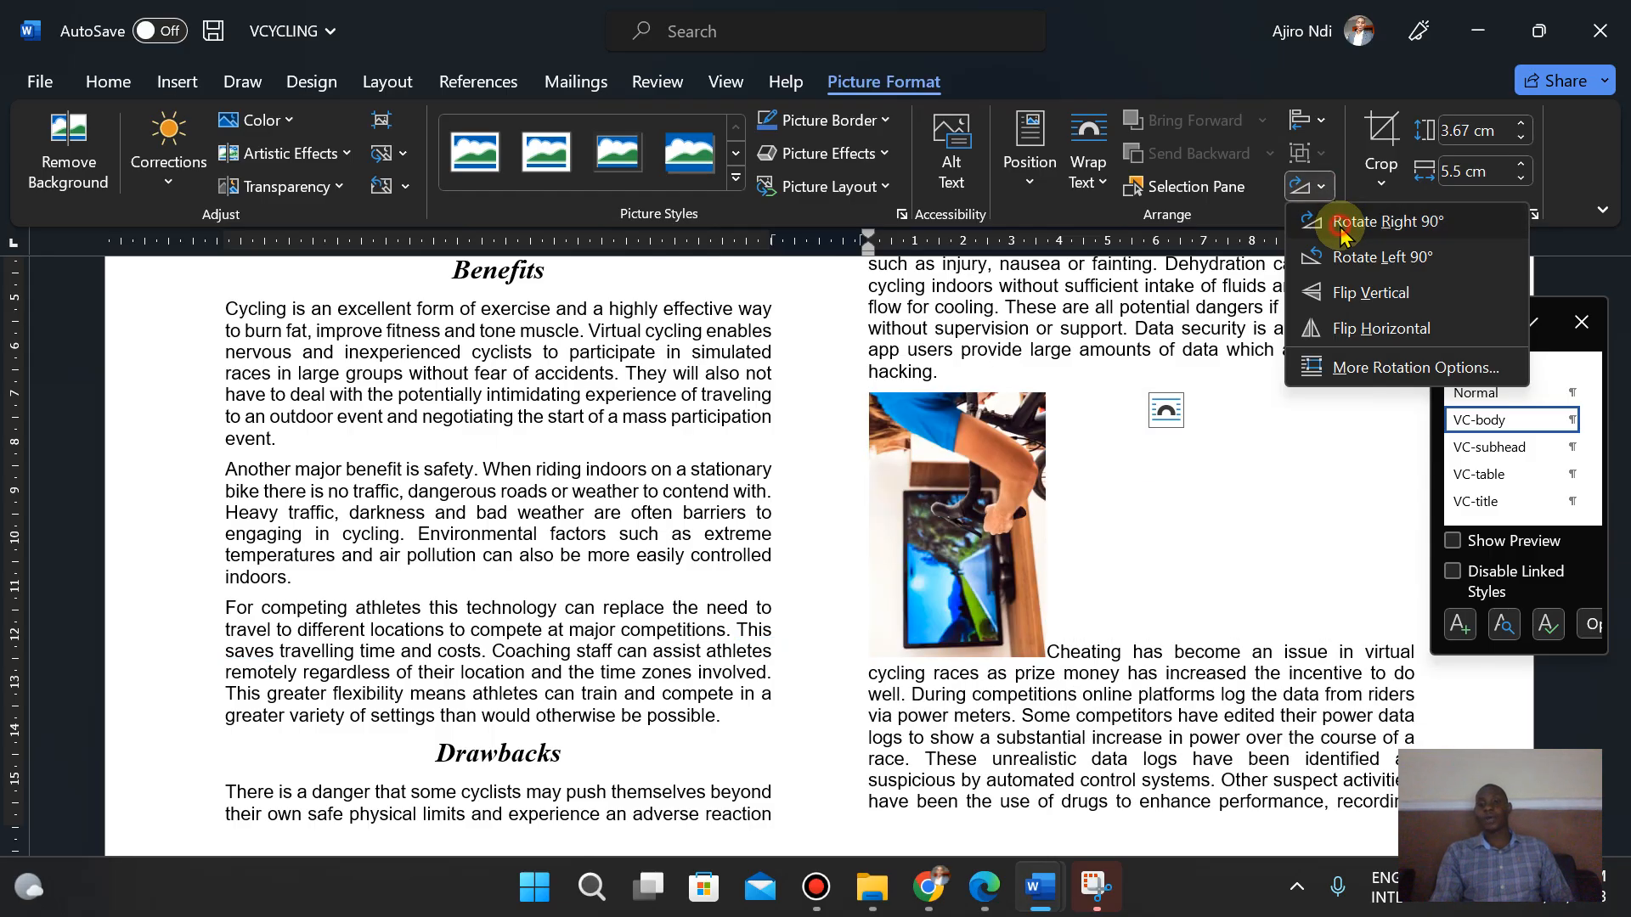
pyautogui.click(1327, 223)
pyautogui.click(1313, 197)
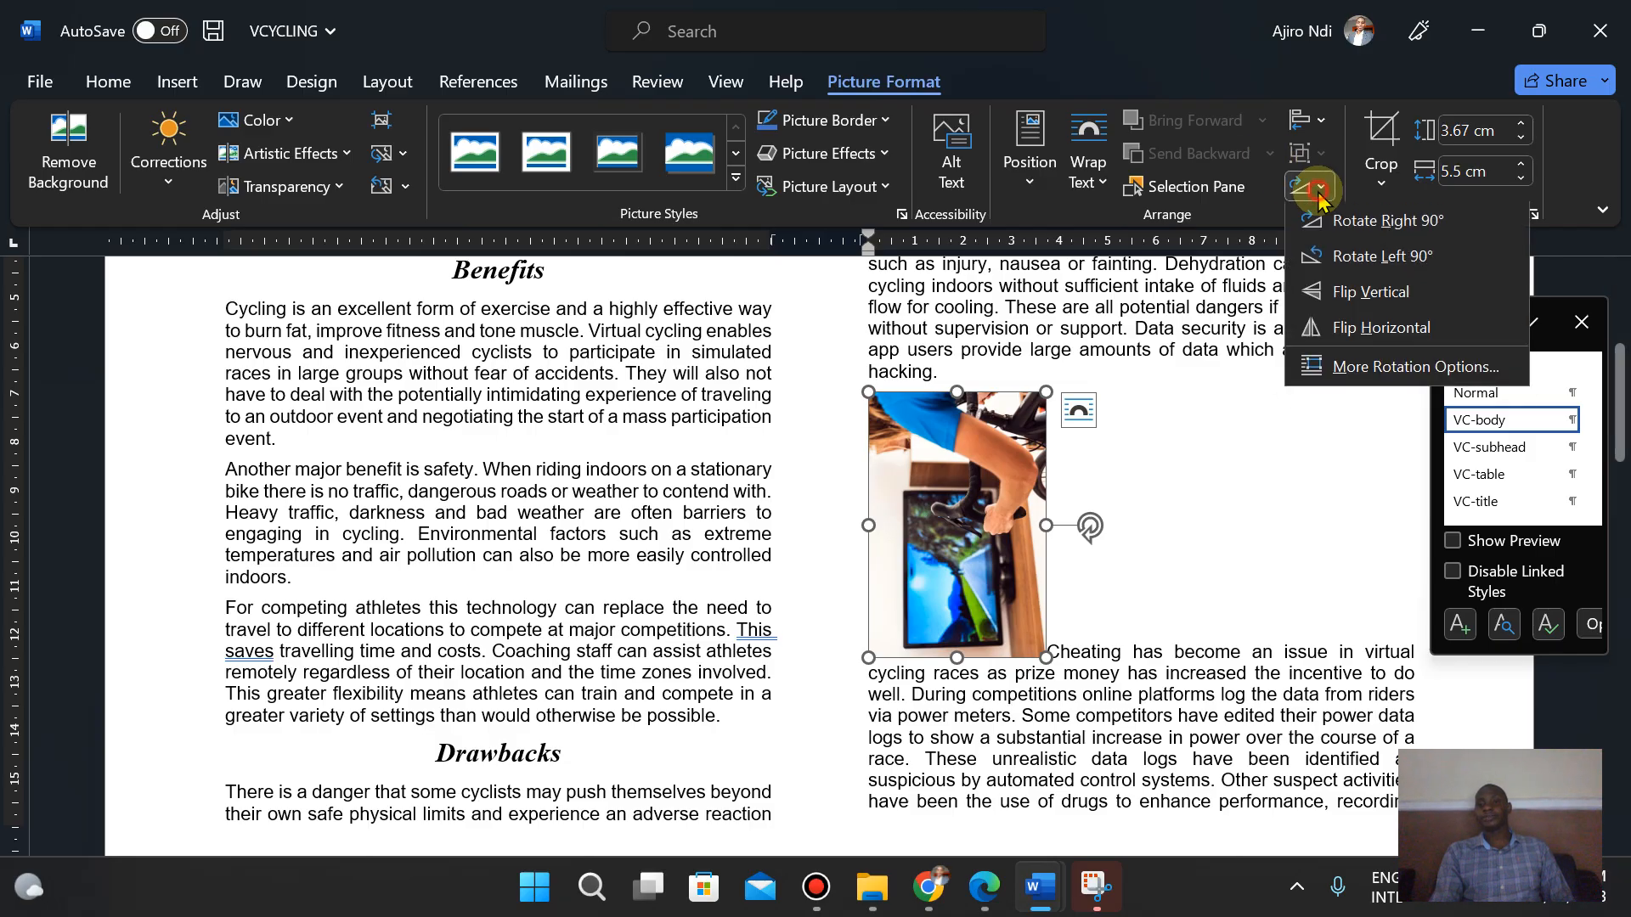
pyautogui.click(1381, 221)
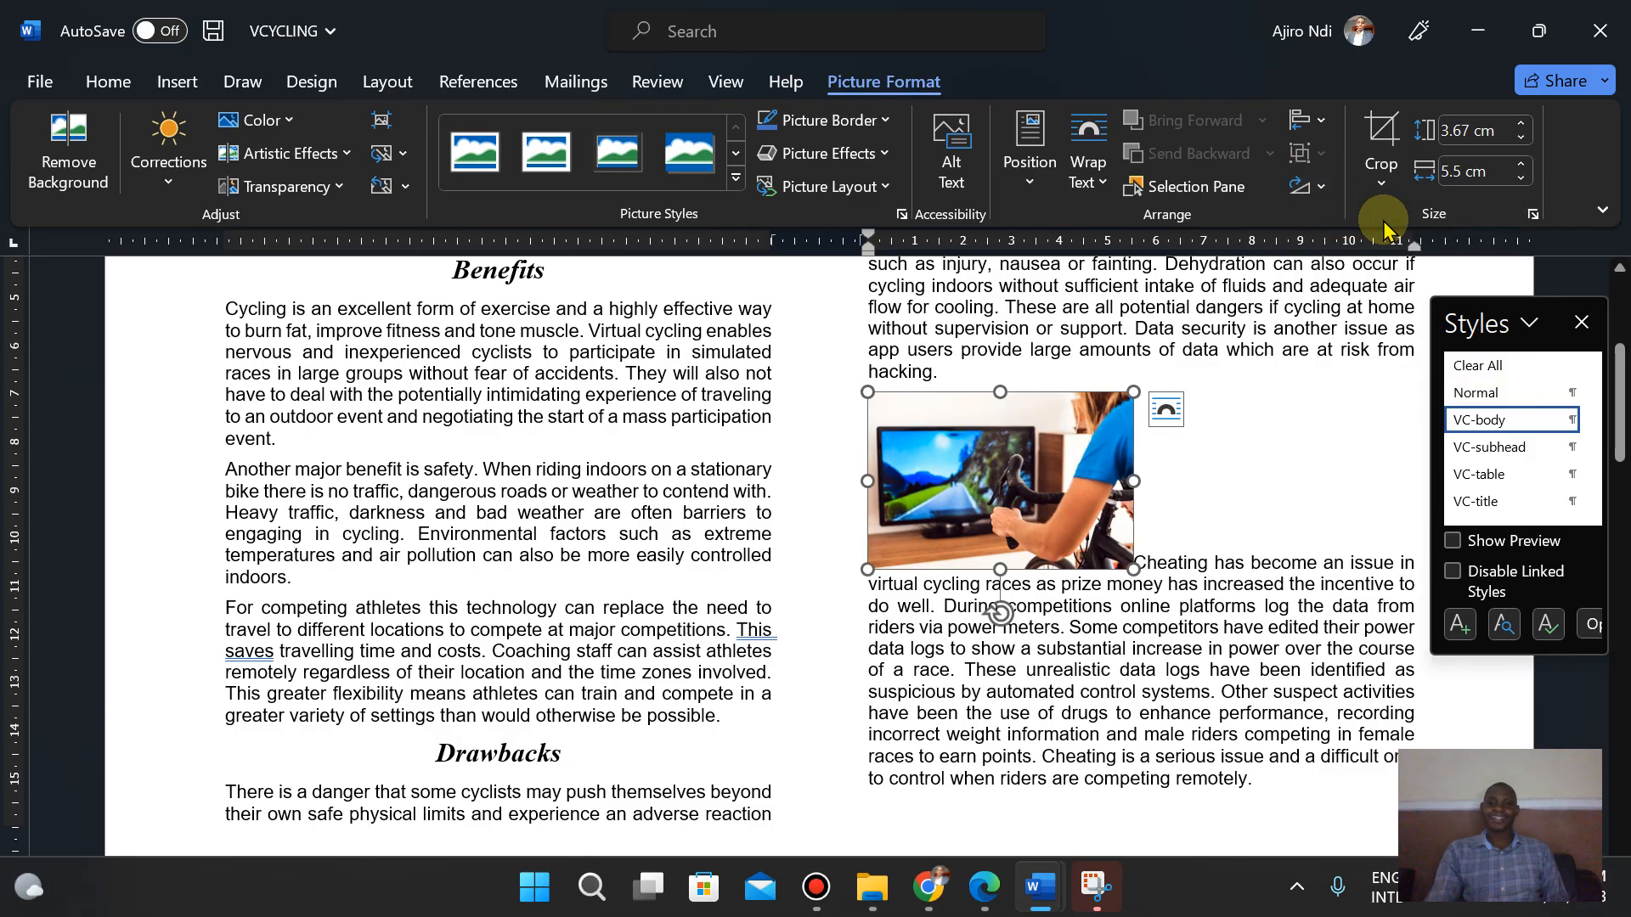
# - Resize the image to a width of 4 cm while keeping its aspect ratio
pyautogui.click(986, 898)
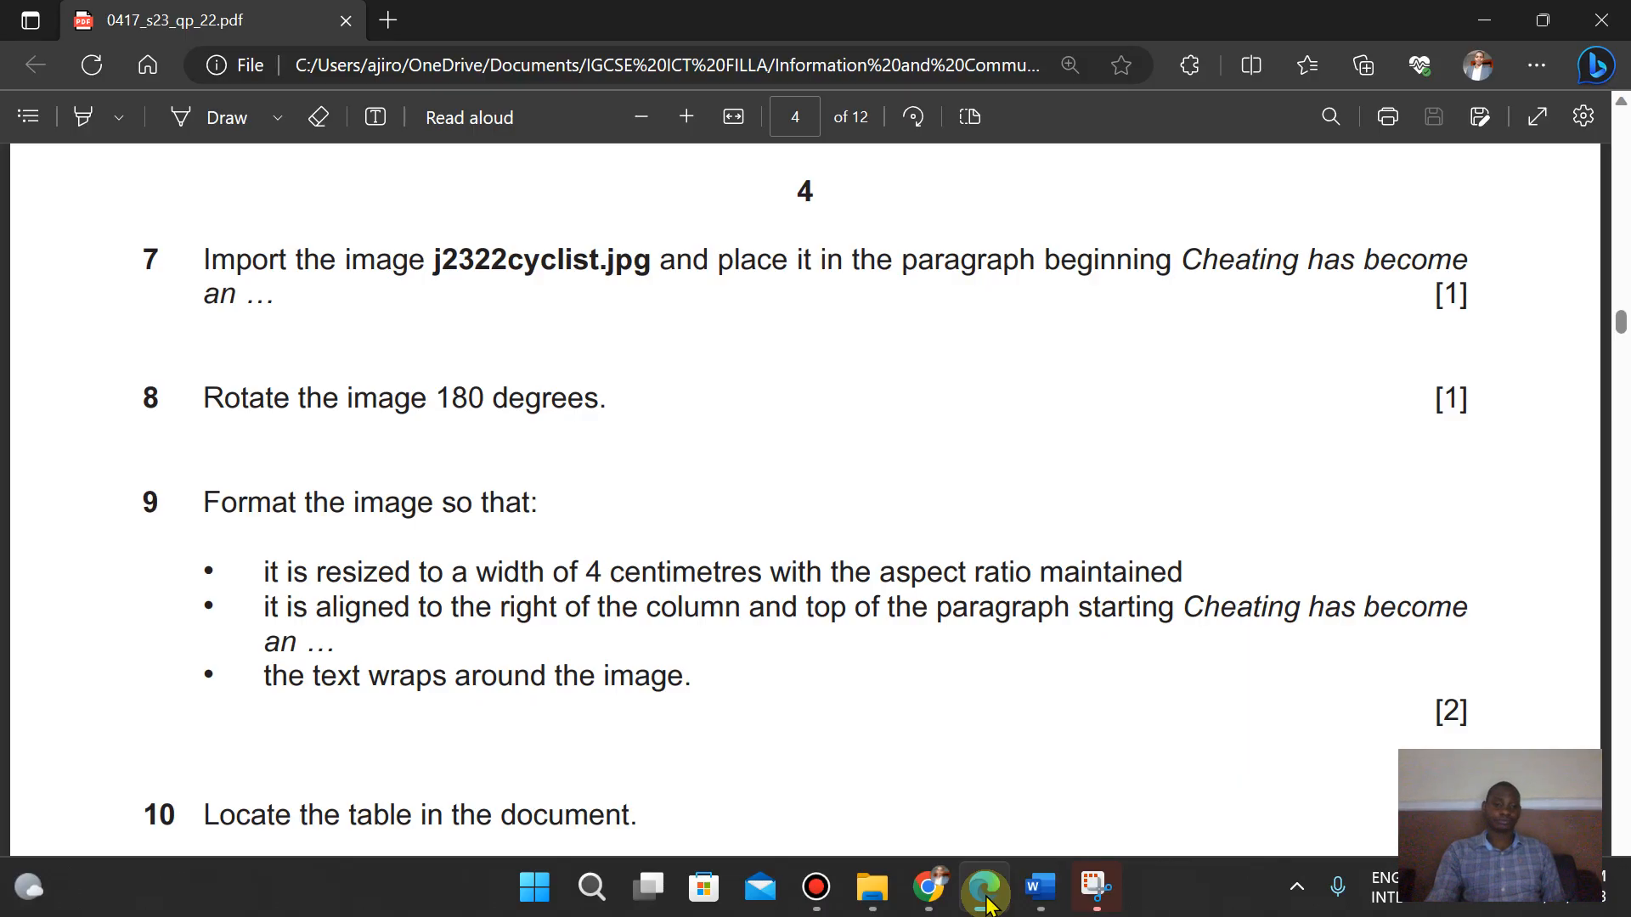
pyautogui.click(985, 892)
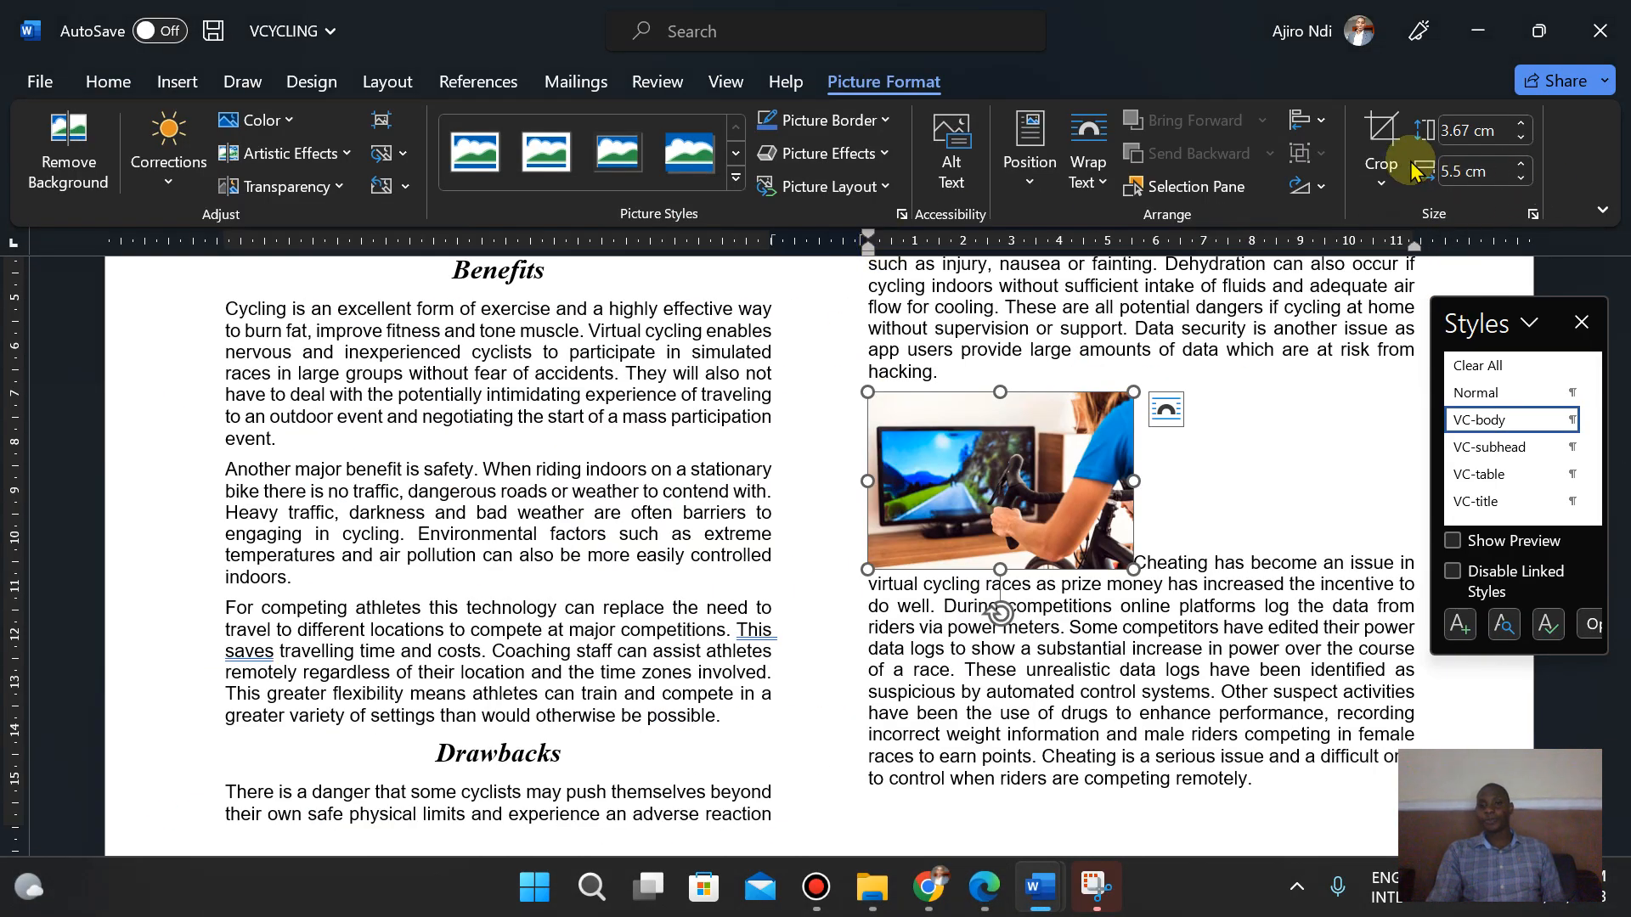
pyautogui.click(1521, 179)
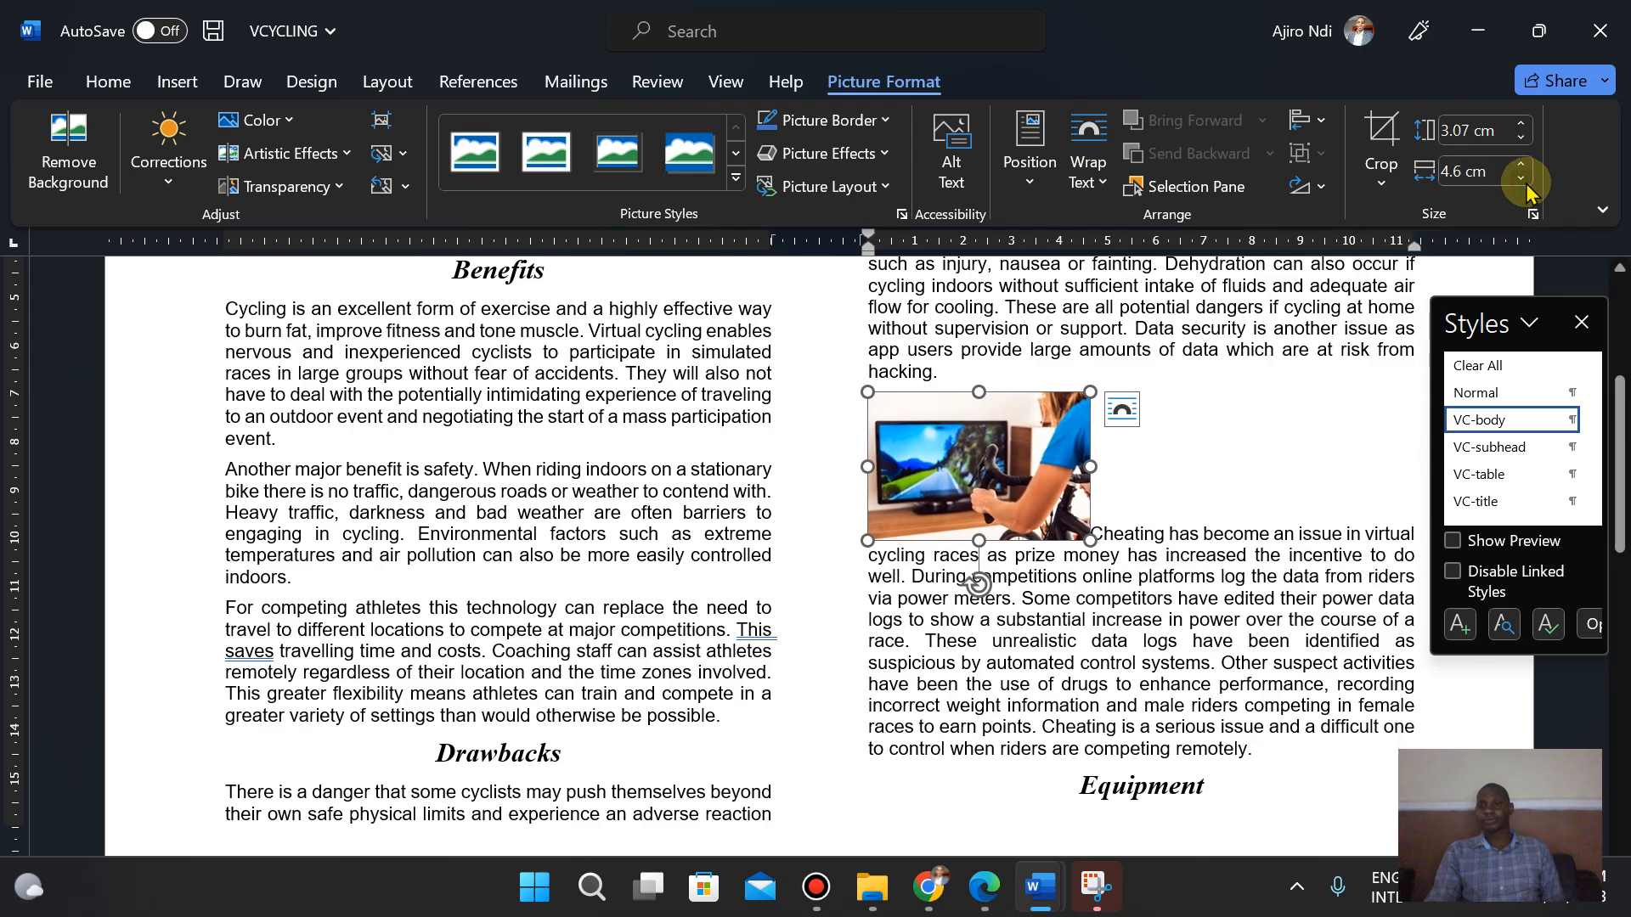
pyautogui.click(1521, 178)
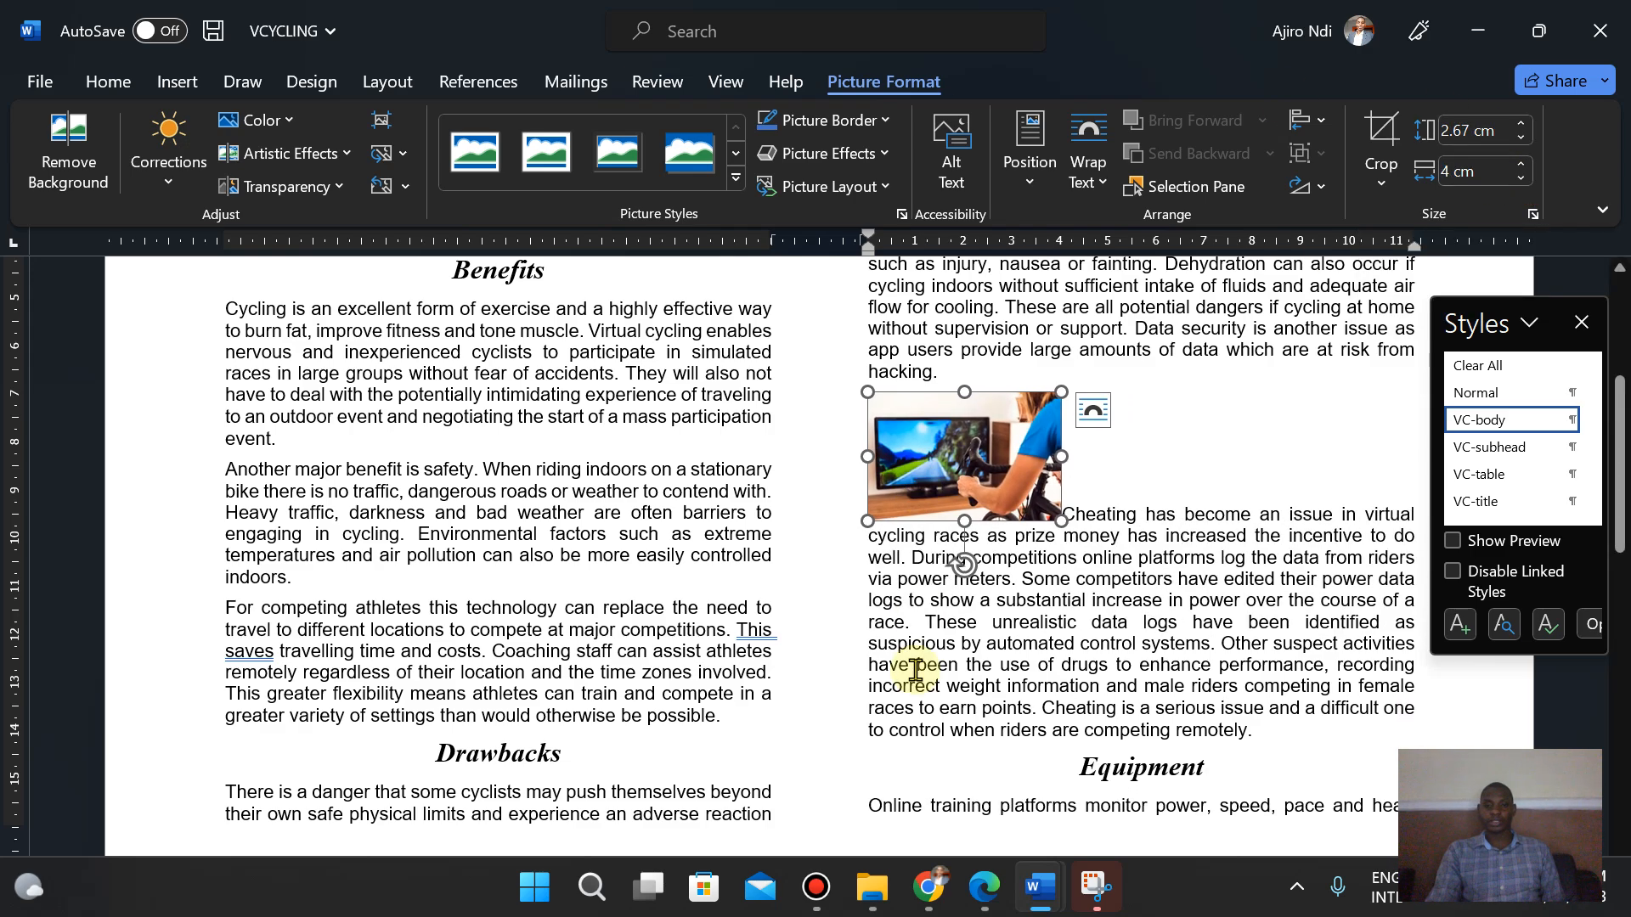
# - Check task 9 in the exam paper and set the image's text wrapping to Square
pyautogui.click(983, 901)
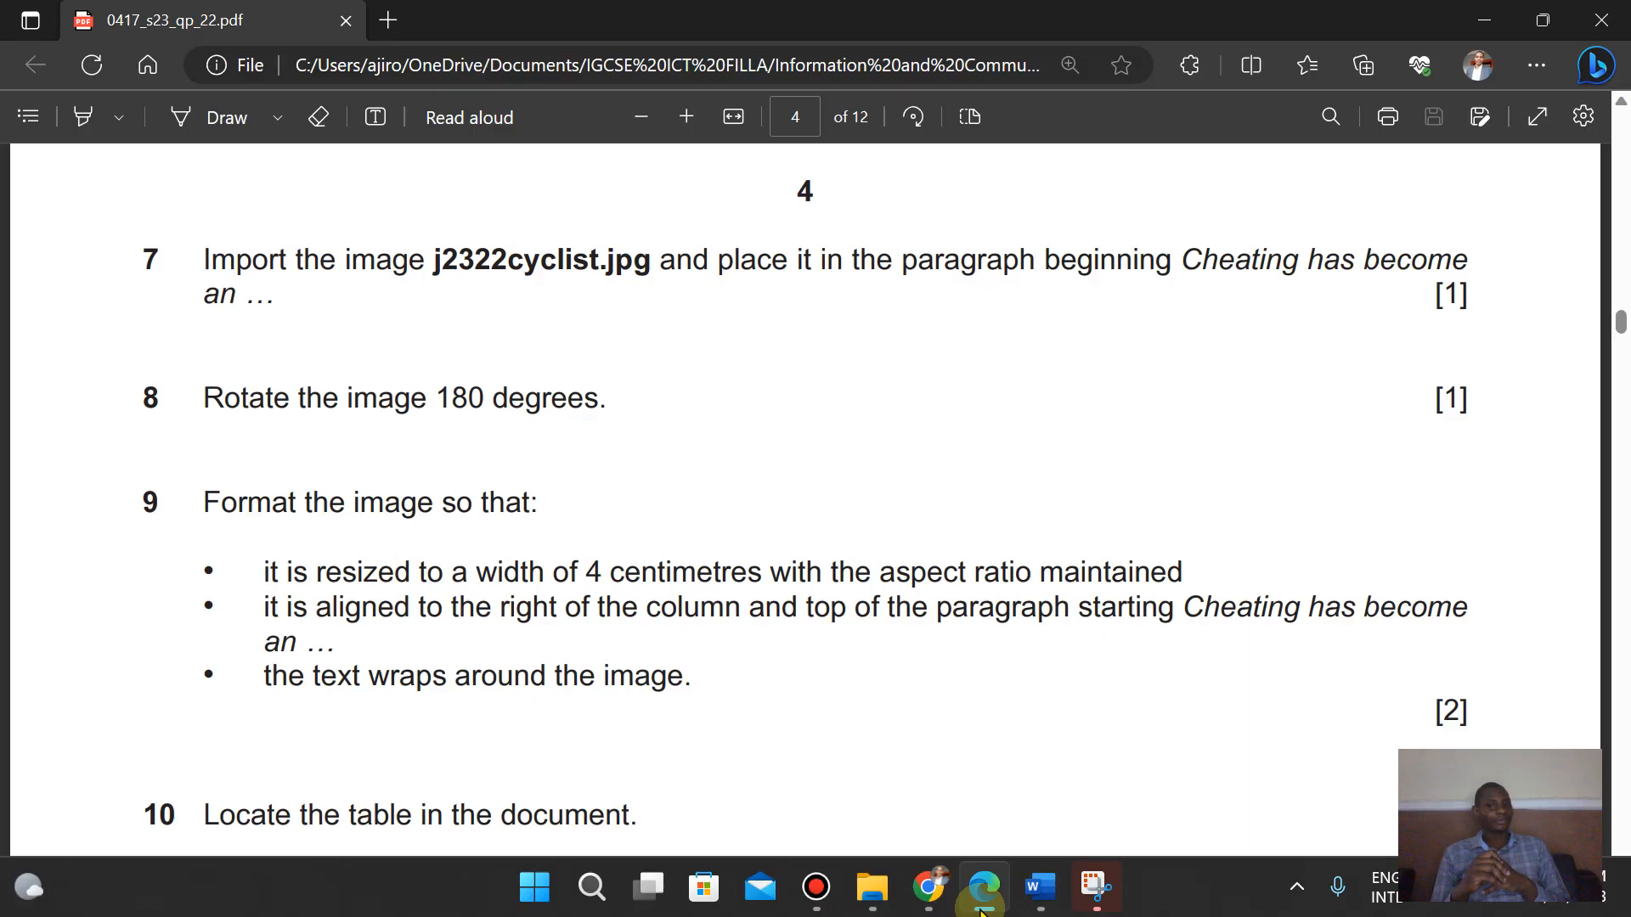
pyautogui.click(1040, 888)
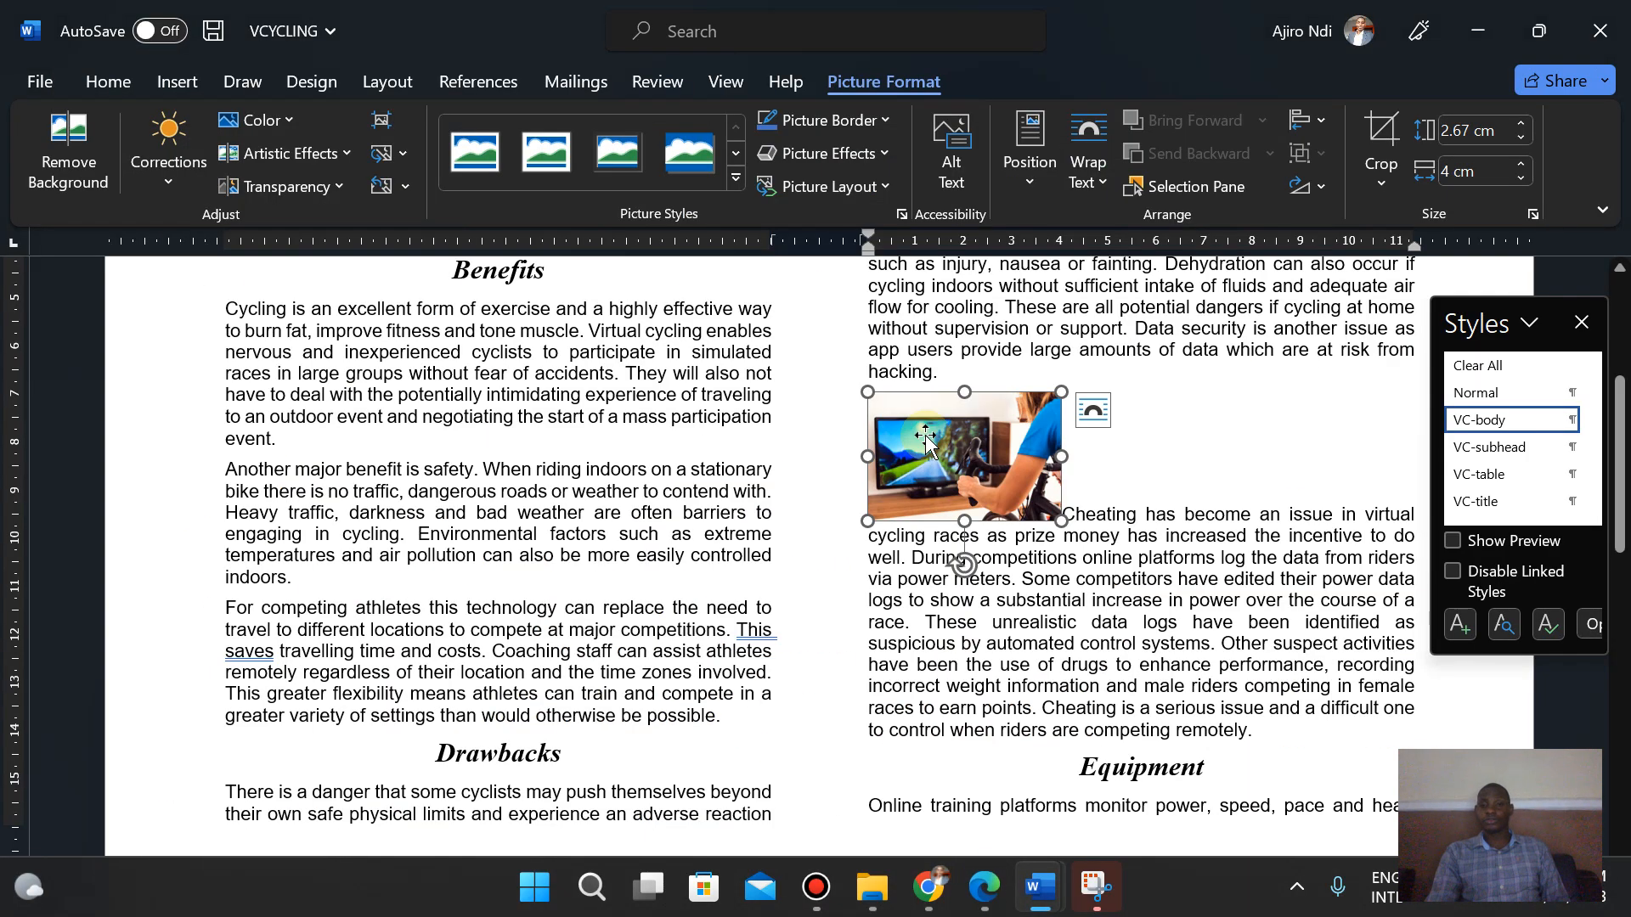
pyautogui.click(1094, 177)
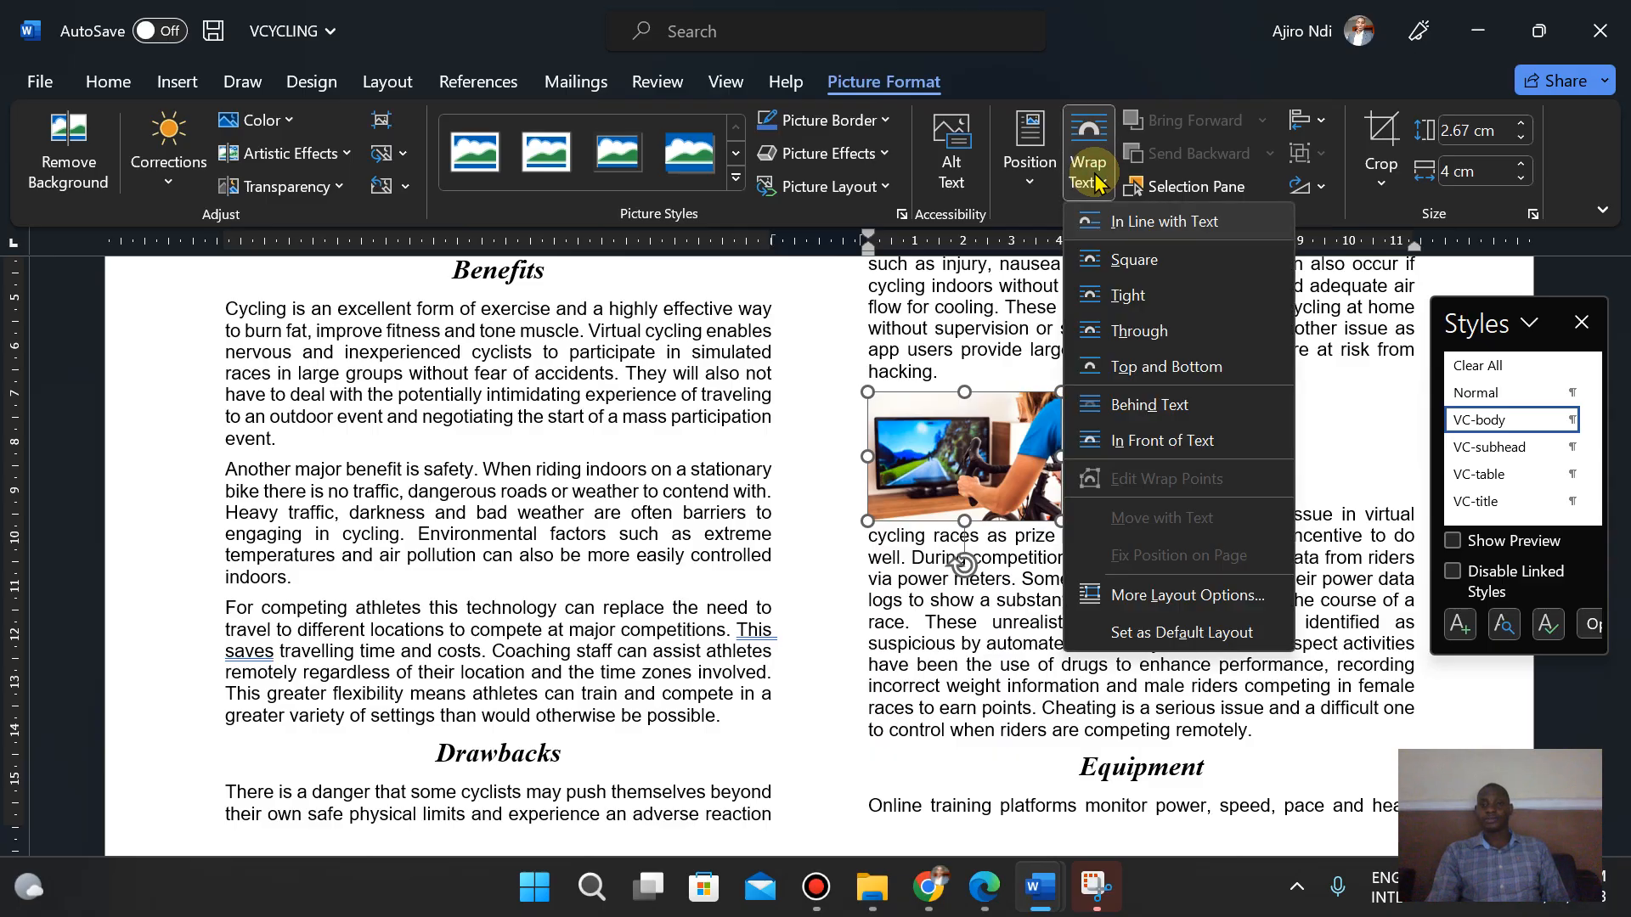
pyautogui.click(1131, 342)
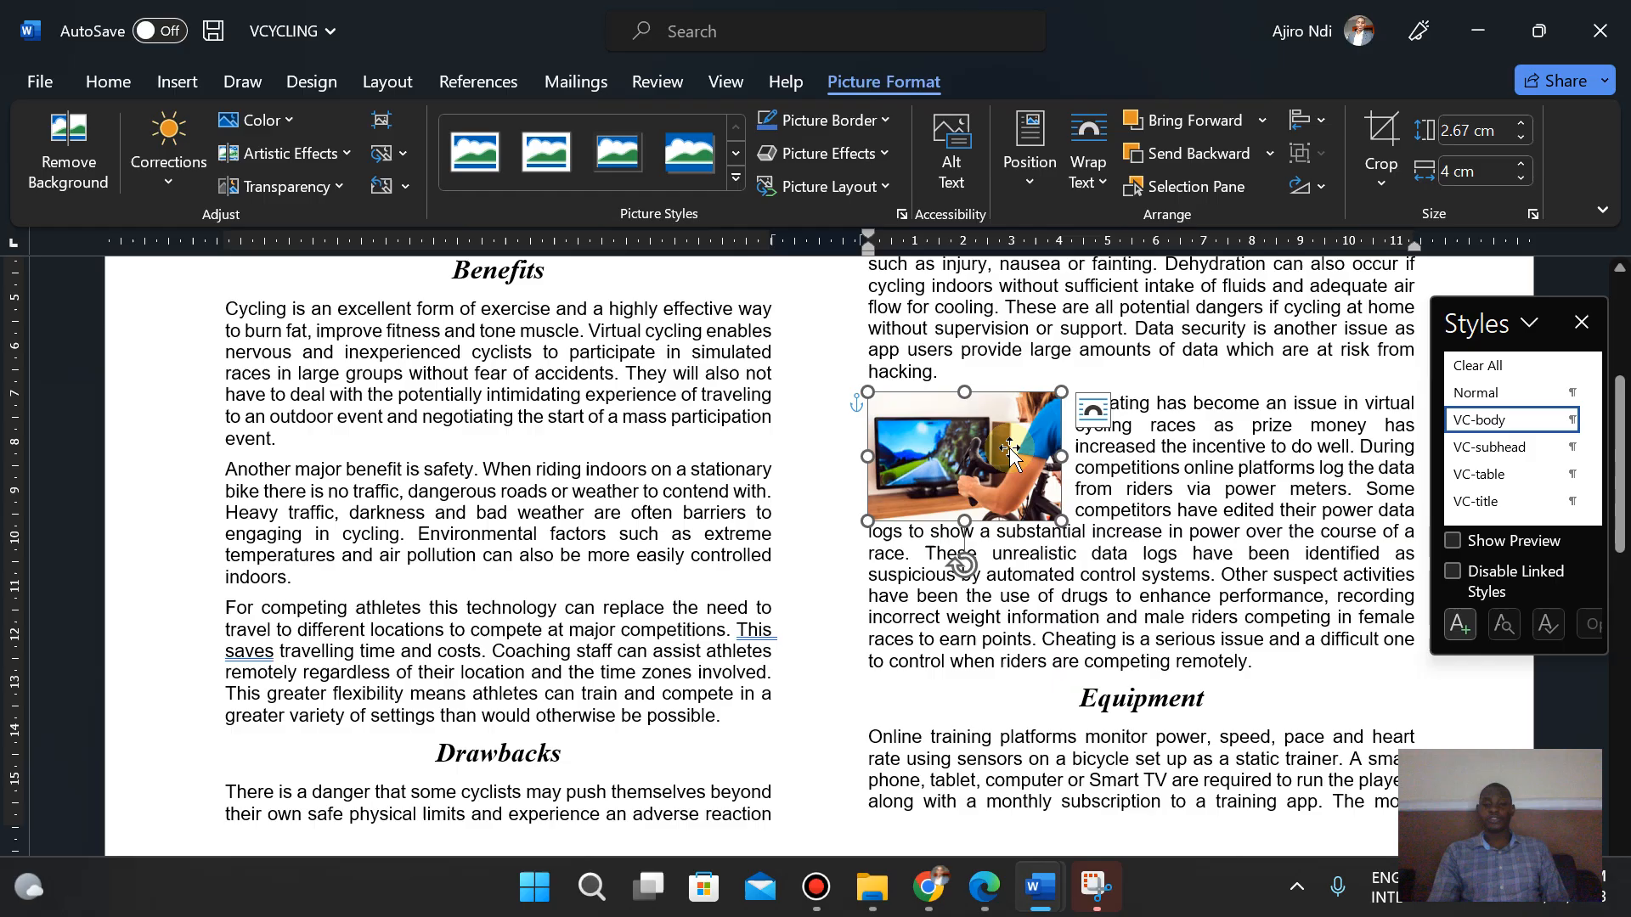
# - Nudge the image right to the column's right edge, aligned with the top of the "Cheating has become" paragraph
pyautogui.press('Right')
pyautogui.press('Right')
pyautogui.press('Right')
pyautogui.press('Right')
pyautogui.press('Right')
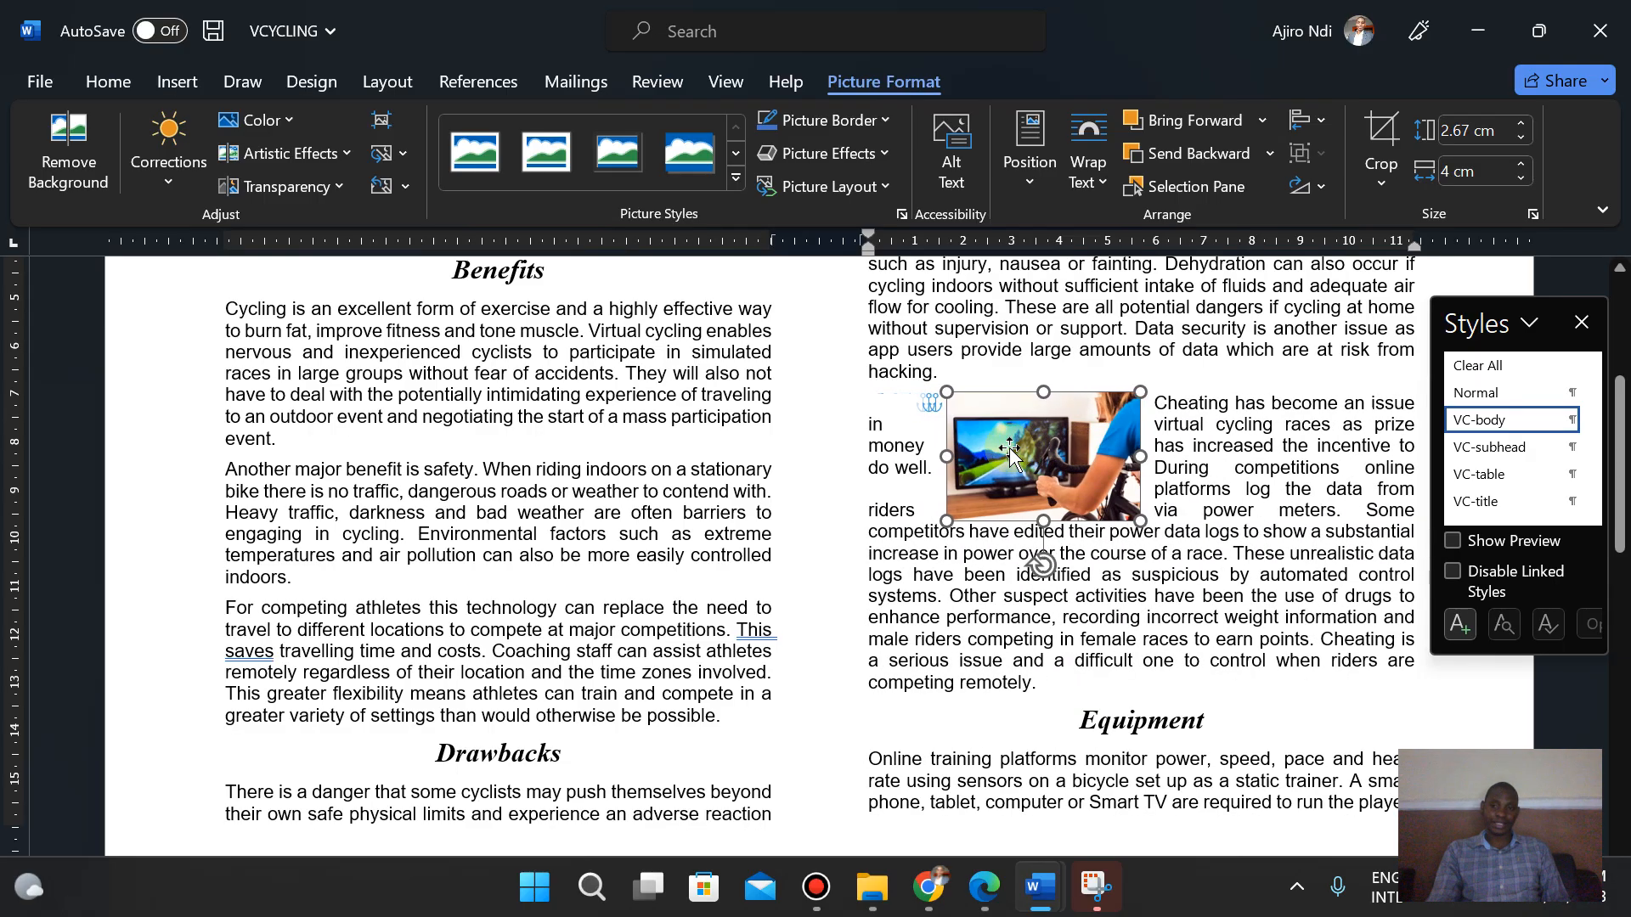
pyautogui.press('Right')
pyautogui.press('Right')
pyautogui.press('Right')
pyautogui.press('Right')
pyautogui.press('Right')
pyautogui.press('Right')
pyautogui.press('Right')
pyautogui.press('Right')
pyautogui.press('Right')
pyautogui.press('Right')
pyautogui.press('Right')
pyautogui.press('Right')
pyautogui.press('Right')
pyautogui.press('Right')
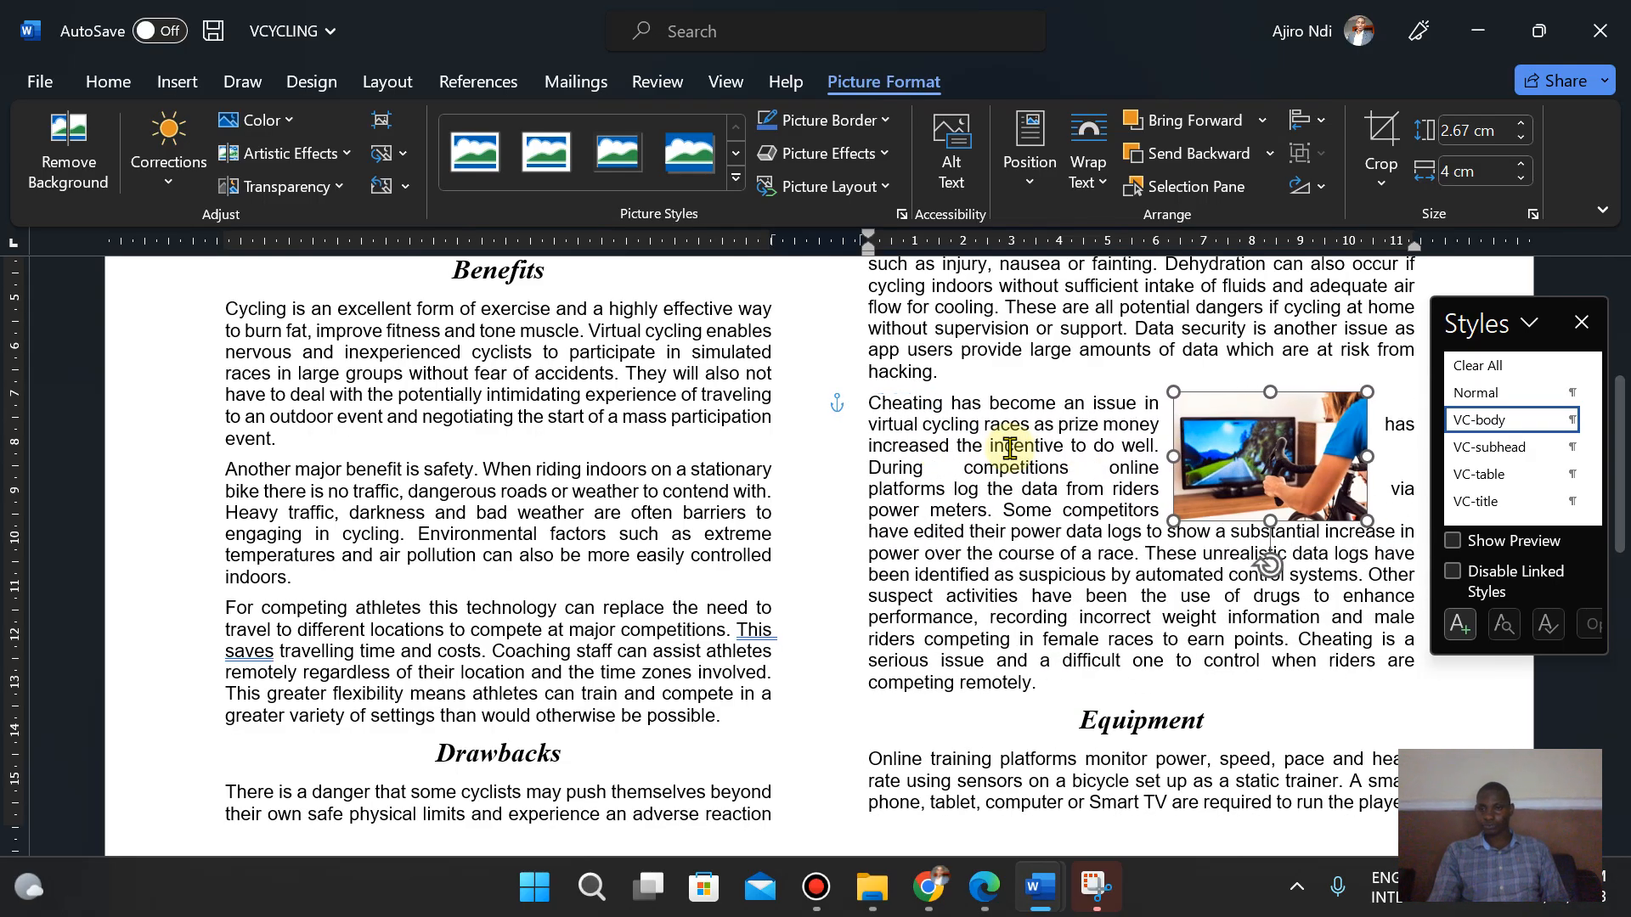
pyautogui.press('Right')
pyautogui.press('Right')
pyautogui.press('Right')
pyautogui.press('Right')
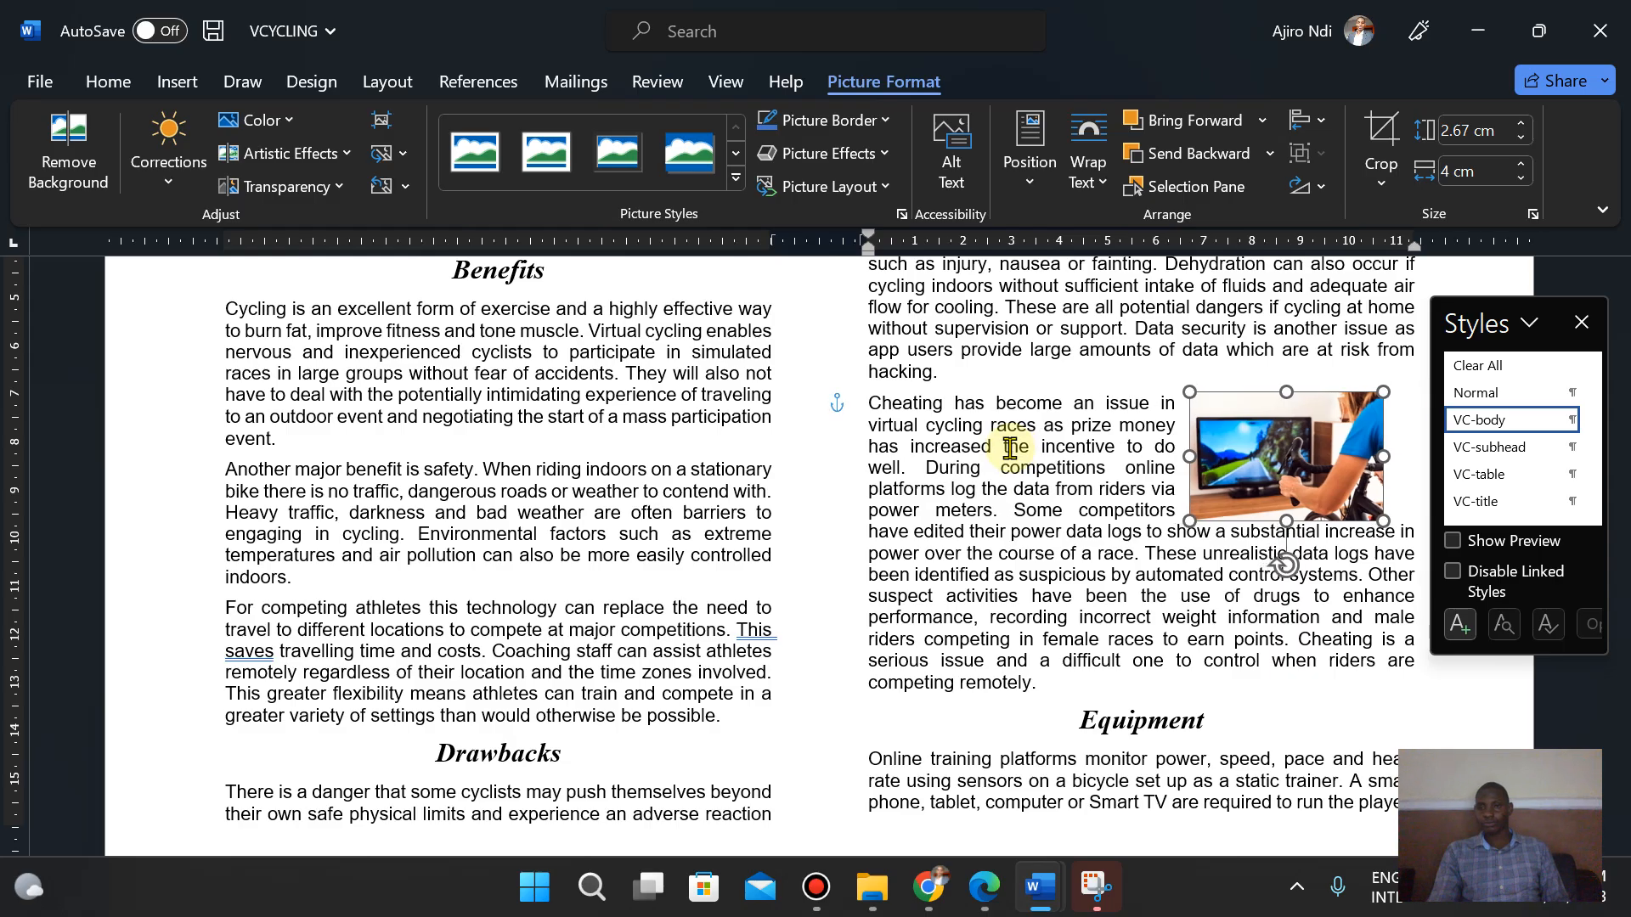
pyautogui.press('Right')
pyautogui.press('Right')
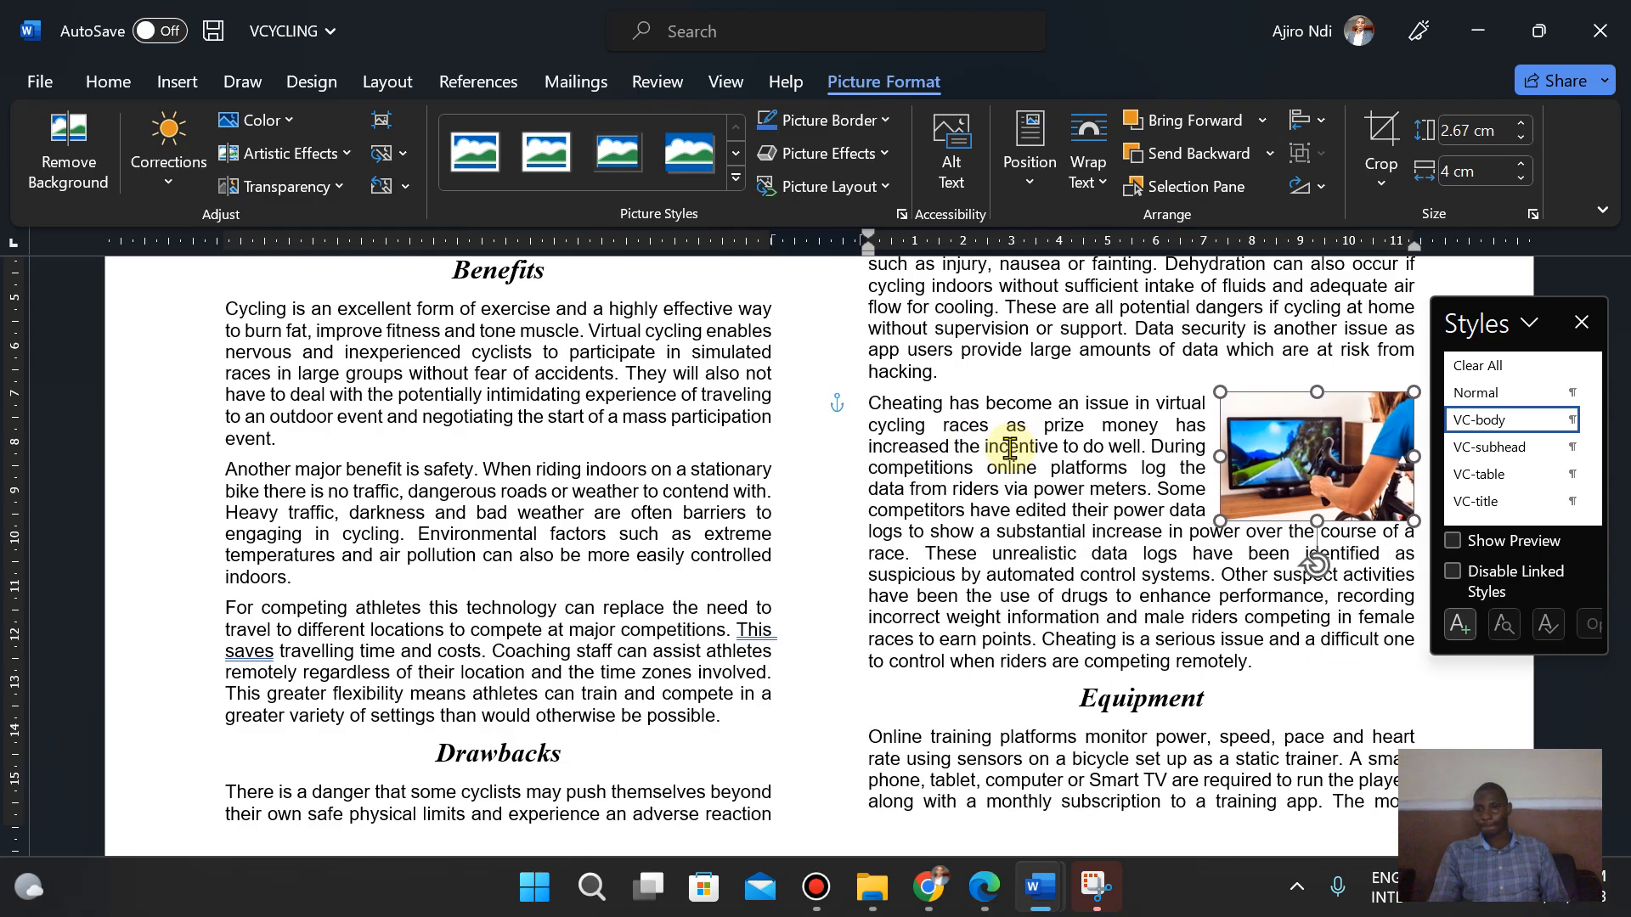
pyautogui.press('Right')
pyautogui.press('Right')
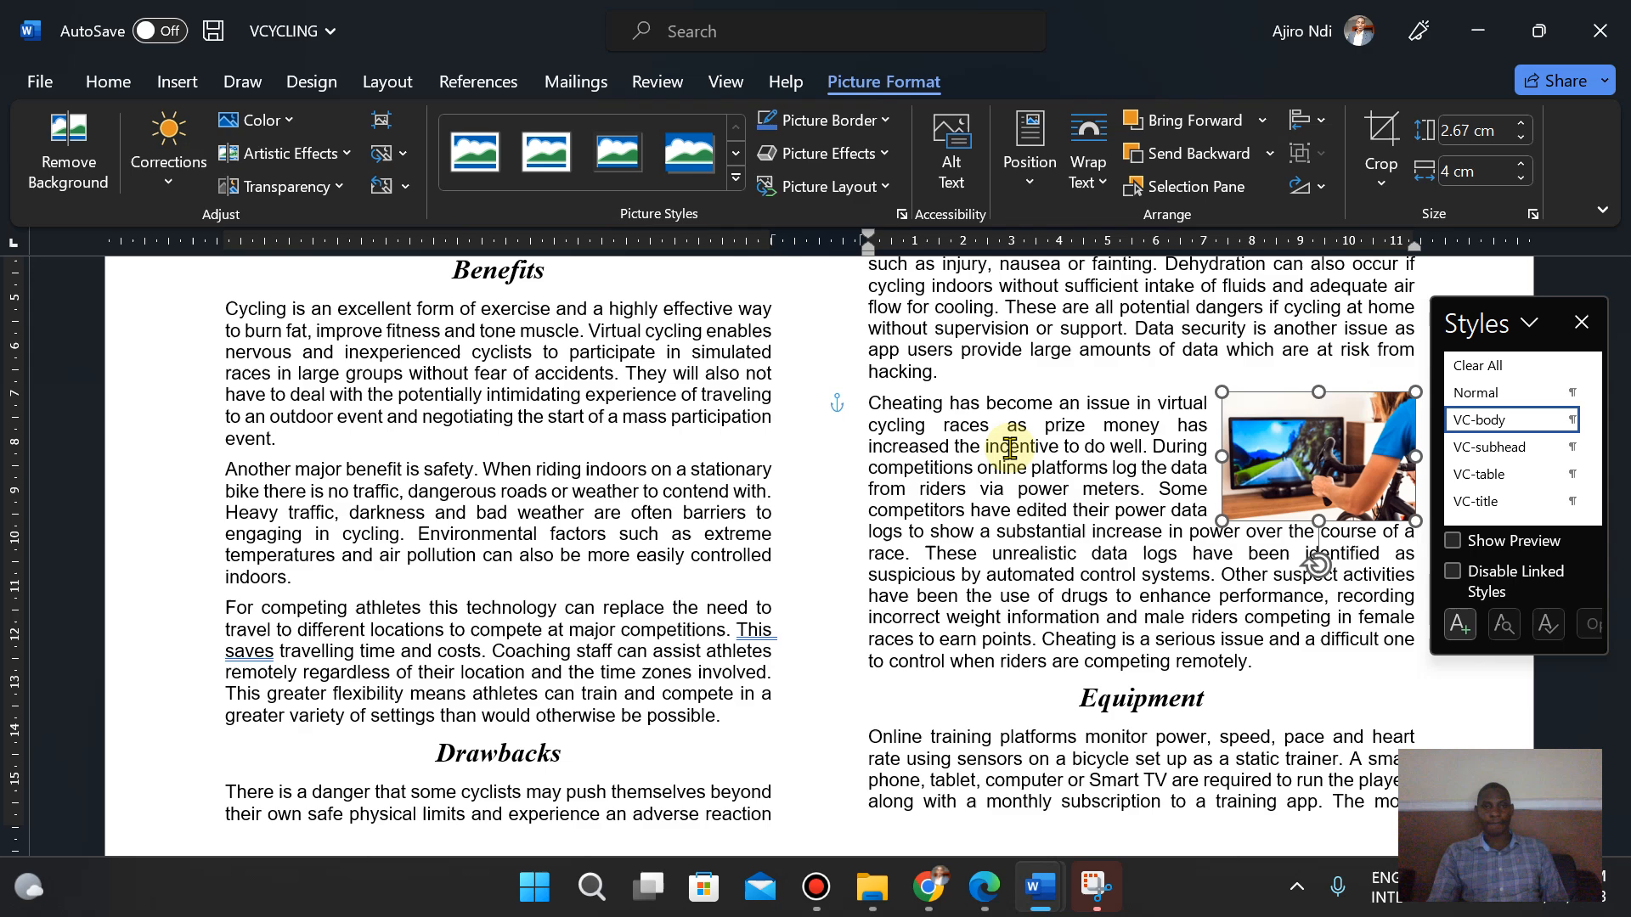
# - Toggle the gridlines on and off to check the image's alignment against the column edge
pyautogui.click(720, 79)
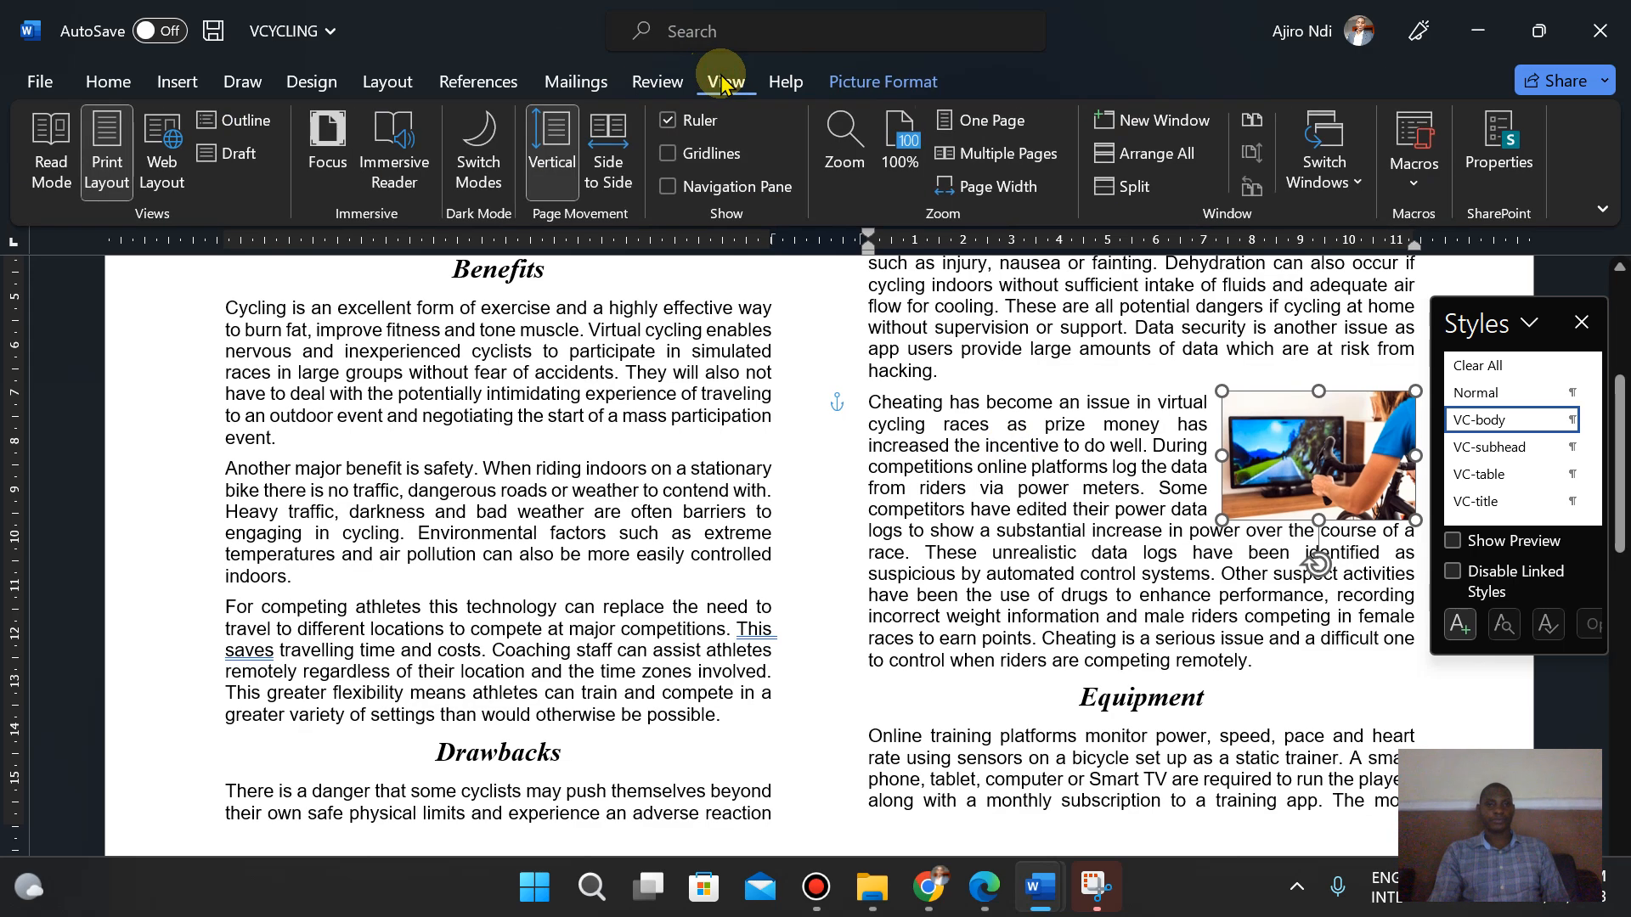
pyautogui.click(699, 161)
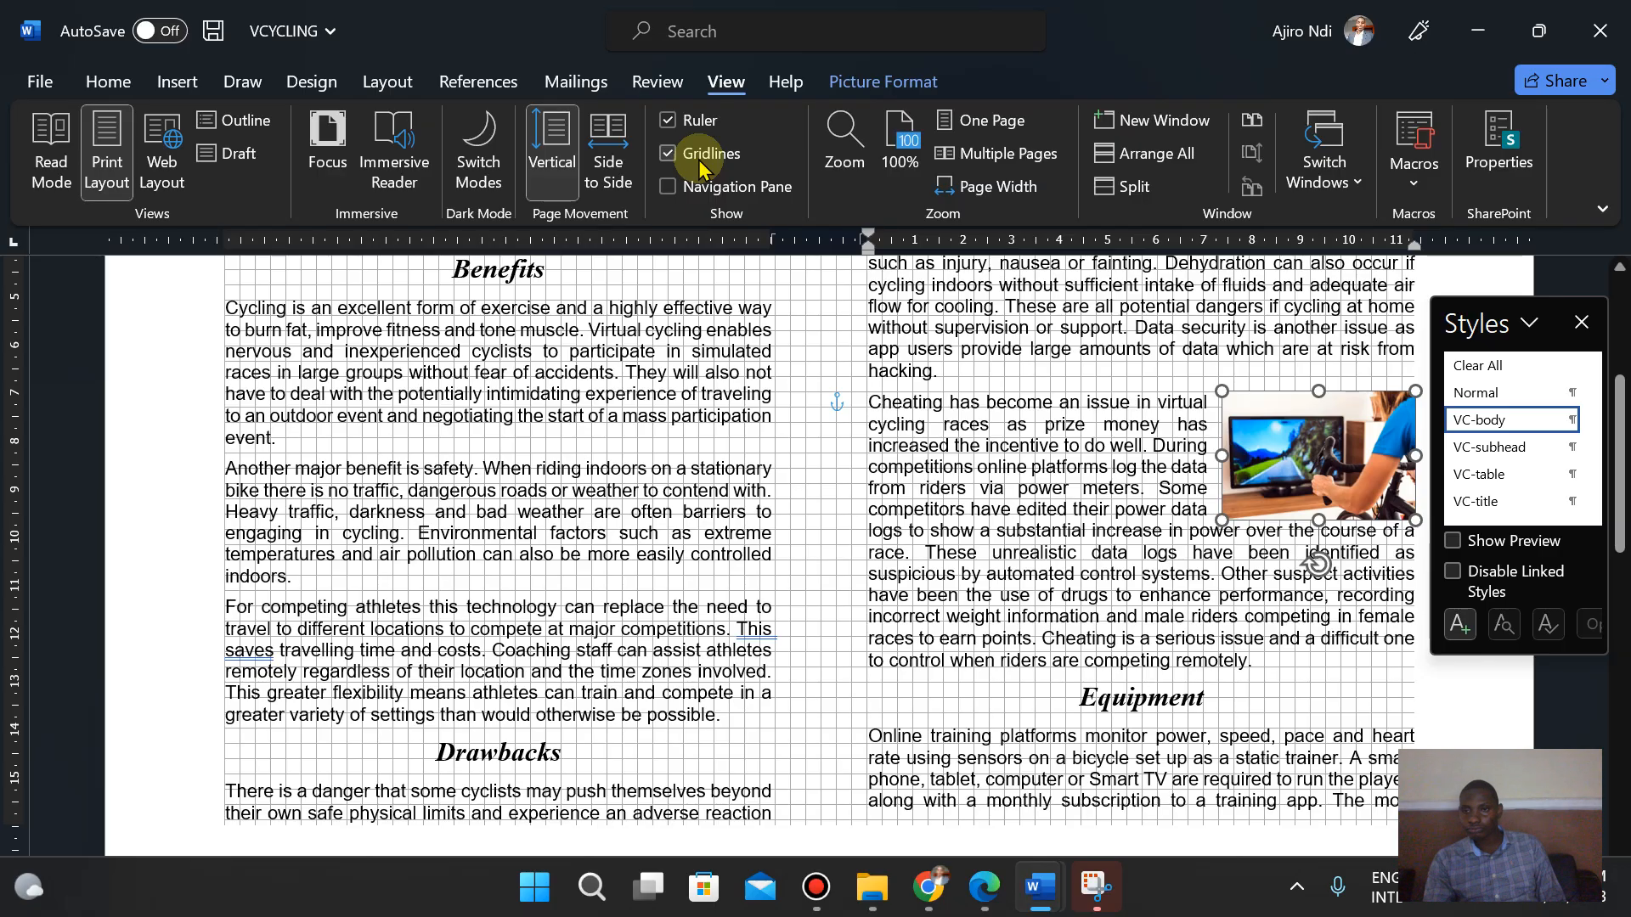
pyautogui.click(1475, 746)
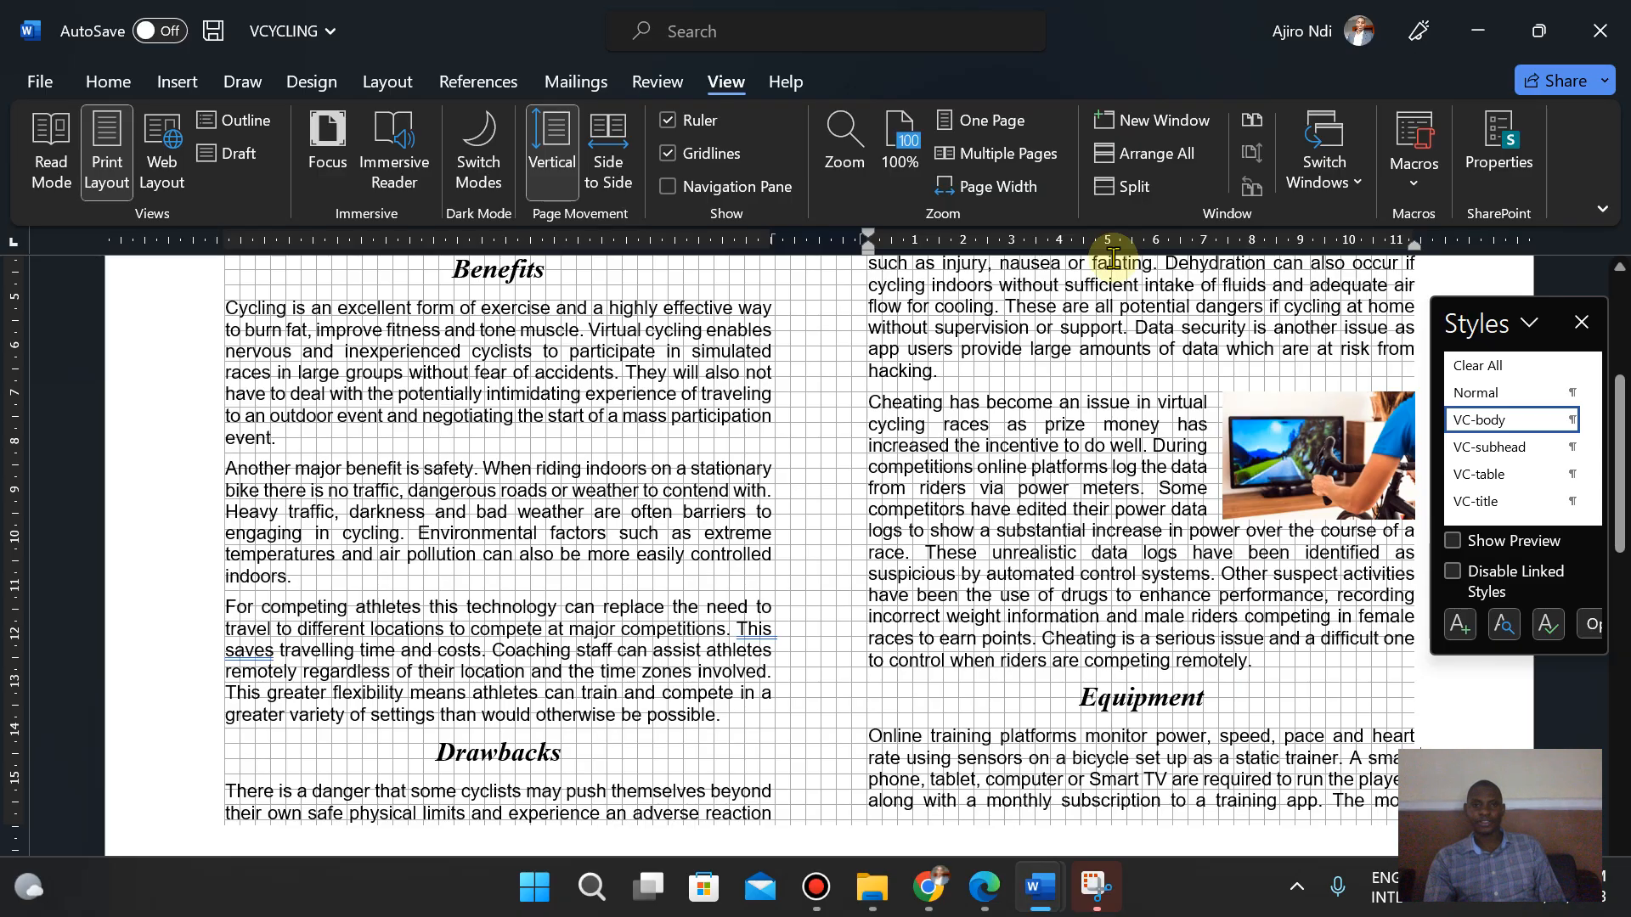
pyautogui.click(710, 156)
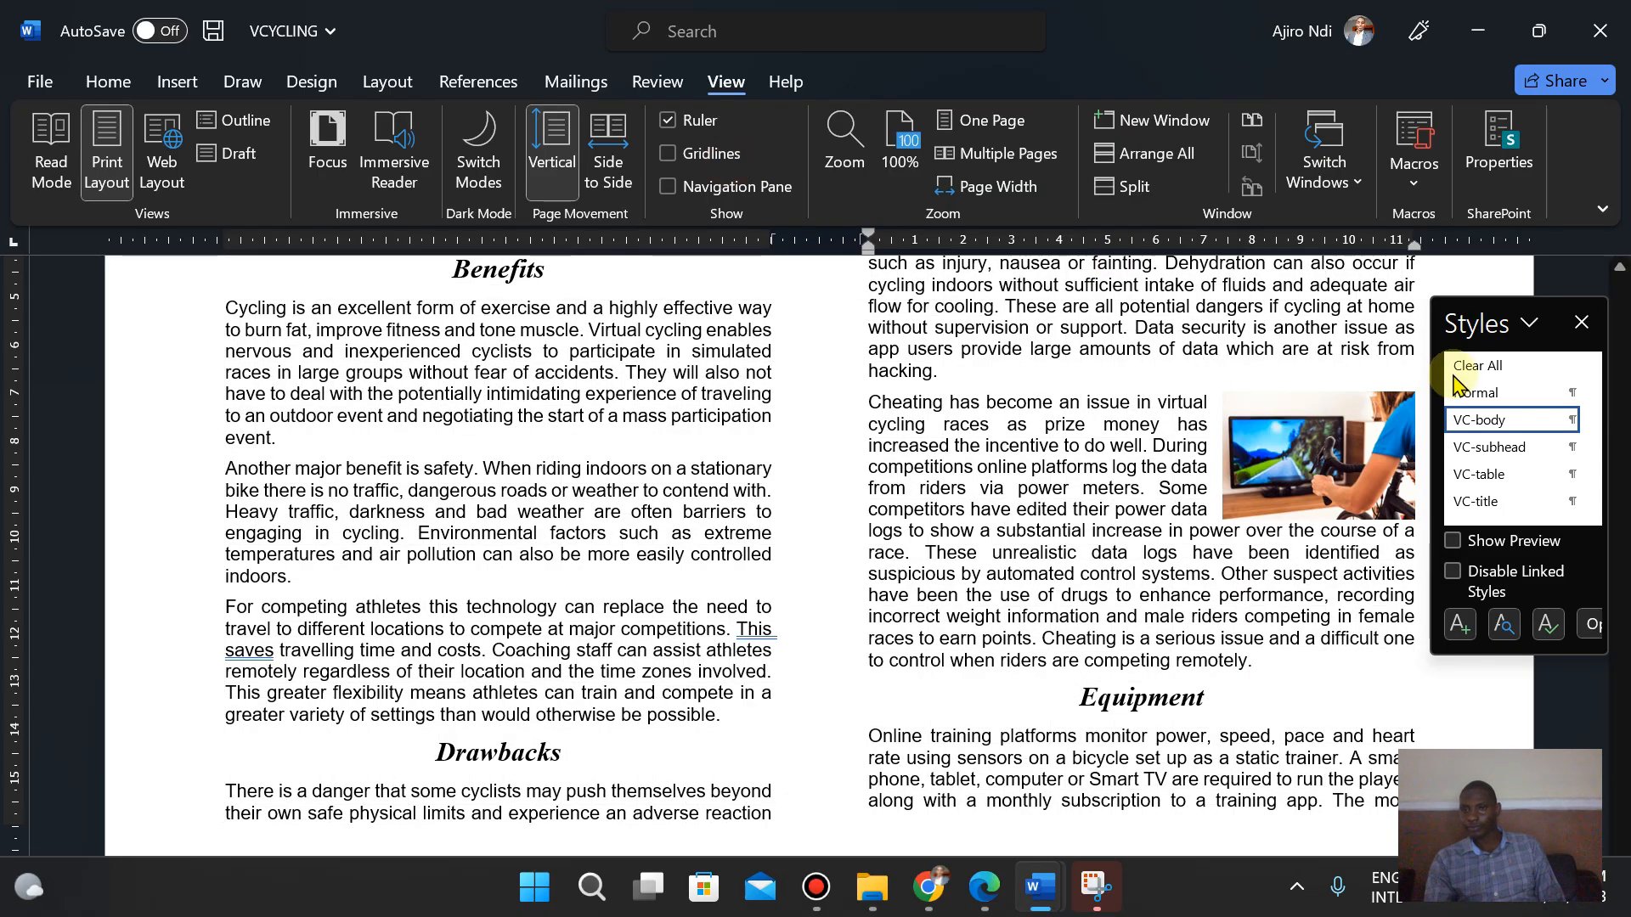
# - Nudge the selected image slightly left and turn the gridlines on to recheck its position
pyautogui.click(1354, 473)
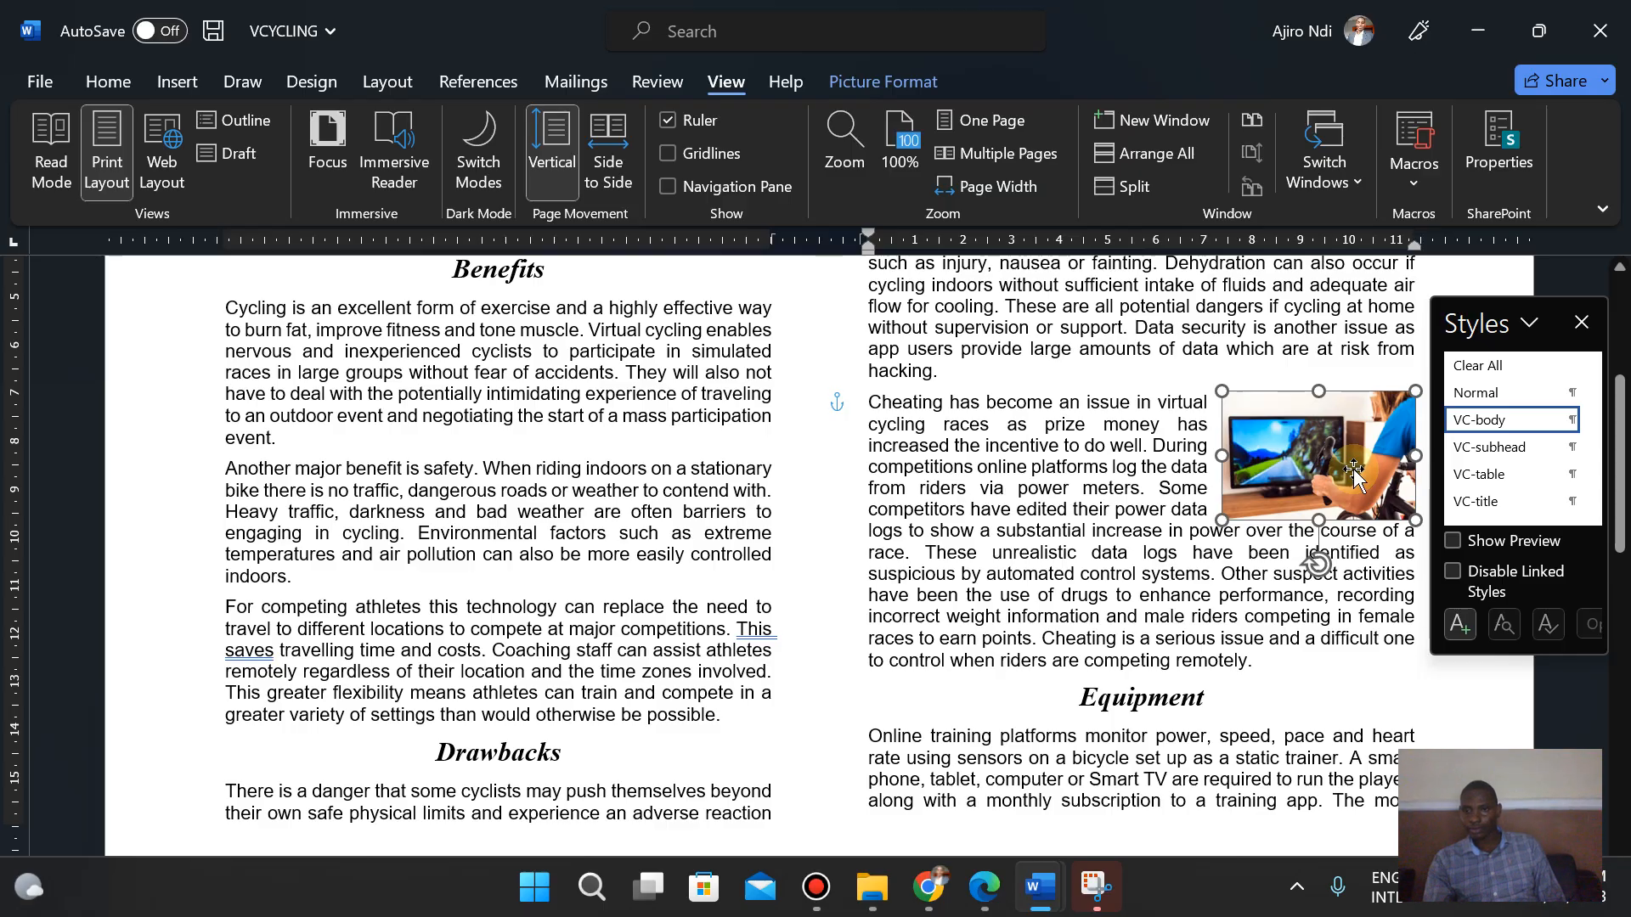
pyautogui.press('Left')
pyautogui.press('Left')
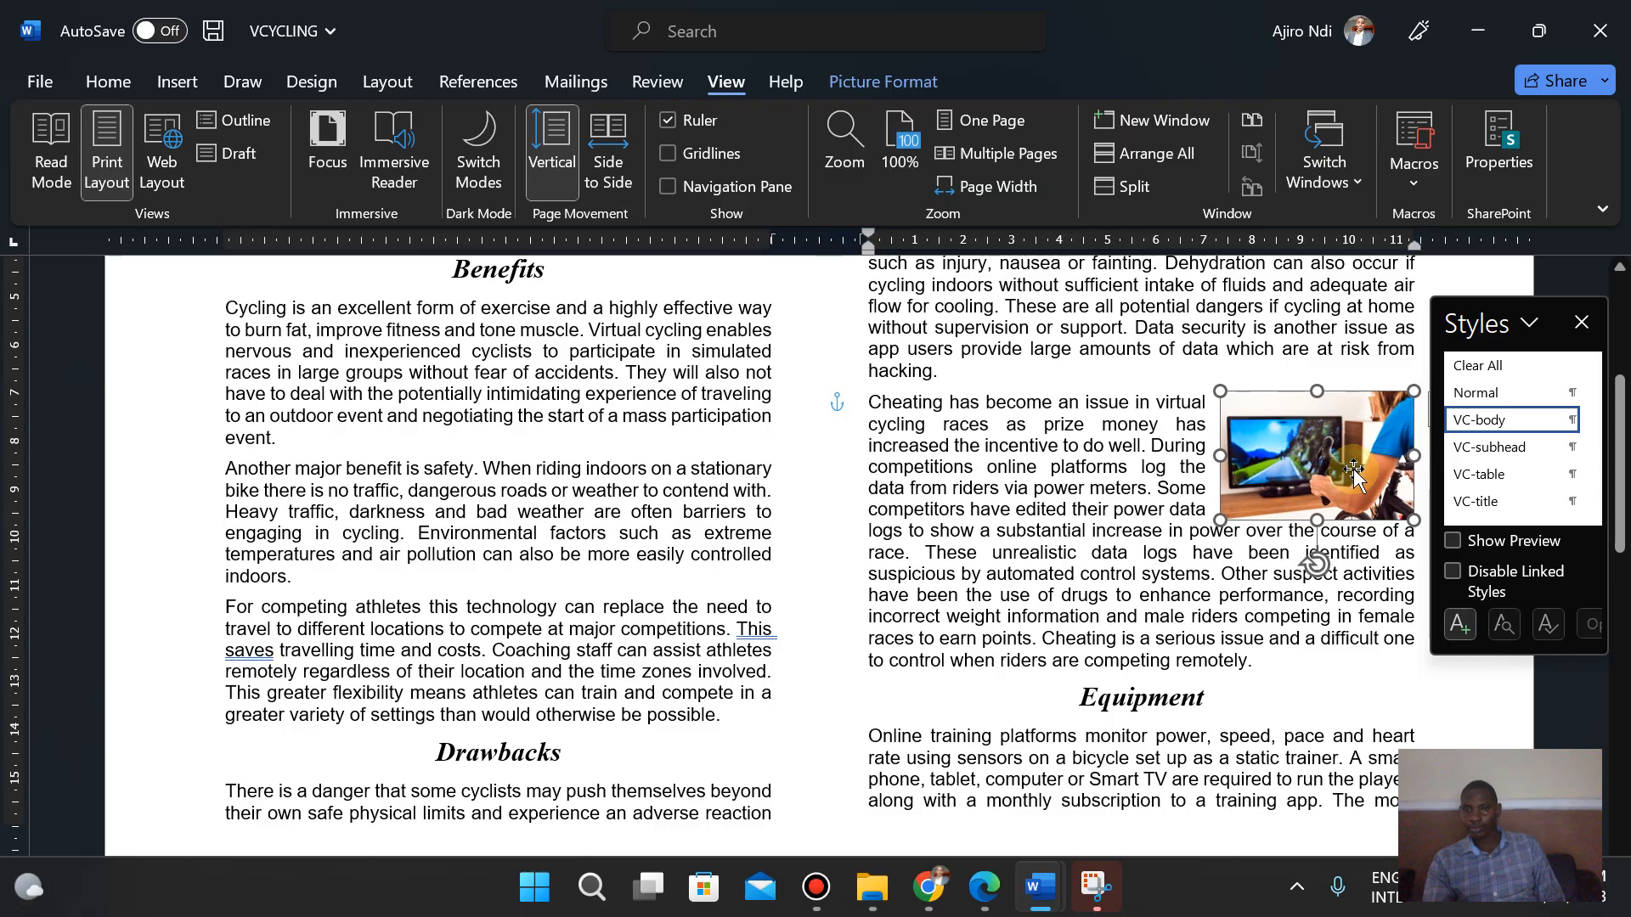
pyautogui.click(688, 158)
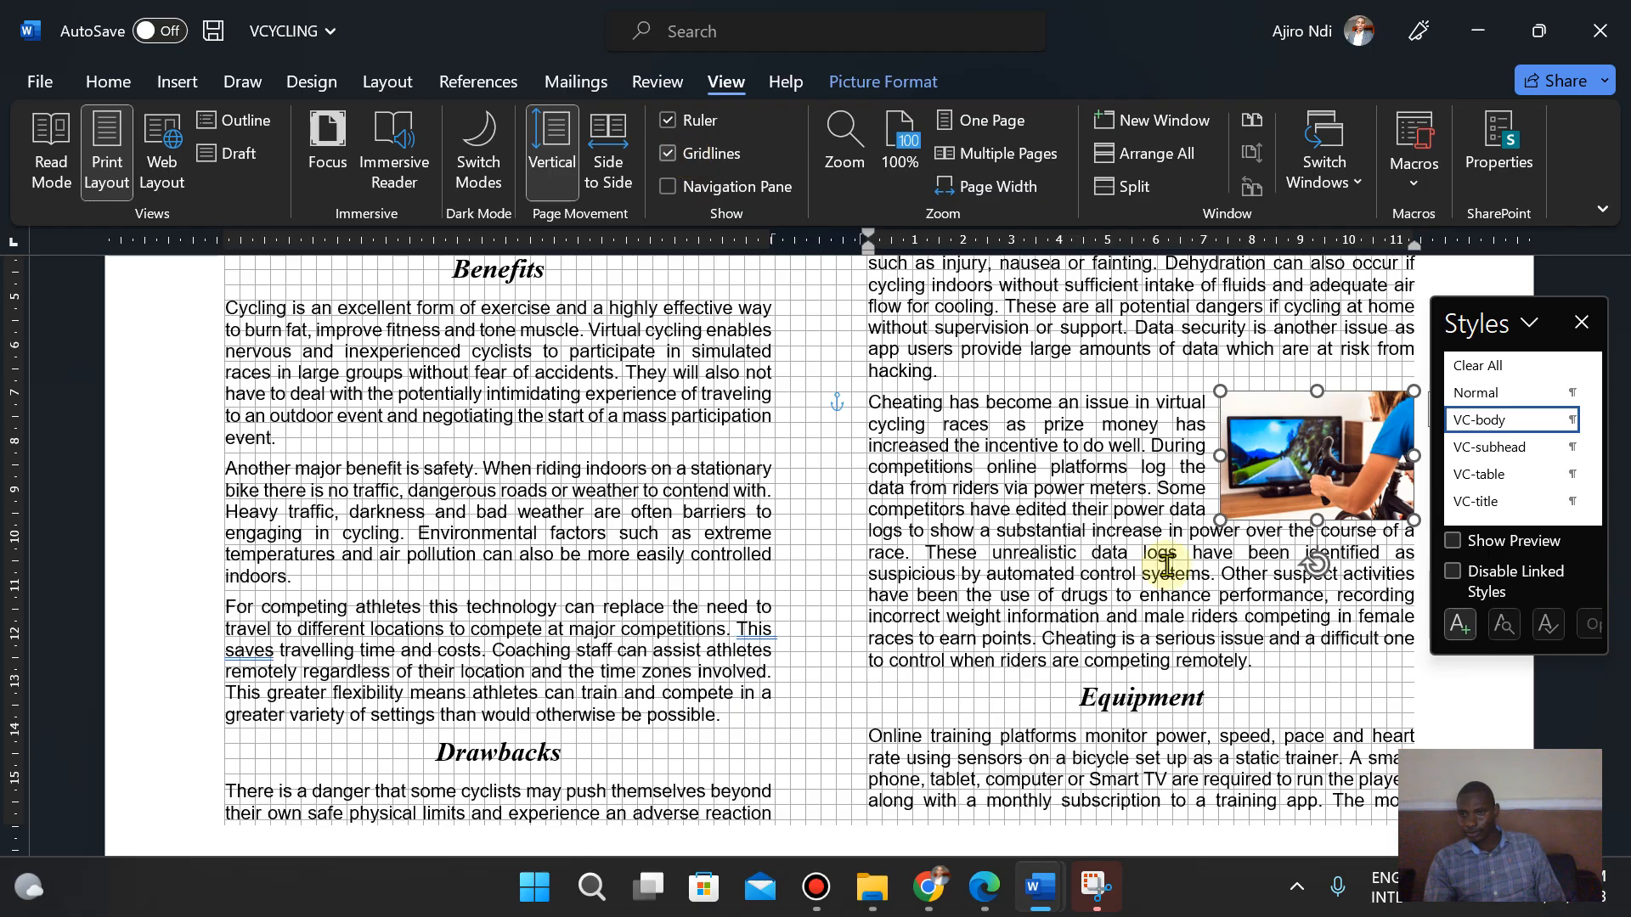
# - Deselect the image and switch the gridlines off, on and off again to check its alignment
pyautogui.click(1504, 730)
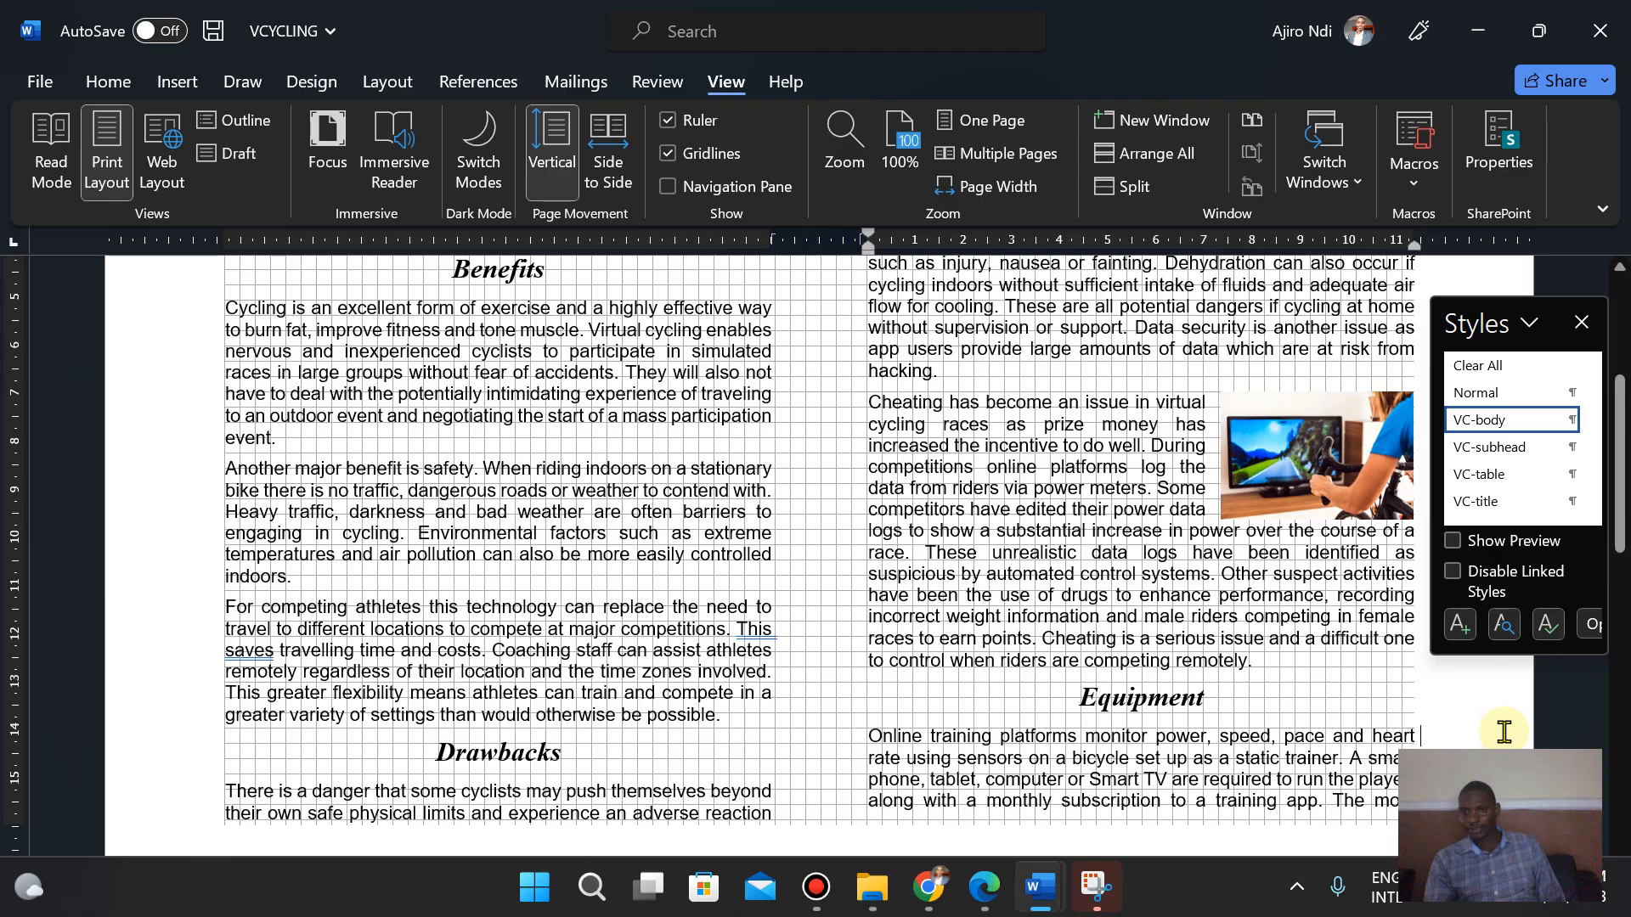
pyautogui.click(702, 154)
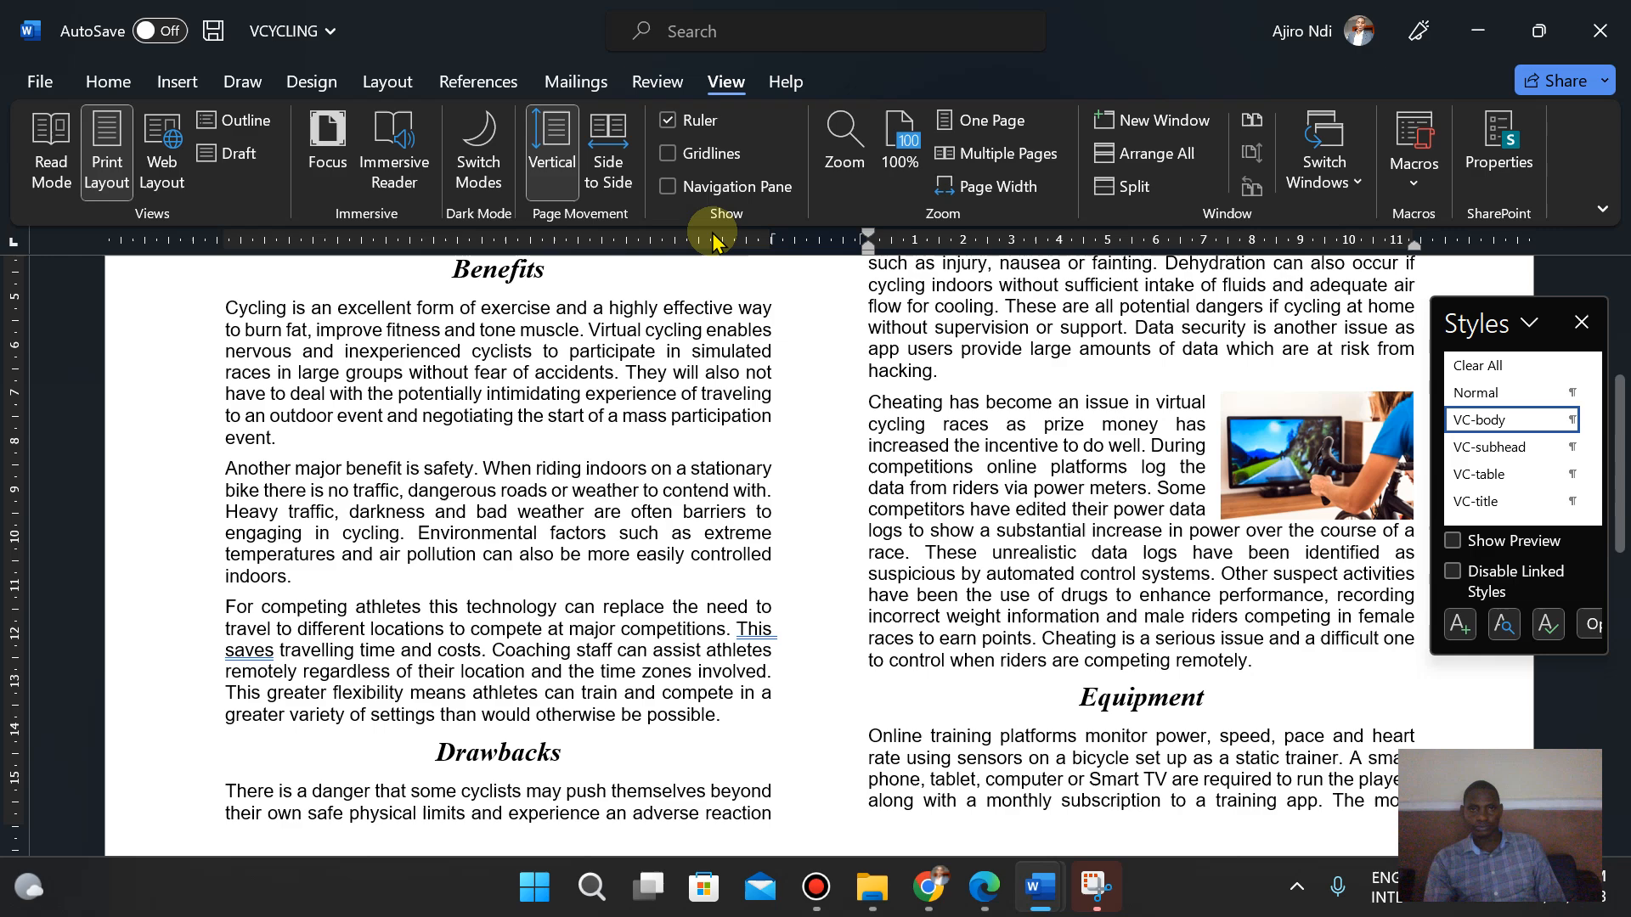
pyautogui.click(689, 156)
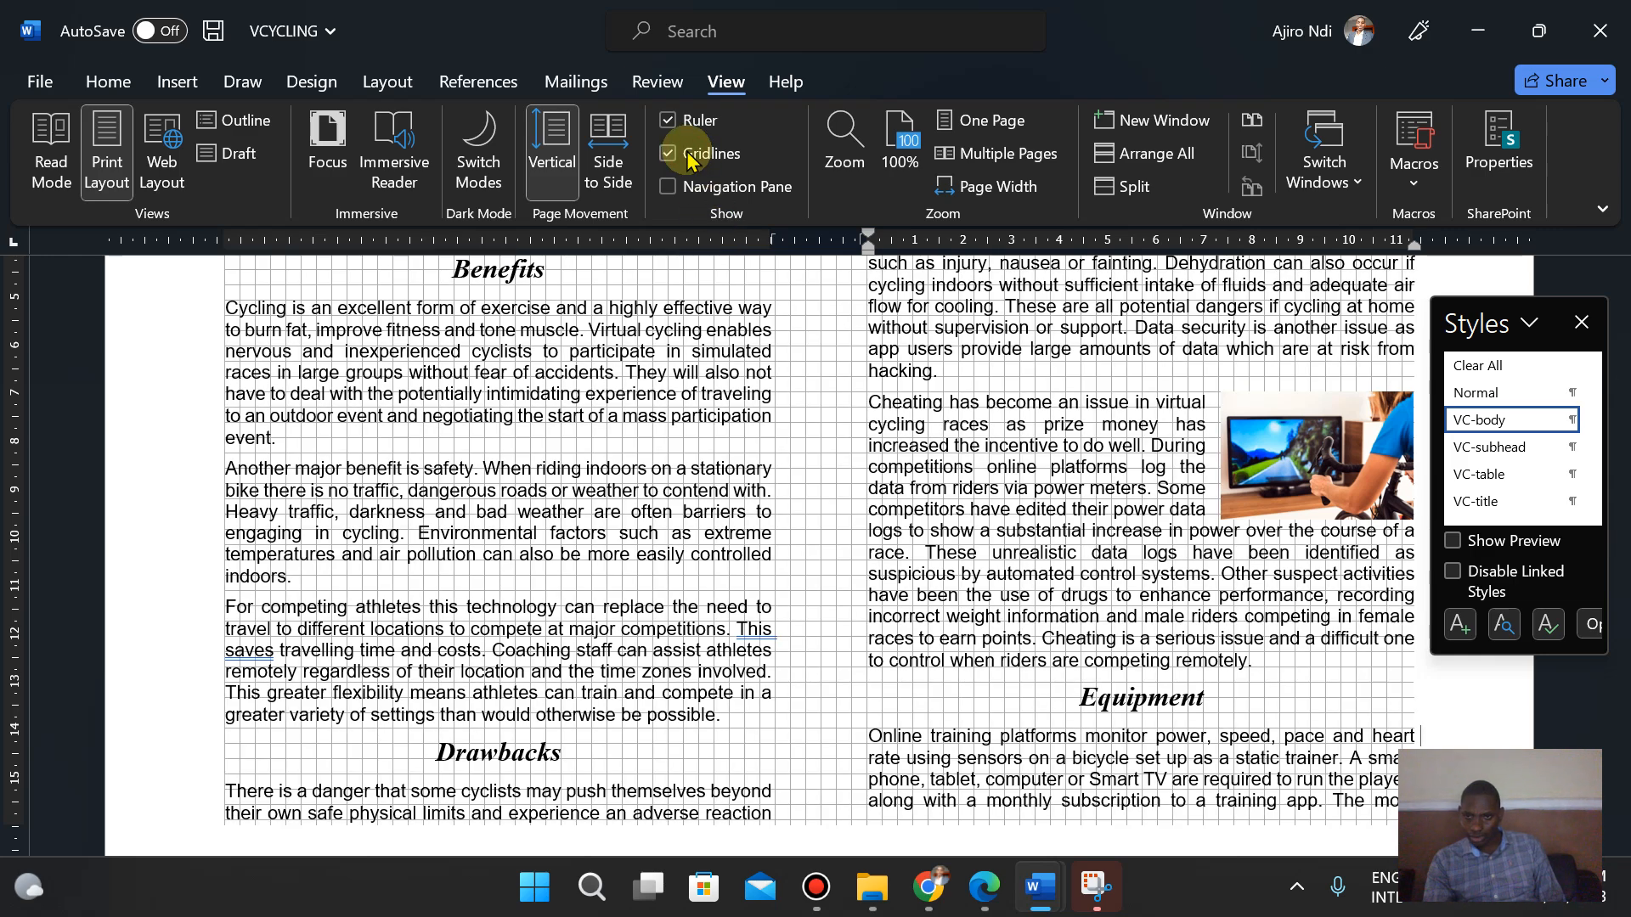
pyautogui.click(690, 156)
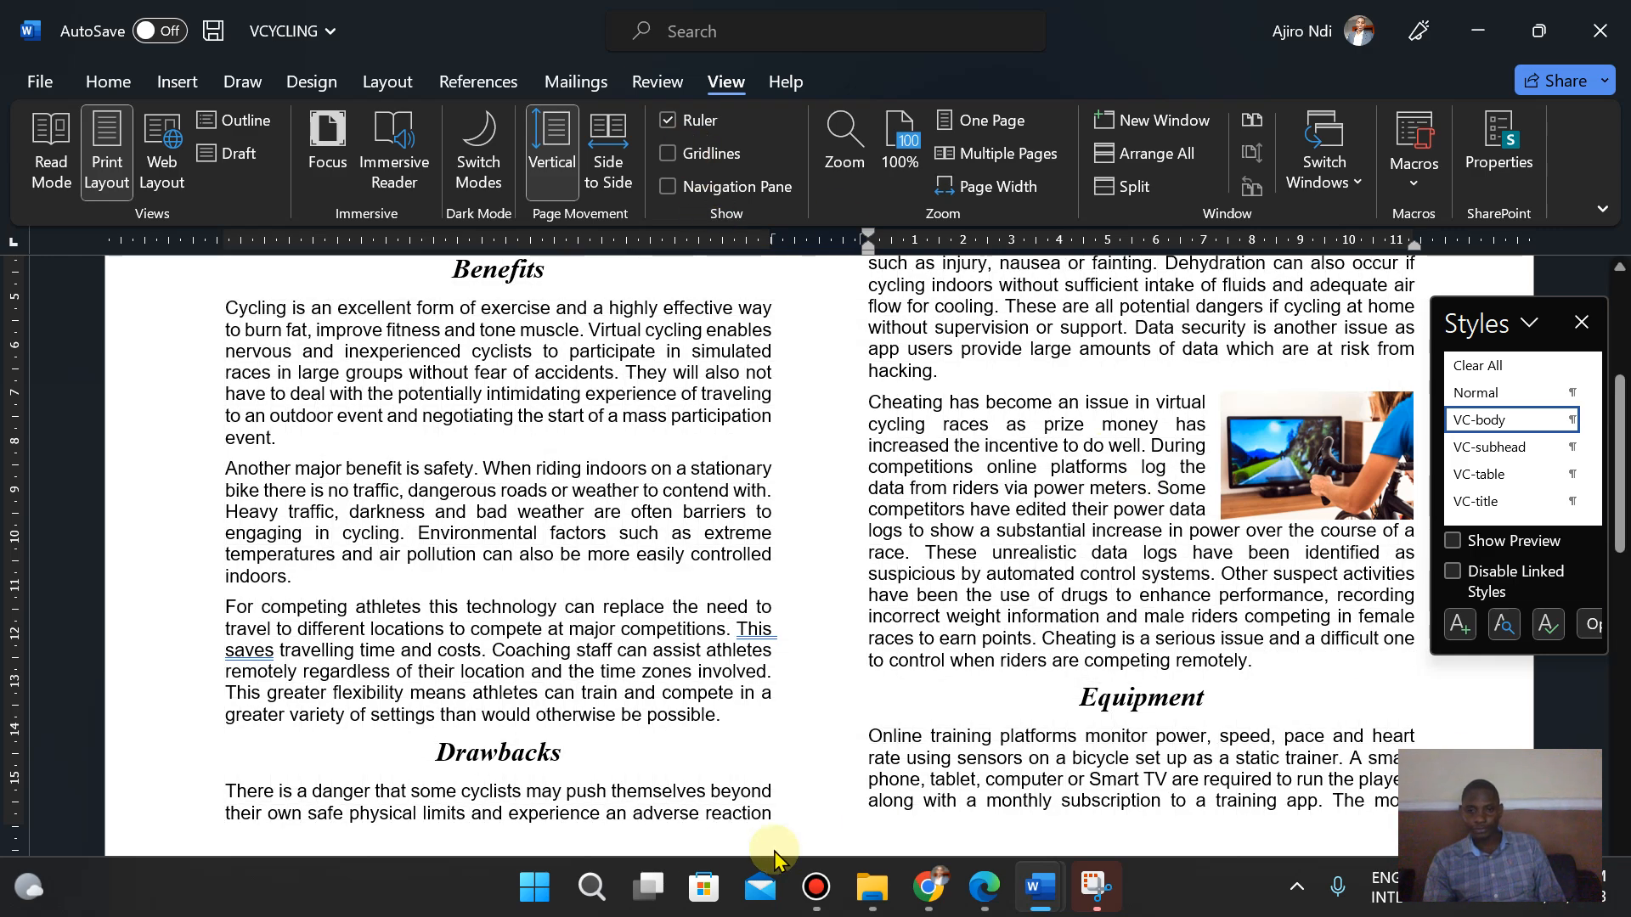
# - Nudge the selected image slightly down to line its top up with the top of the "Cheating has become" paragraph
pyautogui.click(535, 887)
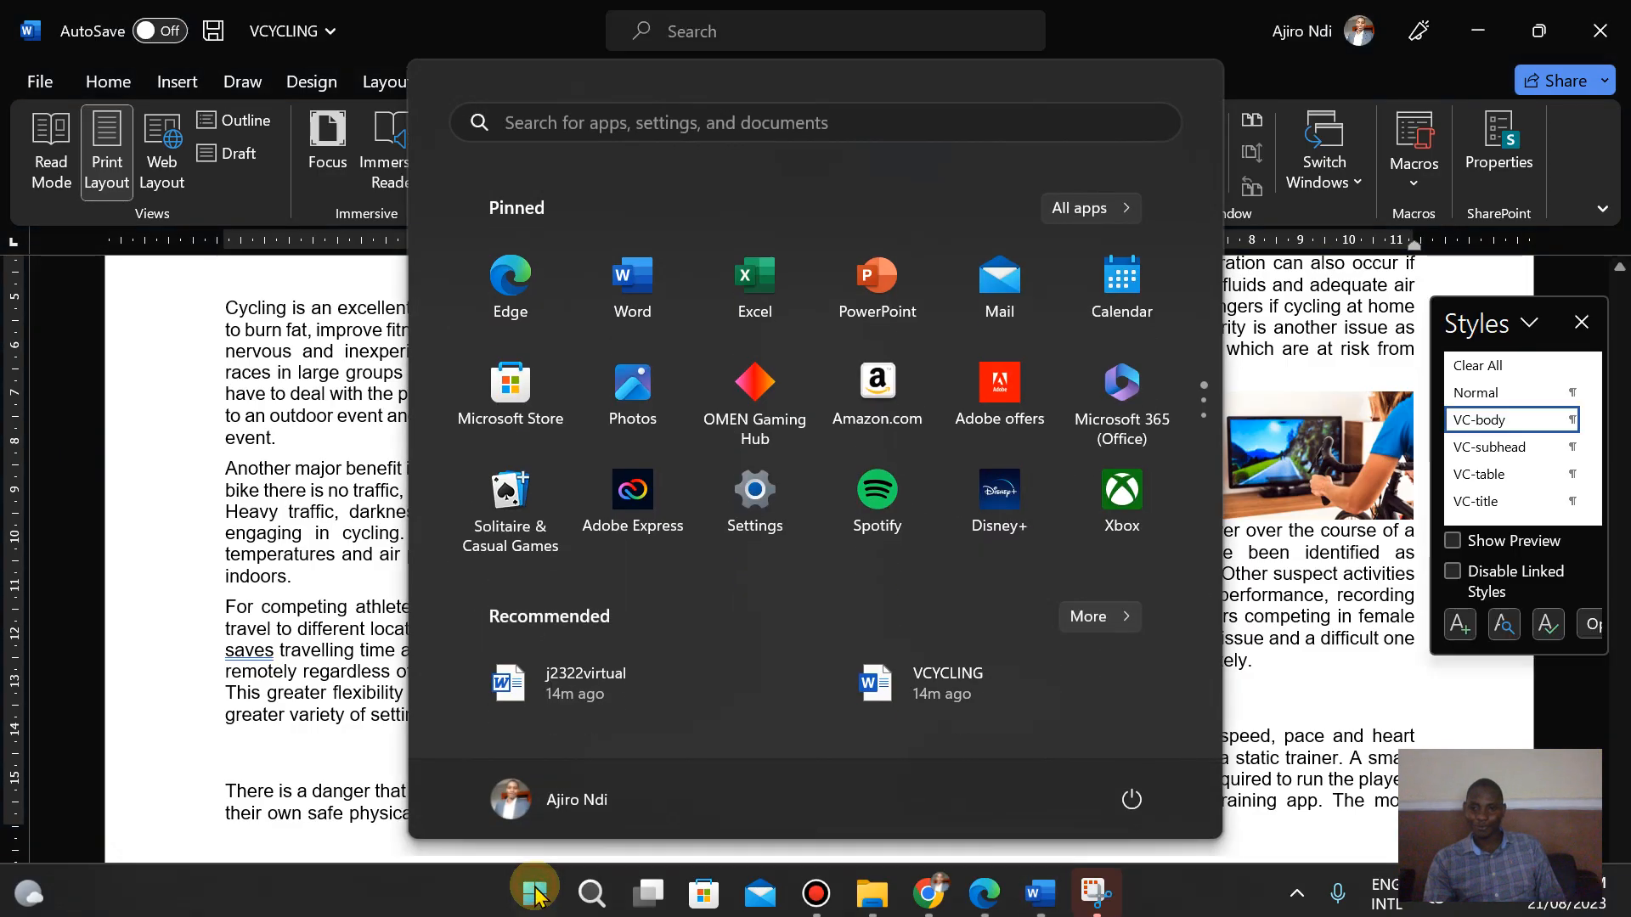
pyautogui.click(535, 887)
pyautogui.click(1566, 906)
pyautogui.click(1566, 906)
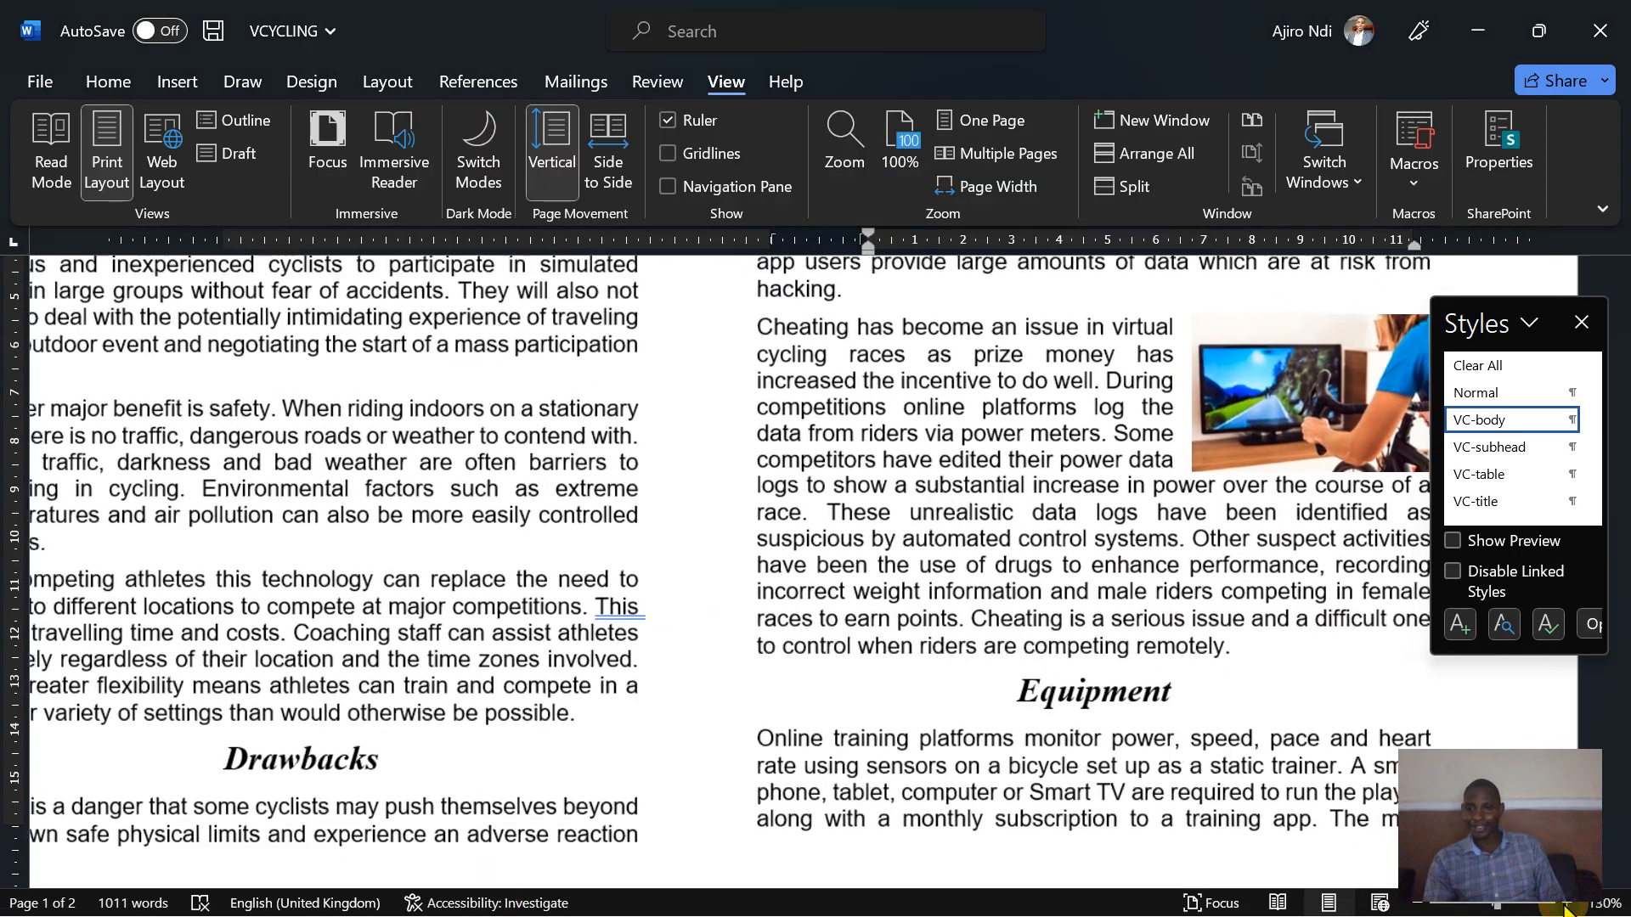
pyautogui.click(1565, 907)
pyautogui.click(1566, 907)
pyautogui.click(1566, 907)
pyautogui.click(1566, 907)
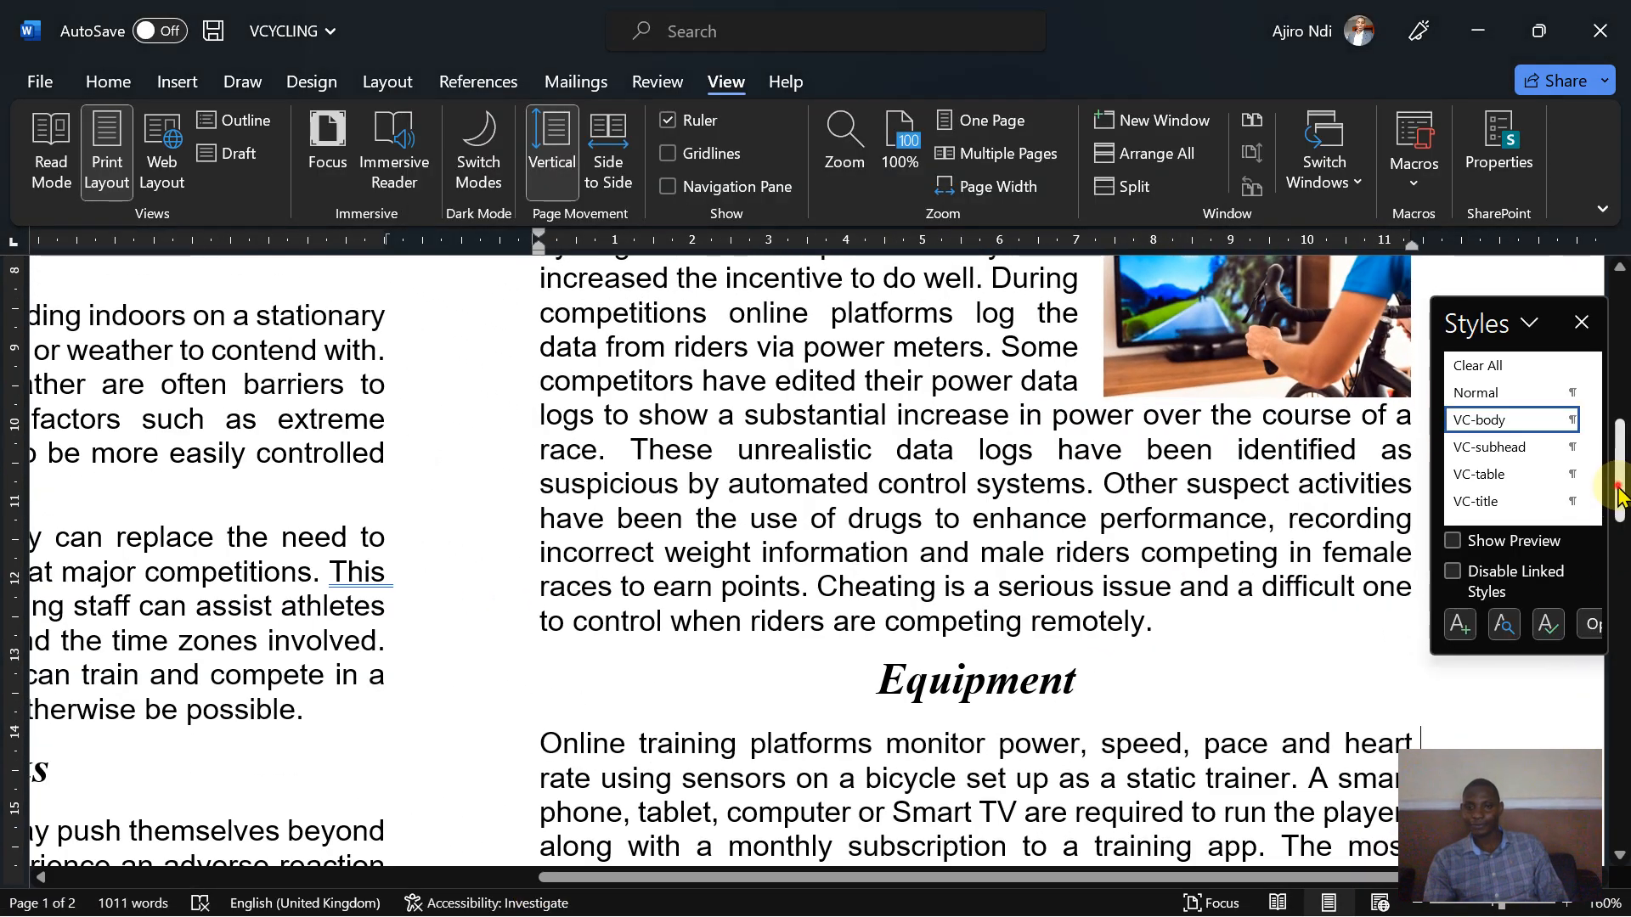
pyautogui.moveTo(1620, 502); pyautogui.dragTo(1620, 471)
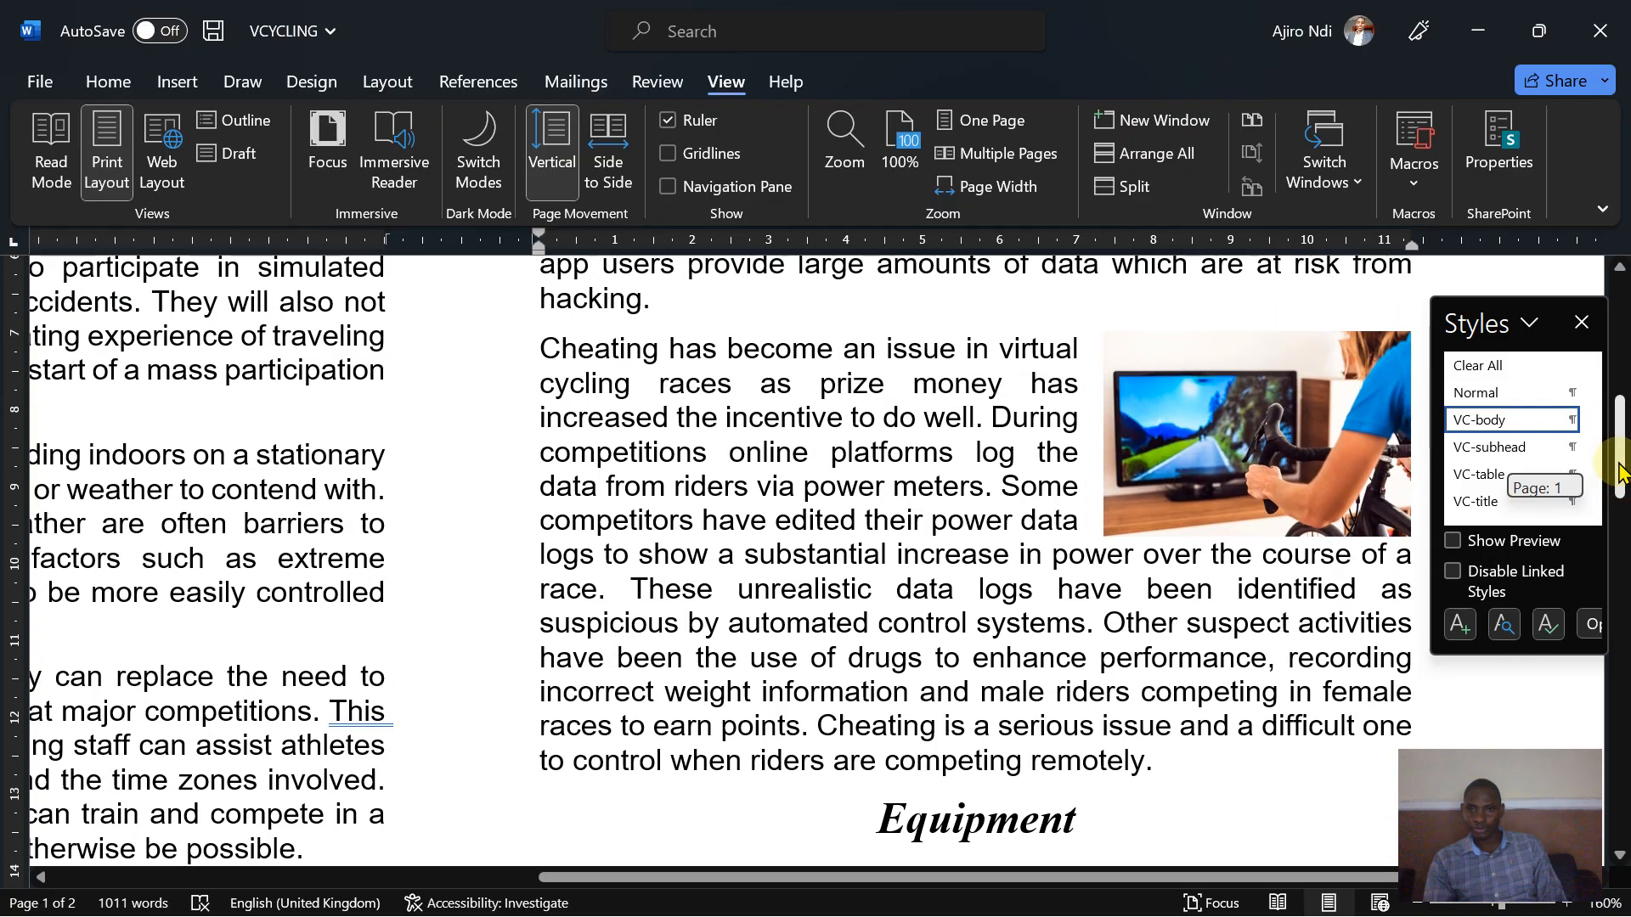
pyautogui.click(1191, 391)
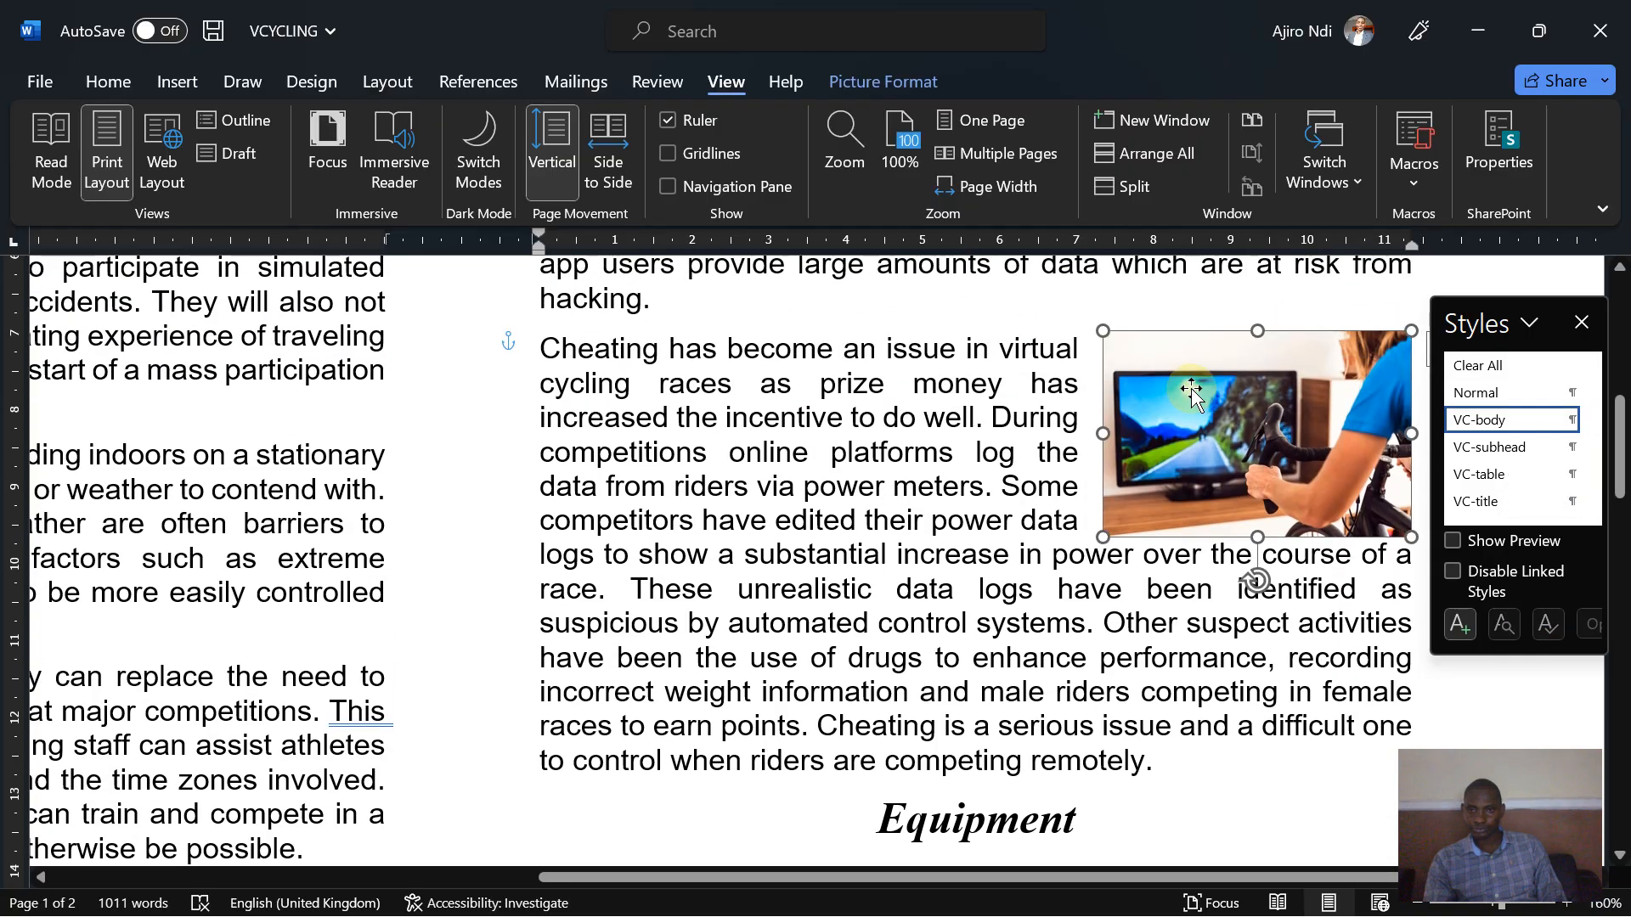
pyautogui.press('Down')
pyautogui.press('Down')
pyautogui.press('Down')
pyautogui.press('Down')
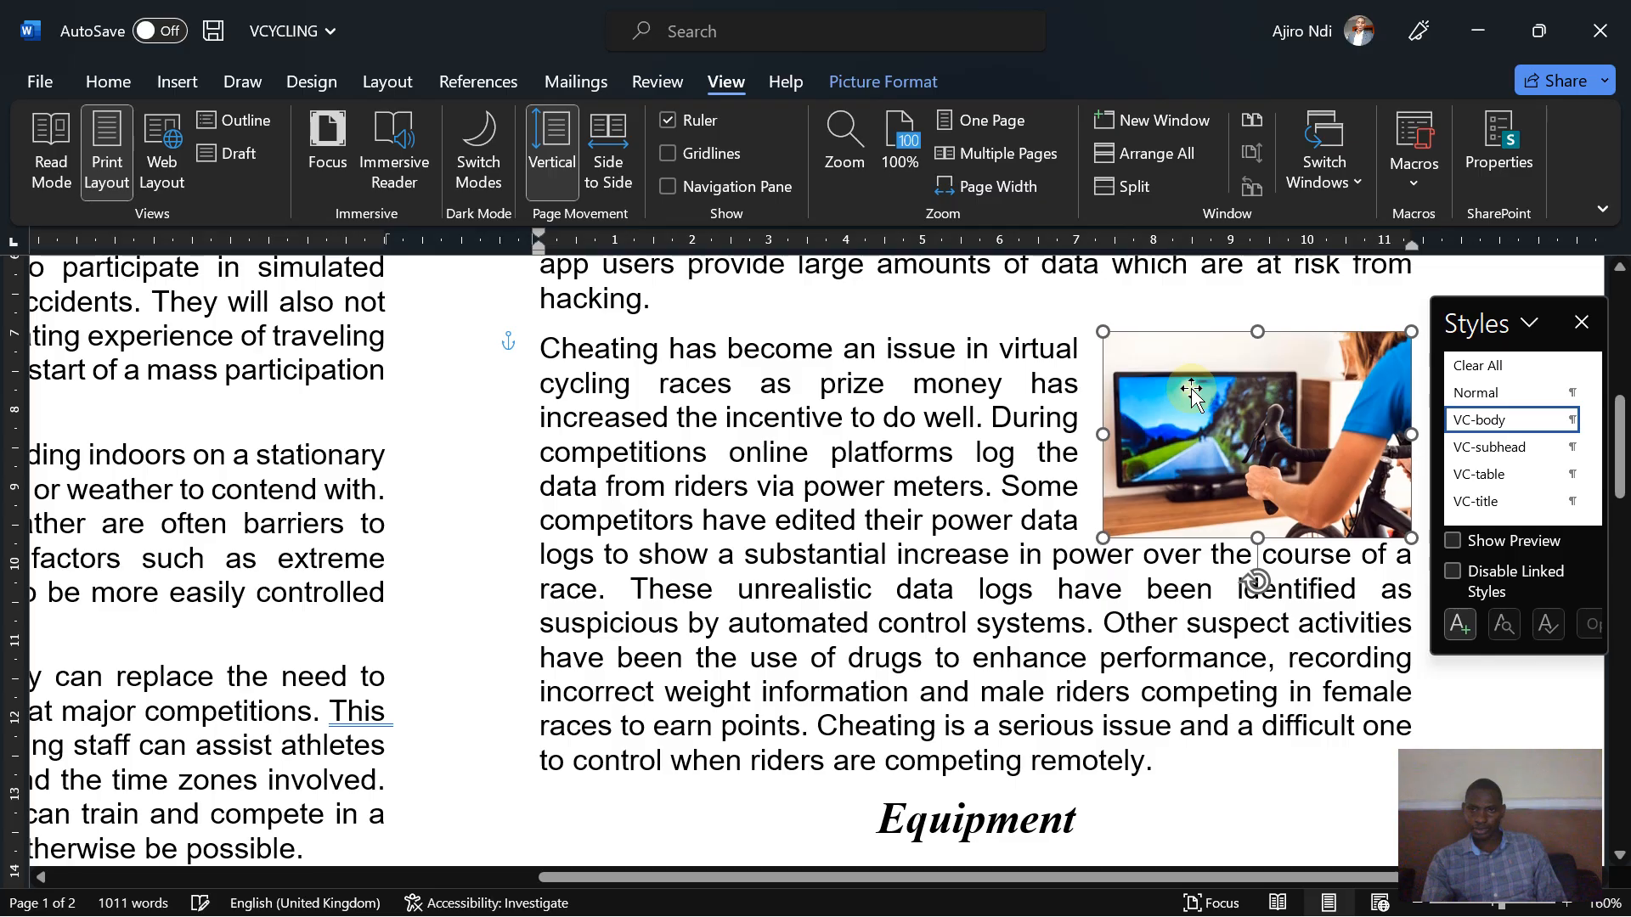
pyautogui.press('Down')
pyautogui.press('Down')
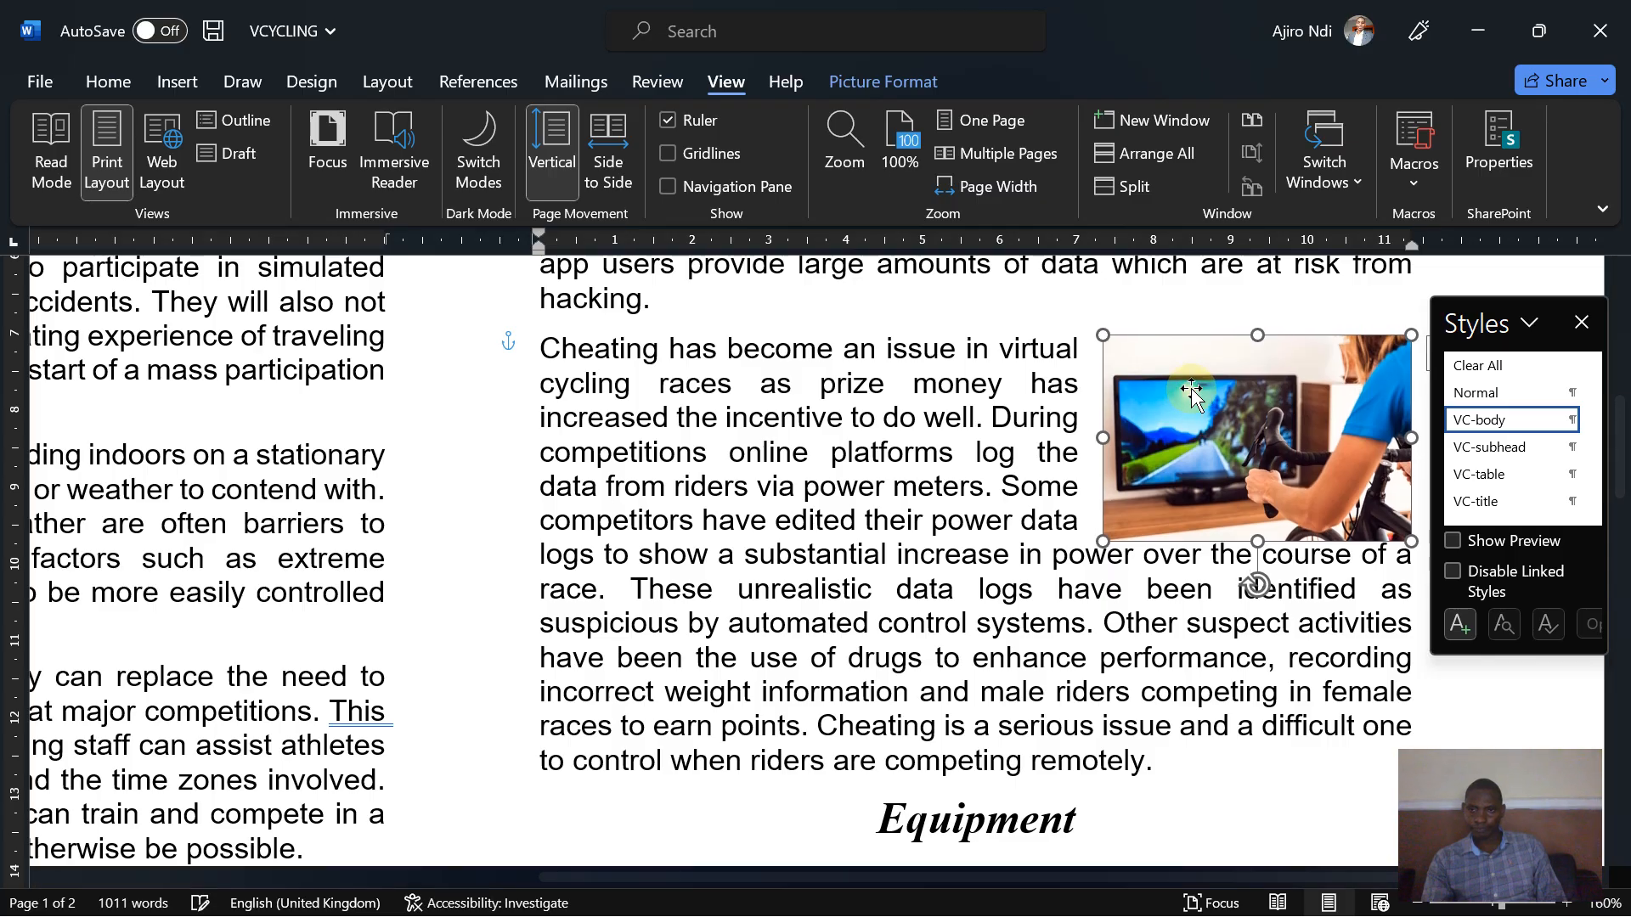
pyautogui.press('Up')
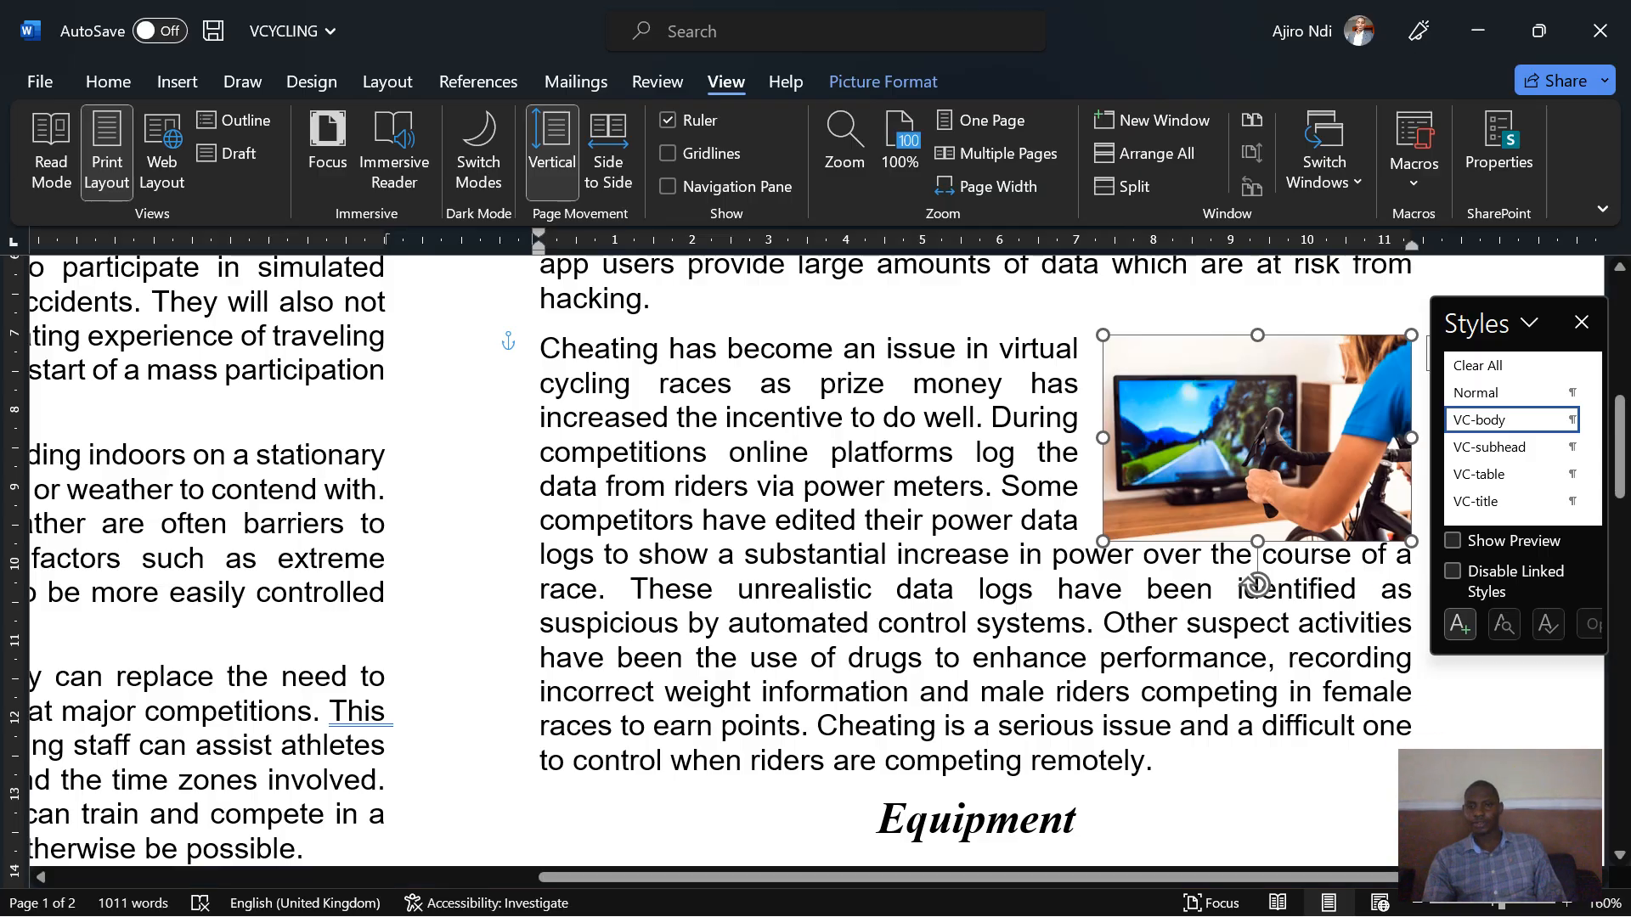
# - Read task 10 in the exam paper about formatting the table's first row
pyautogui.click(1079, 820)
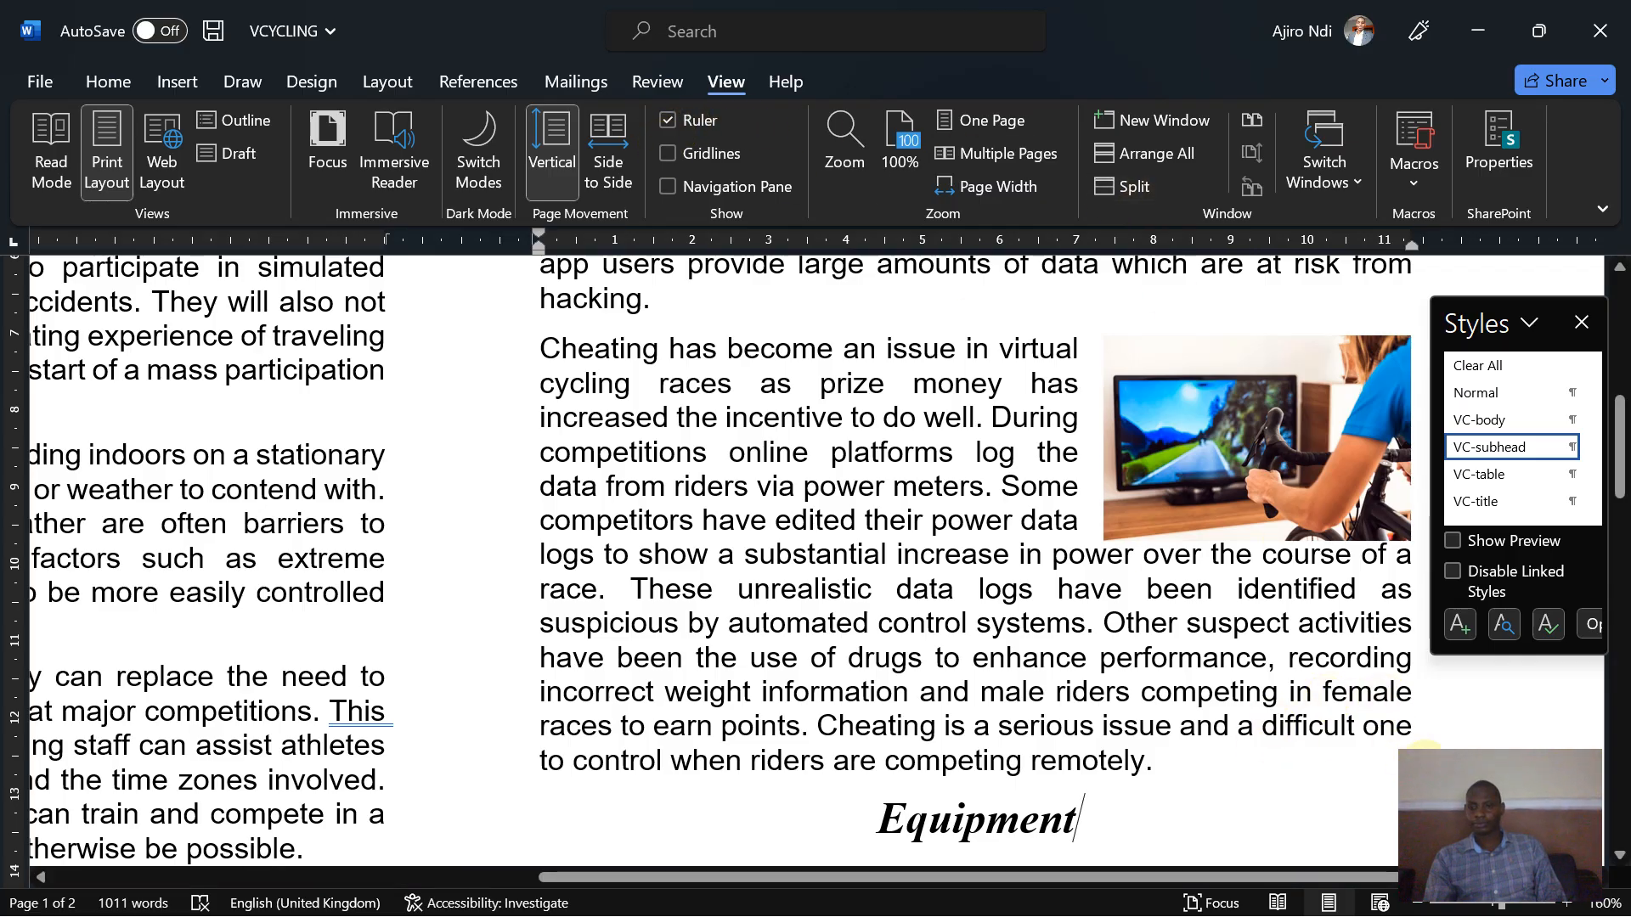
pyautogui.click(1425, 906)
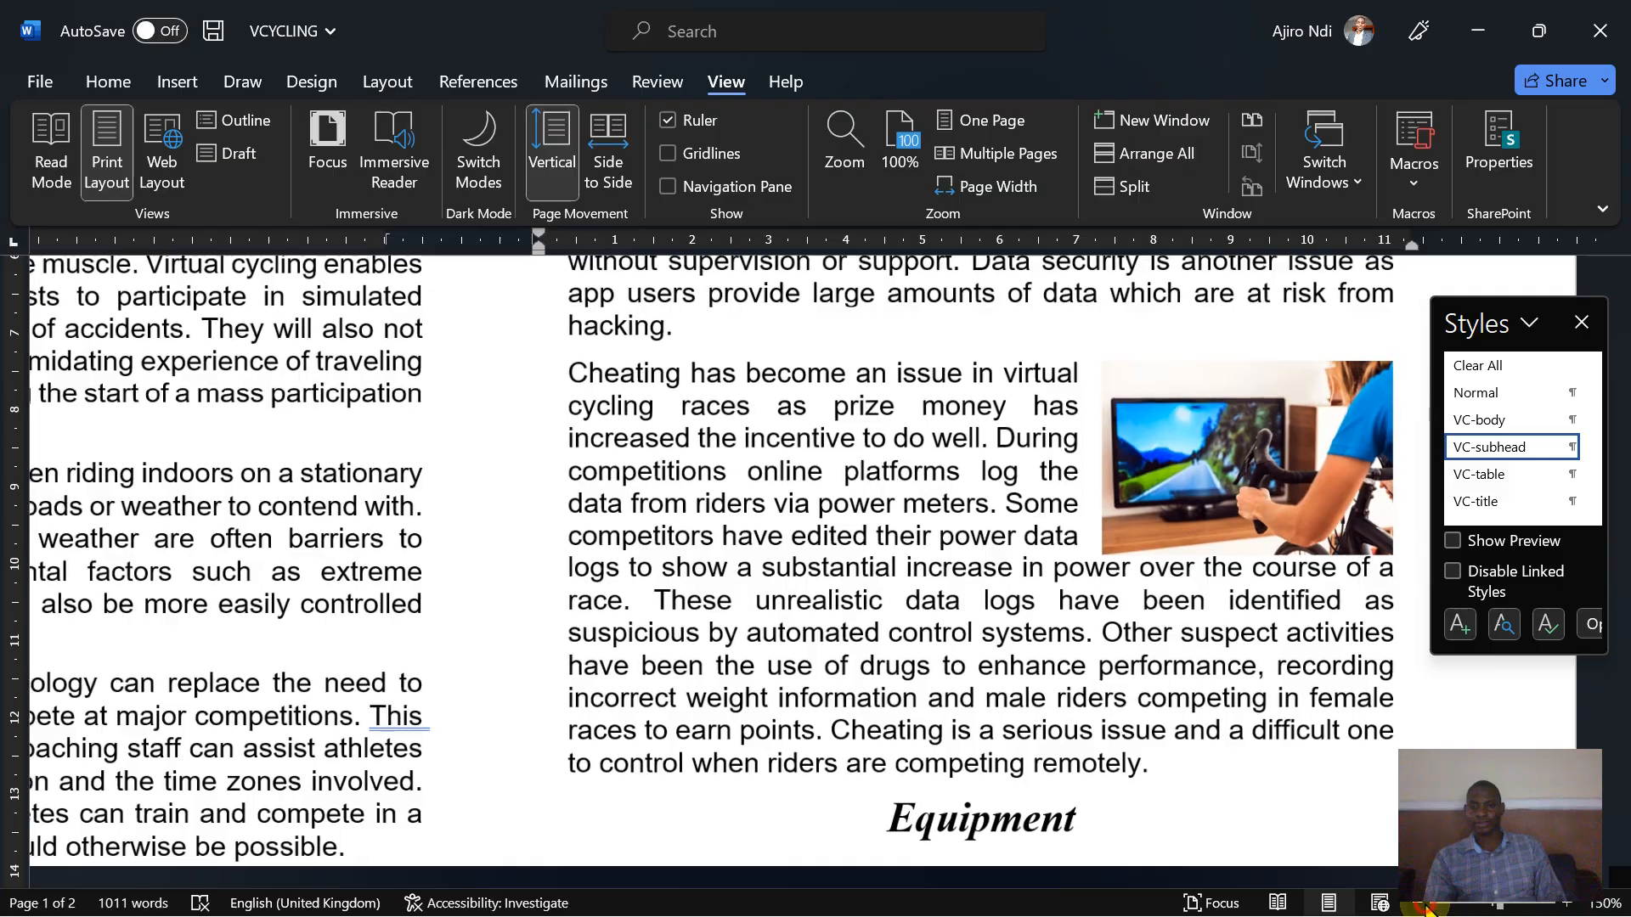
pyautogui.click(1425, 906)
pyautogui.click(1425, 906)
pyautogui.click(1425, 907)
pyautogui.click(1424, 906)
pyautogui.click(1425, 906)
pyautogui.click(1425, 906)
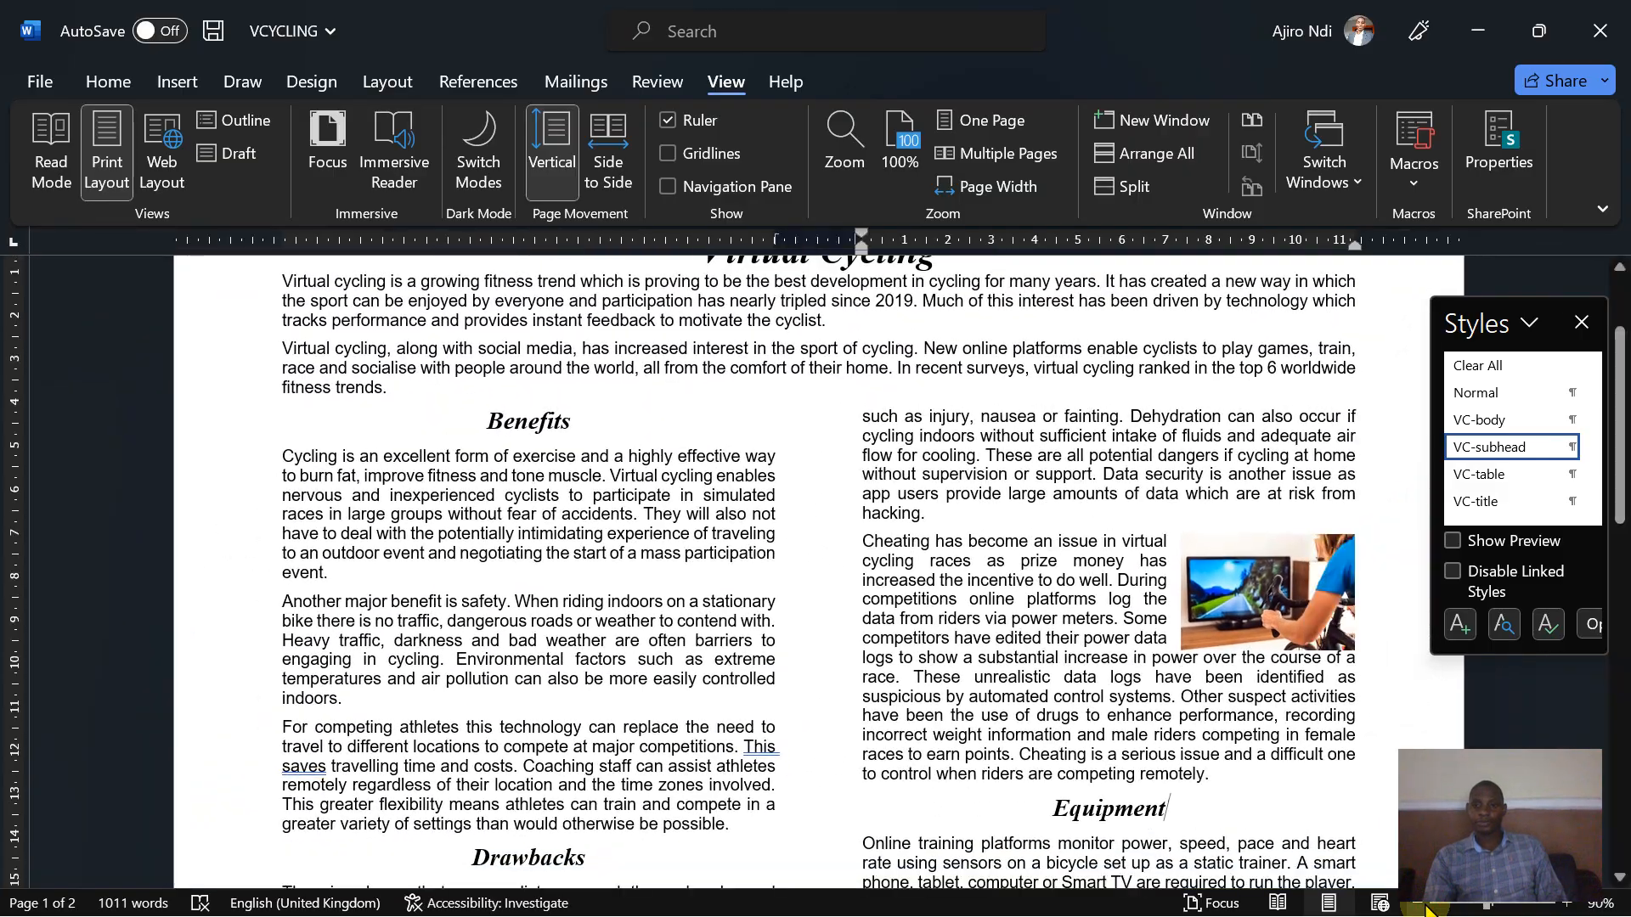
pyautogui.click(1425, 907)
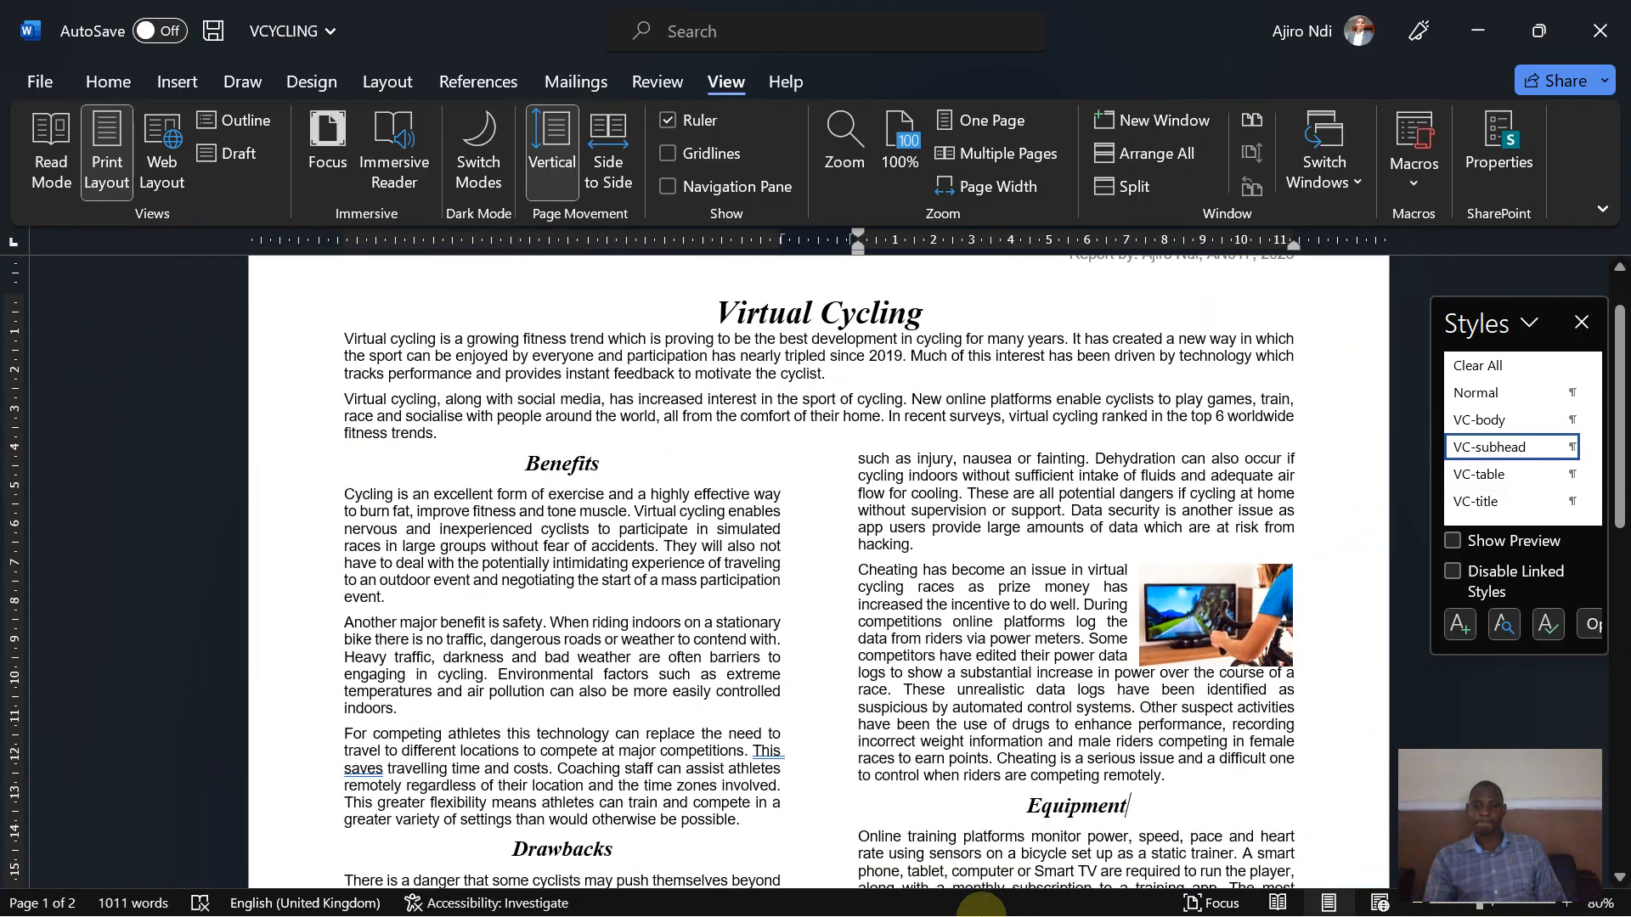
pyautogui.click(983, 900)
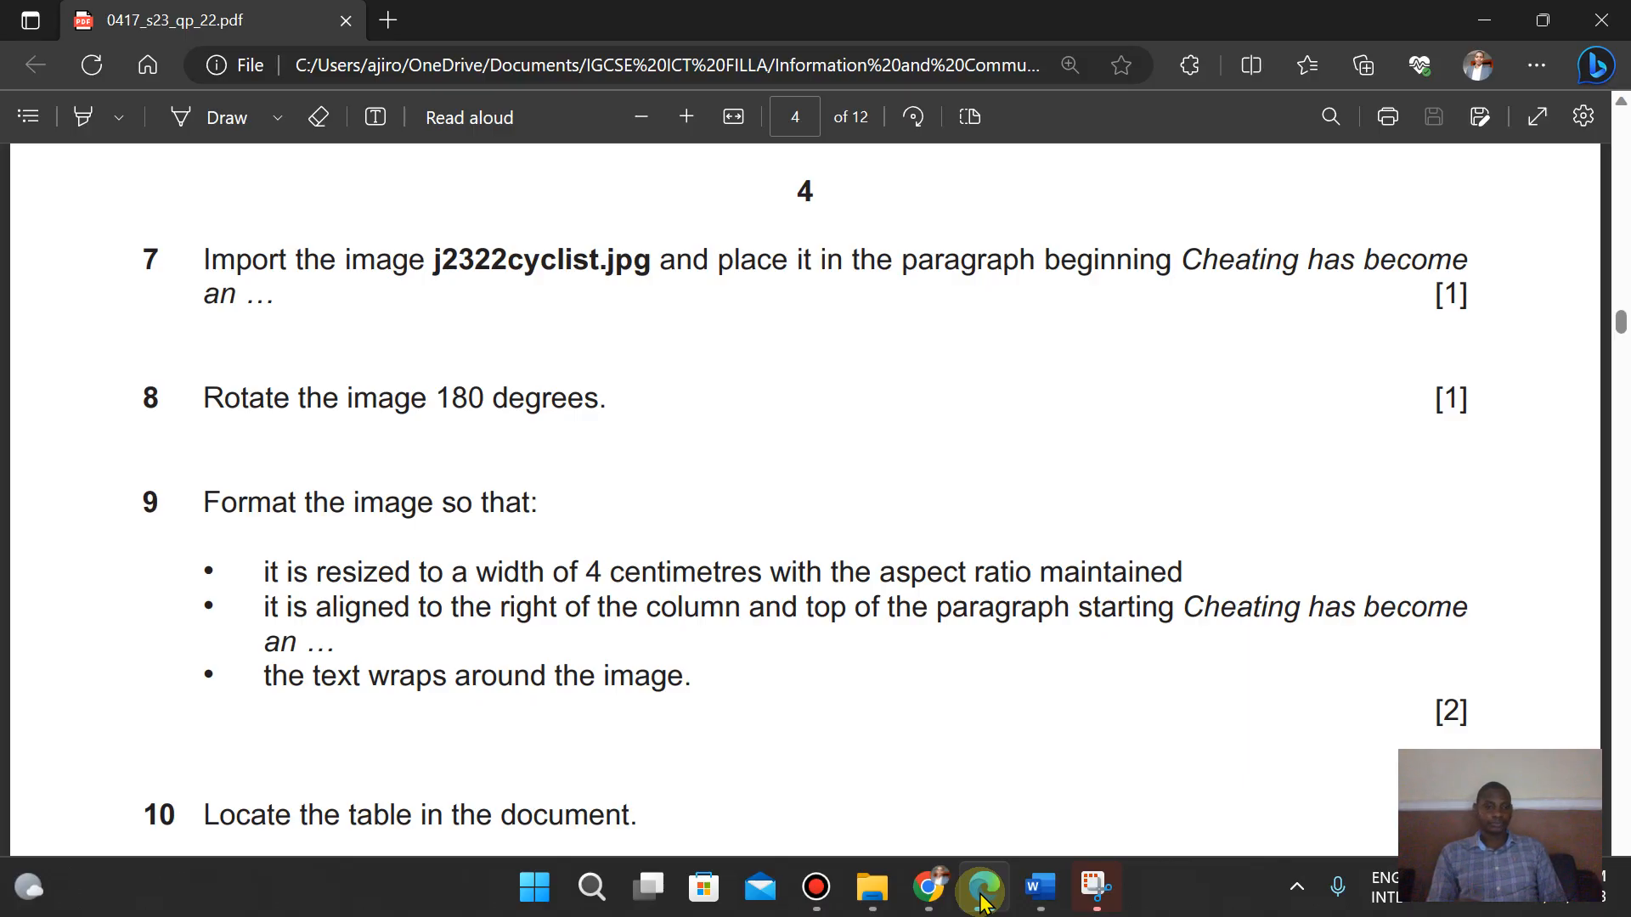
pyautogui.press('Down')
pyautogui.press('Down')
pyautogui.press('Down')
pyautogui.press('Down')
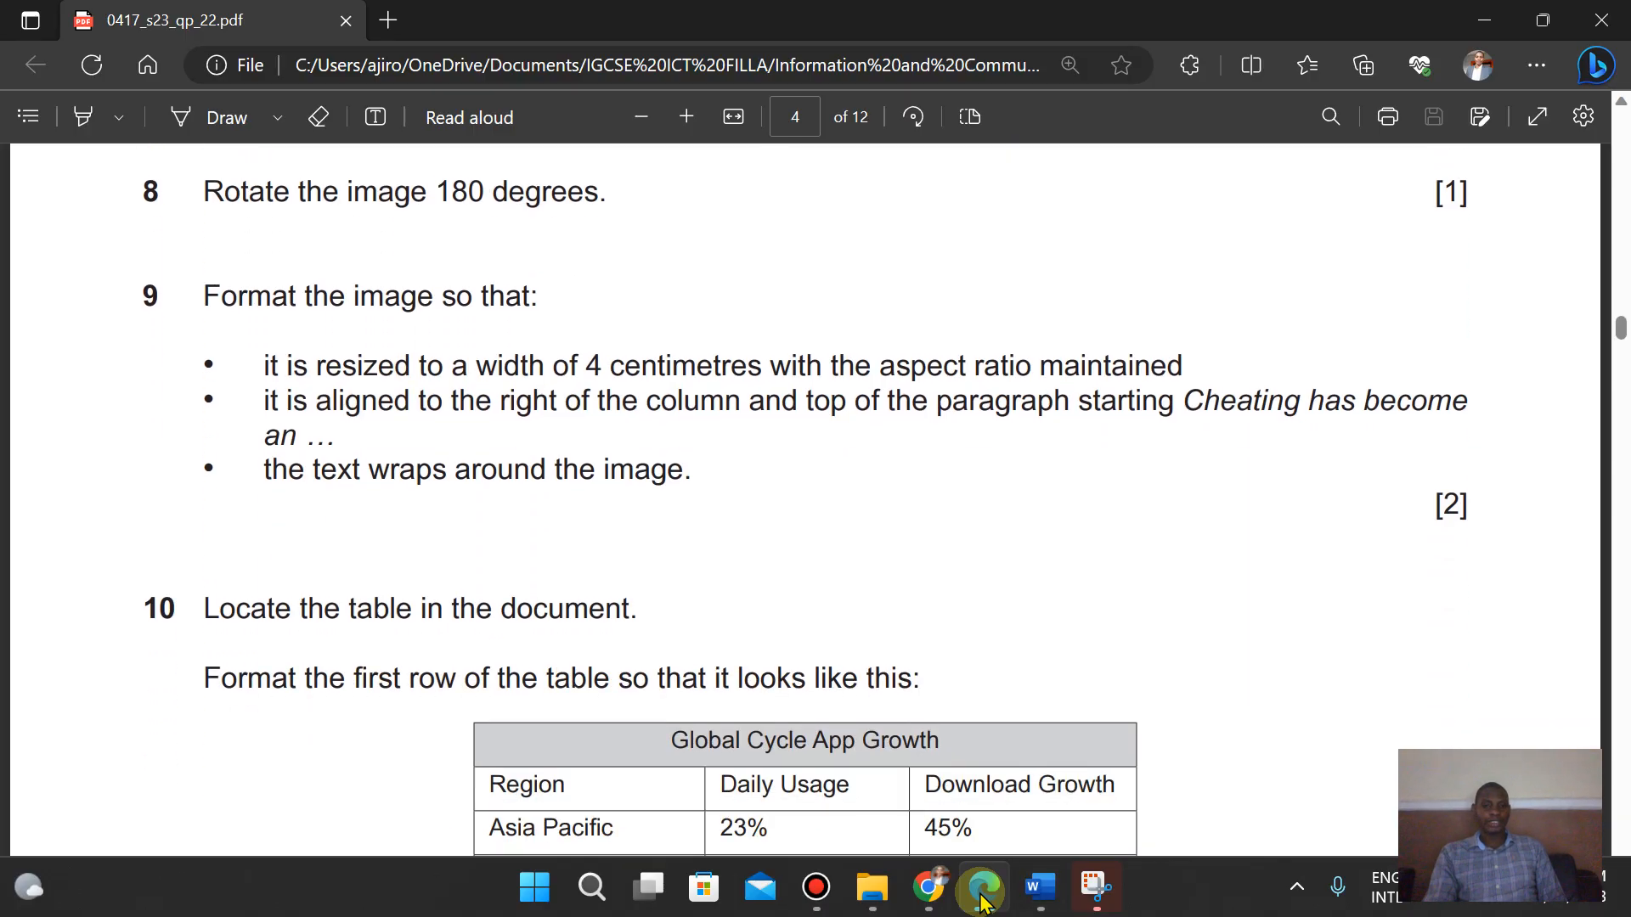
pyautogui.press('Down')
pyautogui.press('Down')
pyautogui.press('Down')
pyautogui.press('Down')
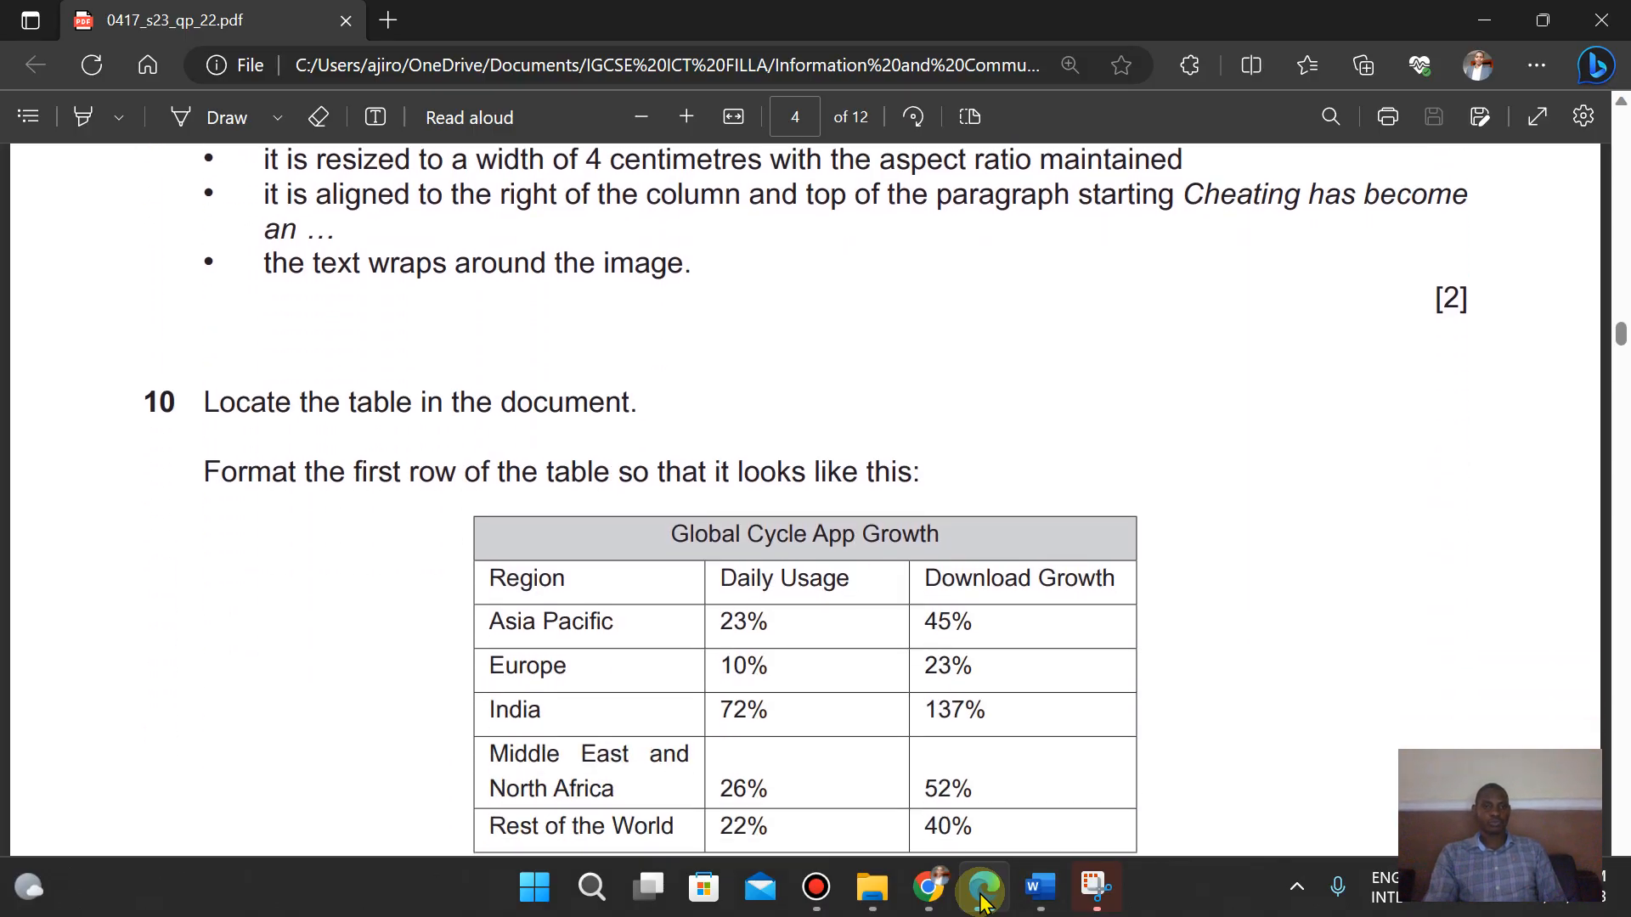
# - Select the first row of the Global Cycle App Growth table and apply light grey shading to it
pyautogui.click(1039, 887)
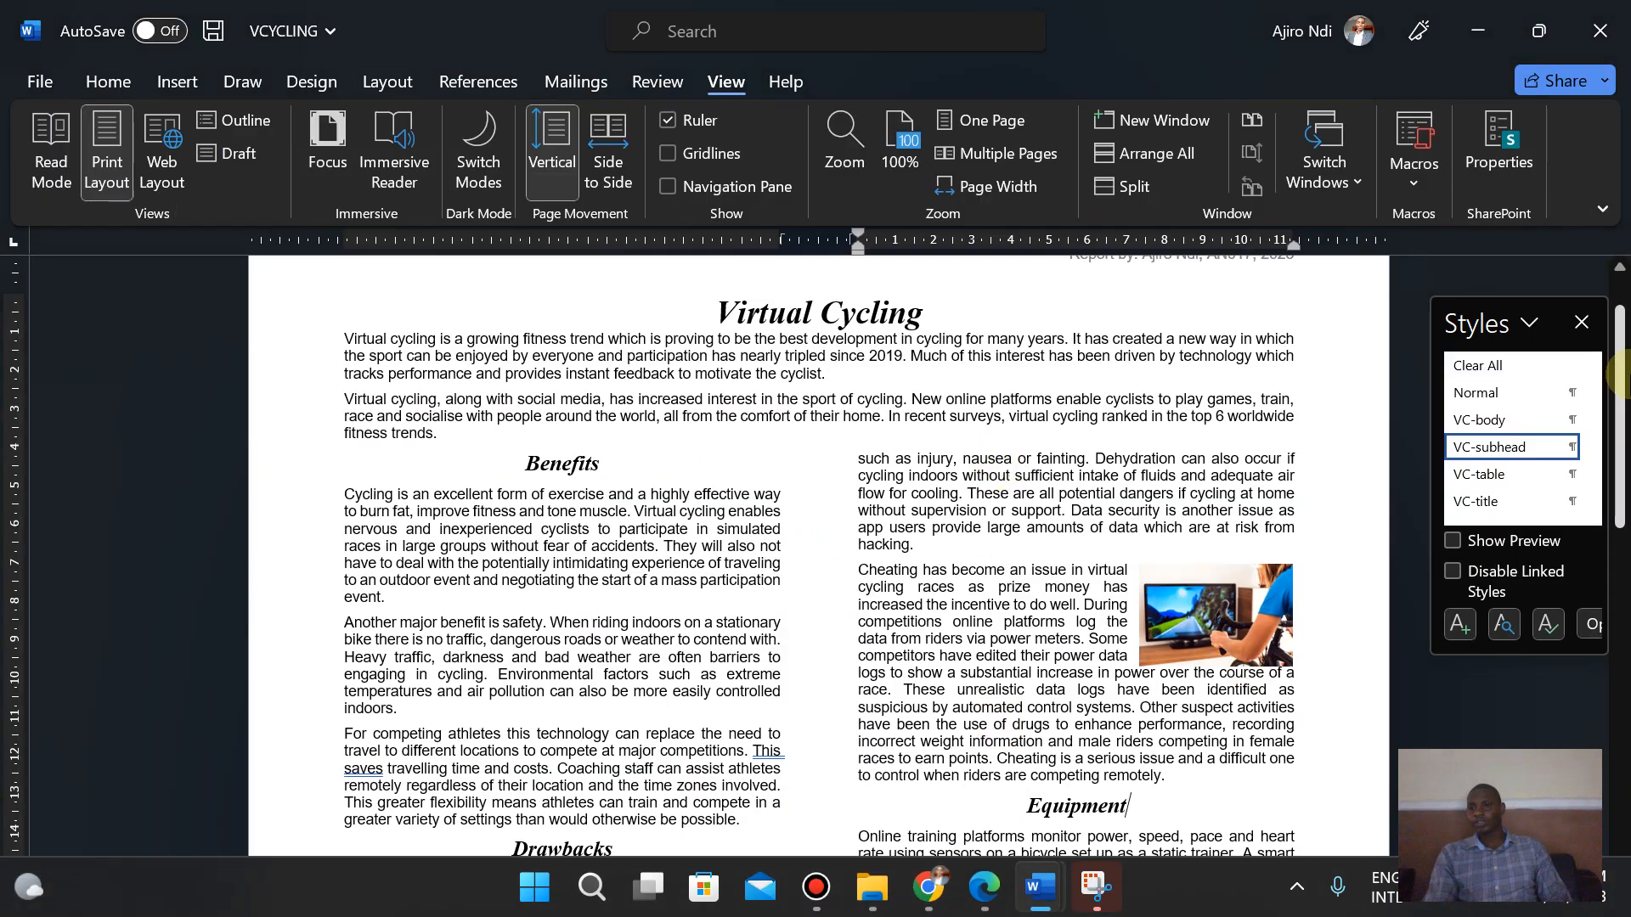
pyautogui.moveTo(1618, 450); pyautogui.dragTo(1618, 641)
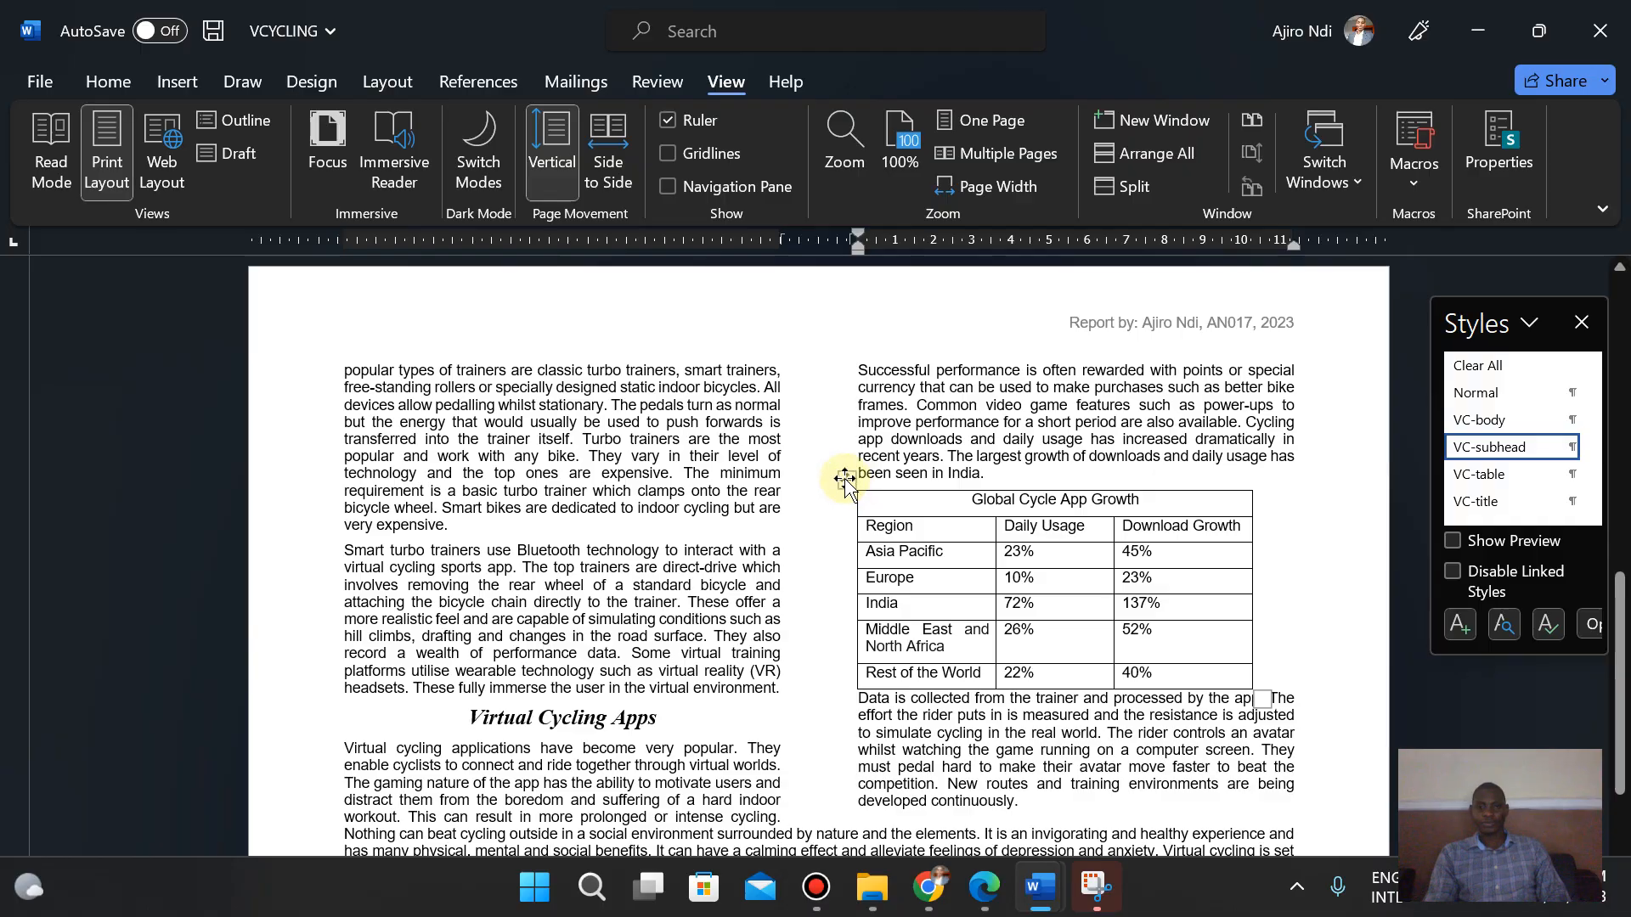
pyautogui.click(845, 480)
pyautogui.click(983, 898)
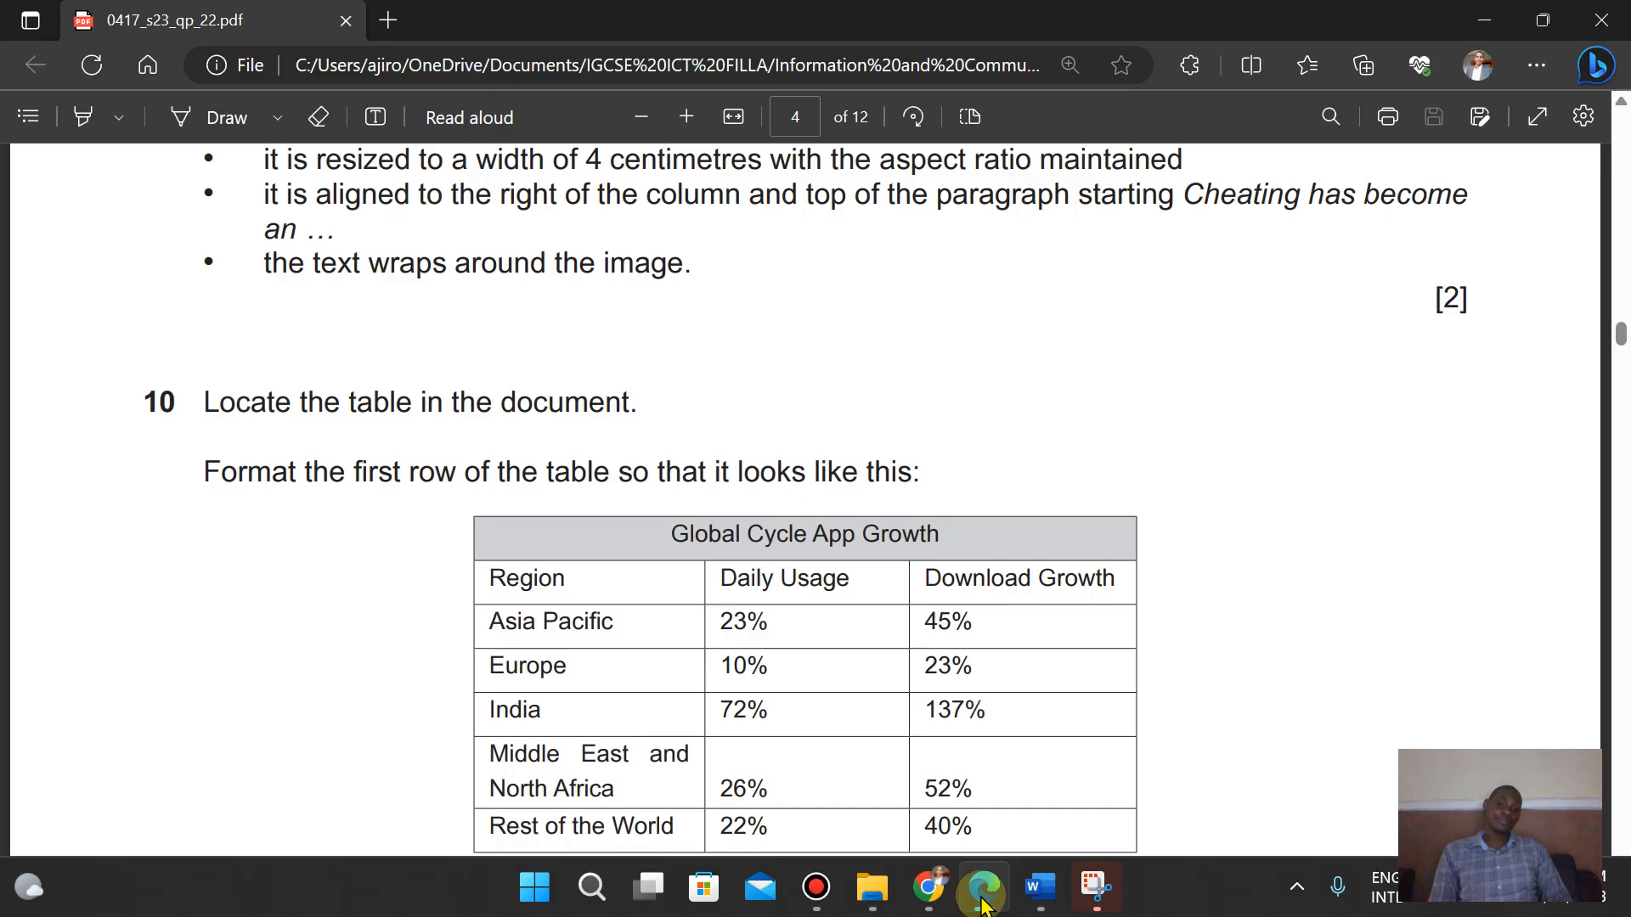
pyautogui.click(983, 900)
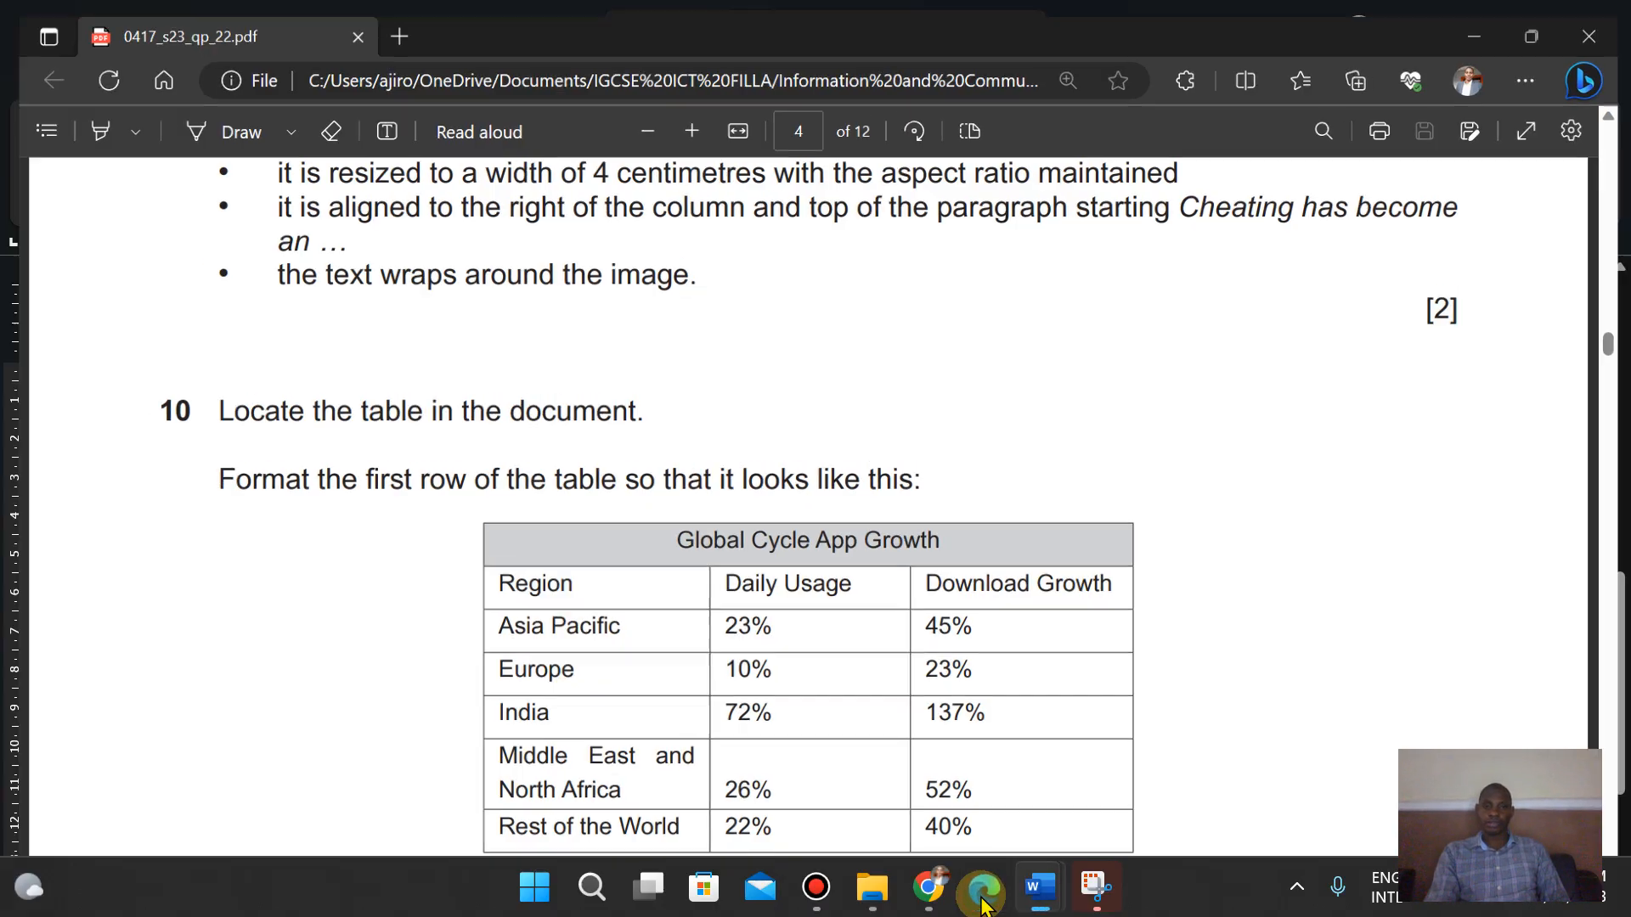
pyautogui.click(911, 505)
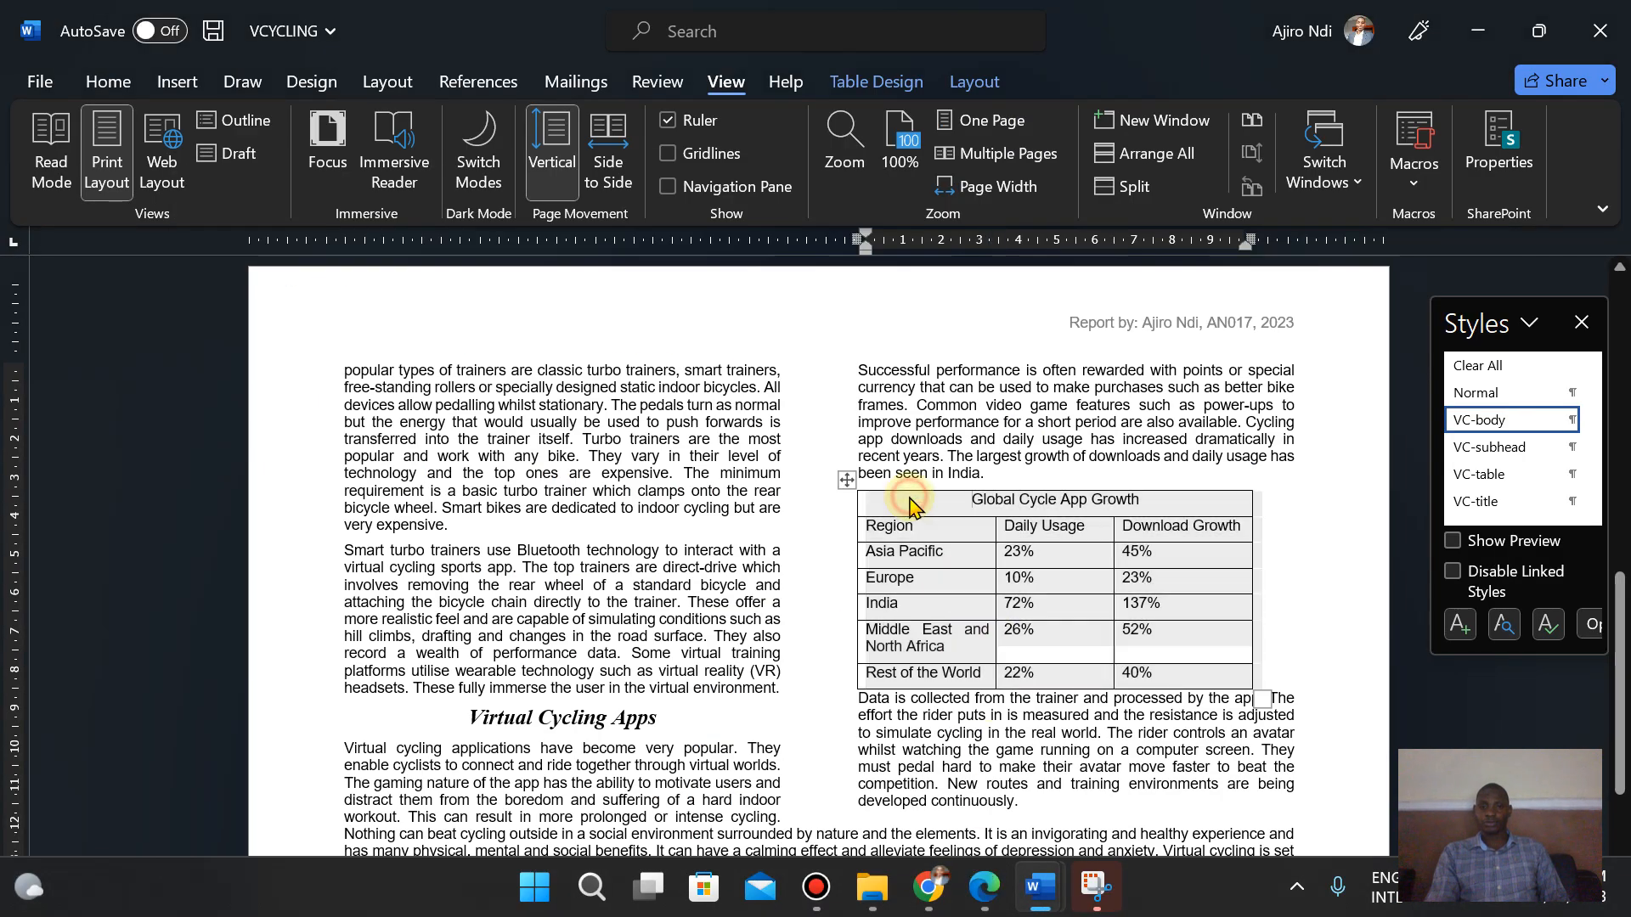
pyautogui.click(859, 505)
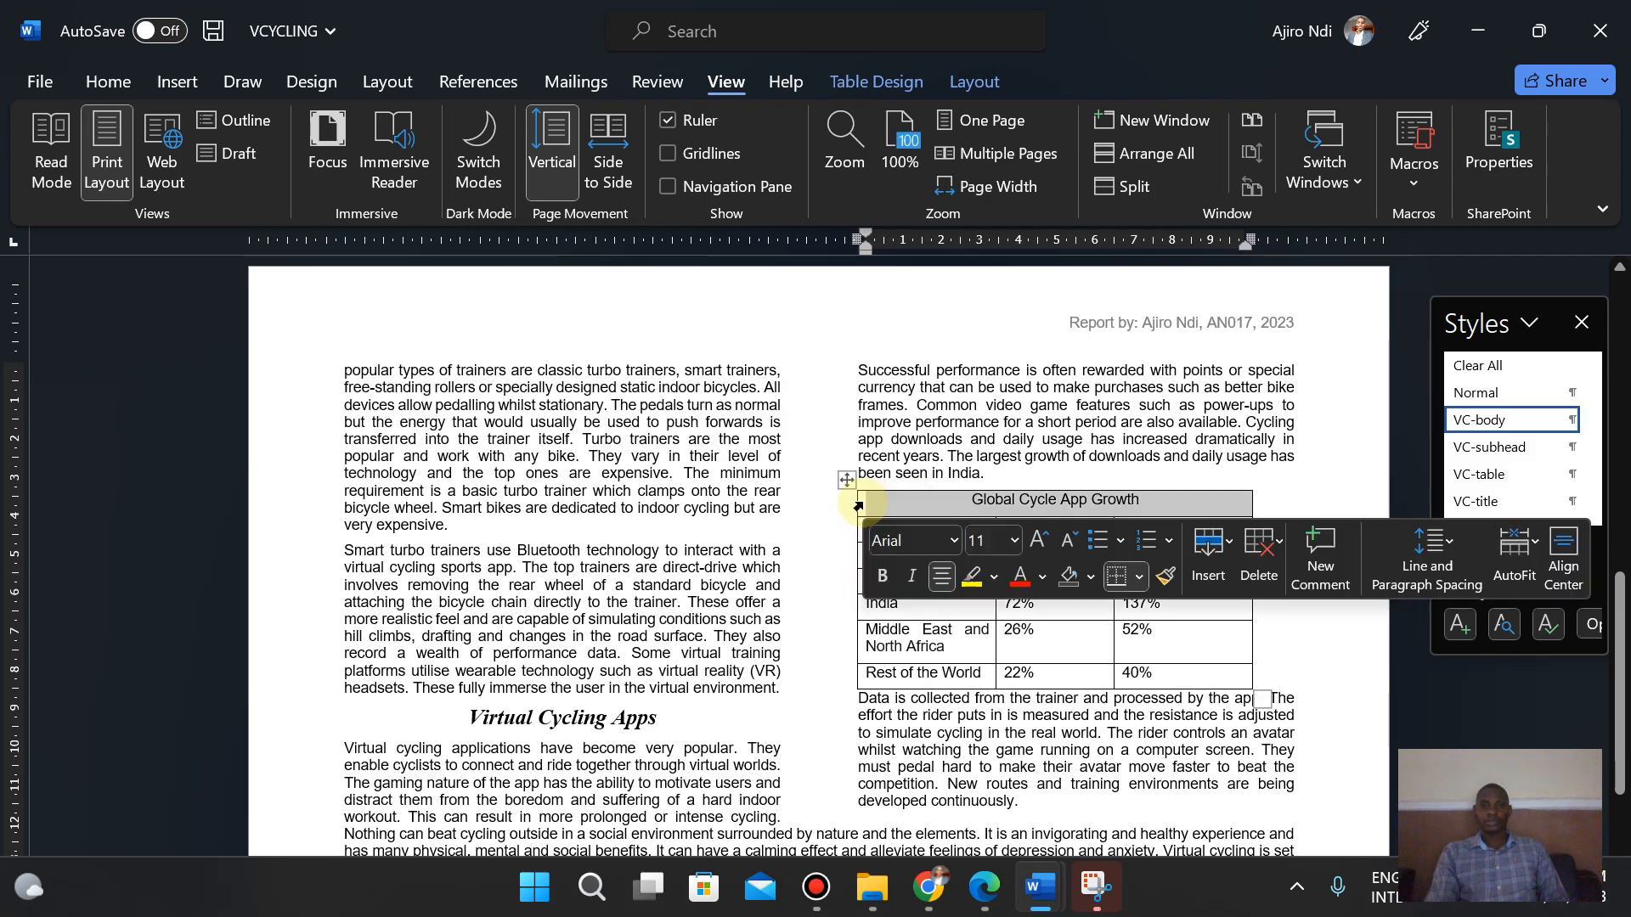
pyautogui.click(876, 82)
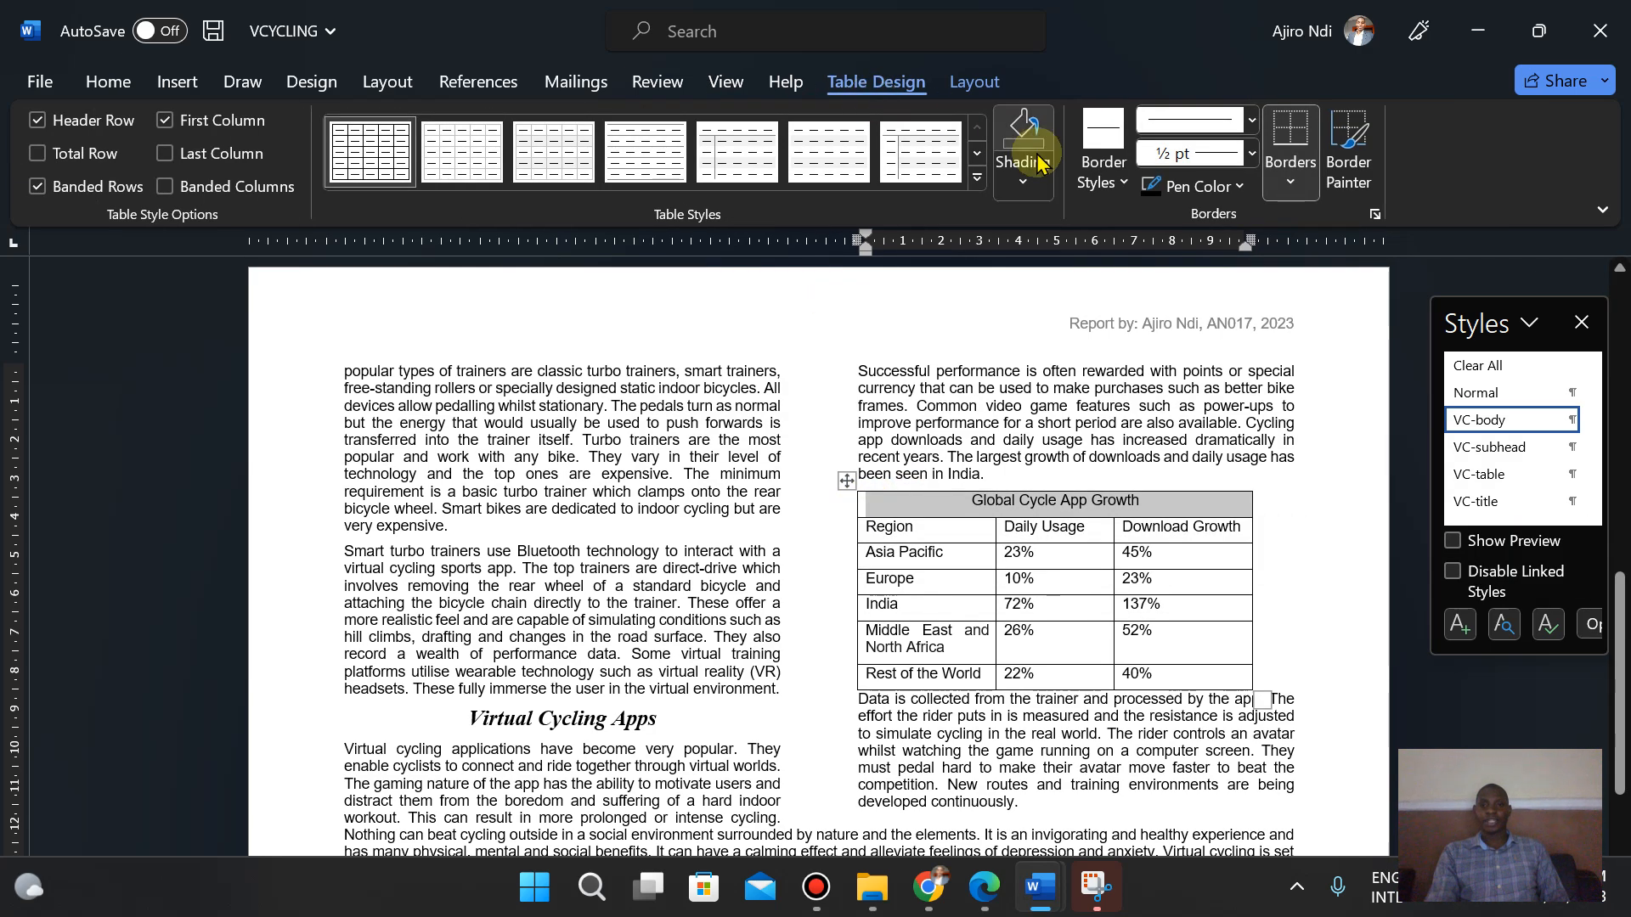
pyautogui.click(1023, 181)
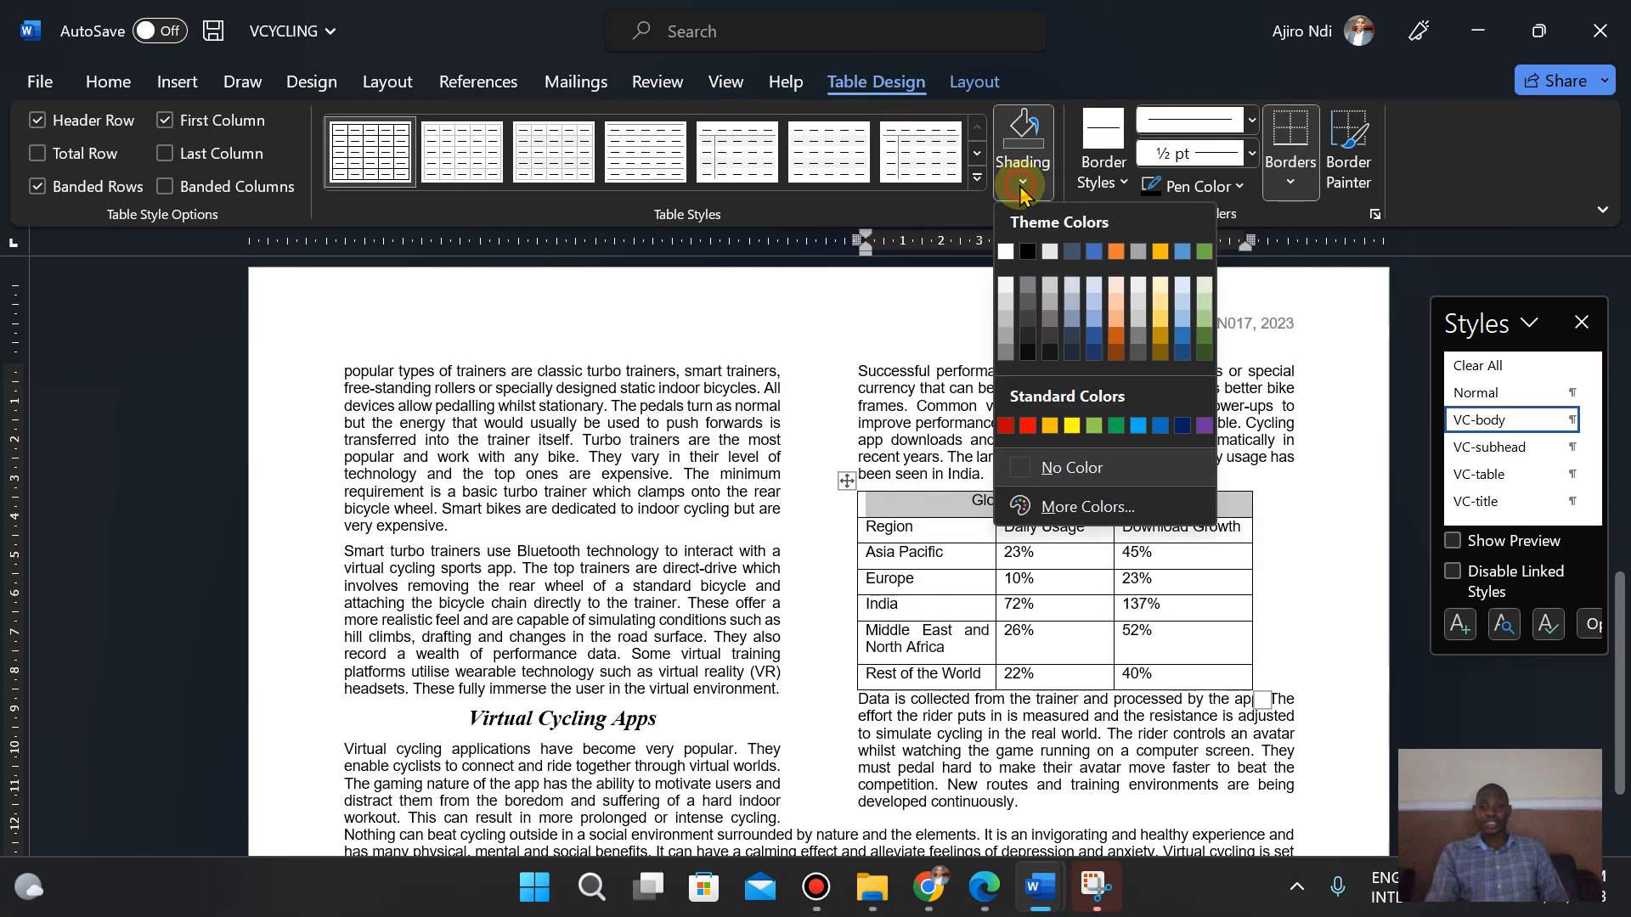
pyautogui.click(1050, 289)
# - Compare the shaded table row with the sample table in the exam paper
pyautogui.click(980, 911)
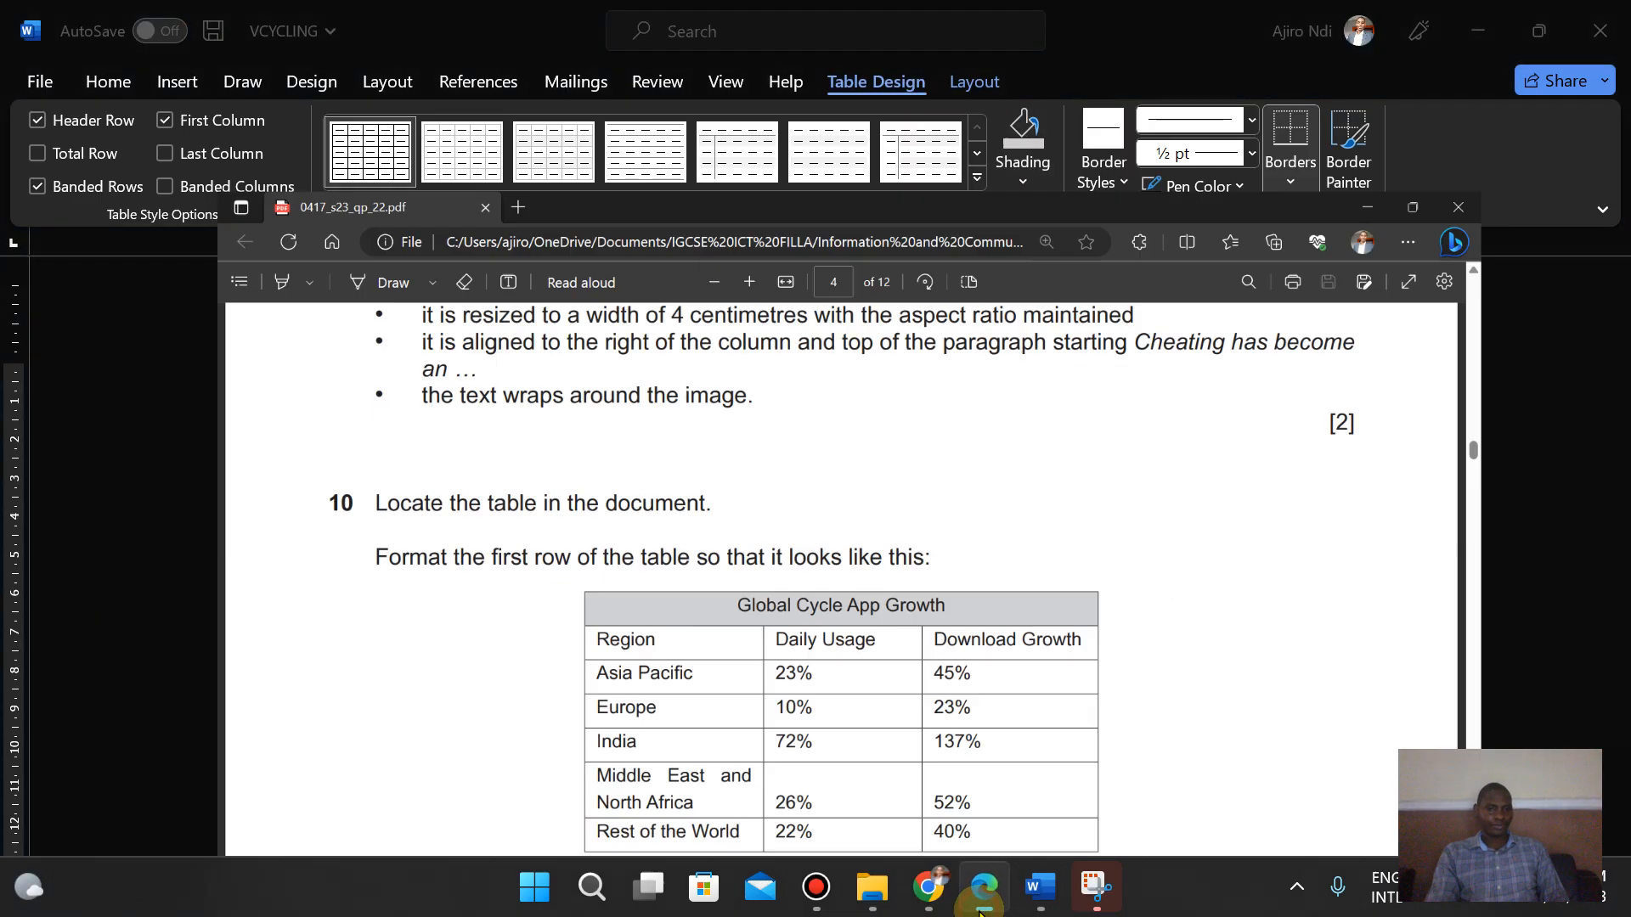
pyautogui.click(979, 910)
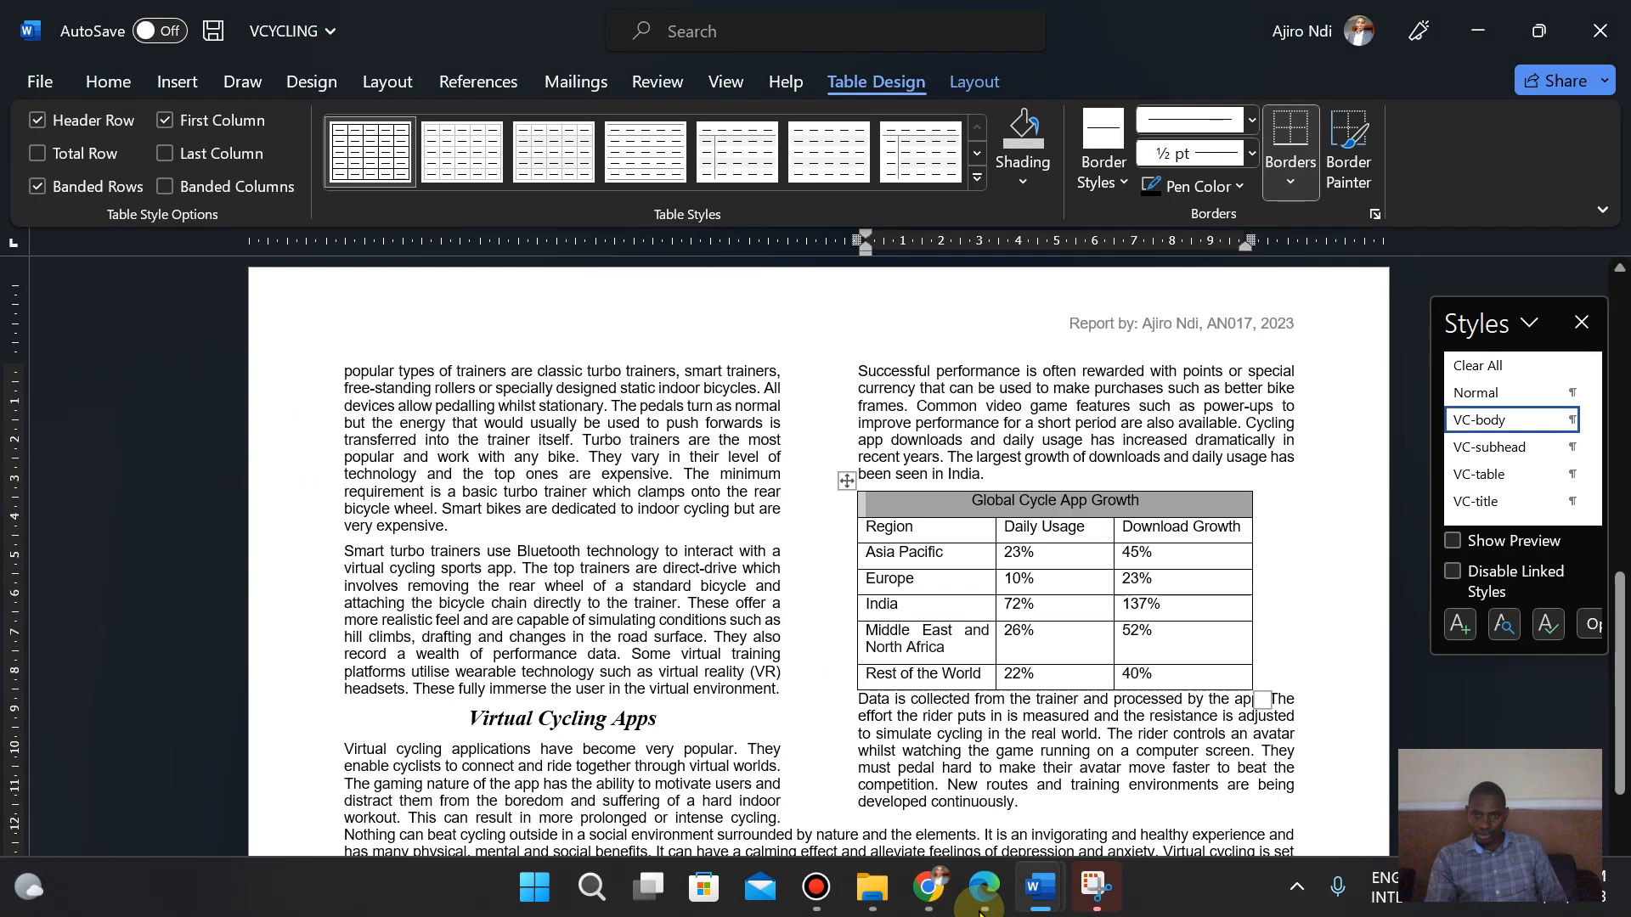
pyautogui.click(979, 910)
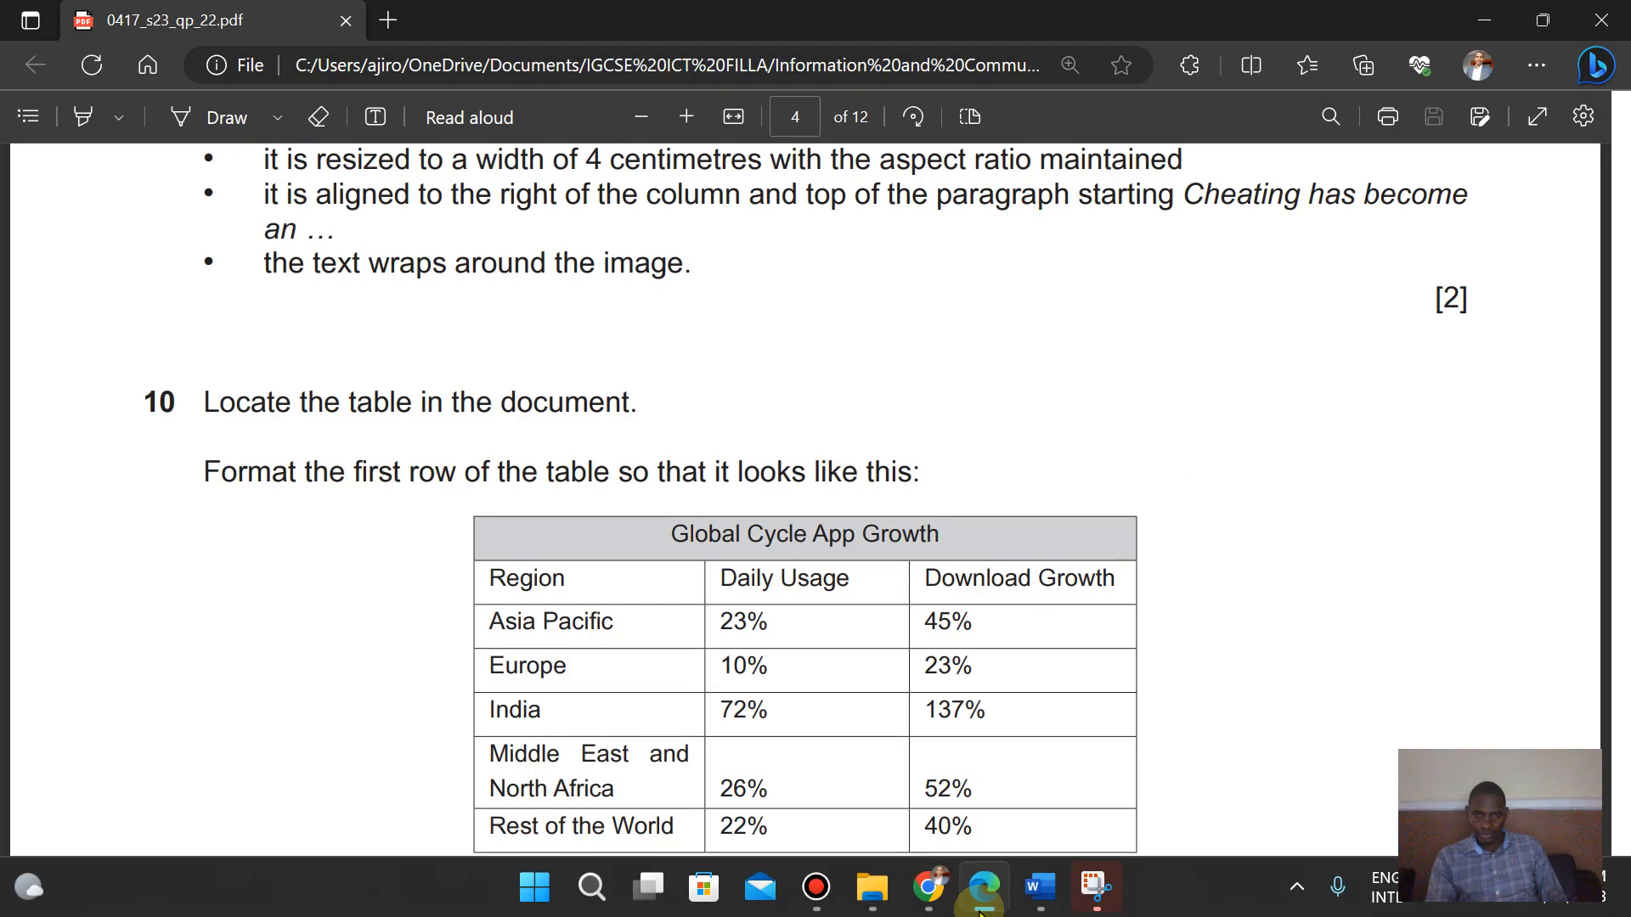
pyautogui.click(979, 910)
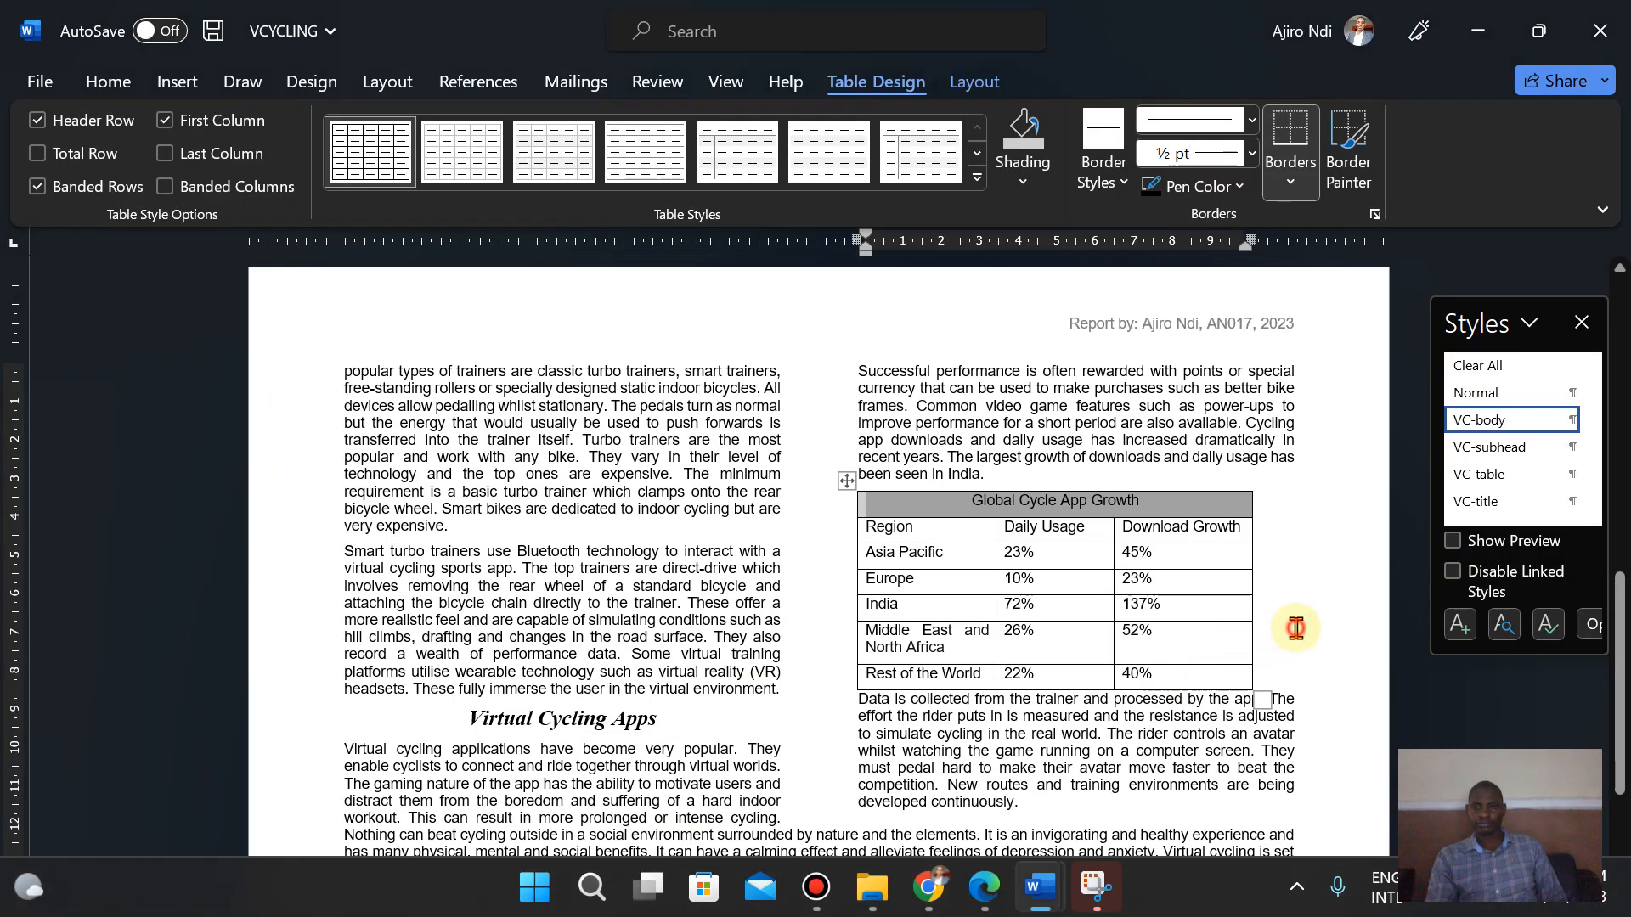
pyautogui.click(987, 890)
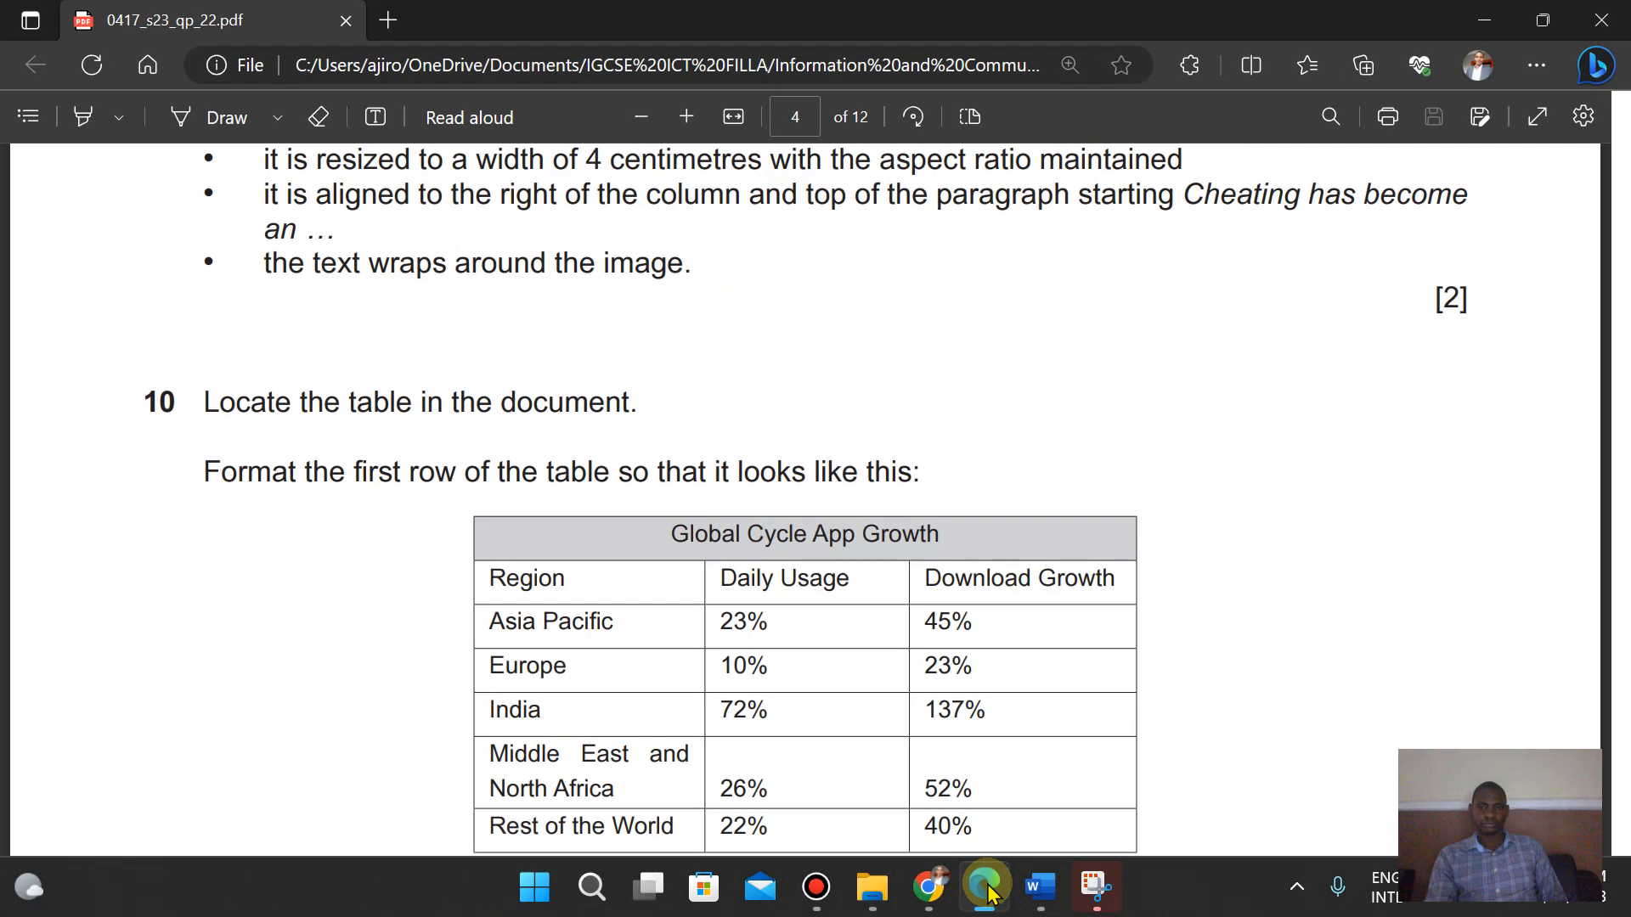
pyautogui.scroll(-4, 1248, 705)
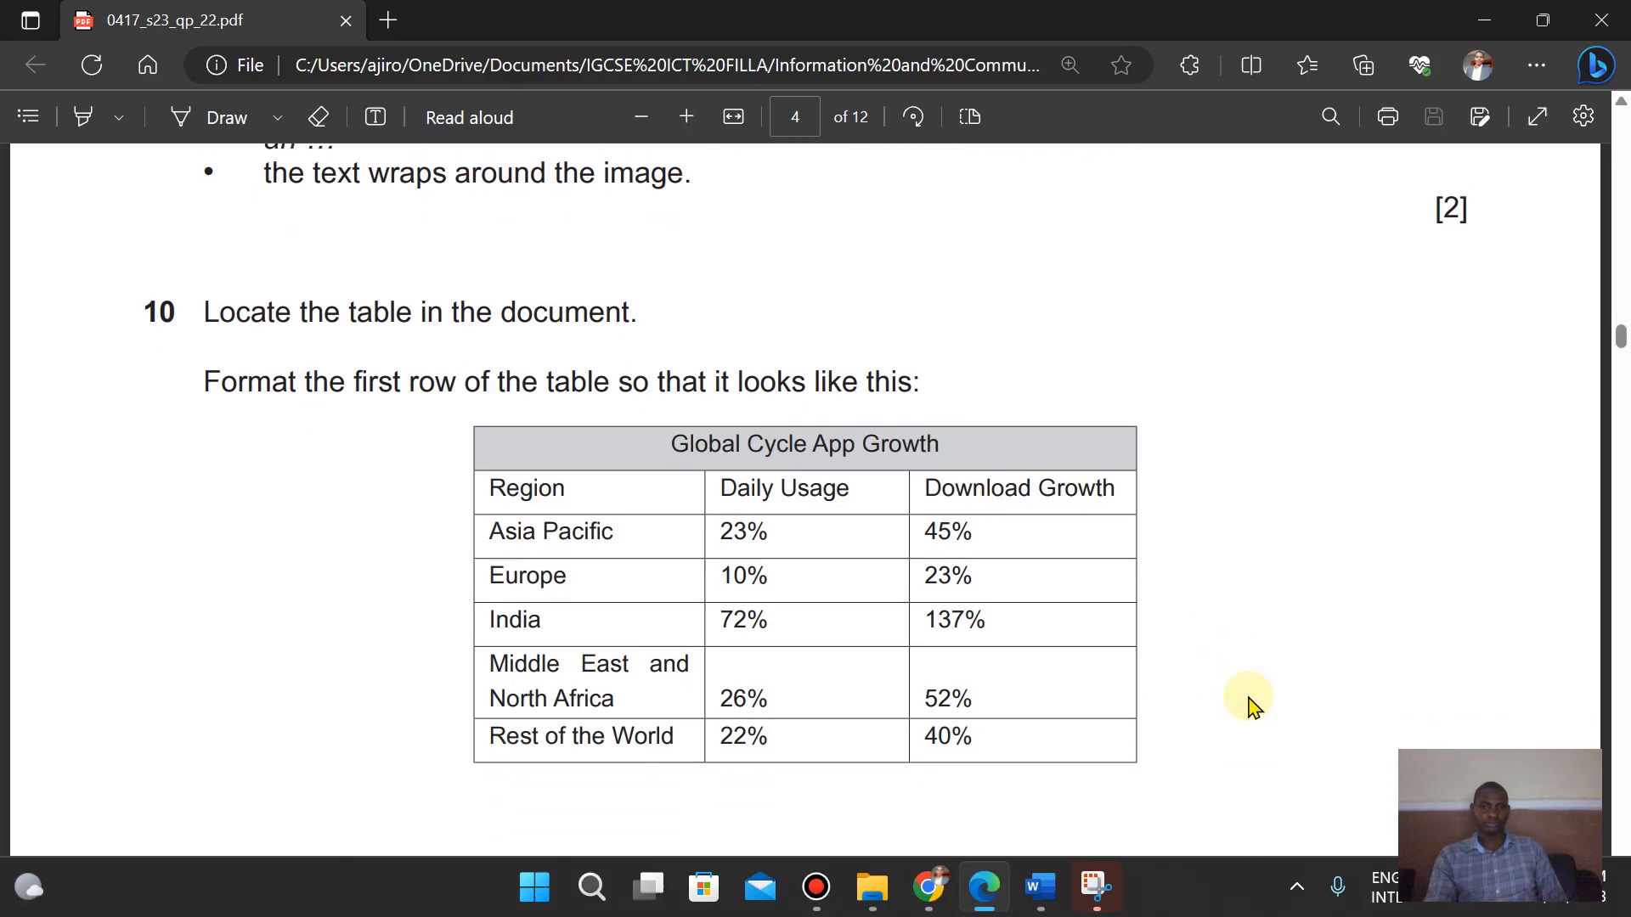
pyautogui.scroll(1, 1248, 705)
pyautogui.scroll(1, 1248, 705)
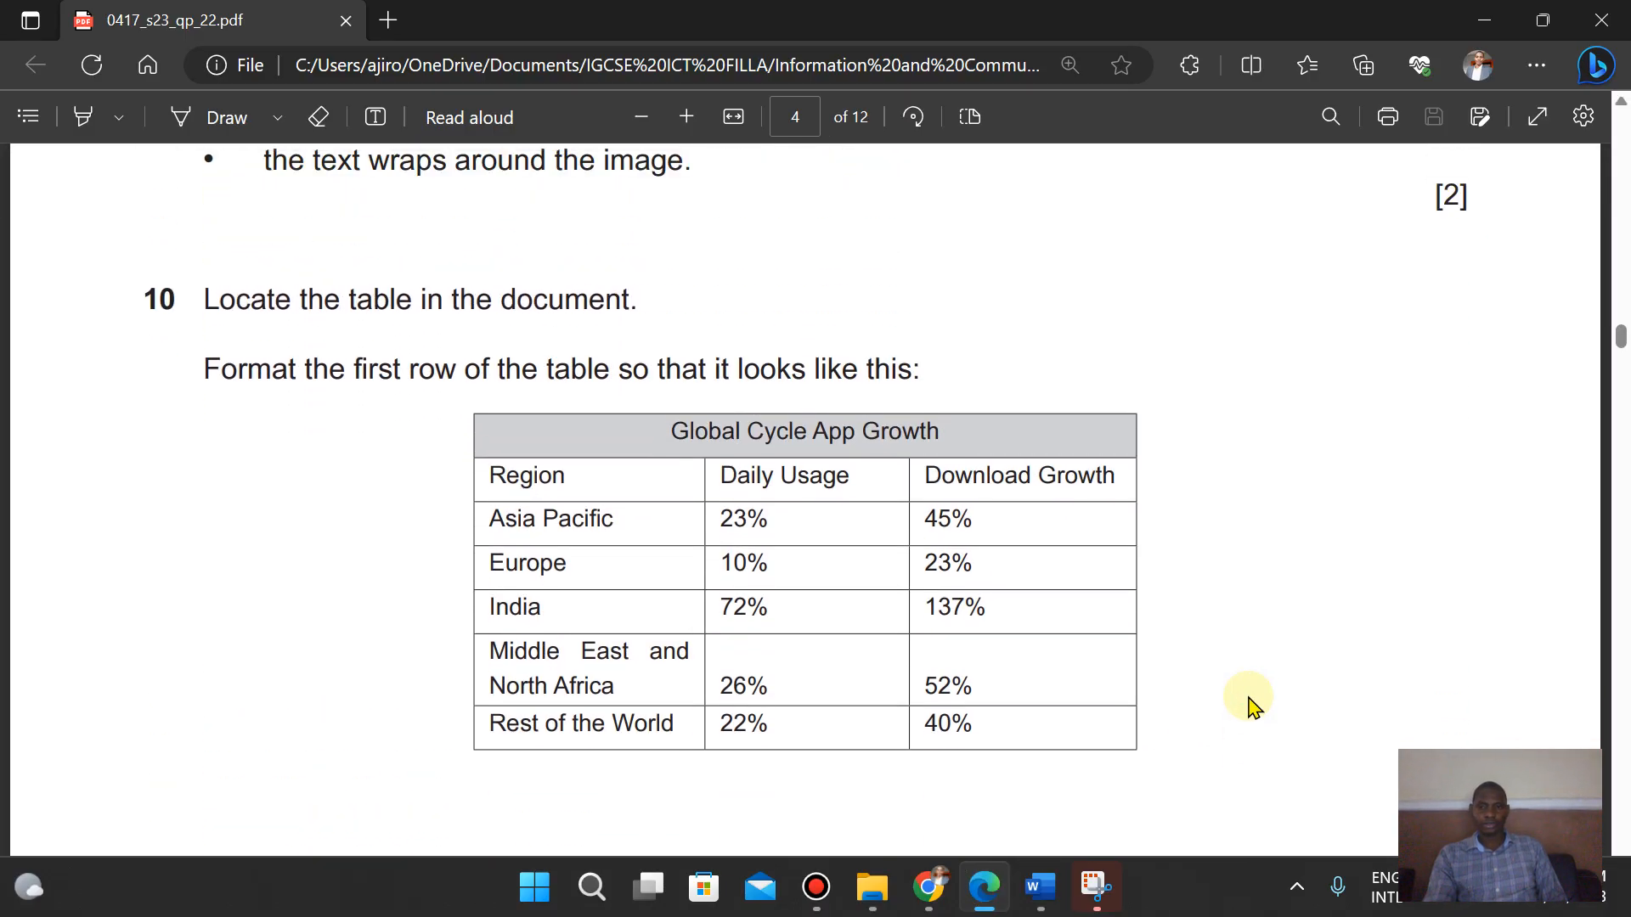
pyautogui.click(981, 892)
pyautogui.click(981, 892)
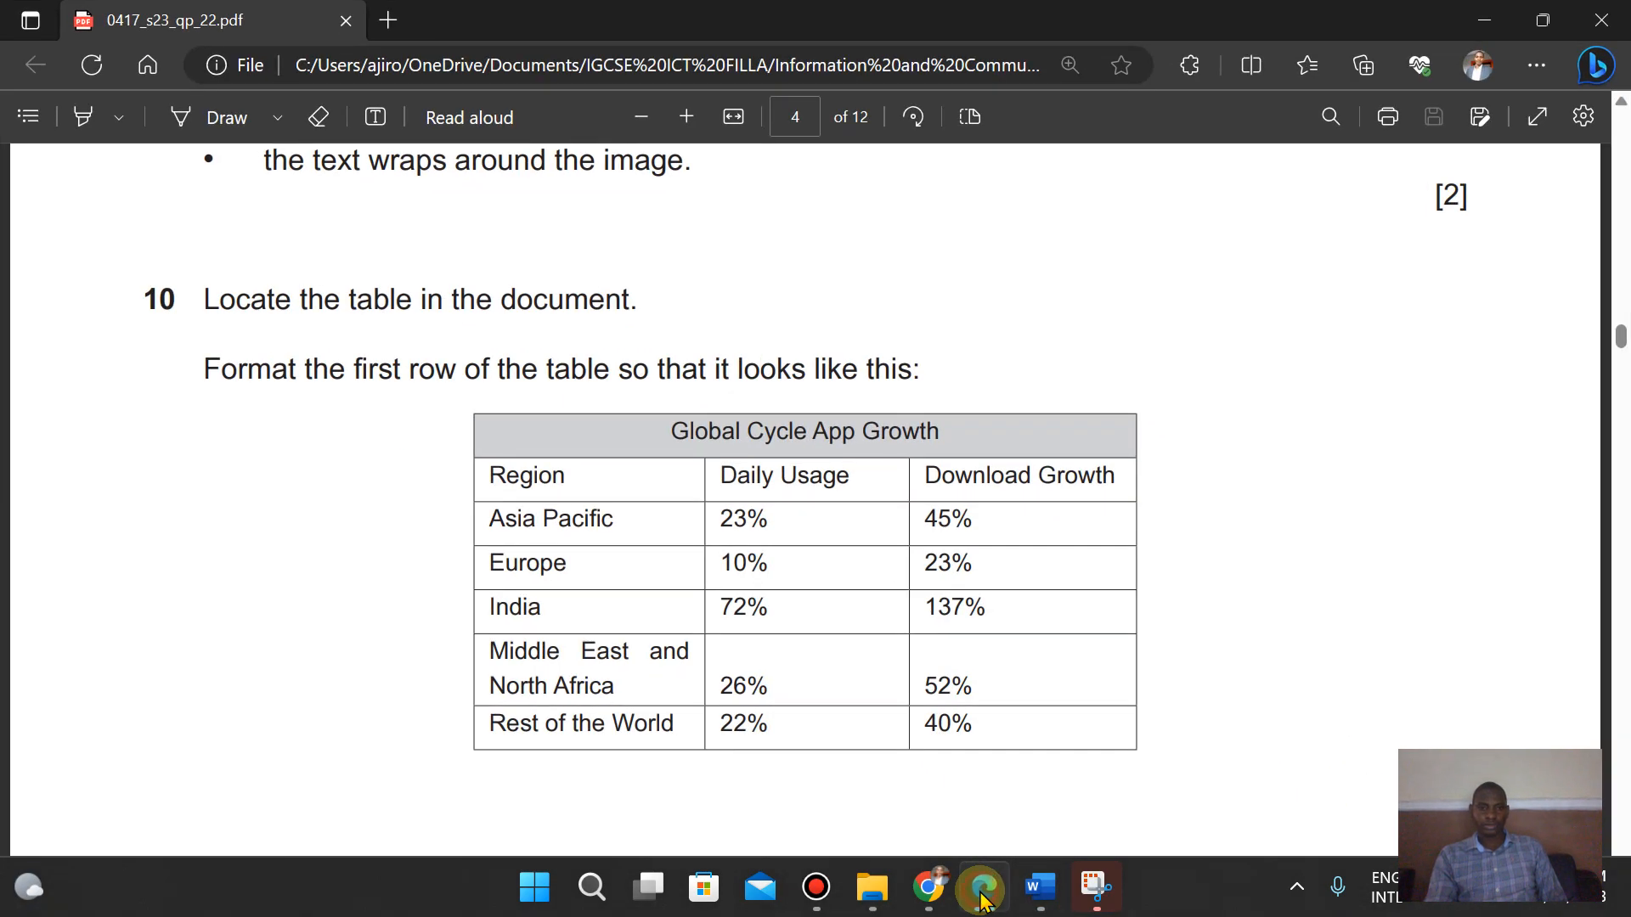
pyautogui.click(982, 898)
pyautogui.click(982, 899)
pyautogui.click(982, 898)
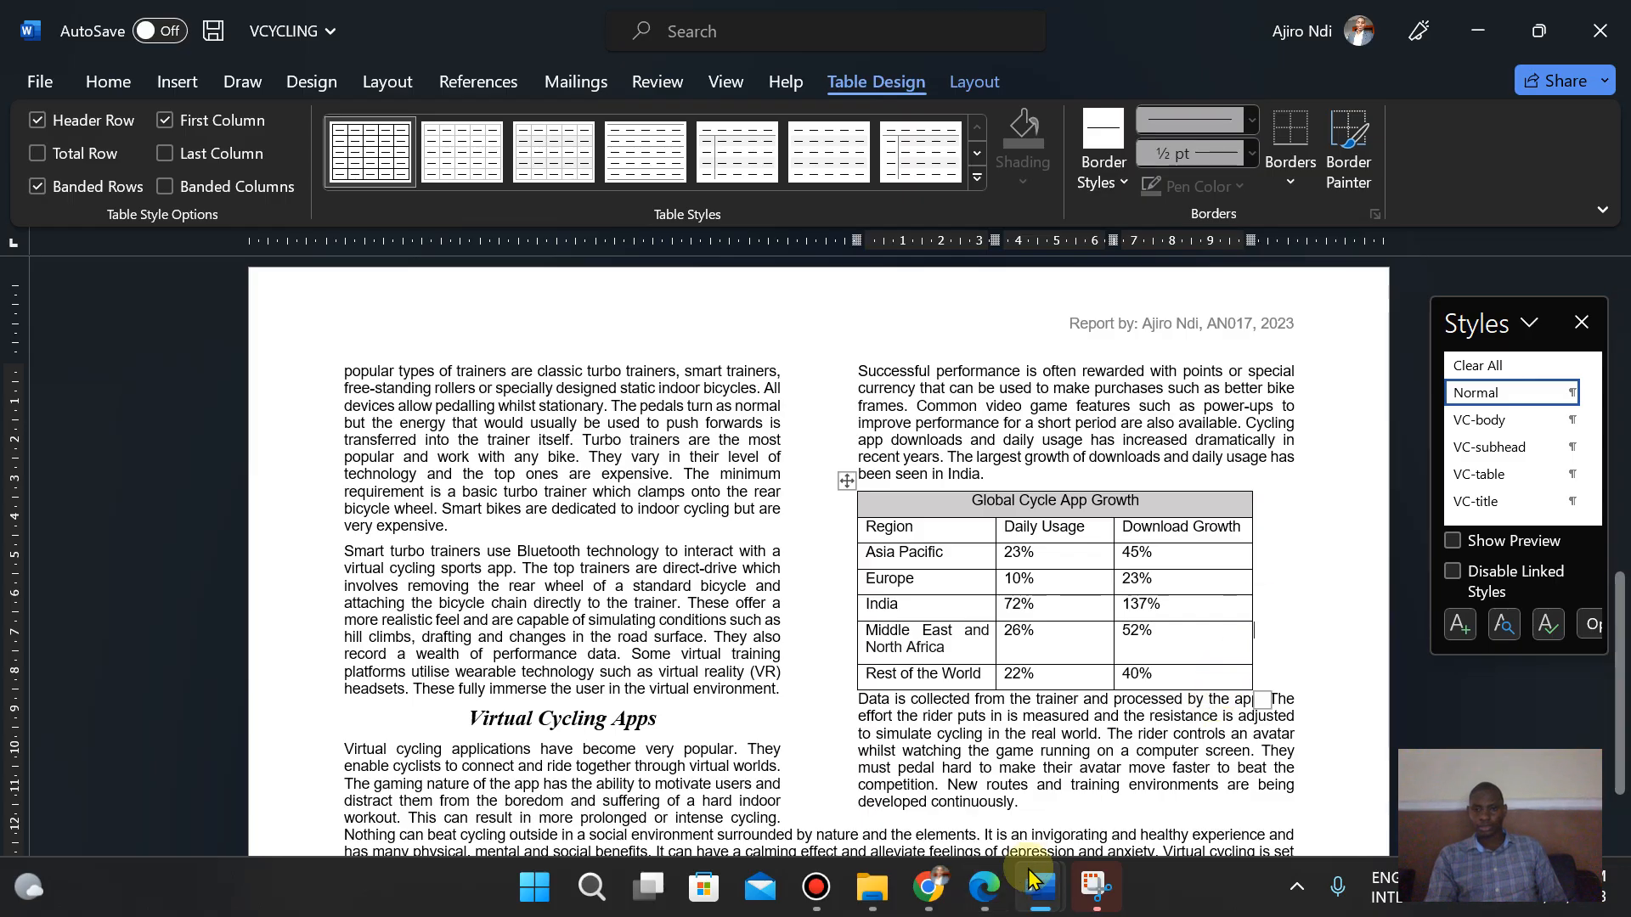
# - Read tasks 10 to 12 in the exam paper on formatting, sorting and extending the table
pyautogui.click(982, 899)
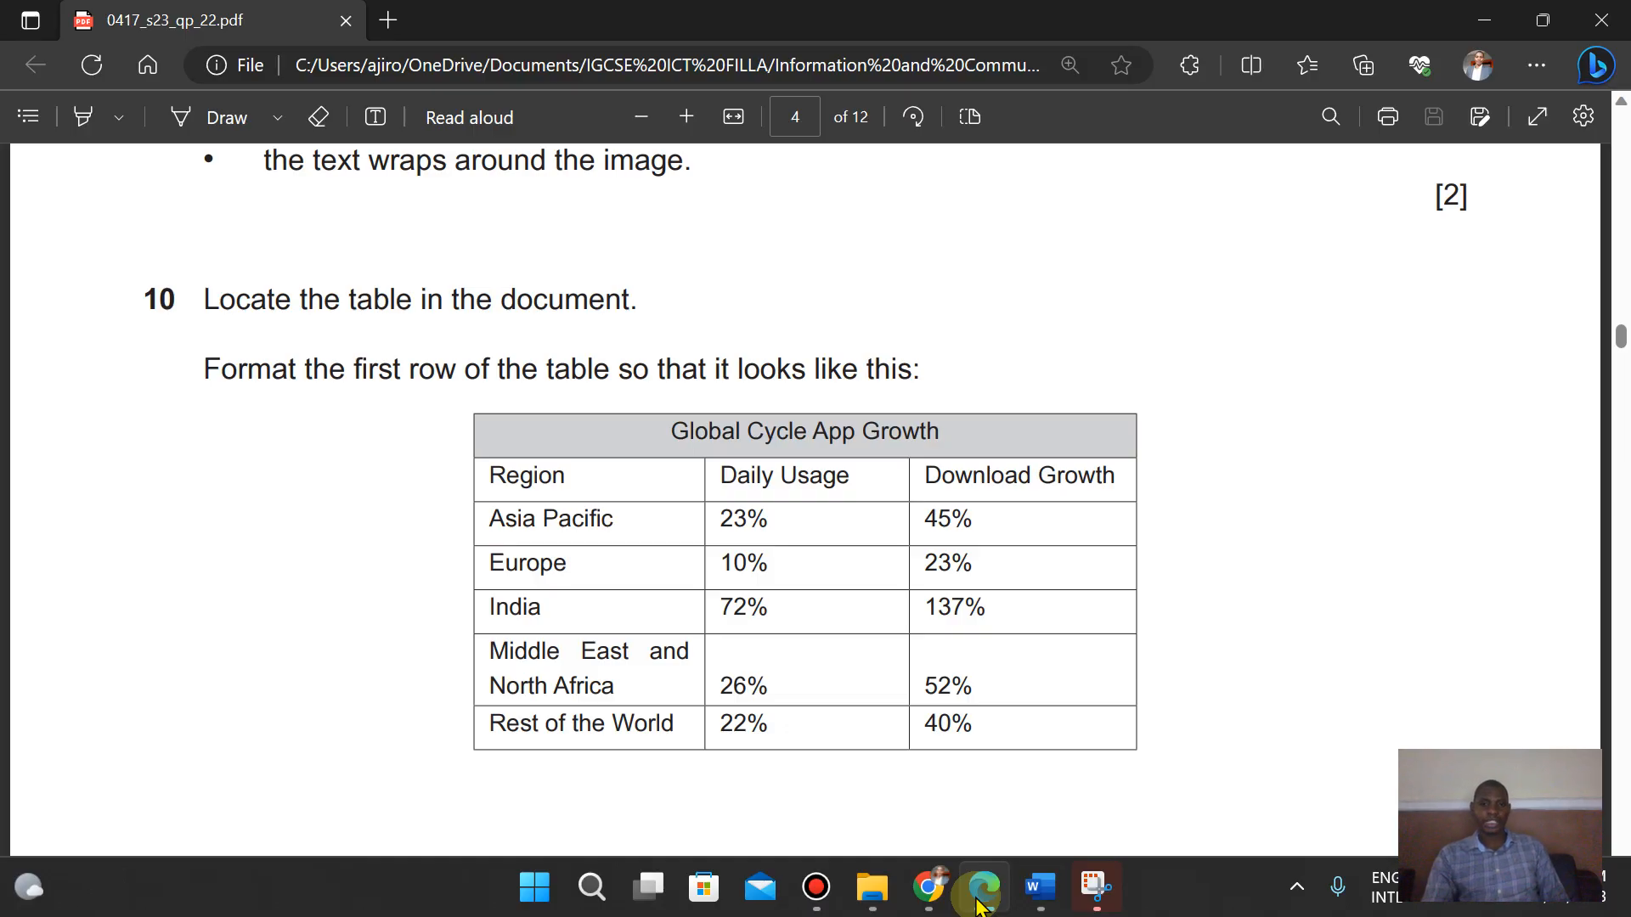
pyautogui.click(979, 900)
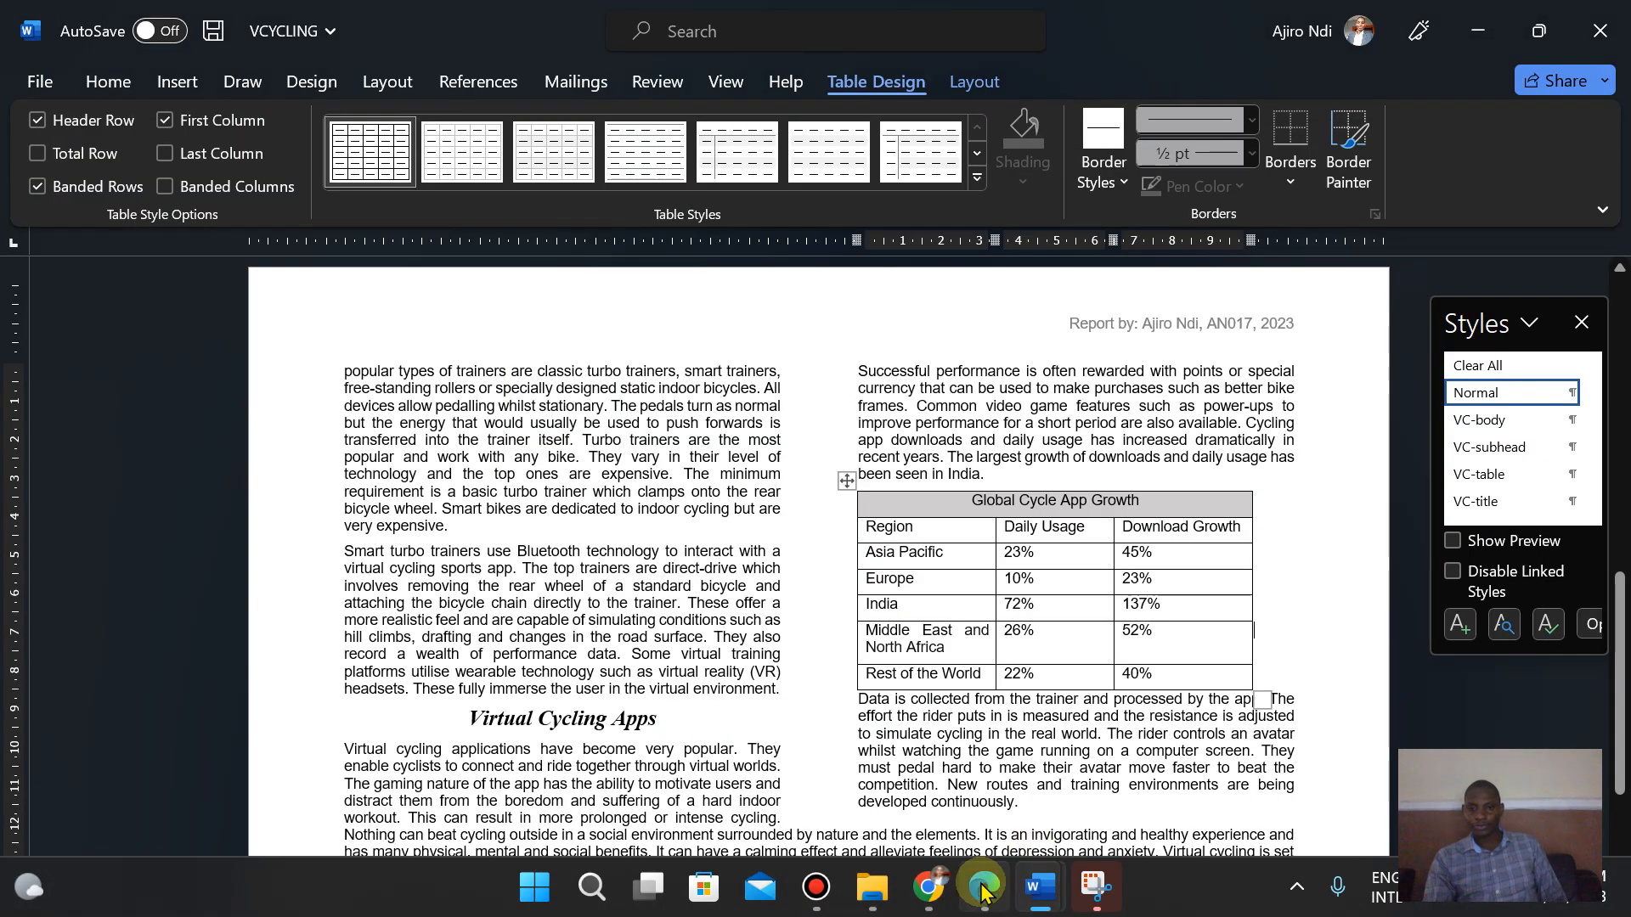
pyautogui.click(979, 899)
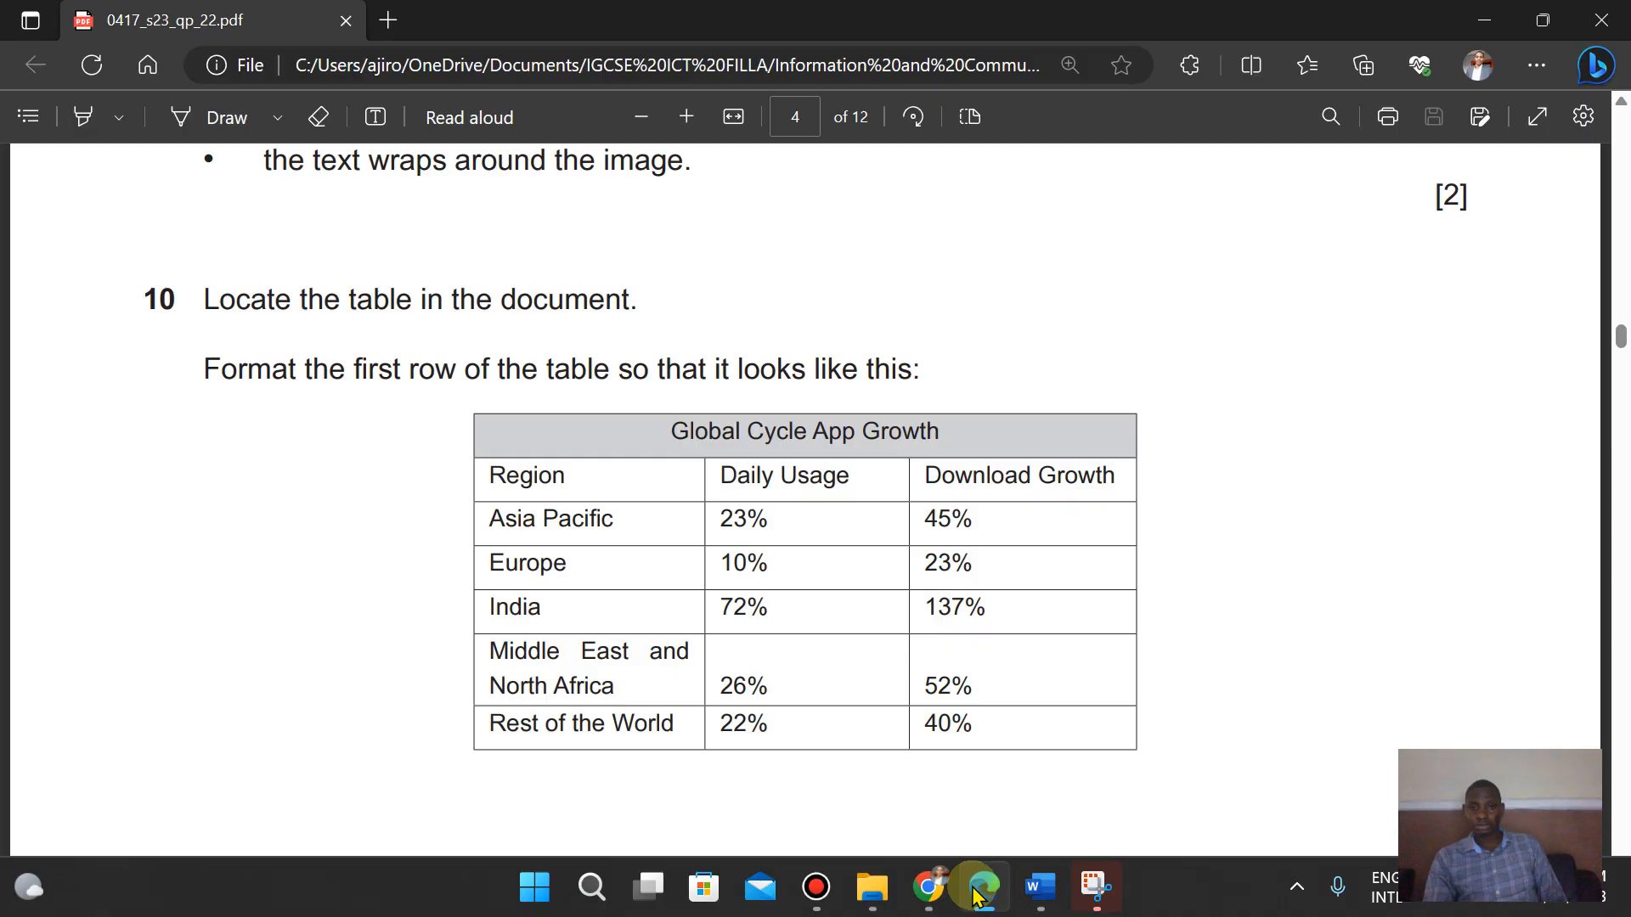
pyautogui.click(980, 898)
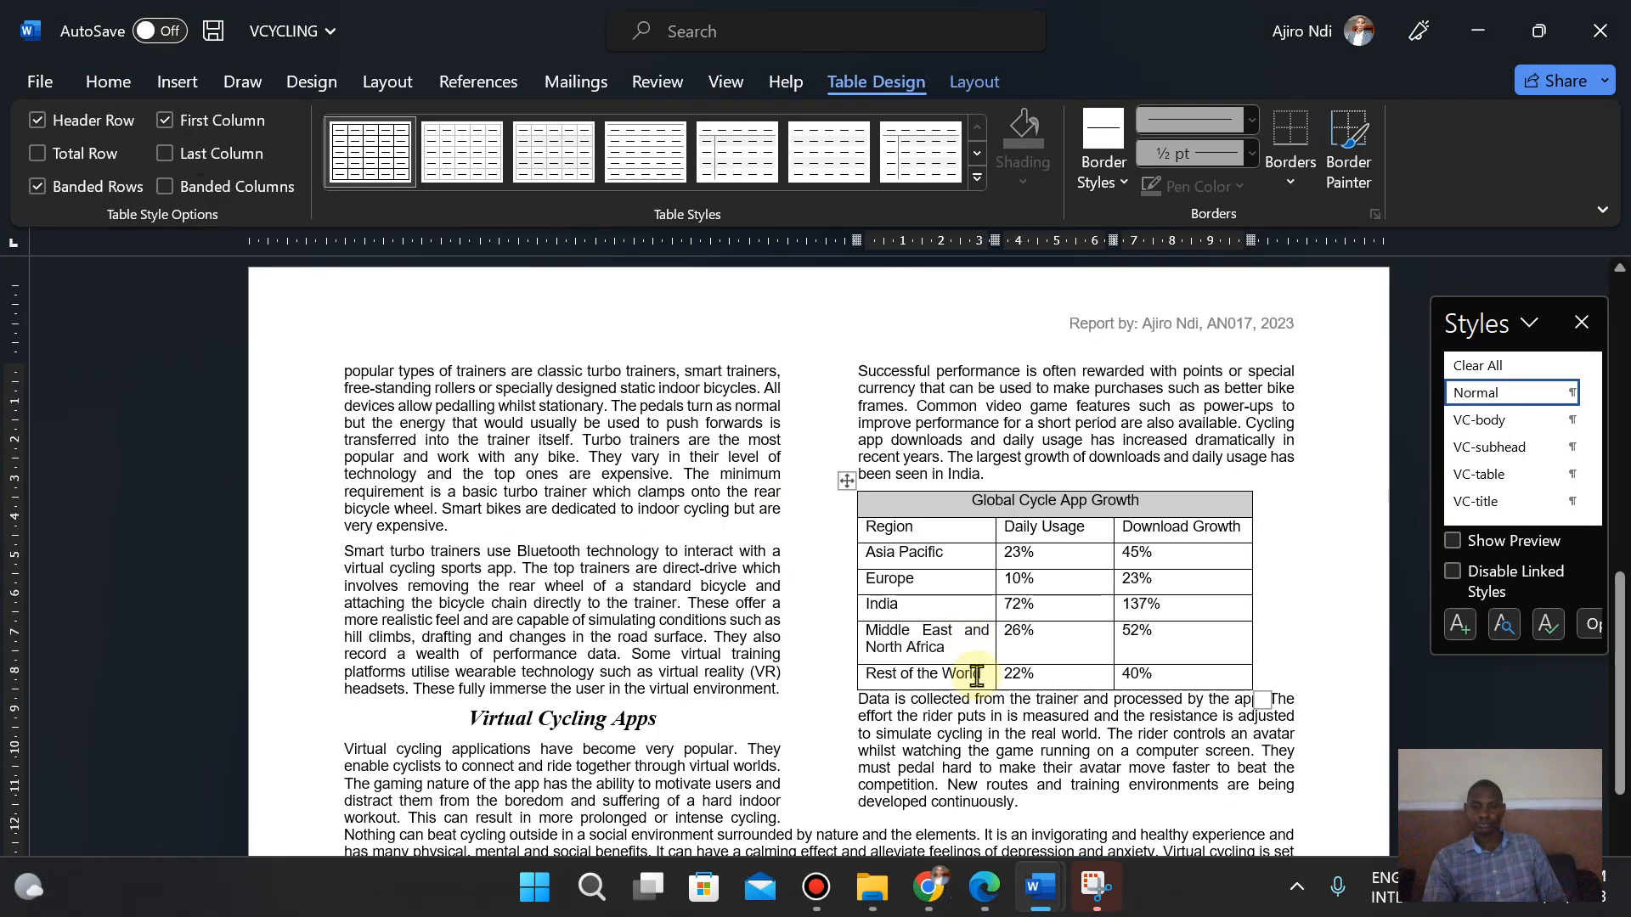
pyautogui.click(983, 902)
pyautogui.press('Down')
pyautogui.press('Down')
pyautogui.press('Down')
pyautogui.press('Down')
pyautogui.press('Down')
pyautogui.press('Down')
pyautogui.press('Down')
pyautogui.press('Down')
pyautogui.press('Down')
pyautogui.press('Down')
pyautogui.press('Down')
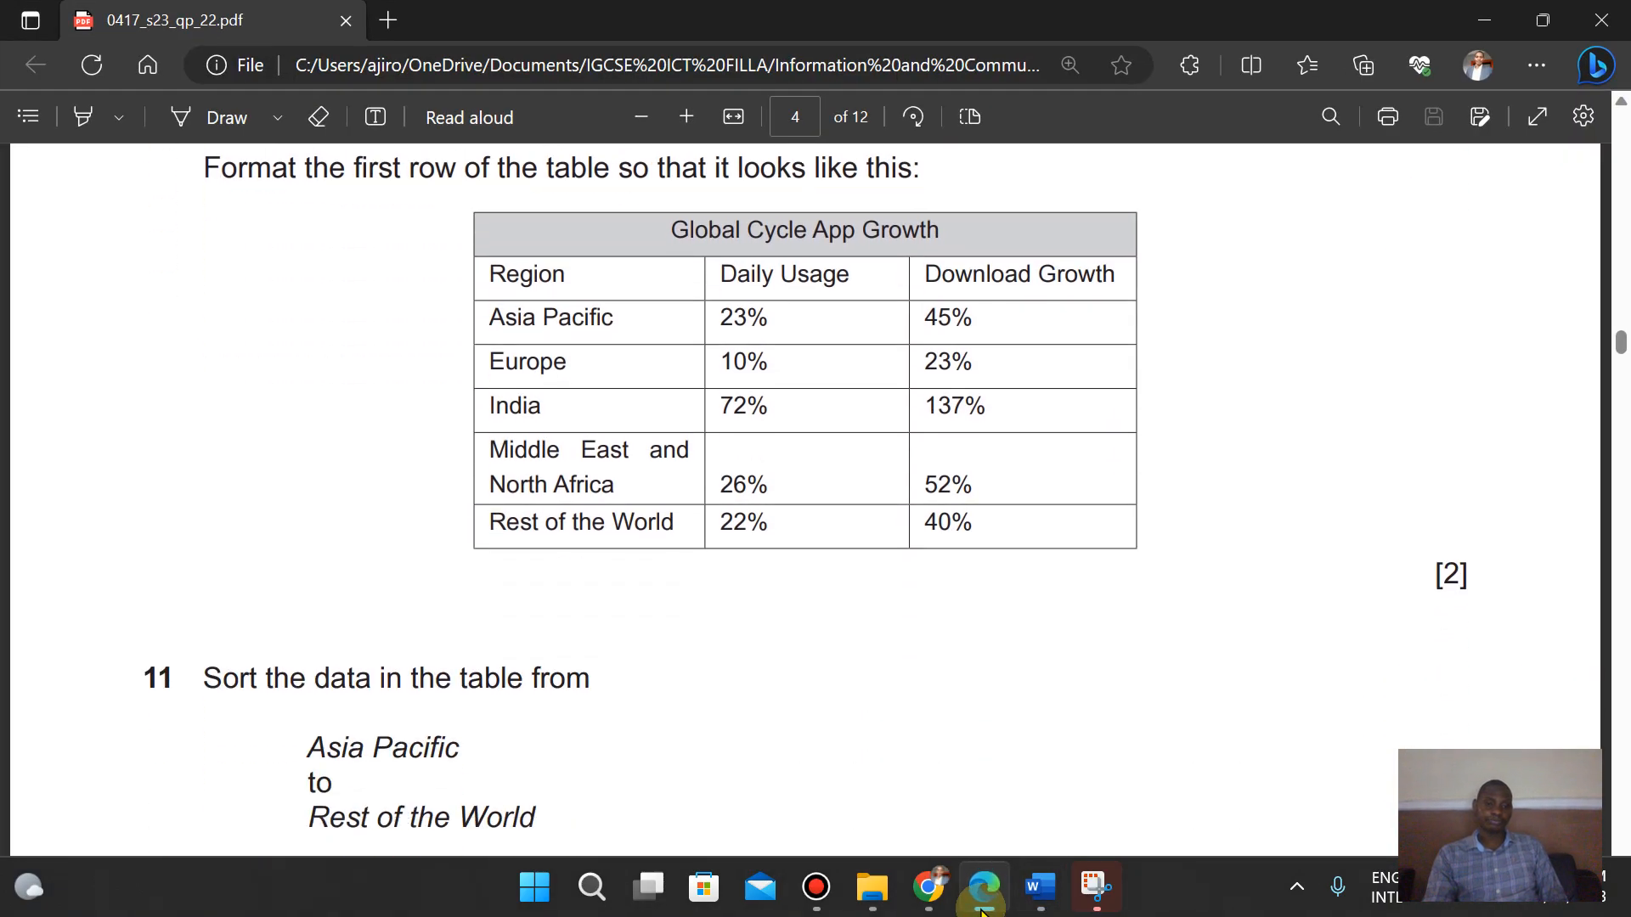
pyautogui.press('Up')
pyautogui.press('Up')
pyautogui.press('Up')
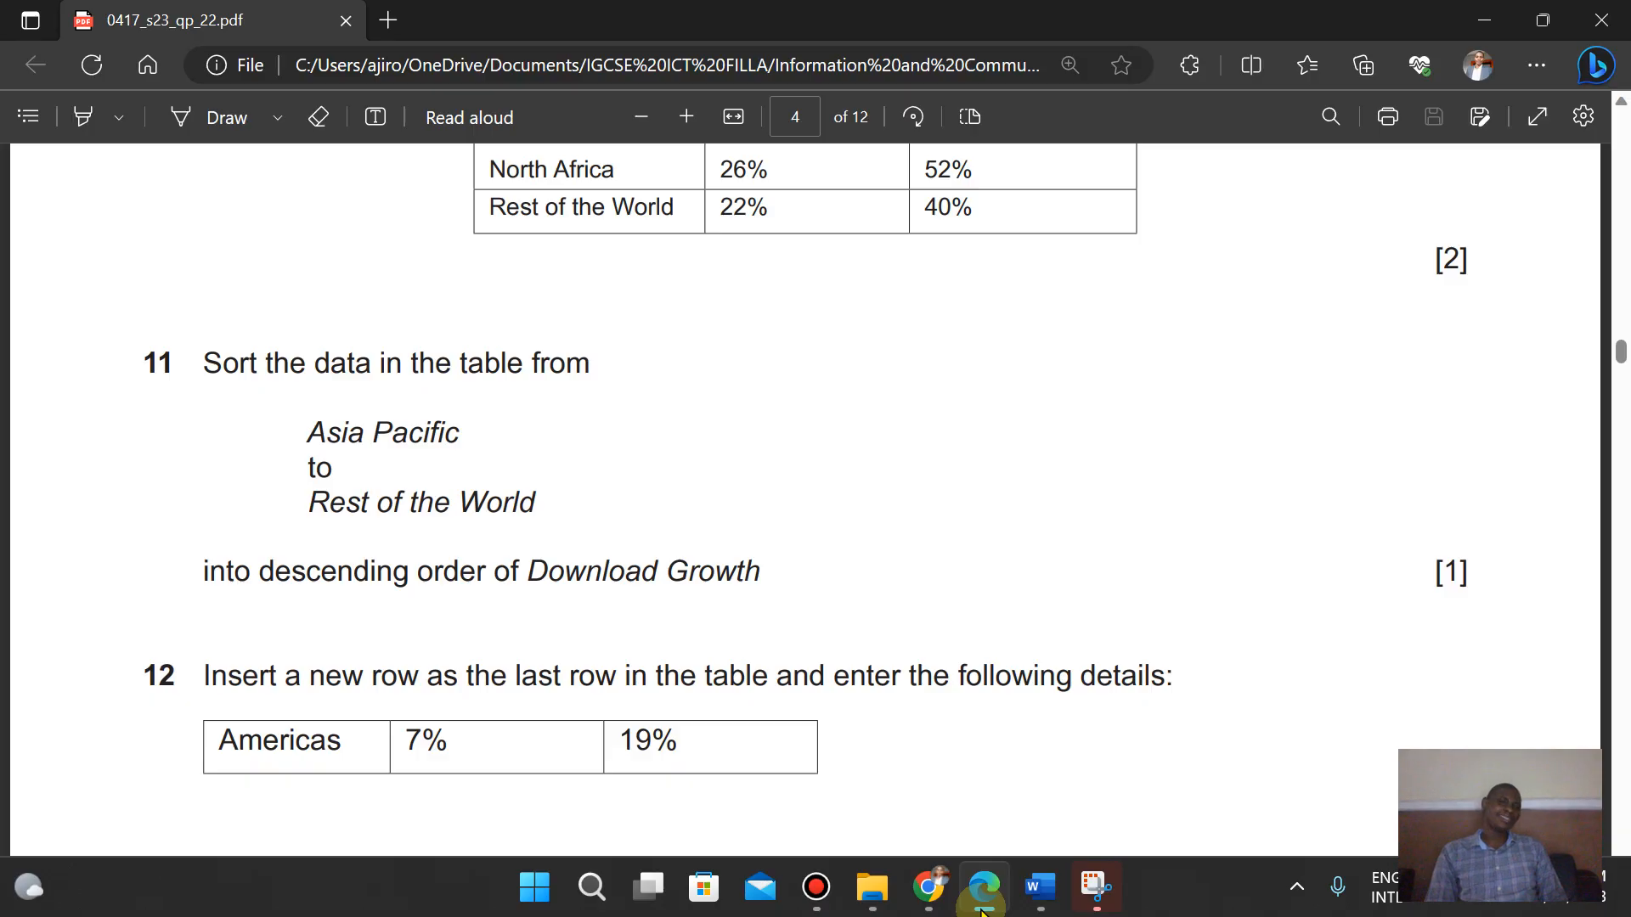
pyautogui.press('Up')
pyautogui.press('Up')
pyautogui.press('Up')
pyautogui.press('Up')
pyautogui.press('Up')
pyautogui.press('Up')
pyautogui.press('Up')
pyautogui.press('Up')
pyautogui.press('Up')
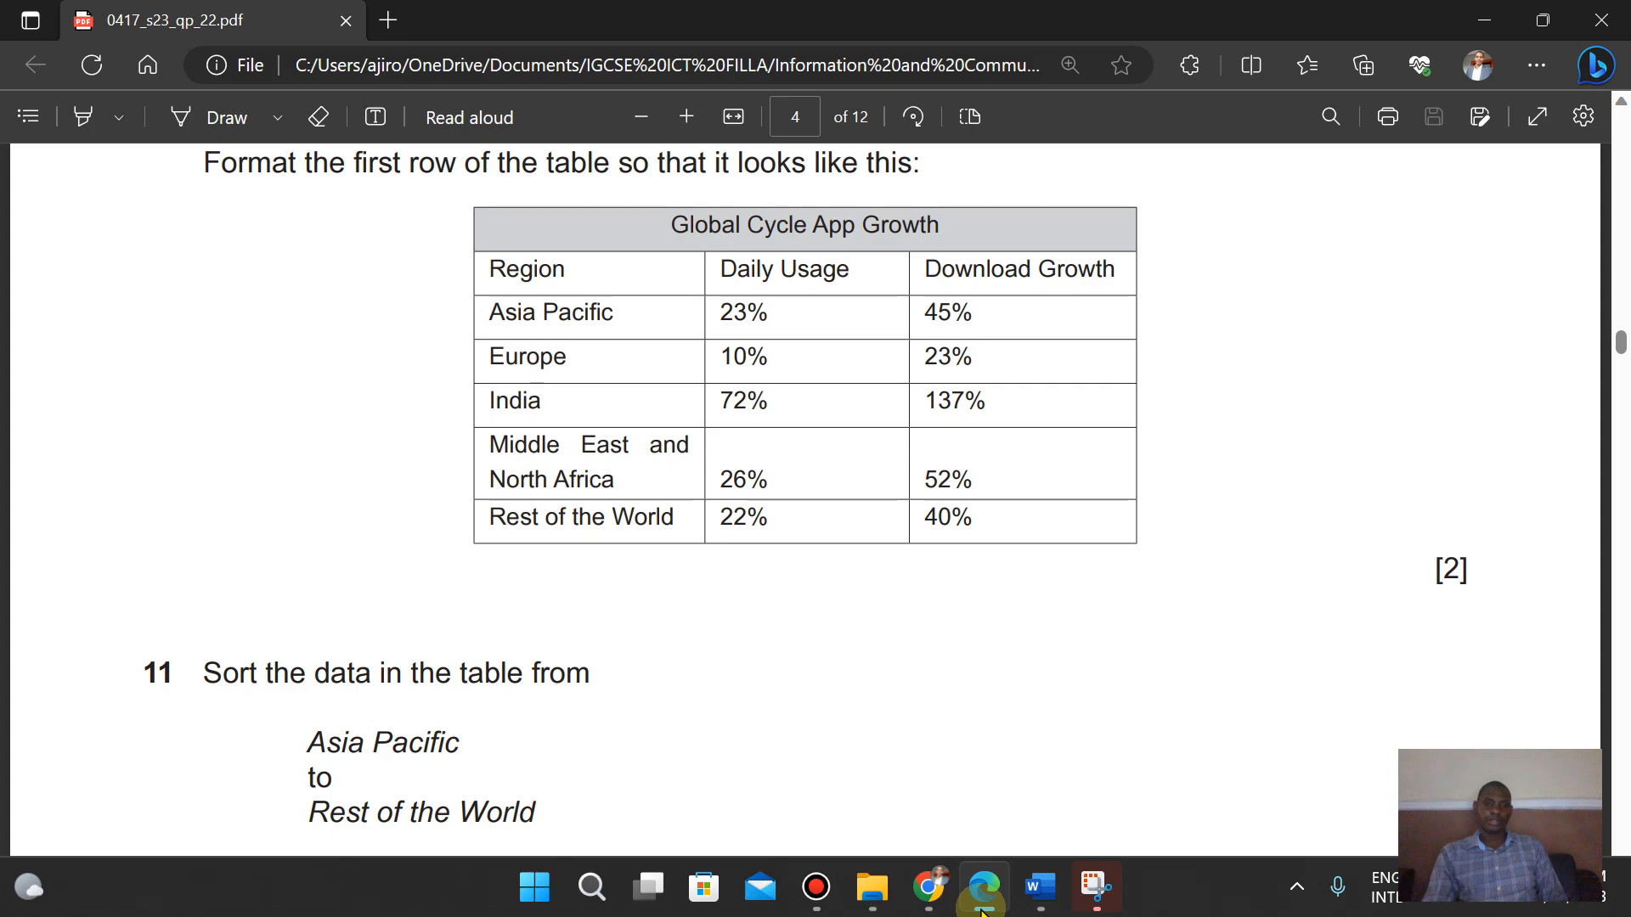
pyautogui.press('Down')
pyautogui.press('Down')
pyautogui.press('Down')
pyautogui.press('Down')
pyautogui.press('Down')
pyautogui.press('Down')
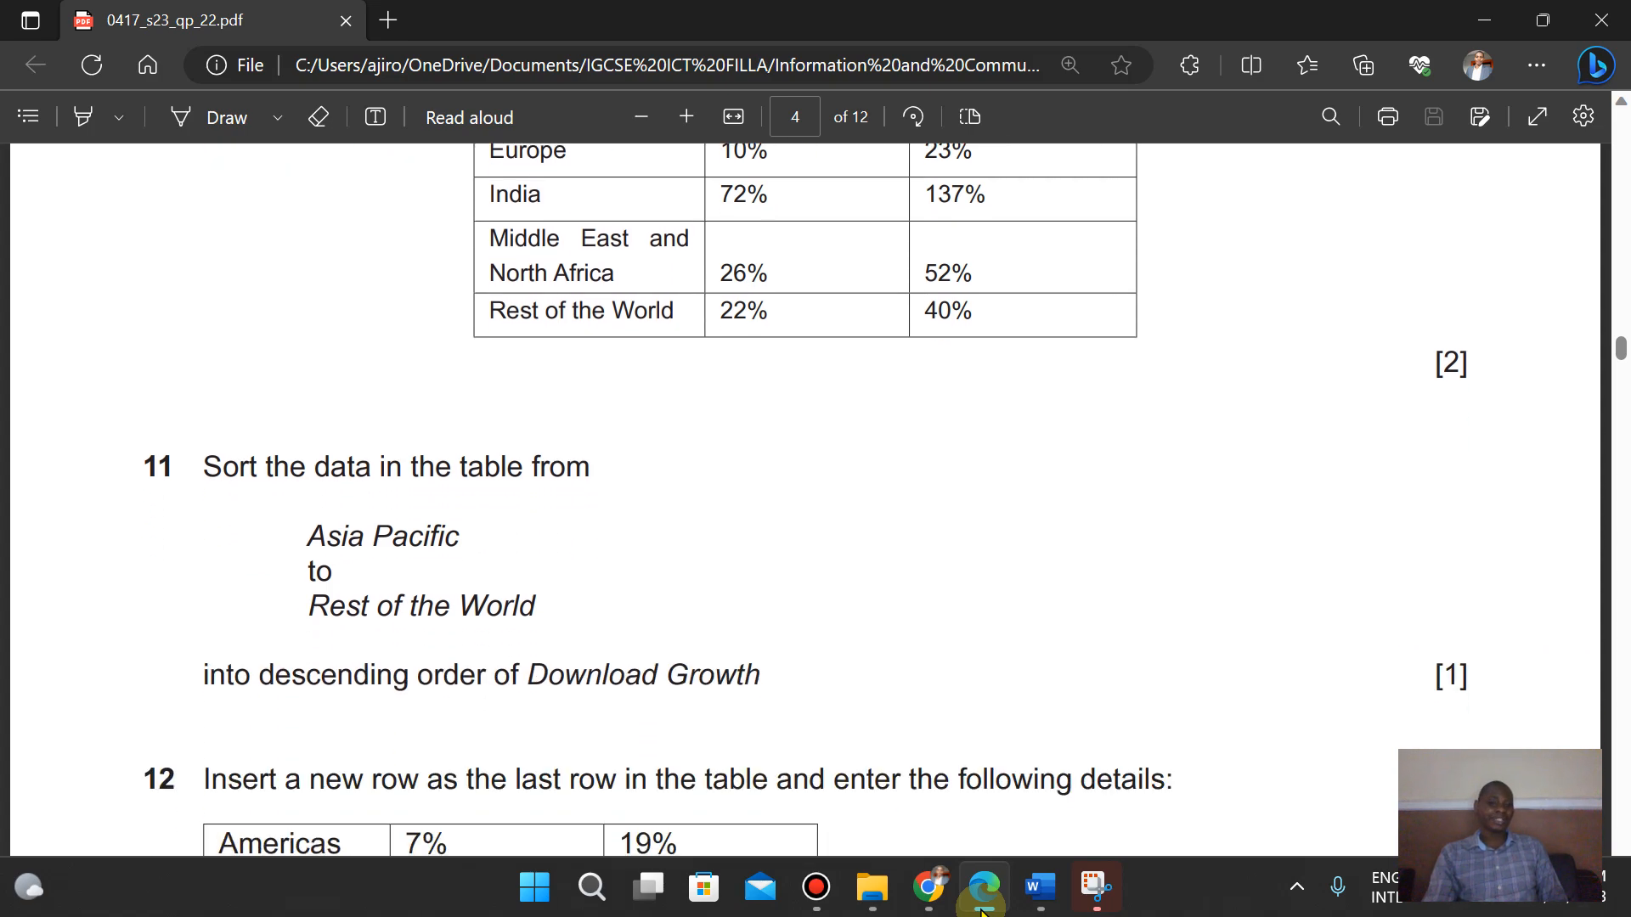
pyautogui.press('Up')
pyautogui.press('Up')
pyautogui.press('Up')
pyautogui.press('Up')
pyautogui.press('Up')
pyautogui.press('Up')
pyautogui.press('Down')
pyautogui.press('Down')
pyautogui.press('Down')
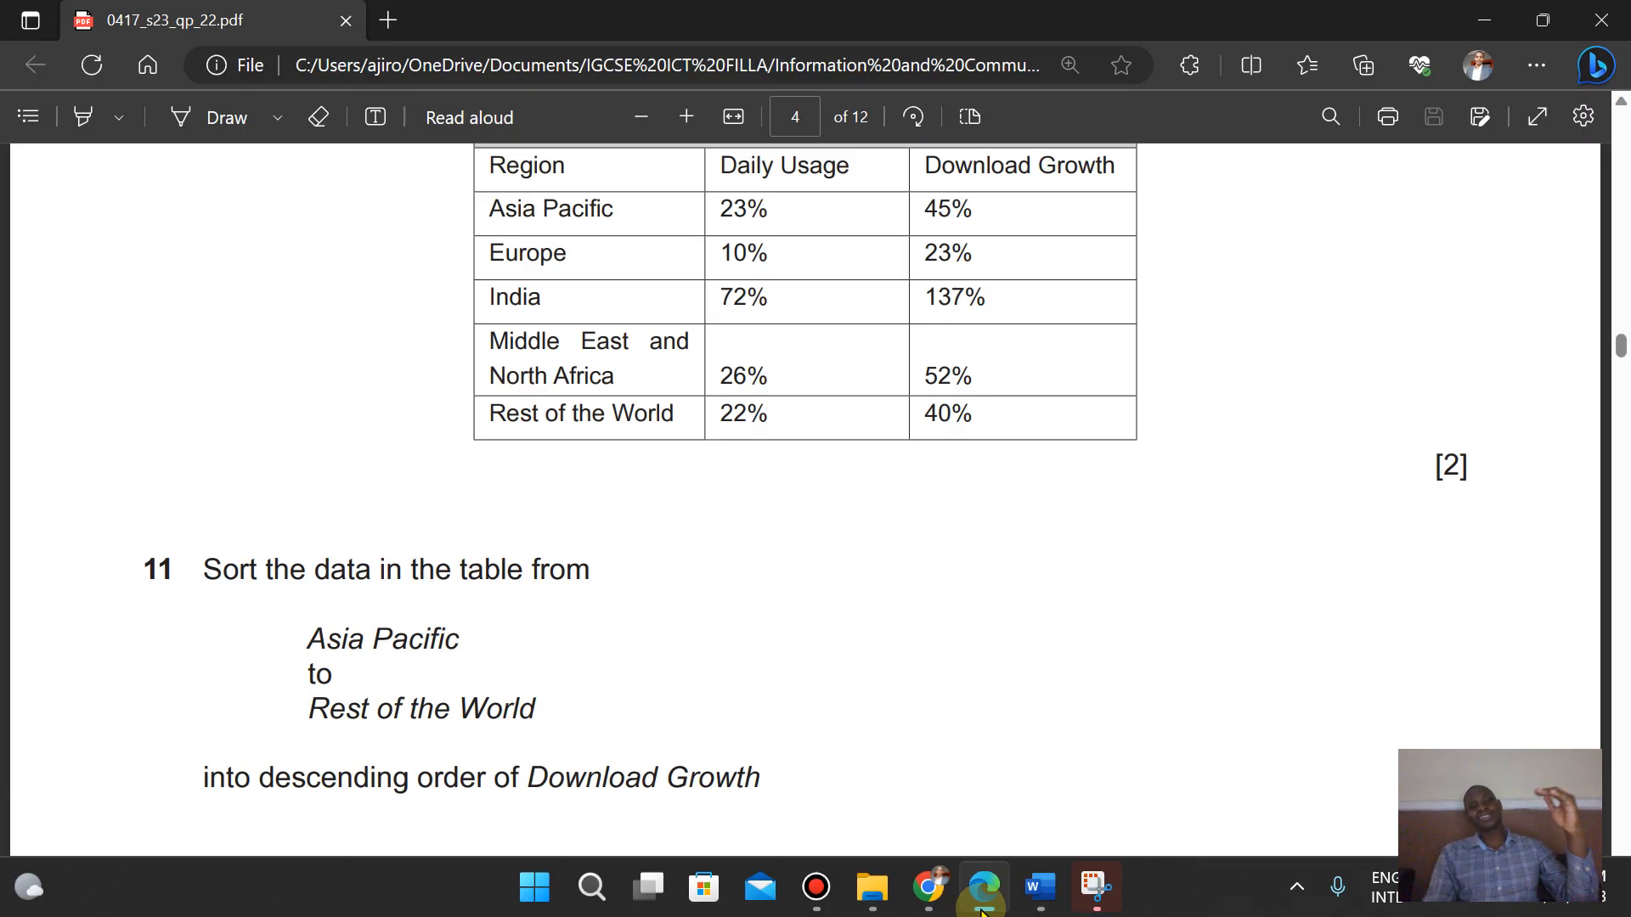
pyautogui.press('Up')
pyautogui.press('Up')
pyautogui.press('Down')
pyautogui.press('Down')
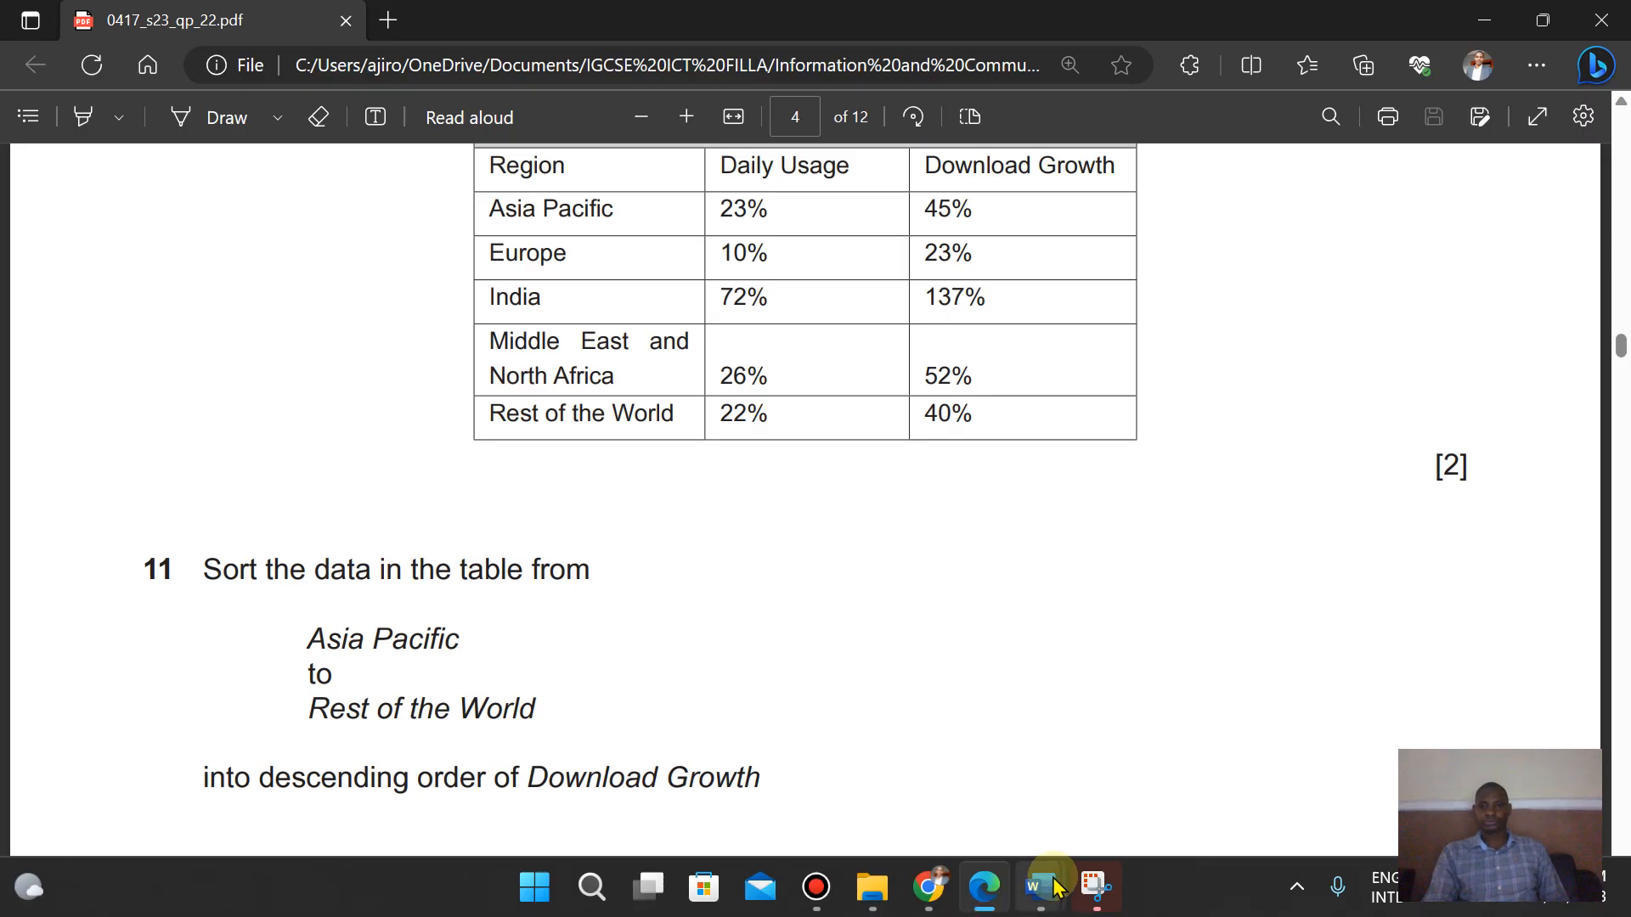
# - Sort the table's data rows from Asia Pacific to Rest of the World by Column 3 as numbers, descending
pyautogui.moveTo(1040, 888)
pyautogui.click(1143, 748)
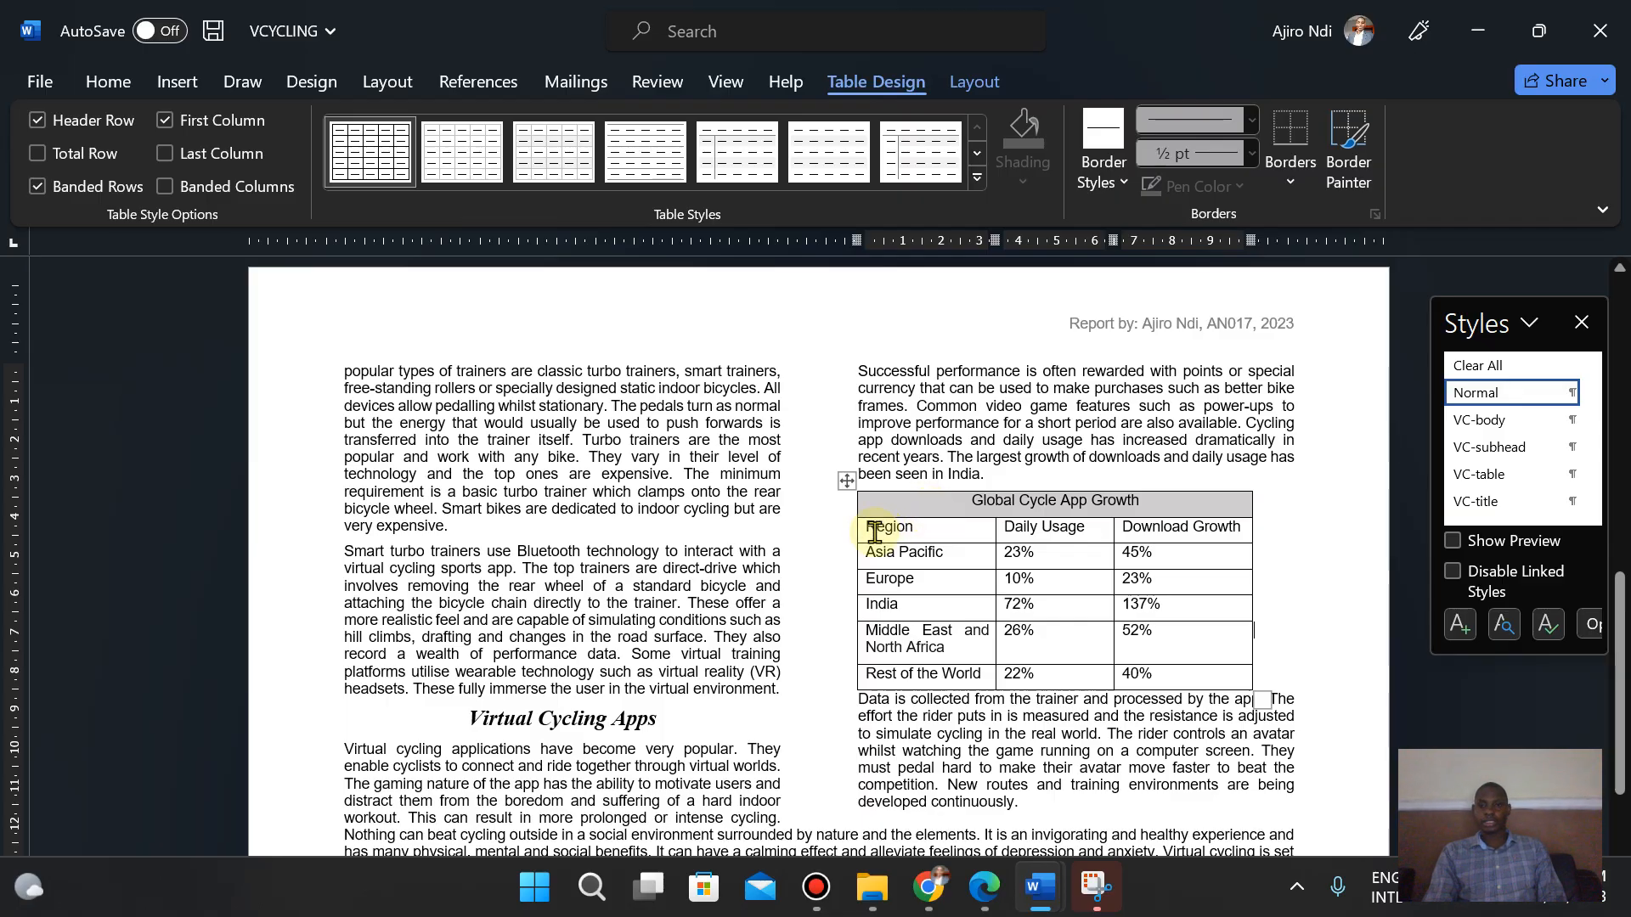
pyautogui.moveTo(867, 552); pyautogui.dragTo(1183, 677)
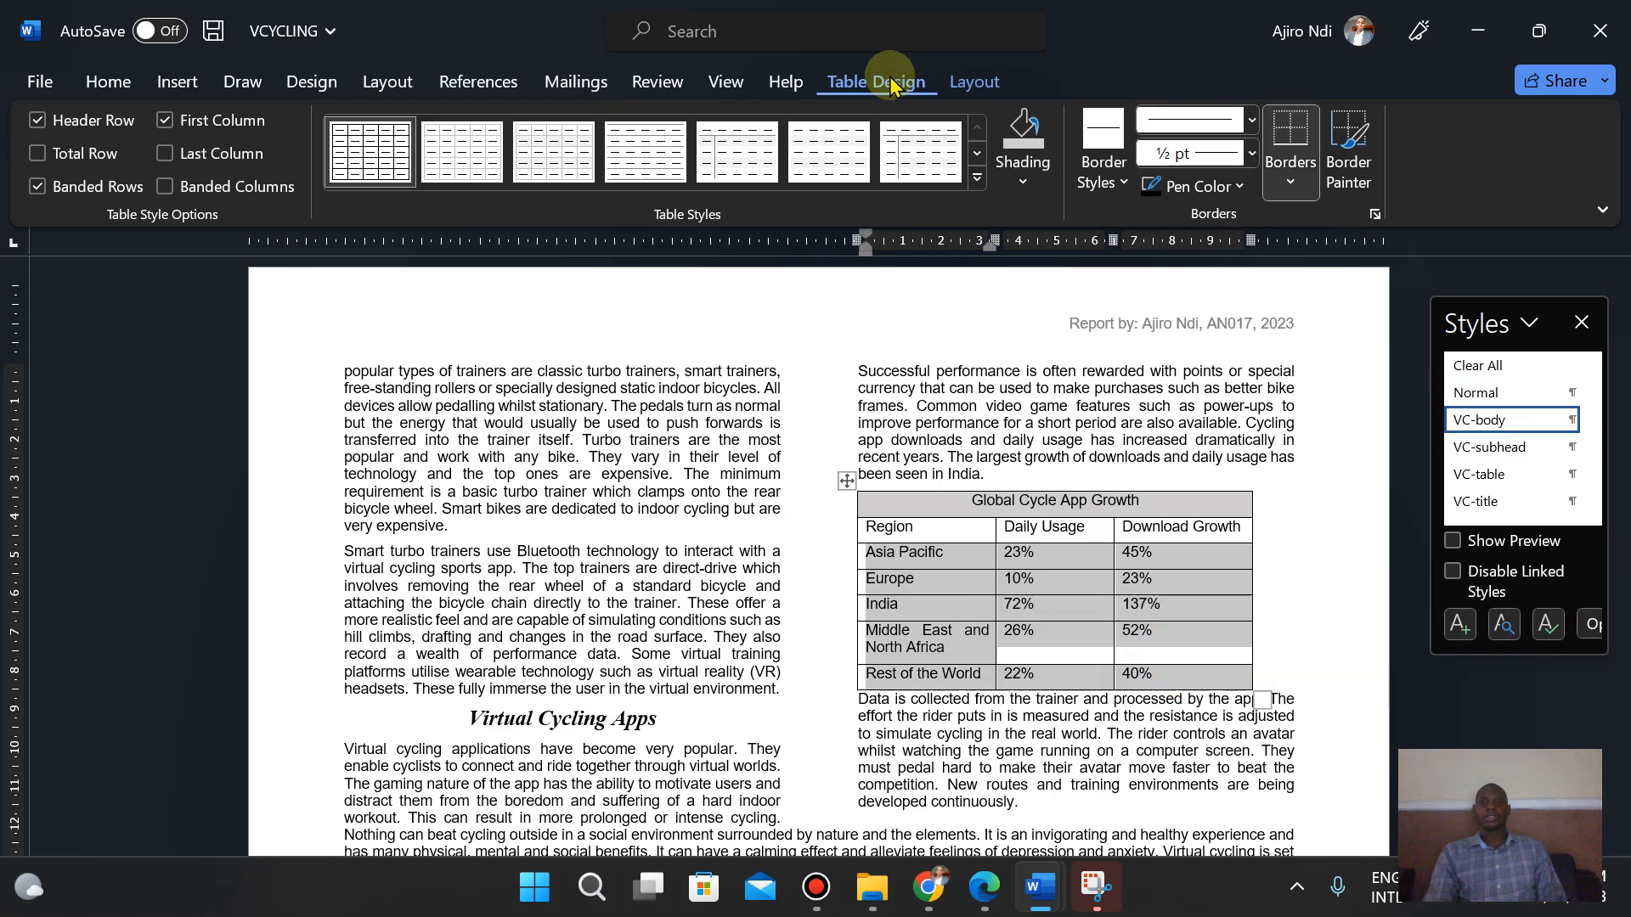
pyautogui.click(957, 85)
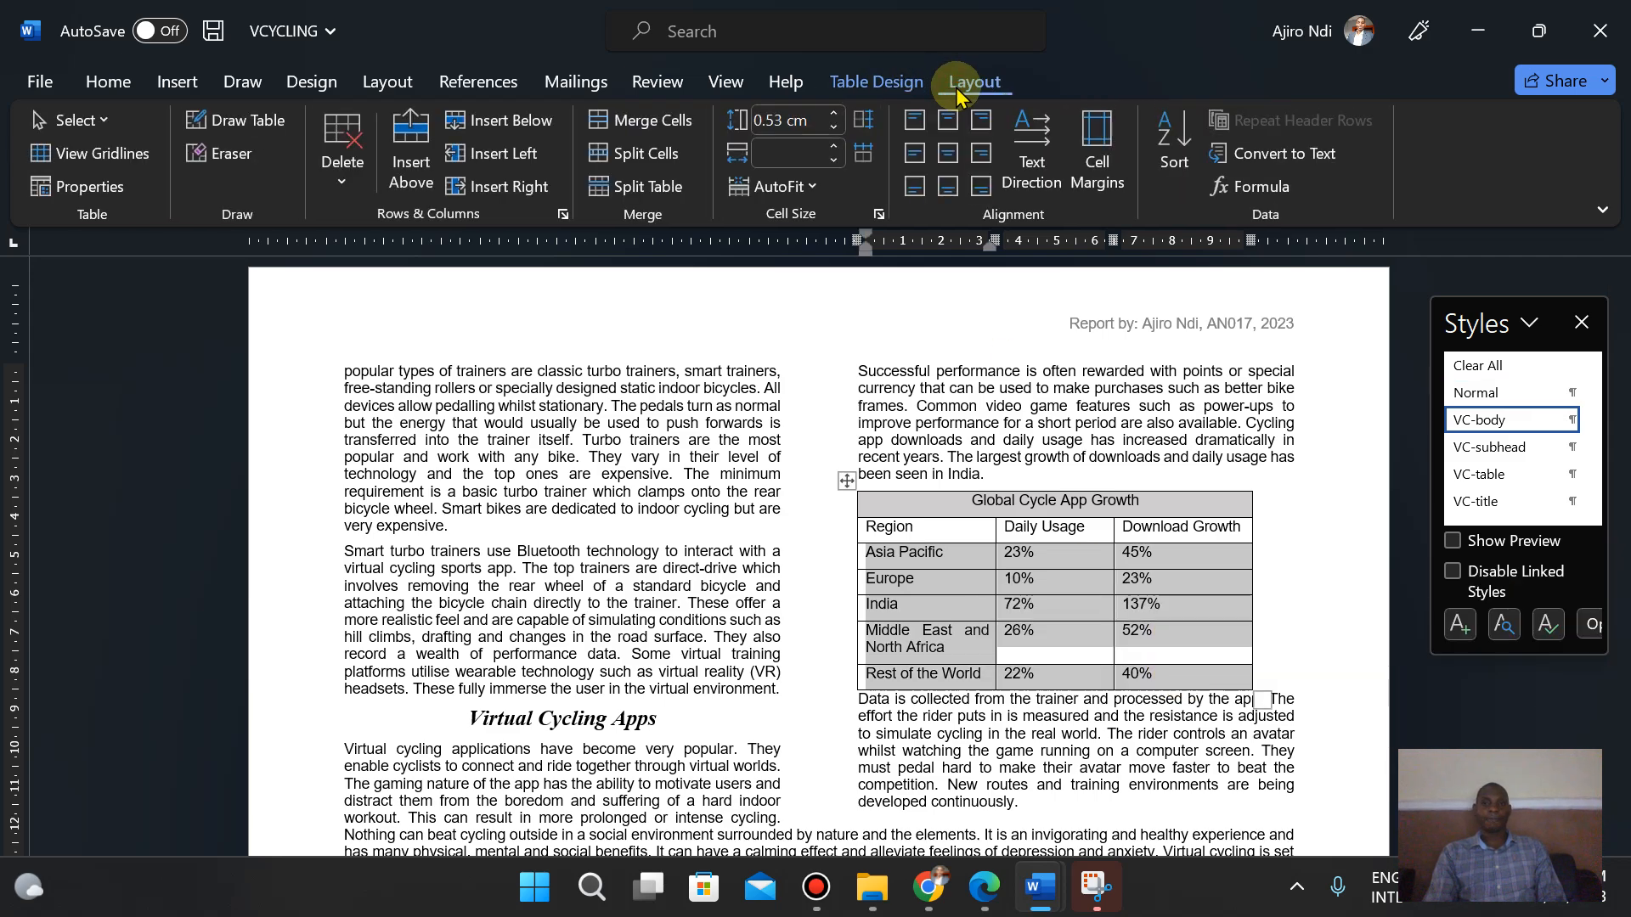
pyautogui.click(1168, 143)
pyautogui.click(681, 301)
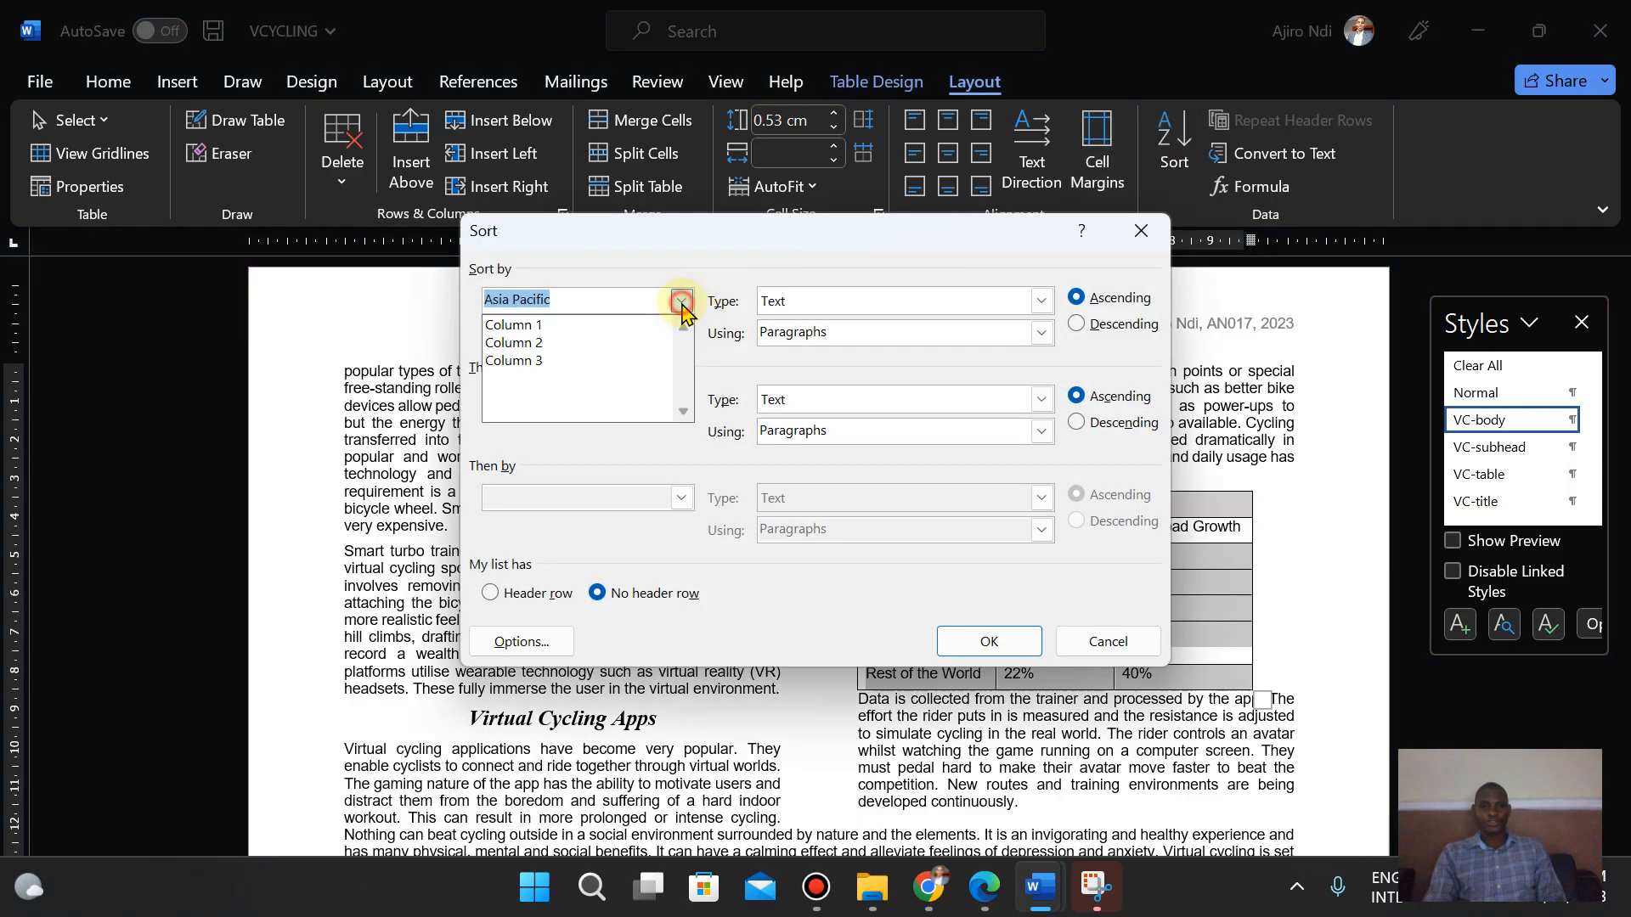
pyautogui.click(608, 365)
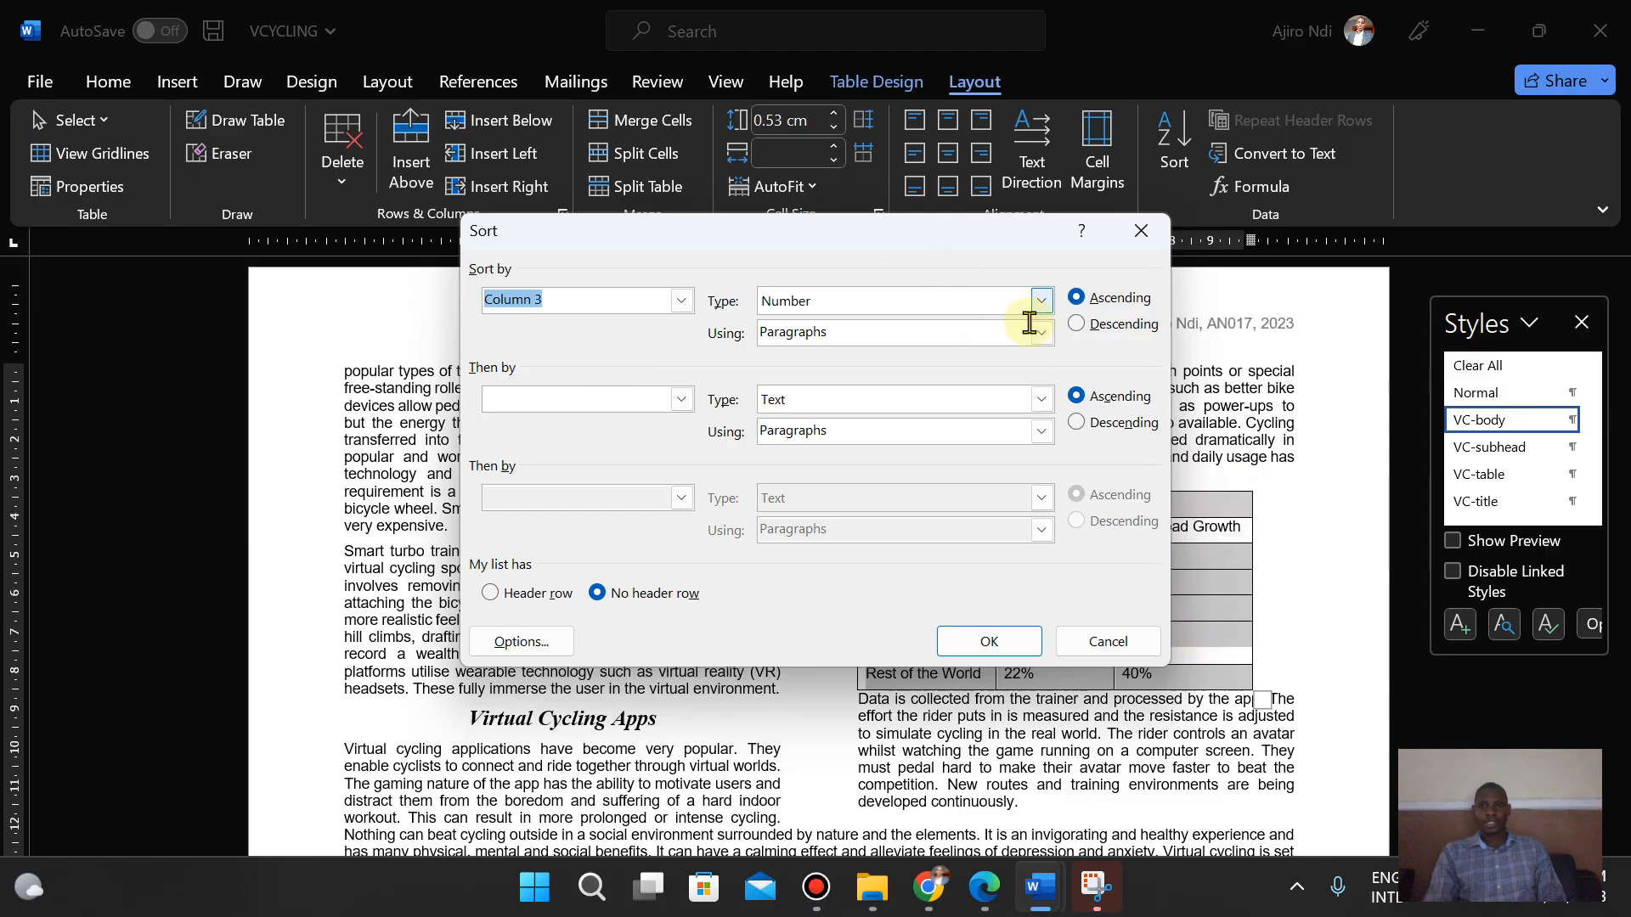
pyautogui.click(1079, 328)
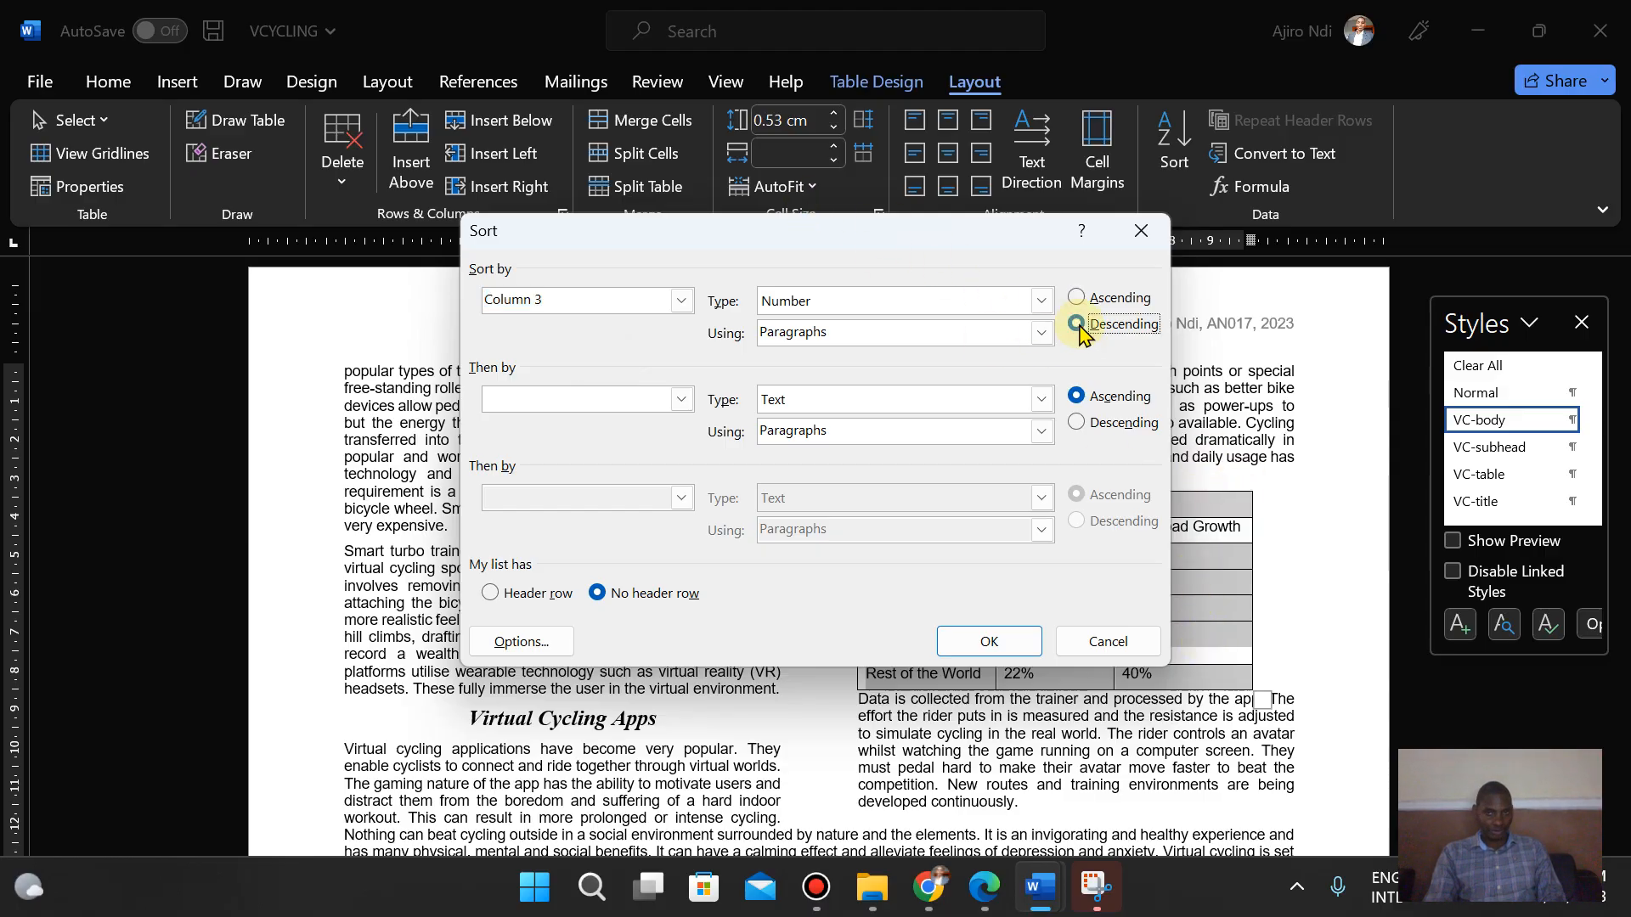
pyautogui.click(974, 648)
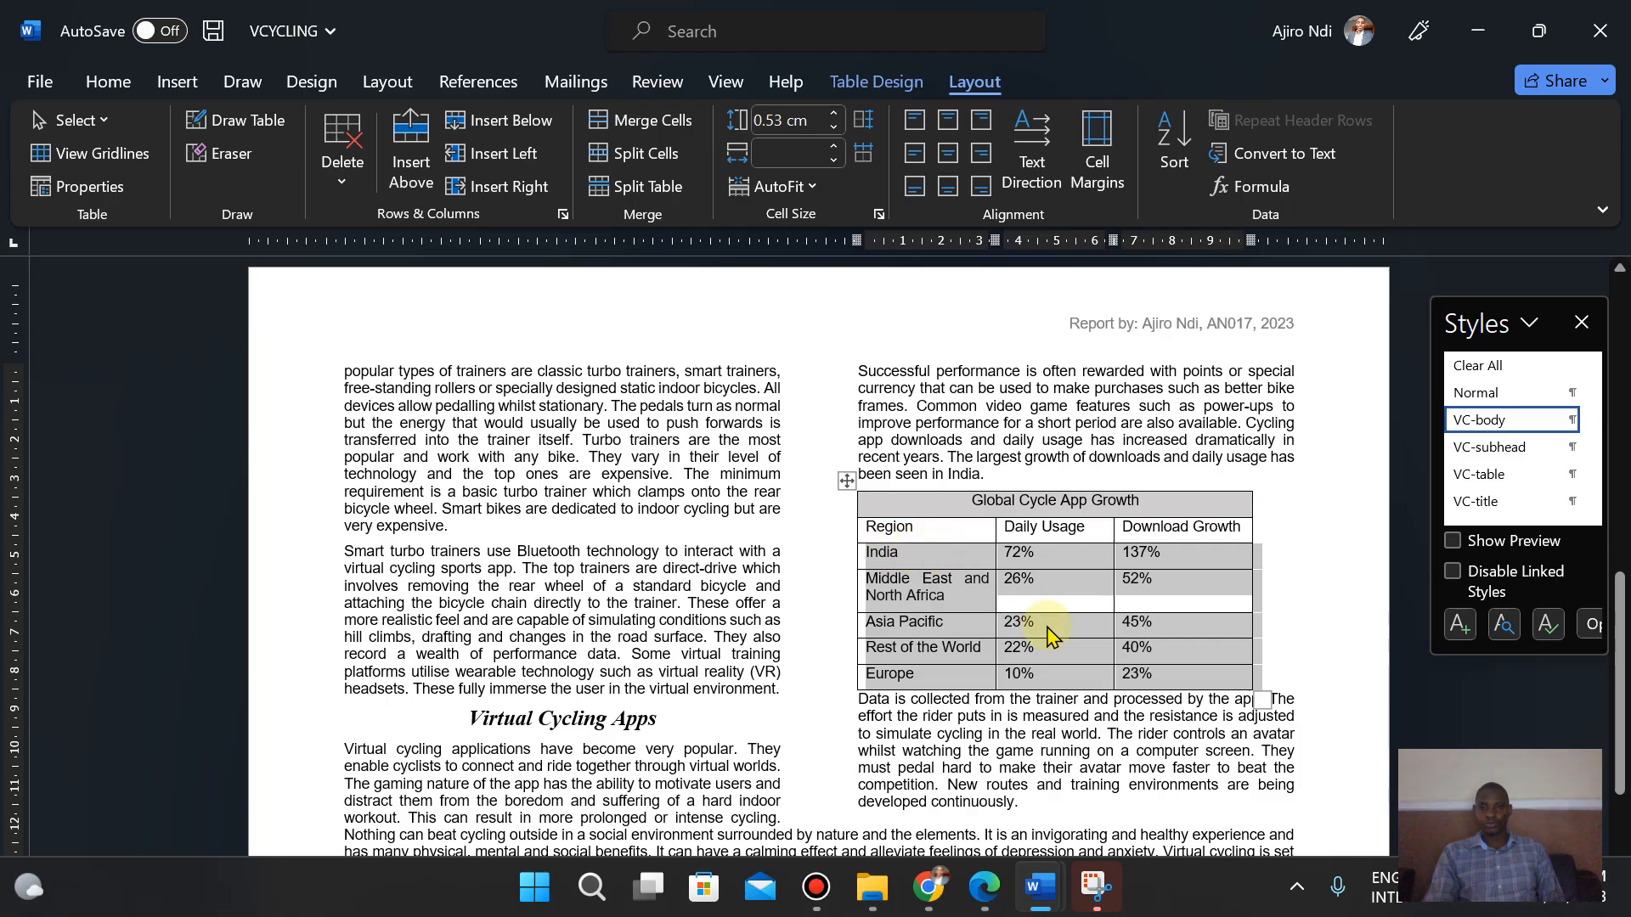
# - Insert a new blank row below the Europe row as the table's last row
pyautogui.click(1270, 647)
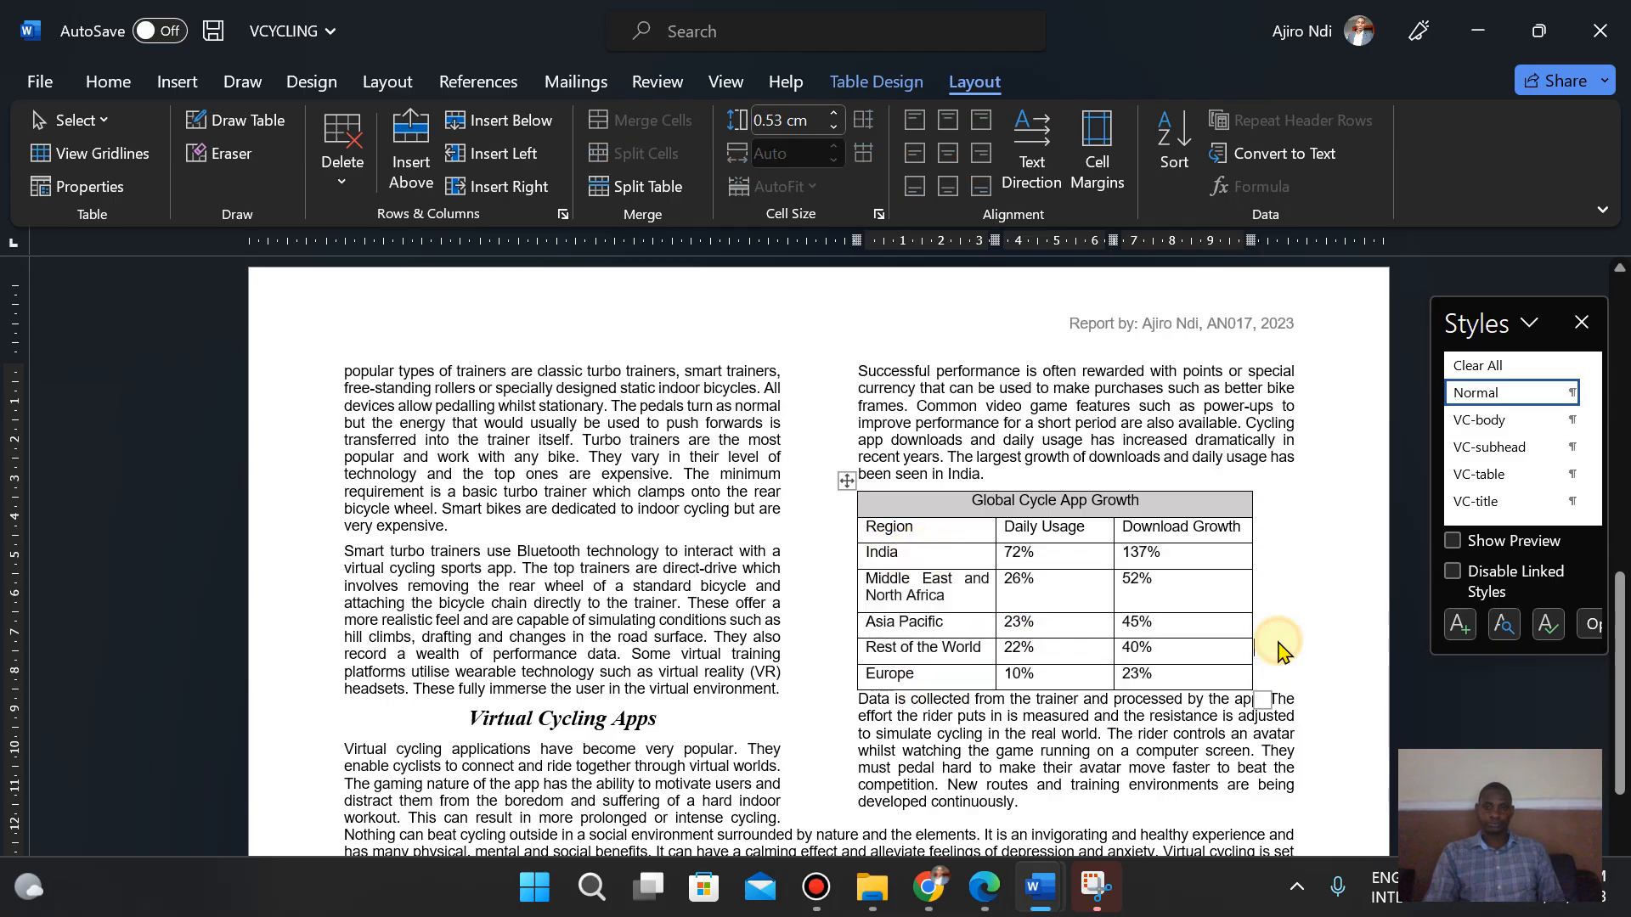
pyautogui.click(992, 911)
pyautogui.press('Down')
pyautogui.press('Down')
pyautogui.press('Down')
pyautogui.press('Down')
pyautogui.press('Down')
pyautogui.press('Down')
pyautogui.press('Down')
pyautogui.press('Down')
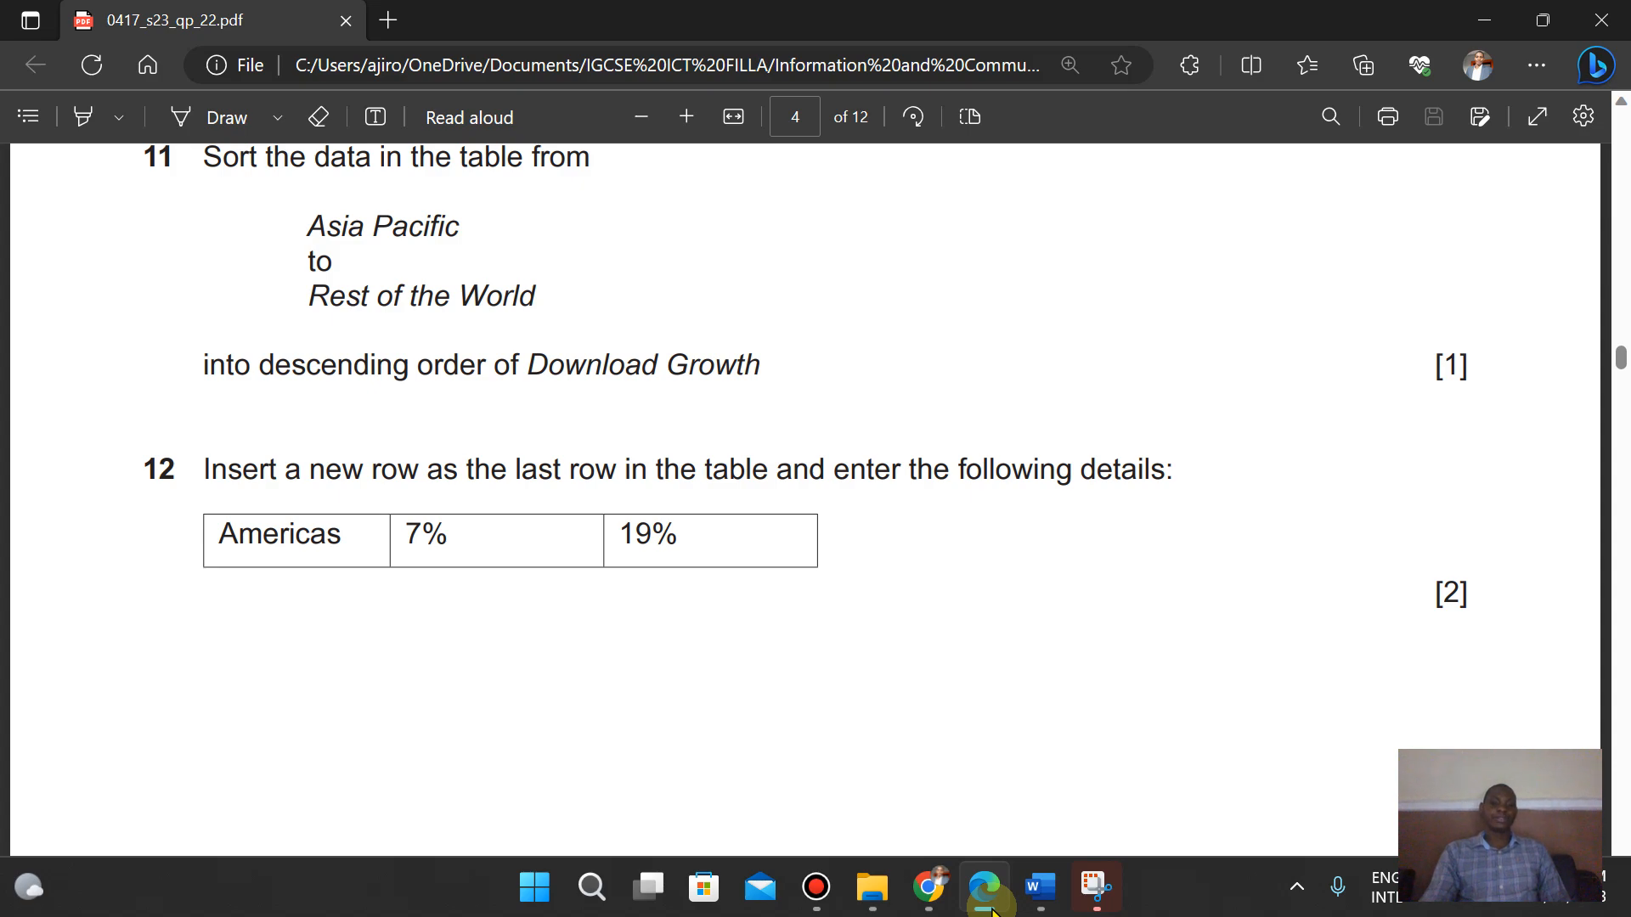
pyautogui.click(992, 910)
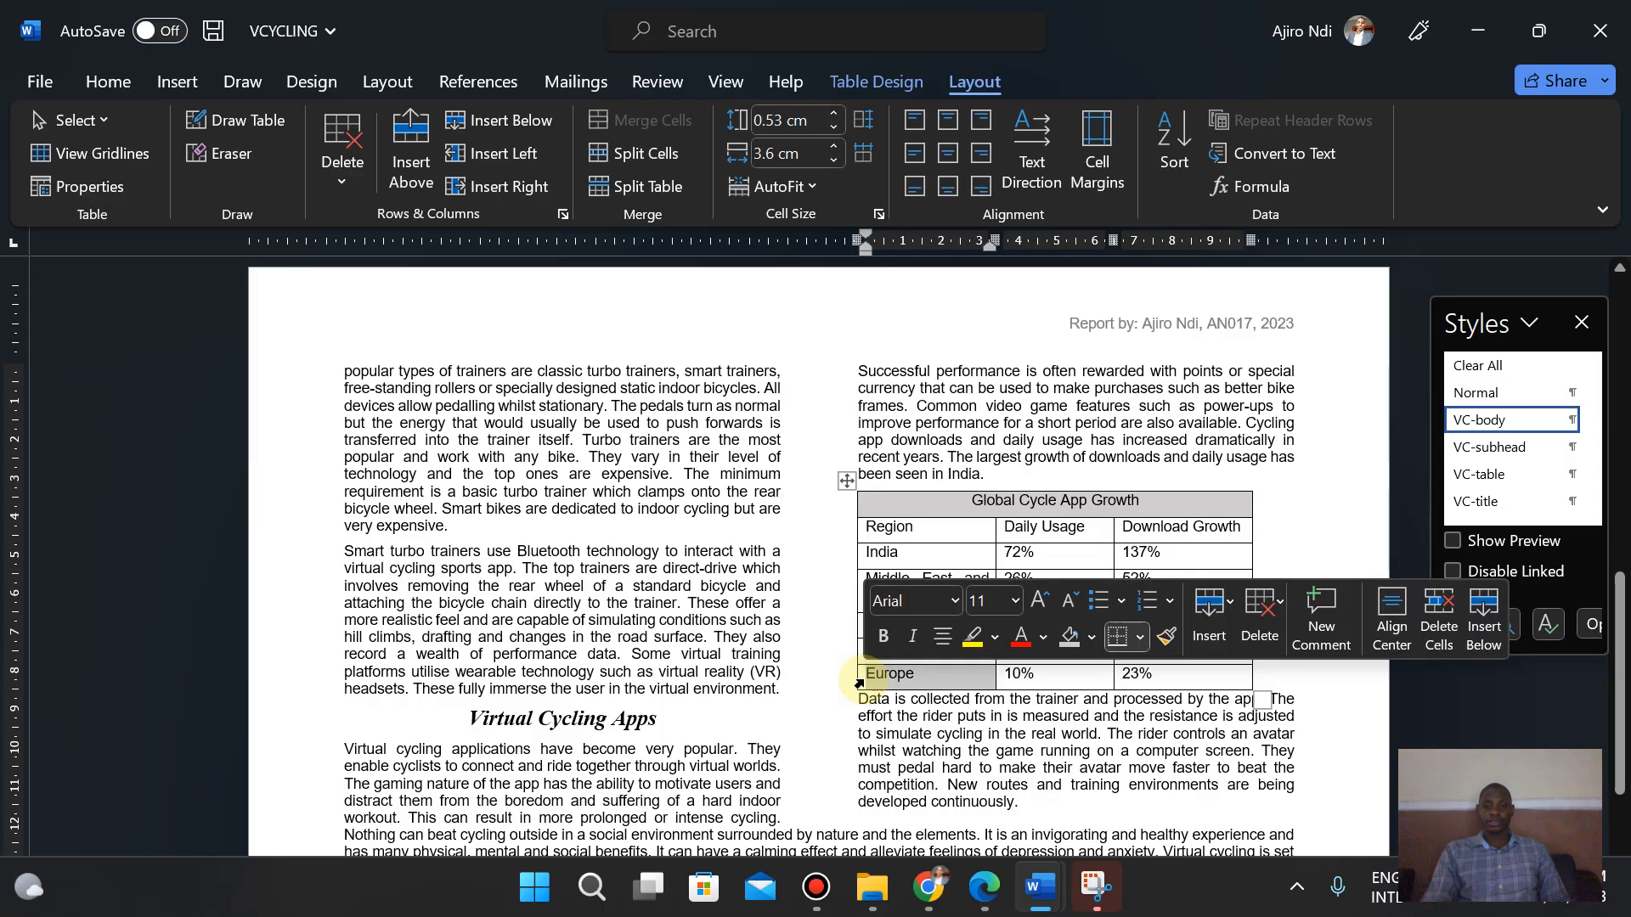
pyautogui.rightClick(859, 684)
pyautogui.moveTo(983, 435)
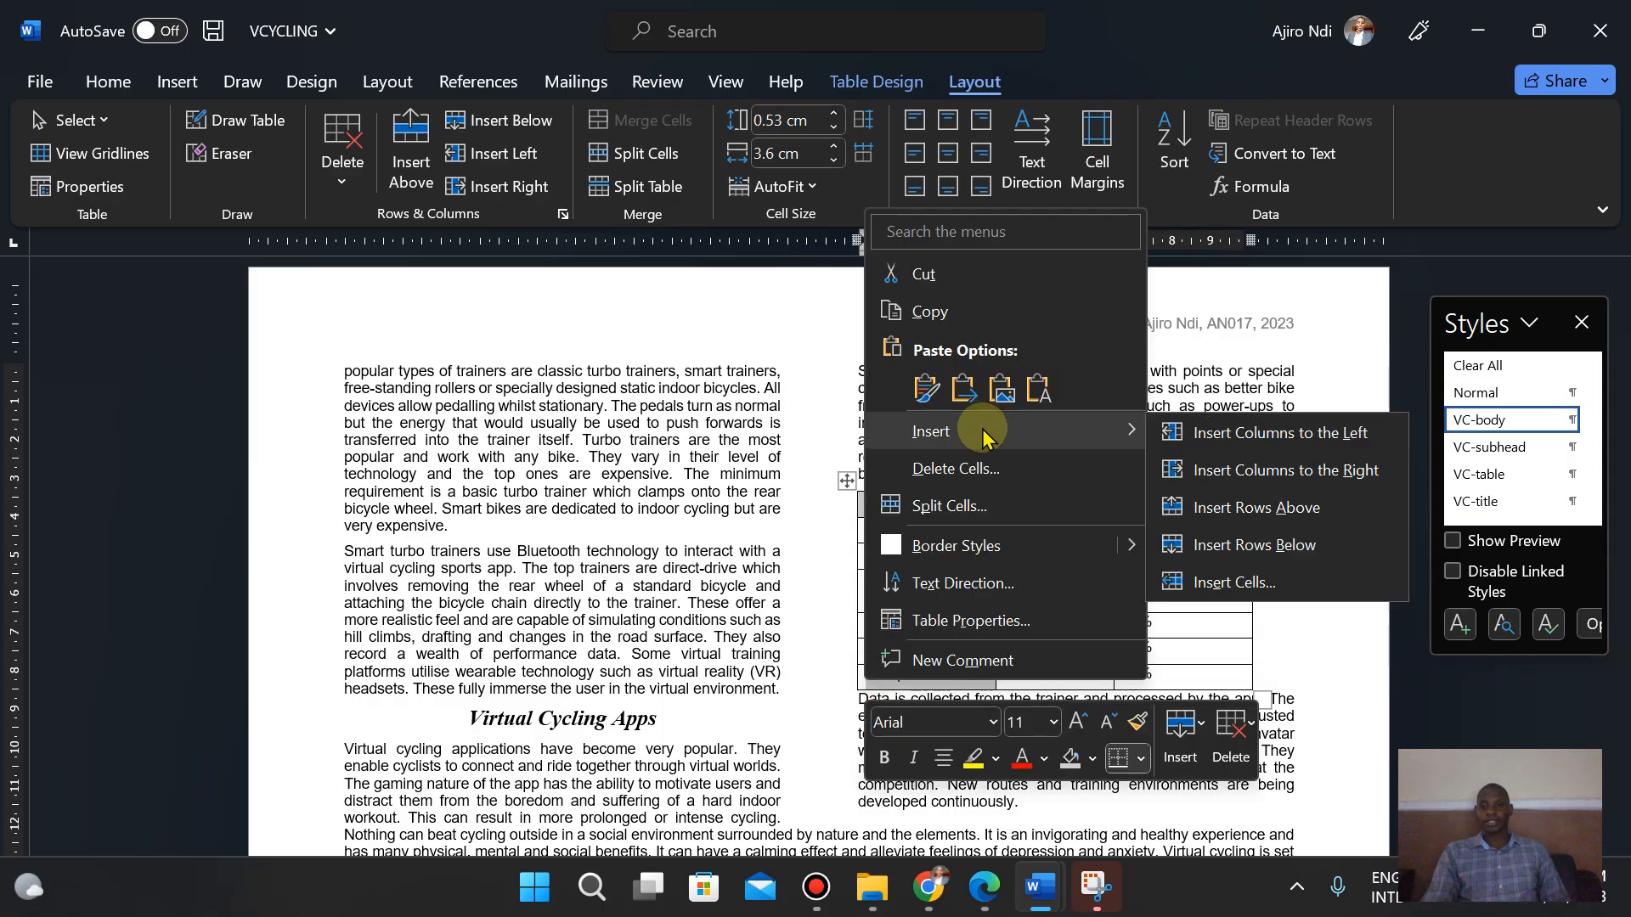
pyautogui.click(1257, 544)
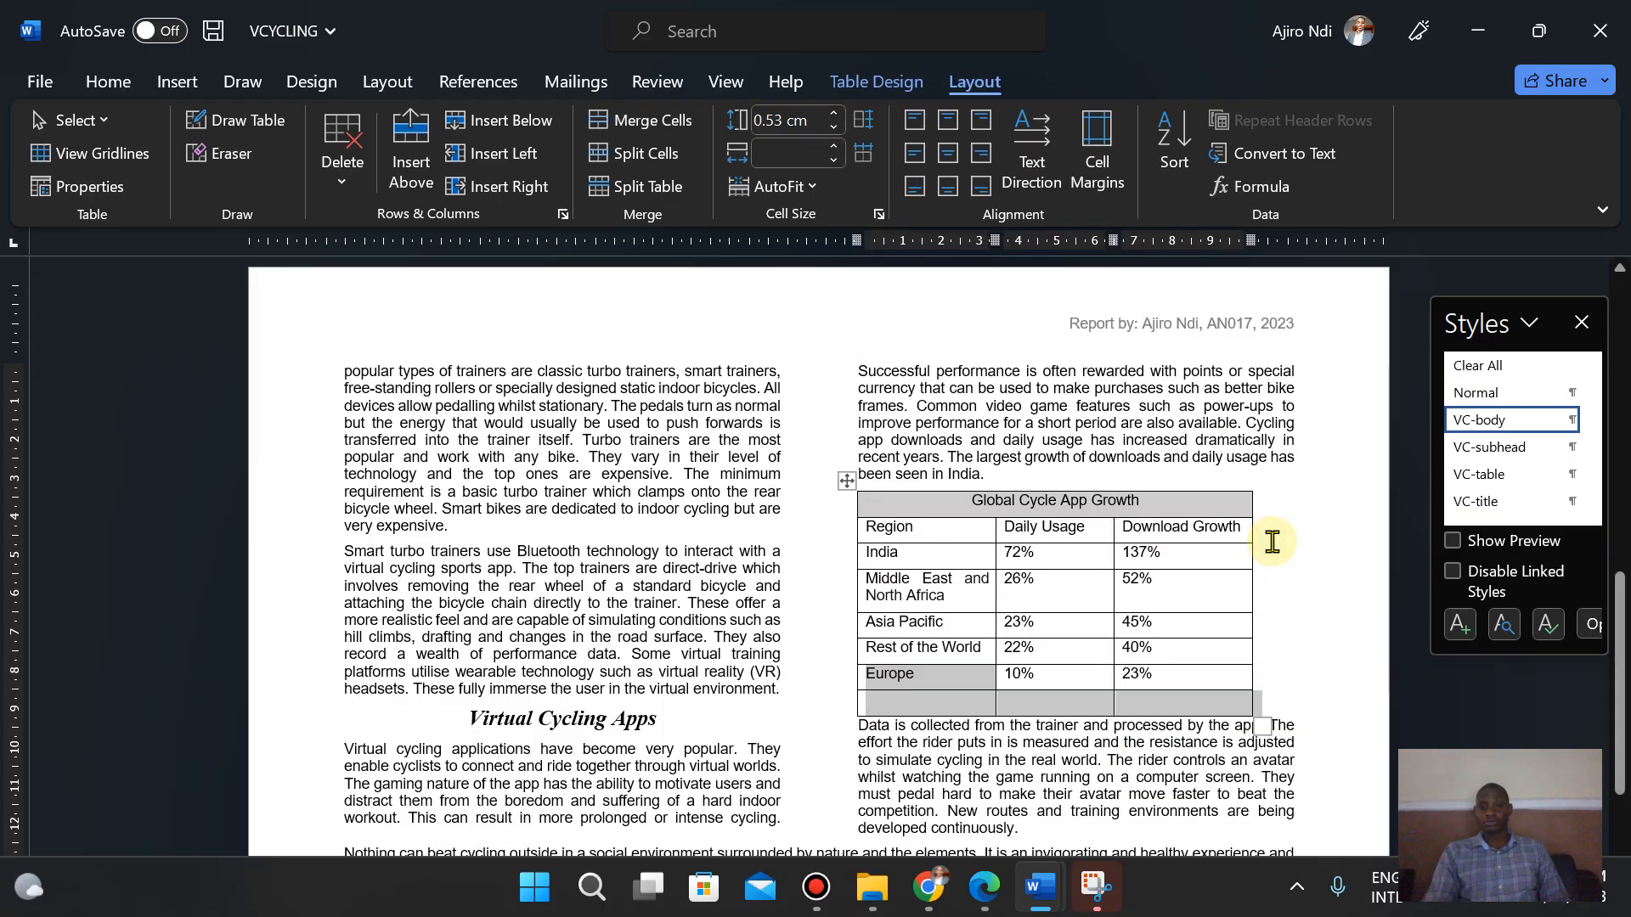
pyautogui.click(923, 716)
# - Copy "Americas" from the exam paper and paste it as plain text into the new row's first cell
pyautogui.click(985, 890)
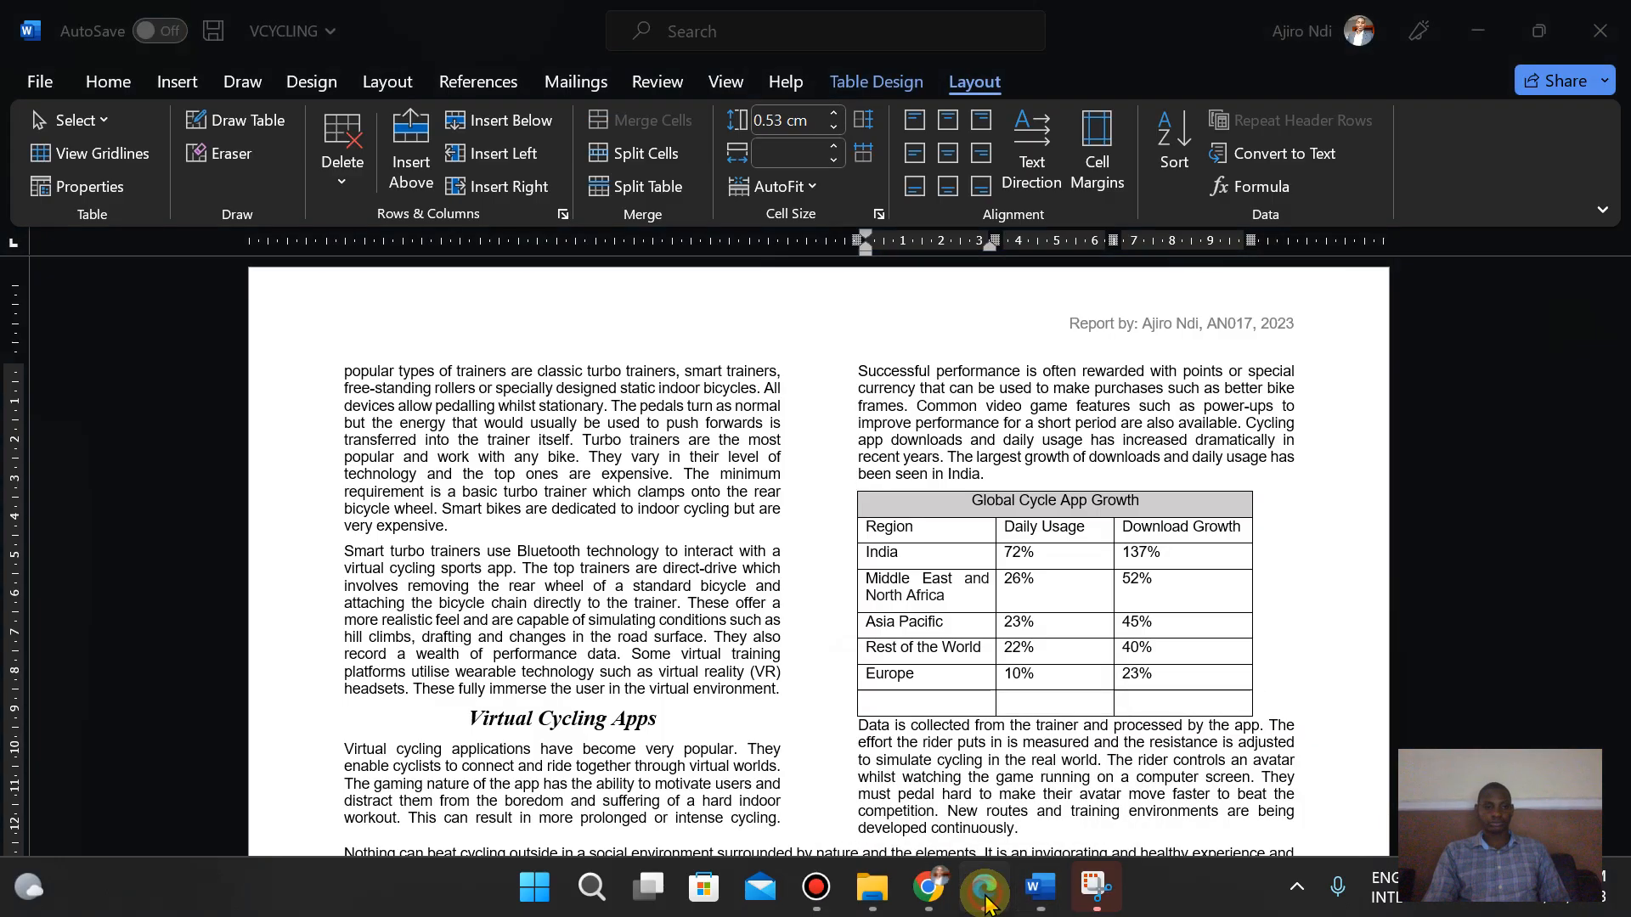
pyautogui.moveTo(219, 532); pyautogui.dragTo(346, 546)
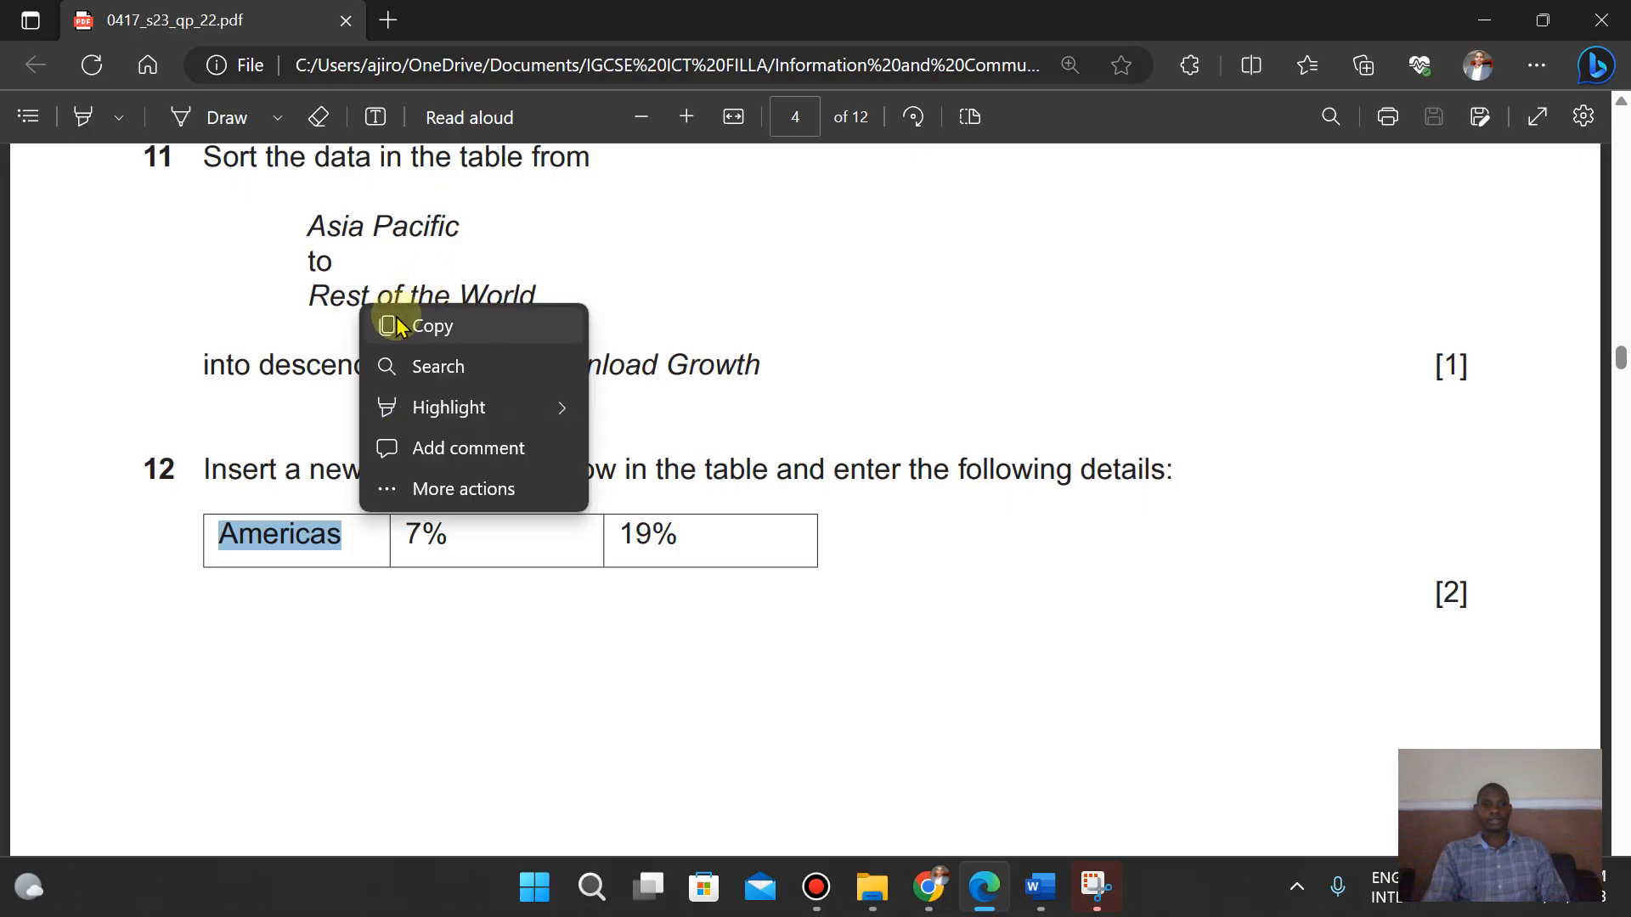
pyautogui.click(393, 318)
pyautogui.moveTo(1032, 875)
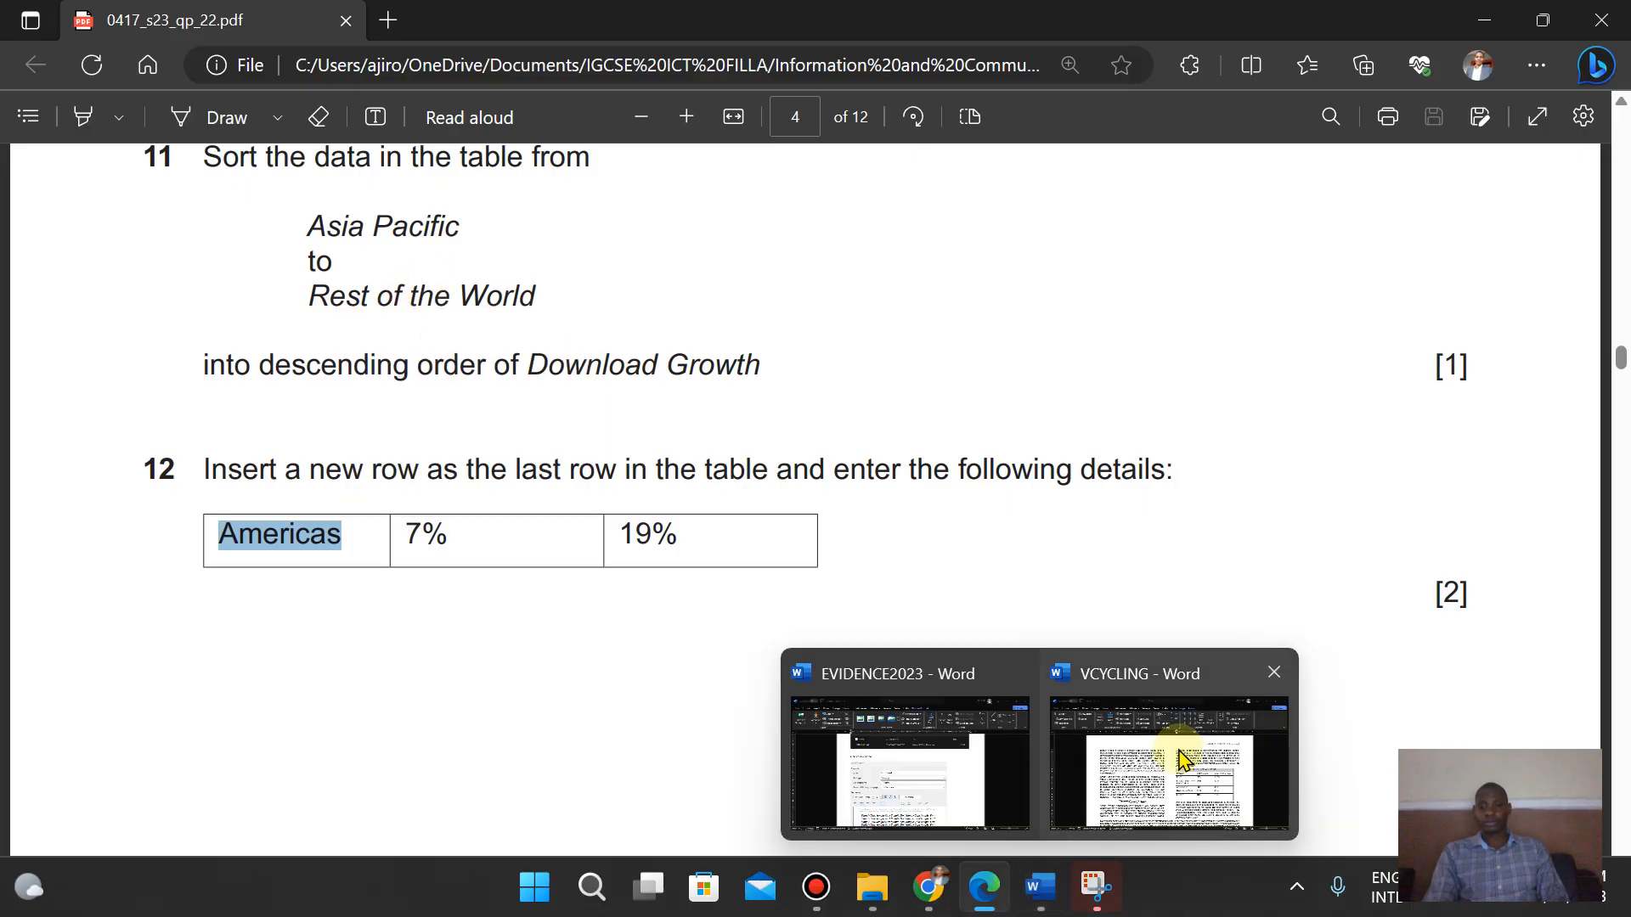
pyautogui.click(1178, 755)
pyautogui.rightClick(892, 701)
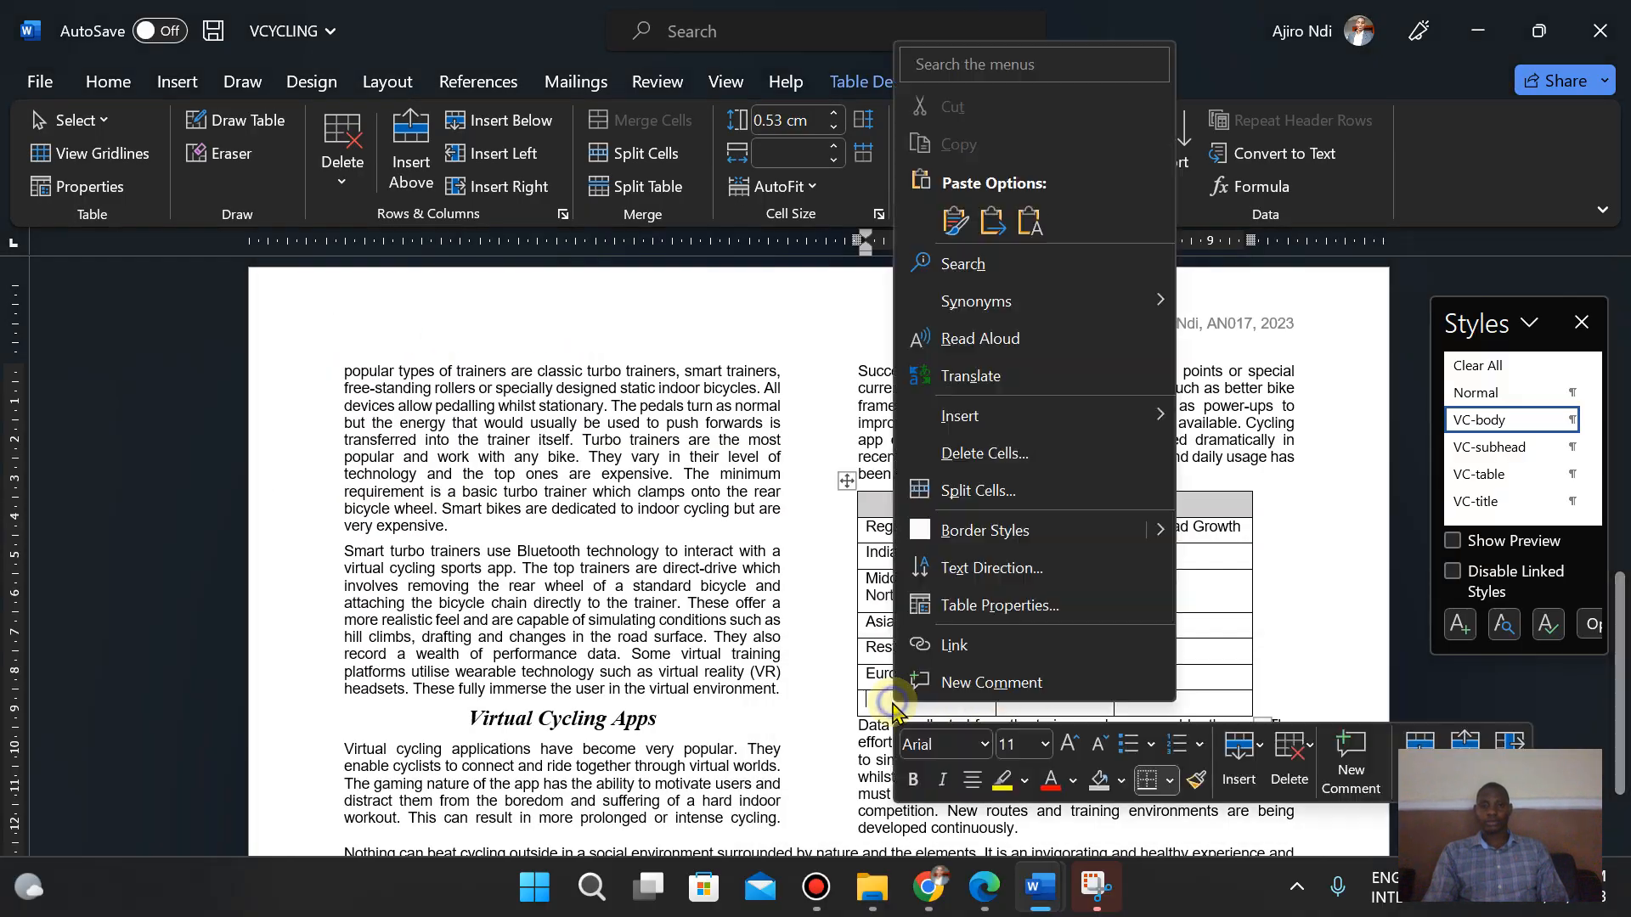
pyautogui.click(1031, 223)
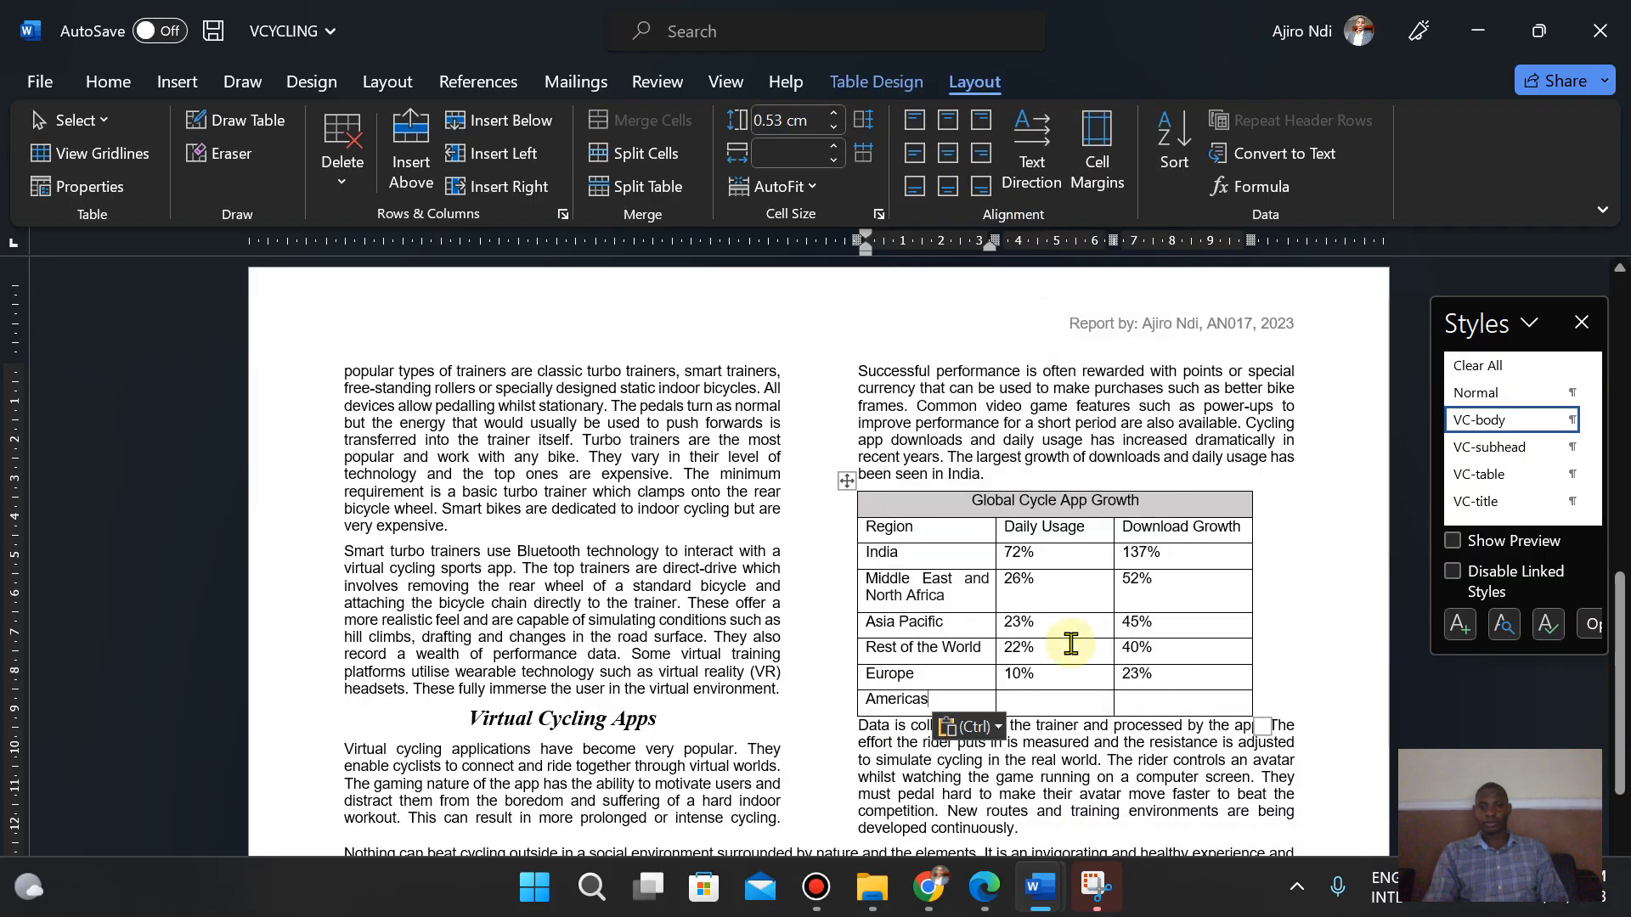
# - Enter 7% and 19% in the new row's Daily Usage and Download Growth cells
pyautogui.click(988, 902)
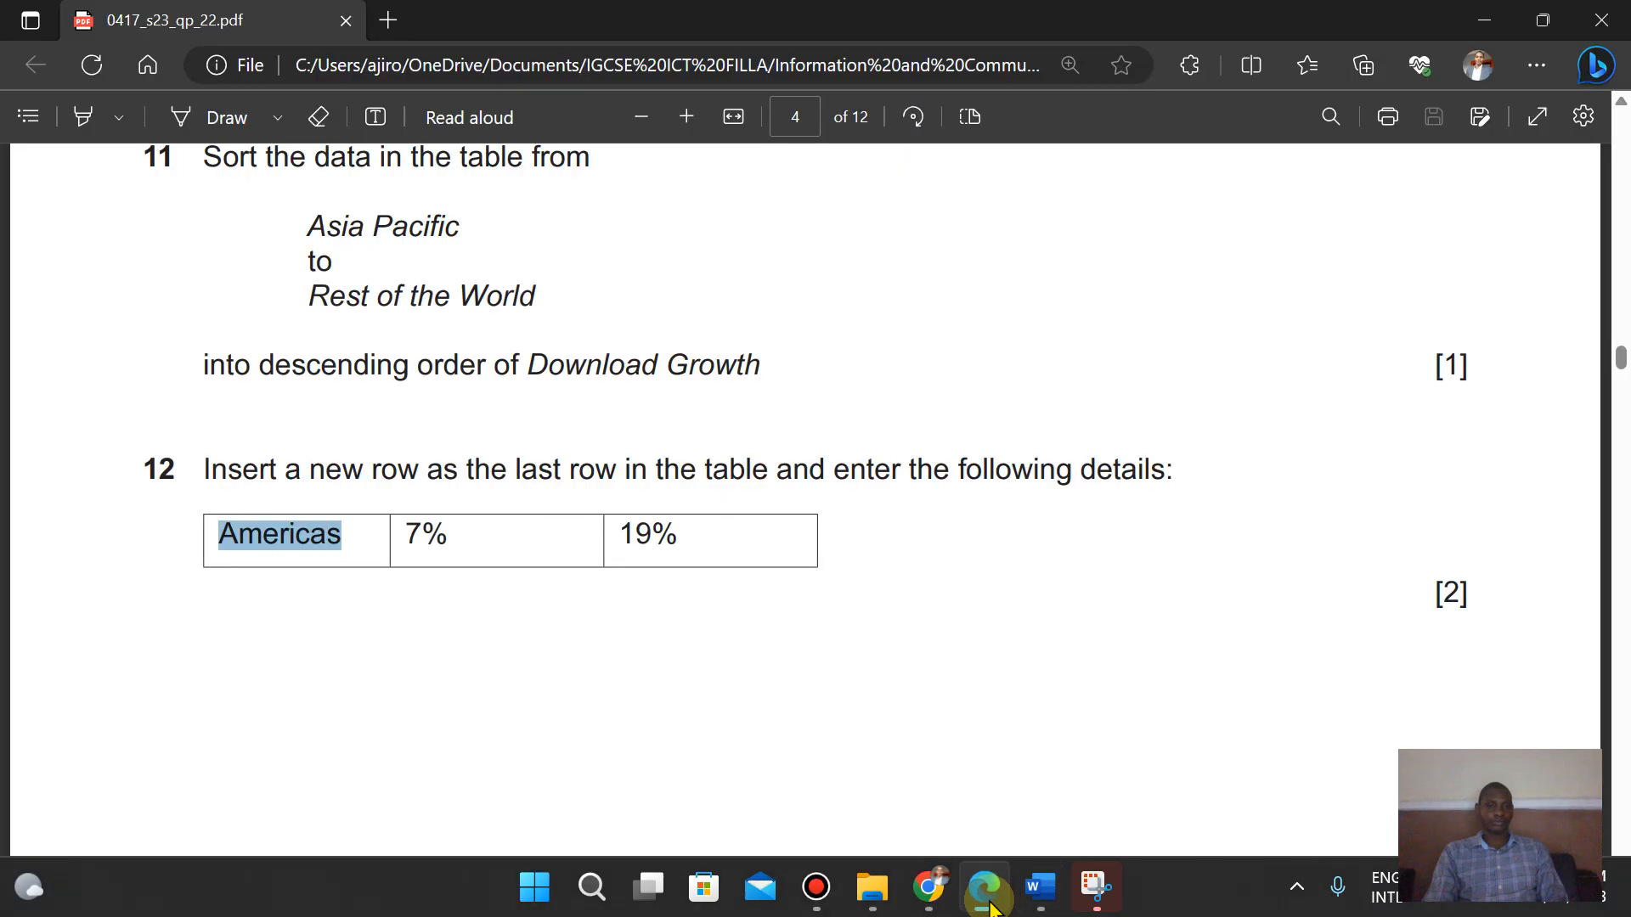
pyautogui.click(1040, 888)
pyautogui.press('Tab')
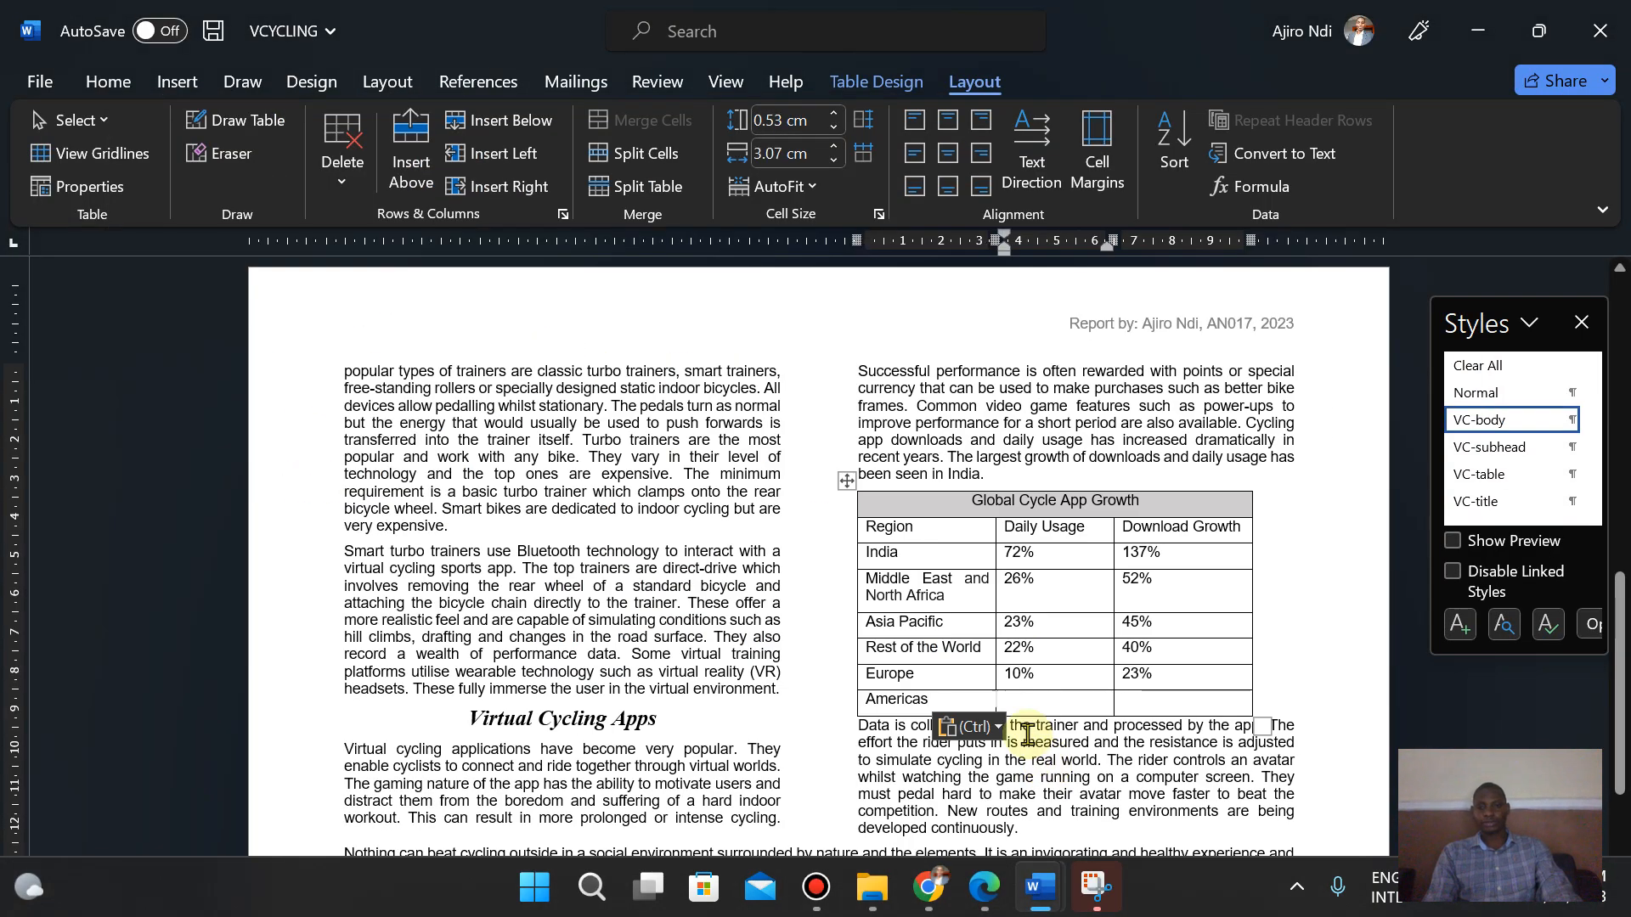
pyautogui.write('7%')
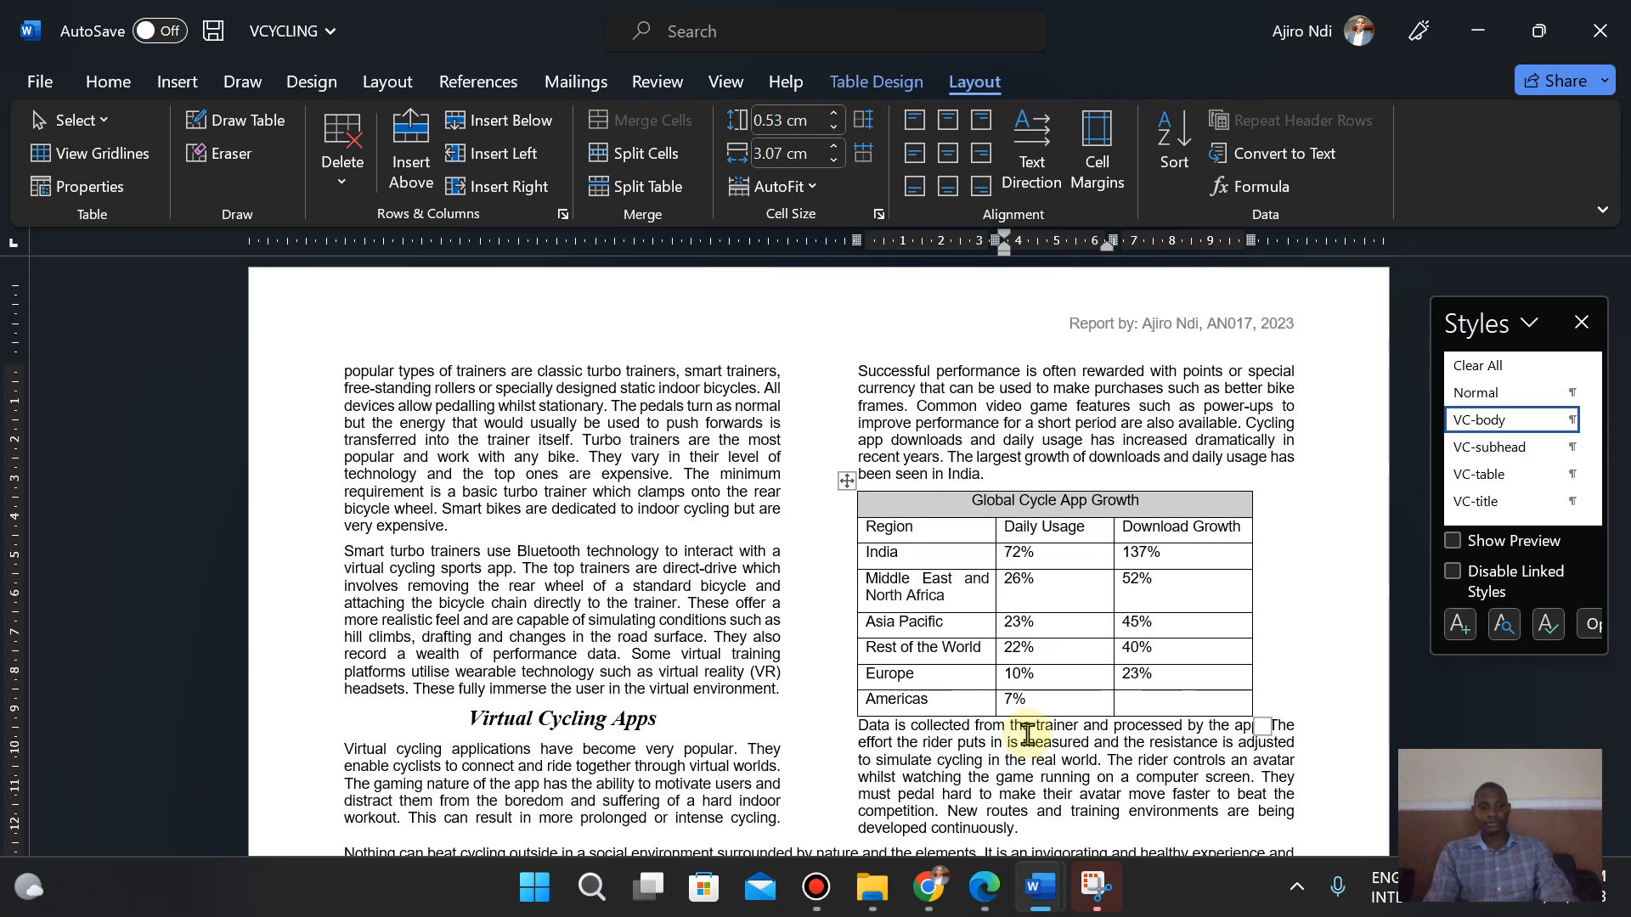
pyautogui.press('Tab')
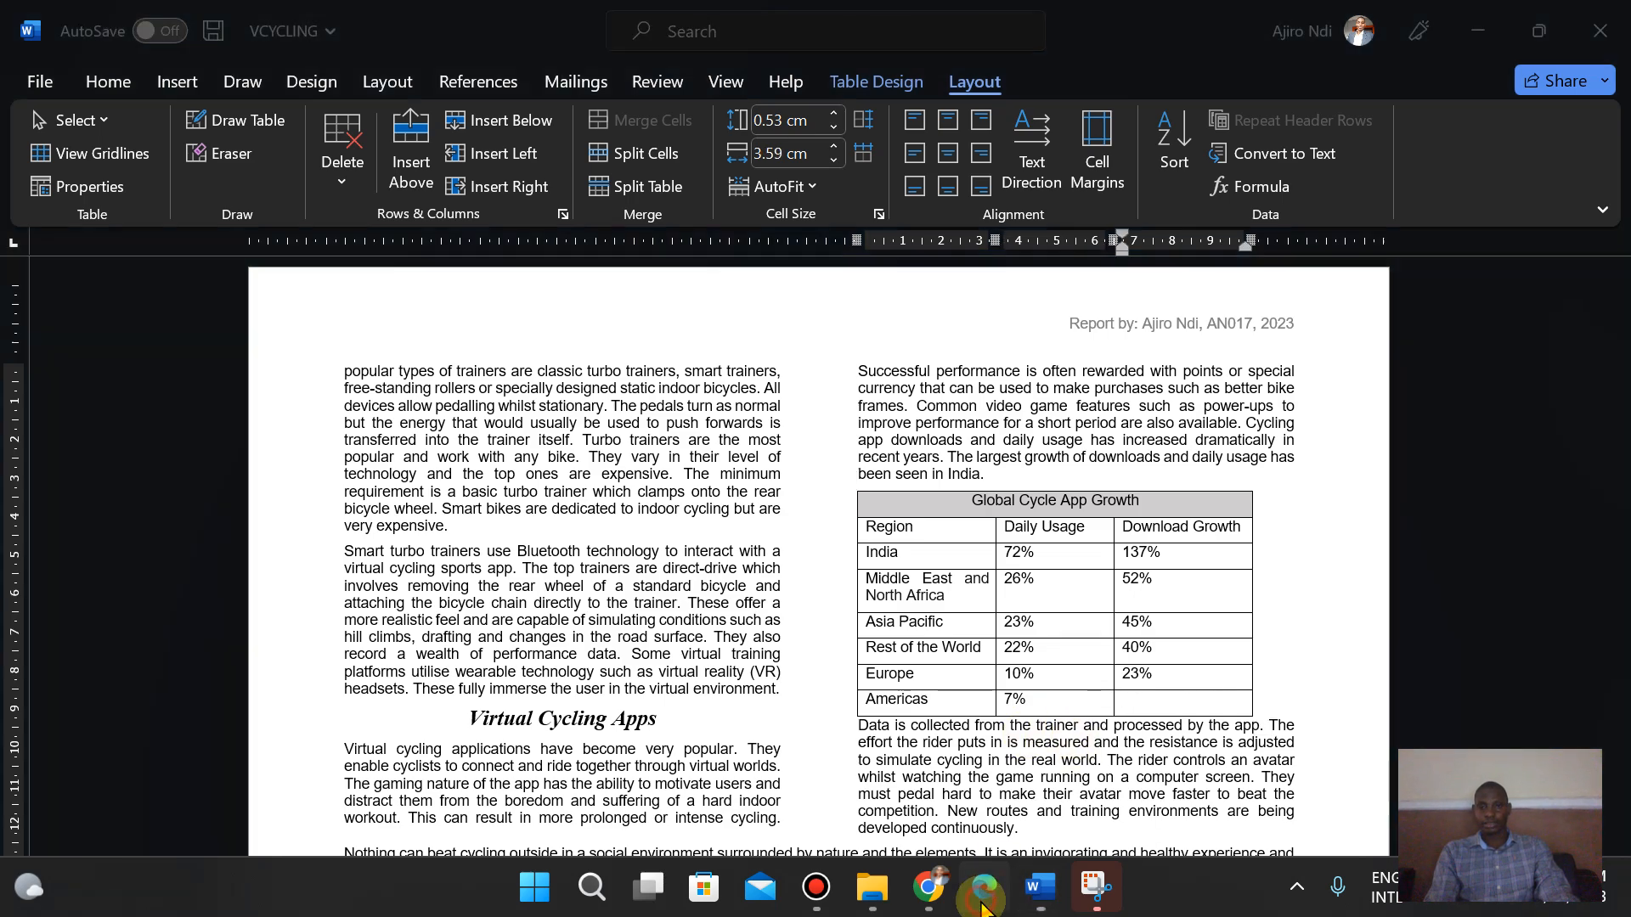
pyautogui.click(982, 905)
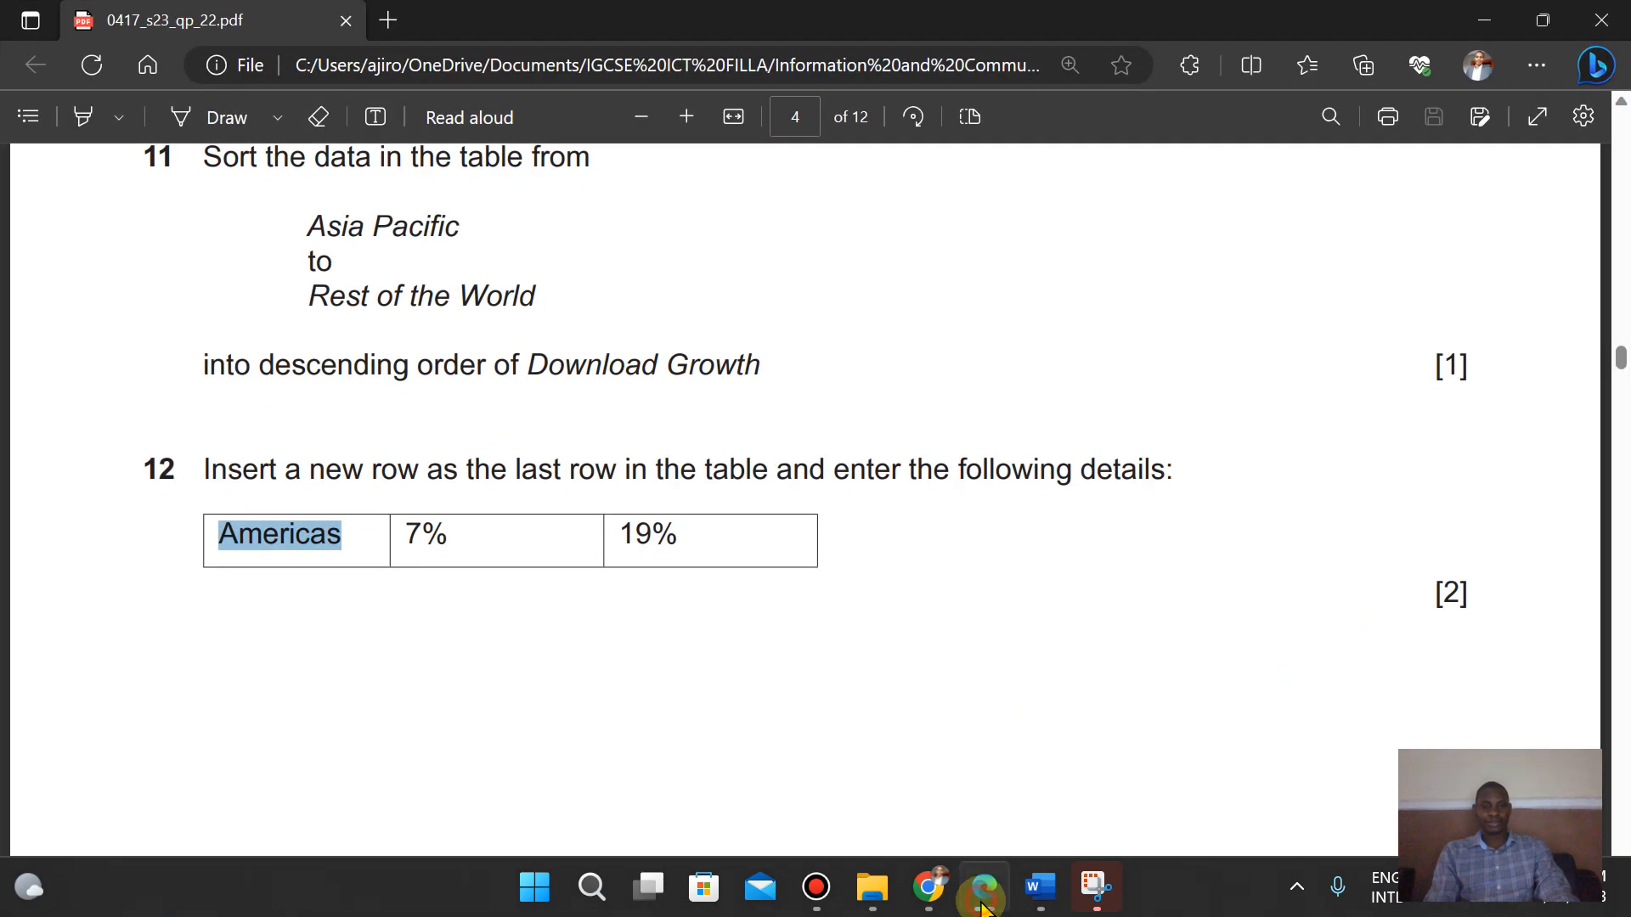
pyautogui.click(983, 906)
pyautogui.write('19')
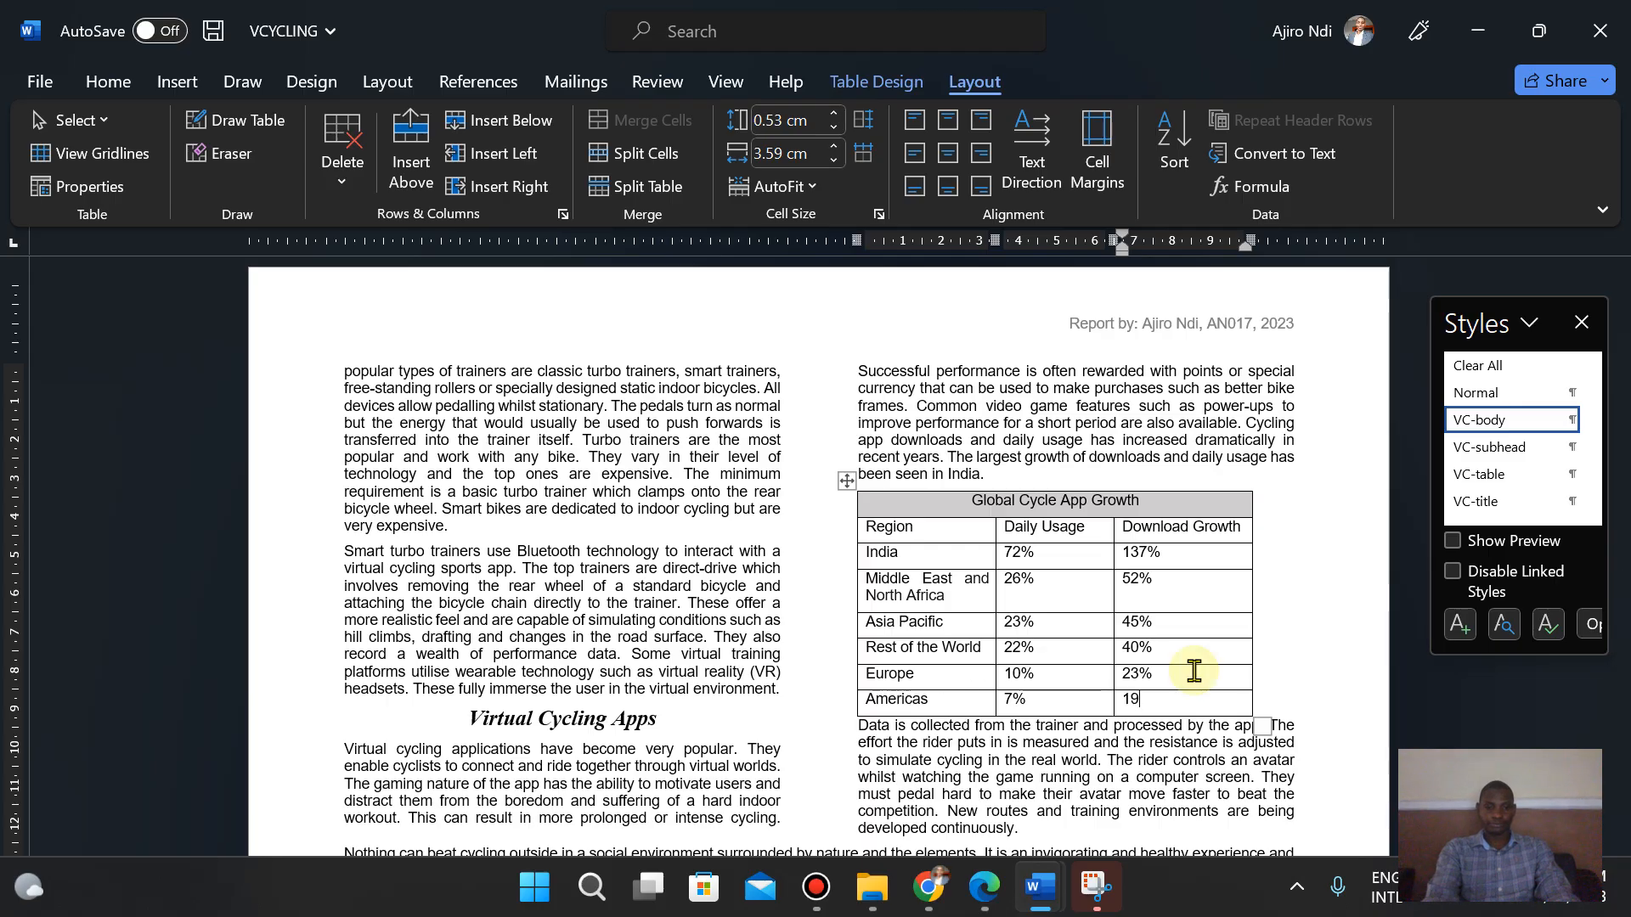
pyautogui.write('%')
pyautogui.click(990, 902)
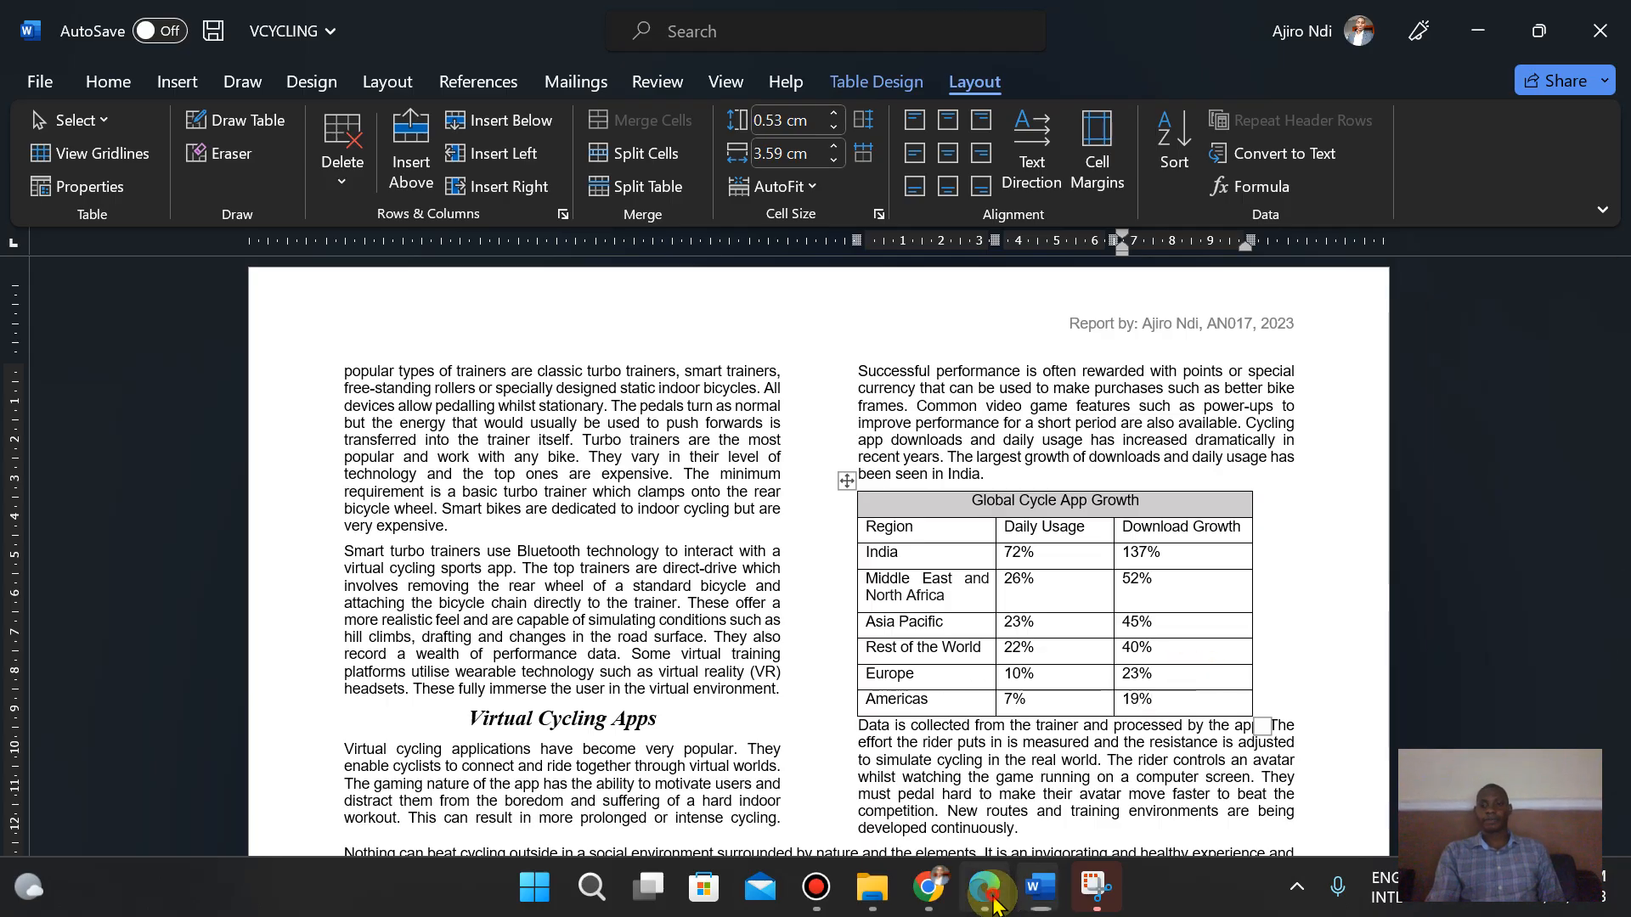
pyautogui.press('Down')
pyautogui.press('Down')
pyautogui.press('Down')
pyautogui.press('Down')
pyautogui.press('Down')
pyautogui.press('Down')
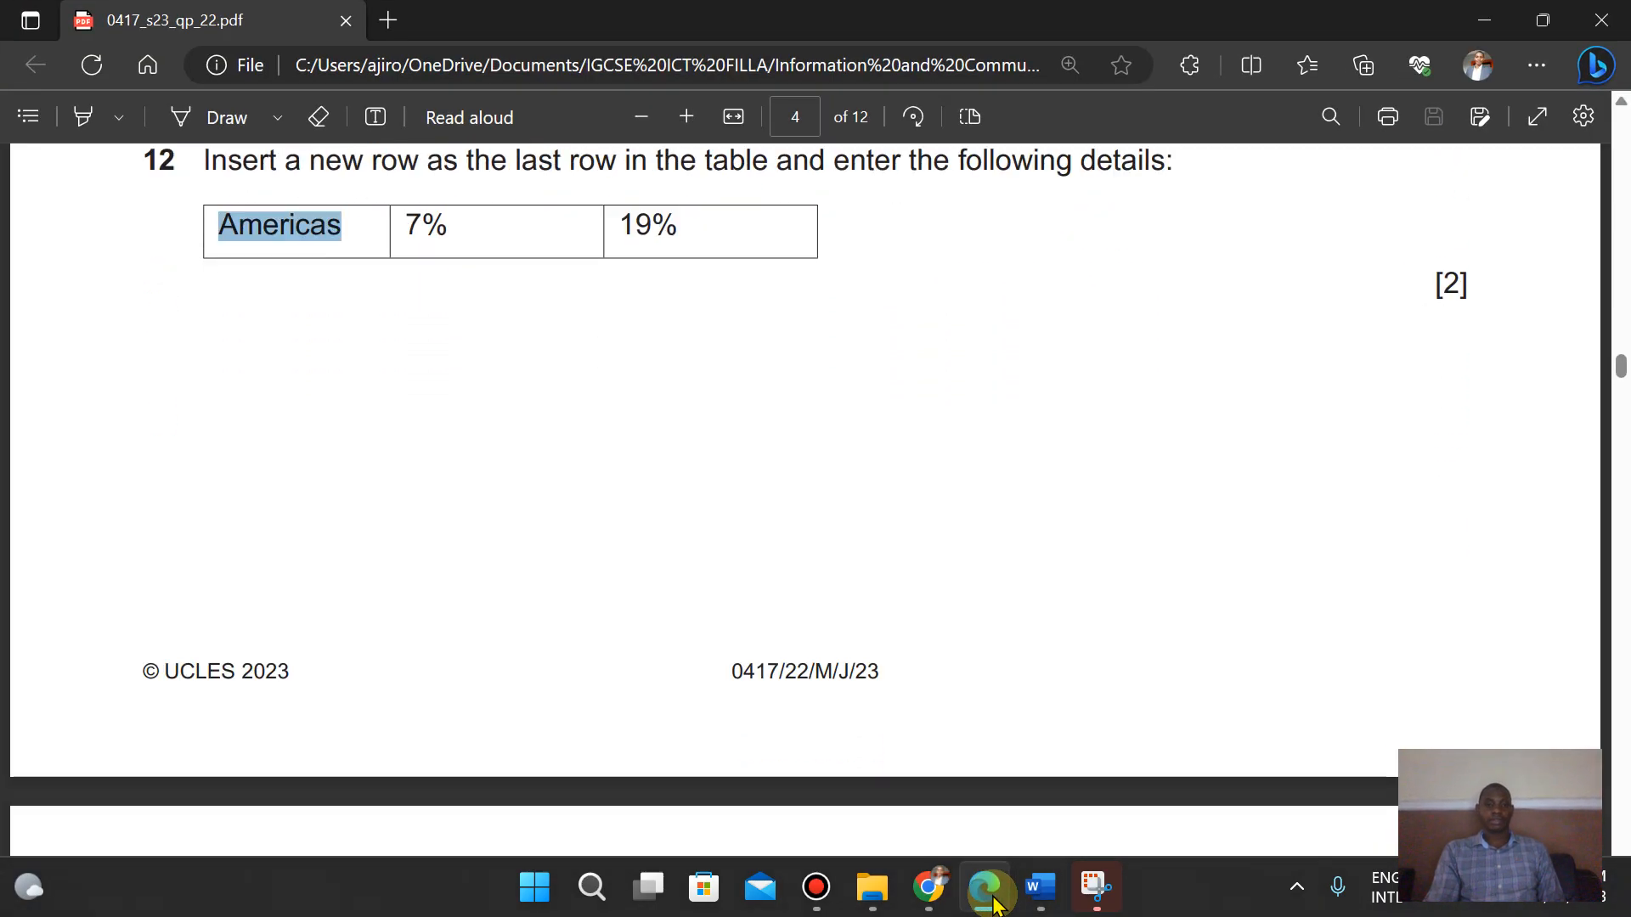
# - Apply the VC-table style to the table's rows 2 to 8, from Region down to Americas
pyautogui.press('Down')
pyautogui.press('Down')
pyautogui.press('Down')
pyautogui.press('Down')
pyautogui.press('Down')
pyautogui.press('Down')
pyautogui.press('Down')
pyautogui.press('Down')
pyautogui.press('Down')
pyautogui.press('Down')
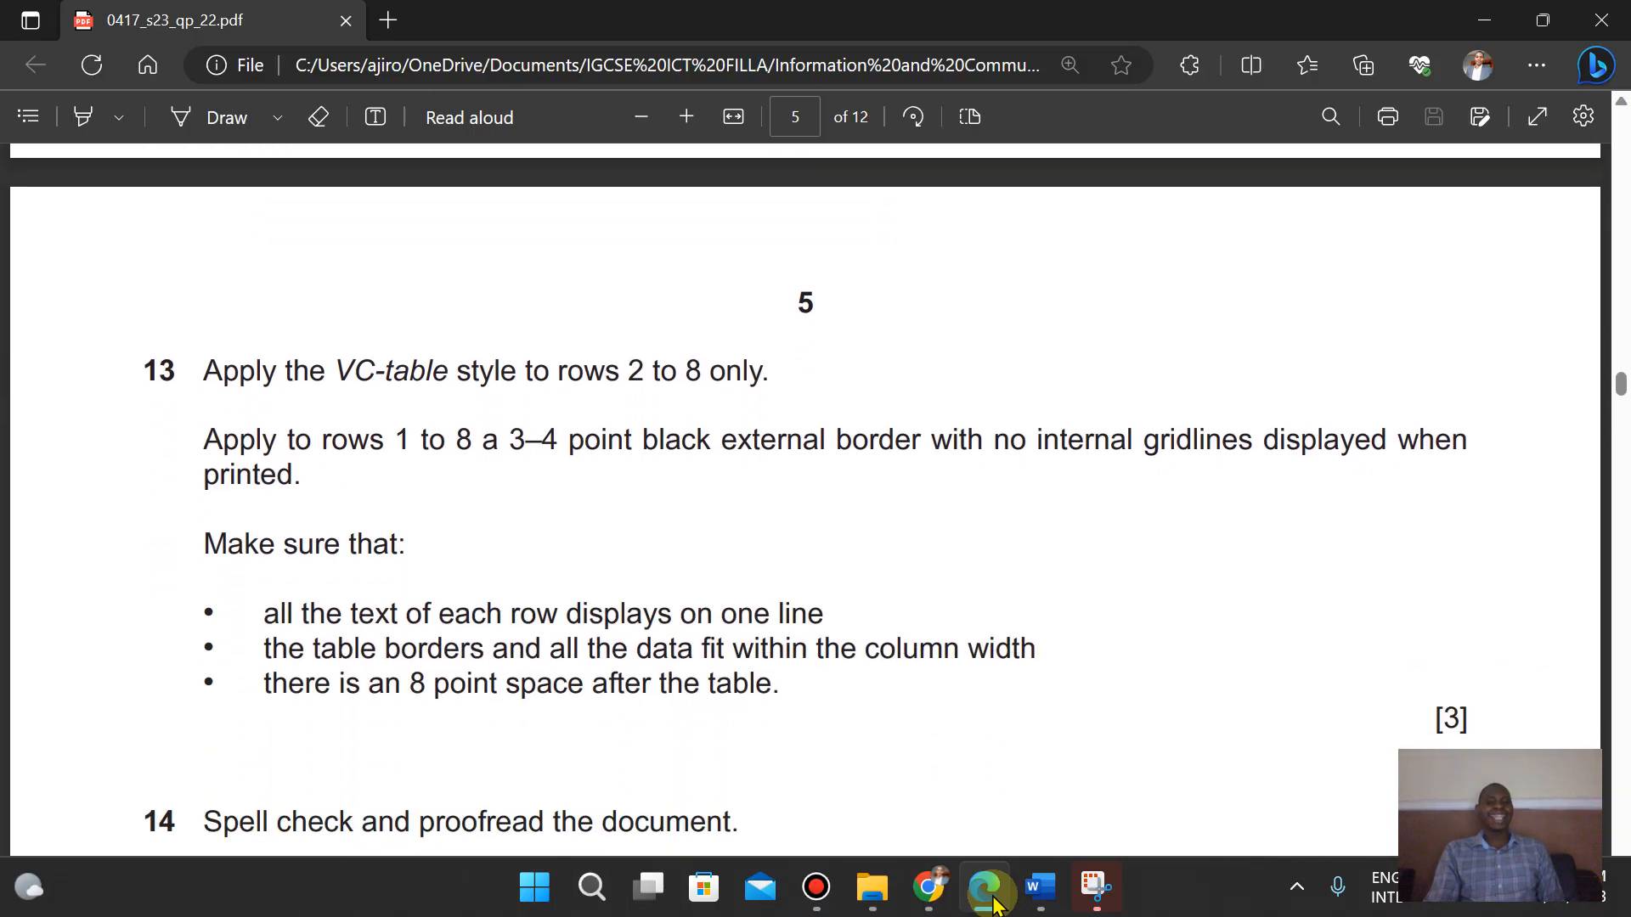
pyautogui.click(1040, 888)
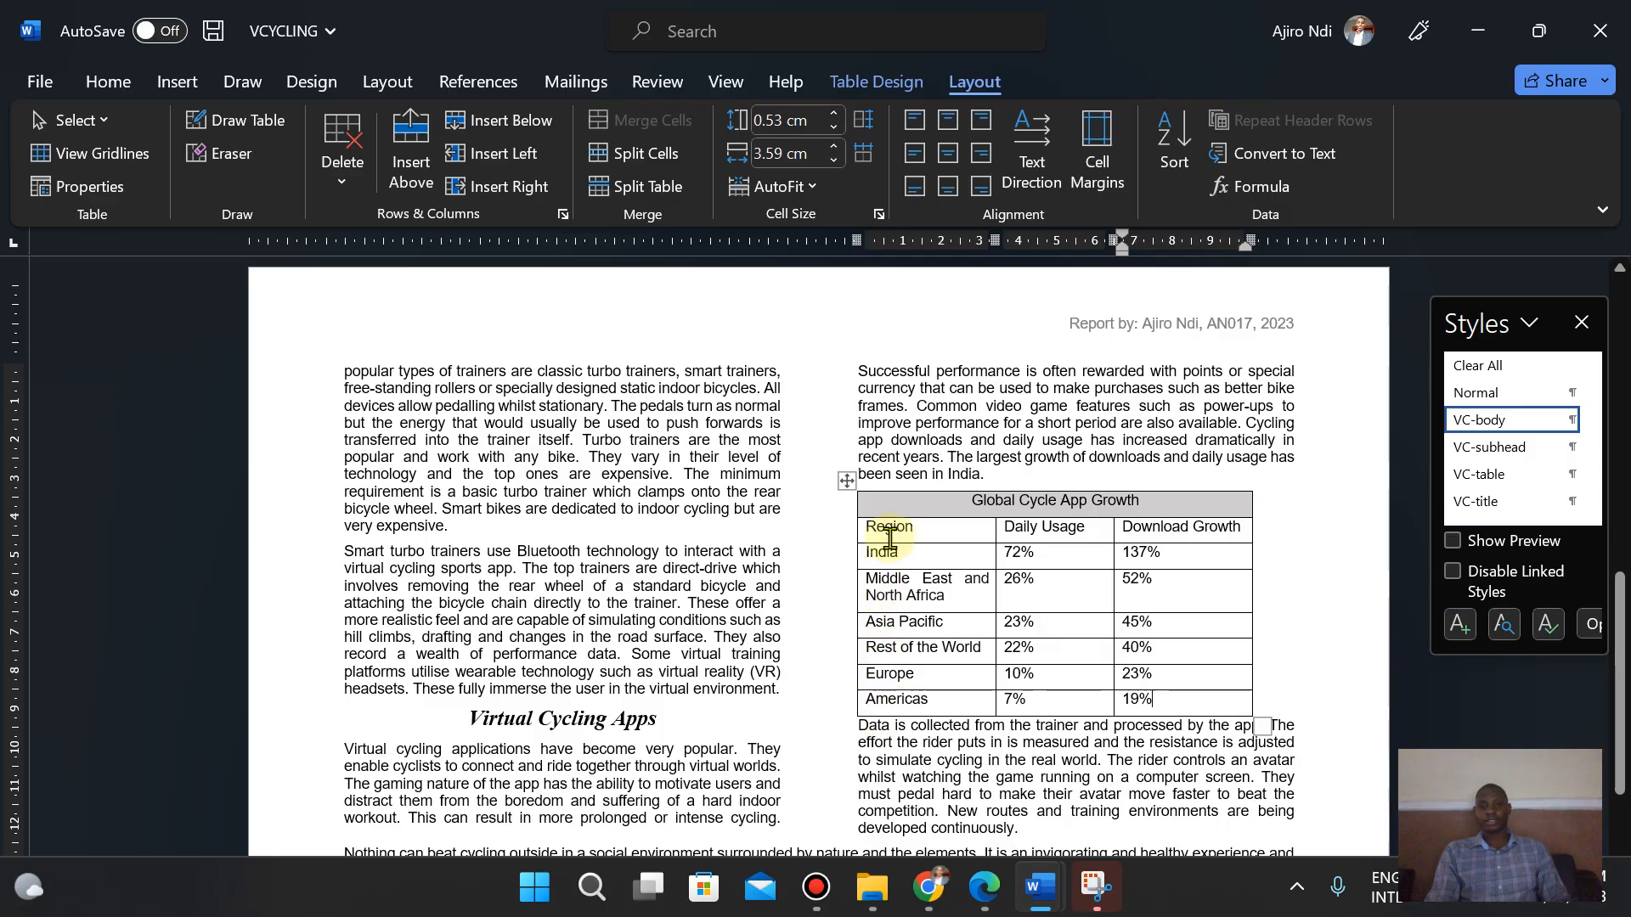
pyautogui.click(861, 533)
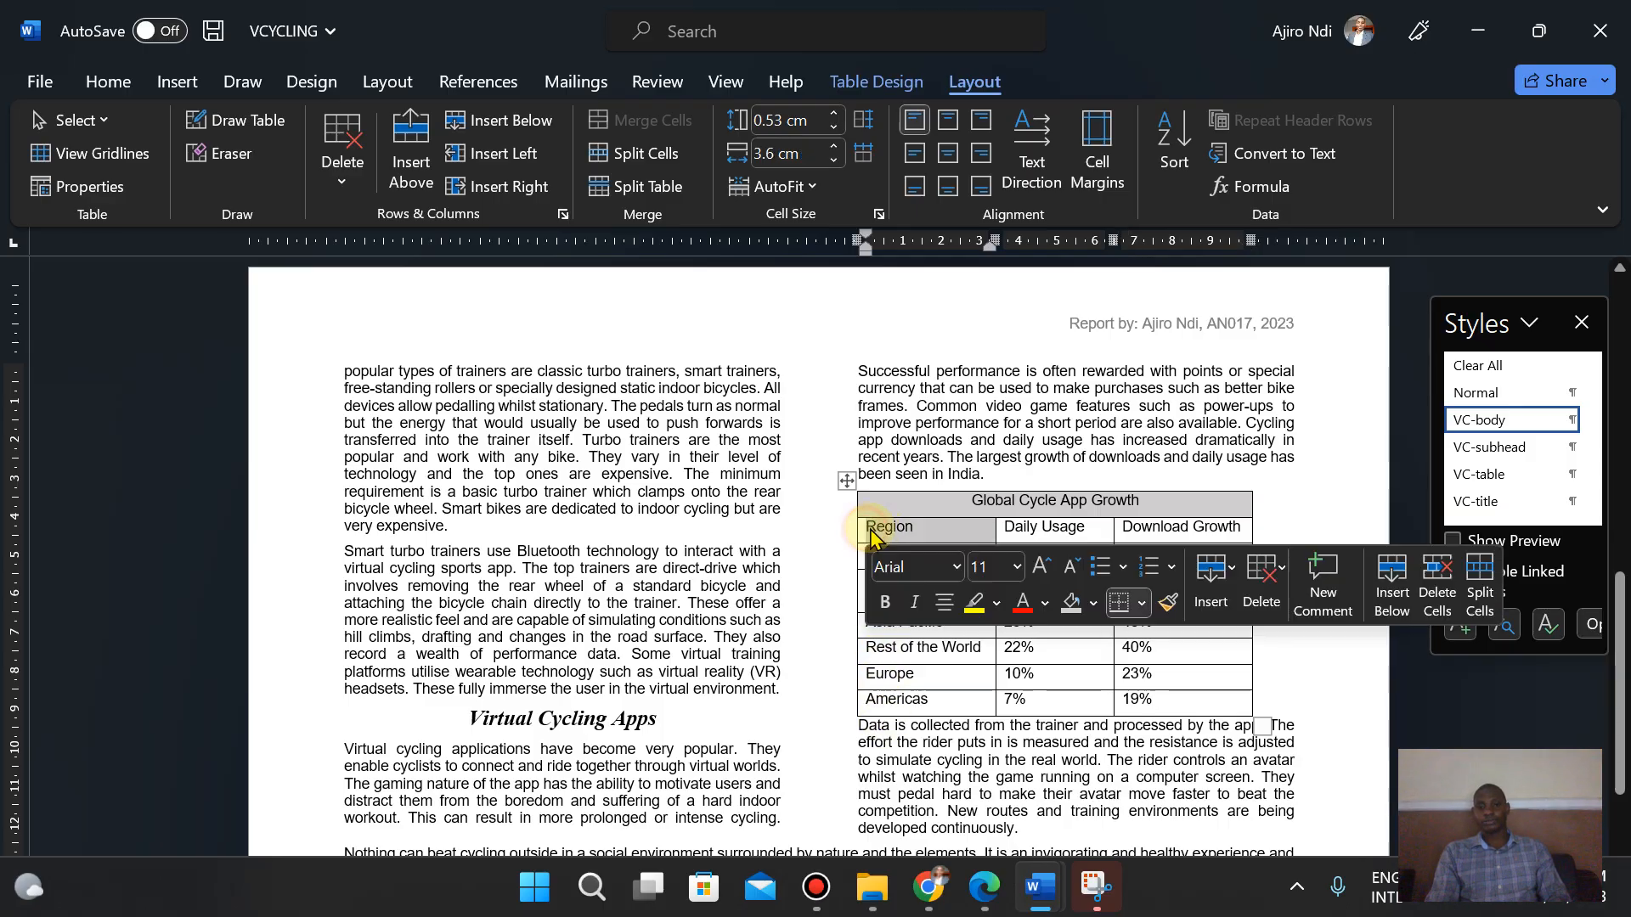
pyautogui.click(875, 528)
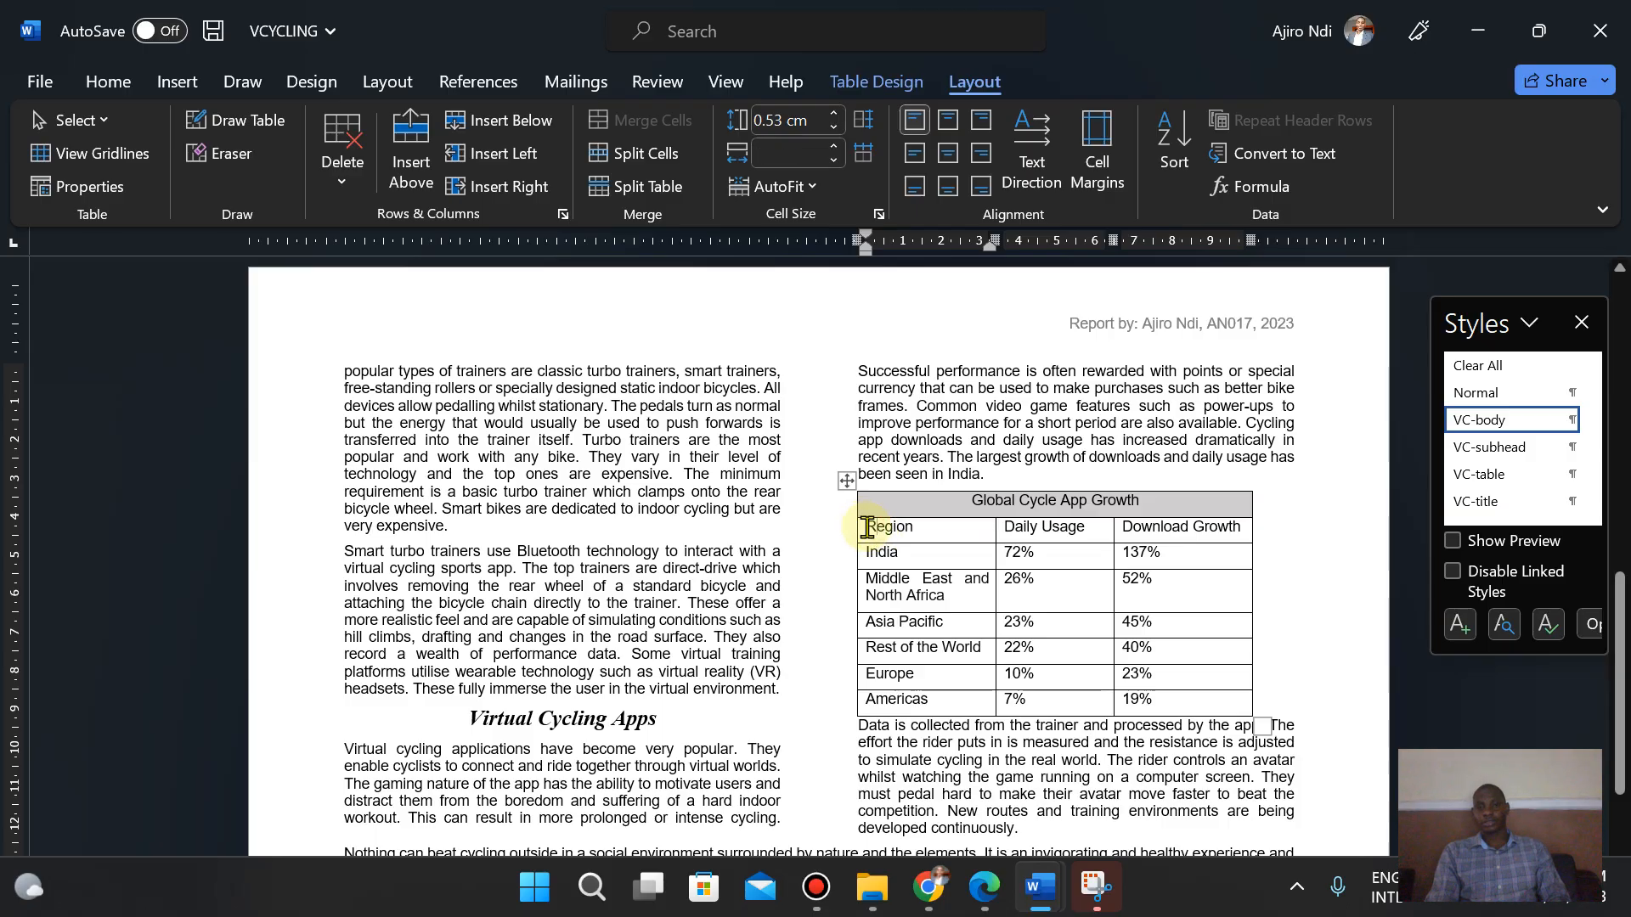
pyautogui.moveTo(868, 528); pyautogui.dragTo(1168, 701)
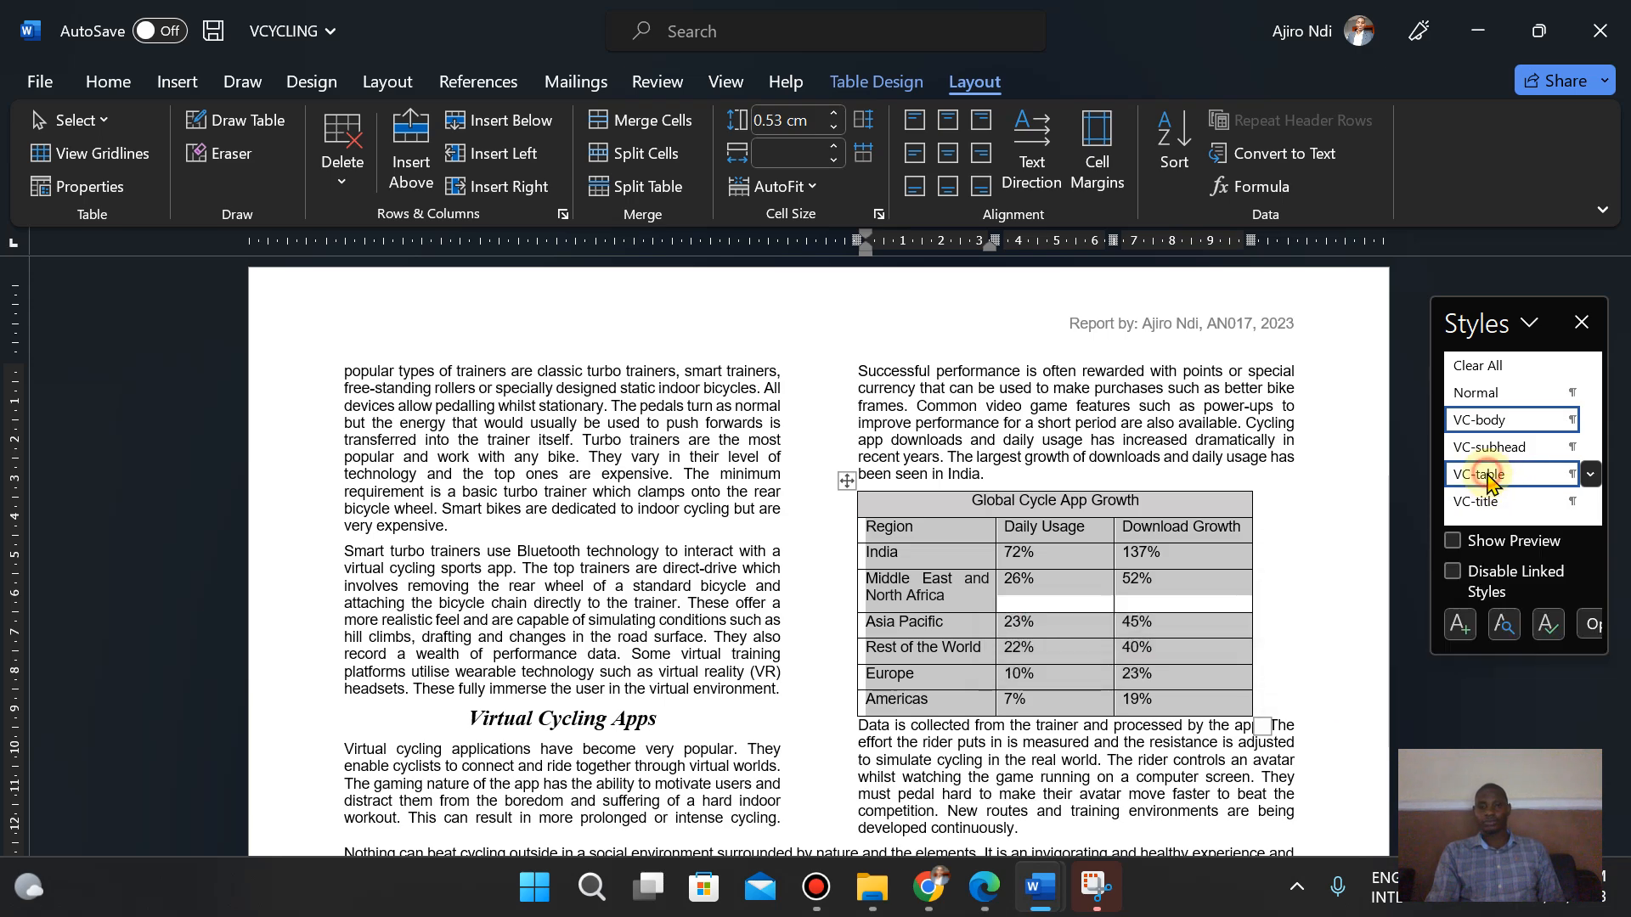
pyautogui.click(1486, 472)
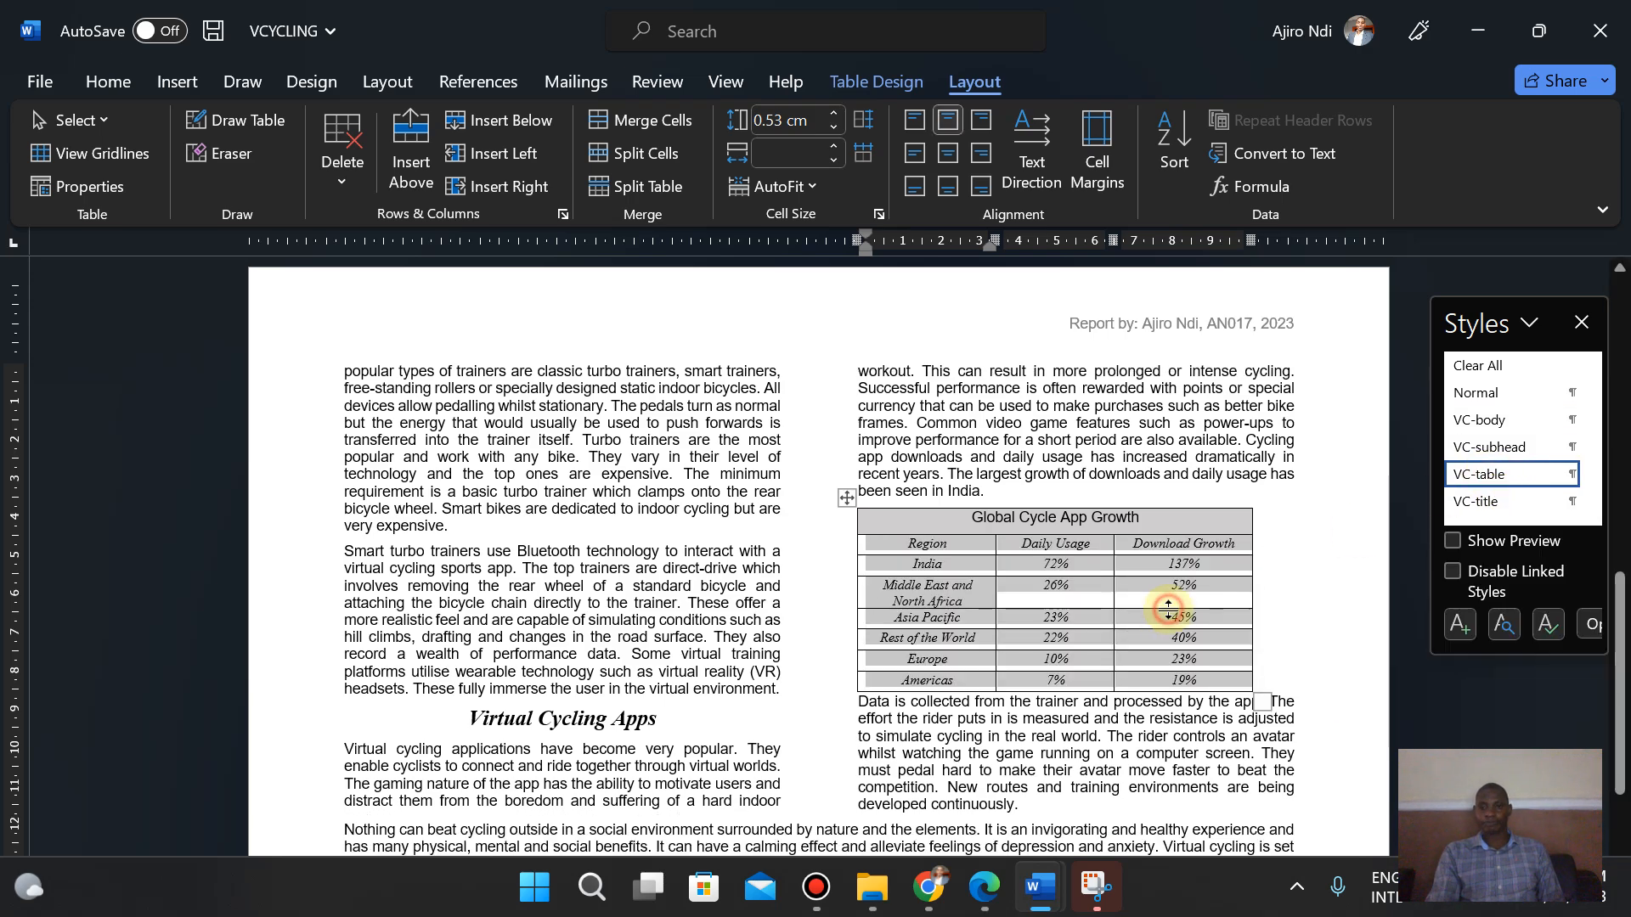
# - Read question 13's border, gridline and spacing requirements in the exam paper
pyautogui.click(1317, 611)
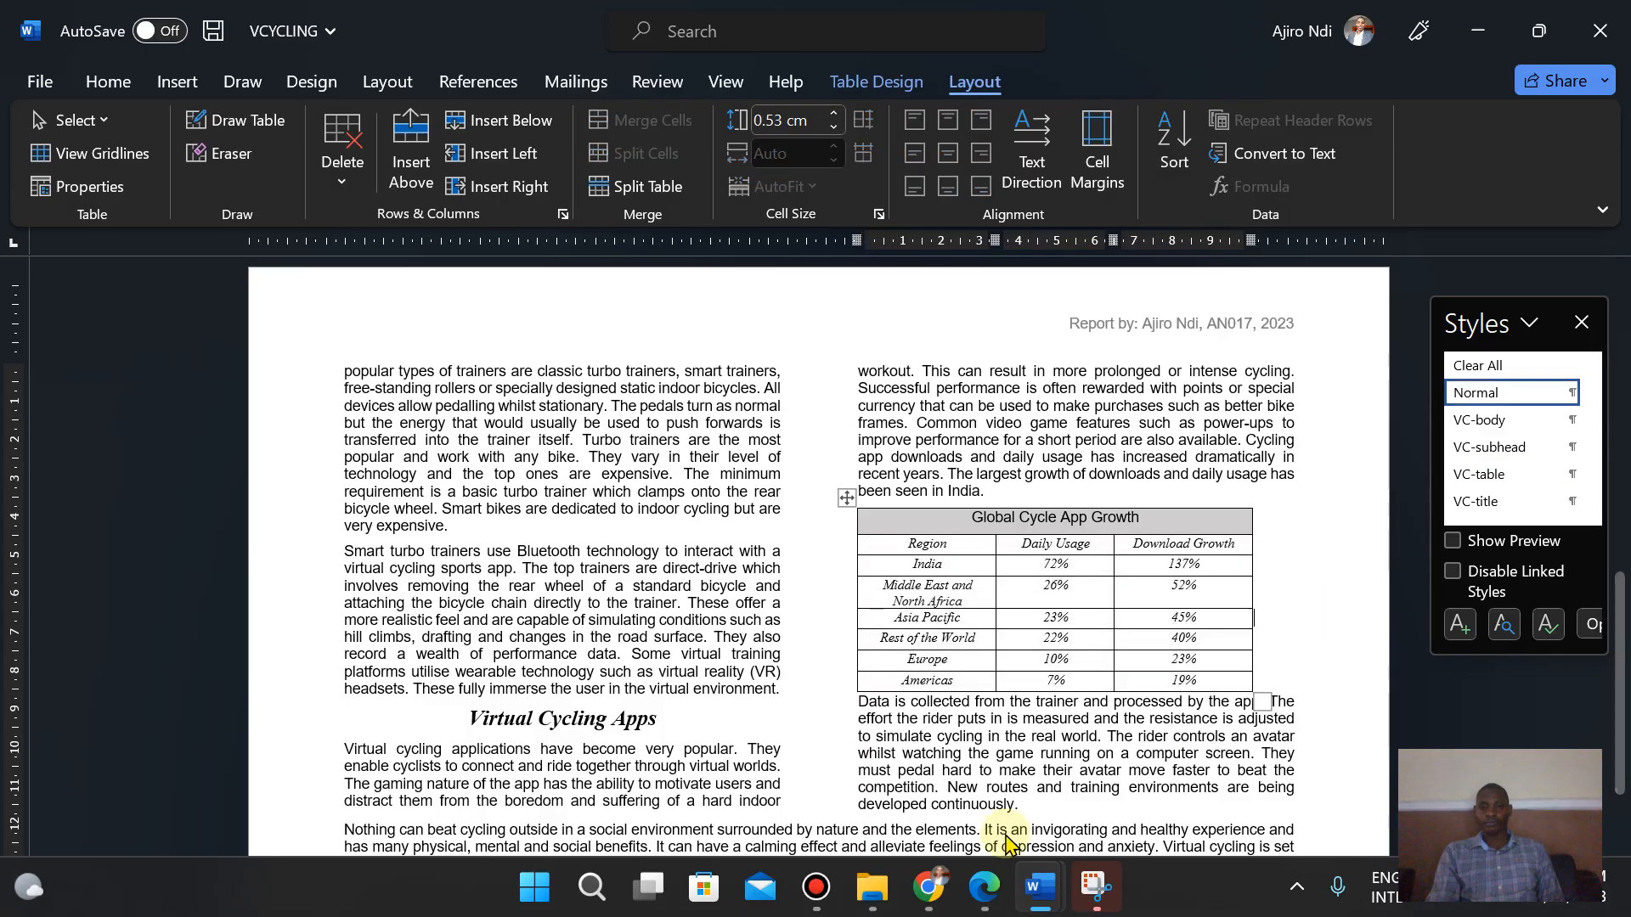
pyautogui.click(983, 889)
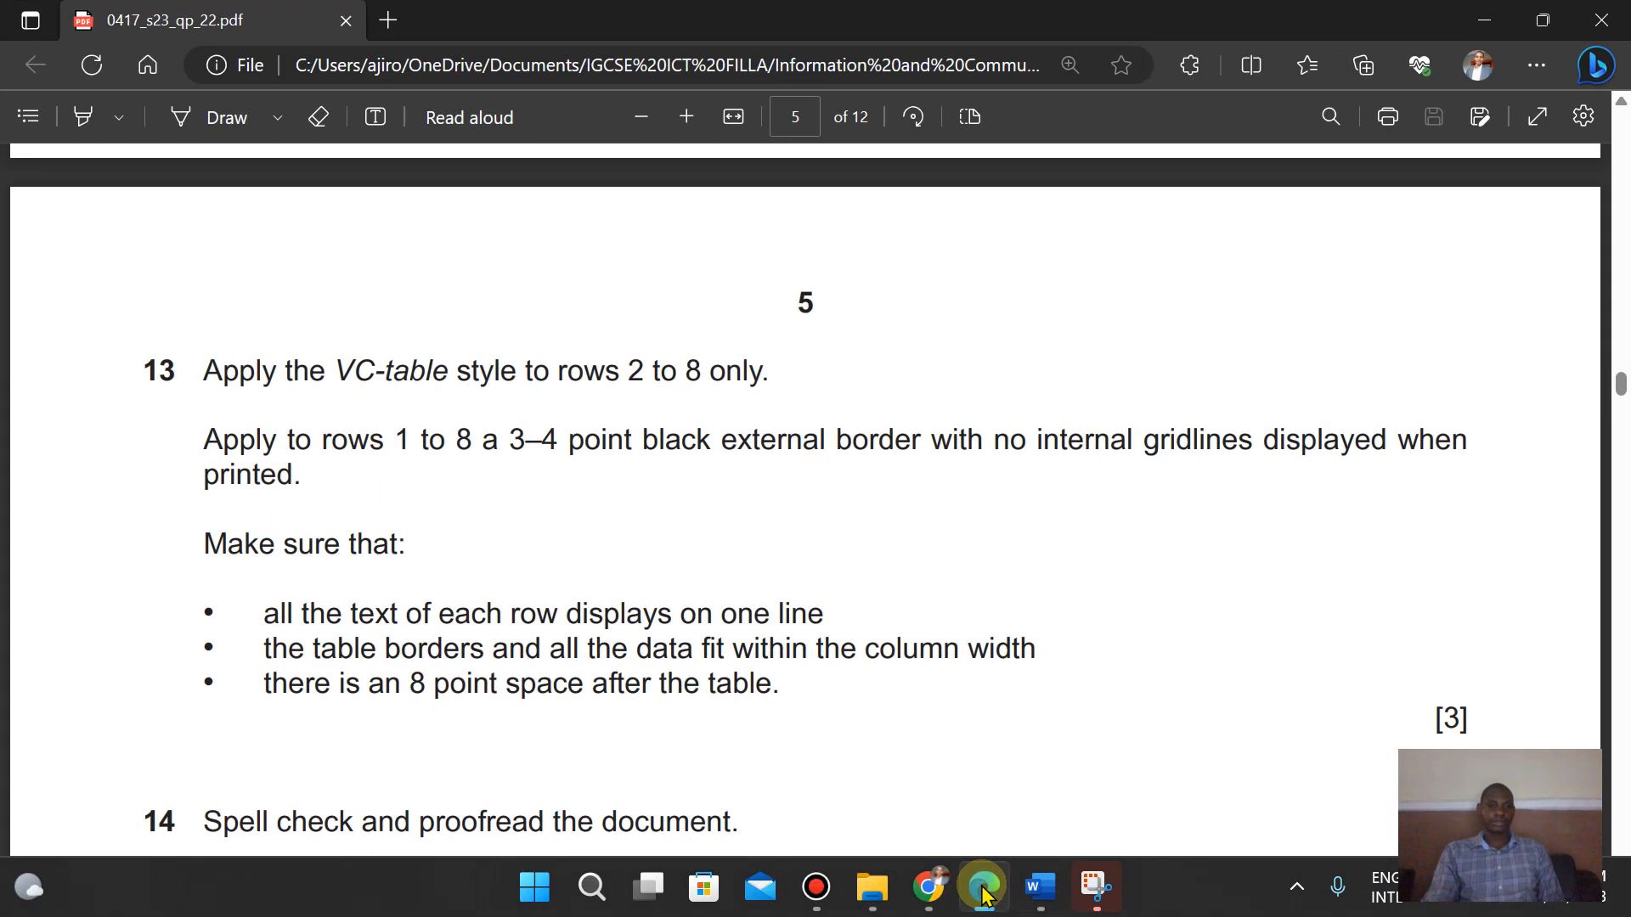
pyautogui.press('Down')
pyautogui.press('Down')
pyautogui.press('Down')
pyautogui.press('Down')
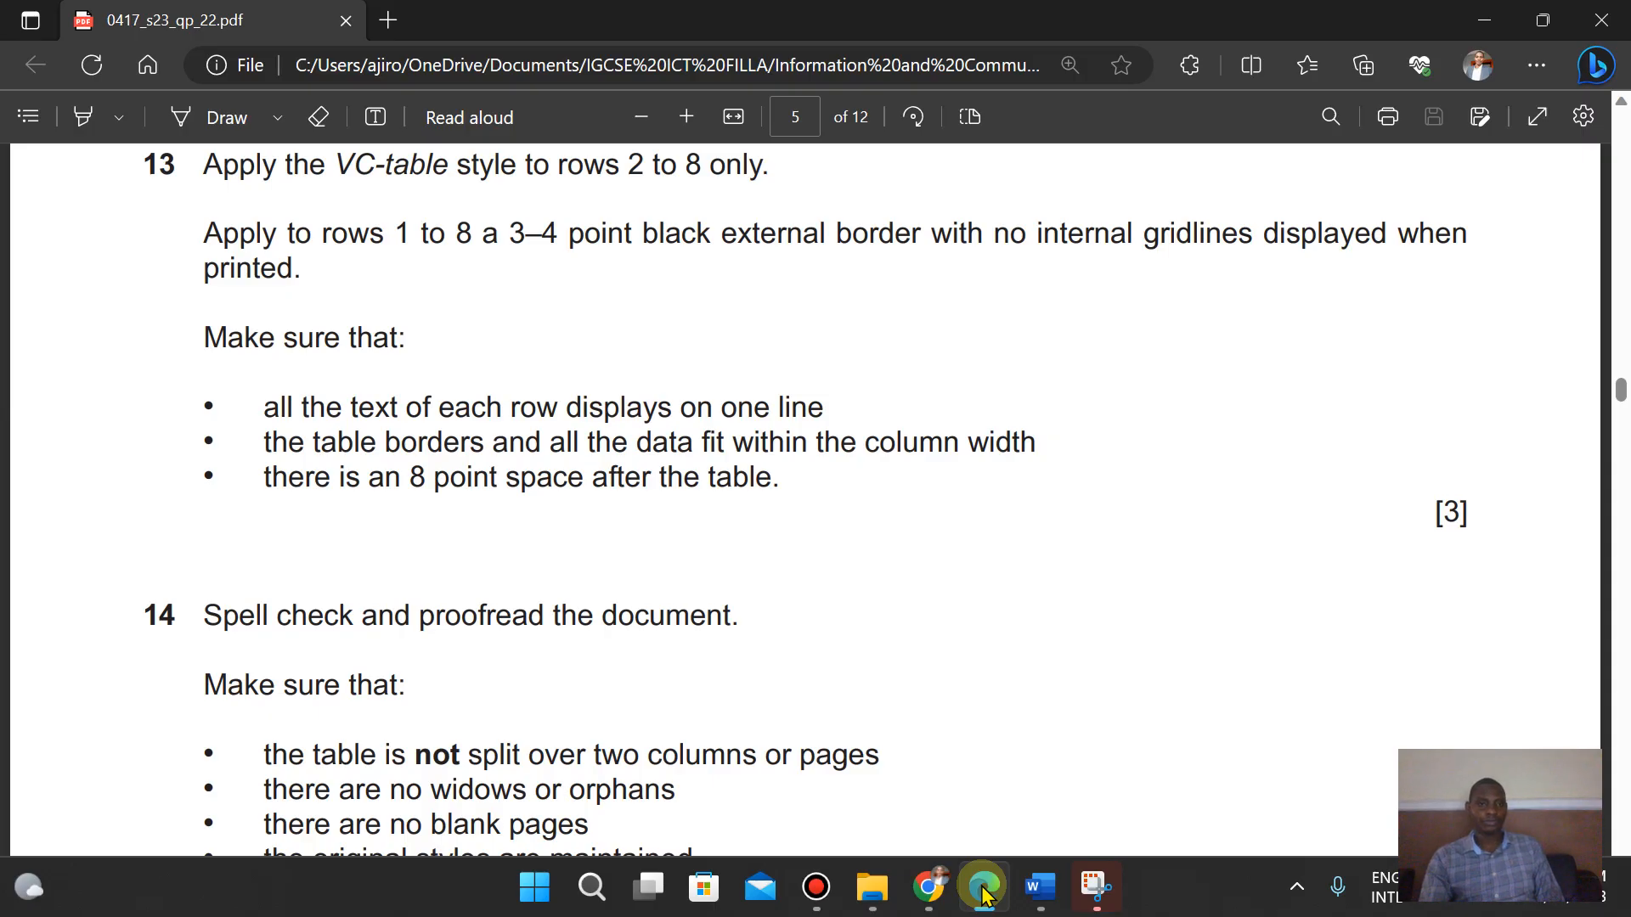
pyautogui.press('Up')
pyautogui.press('Up')
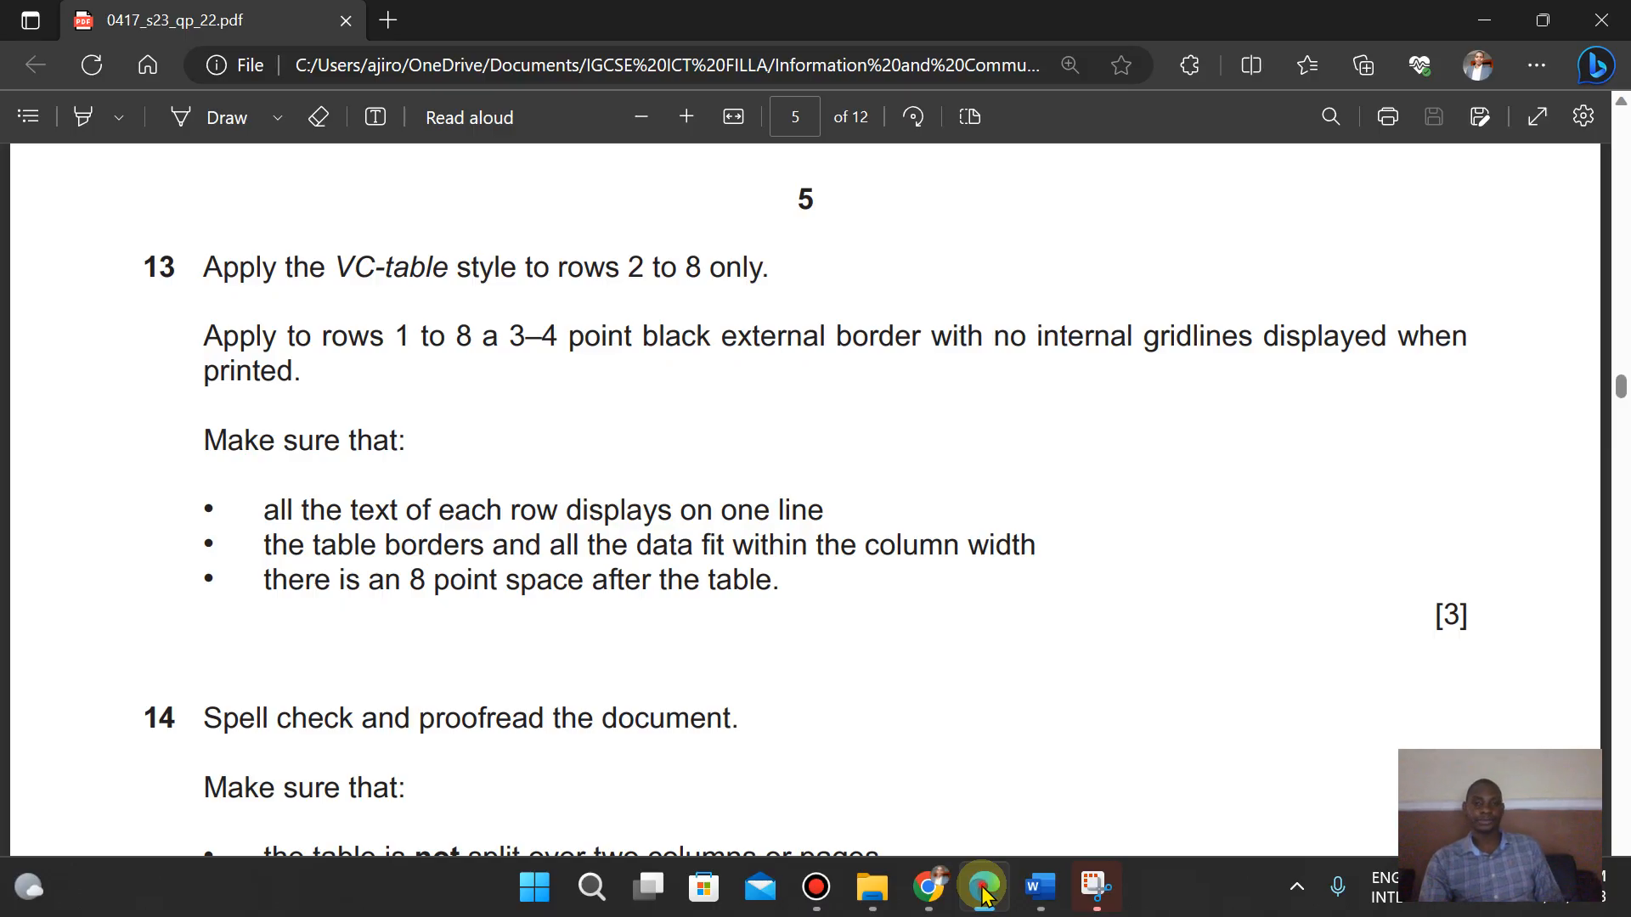
pyautogui.hotkey('alt', 'Tab')
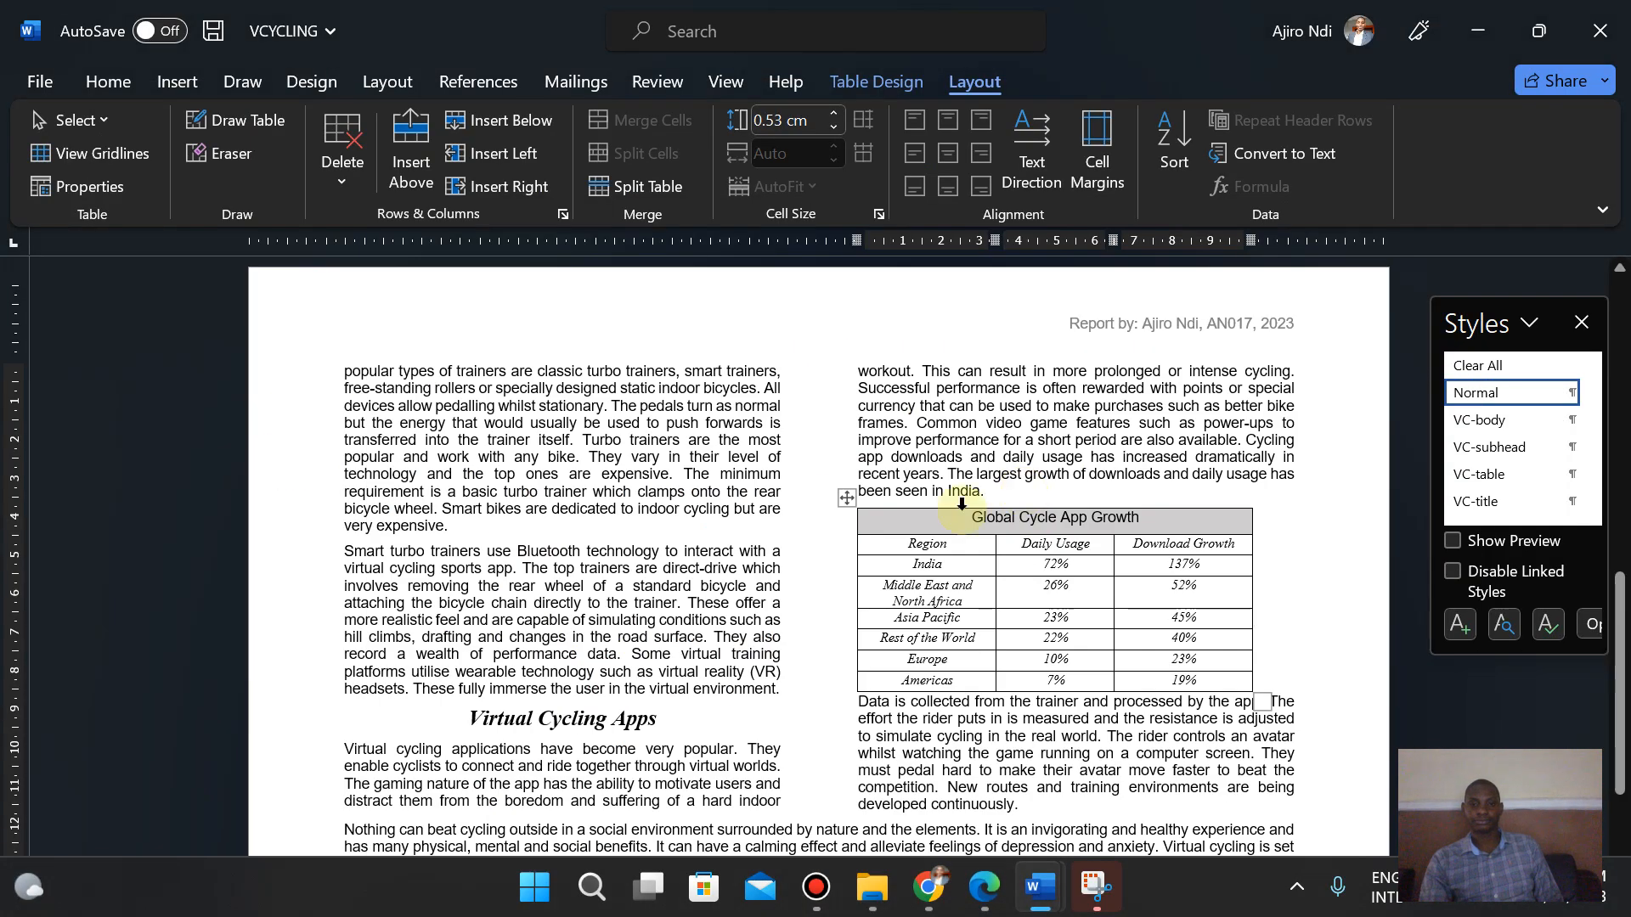
# - Select the whole table and apply a 3 pt outside border to it
pyautogui.click(844, 498)
pyautogui.click(873, 84)
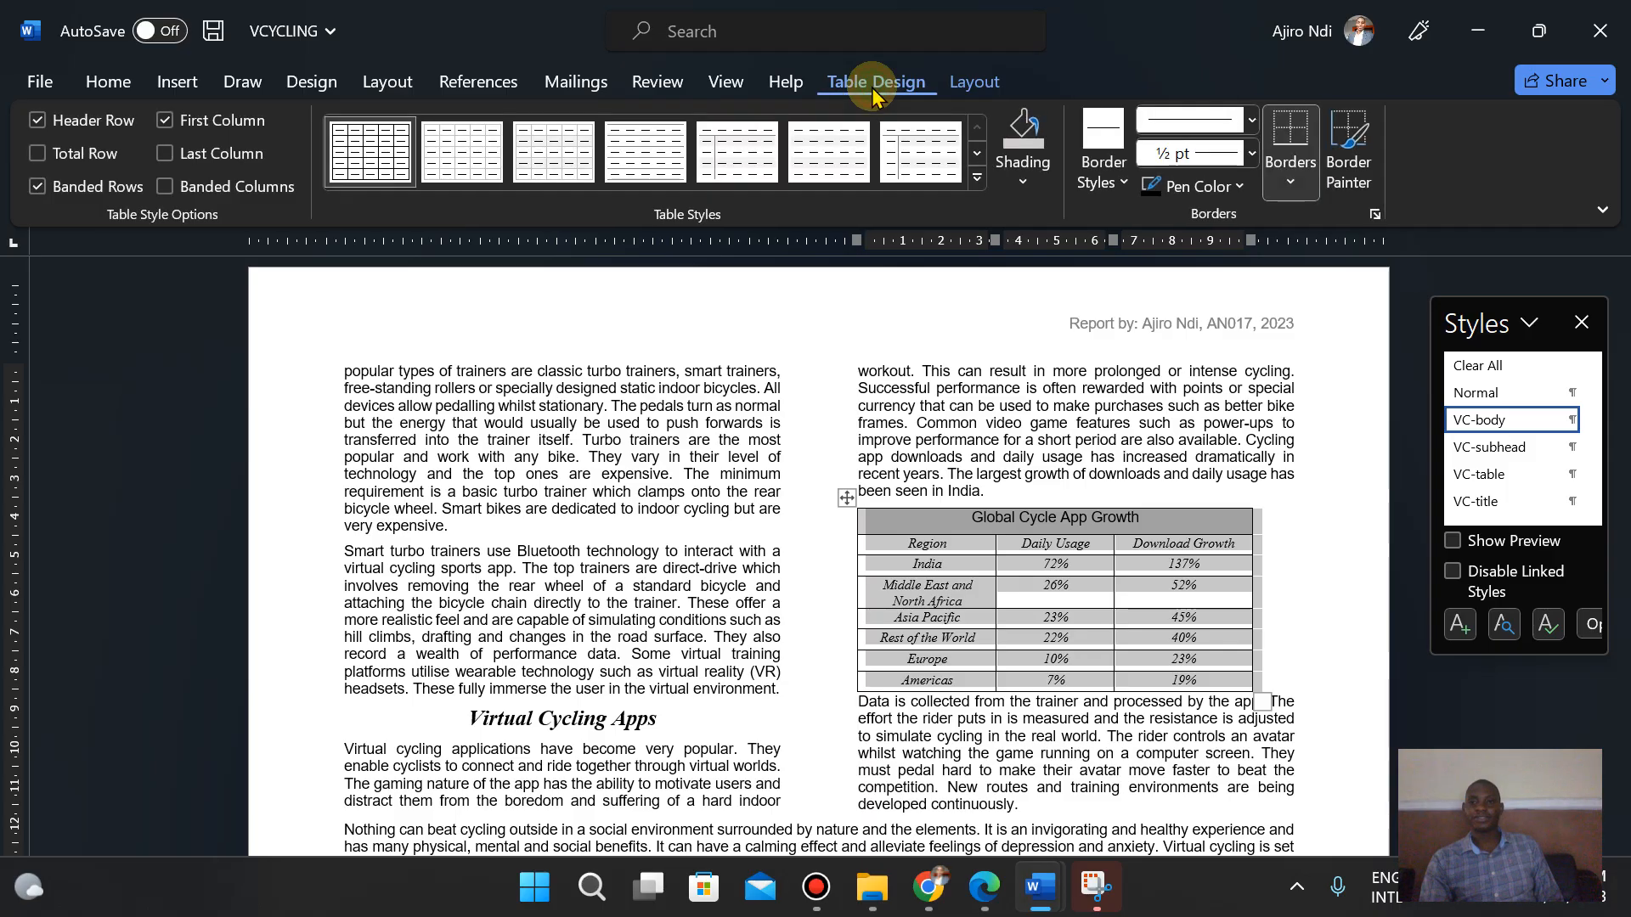
pyautogui.click(1252, 155)
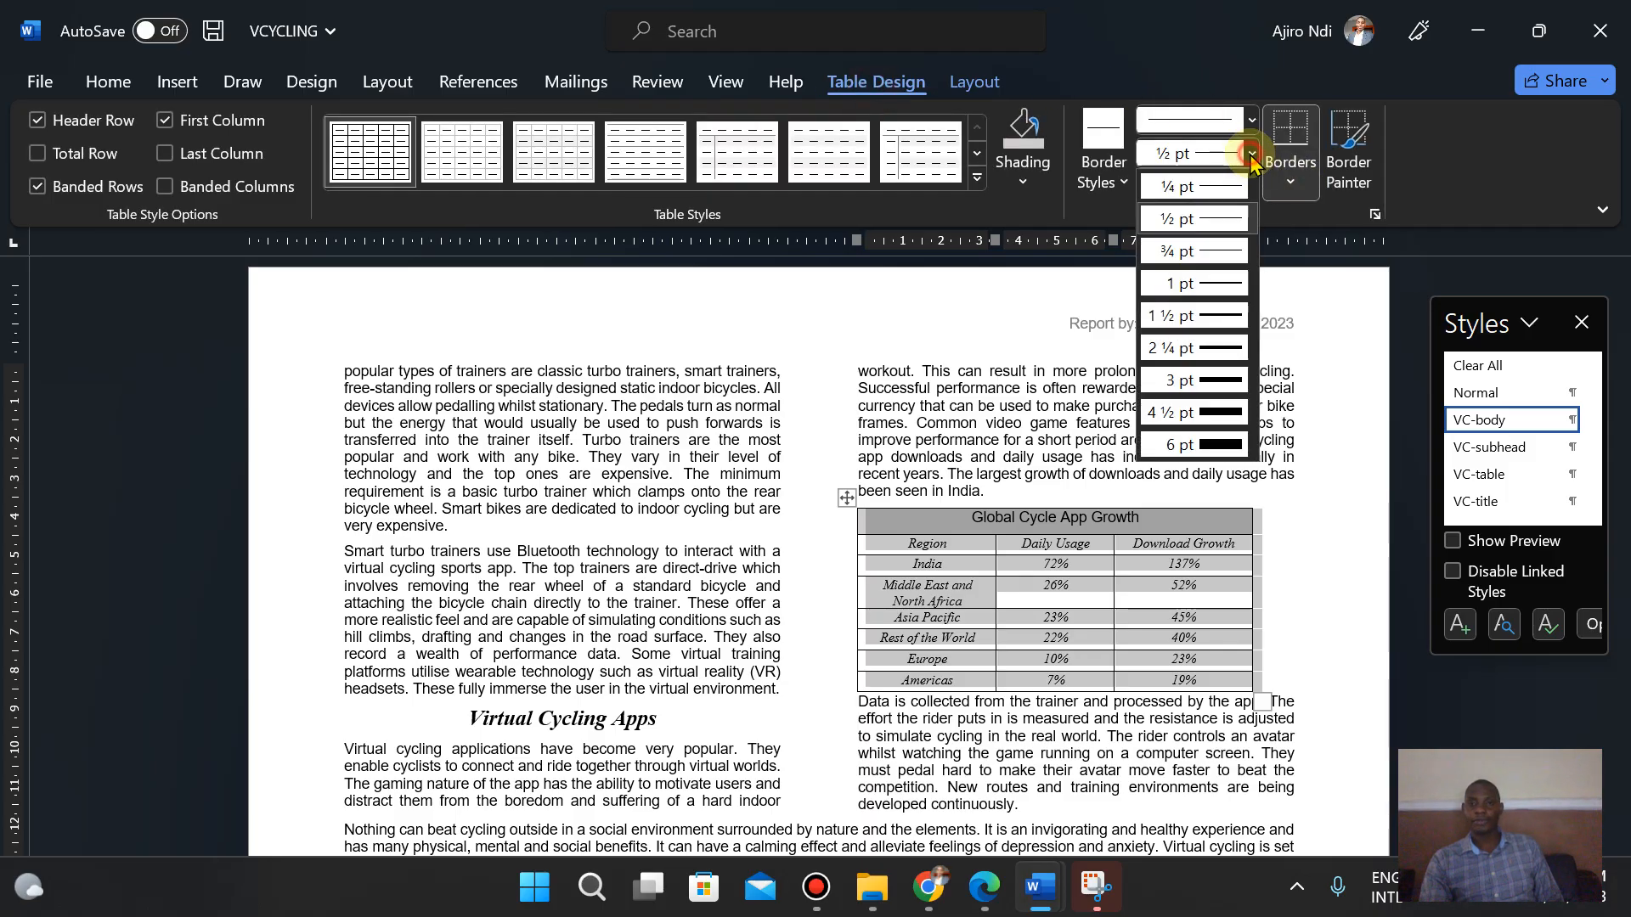
pyautogui.click(1208, 379)
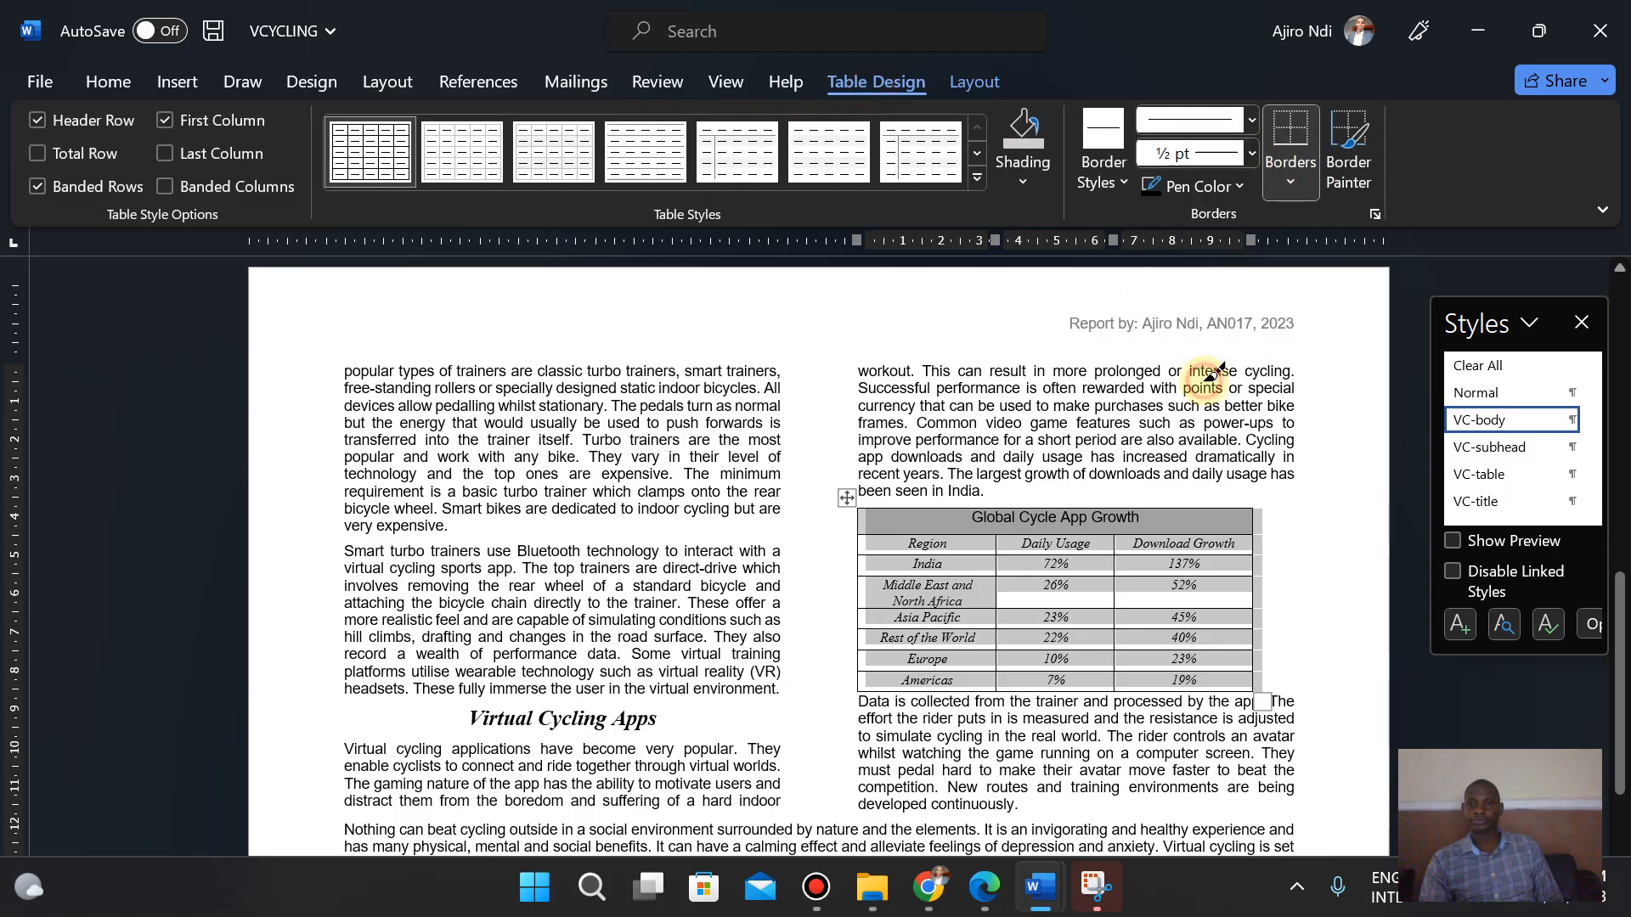
pyautogui.click(1288, 189)
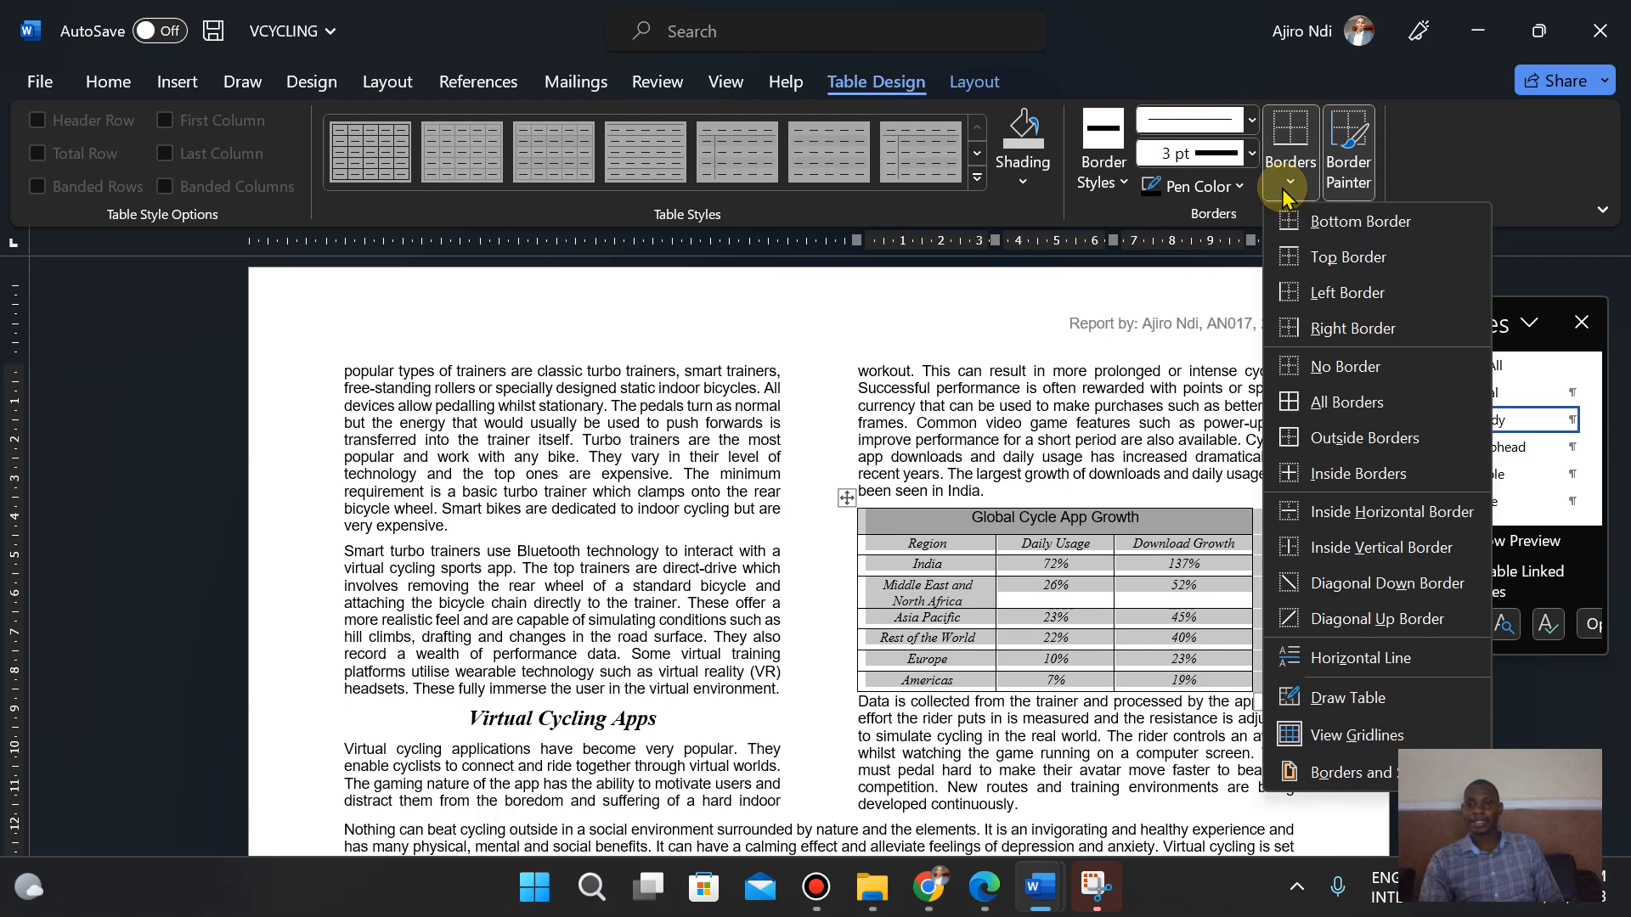
pyautogui.click(1359, 439)
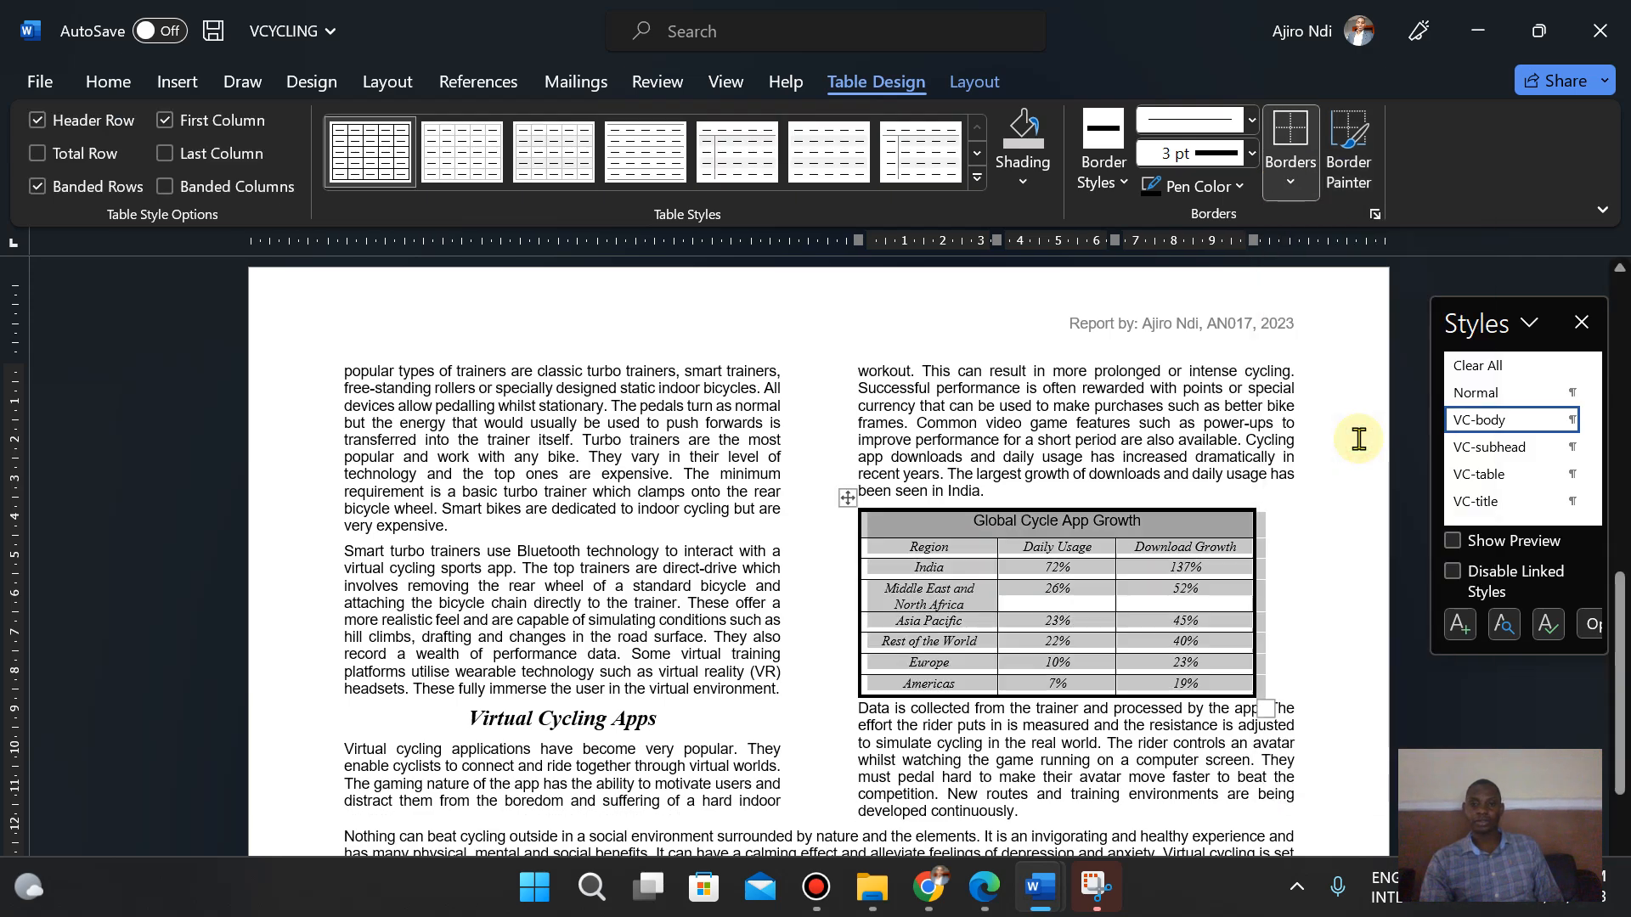
# - Reapply the 3 pt outside border to the whole table
pyautogui.click(988, 889)
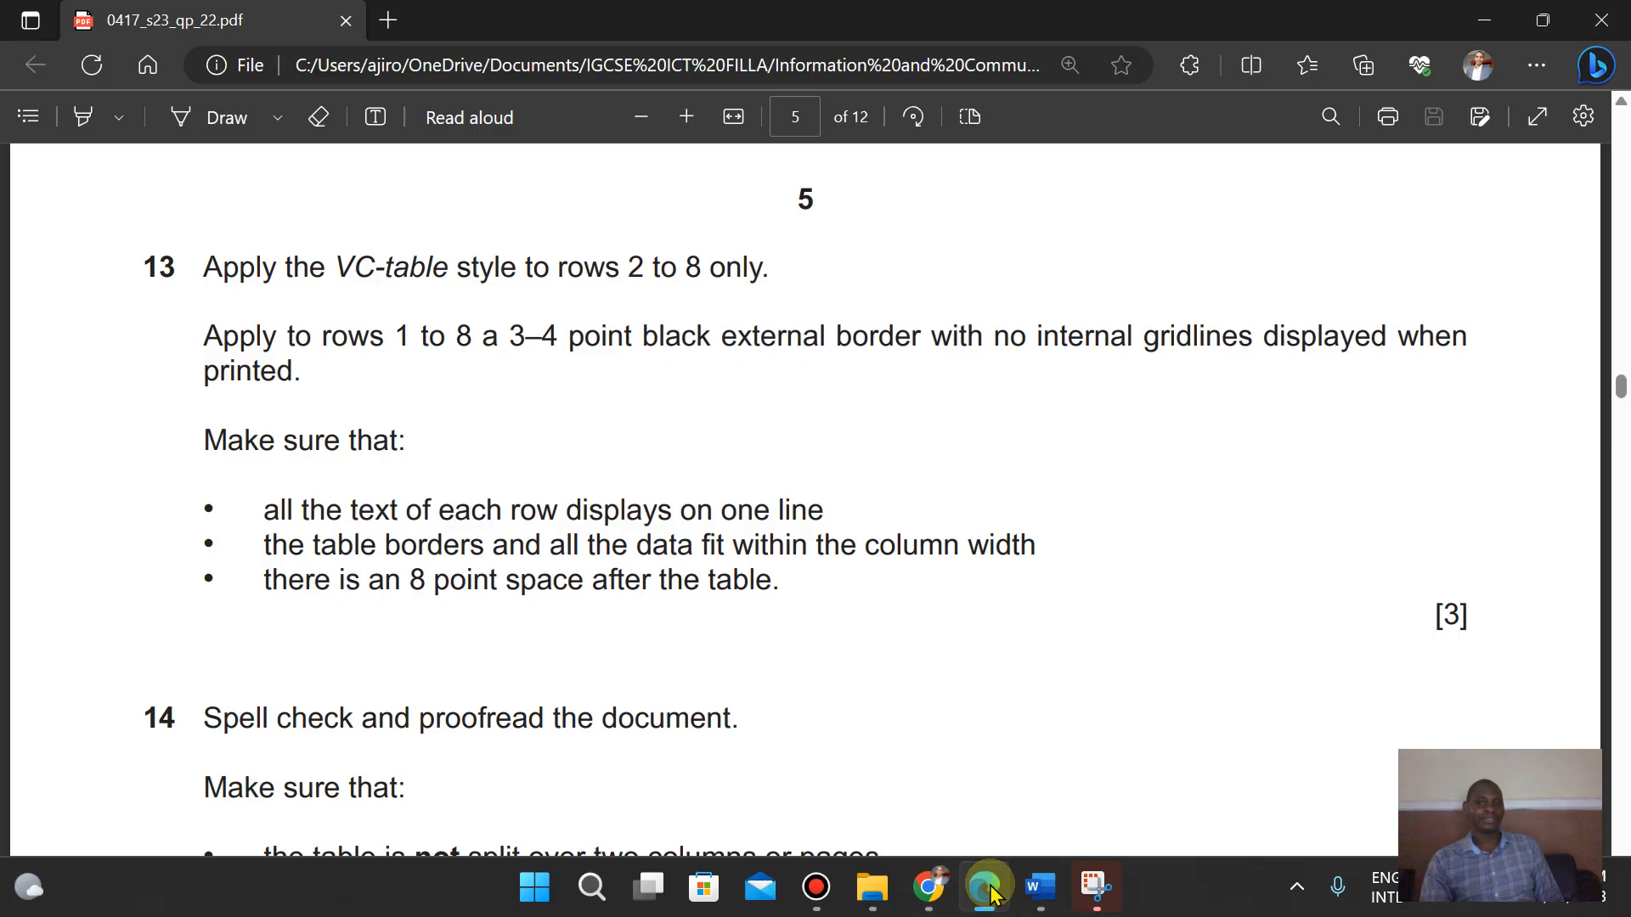
pyautogui.click(988, 889)
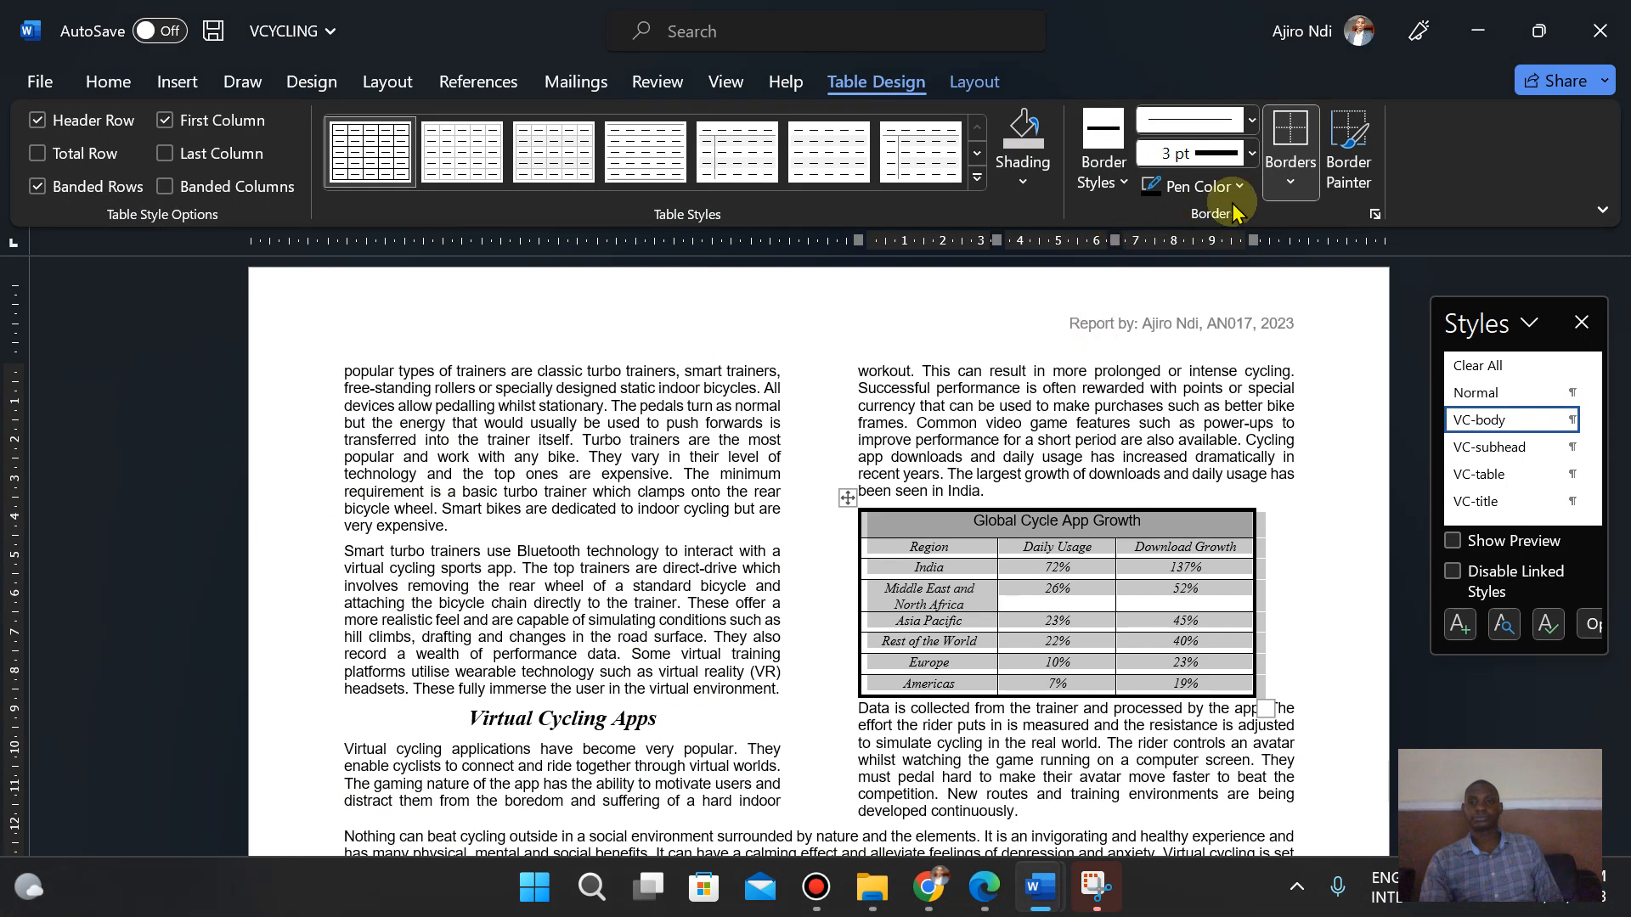
pyautogui.click(1293, 181)
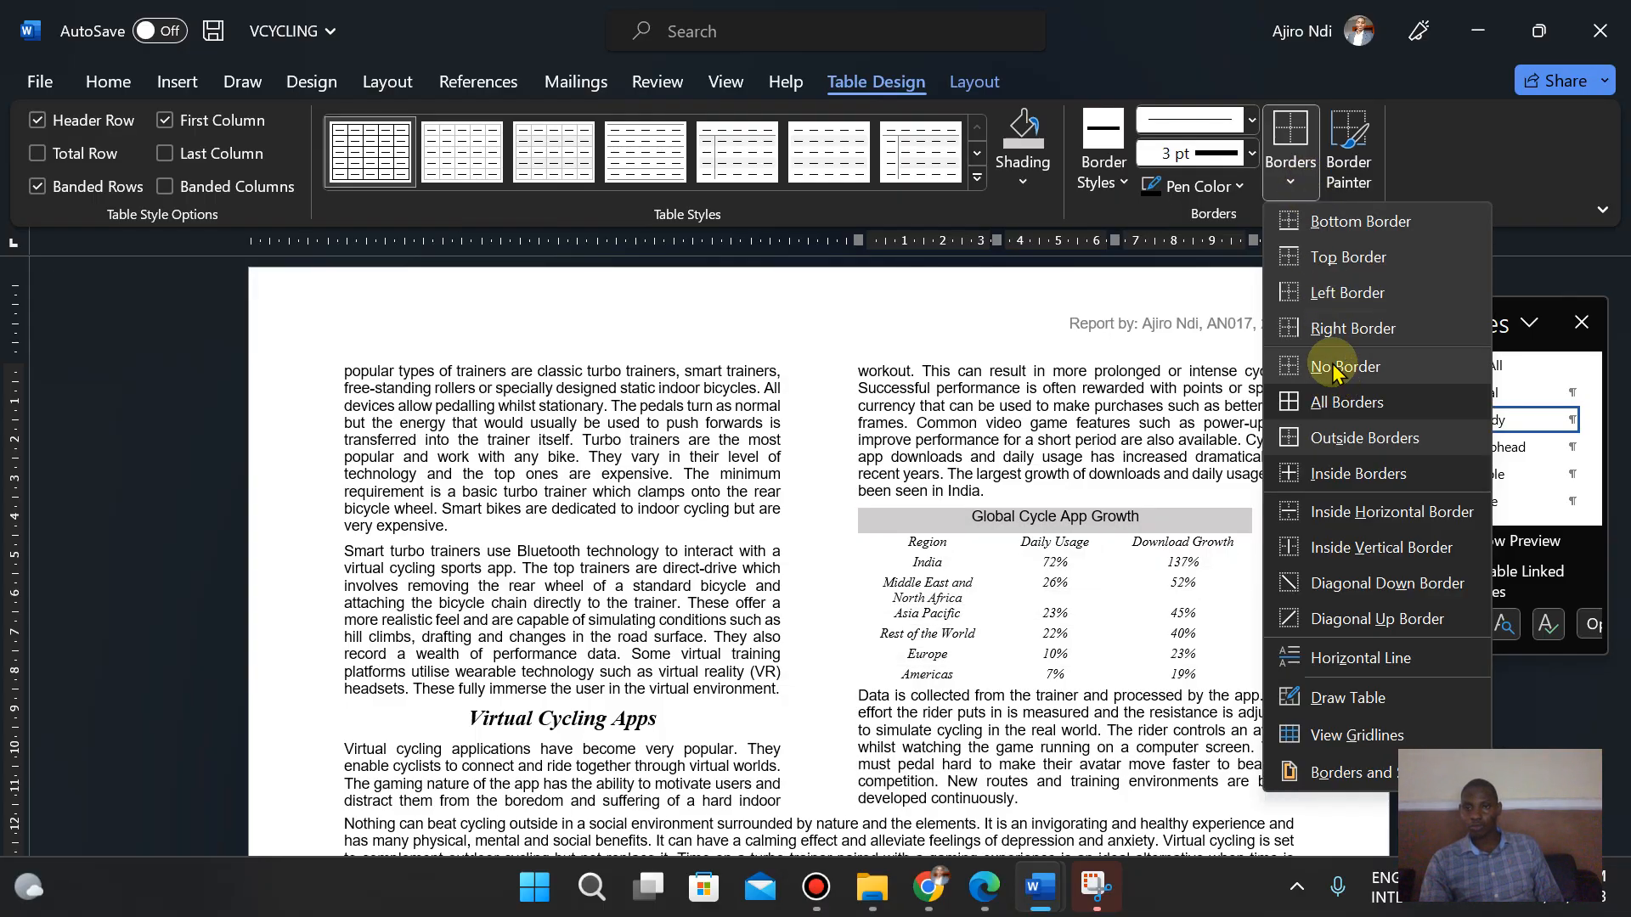
pyautogui.click(1283, 187)
pyautogui.click(1279, 188)
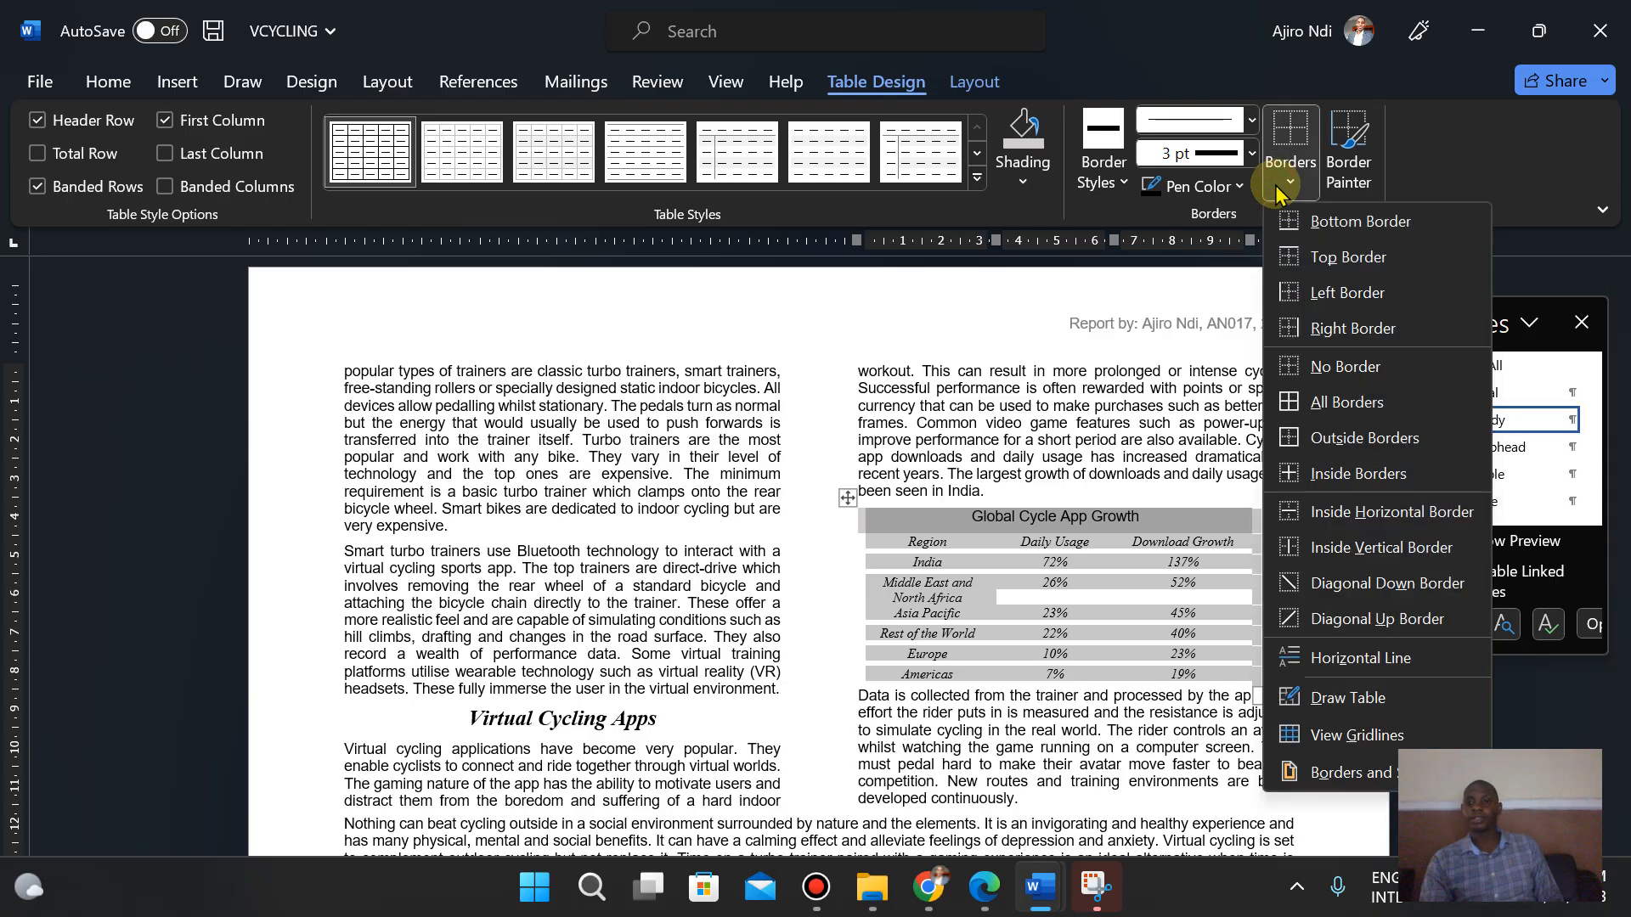
pyautogui.click(1341, 439)
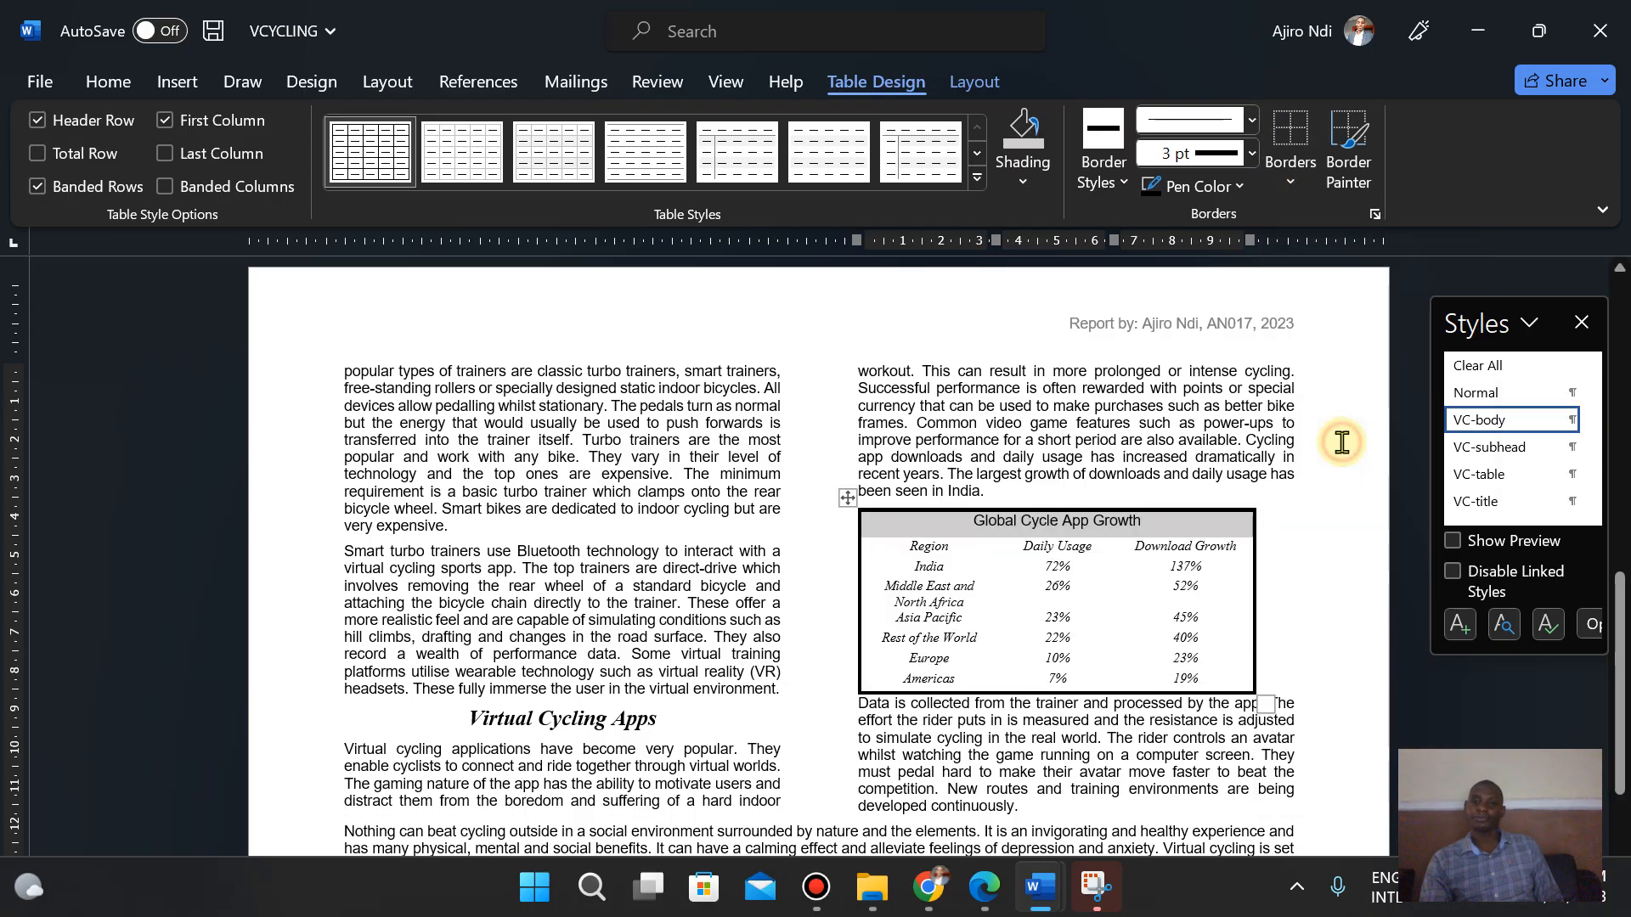
# - Widen the Region column so every region name fits on one line
pyautogui.click(985, 899)
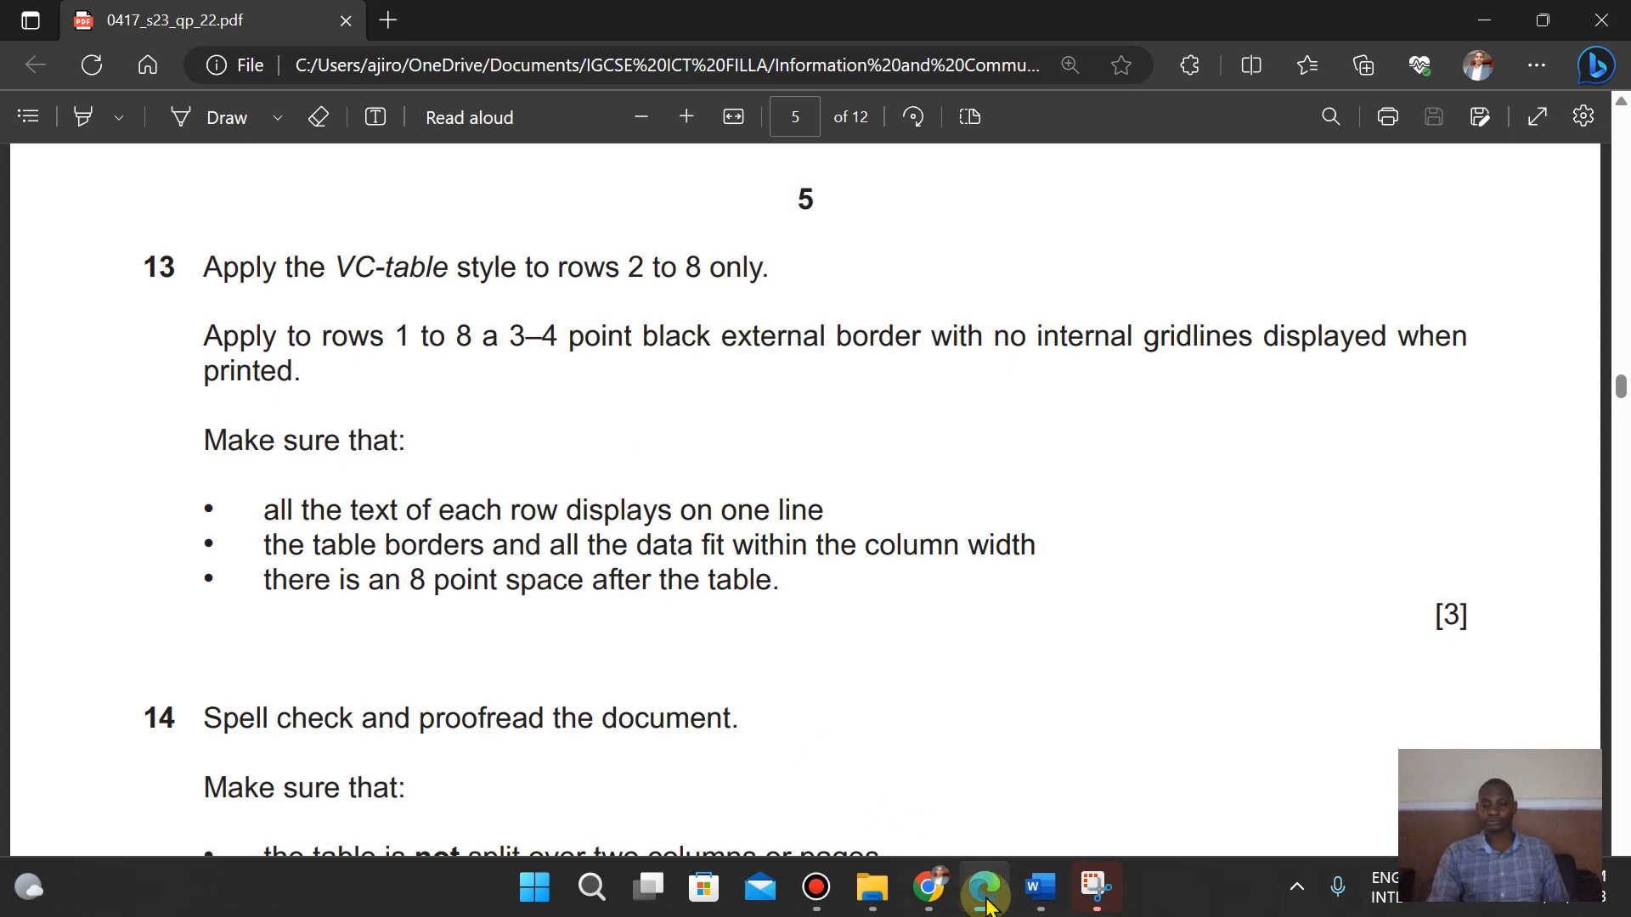
pyautogui.click(1040, 888)
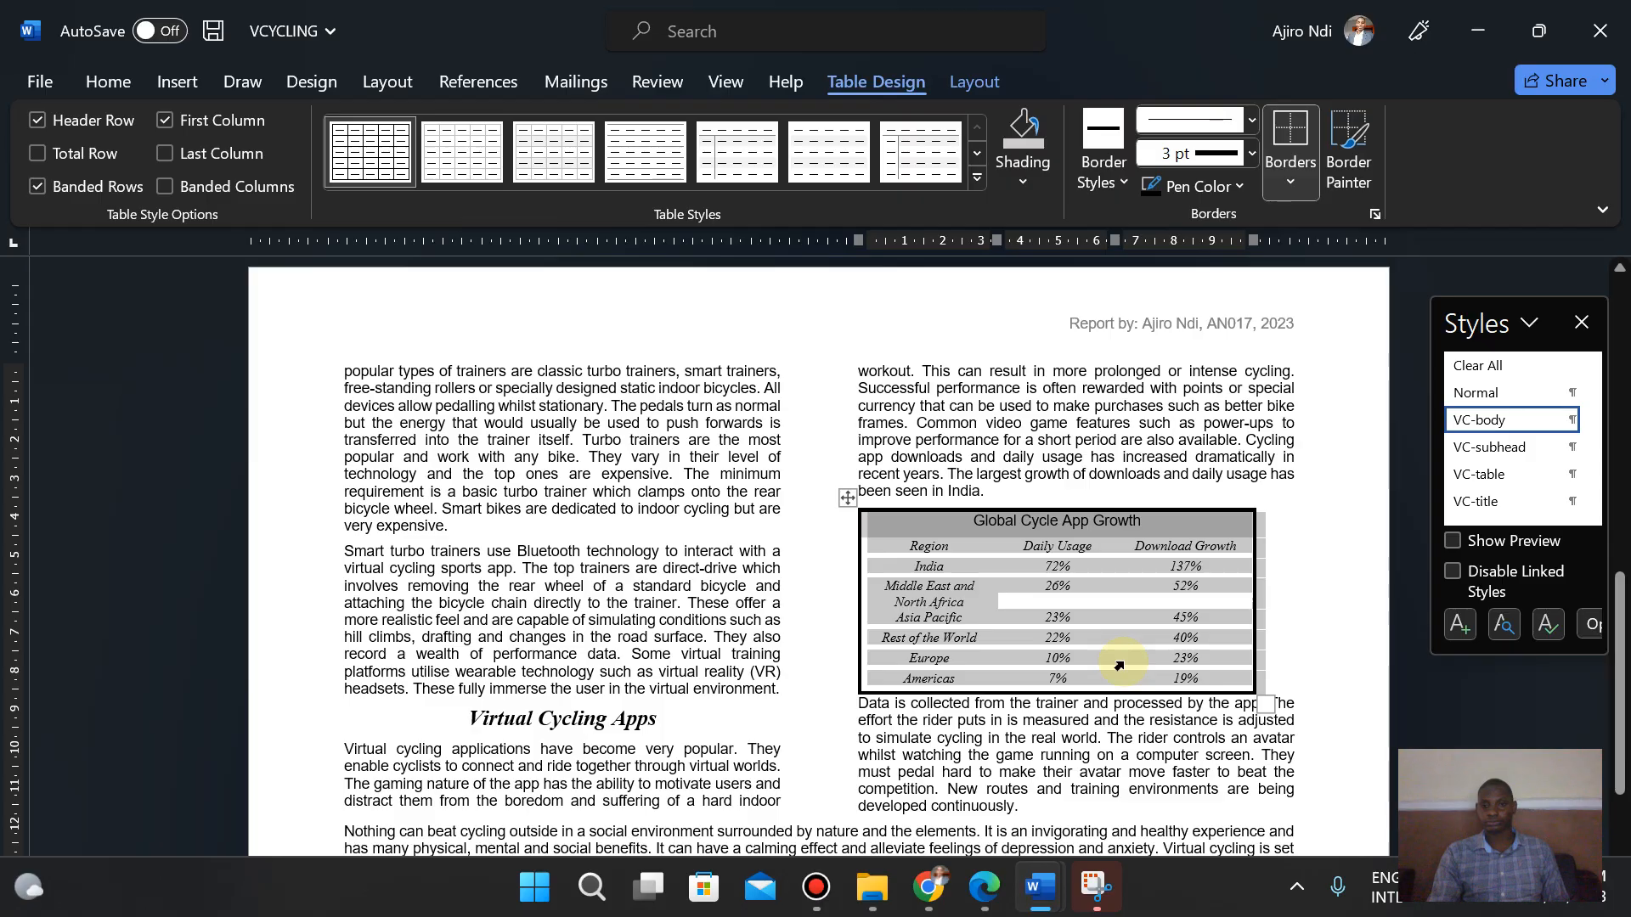
pyautogui.click(1030, 625)
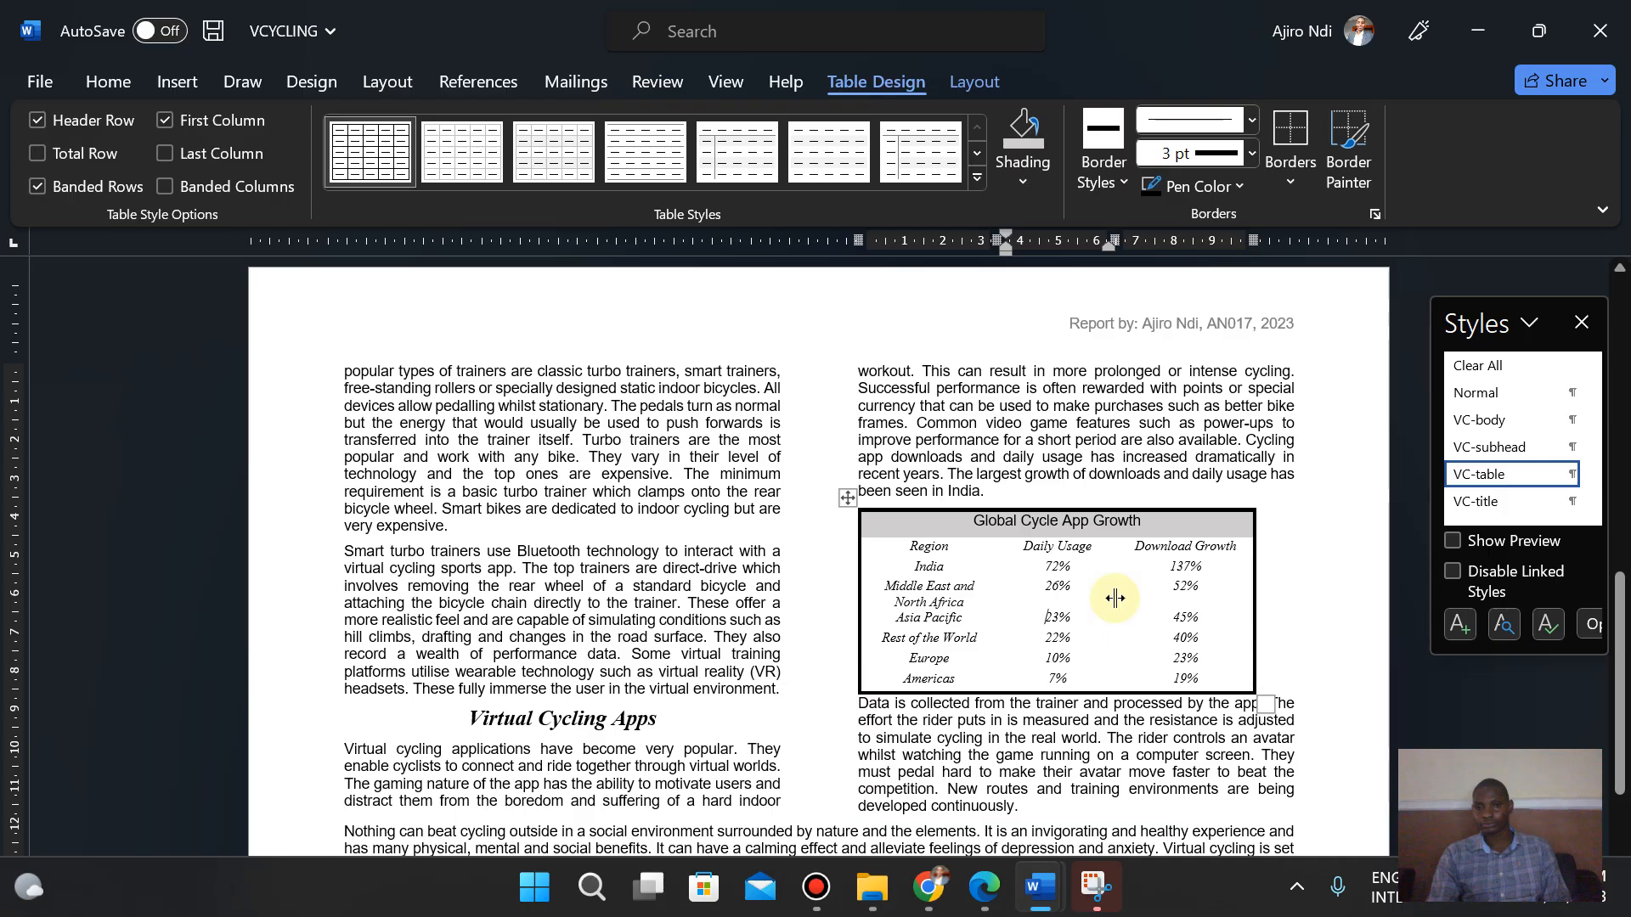
pyautogui.moveTo(995, 608); pyautogui.dragTo(1037, 609)
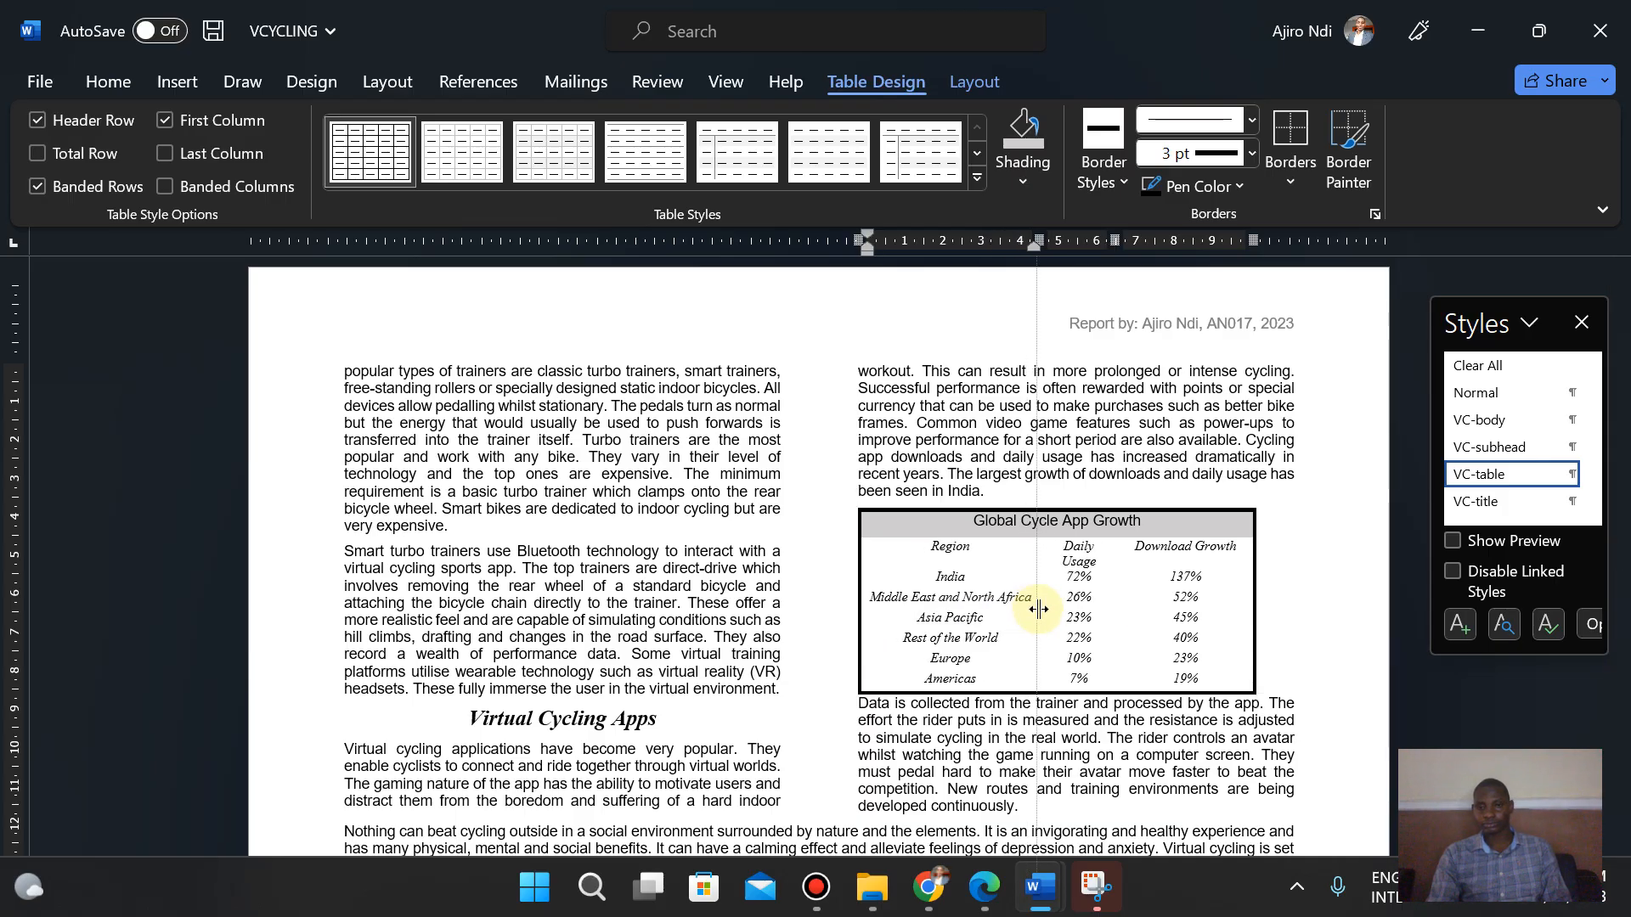
pyautogui.moveTo(1041, 609); pyautogui.dragTo(1051, 609)
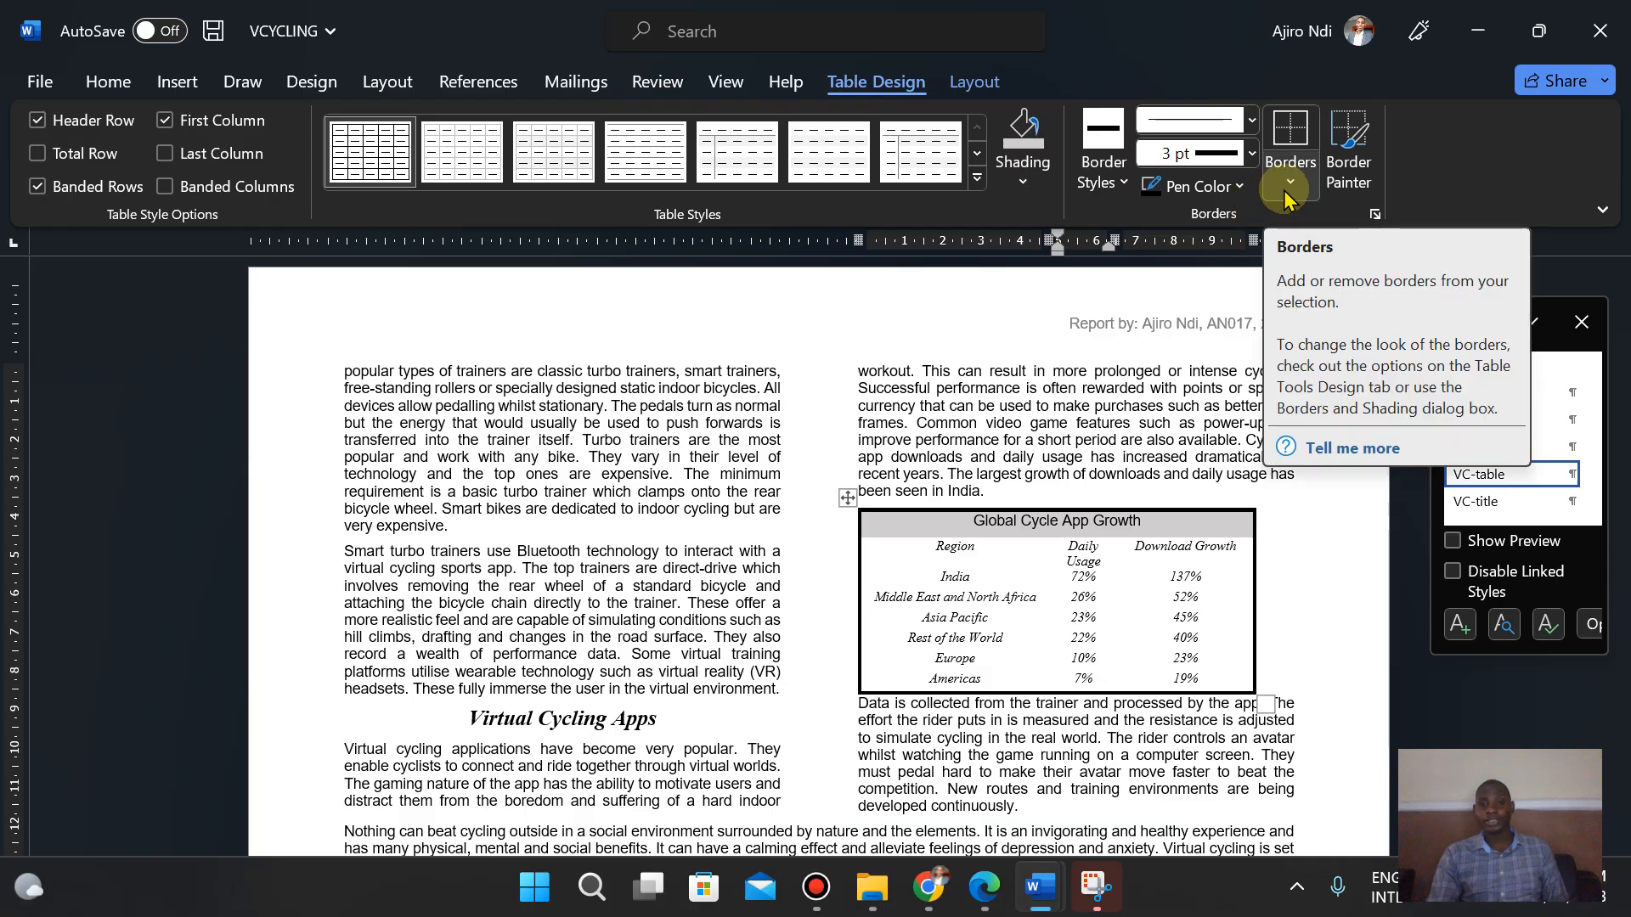
# - Select the whole table and apply 3 pt borders to all of its cells
pyautogui.click(849, 498)
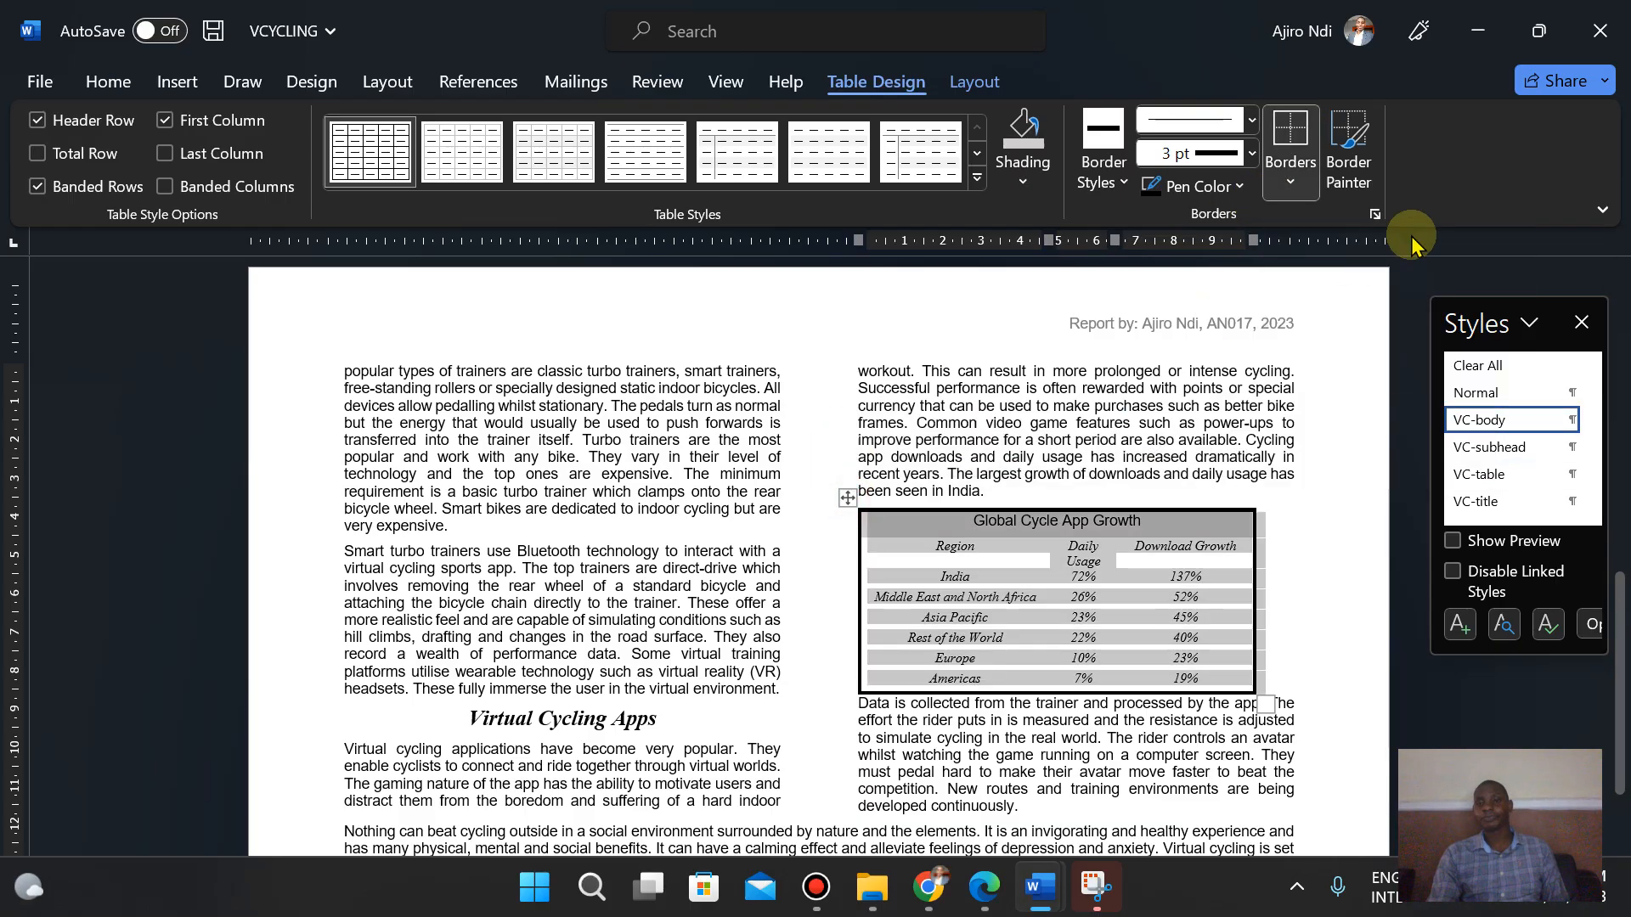
pyautogui.click(1290, 181)
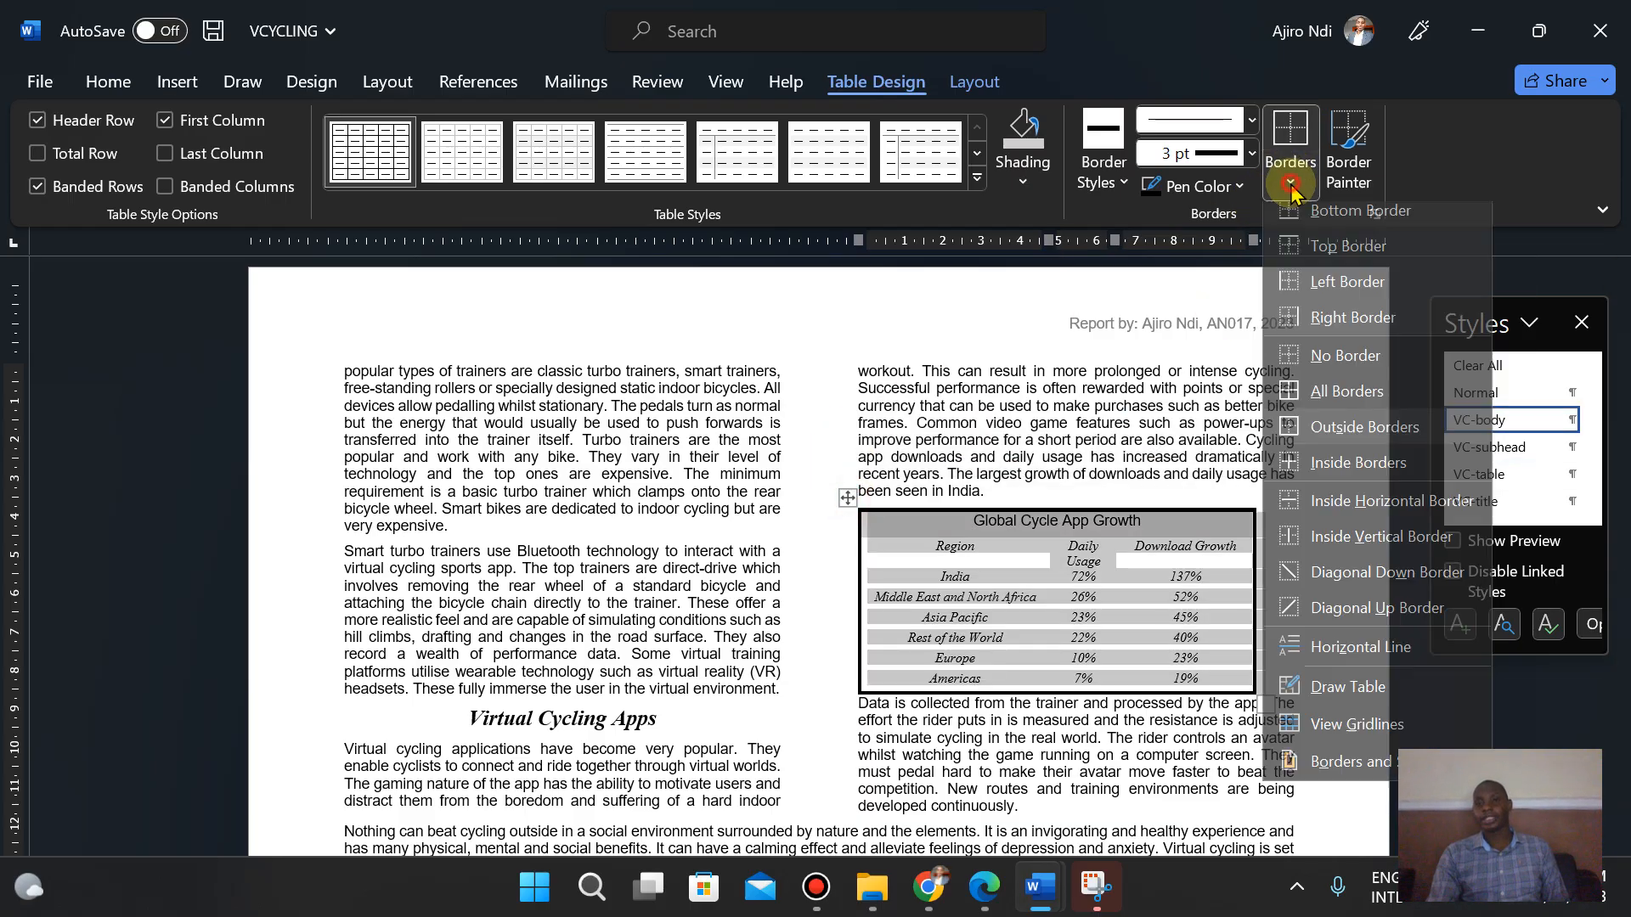
pyautogui.click(1347, 404)
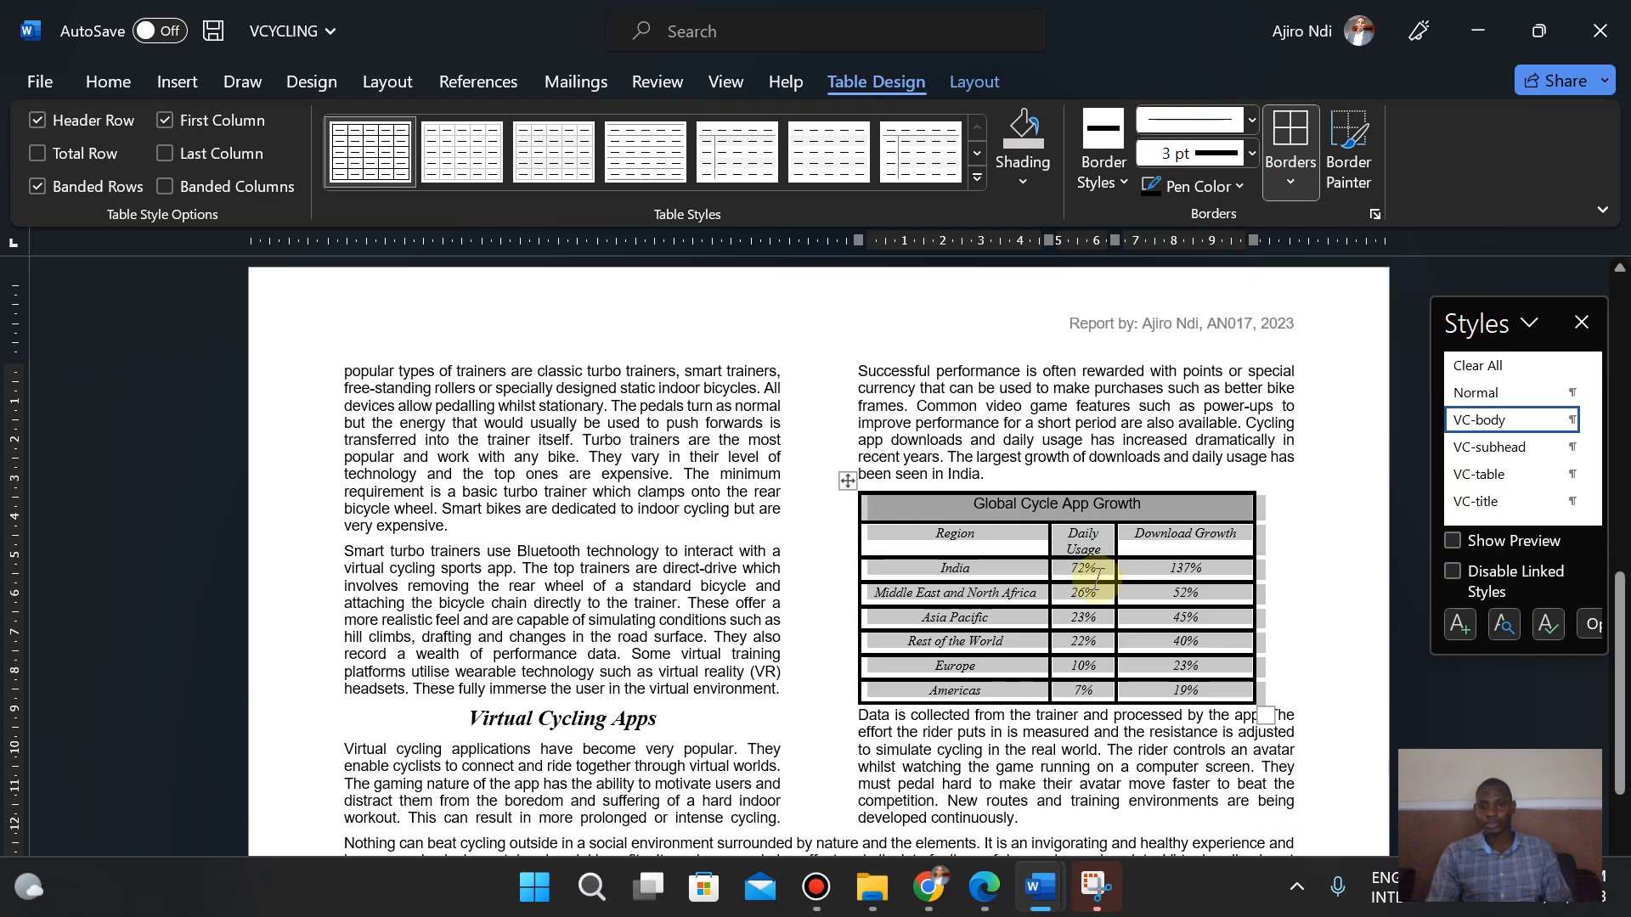
# - Widen the Daily Usage and Download Growth columns so their headings display on one line
pyautogui.click(1131, 616)
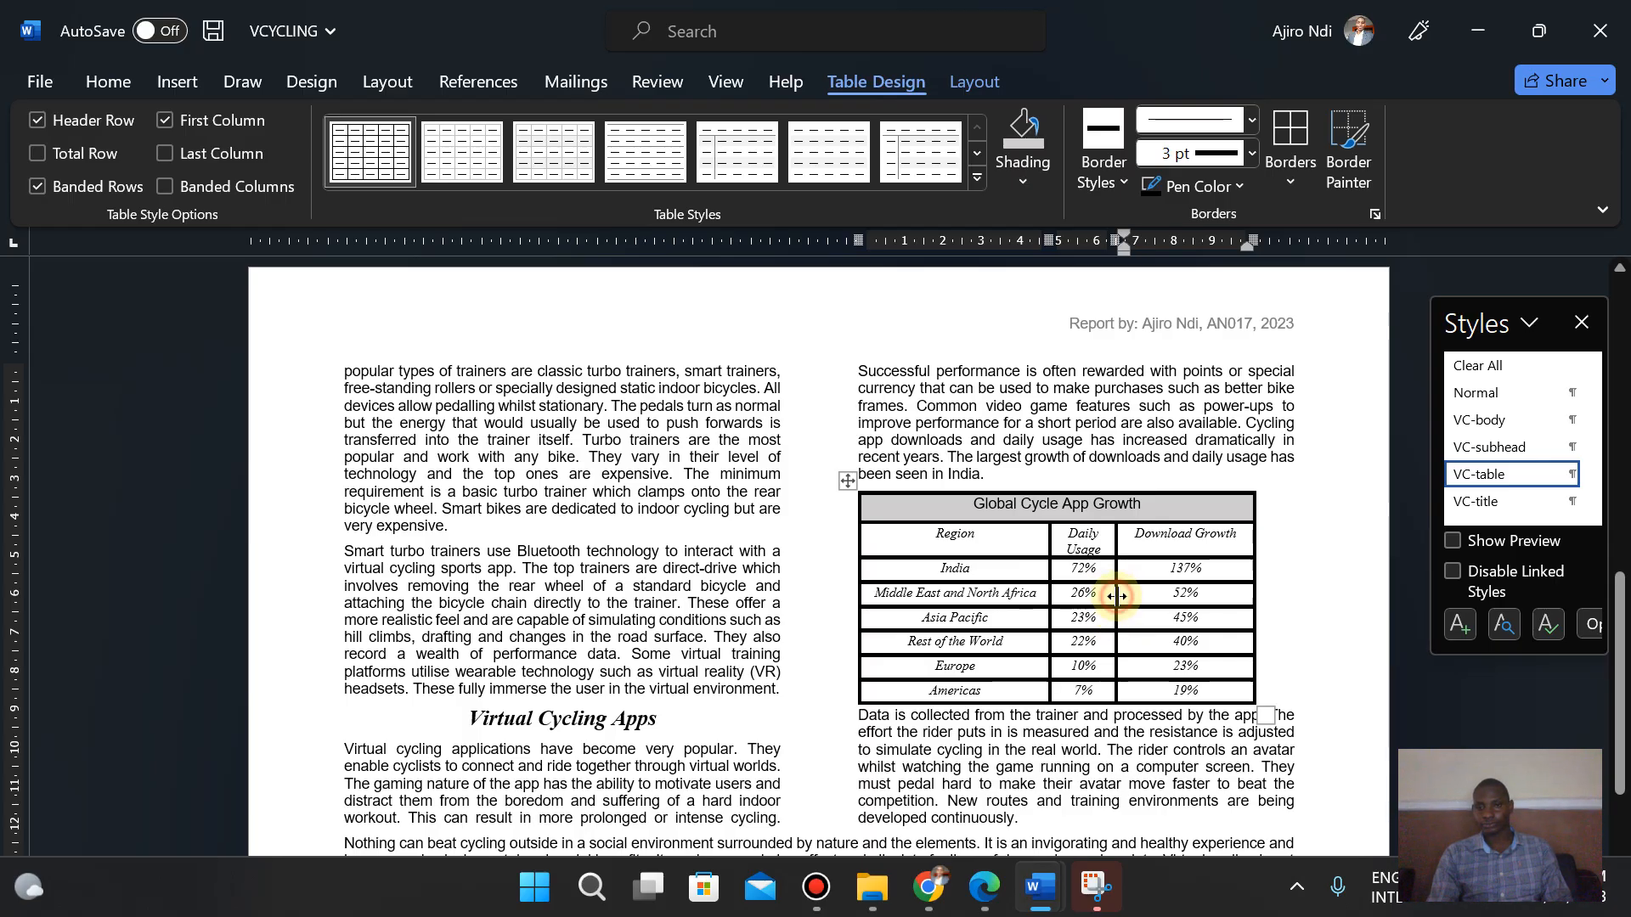
pyautogui.moveTo(1115, 597); pyautogui.dragTo(1143, 597)
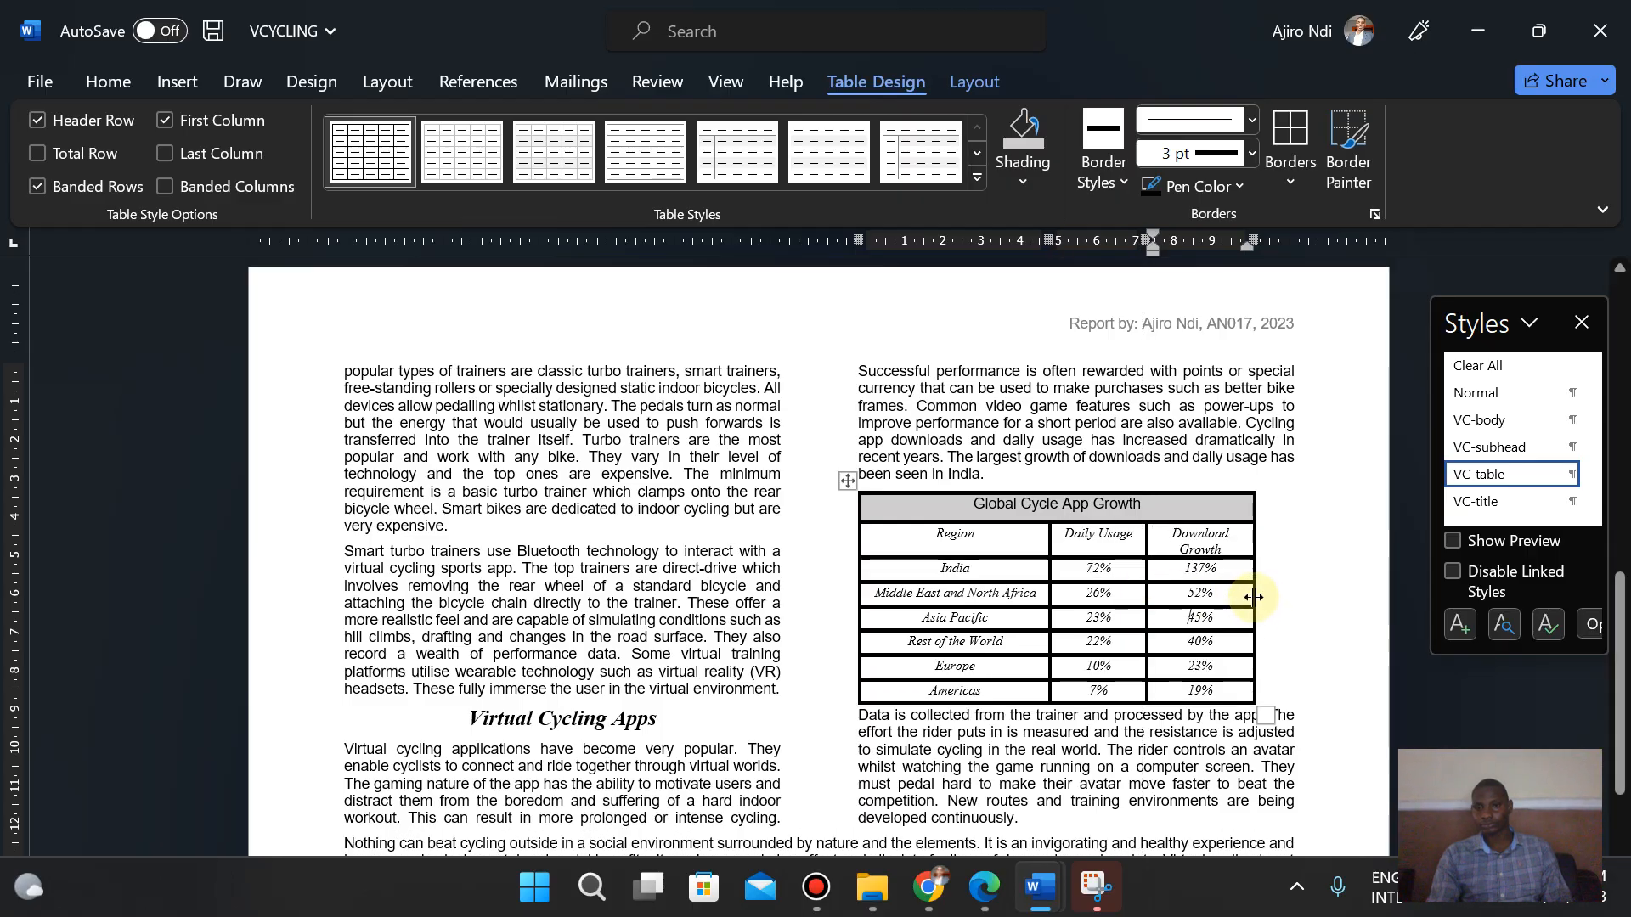
pyautogui.moveTo(1254, 596); pyautogui.dragTo(1296, 598)
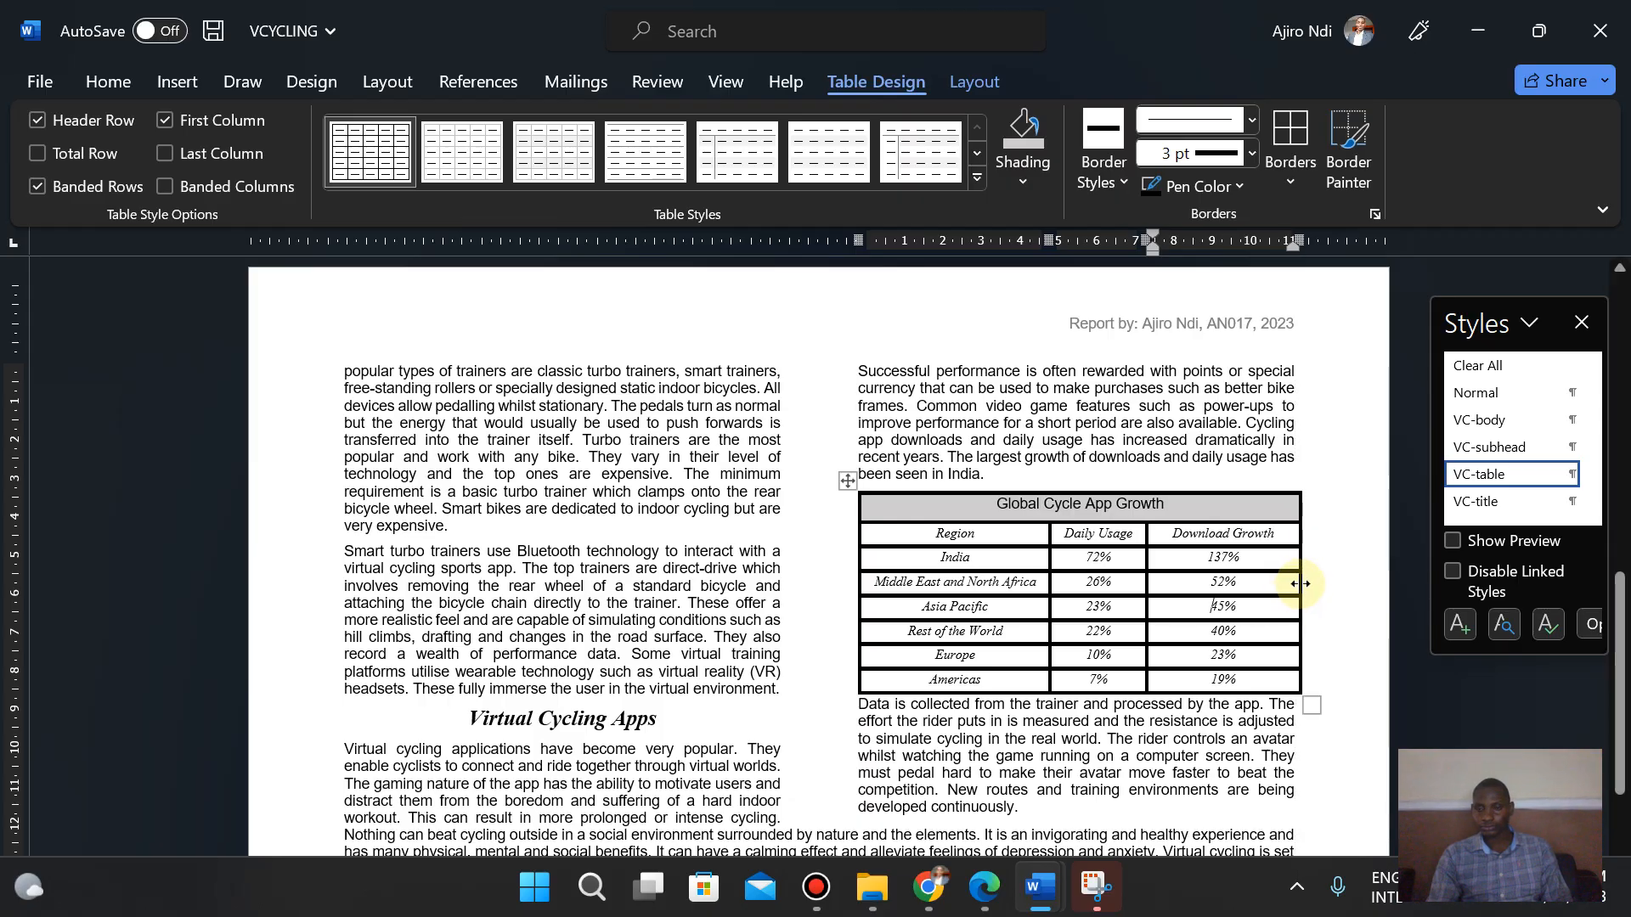
pyautogui.moveTo(1299, 584); pyautogui.dragTo(1290, 583)
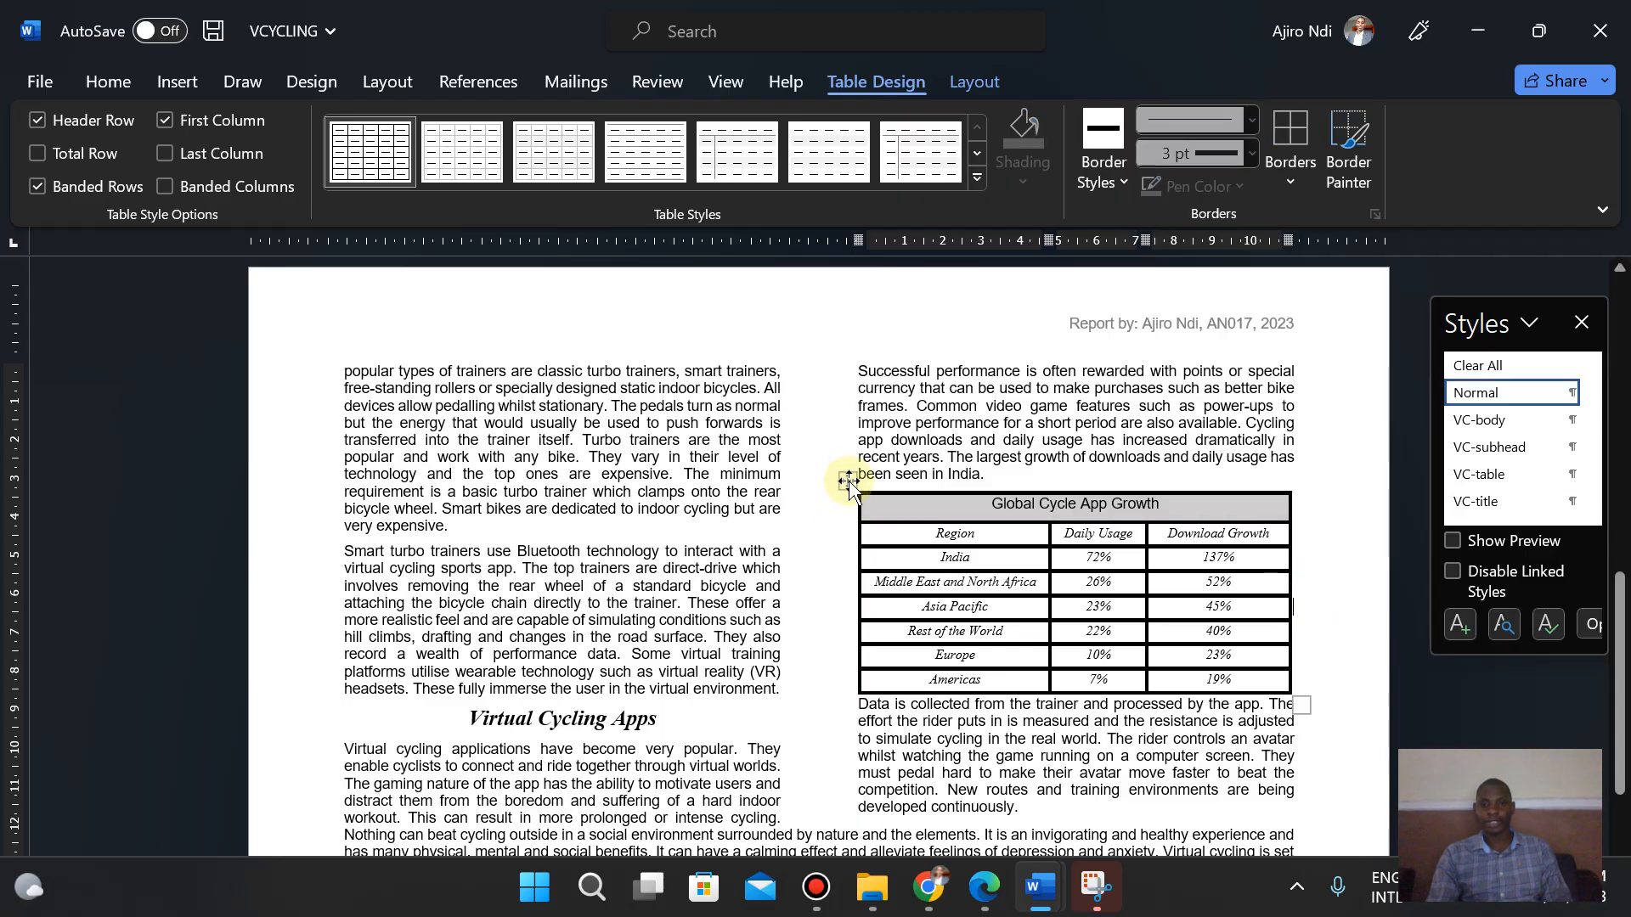
# - Select the whole table, remove all its borders, then apply only the 3 pt outside border
pyautogui.click(848, 480)
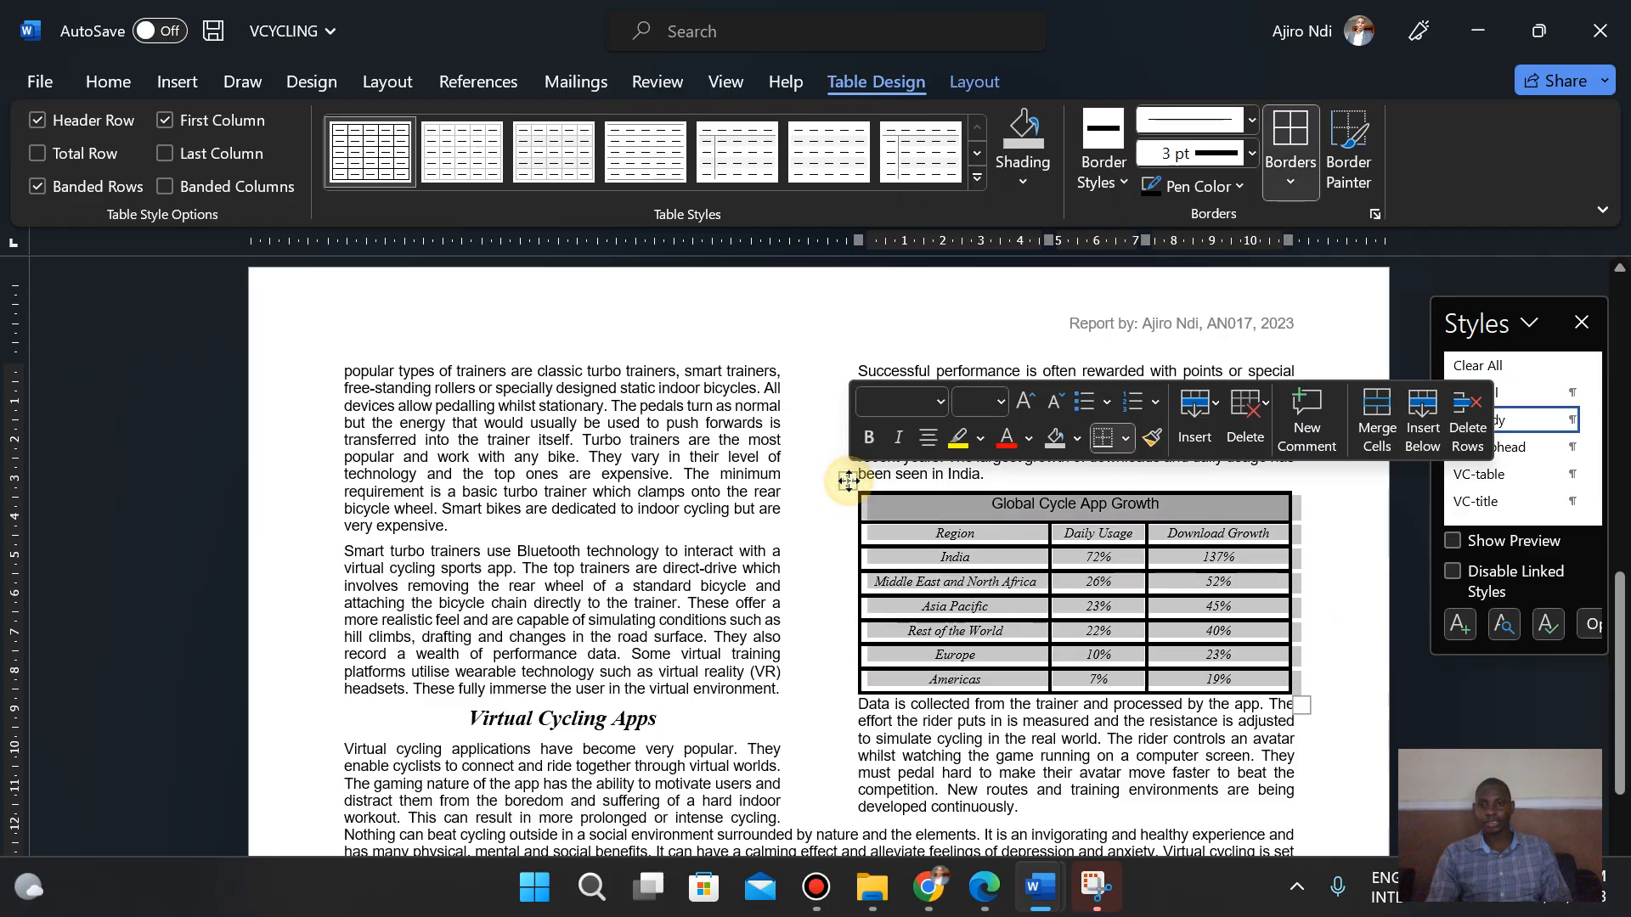
pyautogui.click(1315, 186)
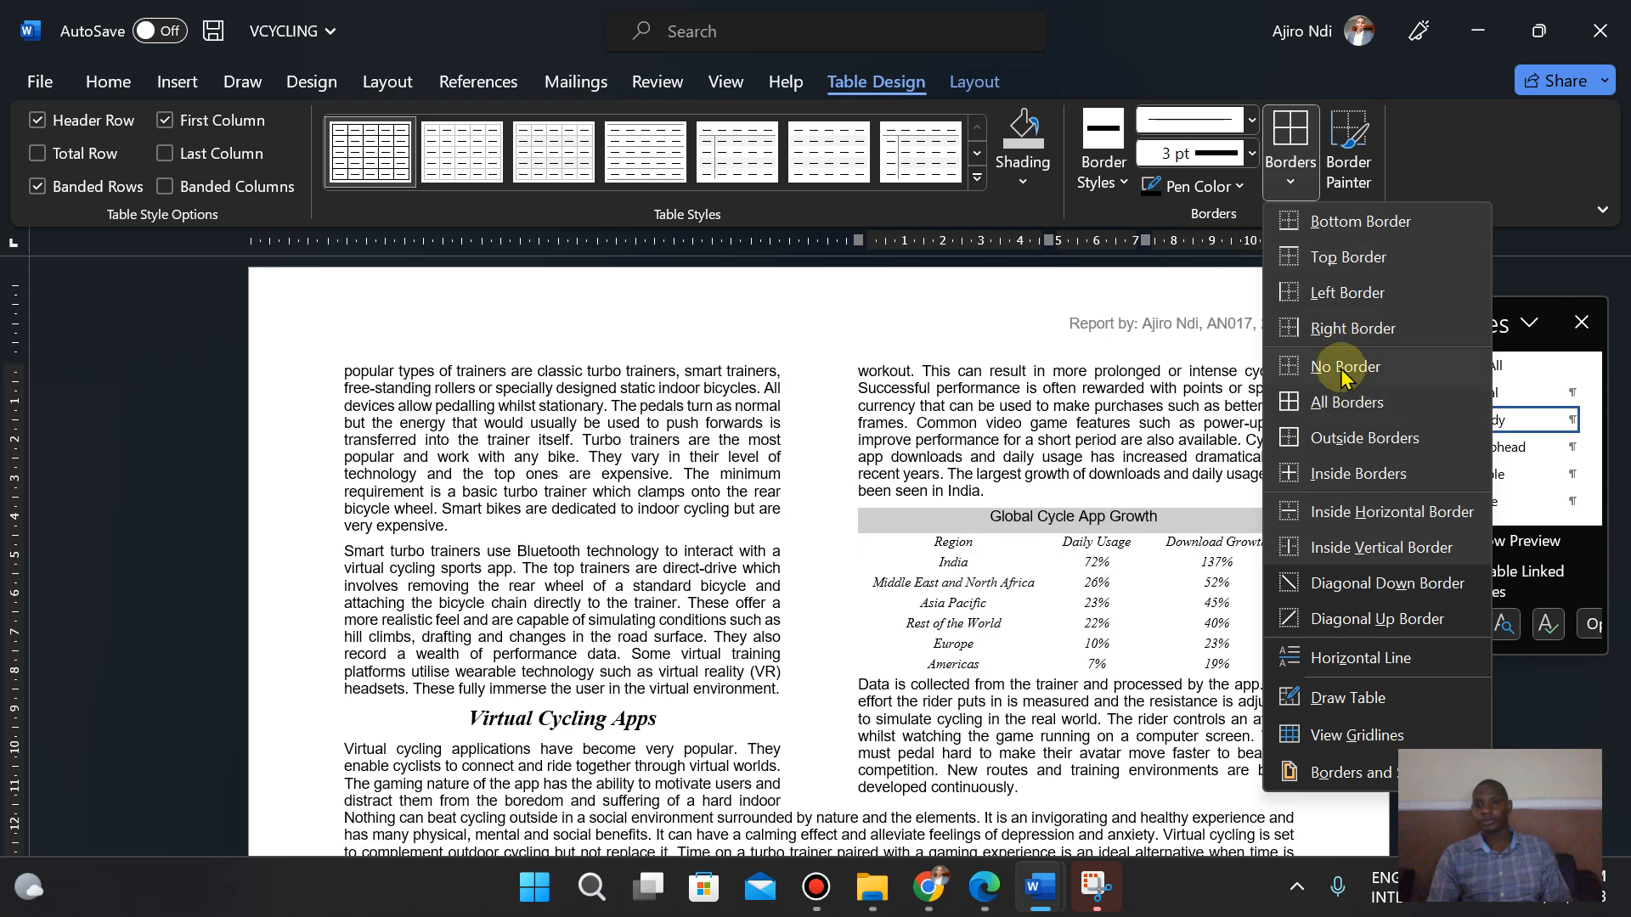
pyautogui.click(1342, 367)
pyautogui.click(1290, 177)
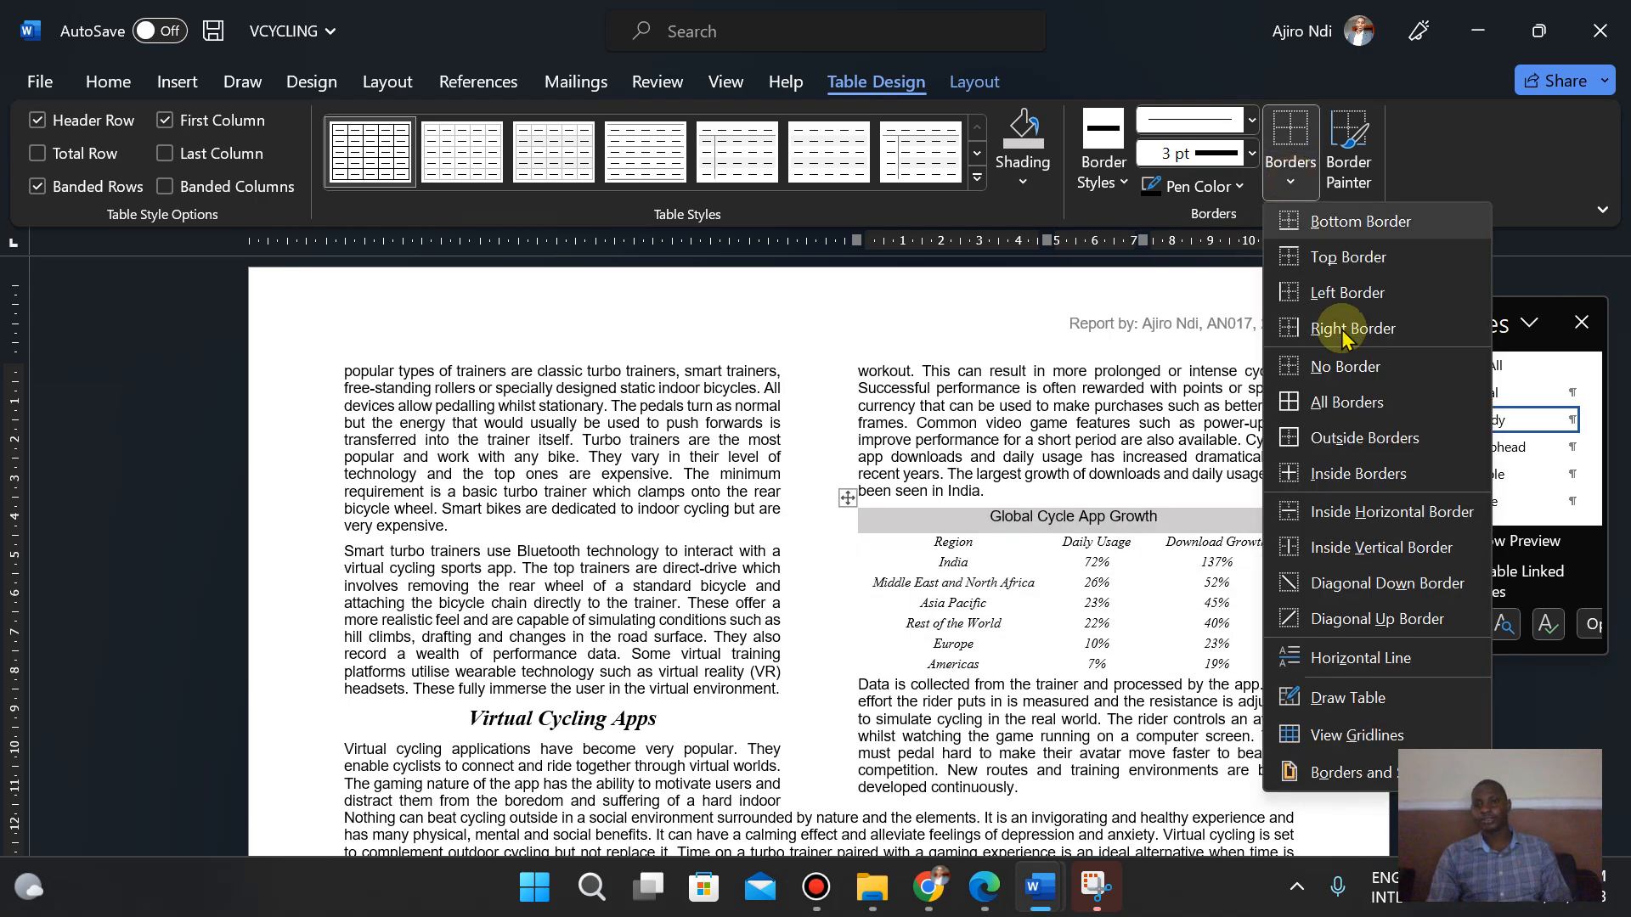
pyautogui.click(1358, 438)
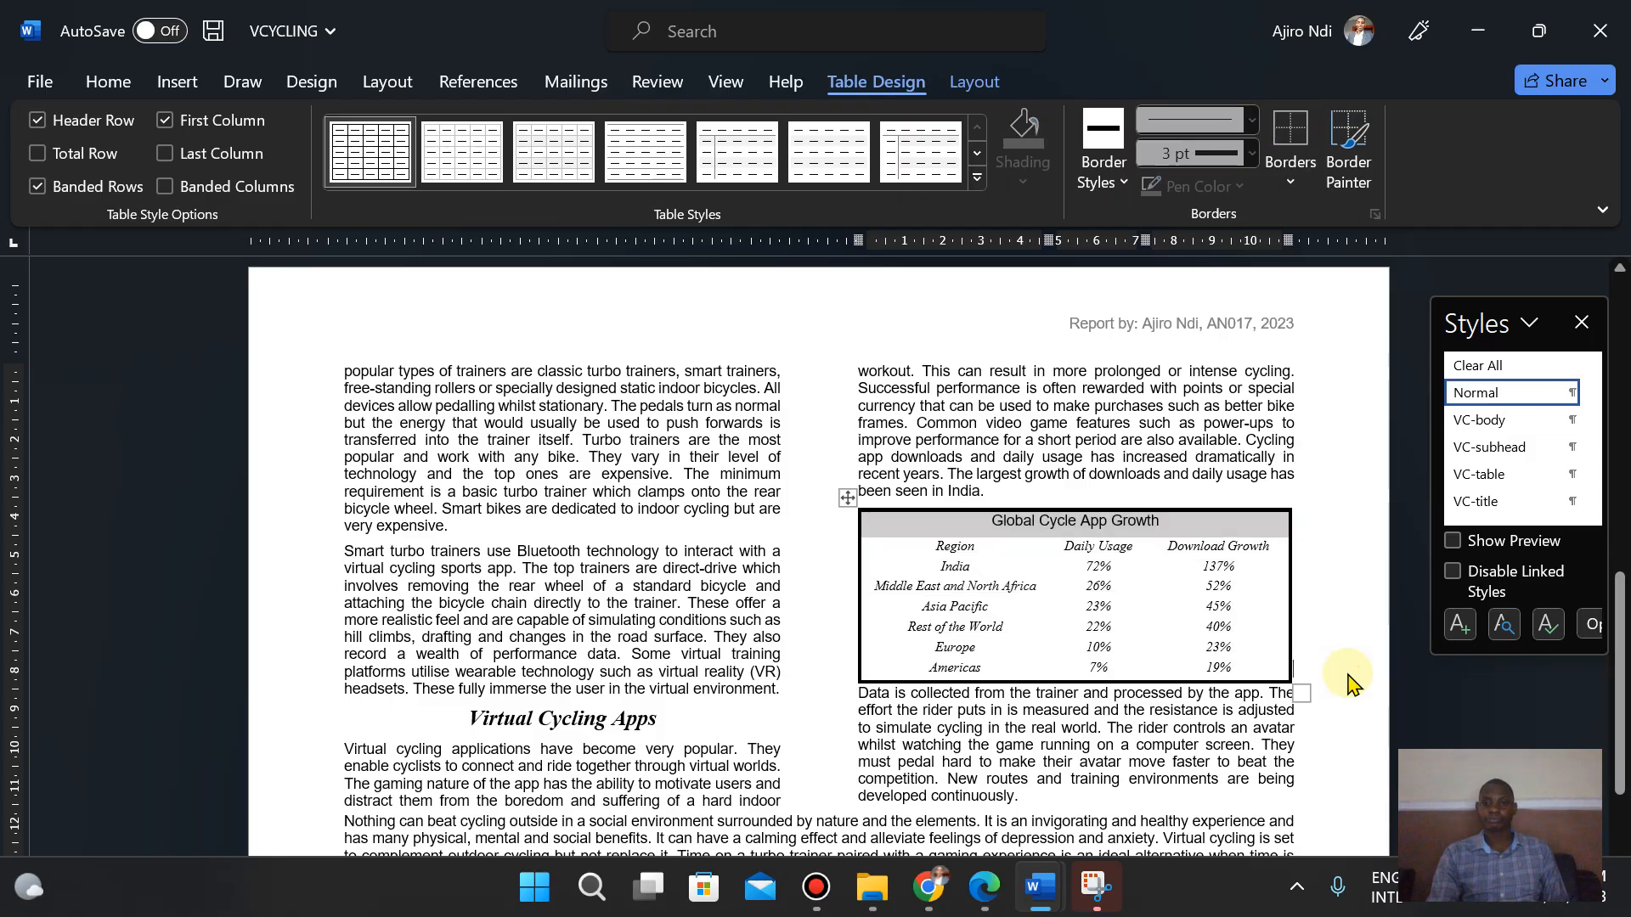
# - Compare the table with question 13's border and spacing requirements in the exam paper
pyautogui.click(986, 888)
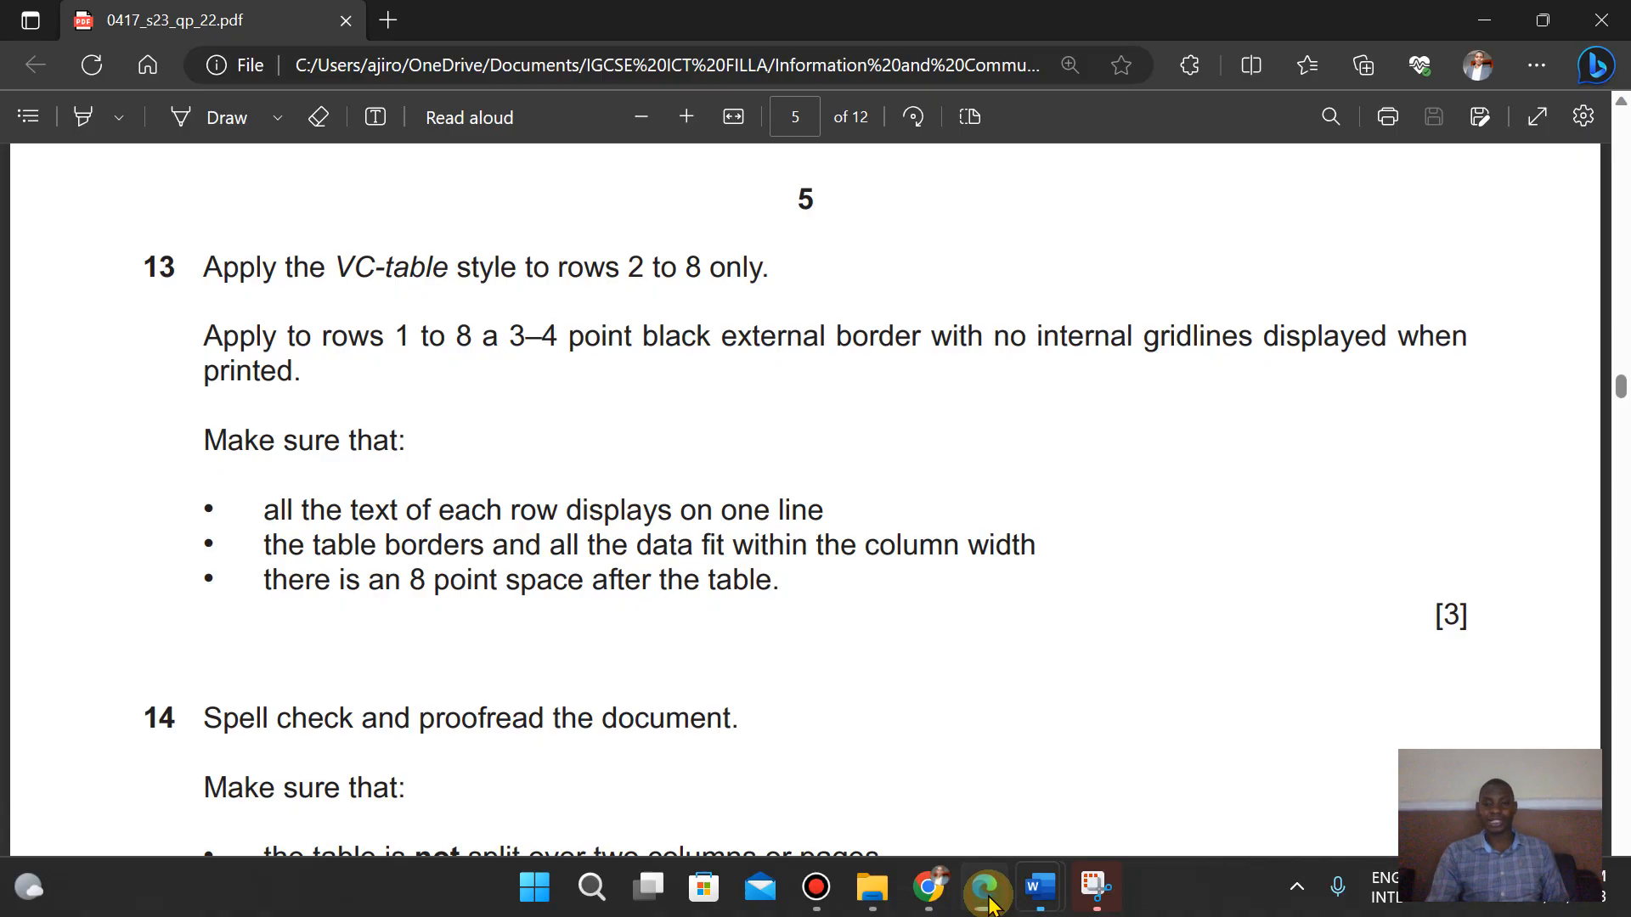
pyautogui.click(989, 900)
pyautogui.click(990, 901)
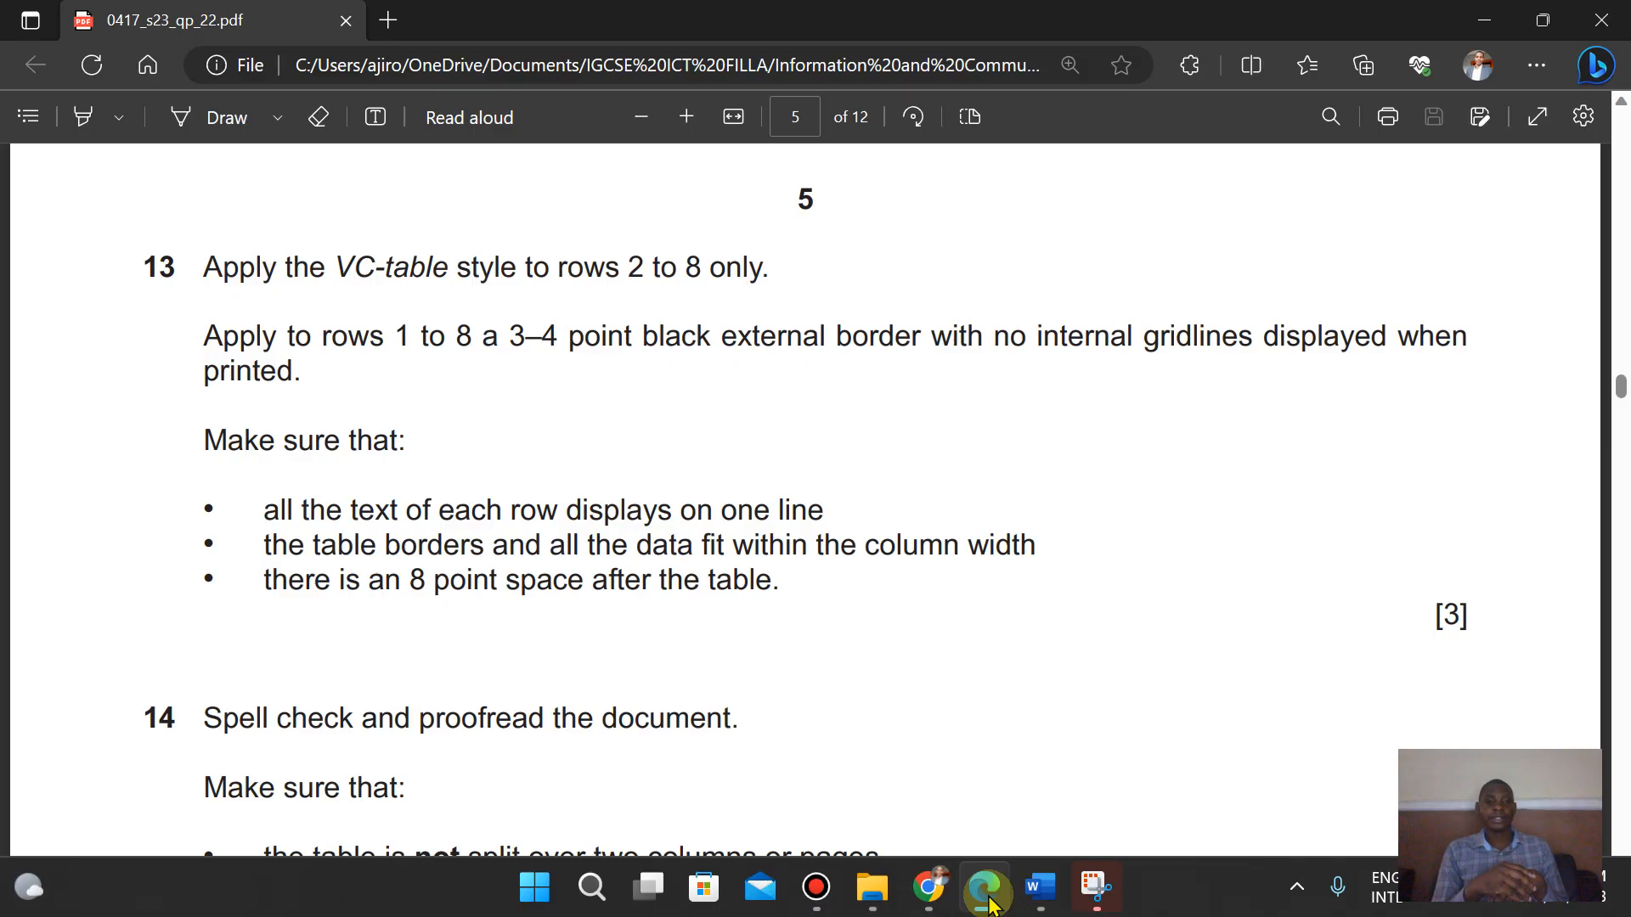
pyautogui.click(988, 902)
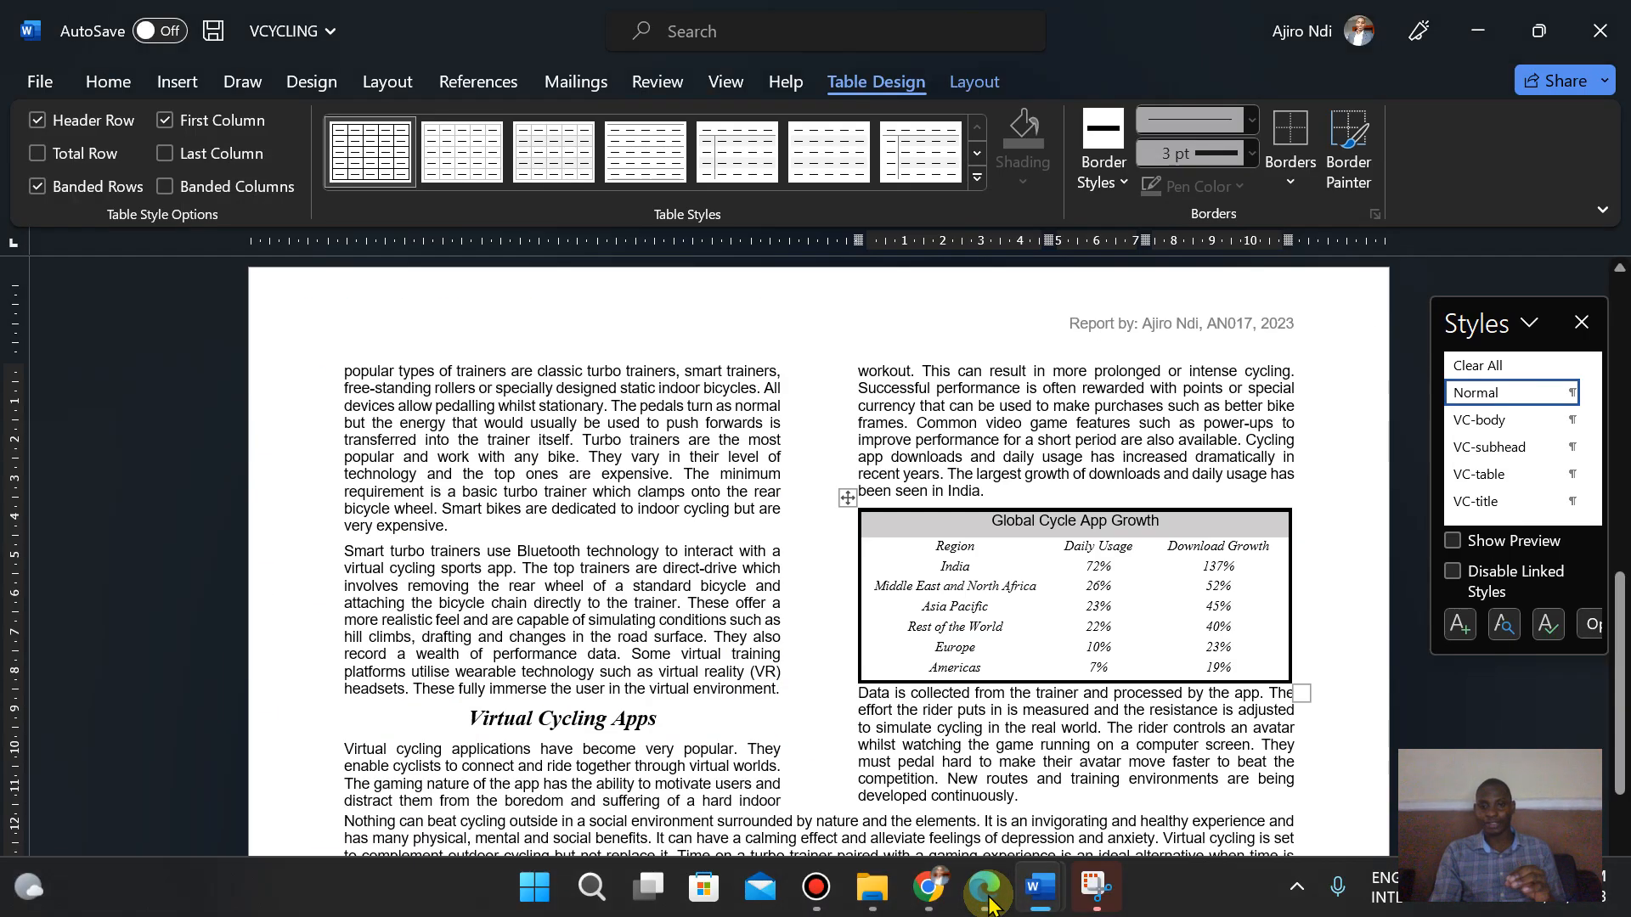
pyautogui.click(988, 902)
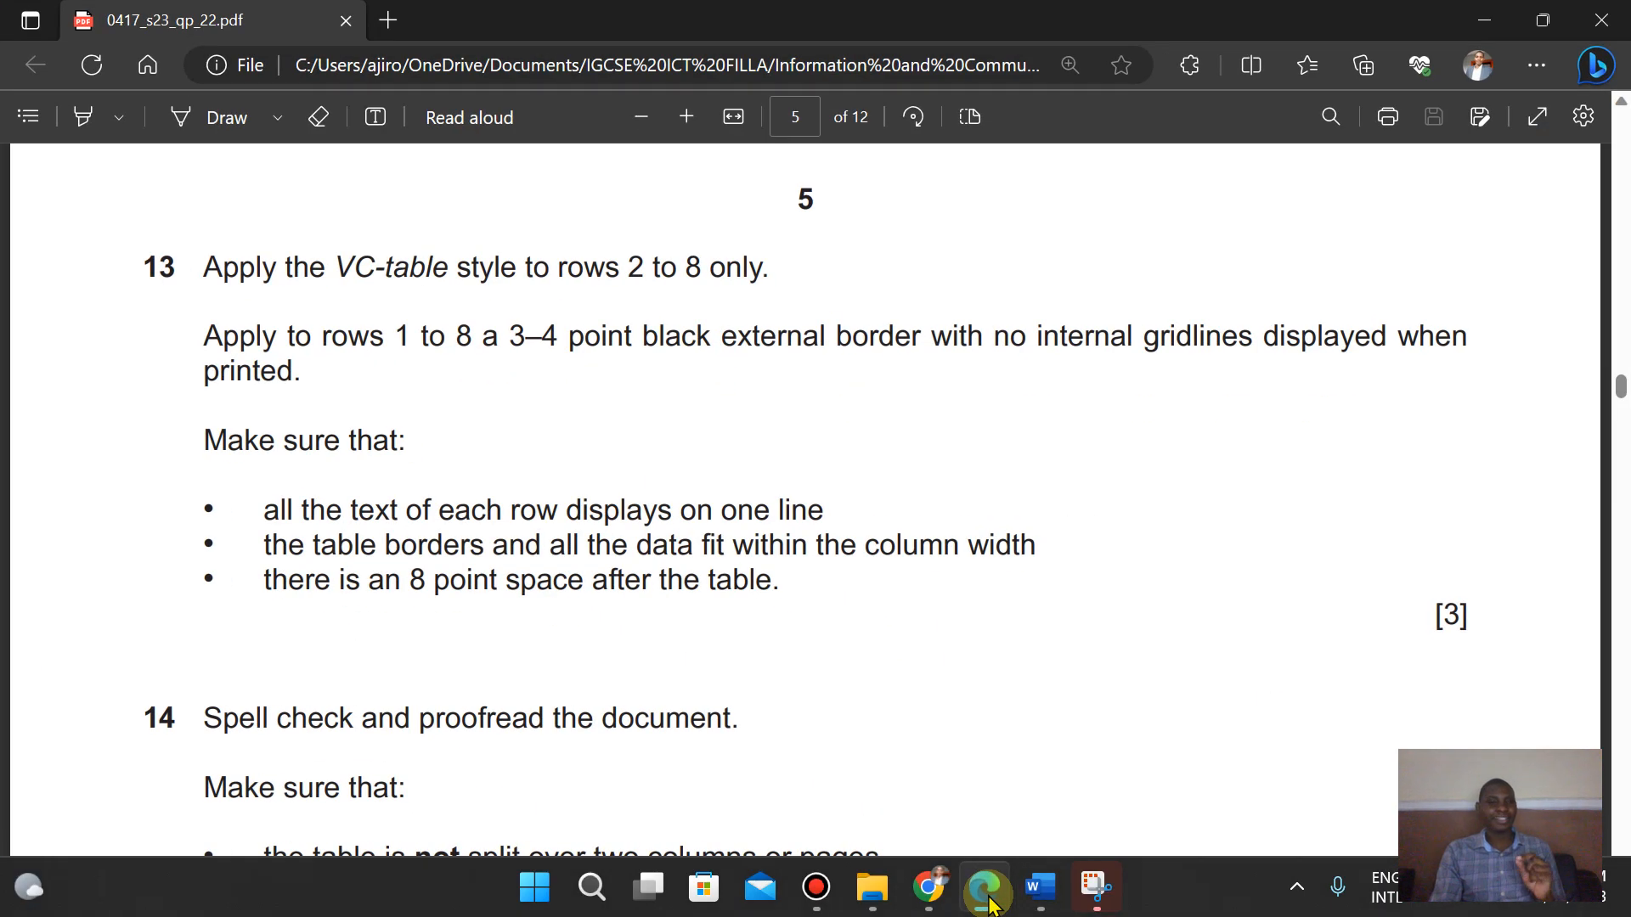
pyautogui.click(988, 903)
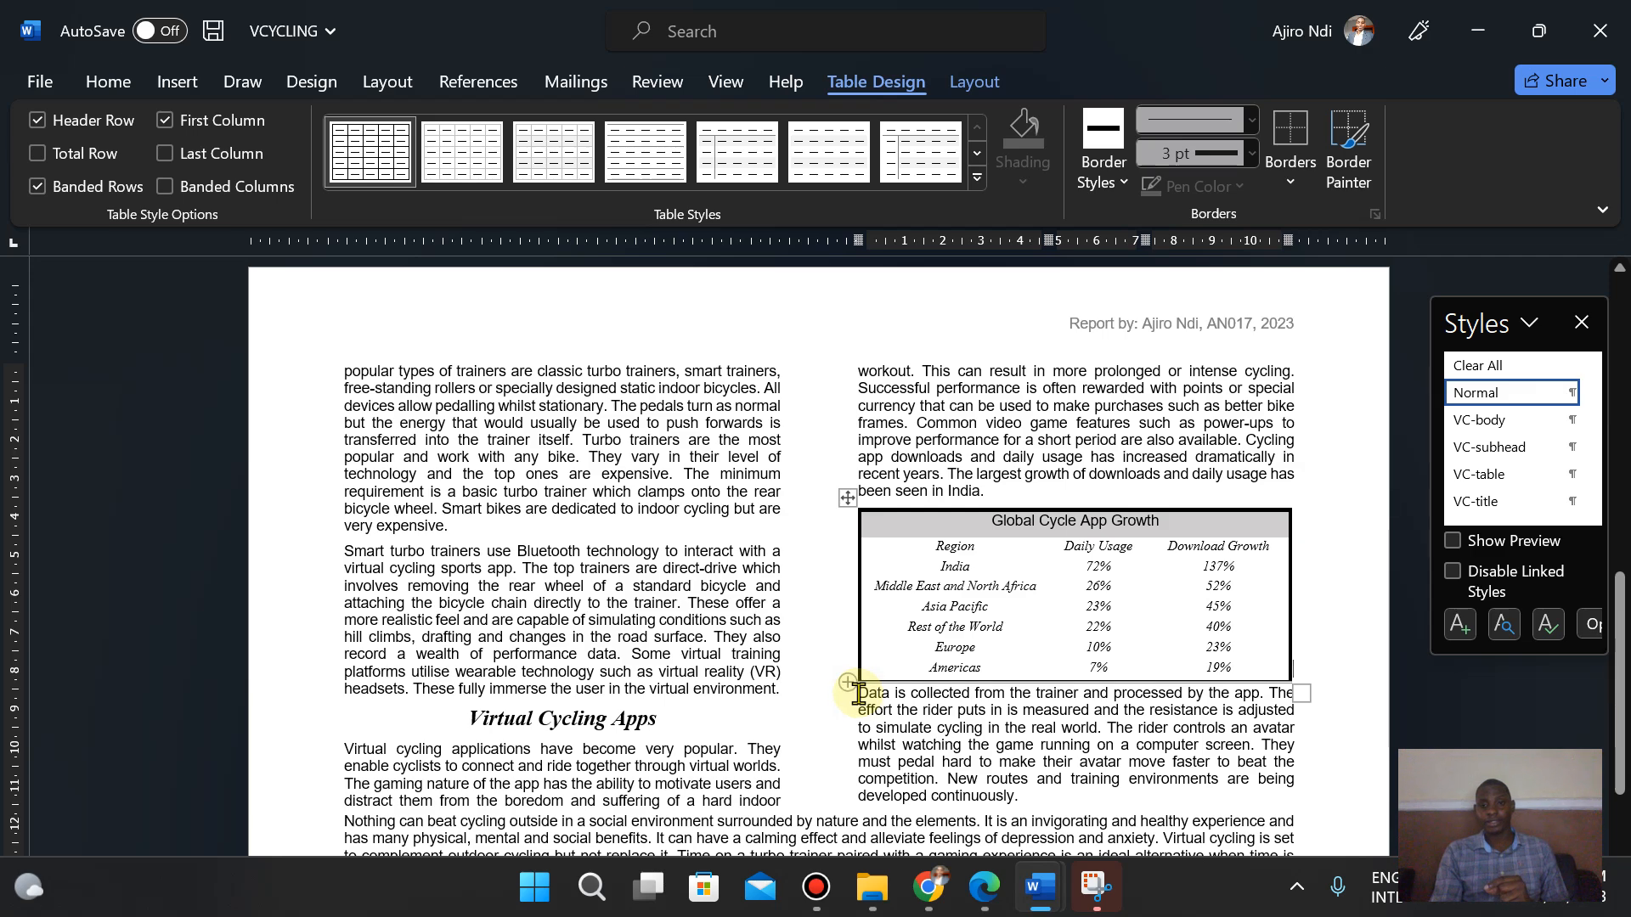
# - Insert an empty paragraph after the table, remove its space after, and reduce its font size to 8 pt
pyautogui.click(858, 698)
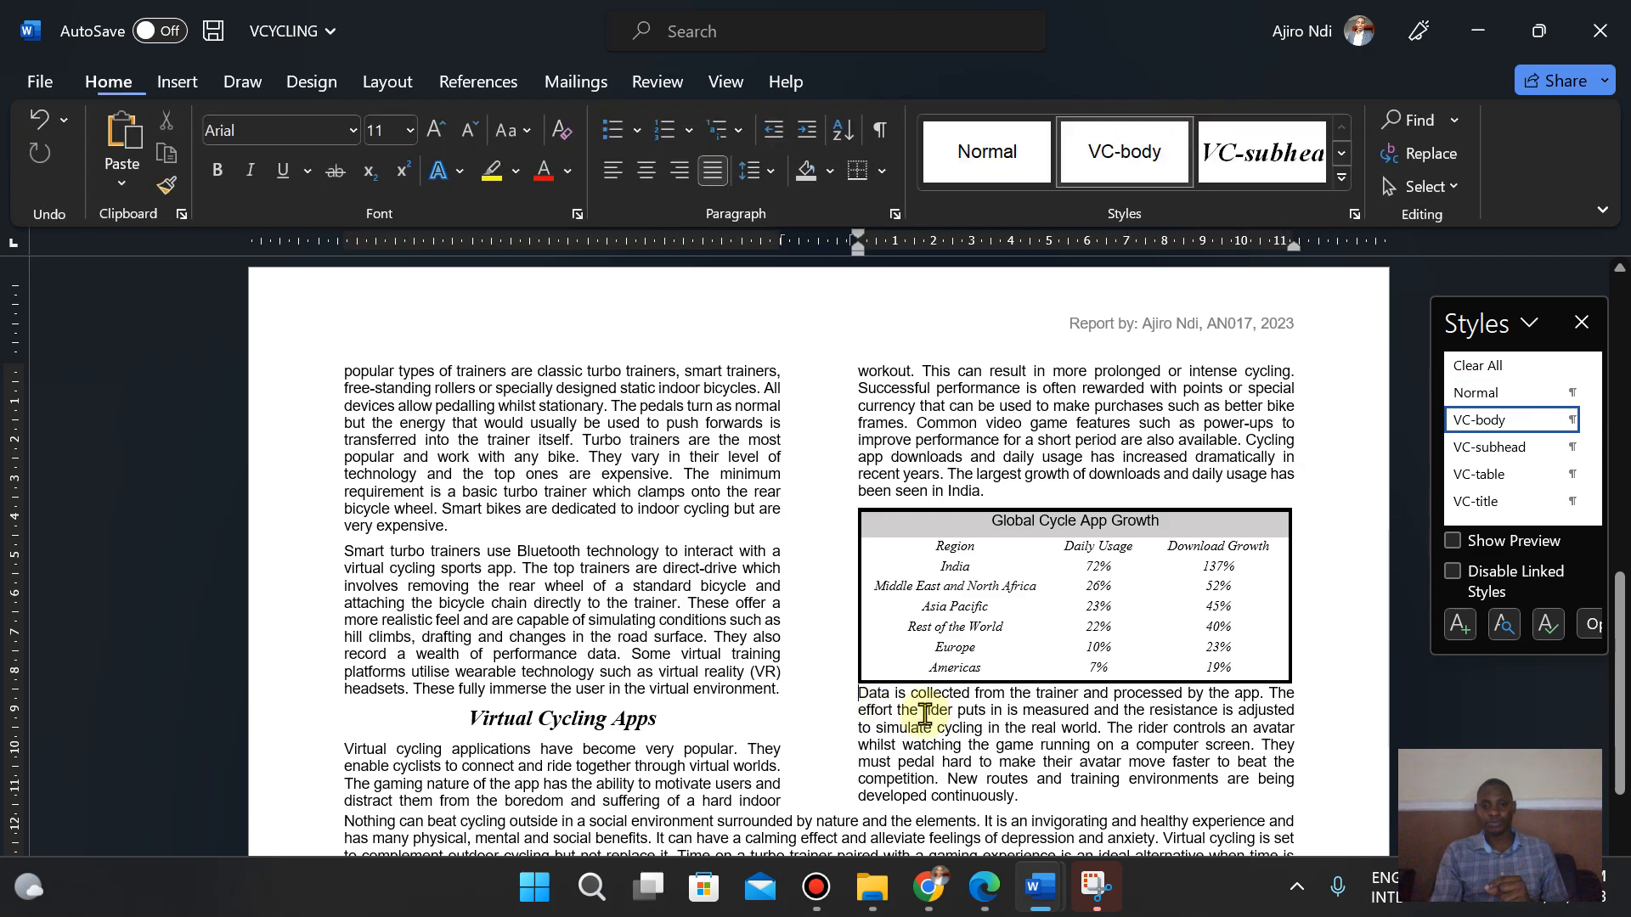
pyautogui.press('Return')
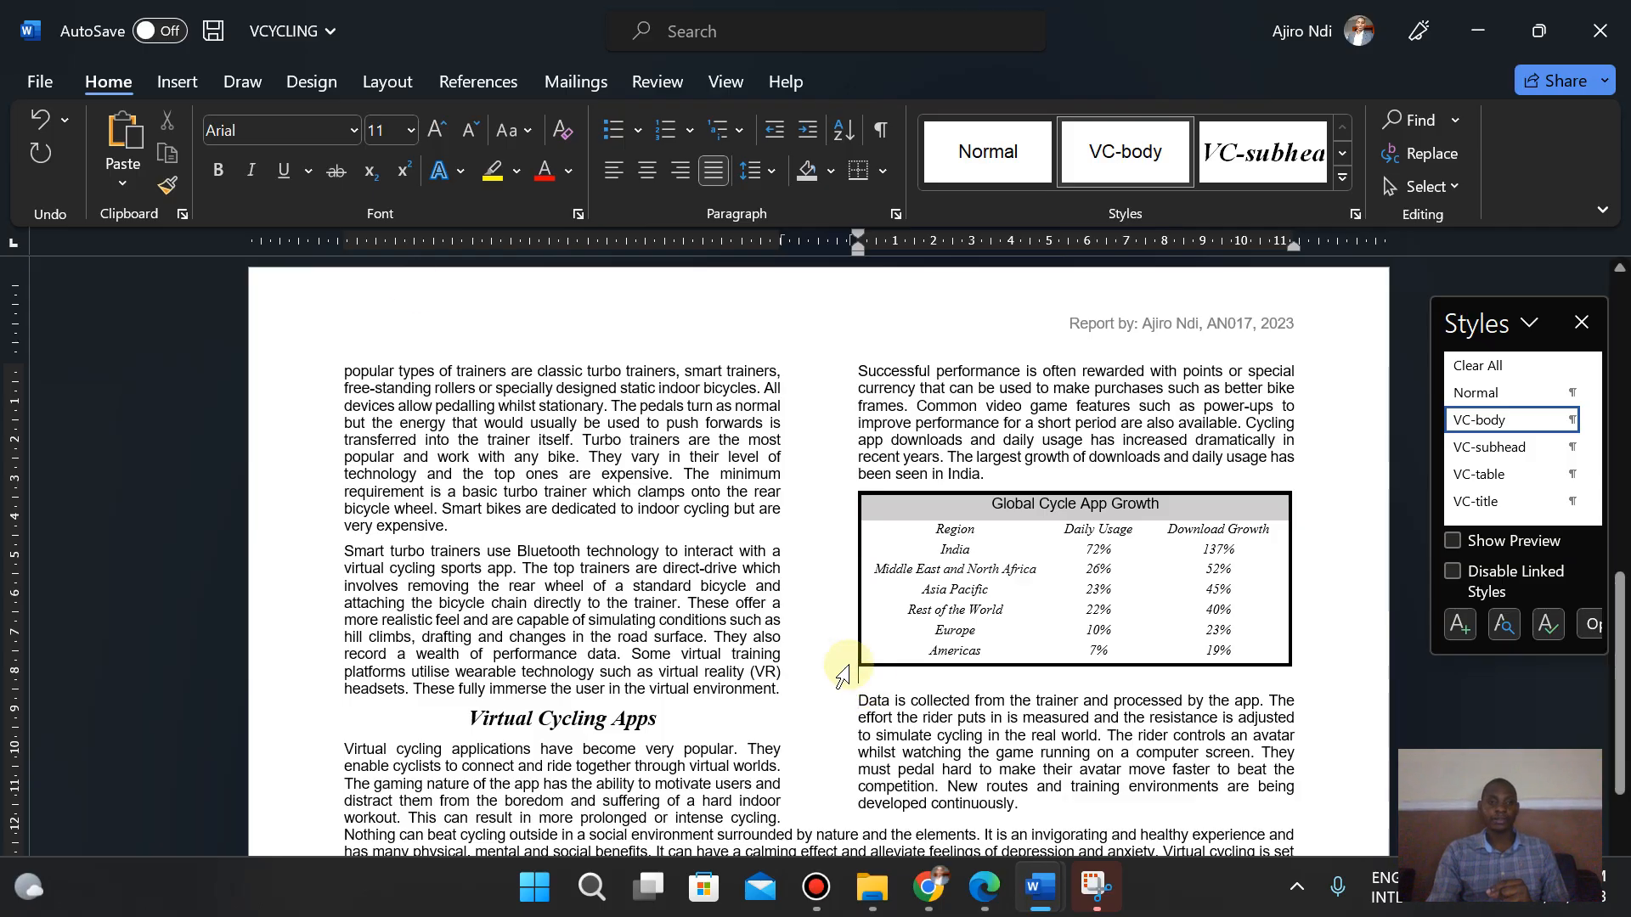
pyautogui.click(755, 176)
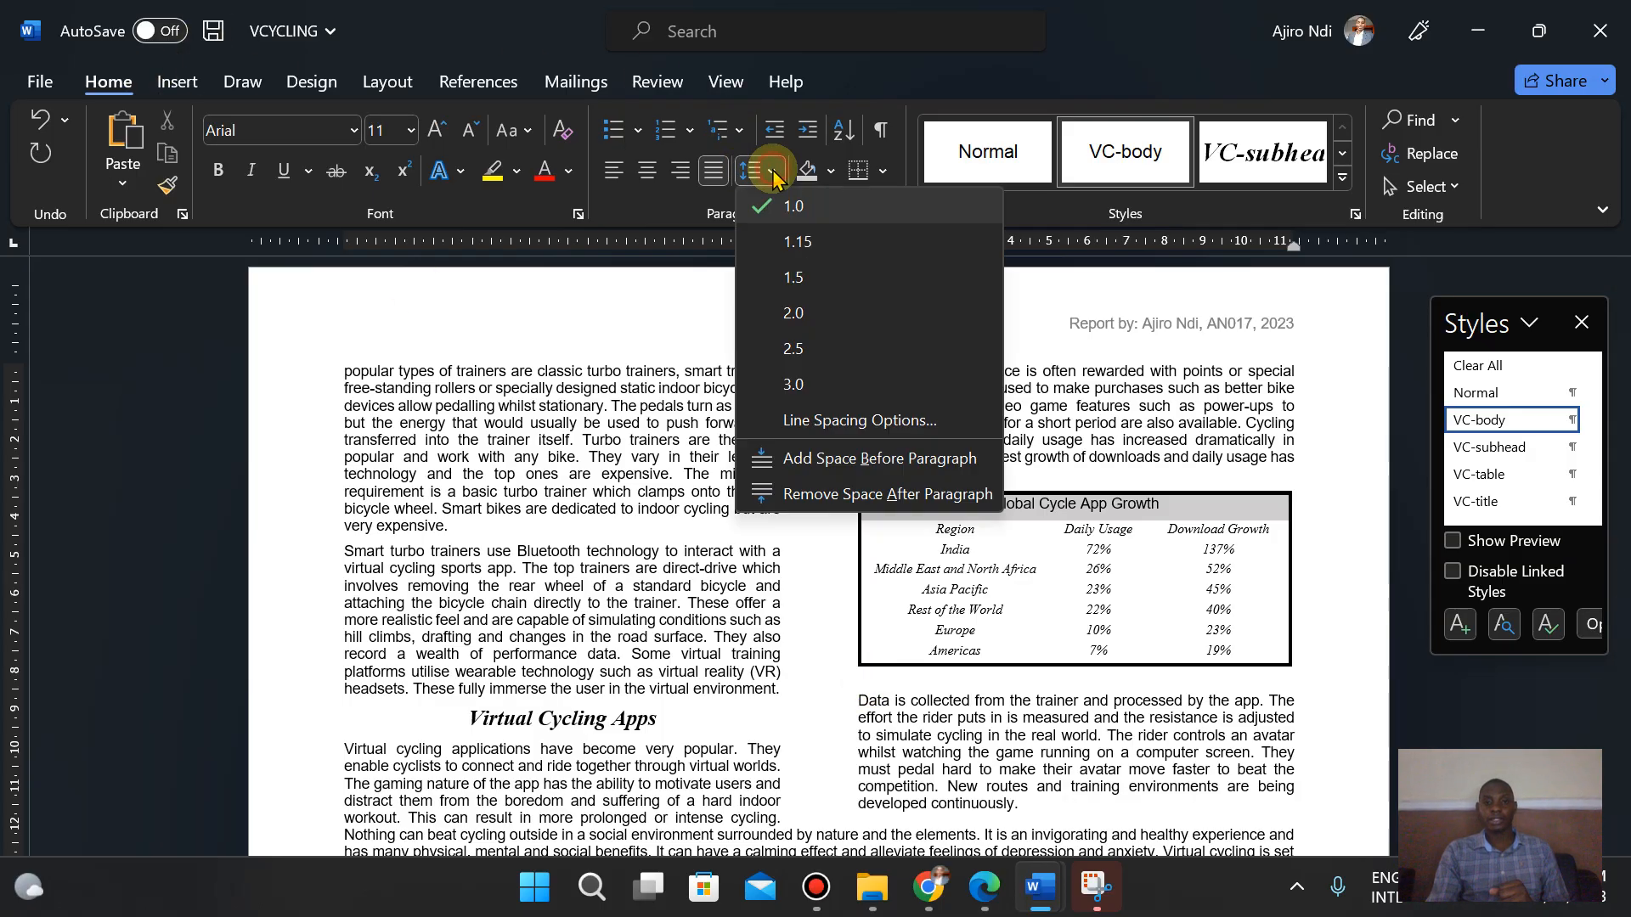
pyautogui.click(870, 495)
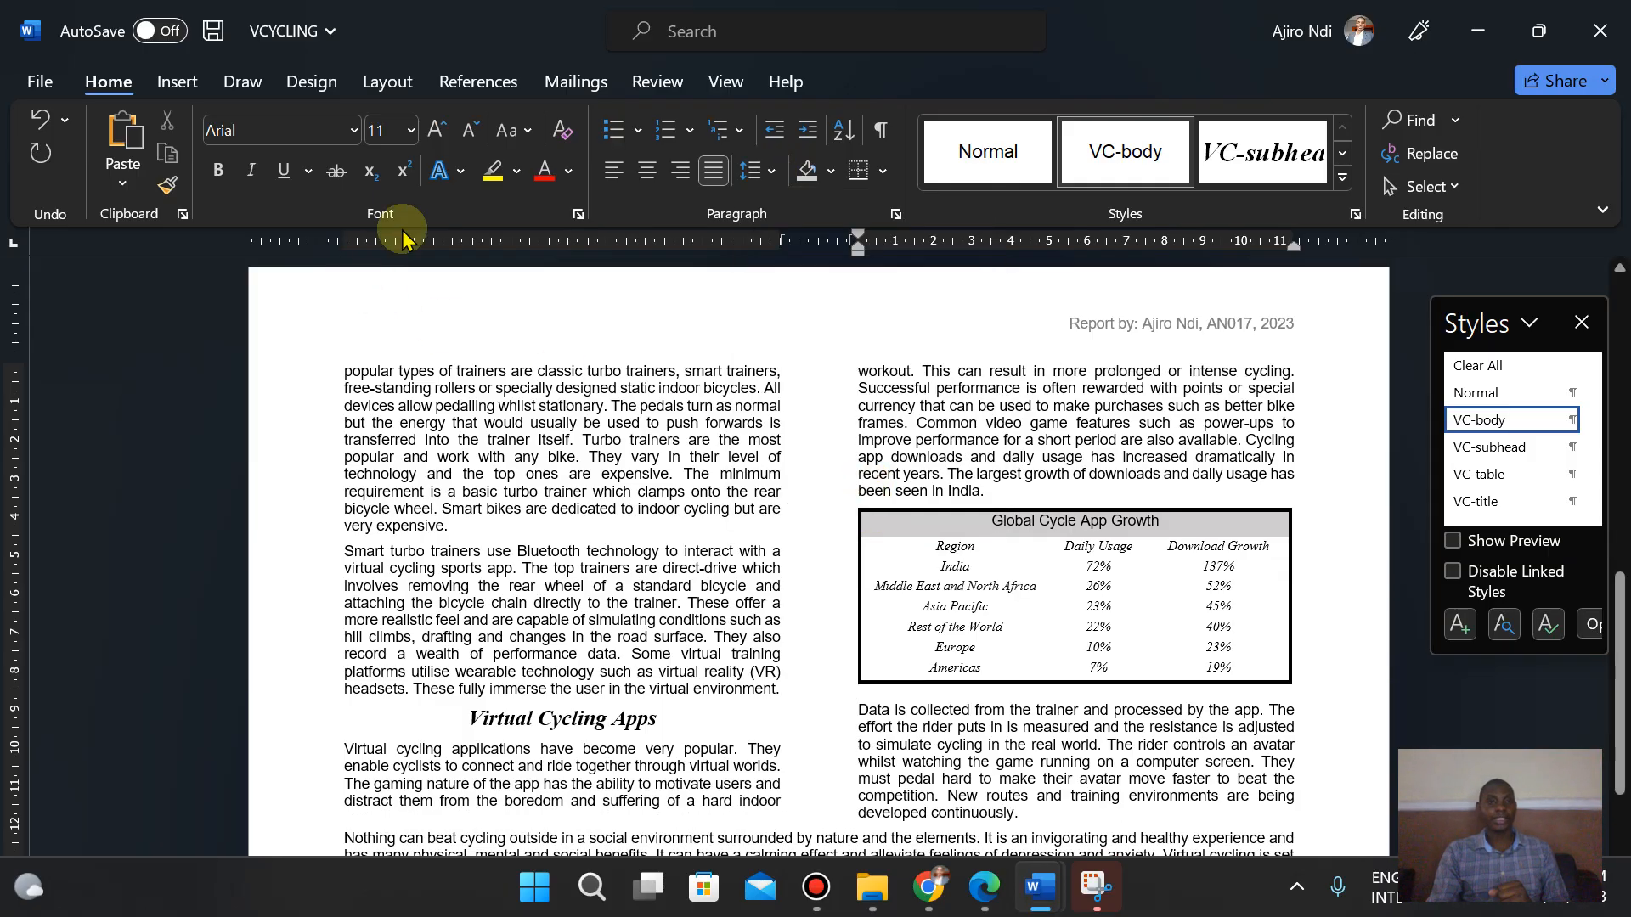
pyautogui.click(467, 146)
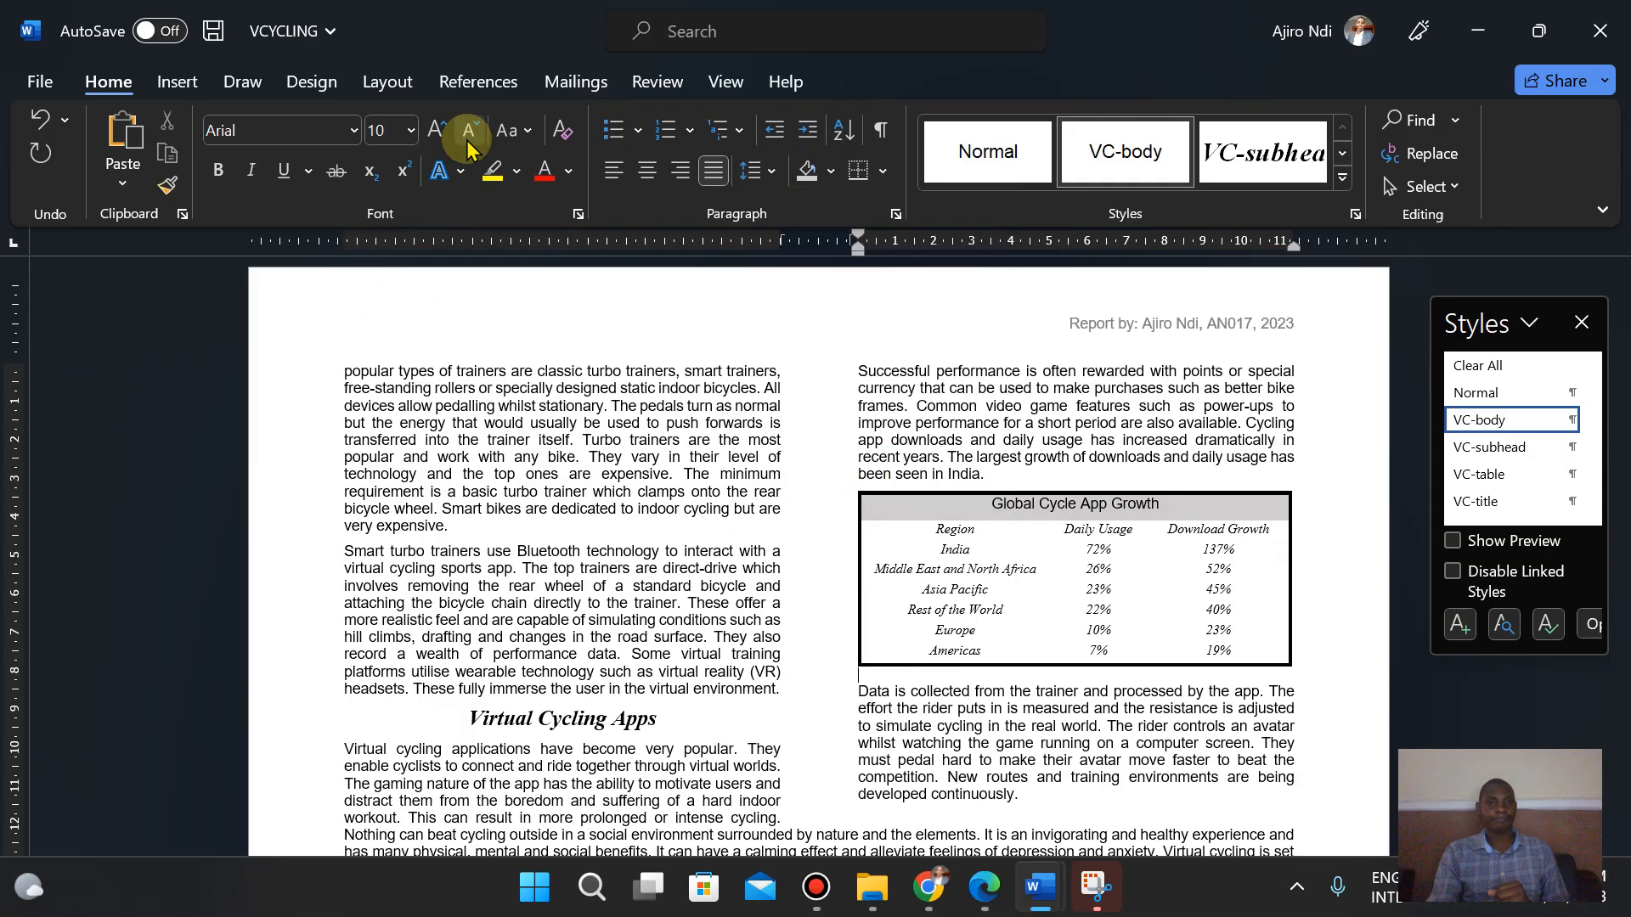
pyautogui.click(468, 146)
pyautogui.click(468, 146)
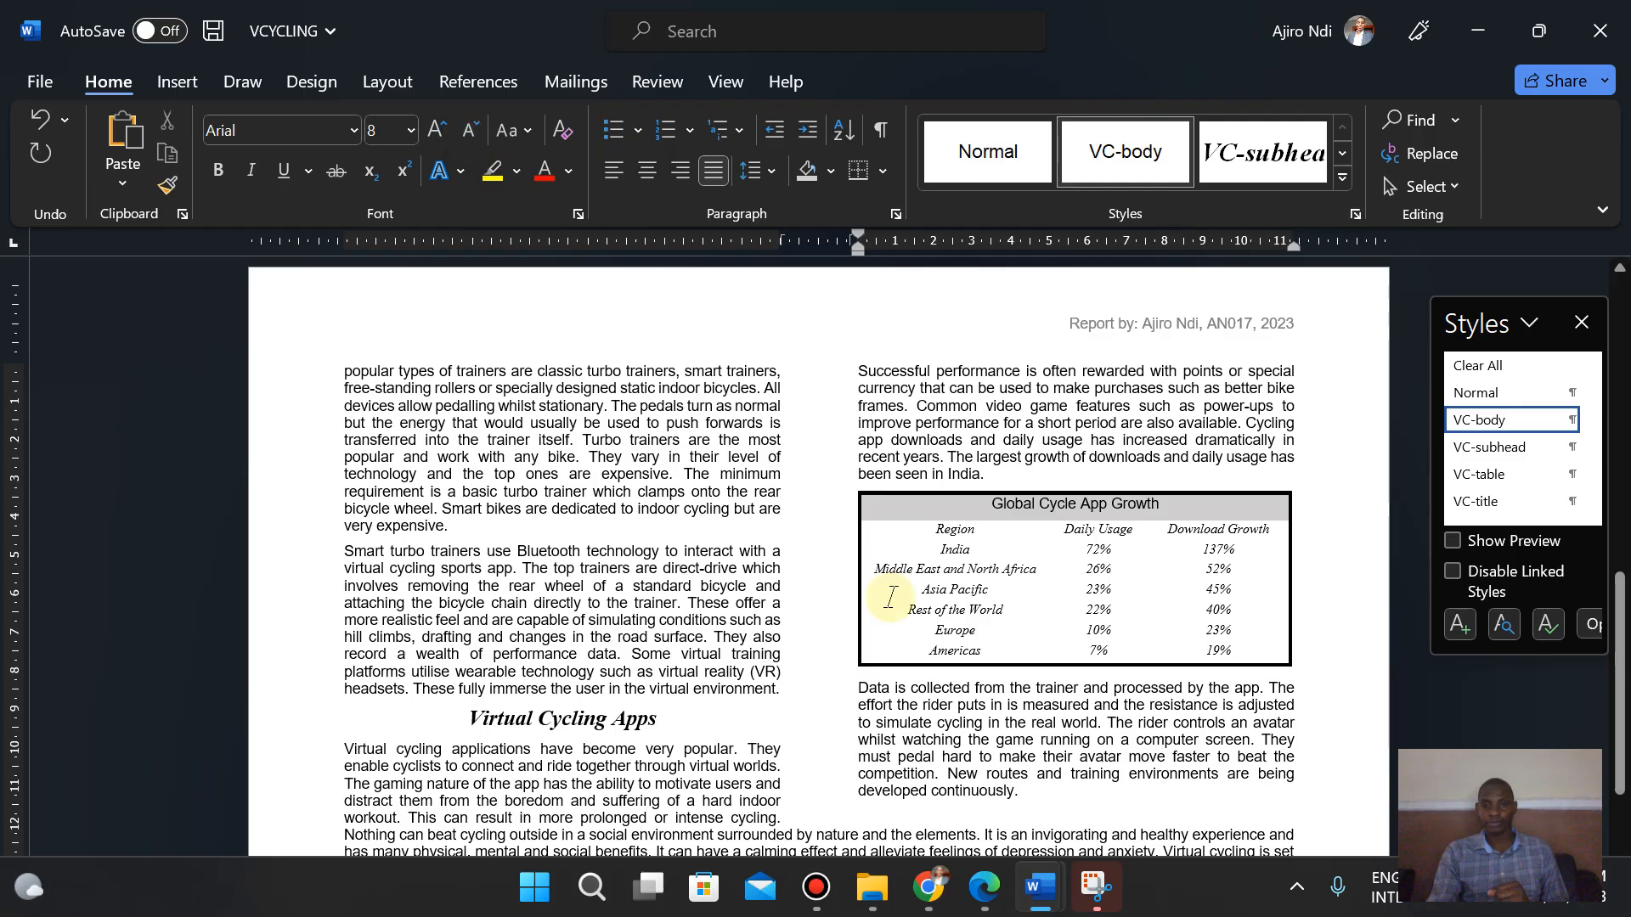
# - Read through the exam paper's table and proofreading instructions for questions 10 to 14
pyautogui.click(983, 887)
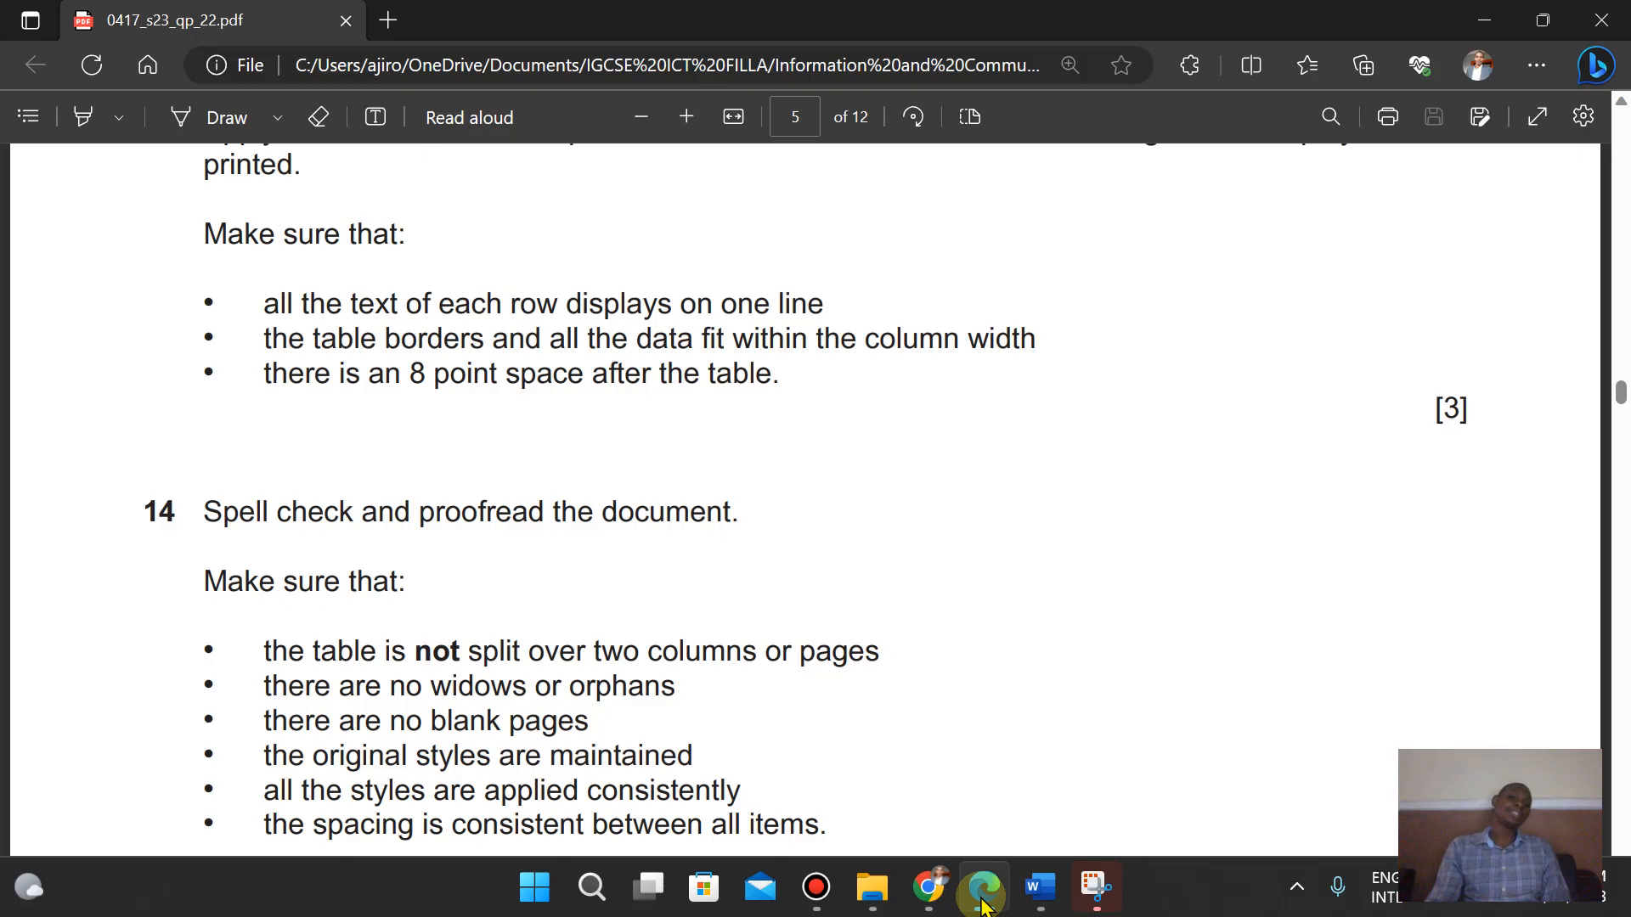
pyautogui.press('Up')
pyautogui.press('Up')
pyautogui.press('Up')
pyautogui.press('Up')
pyautogui.press('Up')
pyautogui.press('Up')
pyautogui.press('Up')
pyautogui.press('Up')
pyautogui.press('Up')
pyautogui.press('Up')
pyautogui.press('Up')
pyautogui.press('Up')
pyautogui.press('Up')
pyautogui.press('Up')
pyautogui.press('Up')
pyautogui.press('Up')
pyautogui.press('Up')
pyautogui.press('Up')
pyautogui.press('Up')
pyautogui.press('Up')
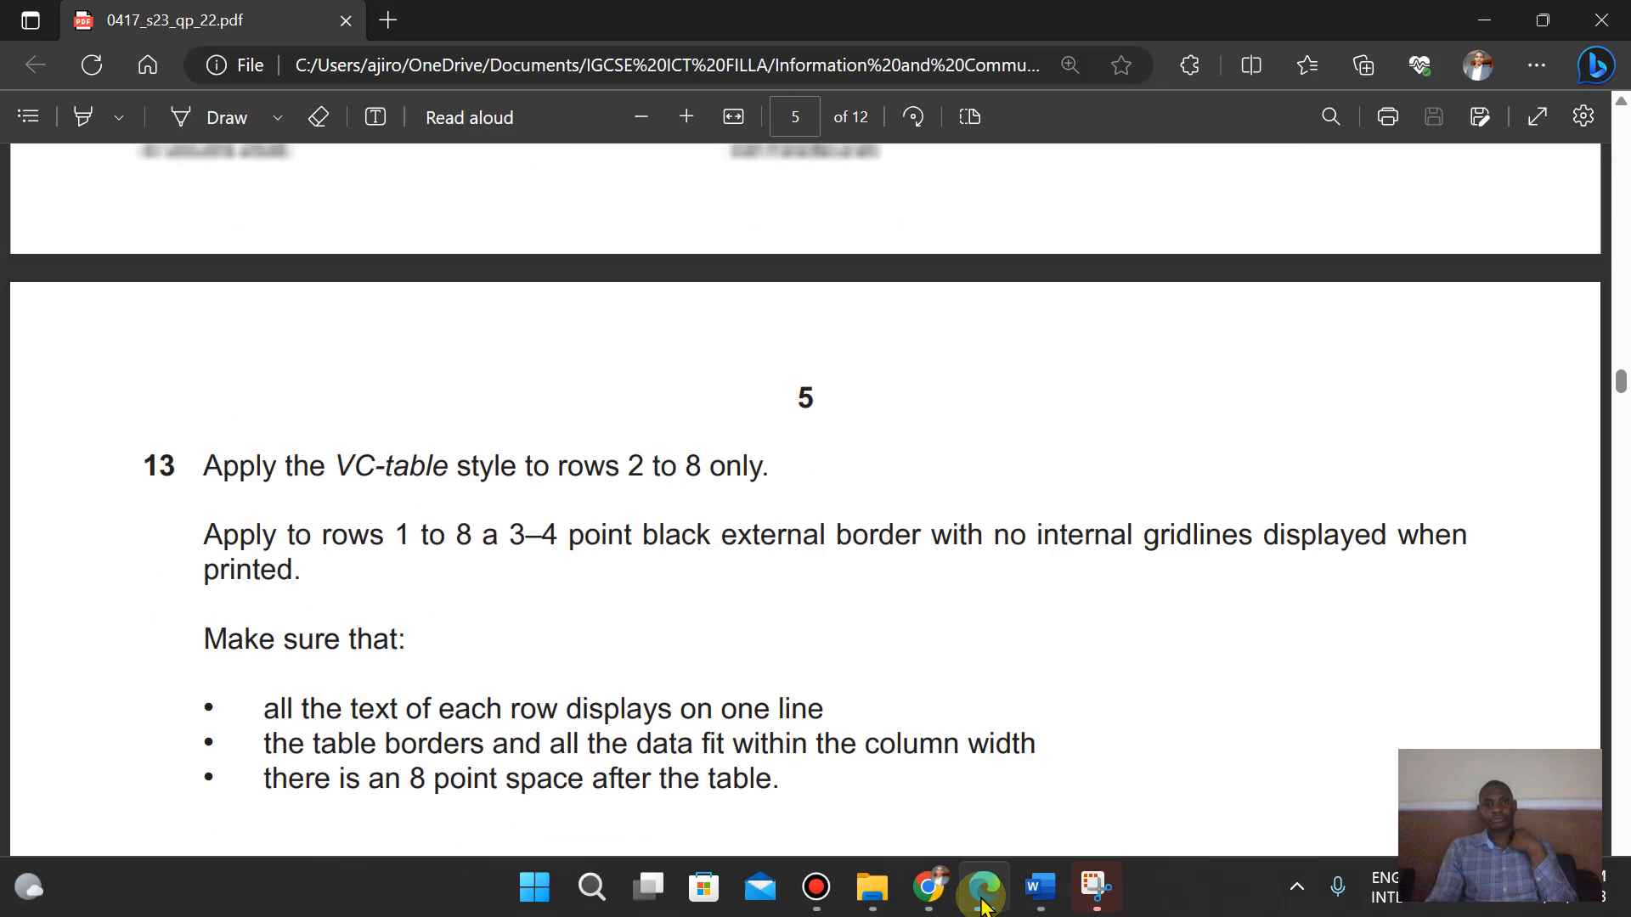
pyautogui.press('Up')
pyautogui.press('Up')
pyautogui.press('Up')
pyautogui.press('Up')
pyautogui.press('Up')
pyautogui.press('Up')
pyautogui.press('Up')
pyautogui.press('Up')
pyautogui.press('Up')
pyautogui.press('Up')
pyautogui.press('Up')
pyautogui.press('Up')
pyautogui.press('Up')
pyautogui.press('Up')
pyautogui.press('Up')
pyautogui.press('Up')
pyautogui.press('Up')
pyautogui.press('Up')
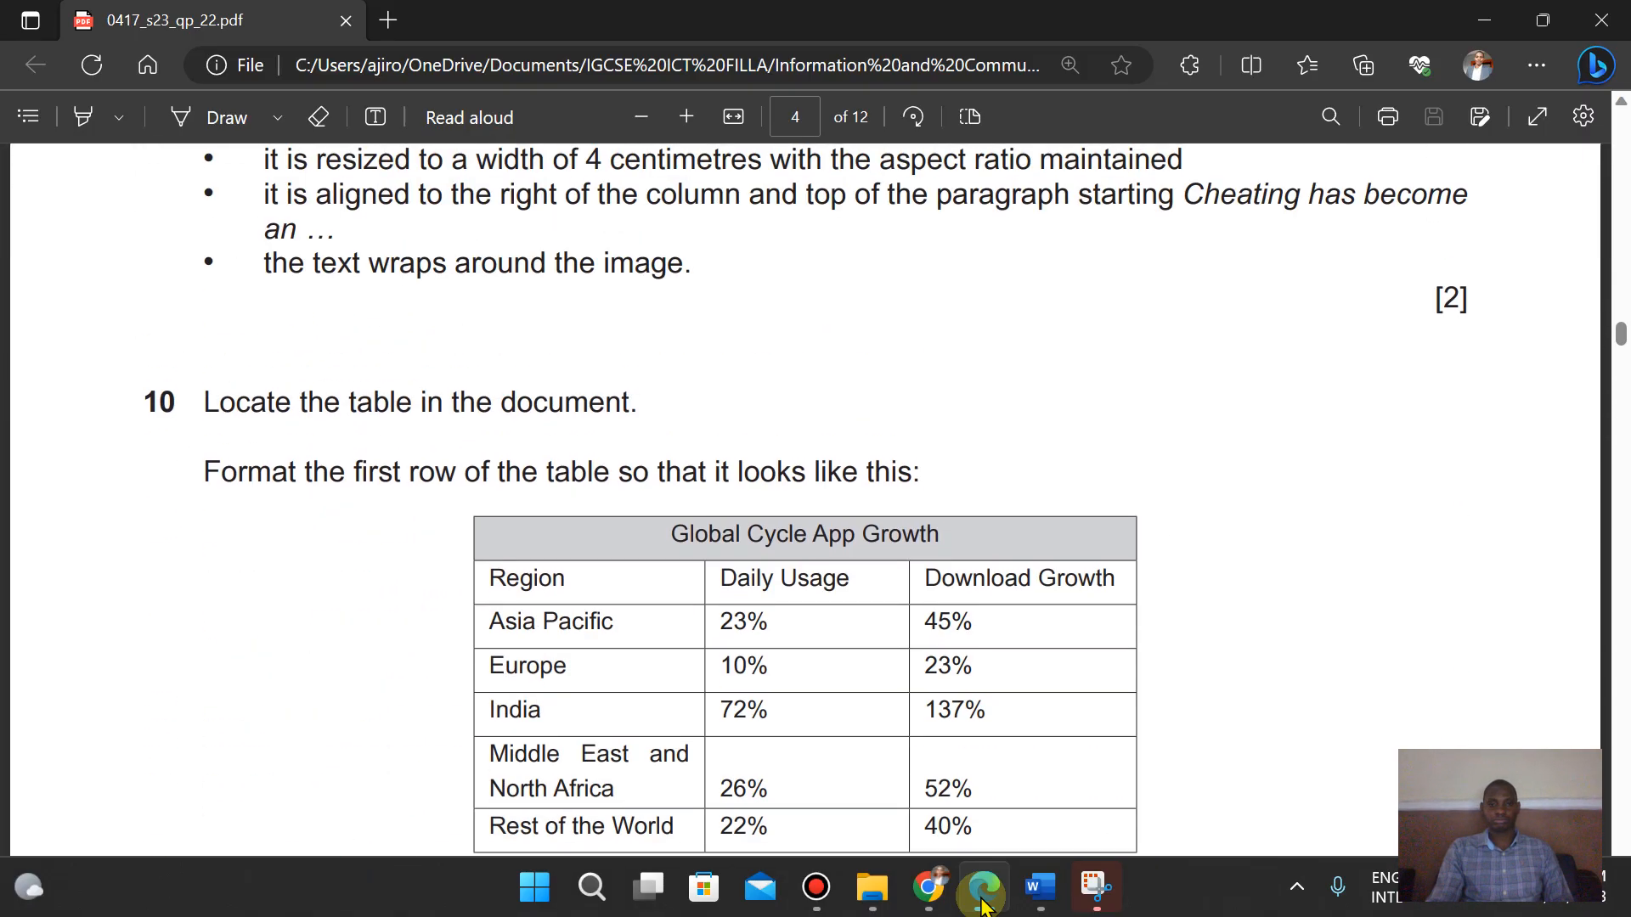
pyautogui.press('Down')
pyautogui.press('Down')
pyautogui.press('Down')
pyautogui.press('Down')
pyautogui.press('Down')
pyautogui.press('Down')
pyautogui.press('Down')
pyautogui.press('Down')
pyautogui.press('Down')
pyautogui.press('Down')
pyautogui.press('Down')
pyautogui.press('Down')
pyautogui.press('Down')
pyautogui.press('Down')
pyautogui.press('Down')
pyautogui.press('Down')
pyautogui.press('Down')
pyautogui.press('Down')
pyautogui.press('Down')
pyautogui.press('Down')
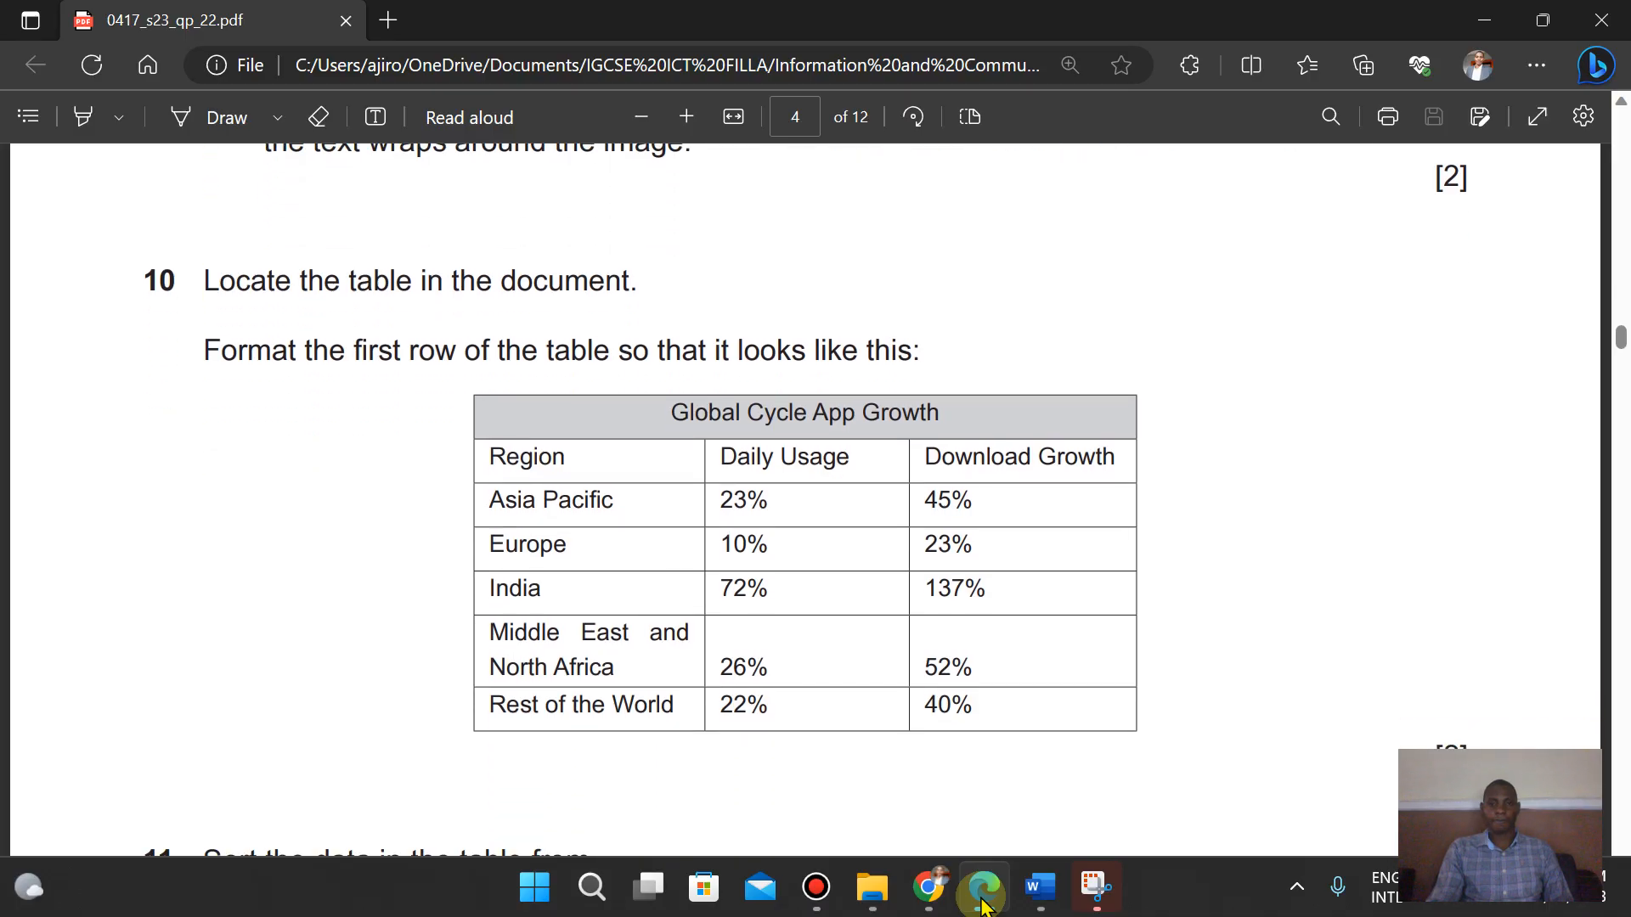
pyautogui.press('Down')
pyautogui.press('Down')
pyautogui.press('Down')
pyautogui.press('Down')
pyautogui.press('Down')
pyautogui.press('Down')
pyautogui.press('Down')
pyautogui.press('Down')
pyautogui.press('Down')
pyautogui.press('Down')
pyautogui.press('Down')
pyautogui.press('Down')
pyautogui.press('Down')
pyautogui.press('Down')
pyautogui.press('Down')
pyautogui.press('Down')
pyautogui.press('Down')
pyautogui.press('Down')
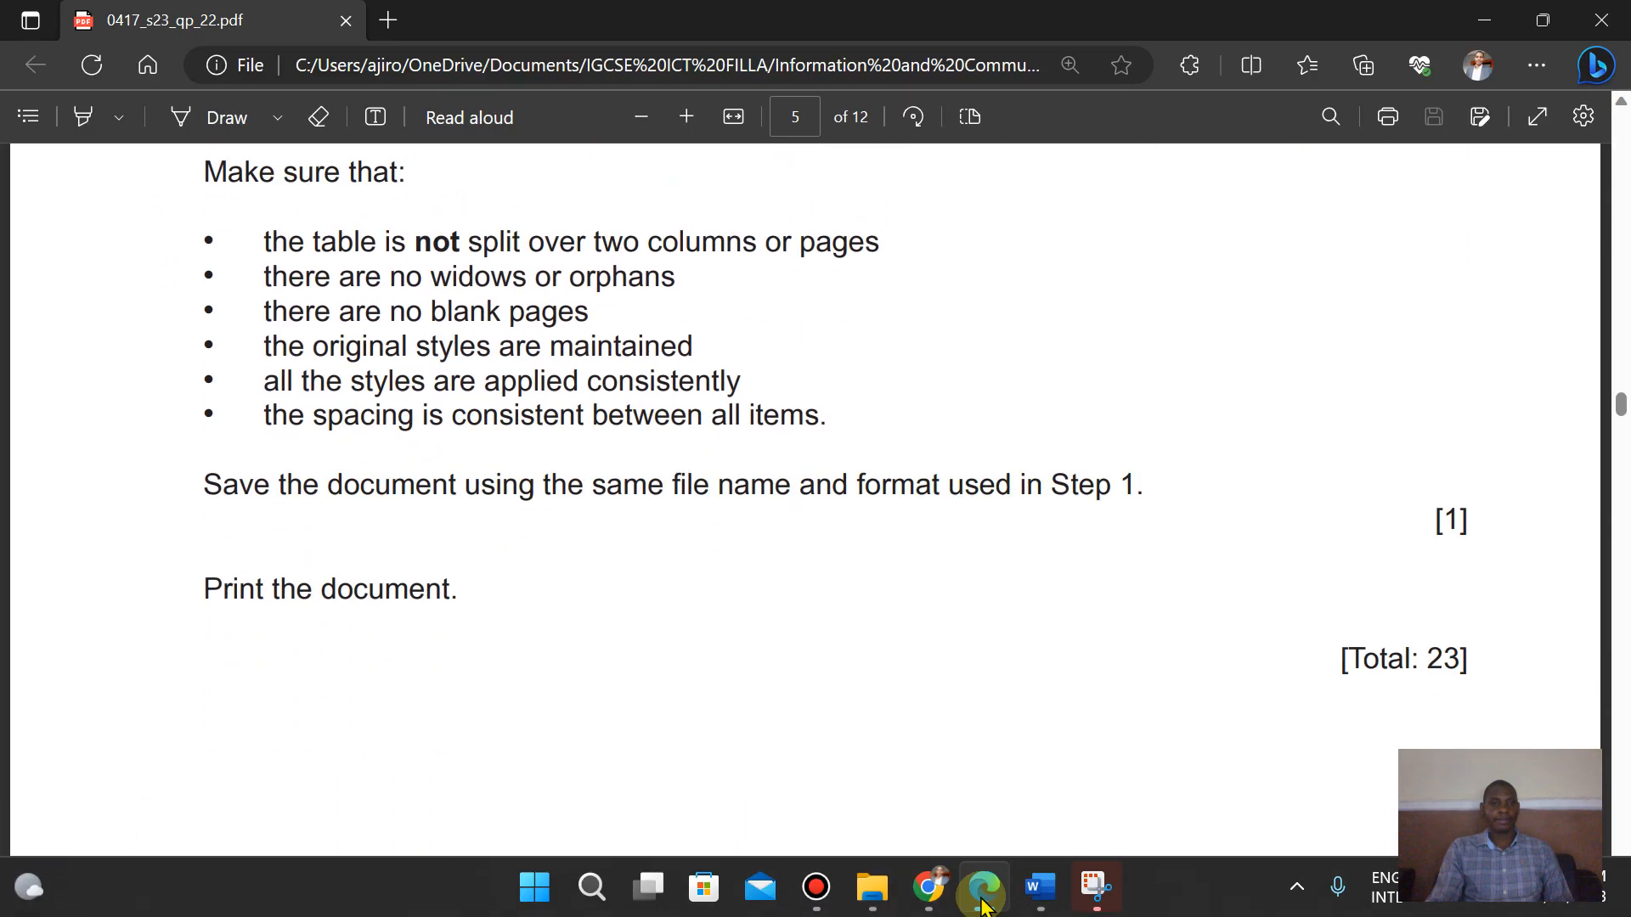
pyautogui.press('Up')
pyautogui.press('Up')
pyautogui.press('Up')
pyautogui.press('Up')
pyautogui.press('Up')
pyautogui.press('Up')
pyautogui.press('Up')
pyautogui.press('Up')
pyautogui.press('Up')
pyautogui.moveTo(1041, 900)
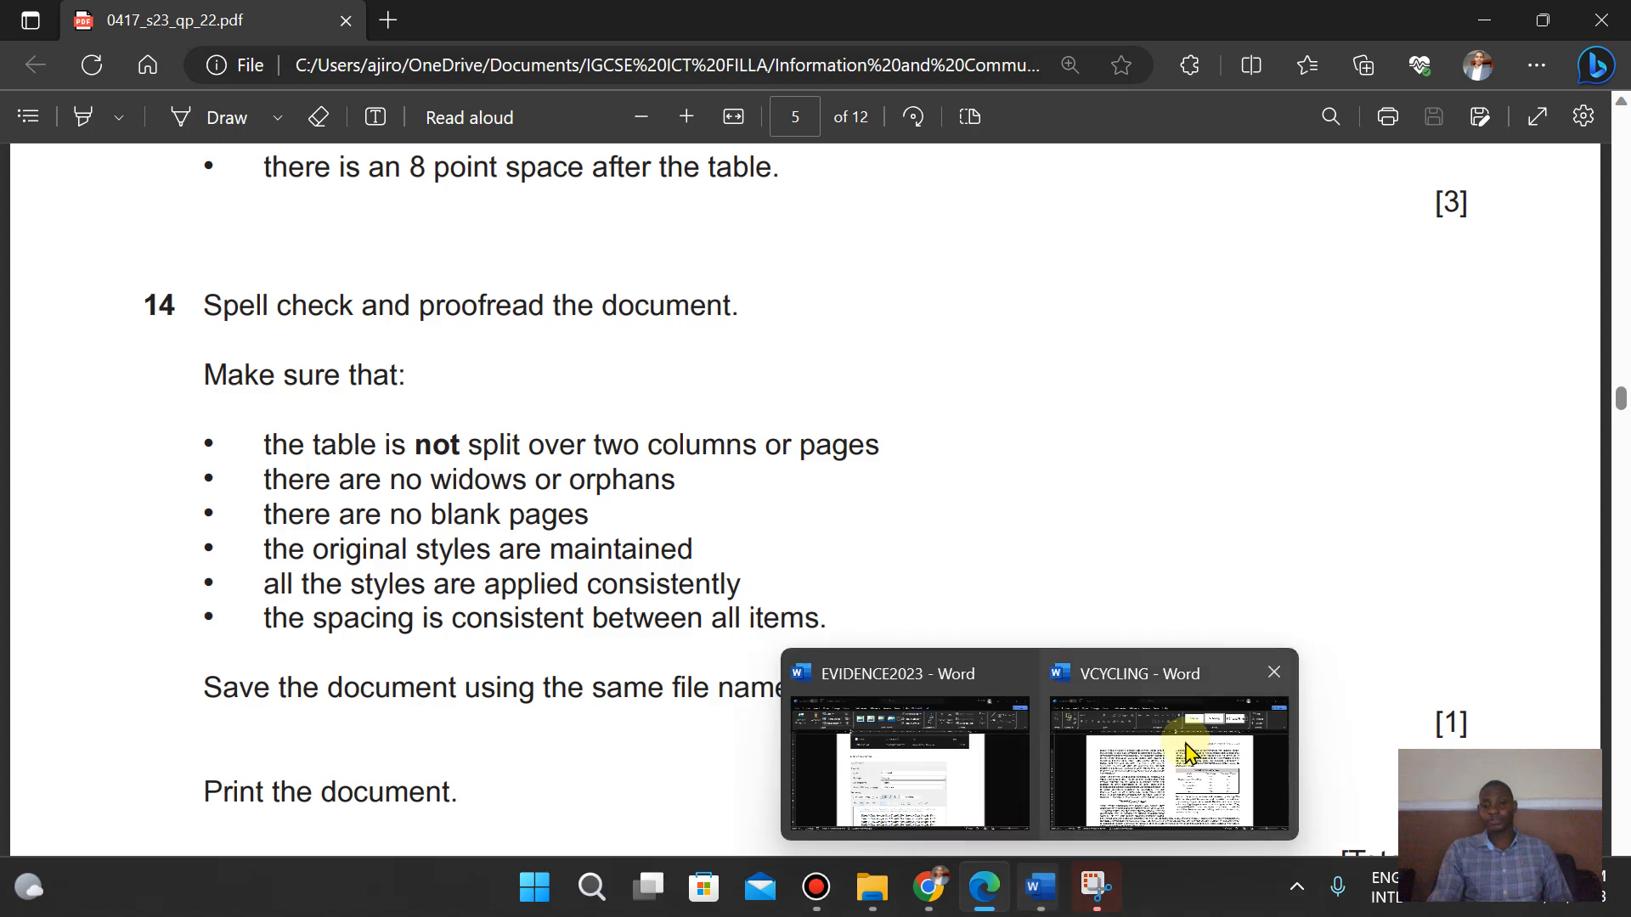
pyautogui.click(1186, 739)
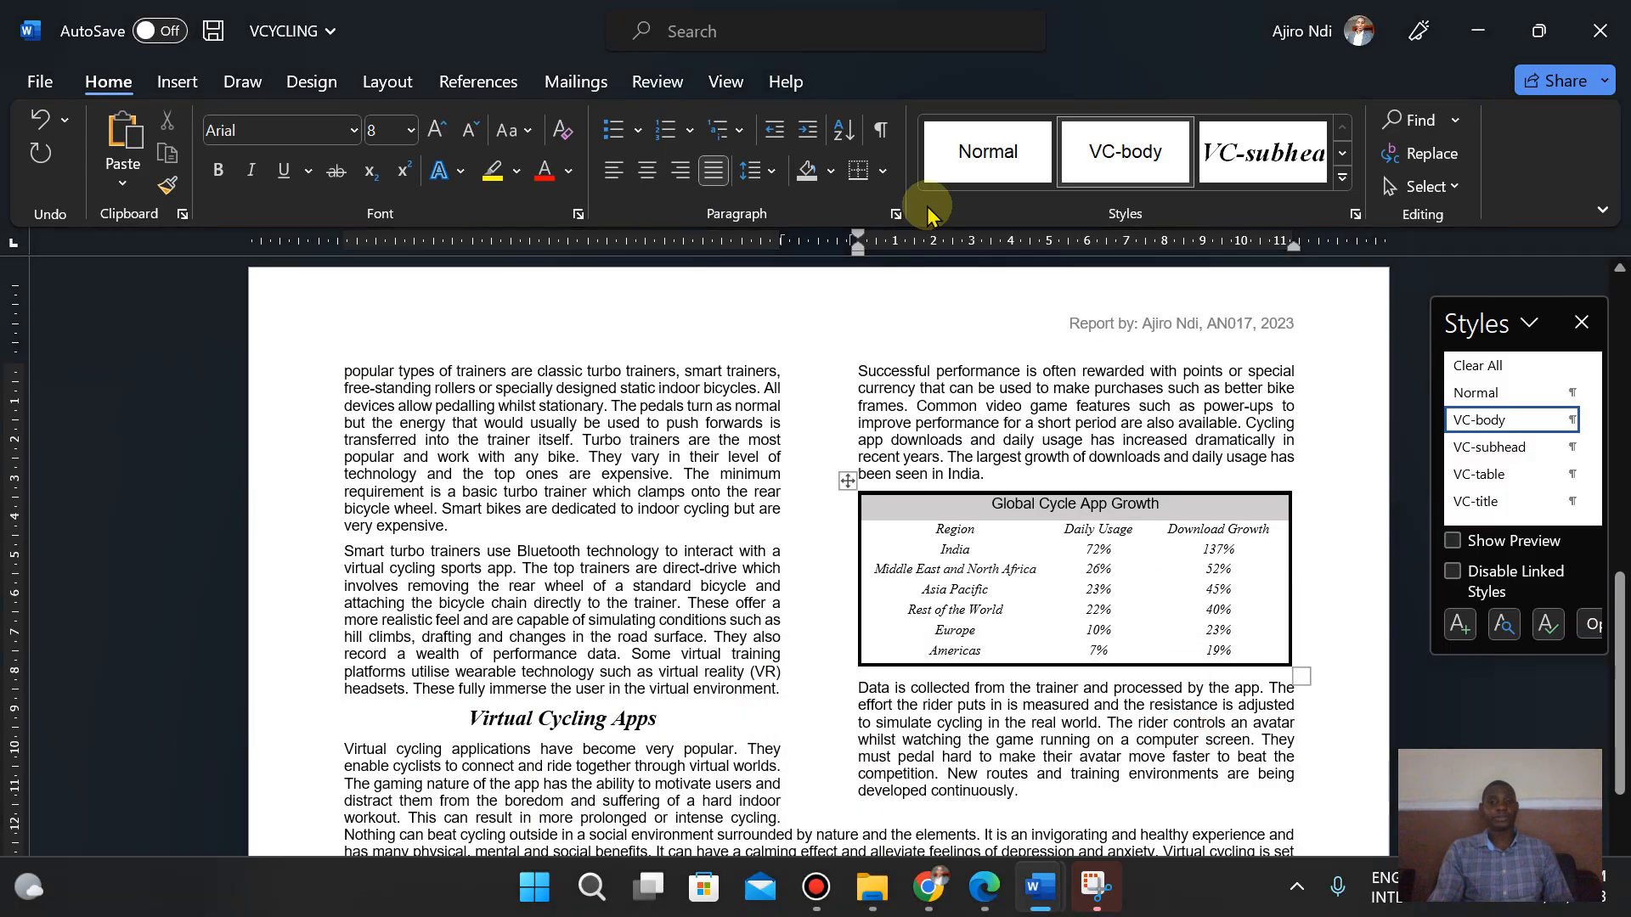
# - Close the Styles pane and run a spelling and grammar check, changing "This saves" to "These saves"
pyautogui.click(616, 447)
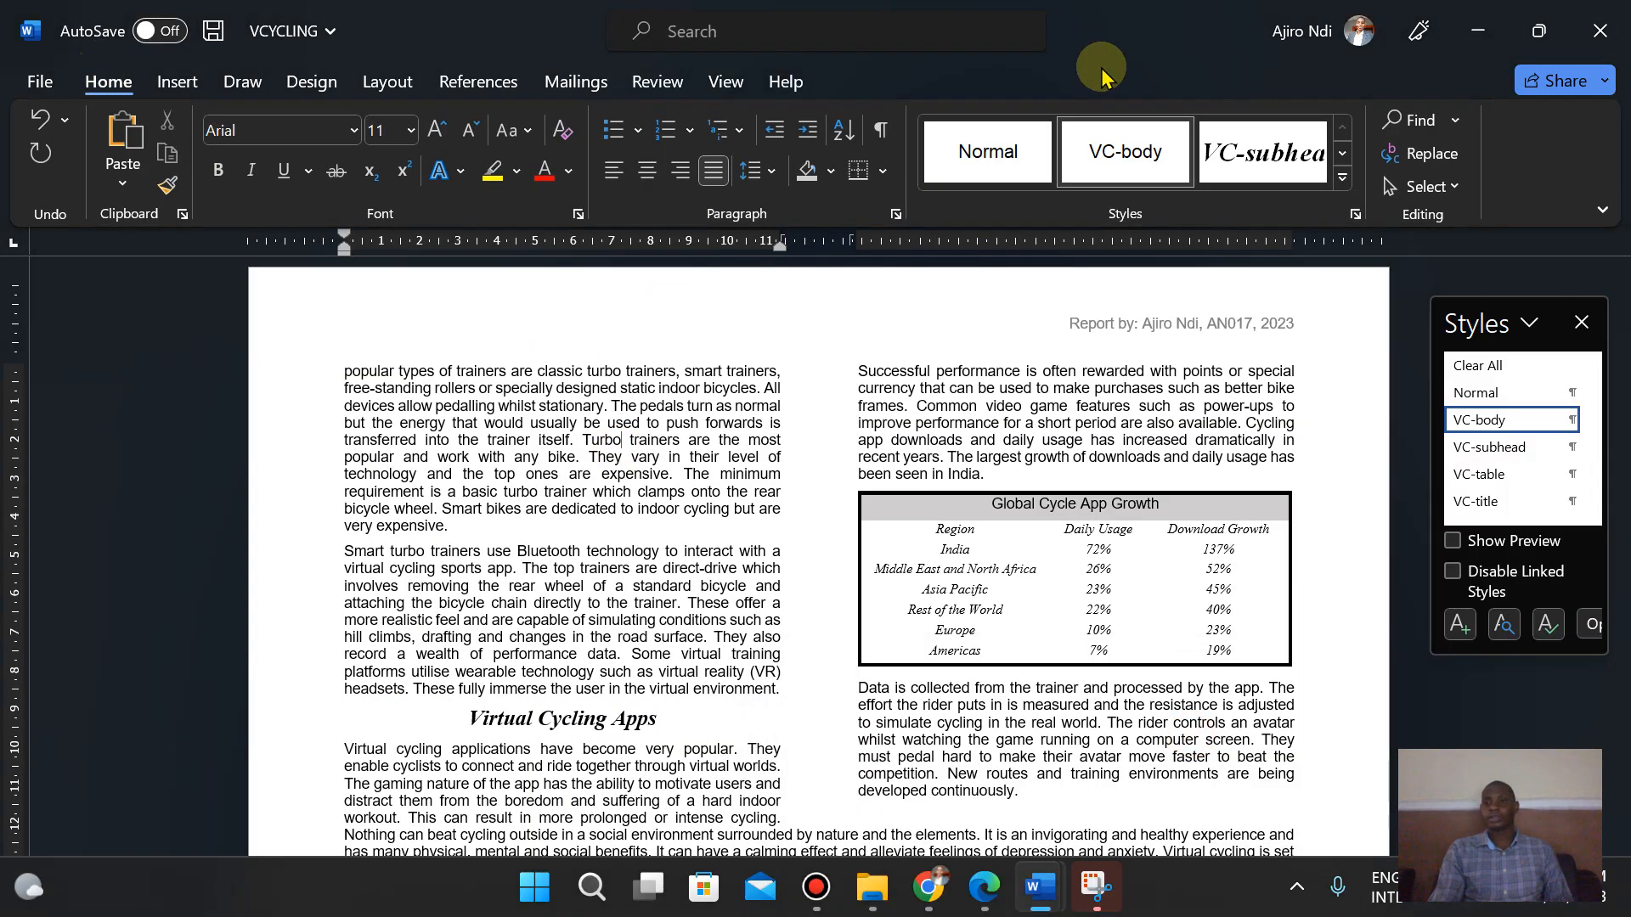
pyautogui.click(1582, 325)
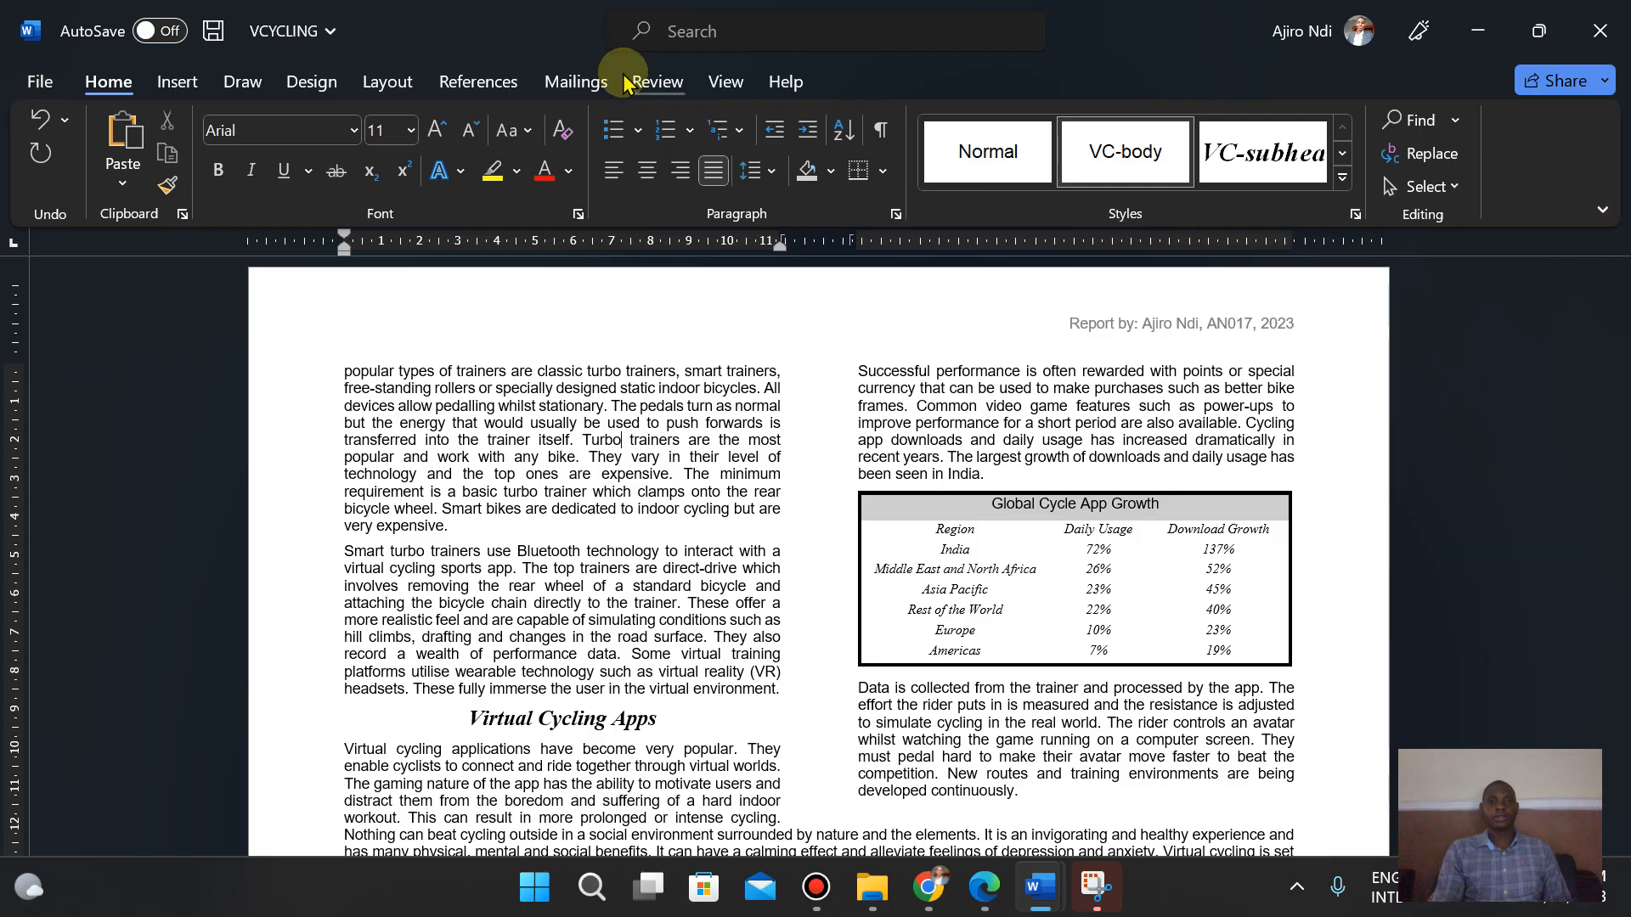
pyautogui.click(656, 79)
pyautogui.click(17, 182)
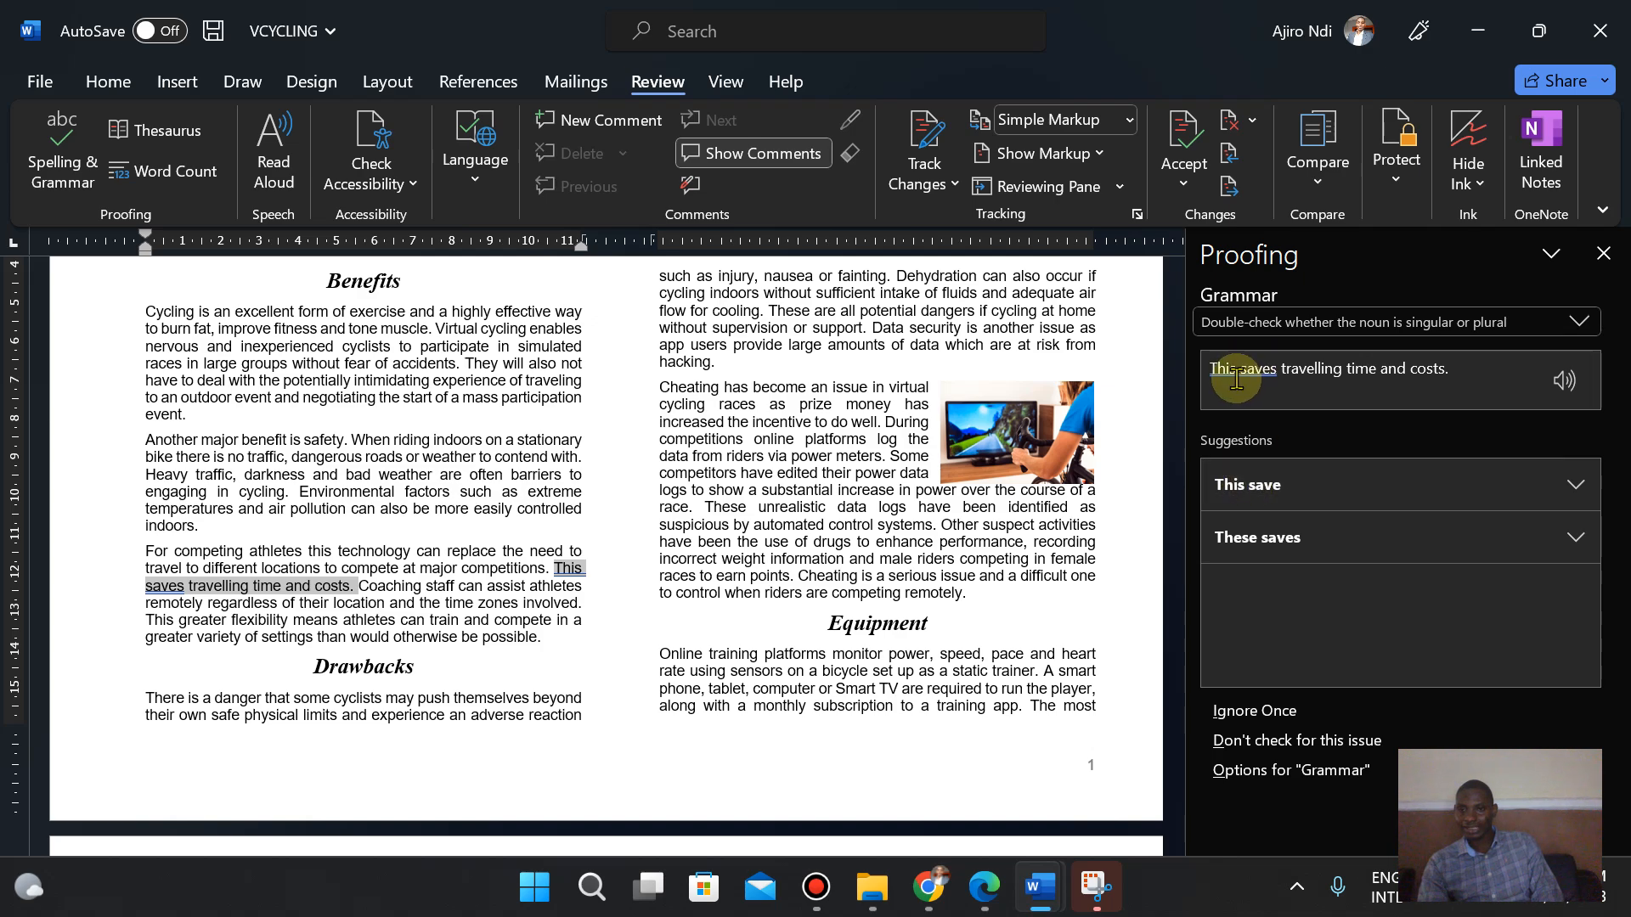
pyautogui.click(1245, 488)
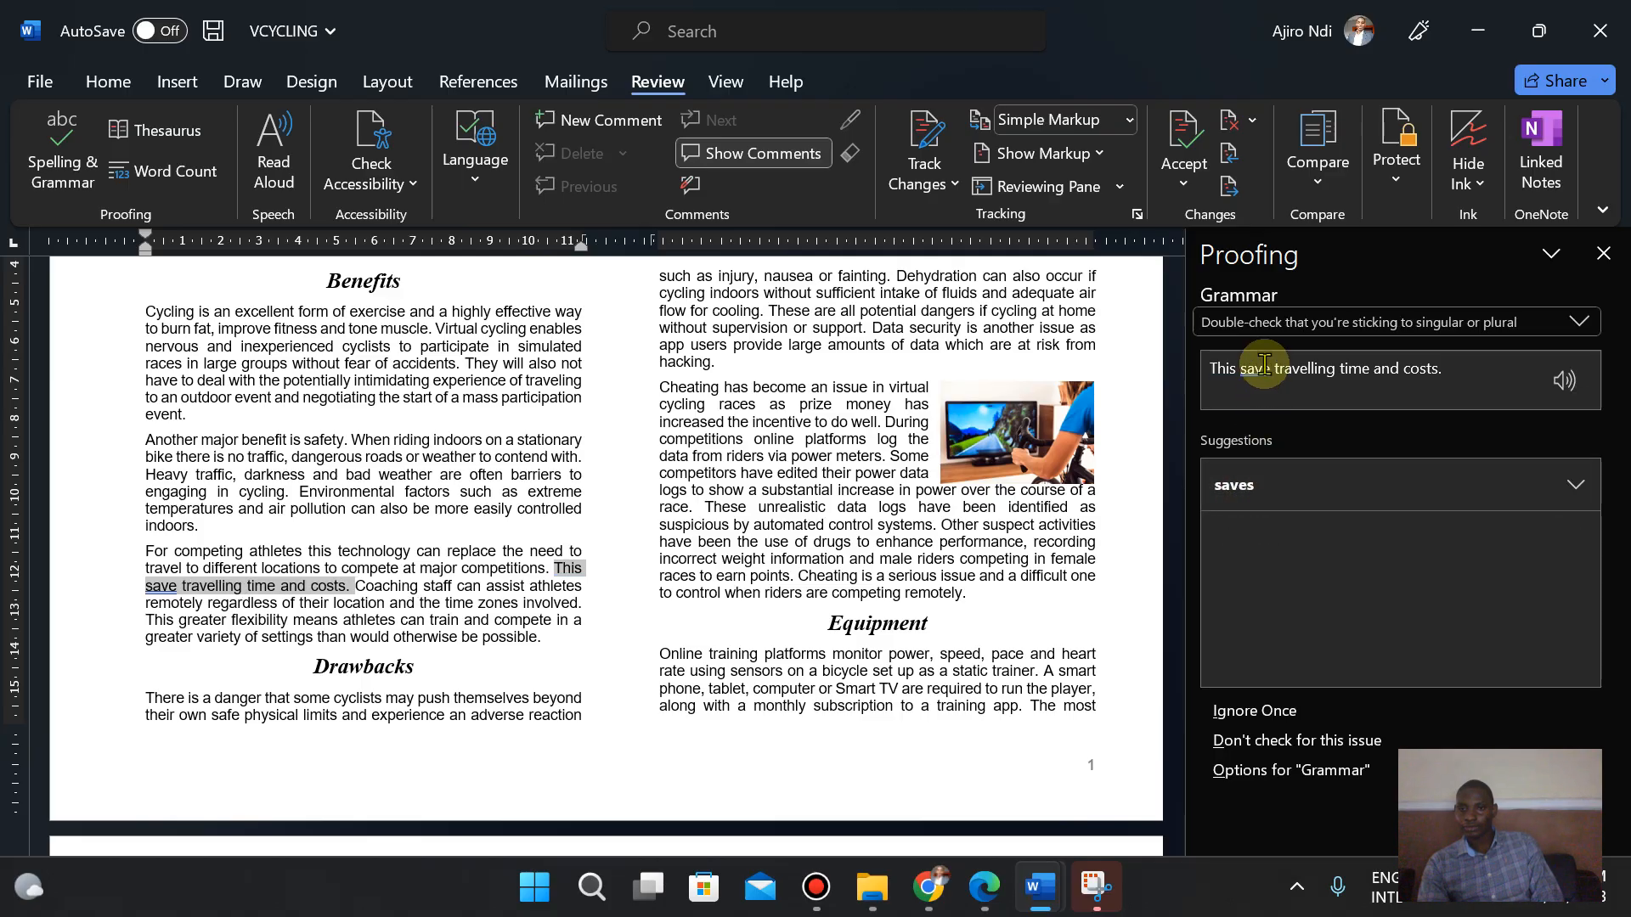
pyautogui.click(1240, 500)
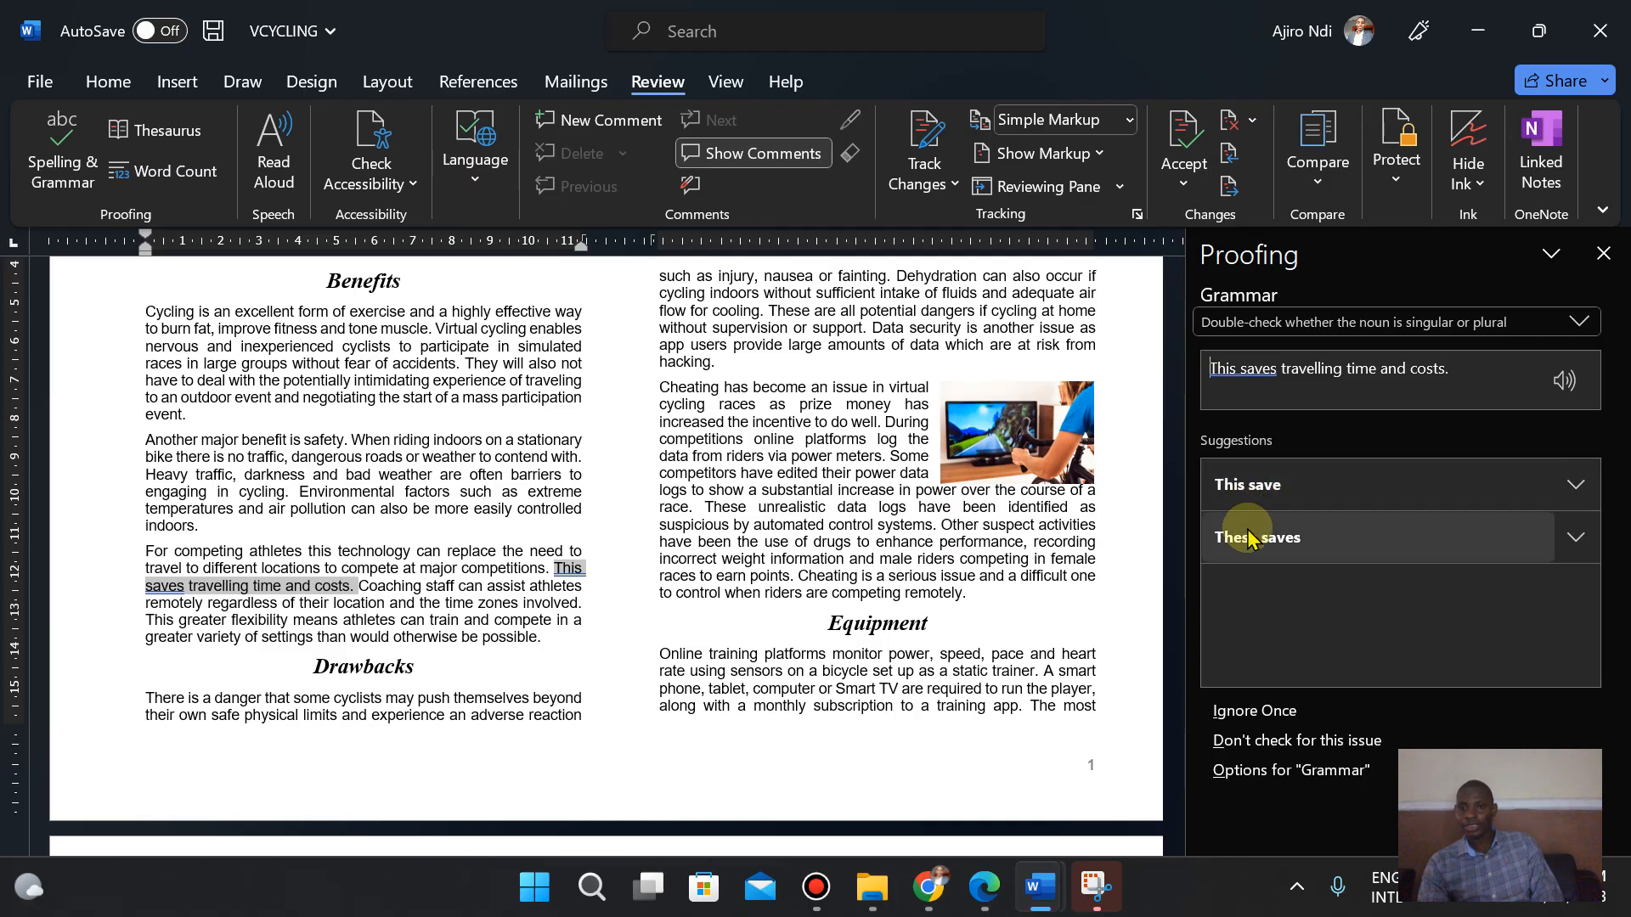
pyautogui.click(1249, 536)
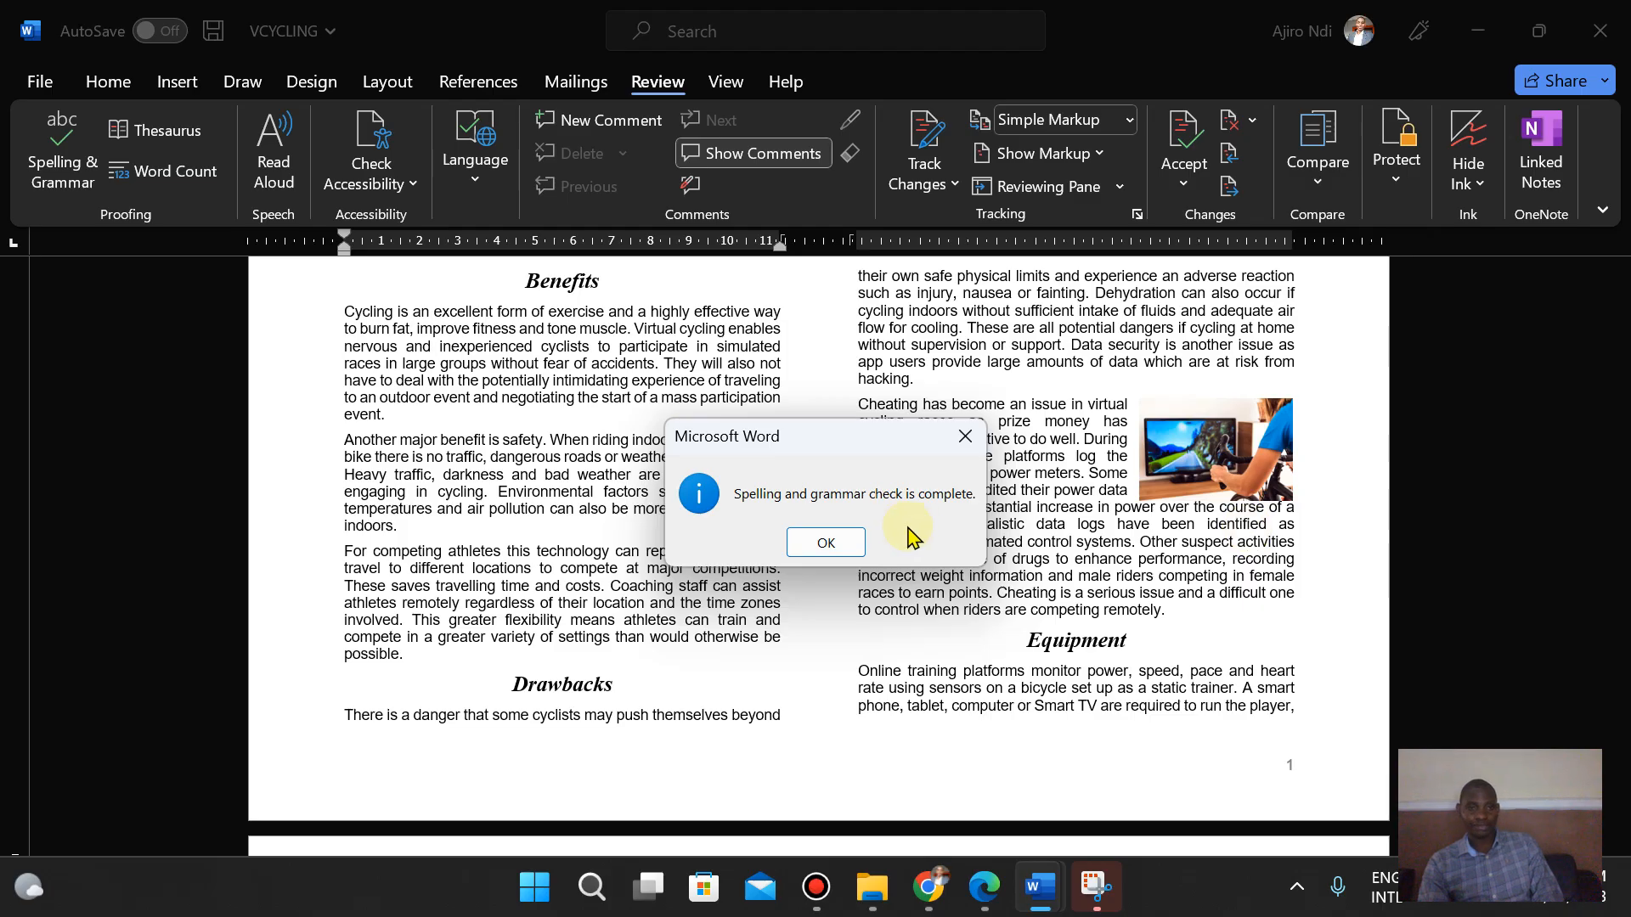
pyautogui.click(811, 544)
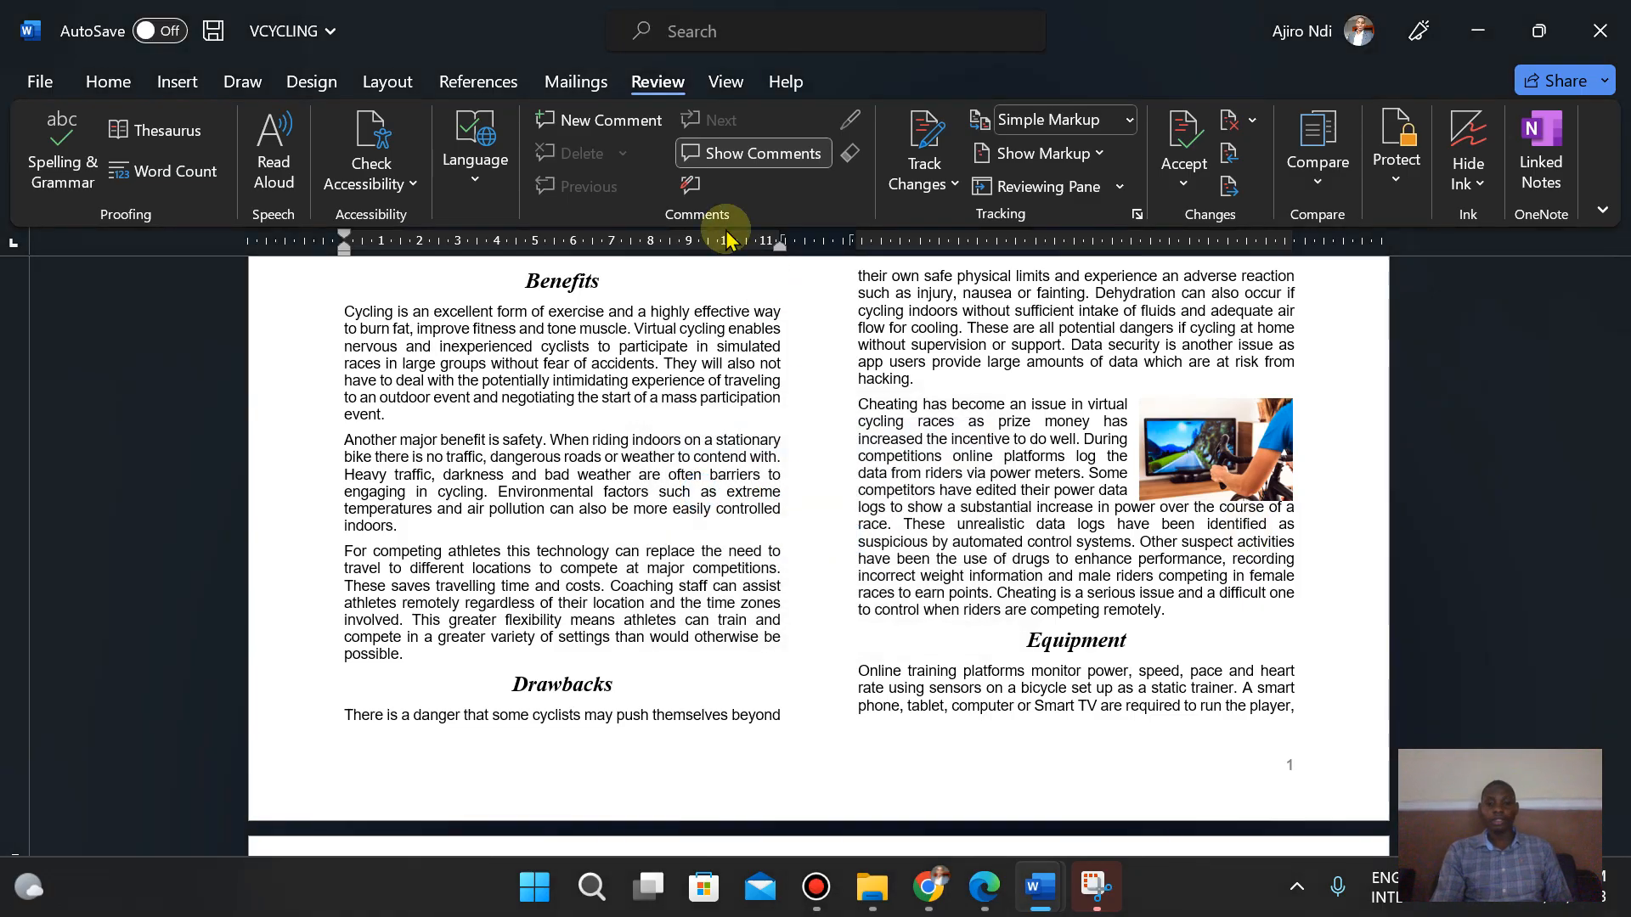
# - Proofread the document layout against question 14's checklist in the exam paper
pyautogui.moveTo(1614, 374); pyautogui.dragTo(1619, 439)
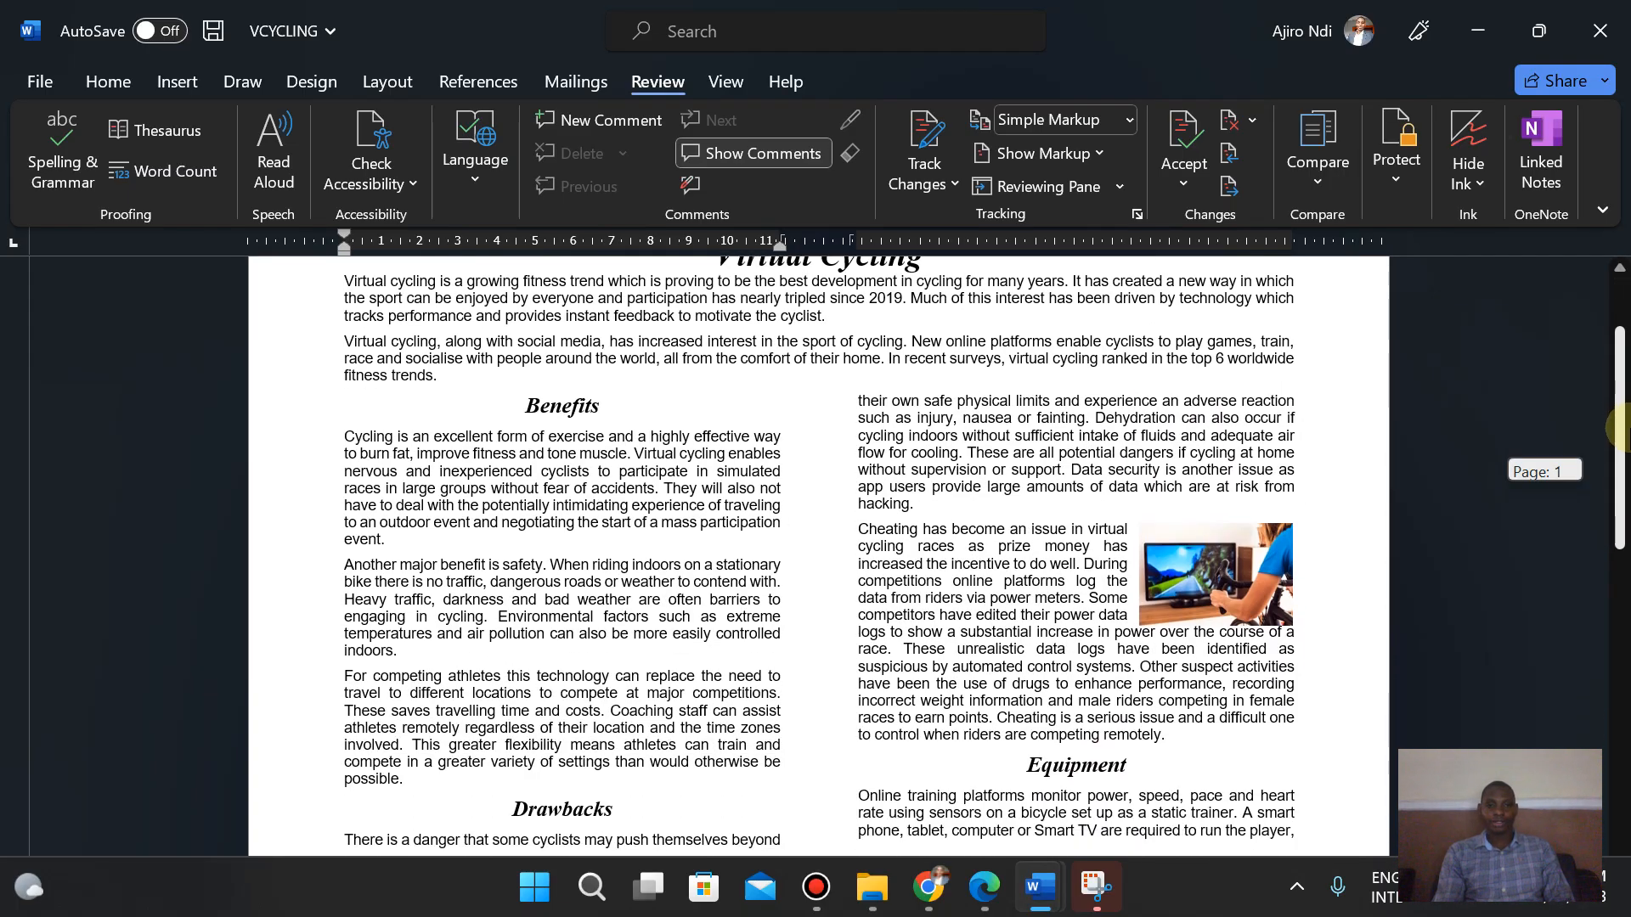
pyautogui.click(985, 900)
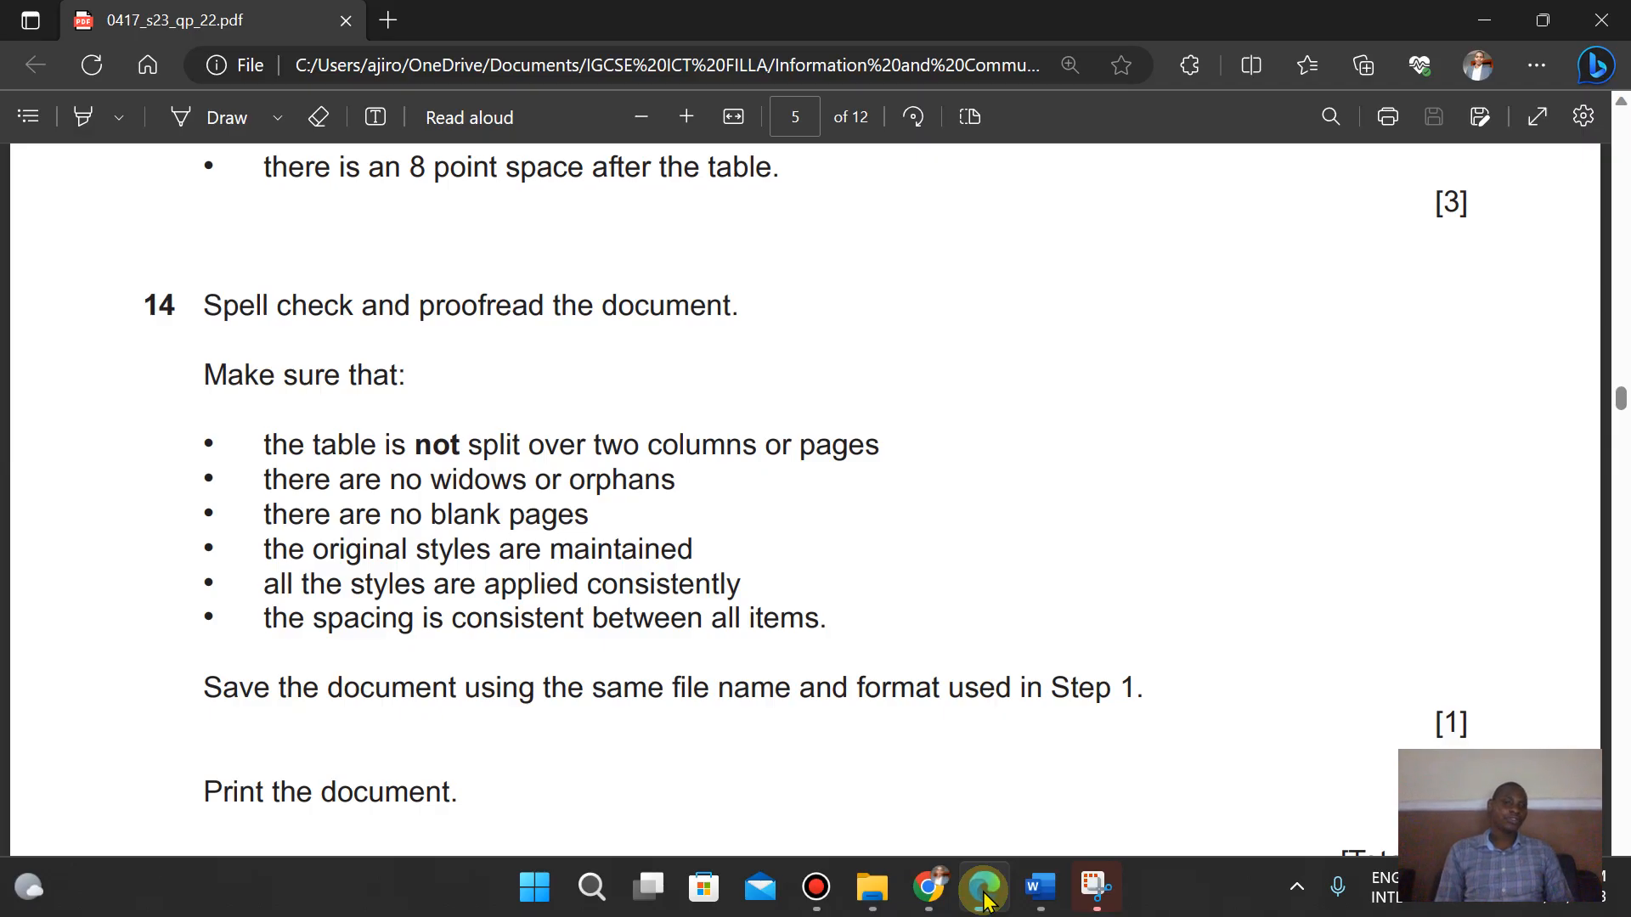
pyautogui.click(985, 899)
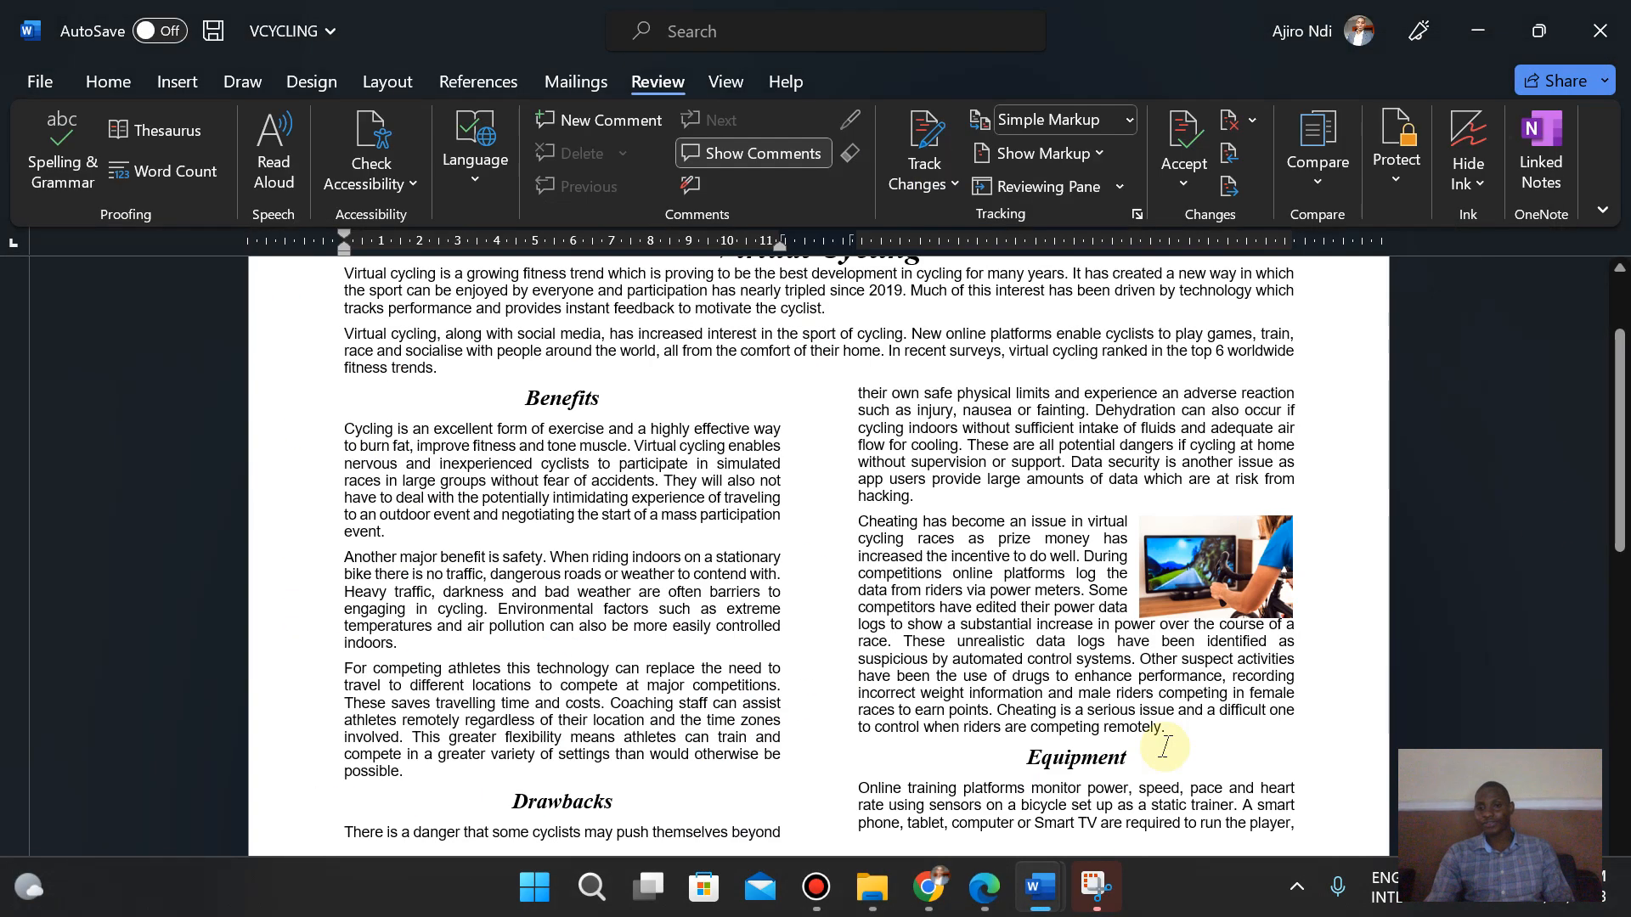
pyautogui.moveTo(1618, 459); pyautogui.dragTo(1623, 714)
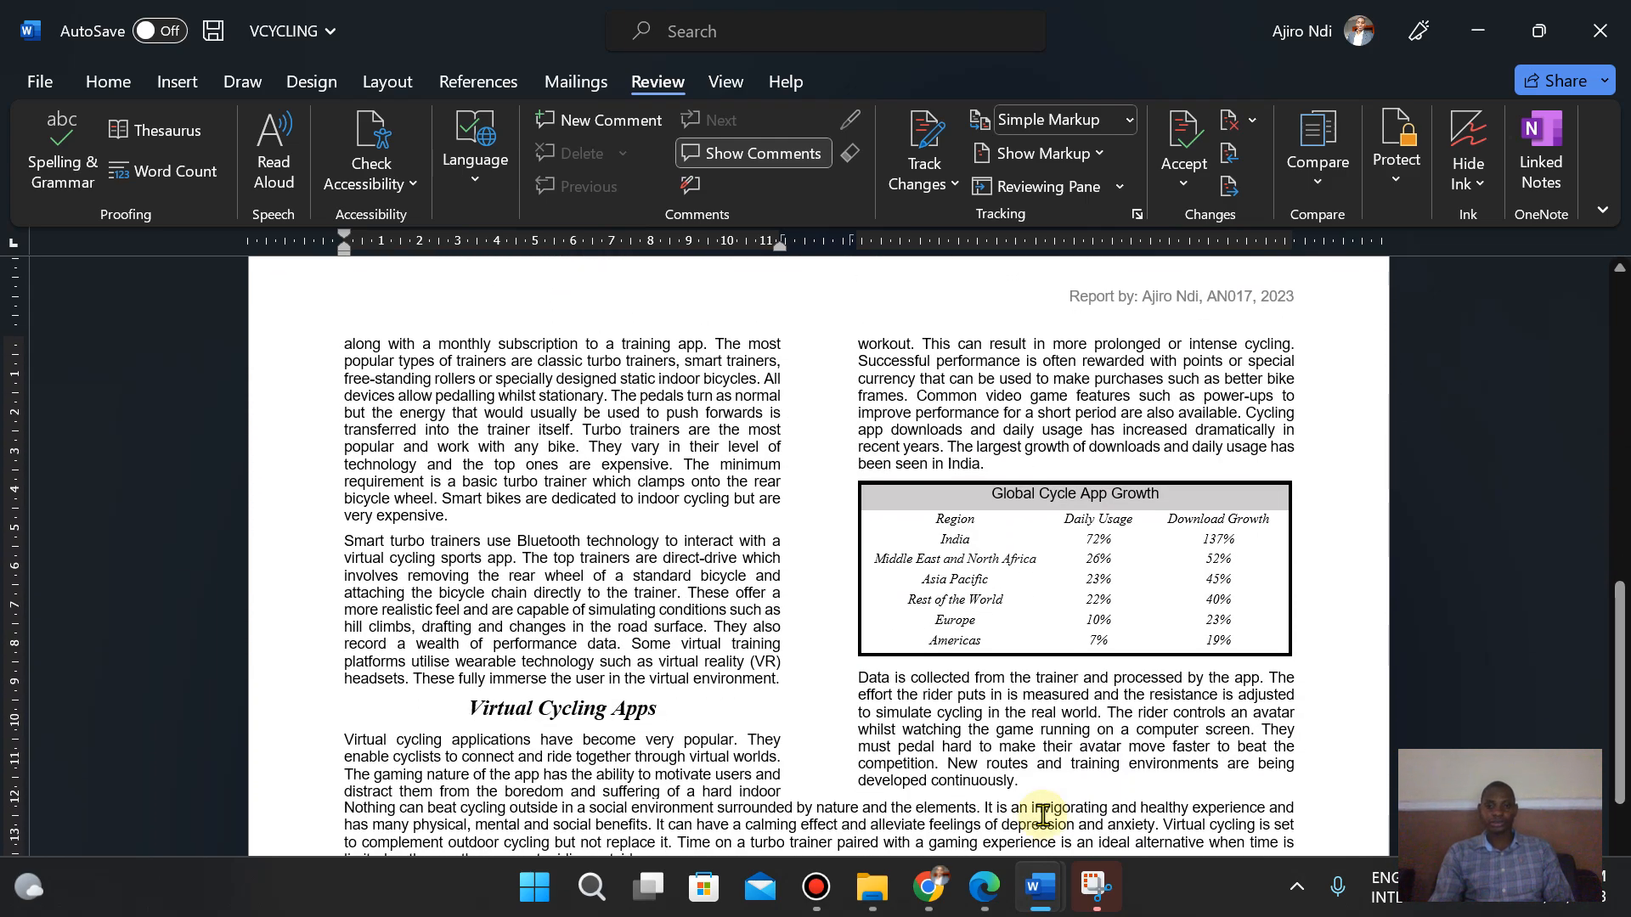
pyautogui.click(988, 884)
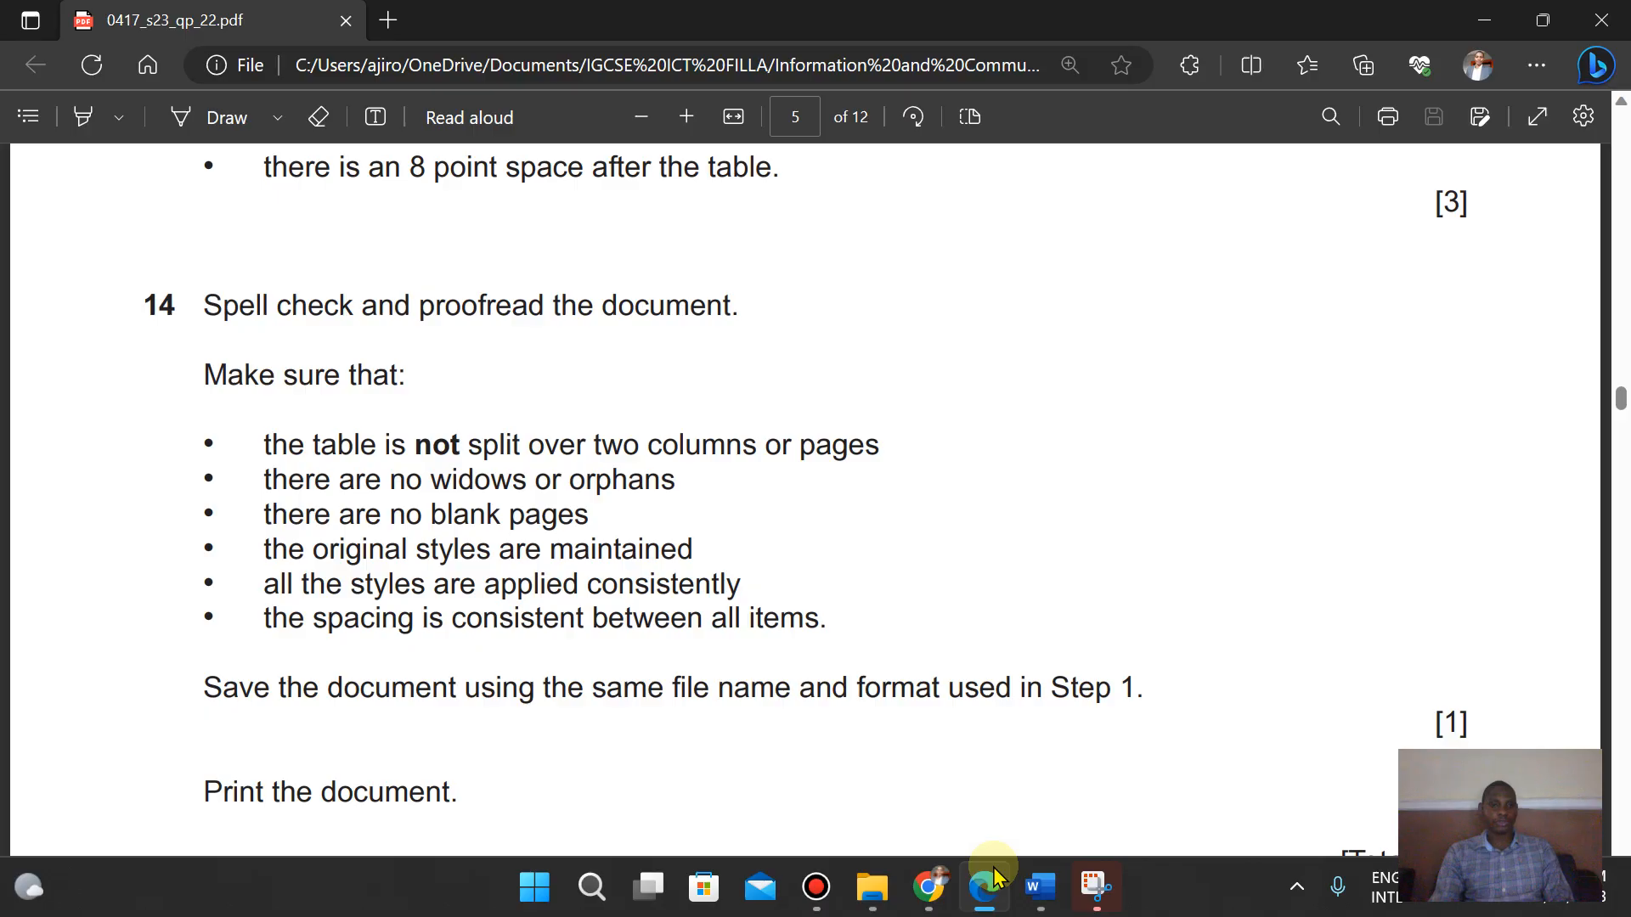
pyautogui.click(994, 875)
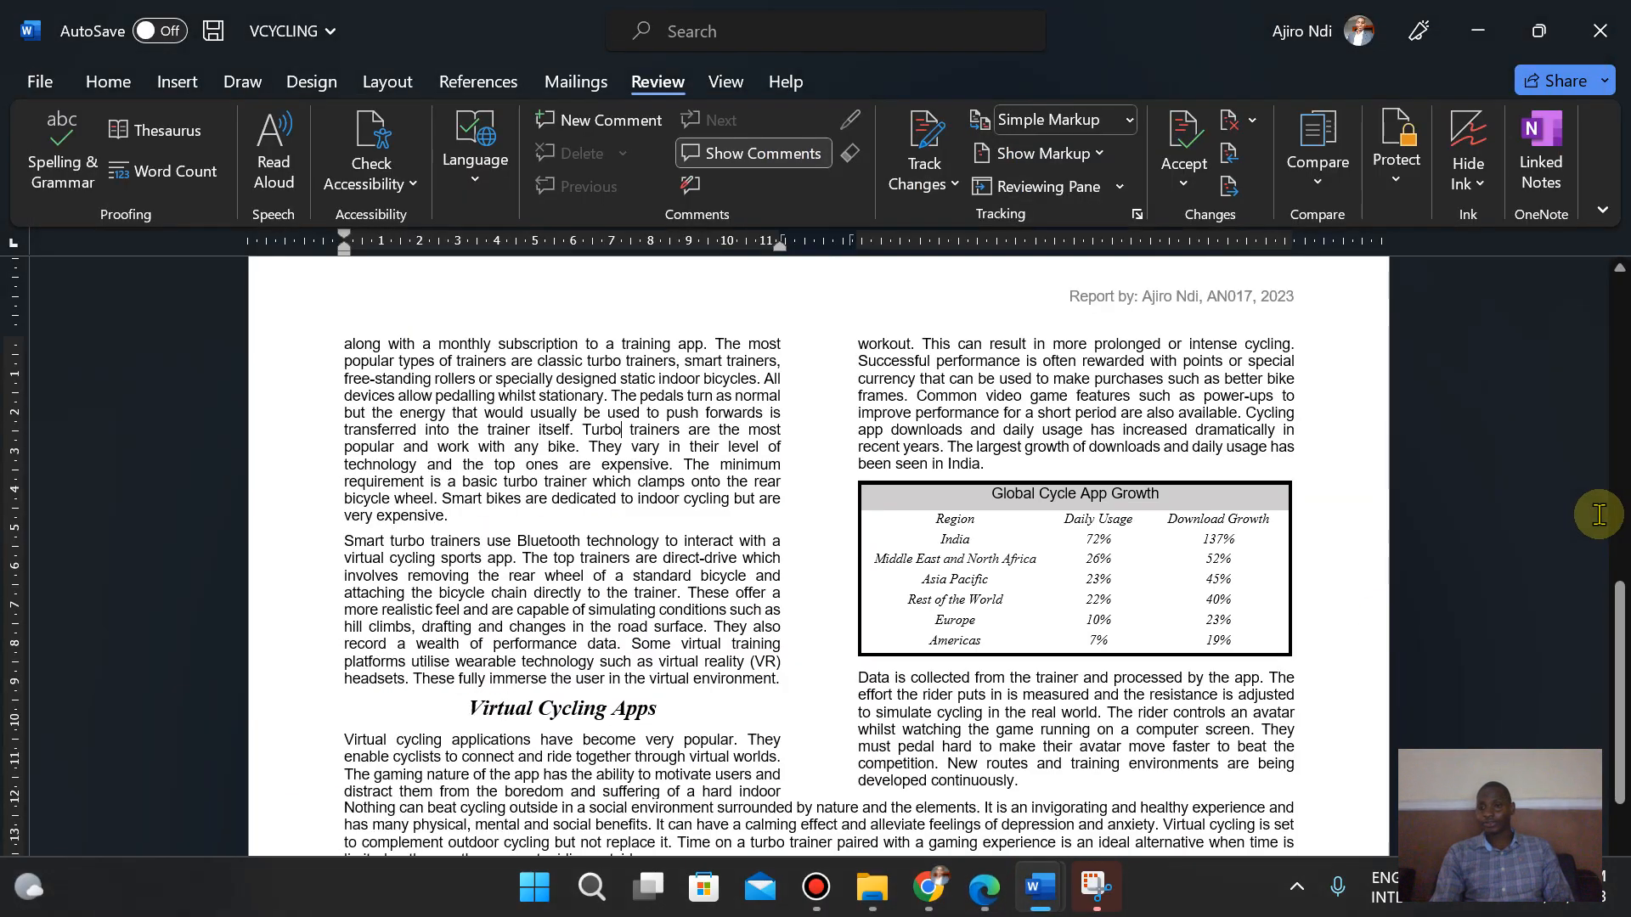
# - Scroll through the document's pages, comparing the table and final paragraph with the exam paper's proofreading checklist
pyautogui.moveTo(1619, 561); pyautogui.dragTo(1614, 473)
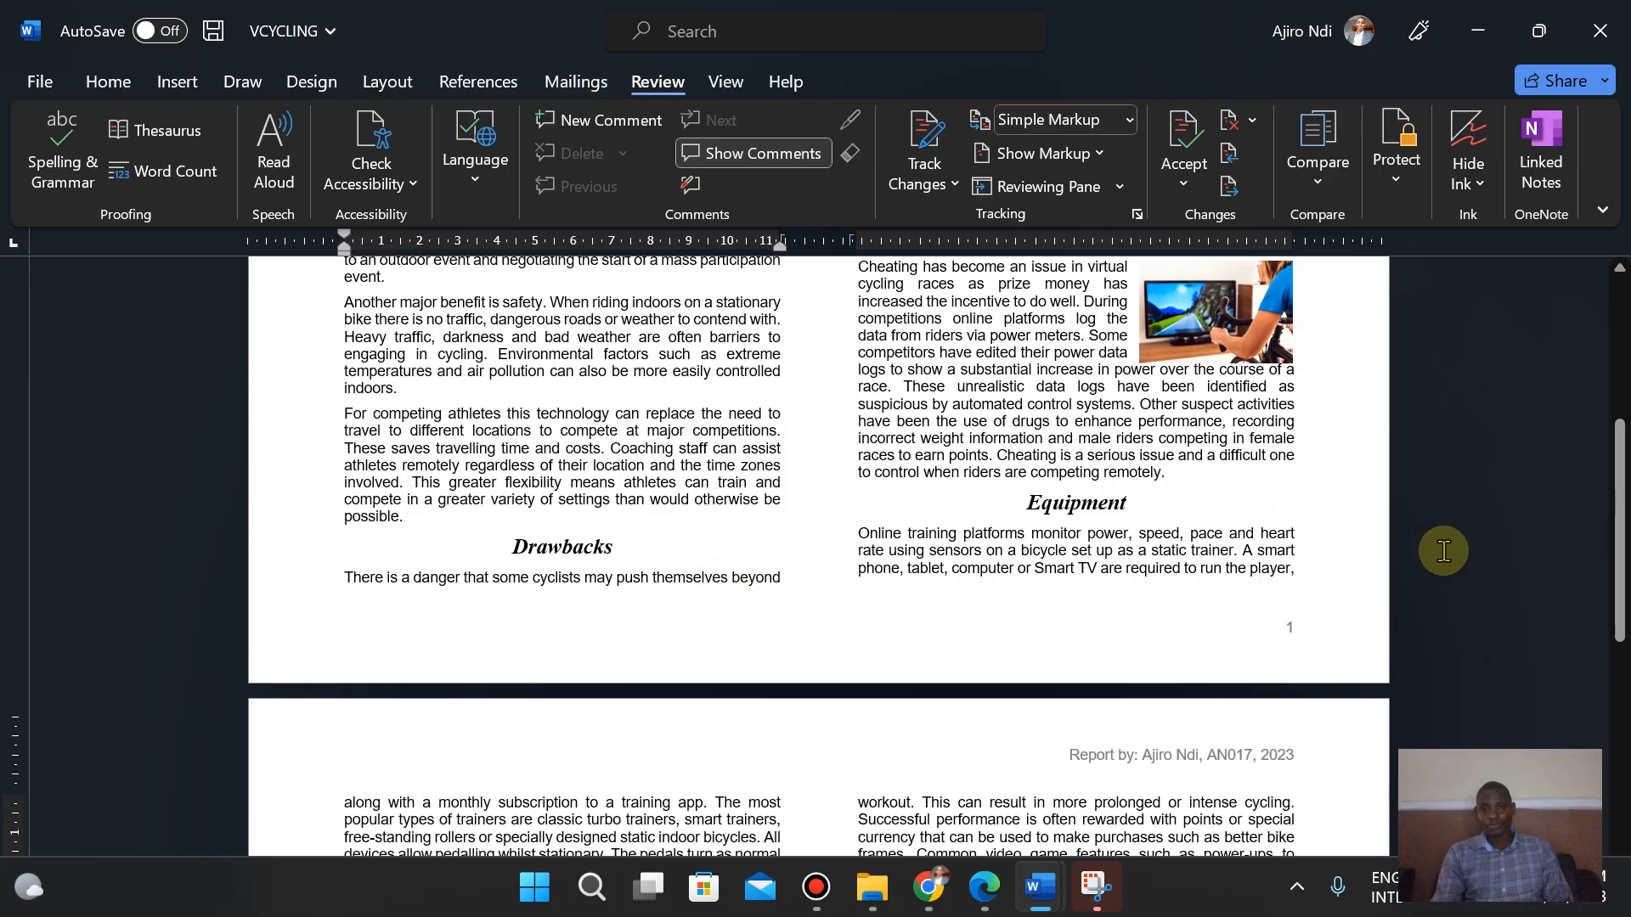
pyautogui.moveTo(1614, 548); pyautogui.dragTo(1618, 739)
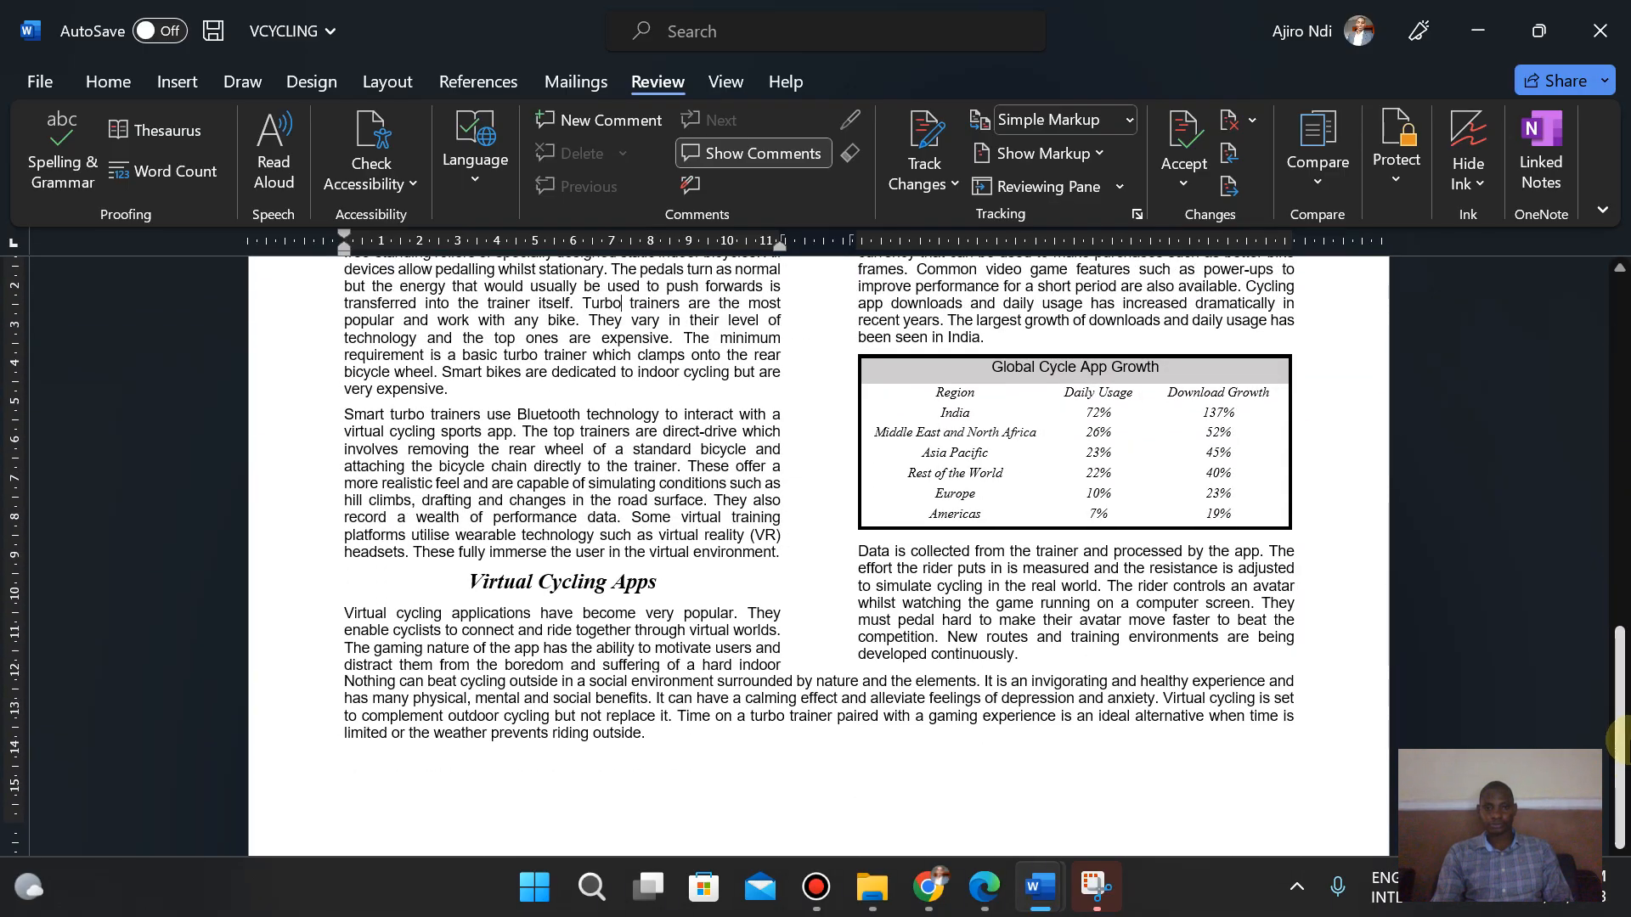
pyautogui.click(983, 903)
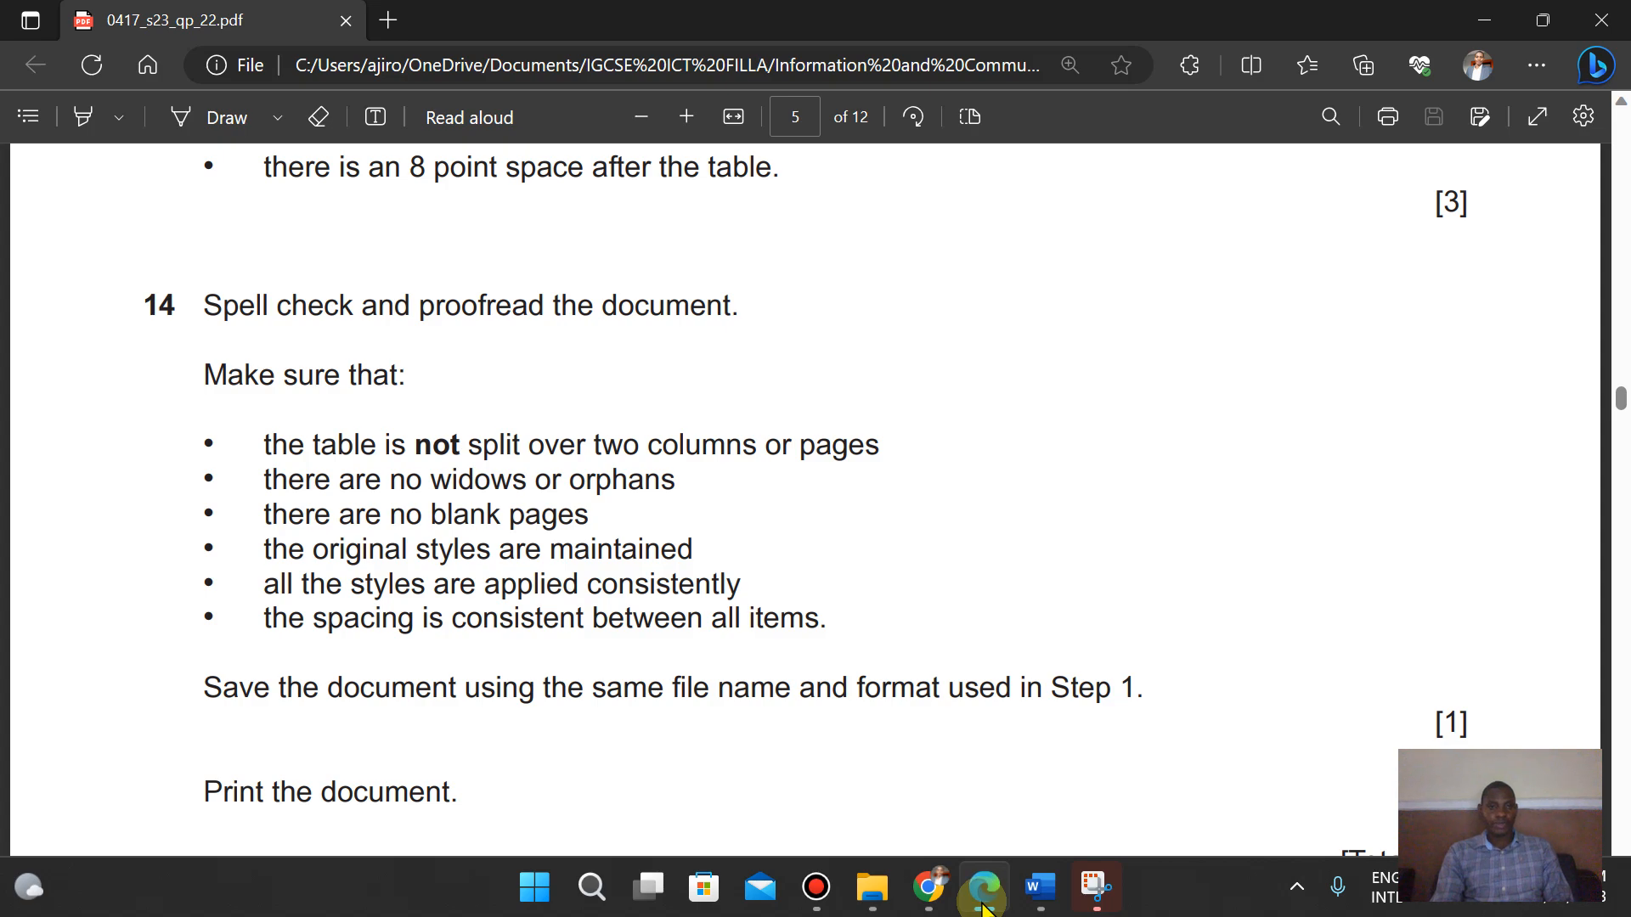
pyautogui.click(1040, 888)
pyautogui.moveTo(1619, 701); pyautogui.dragTo(1623, 718)
pyautogui.click(983, 888)
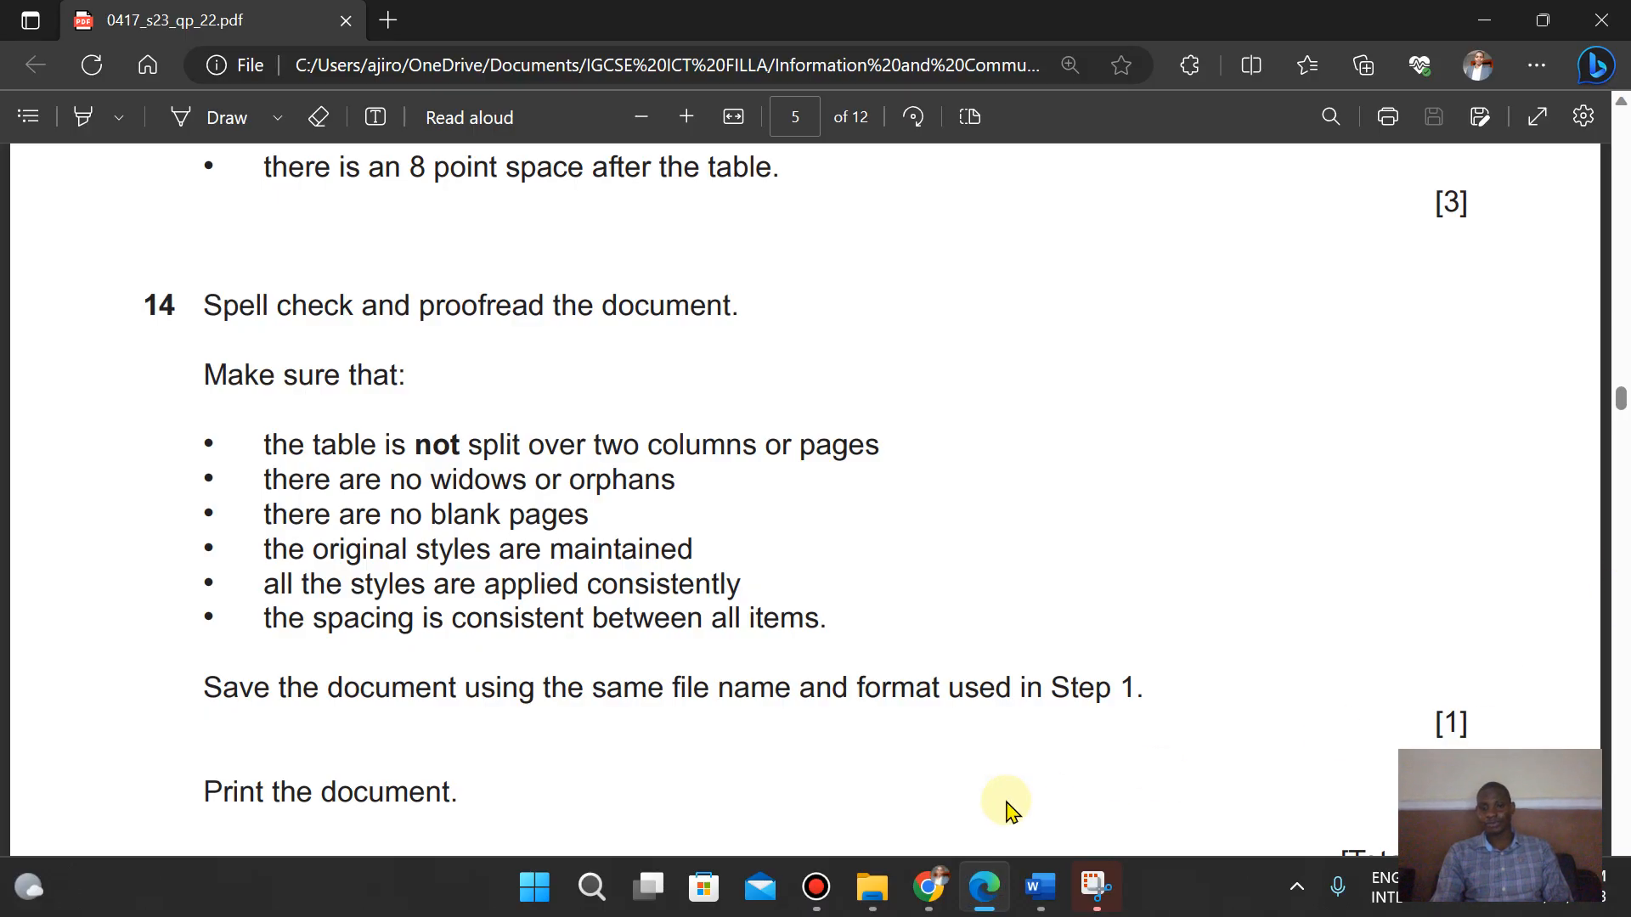
pyautogui.click(1038, 883)
pyautogui.click(1144, 828)
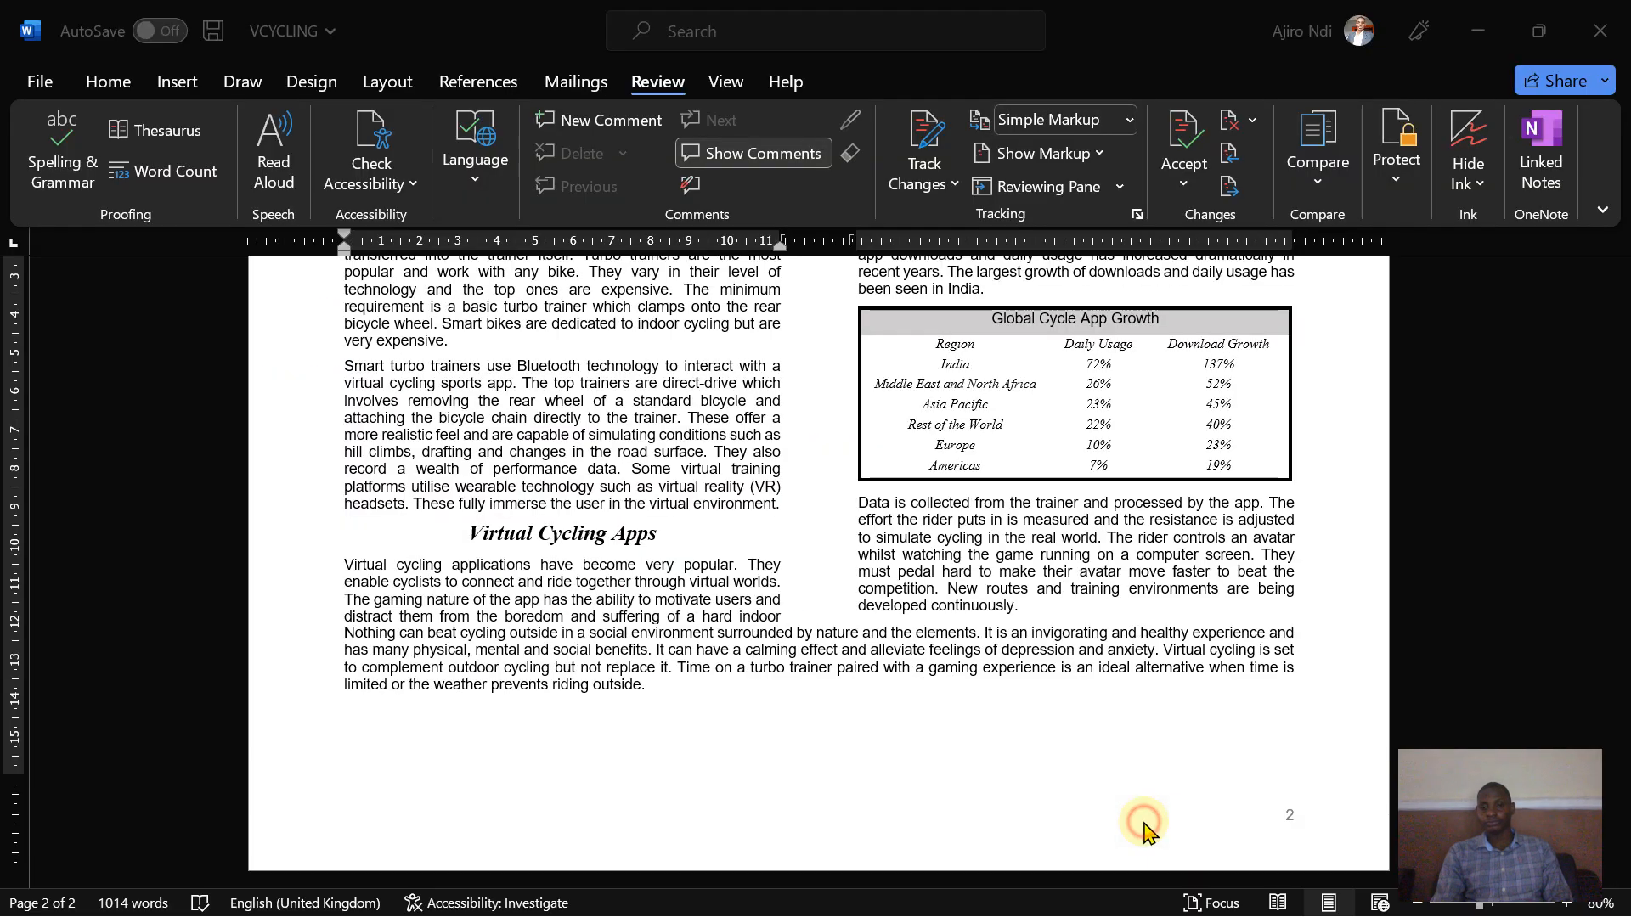
pyautogui.moveTo(1620, 544); pyautogui.dragTo(1606, 730)
pyautogui.click(984, 888)
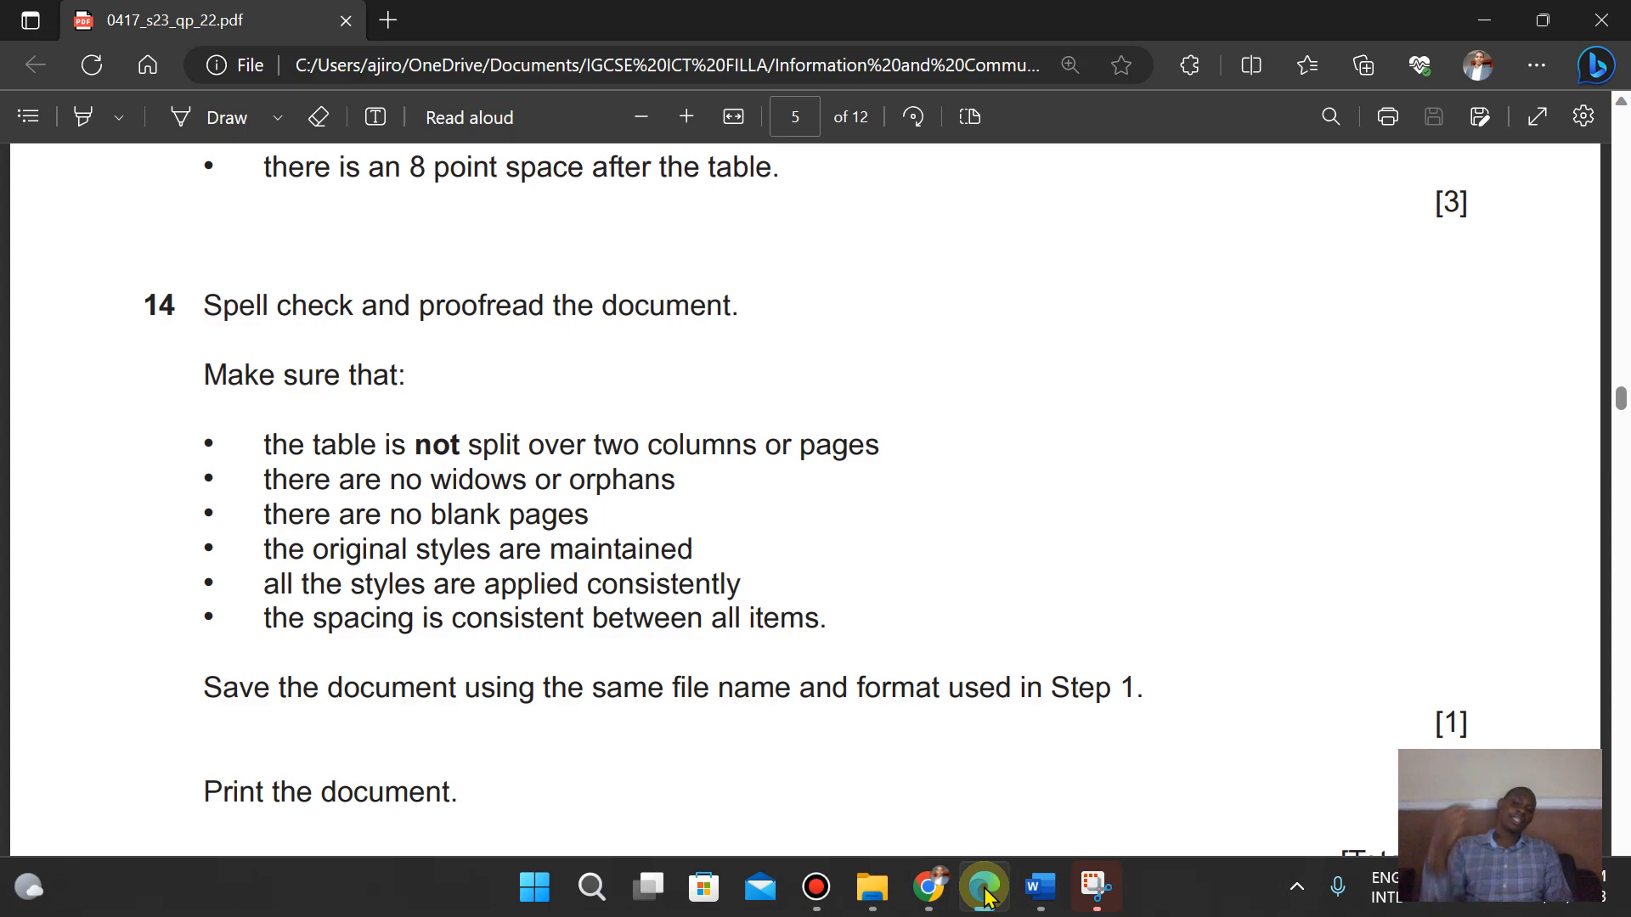
pyautogui.moveTo(1623, 400)
pyautogui.mouseDown()
pyautogui.moveTo(1608, 226)
pyautogui.moveTo(1601, 435)
pyautogui.moveTo(1595, 399)
pyautogui.mouseUp()
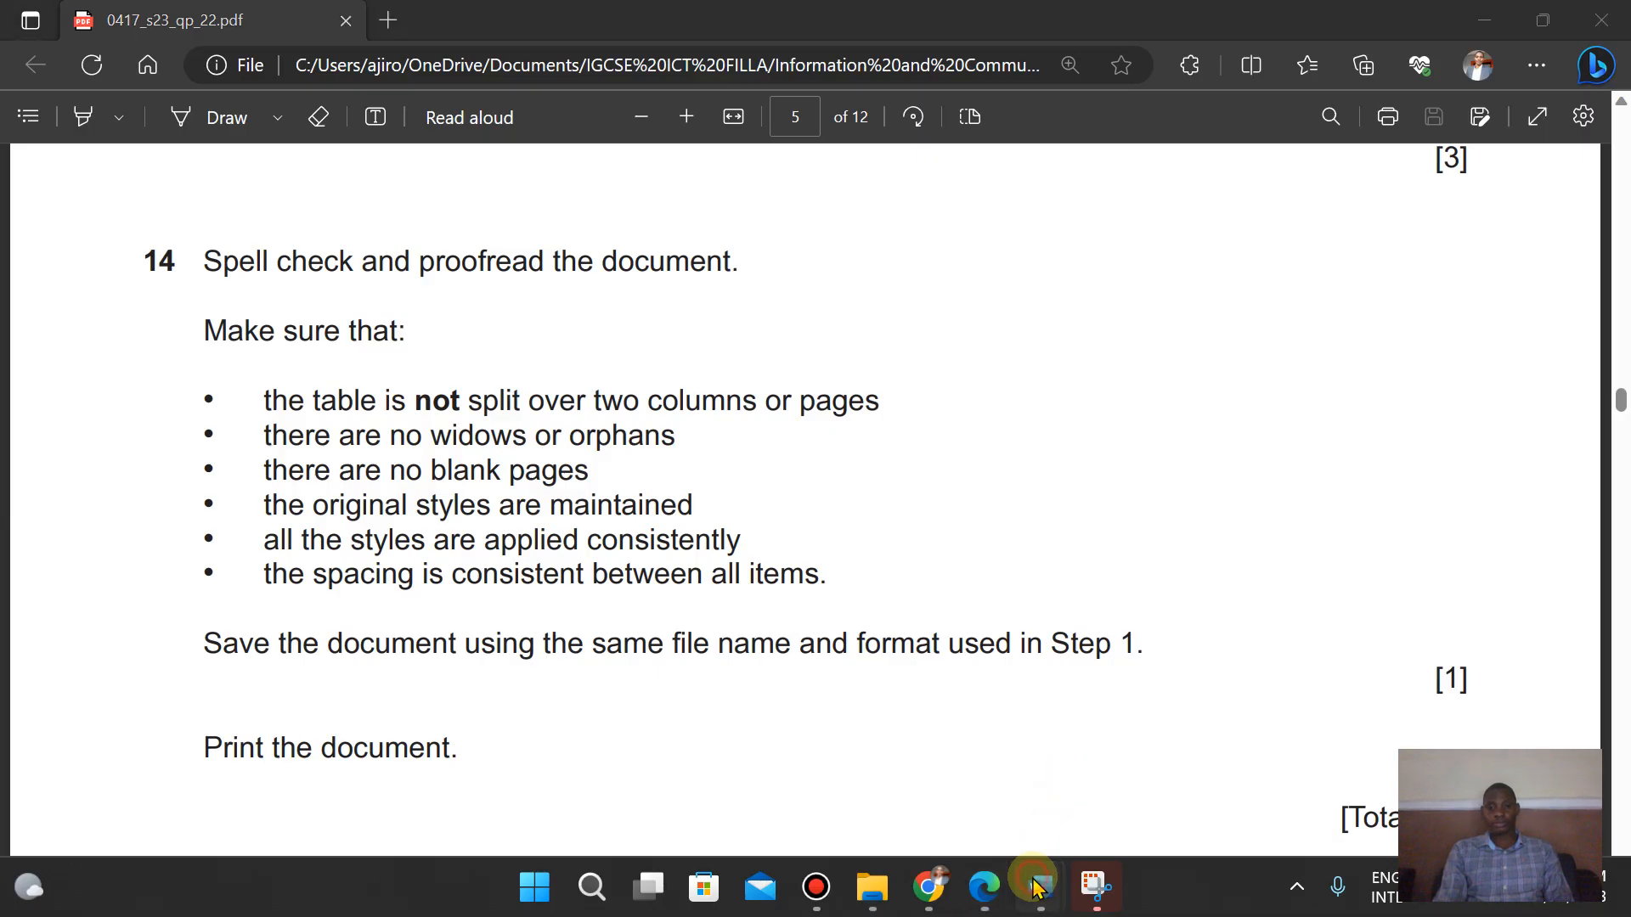
pyautogui.moveTo(1041, 887)
pyautogui.click(1198, 677)
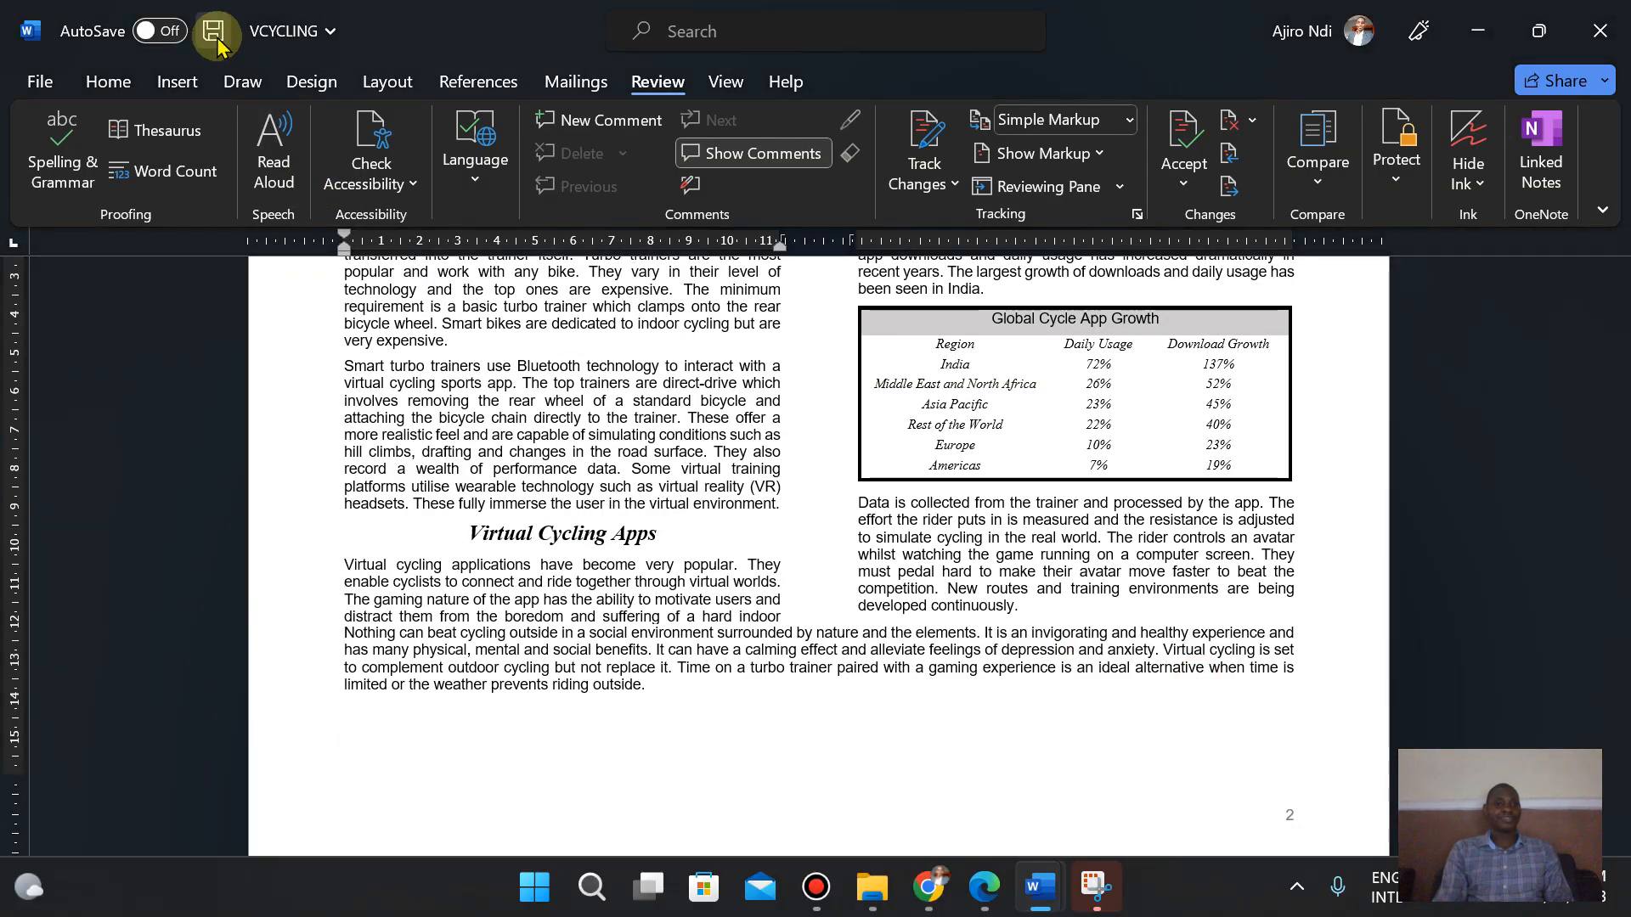
# - Save the document under its existing name and format
pyautogui.click(214, 34)
pyautogui.click(989, 890)
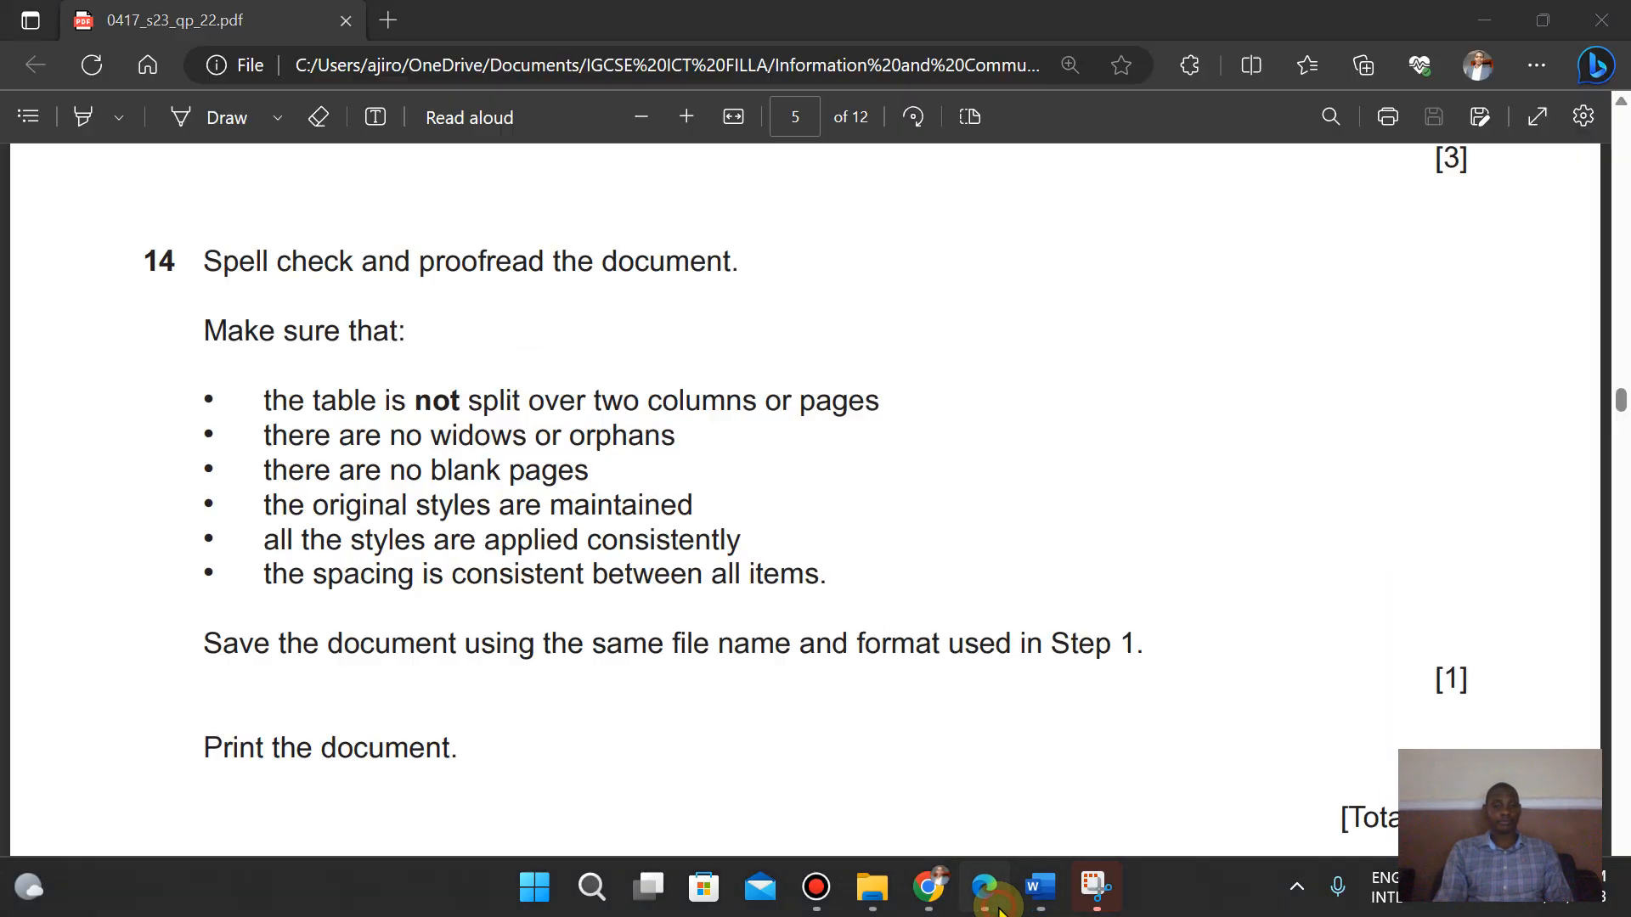
pyautogui.click(999, 907)
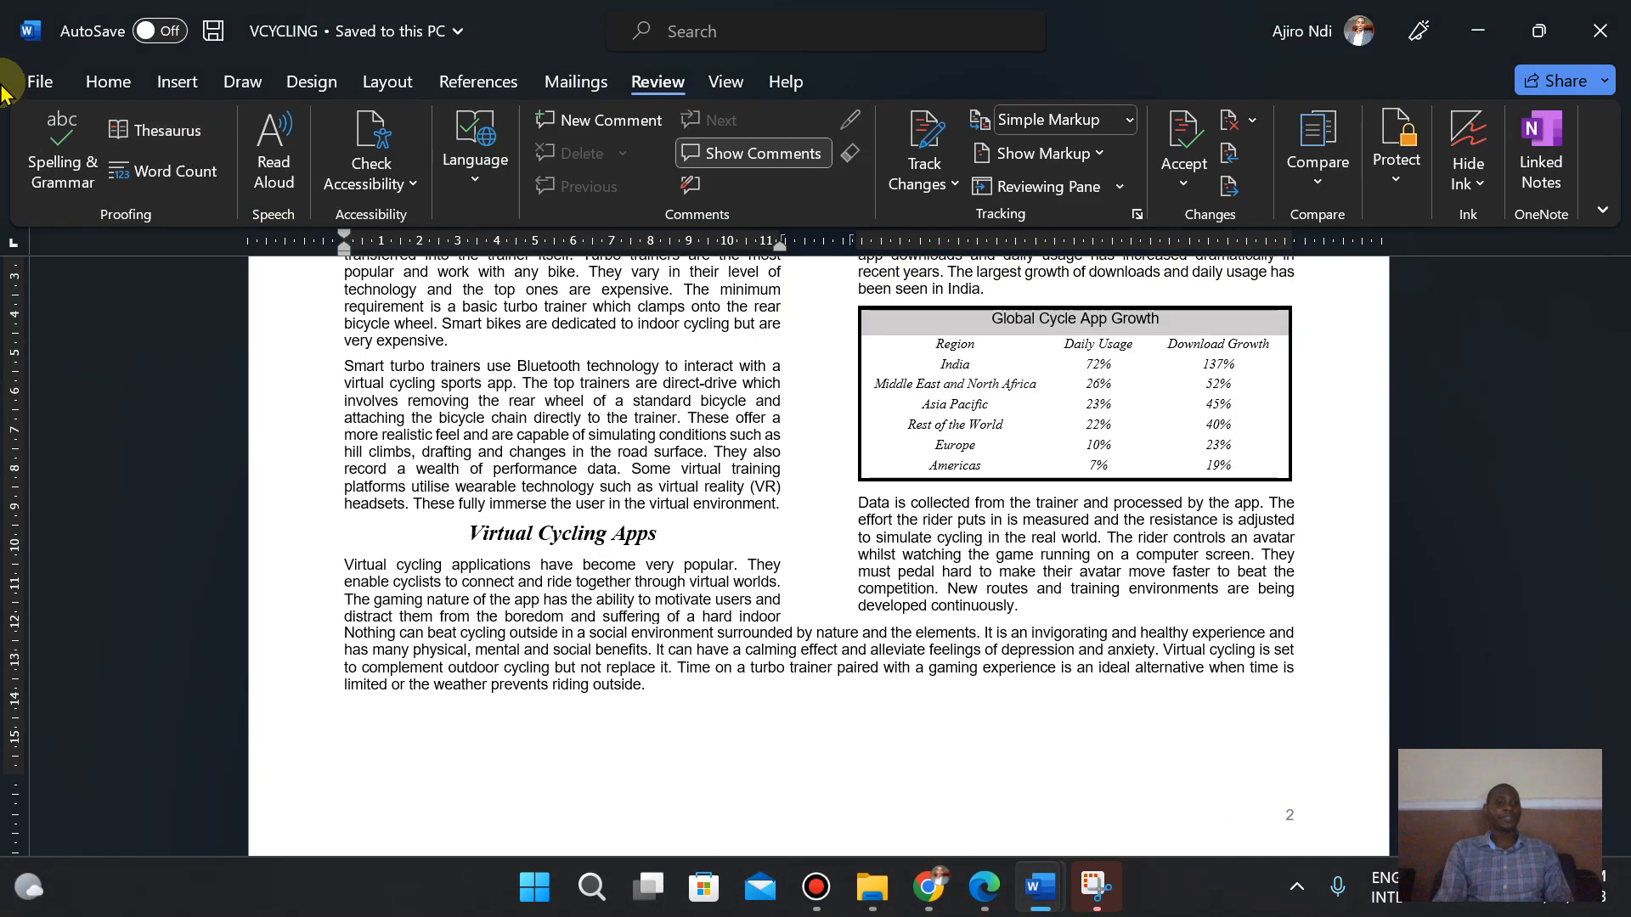
# - Open Print, page through both pages of the preview, and print using Microsoft Print to PDF
pyautogui.click(30, 78)
pyautogui.click(73, 529)
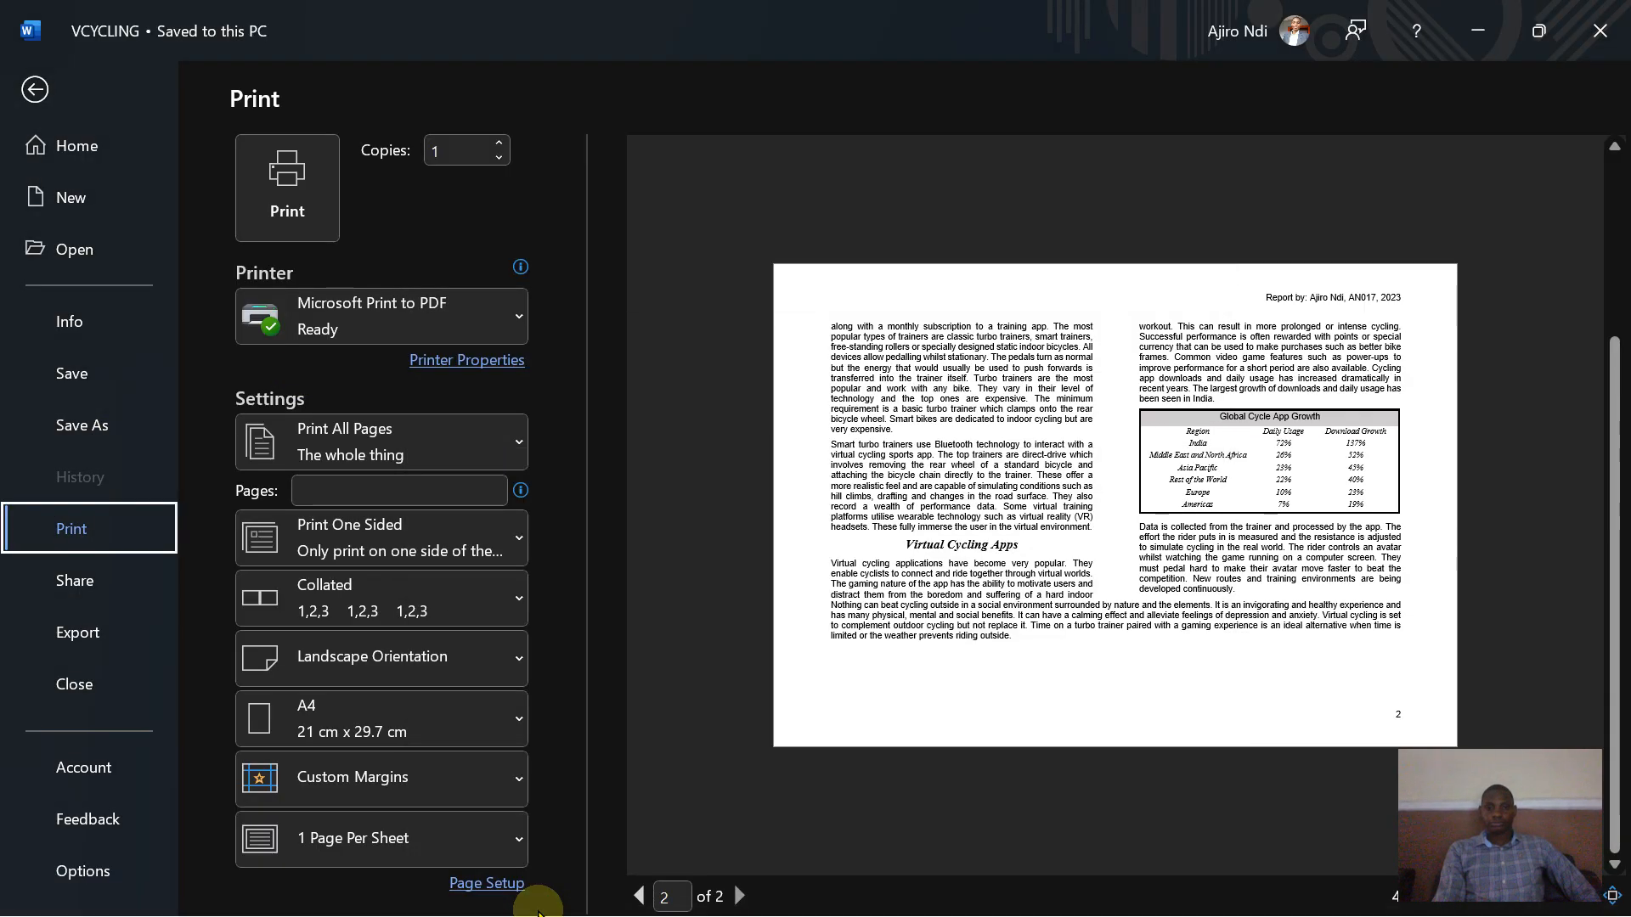
pyautogui.click(637, 897)
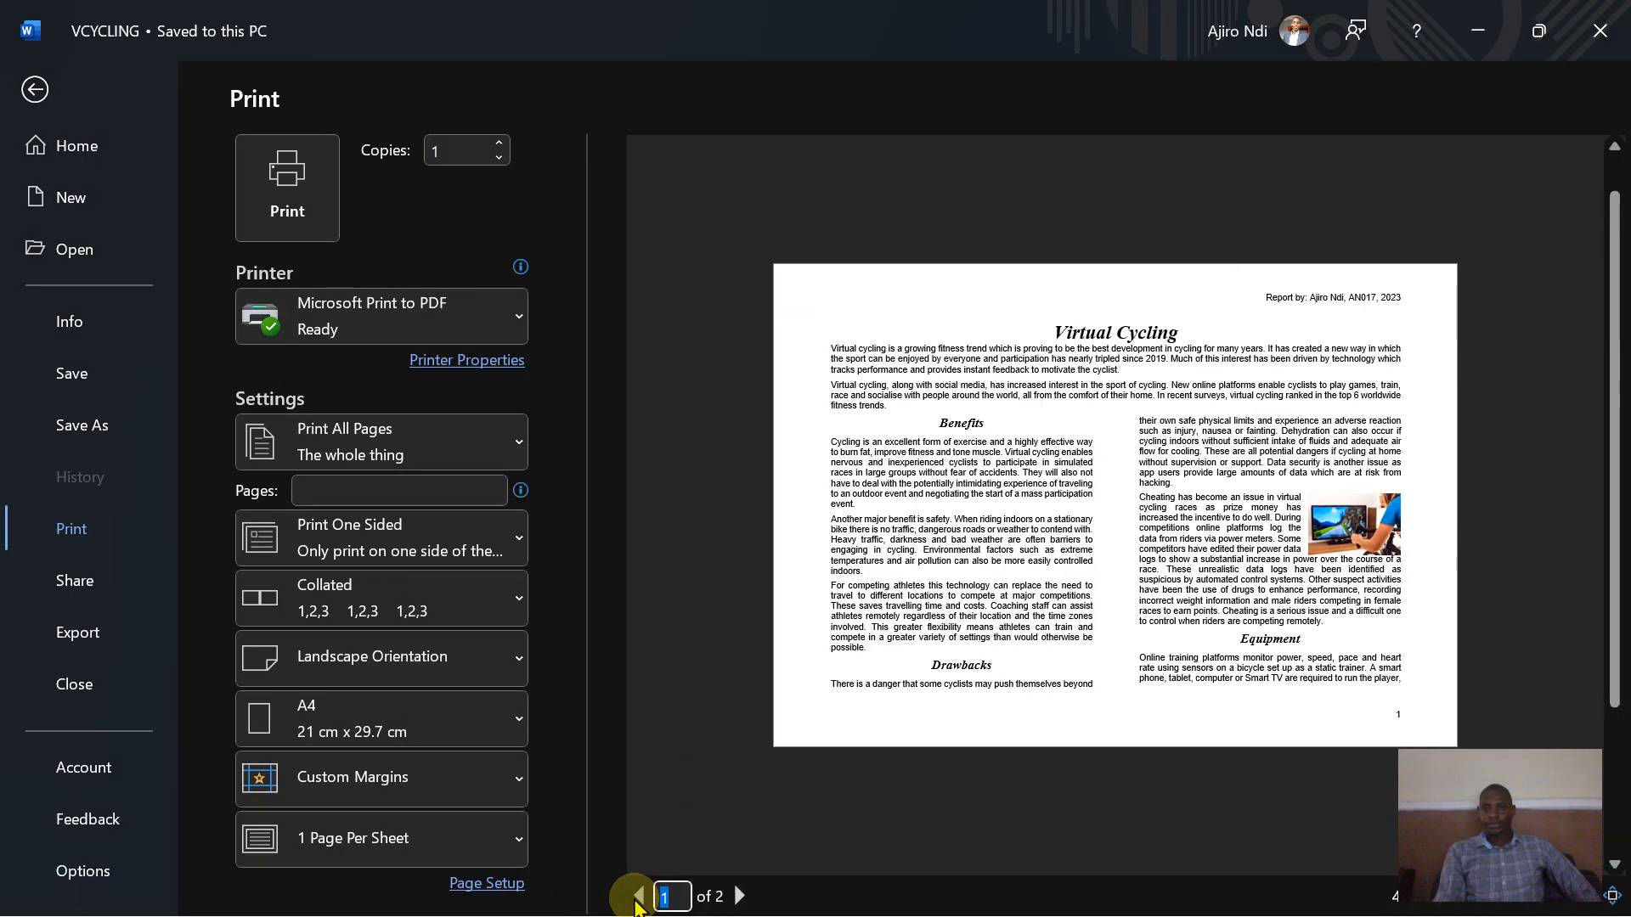
pyautogui.click(740, 897)
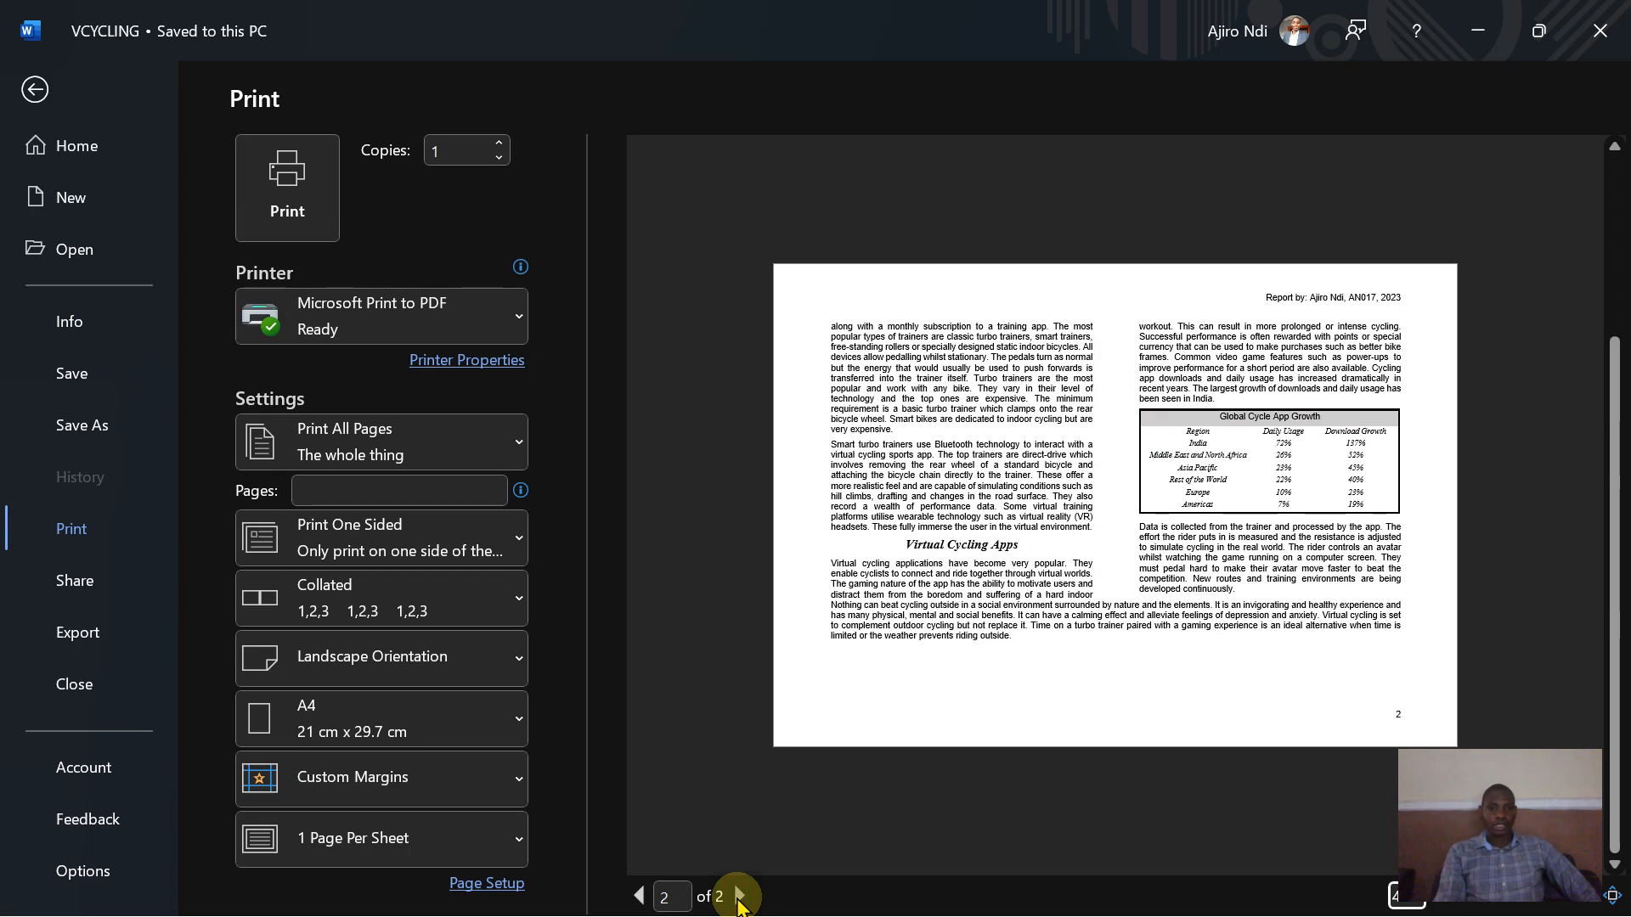
pyautogui.click(266, 207)
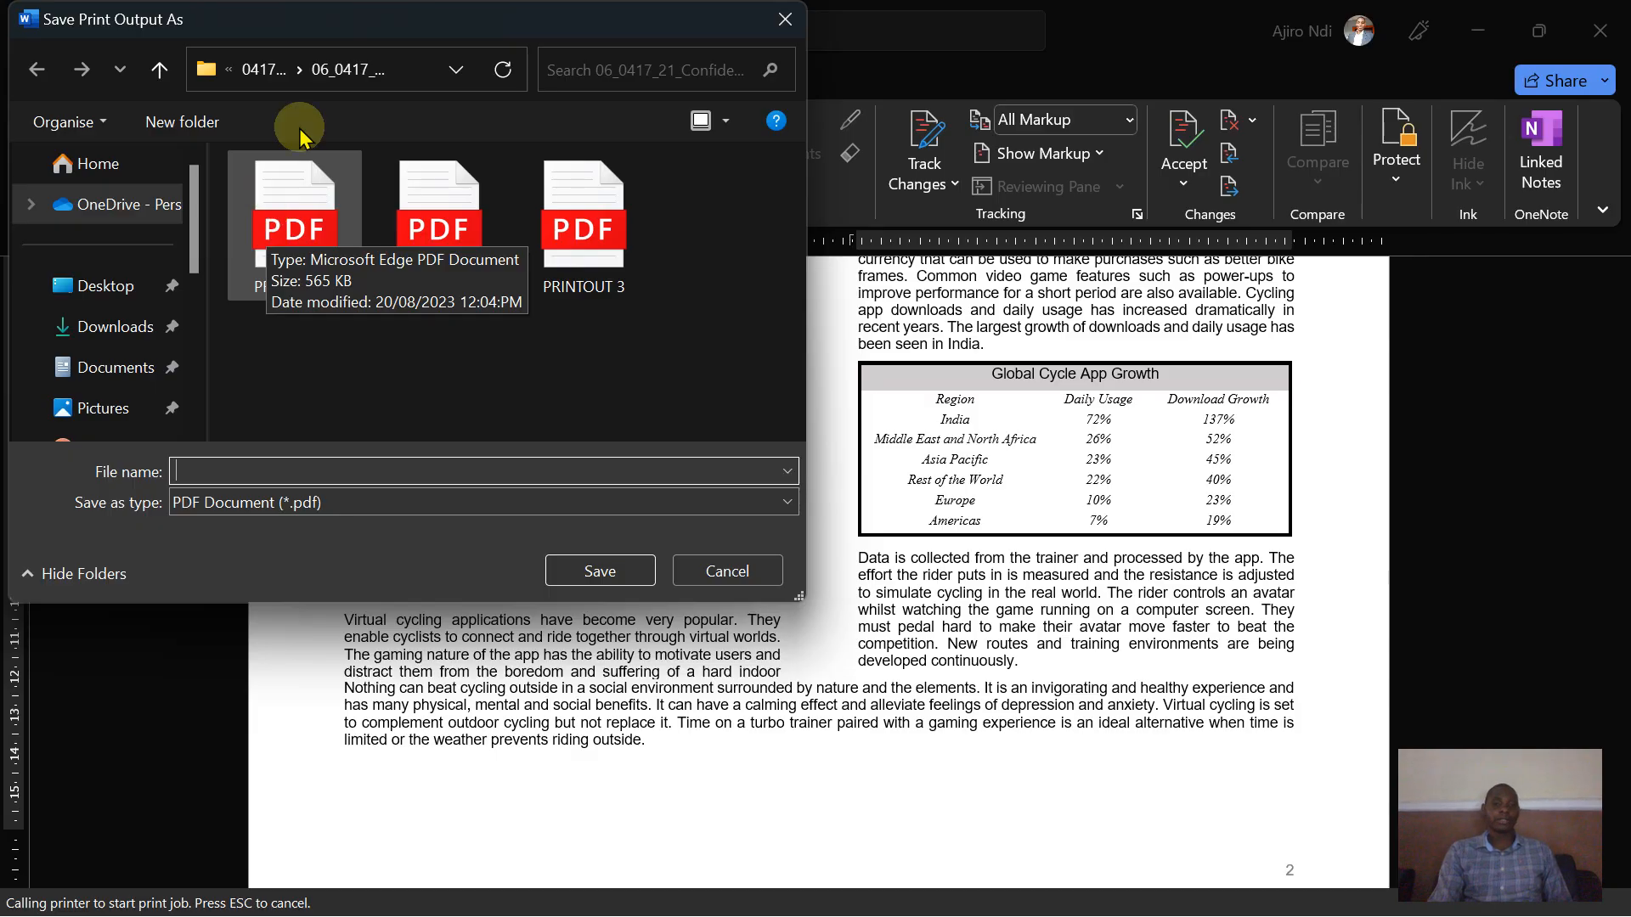
# - Save the print output as PRINTOUT 3 in the 06_0417_22_Confidential Source Files June 2023 folder
pyautogui.click(265, 69)
pyautogui.click(265, 69)
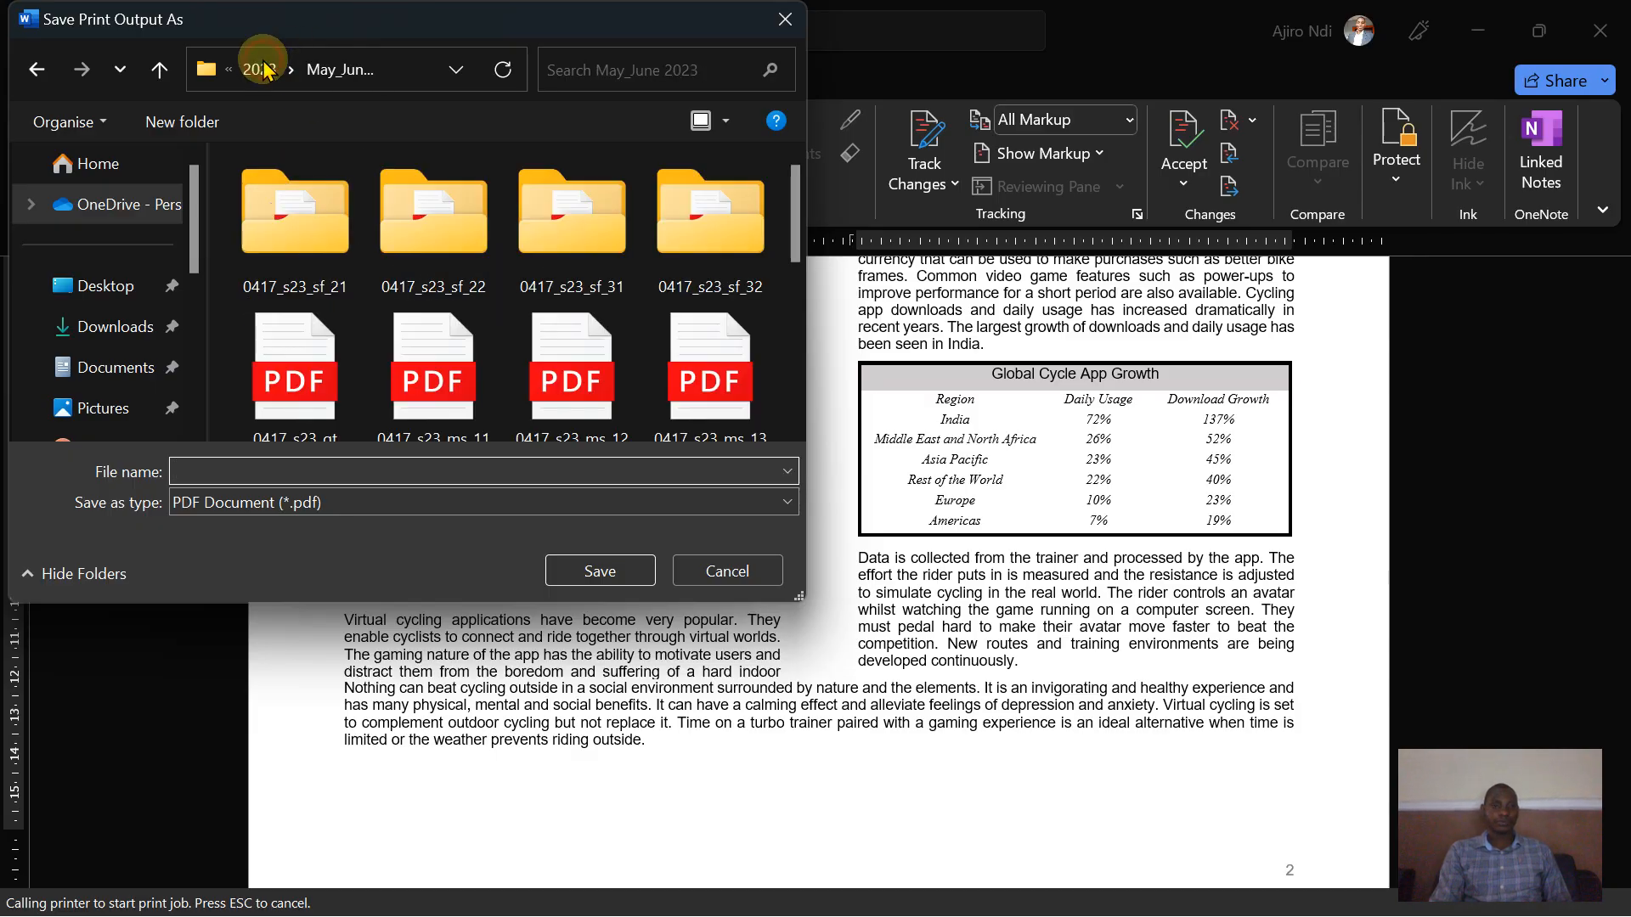
pyautogui.doubleClick(457, 238)
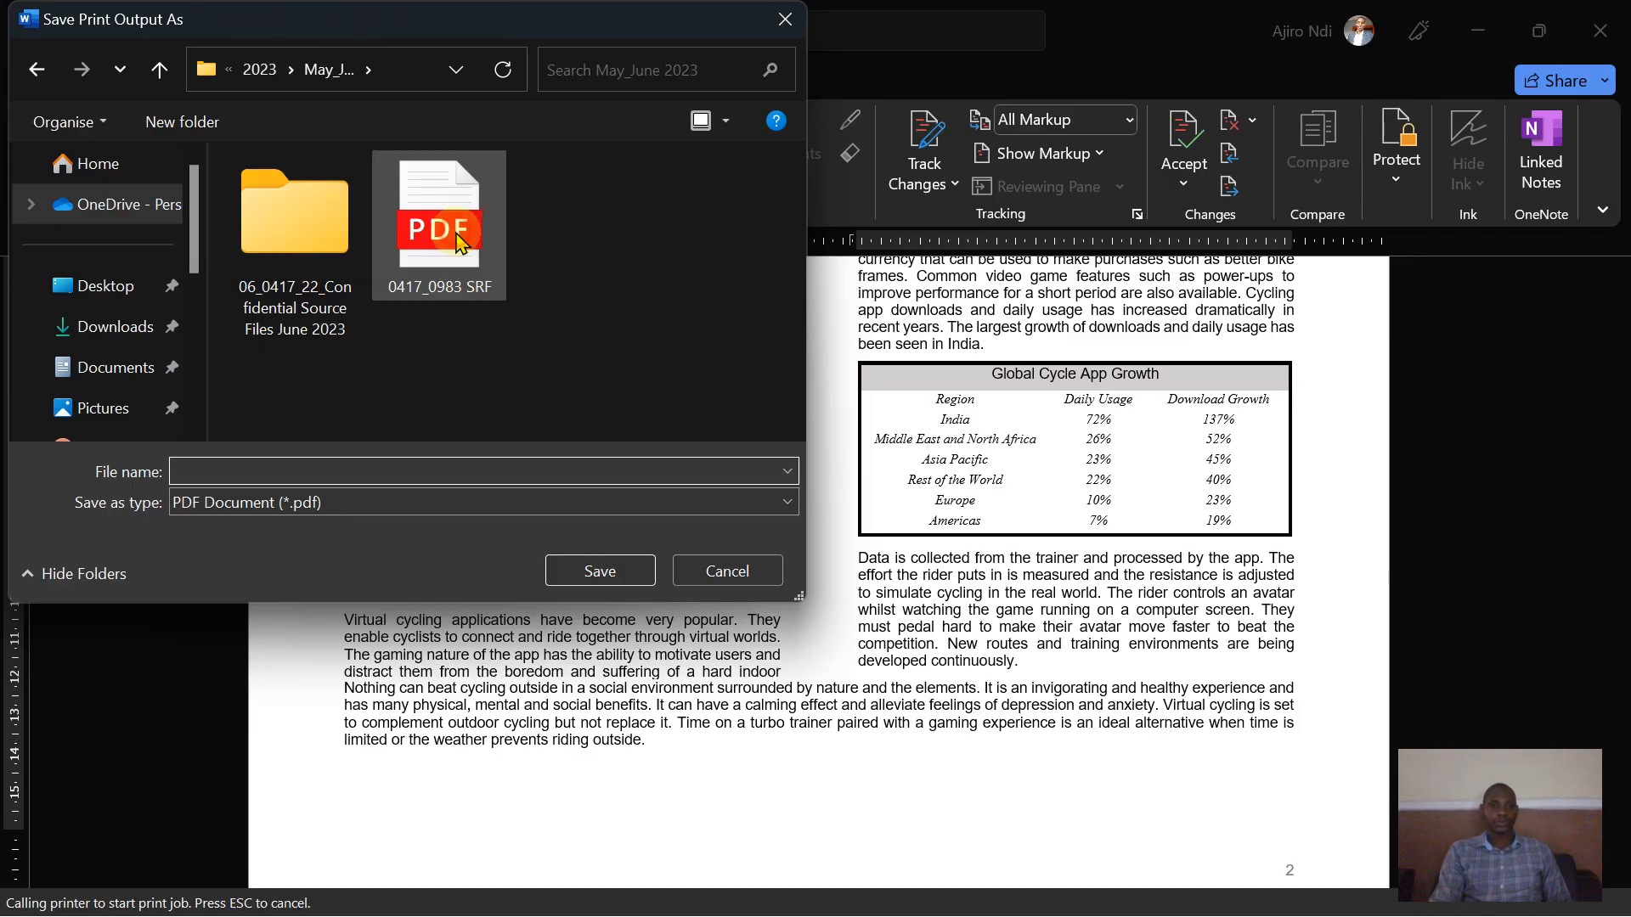
pyautogui.doubleClick(292, 248)
pyautogui.click(231, 469)
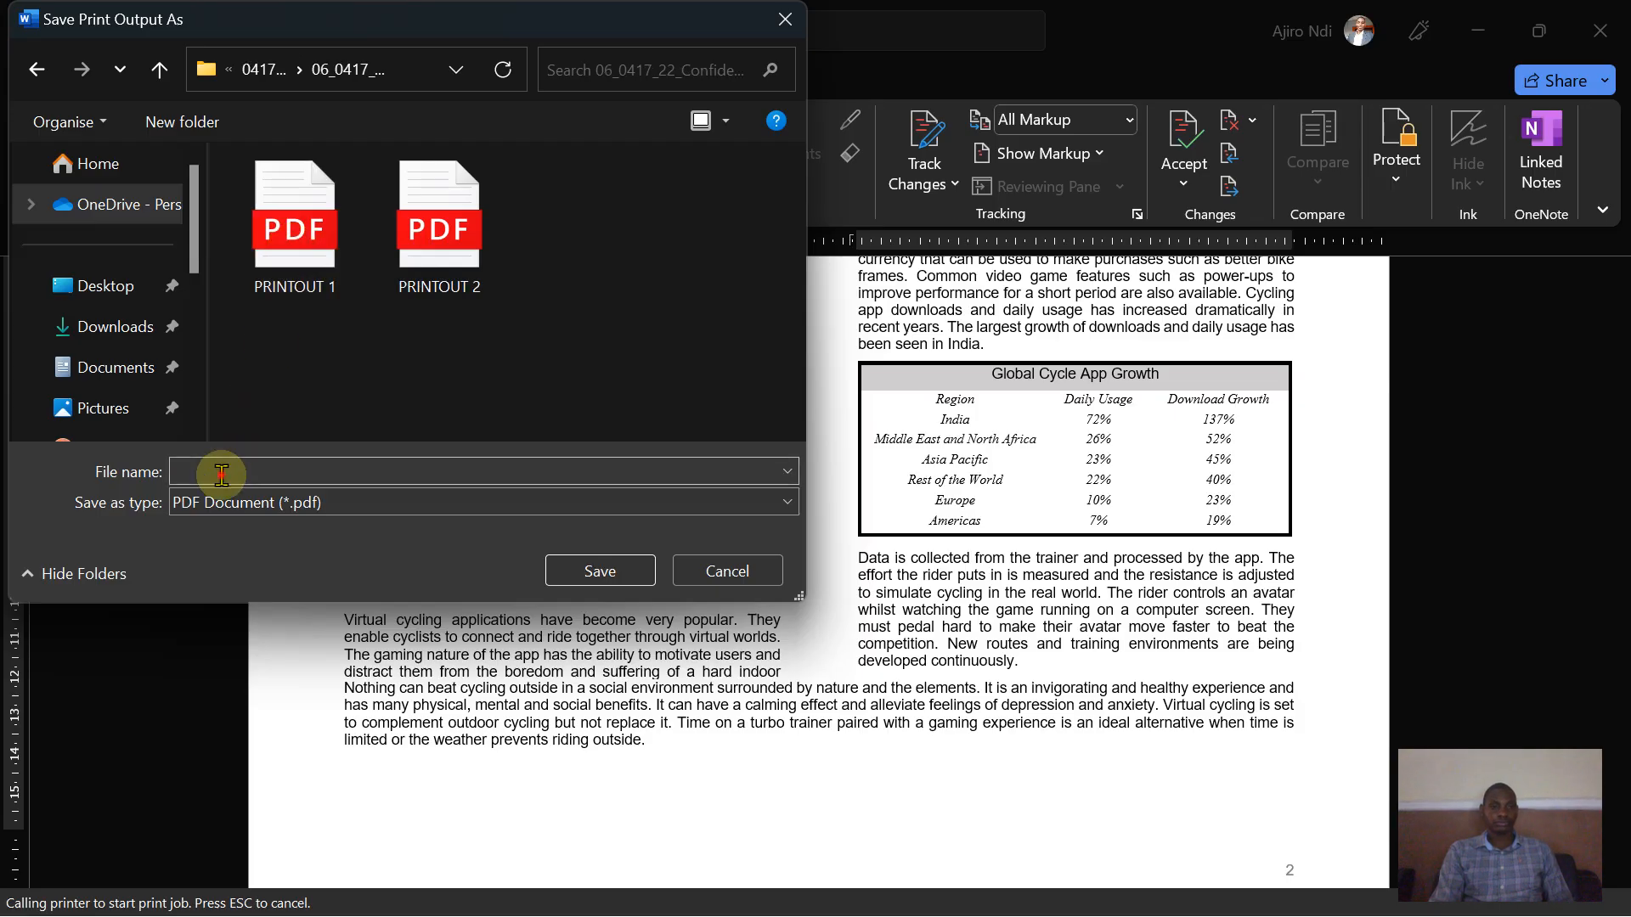
pyautogui.write('PRI')
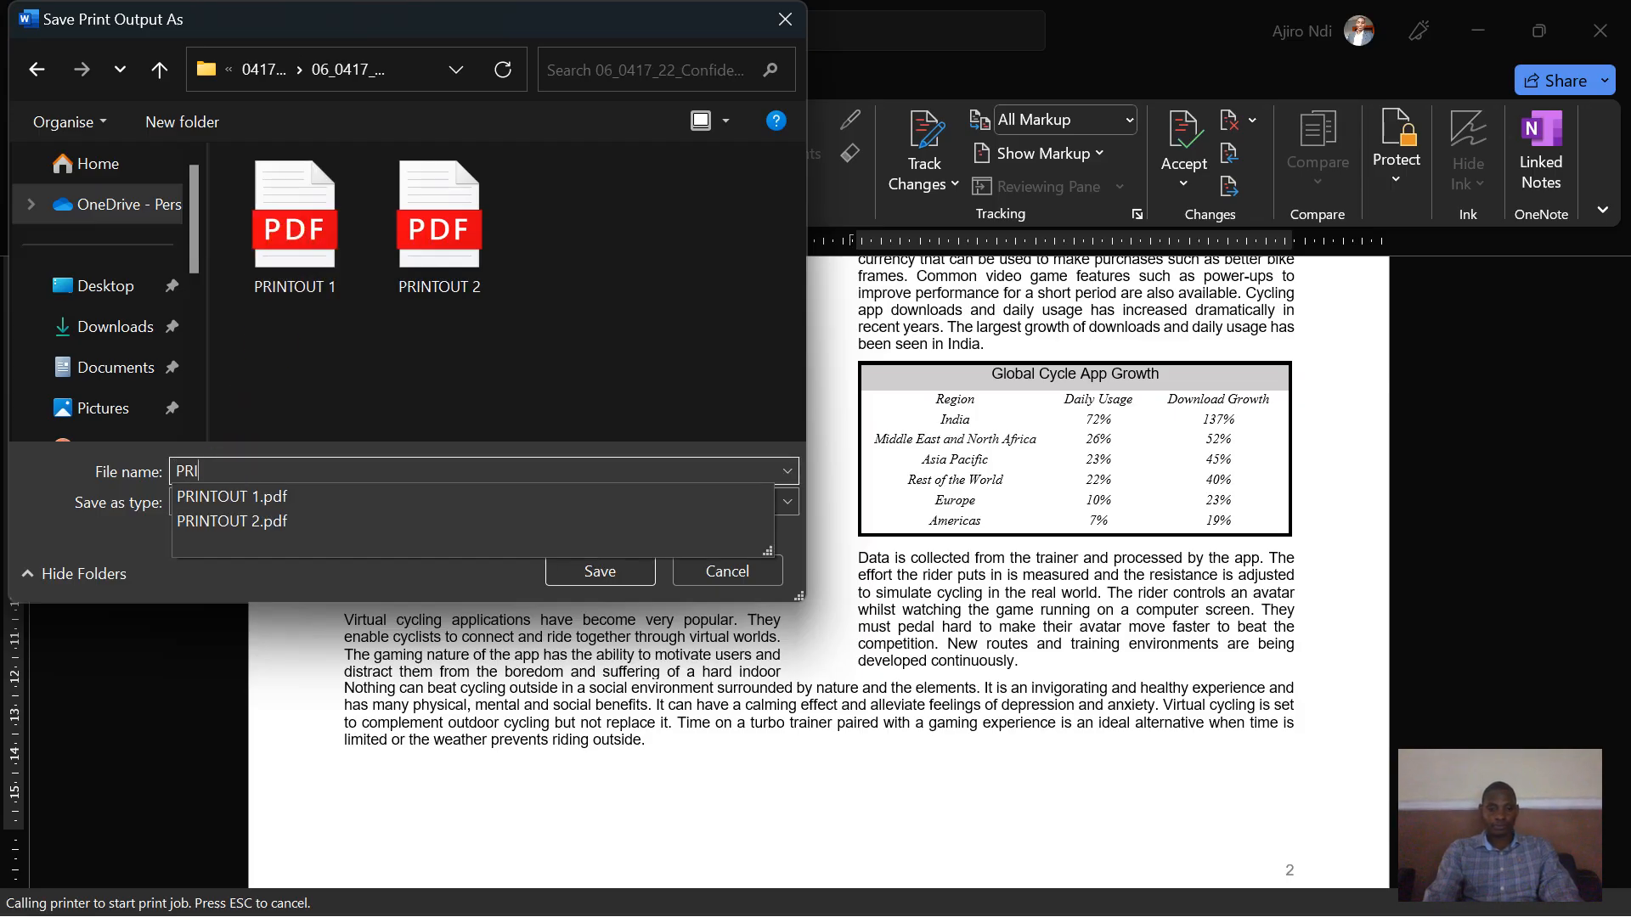
pyautogui.write('NTOUT 3')
pyautogui.click(553, 571)
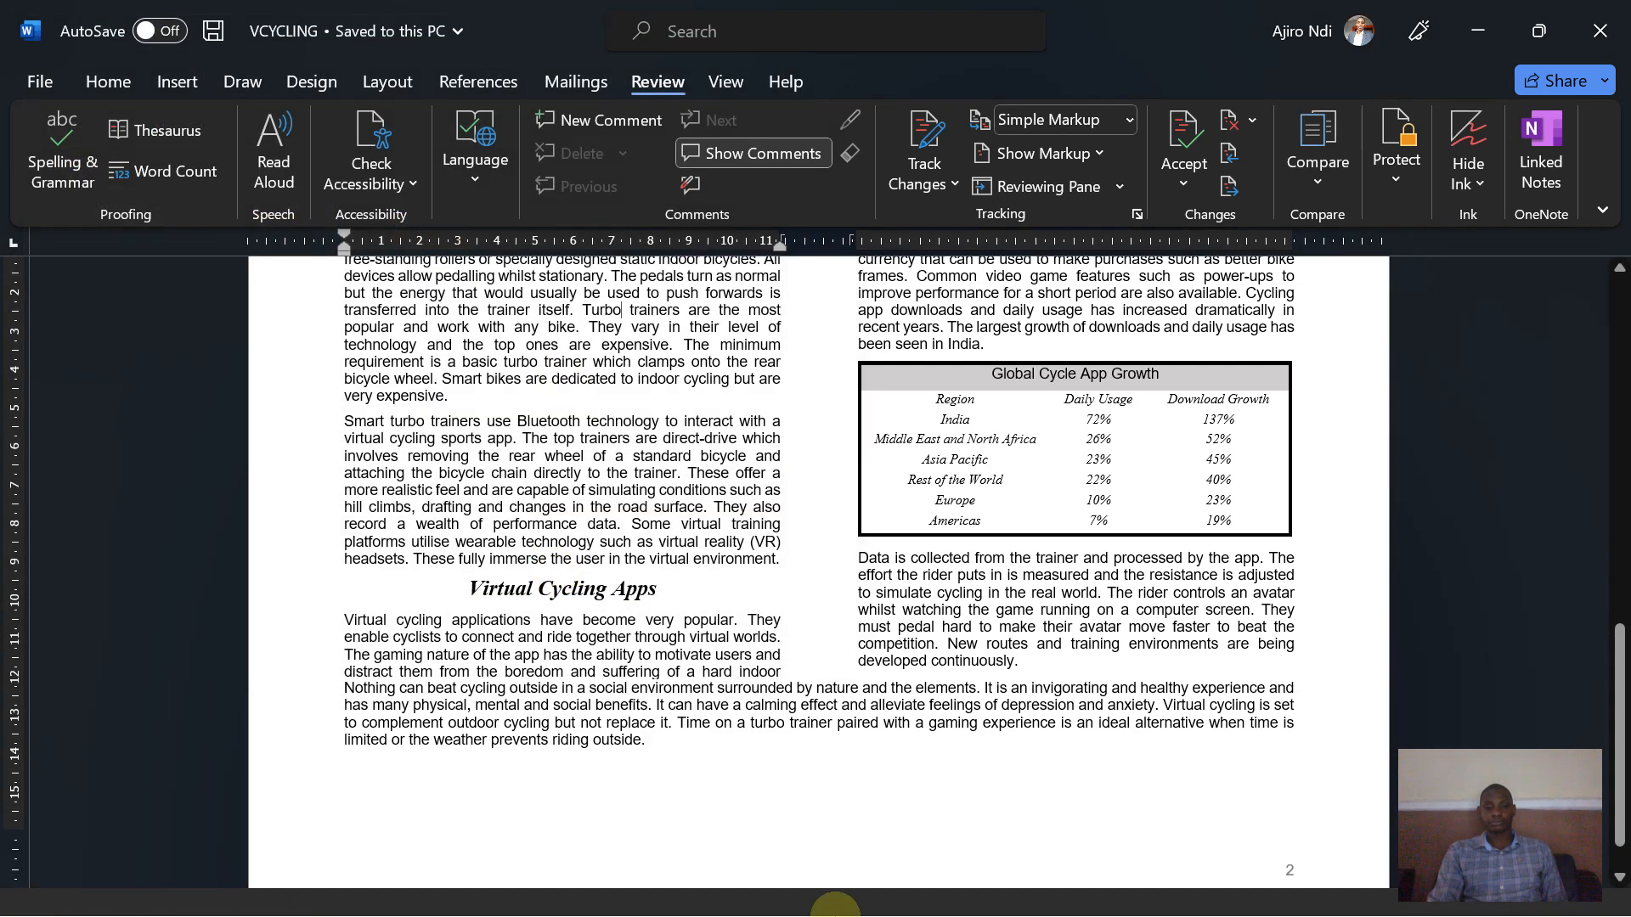
# - Read the remaining instructions at the end of the exam paper
pyautogui.click(990, 902)
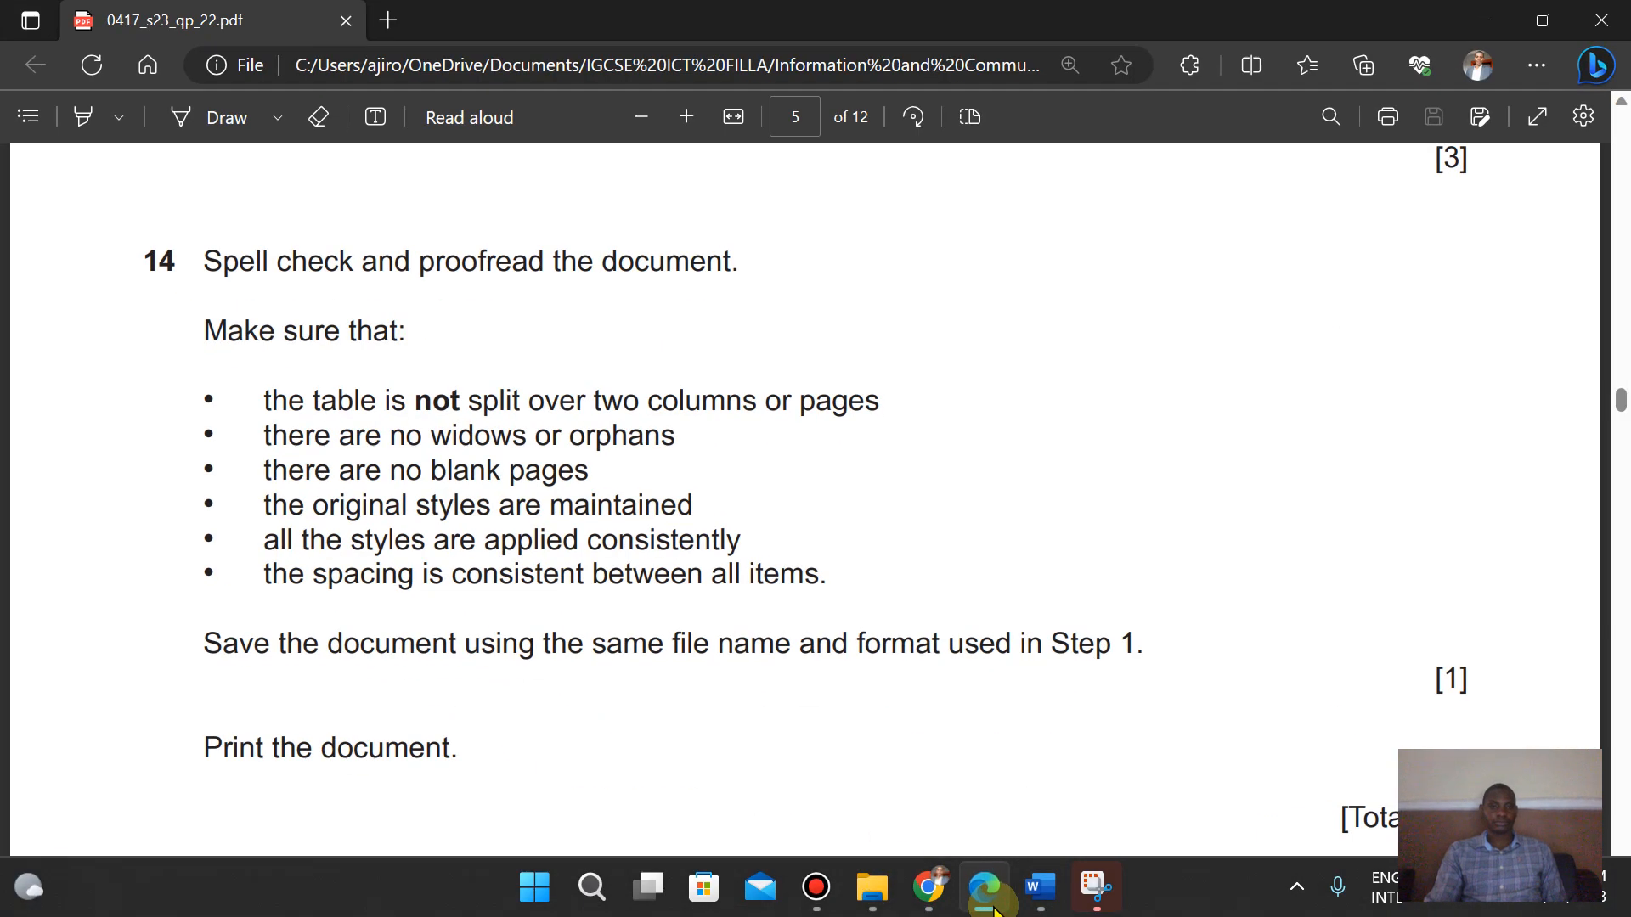
pyautogui.press('Down')
pyautogui.press('Down')
pyautogui.press('Down')
pyautogui.press('Down')
pyautogui.press('Down')
pyautogui.press('Down')
pyautogui.press('Down')
pyautogui.press('Down')
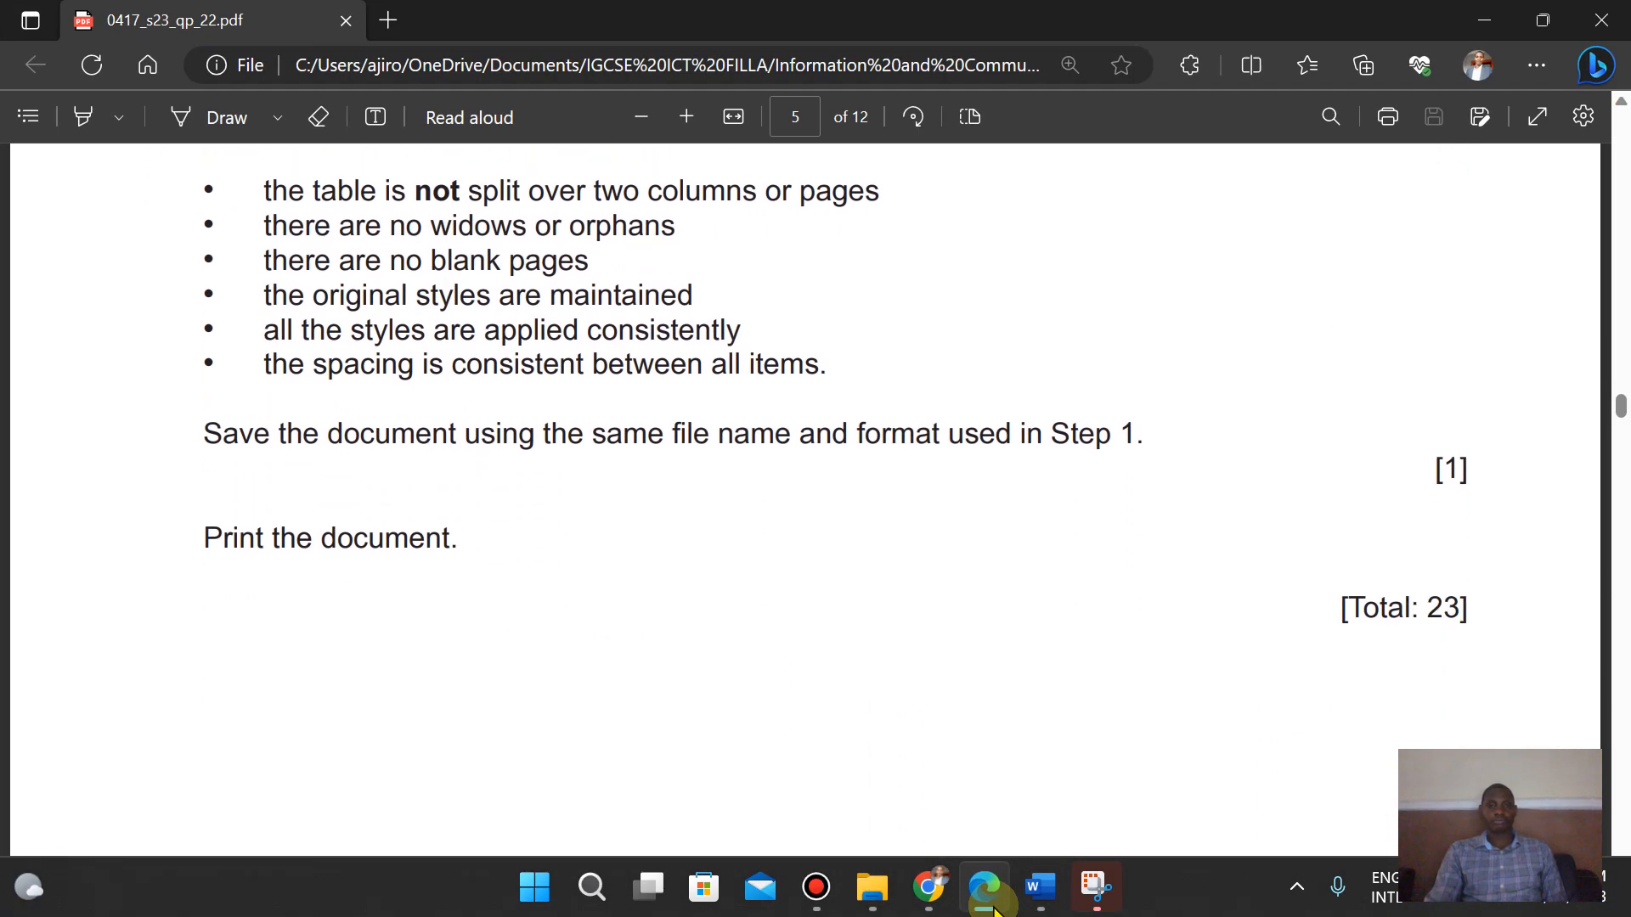
# - Open PRINTOUT 3 from the source files folder and review both printed pages
pyautogui.click(890, 902)
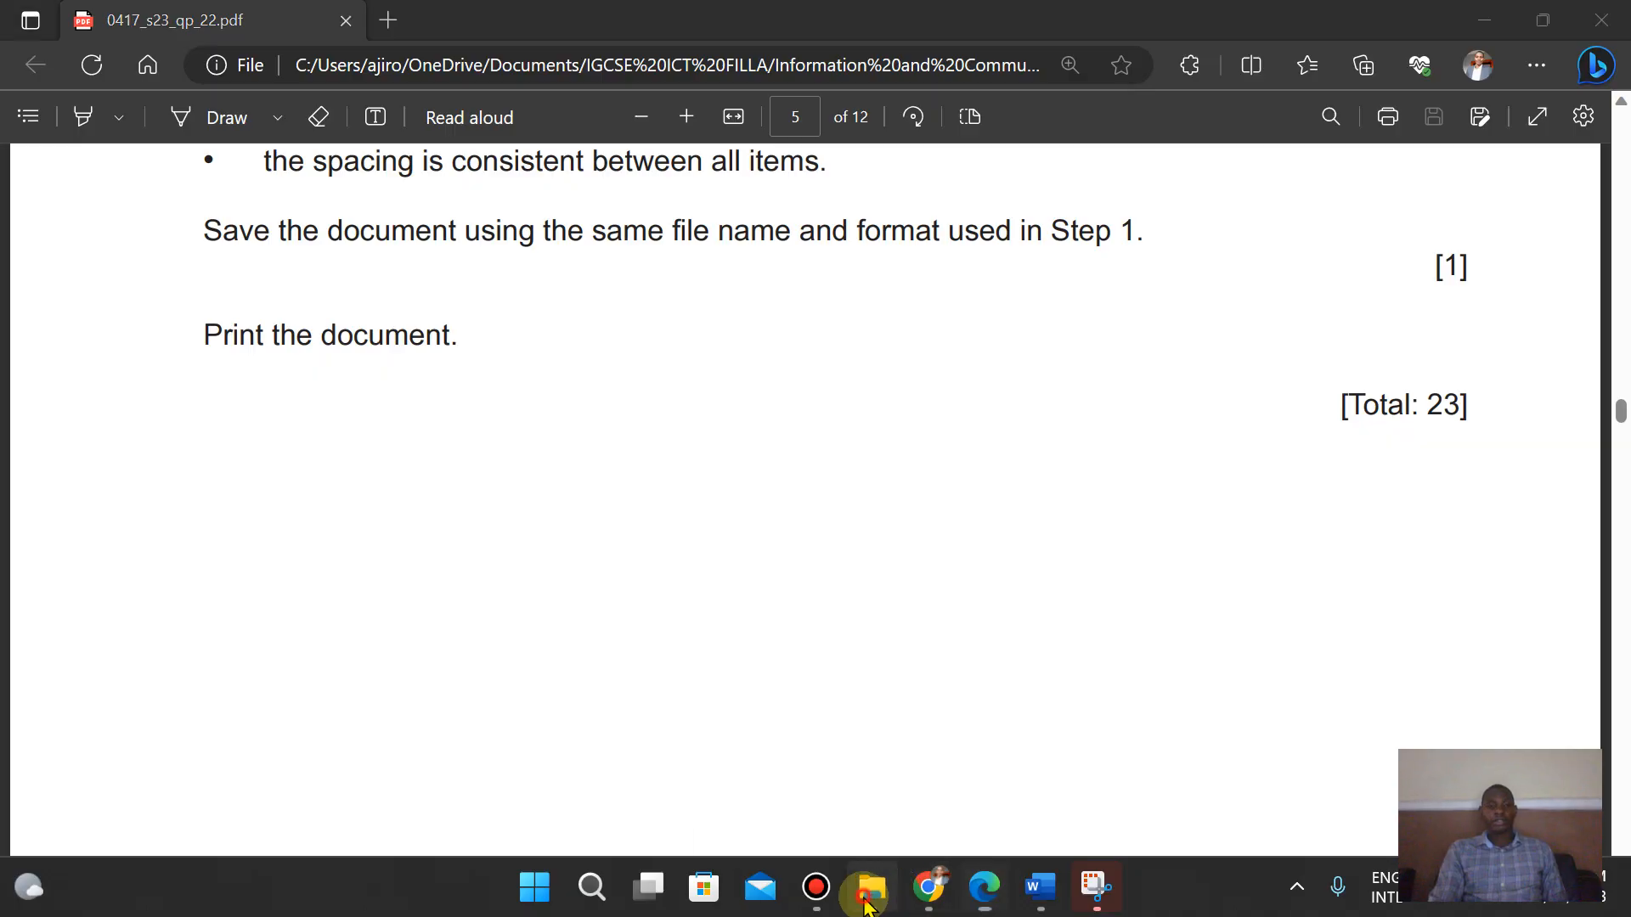
pyautogui.click(678, 79)
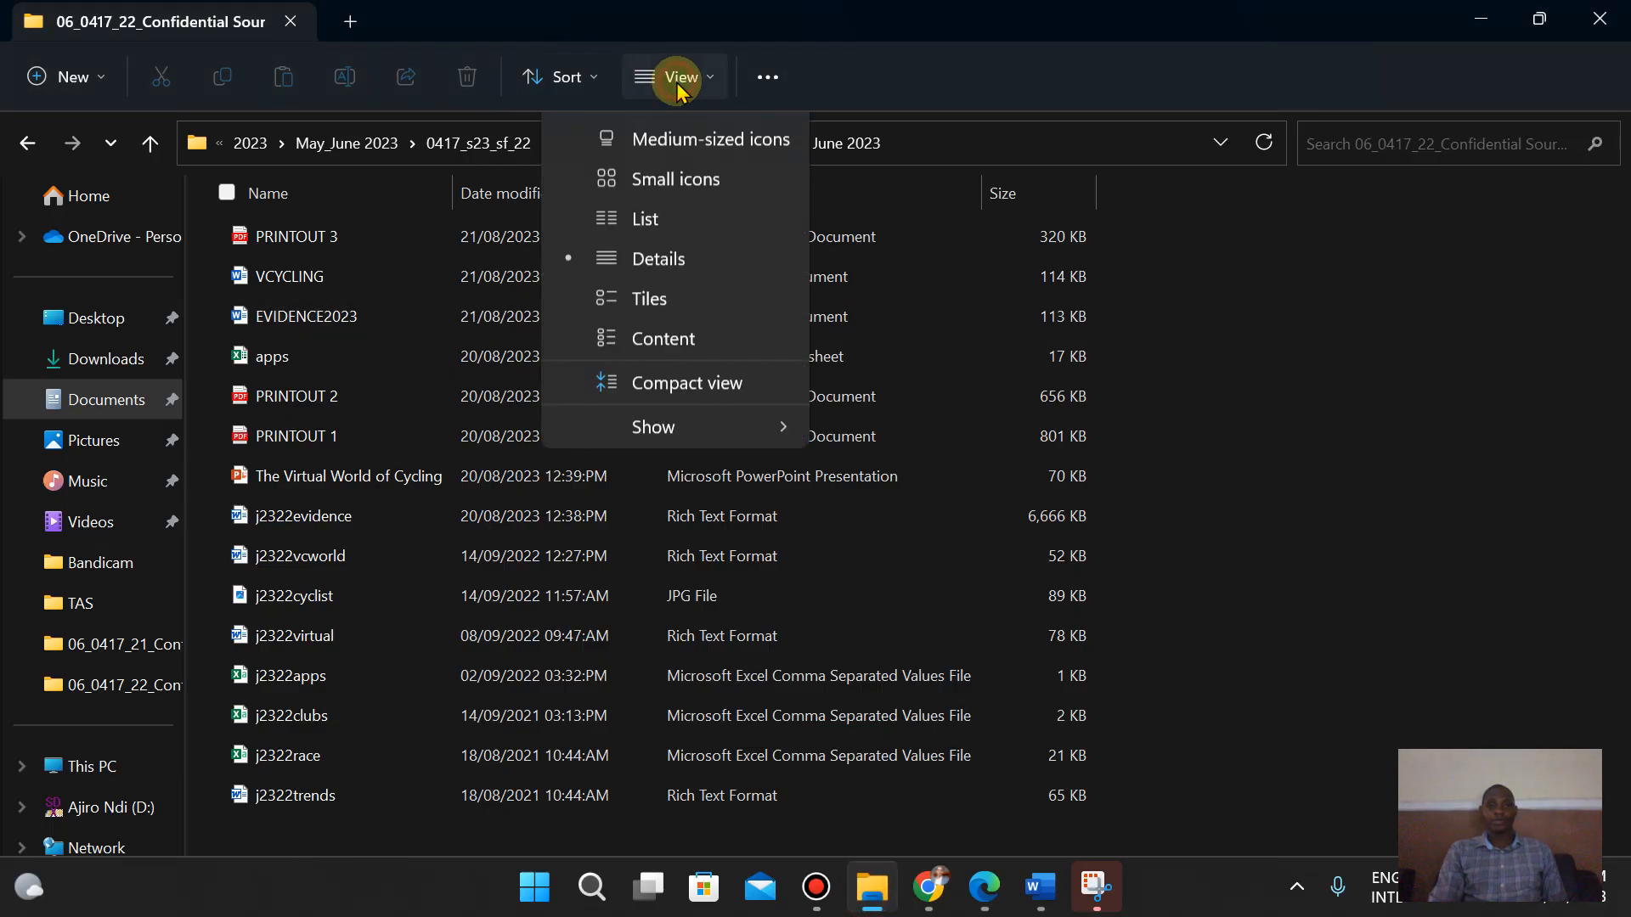
pyautogui.click(695, 175)
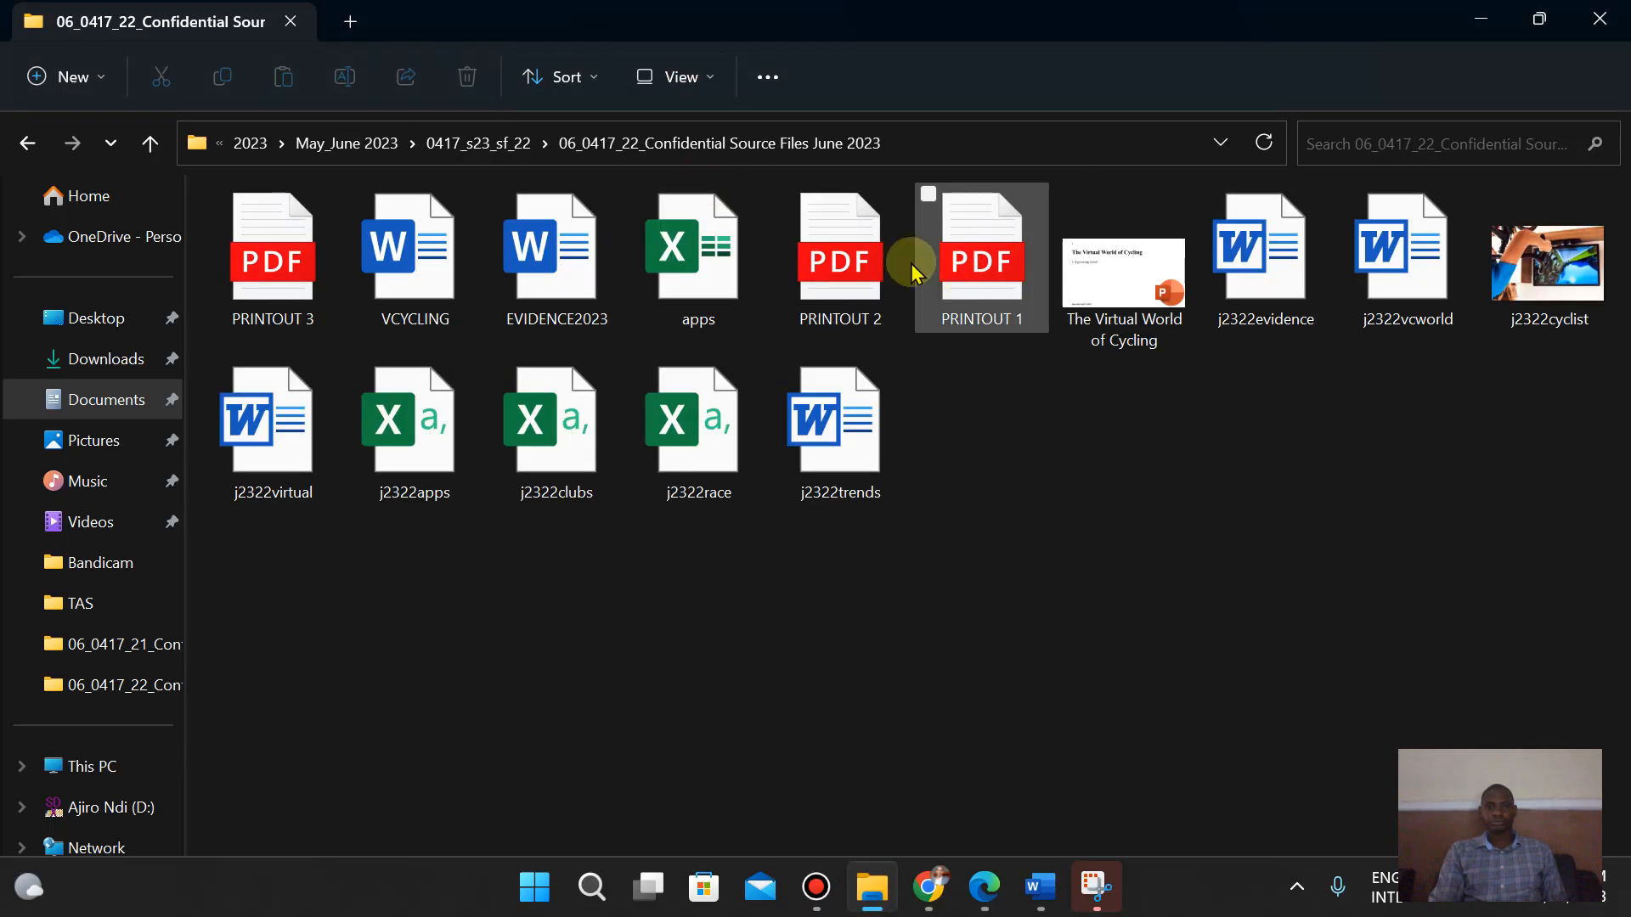
pyautogui.doubleClick(320, 238)
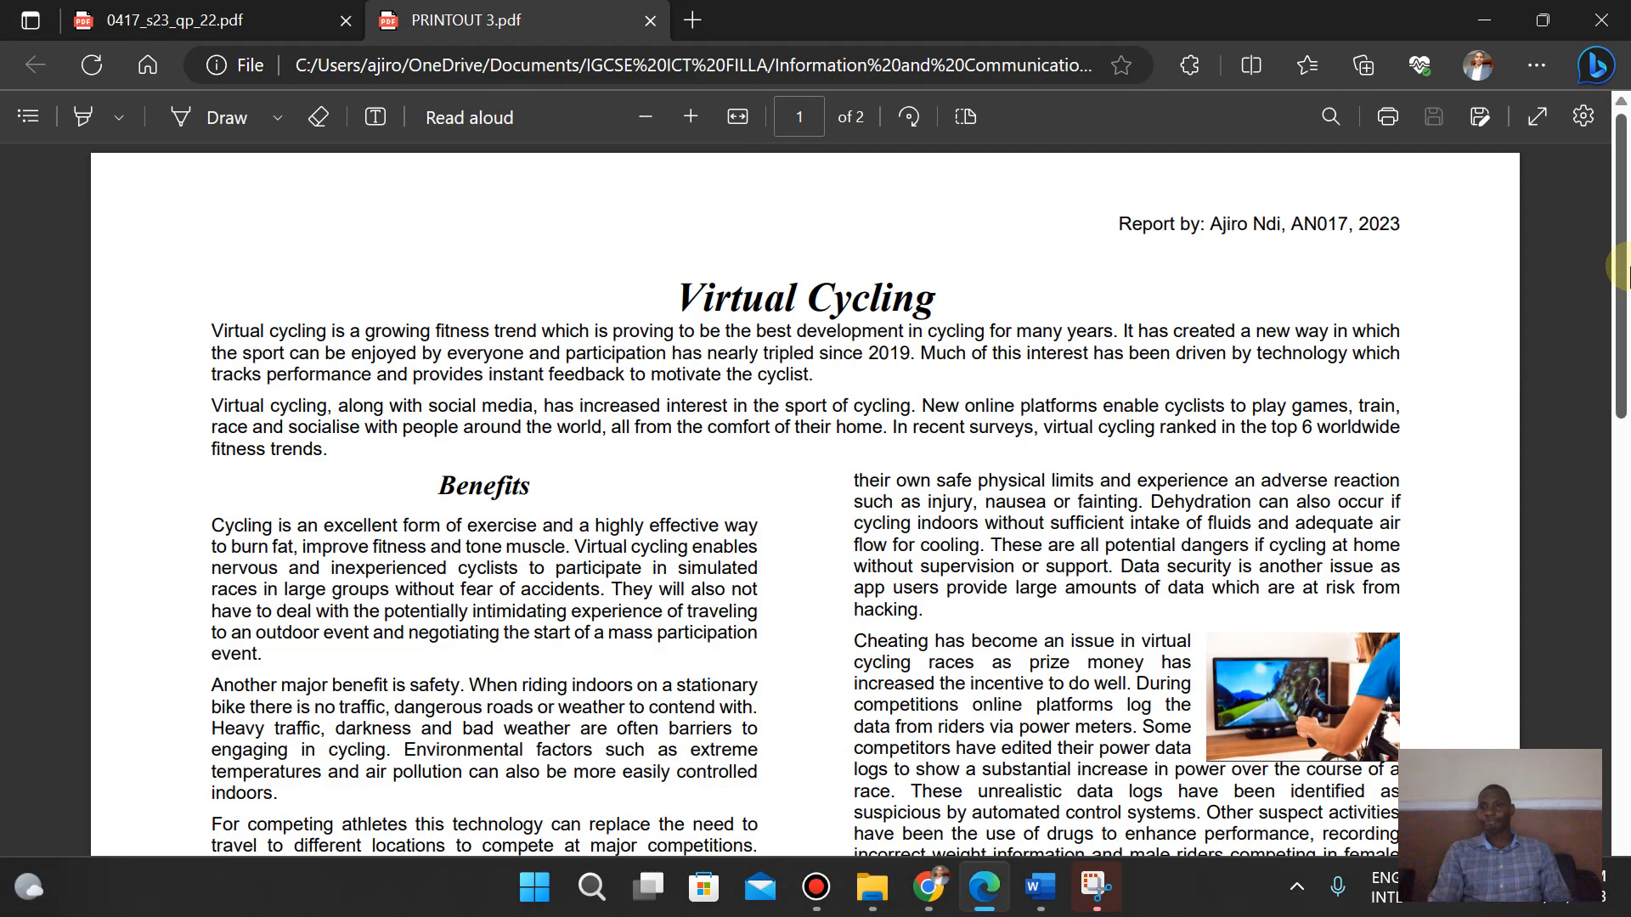
pyautogui.moveTo(1626, 242); pyautogui.dragTo(1628, 764)
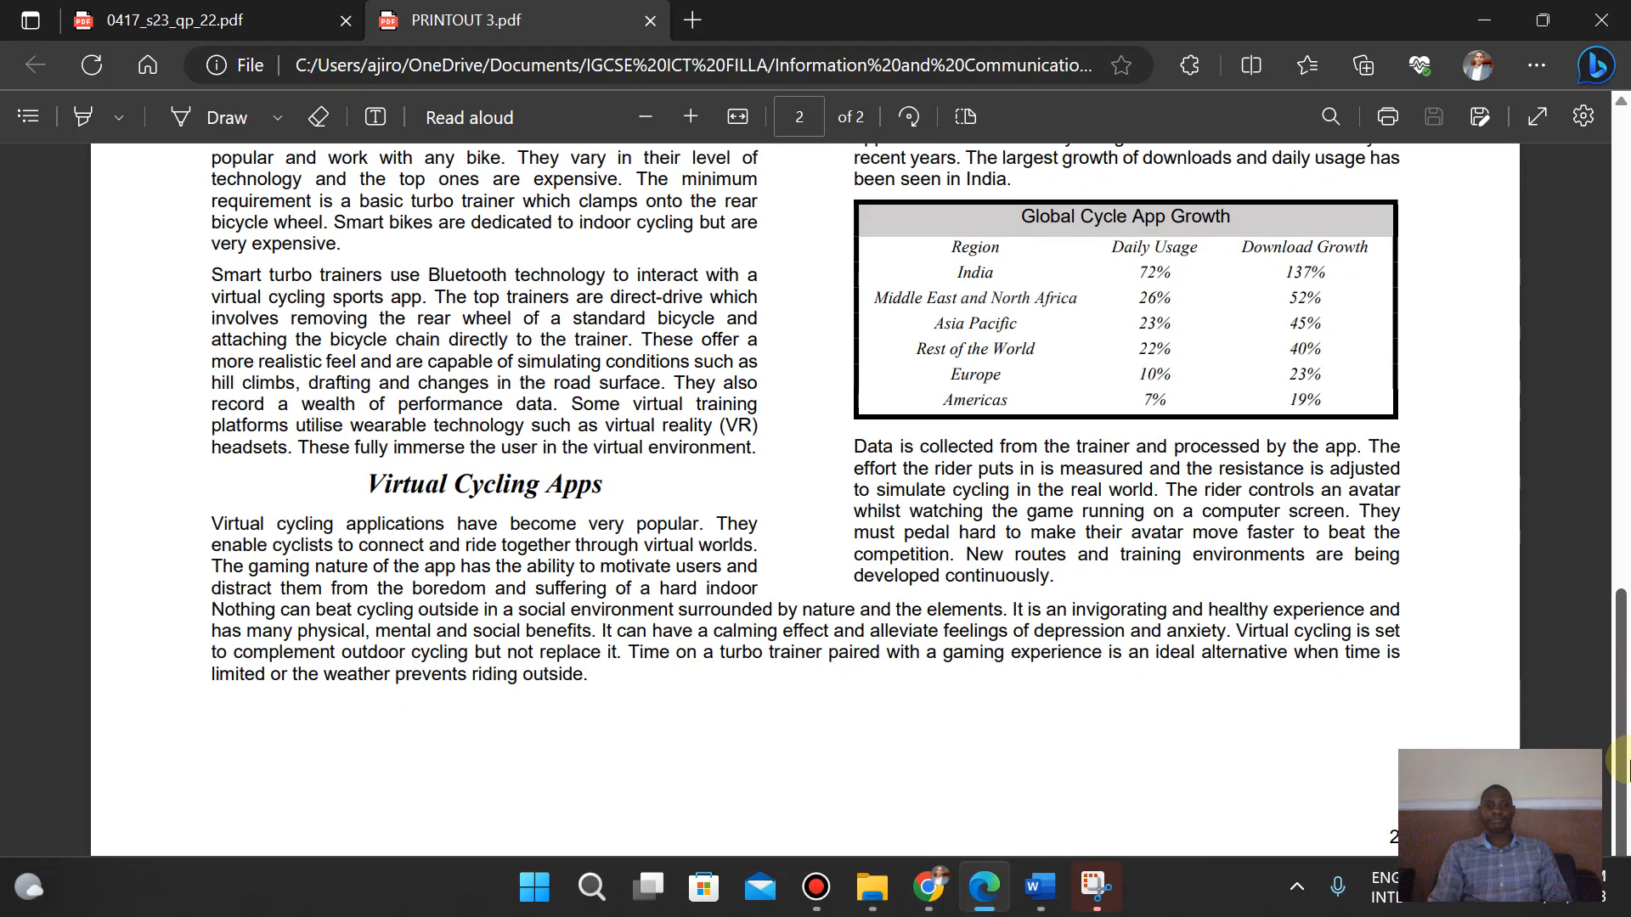
pyautogui.click(930, 888)
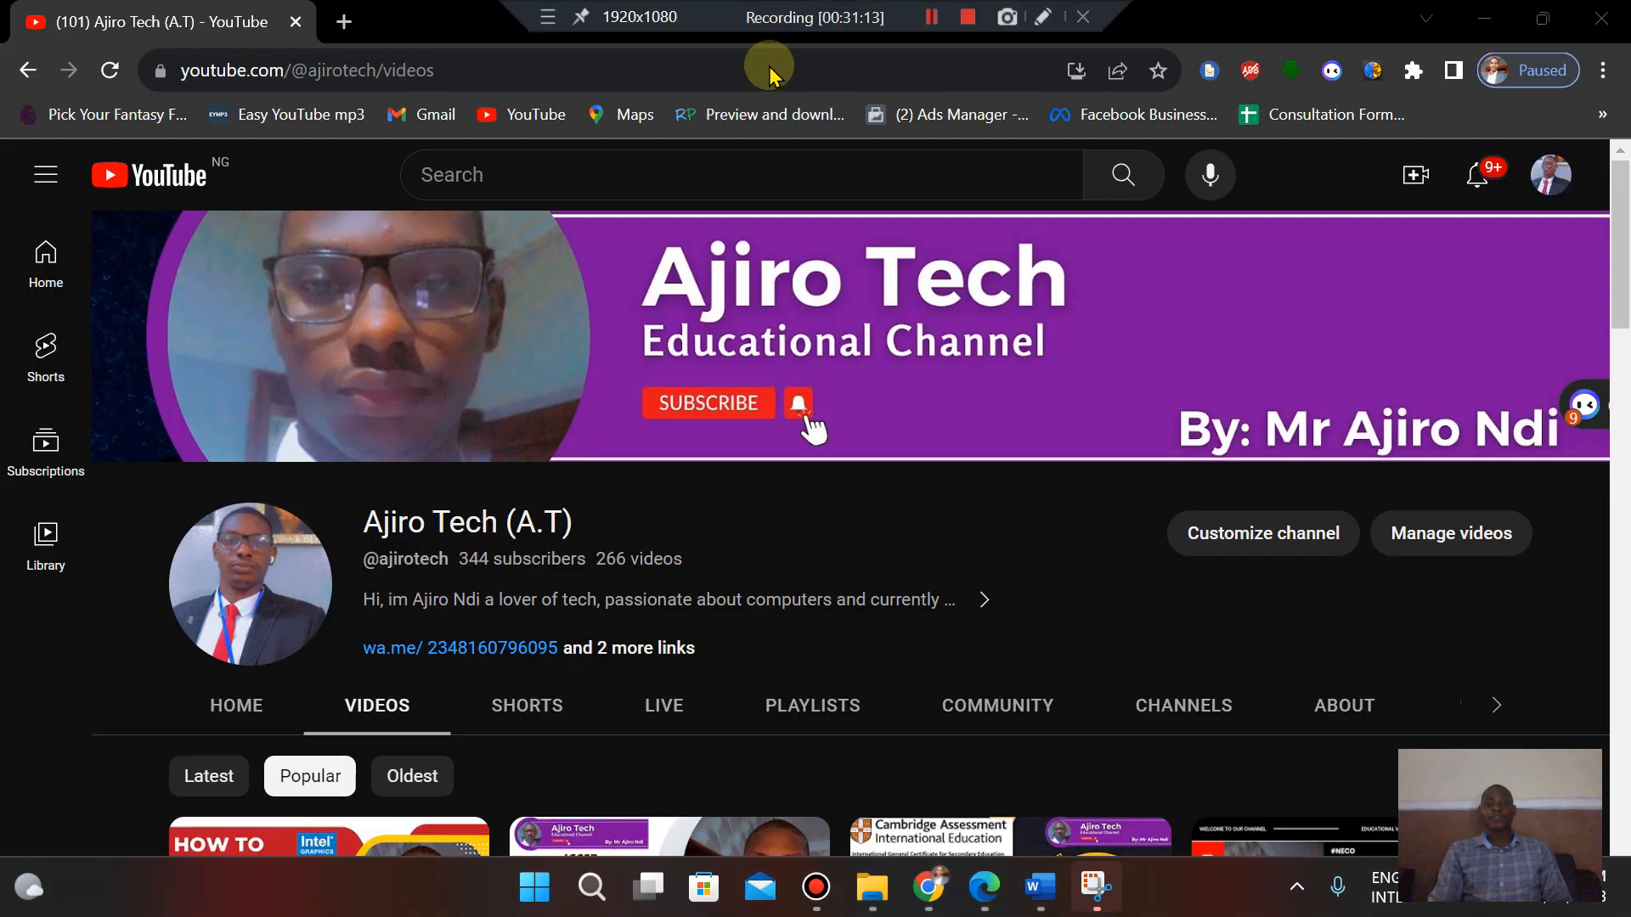